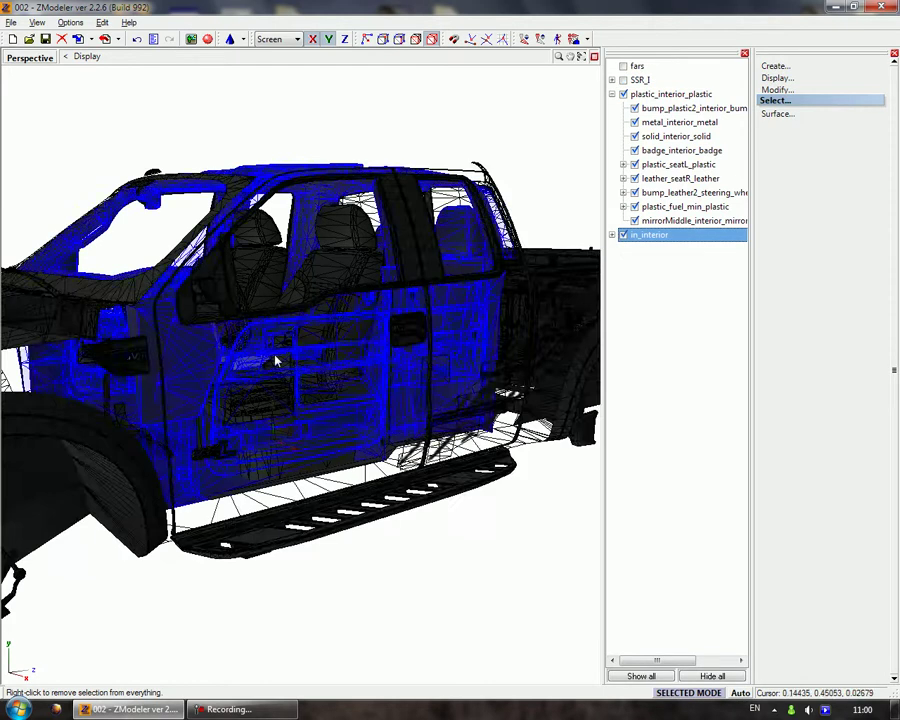
Hide in_interior so only plastic_interior_plastic and its child parts are displayed
{"action": "scroll", "coordinate": [302, 358], "scroll_direction": "down", "scroll_amount": 4}
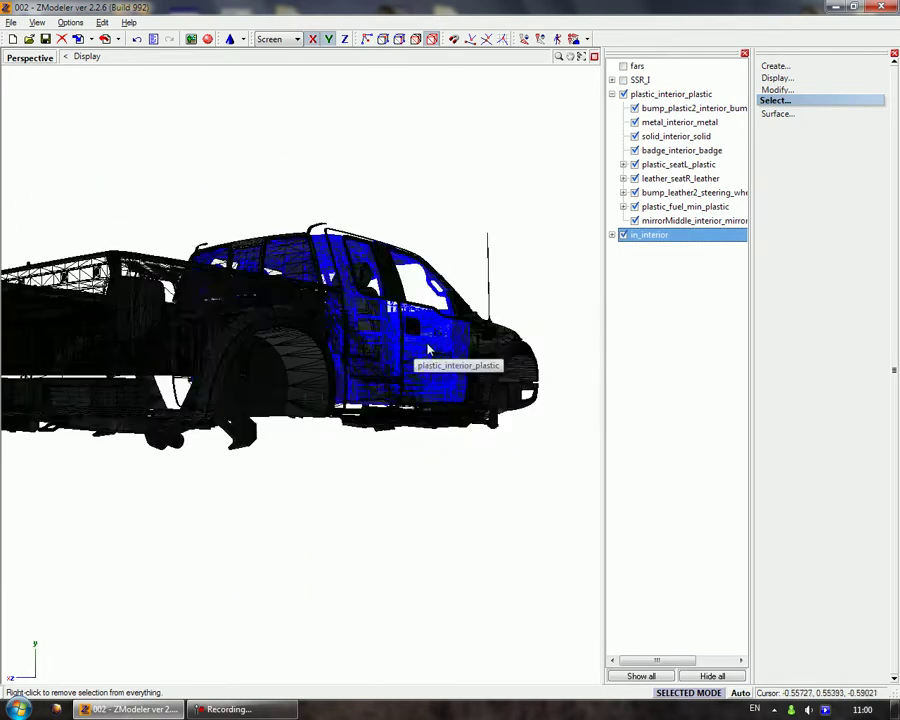
{"action": "left_click", "coordinate": [623, 235]}
{"action": "left_click", "coordinate": [645, 94]}
{"action": "scroll", "coordinate": [317, 337], "scroll_direction": "up", "scroll_amount": 6}
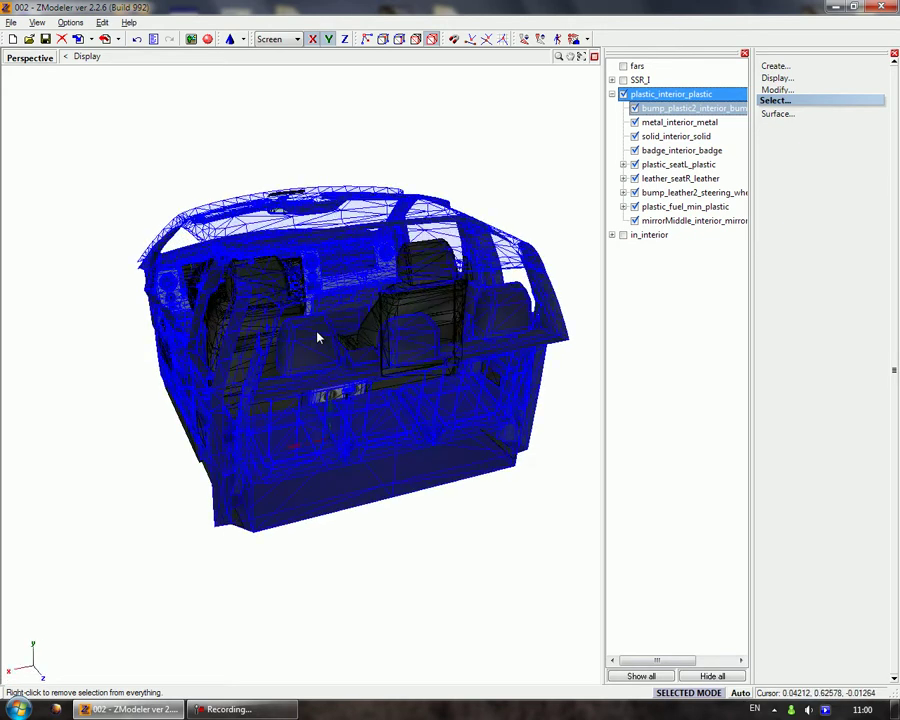
{"action": "scroll", "coordinate": [342, 434], "scroll_direction": "up", "scroll_amount": 8}
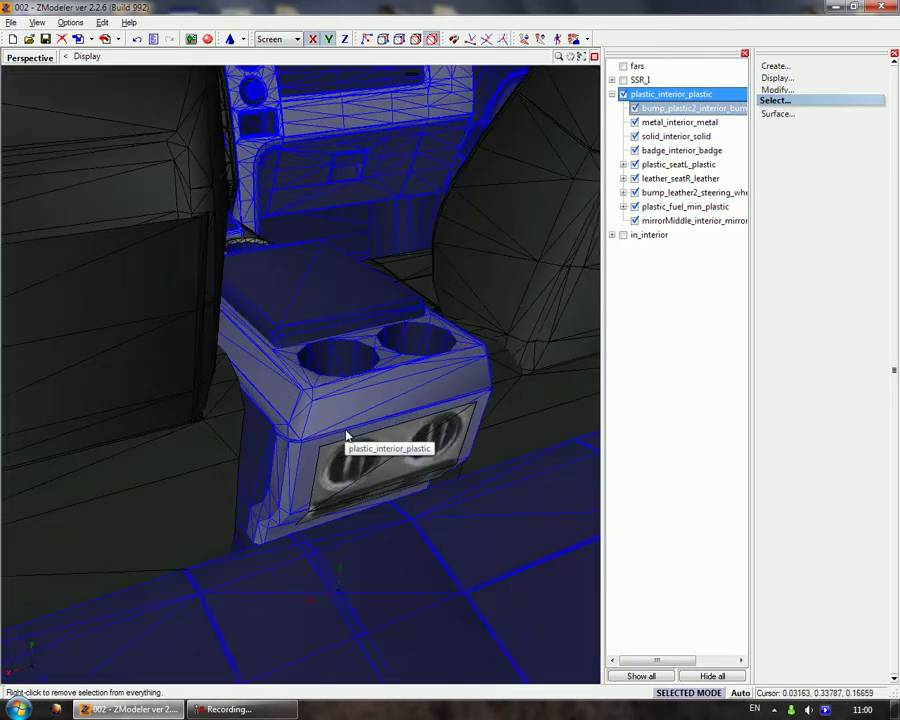
{"action": "middle_click_drag", "start_coordinate": [314, 408], "coordinate": [585, 193]}
Hide all child parts of plastic_interior_plastic, including the seats, steering wheel, gauges and middle mirror
{"action": "left_click", "coordinate": [634, 108]}
{"action": "left_click", "coordinate": [634, 122]}
{"action": "left_click", "coordinate": [634, 136]}
{"action": "left_click", "coordinate": [634, 150]}
{"action": "left_click", "coordinate": [634, 164]}
{"action": "left_click", "coordinate": [354, 257]}
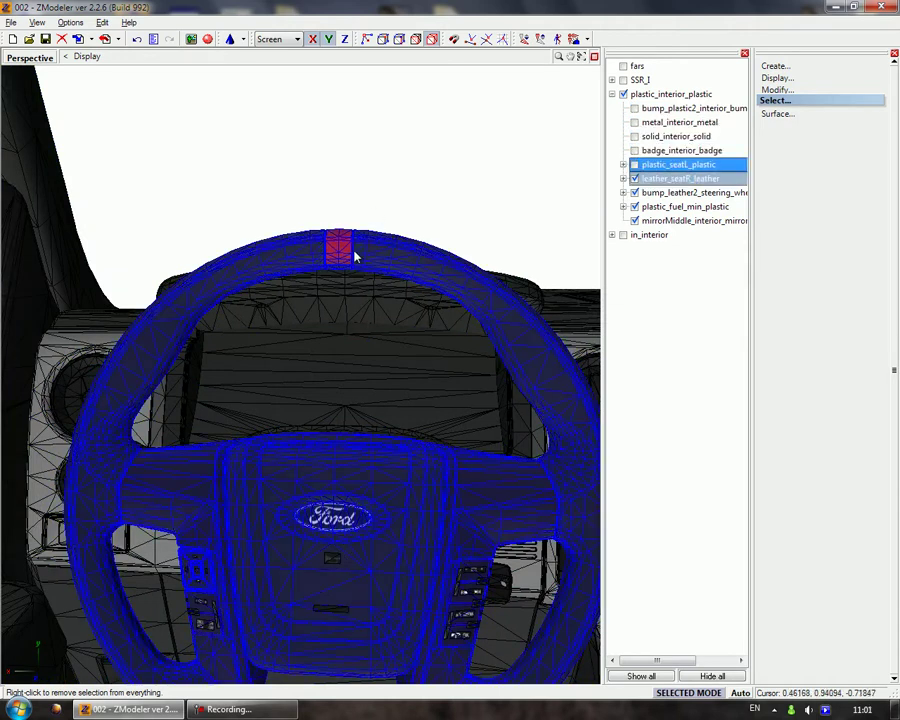
{"action": "right_click", "coordinate": [354, 257]}
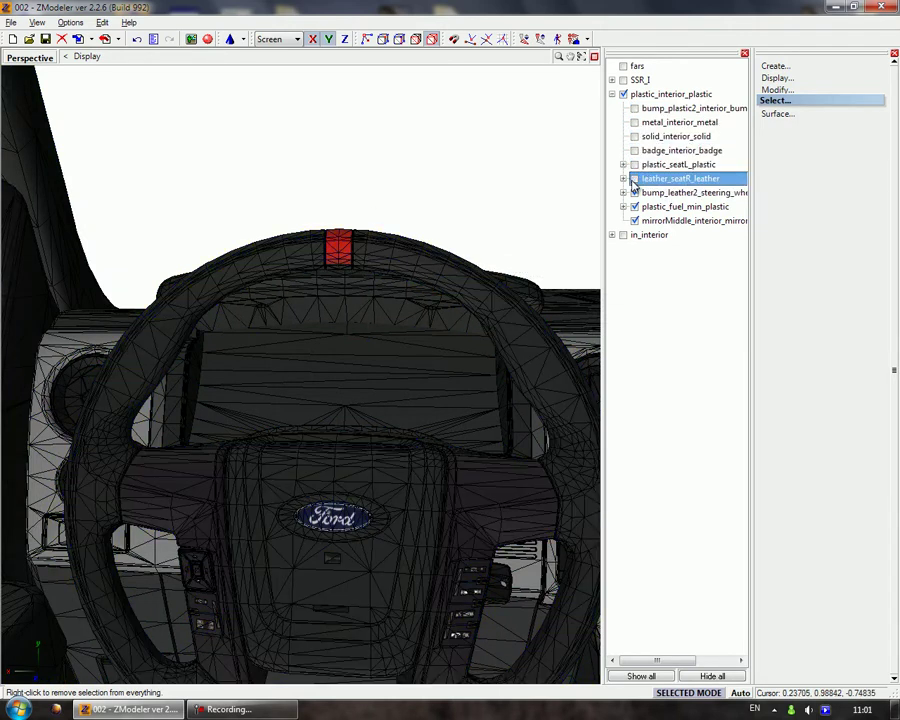
{"action": "left_click", "coordinate": [634, 192]}
{"action": "left_click", "coordinate": [634, 206]}
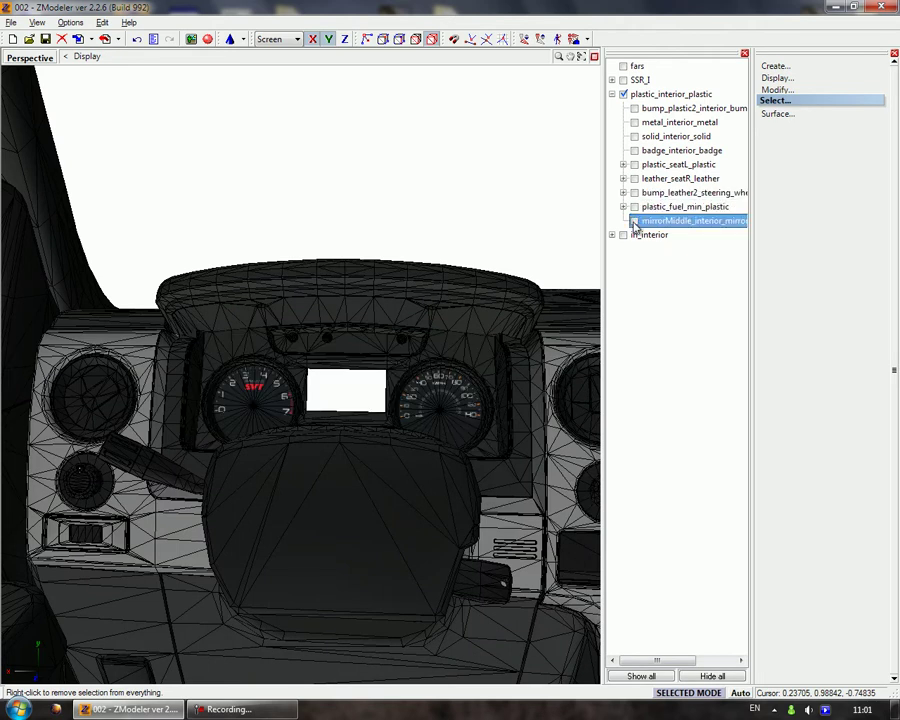
Show plastic_fuel_min_plastic, move it out to the top level of the hierarchy, and hide plastic_interior_plastic
{"action": "left_click", "coordinate": [635, 207]}
{"action": "left_click_drag", "start_coordinate": [659, 208], "coordinate": [640, 68]}
{"action": "left_click", "coordinate": [623, 108]}
{"action": "middle_click_drag", "start_coordinate": [427, 189], "coordinate": [562, 181]}
{"action": "left_click", "coordinate": [690, 122]}
Assign the GLASS_I material to the gauge cluster's glass and clear the selection
{"action": "left_click", "coordinate": [775, 101]}
{"action": "left_click", "coordinate": [804, 210]}
{"action": "right_click", "coordinate": [305, 315]}
{"action": "left_click", "coordinate": [208, 40]}
{"action": "left_click", "coordinate": [684, 124]}
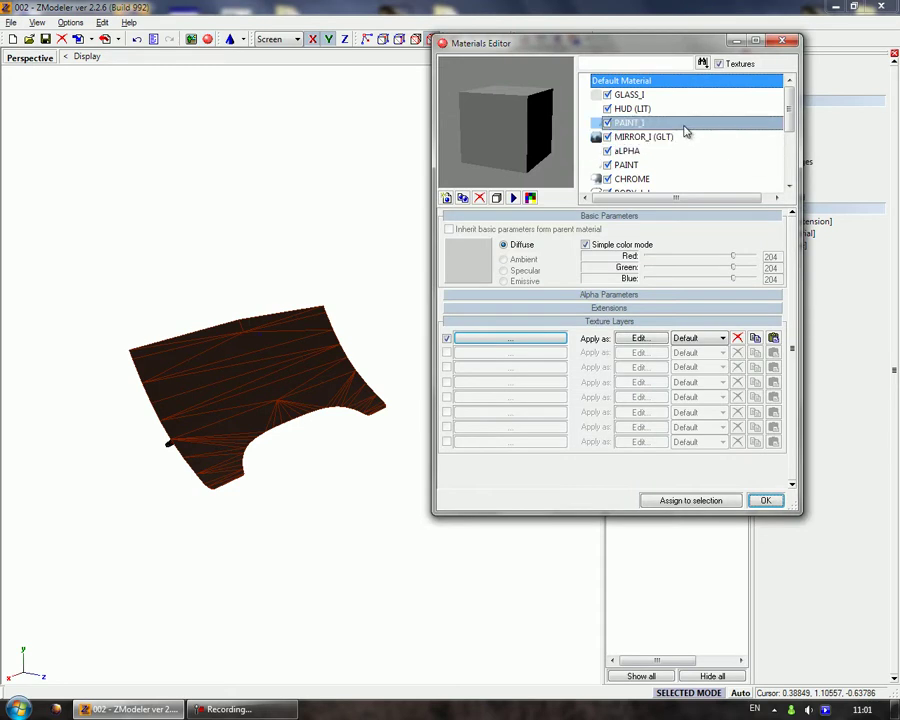
{"action": "left_click", "coordinate": [668, 109]}
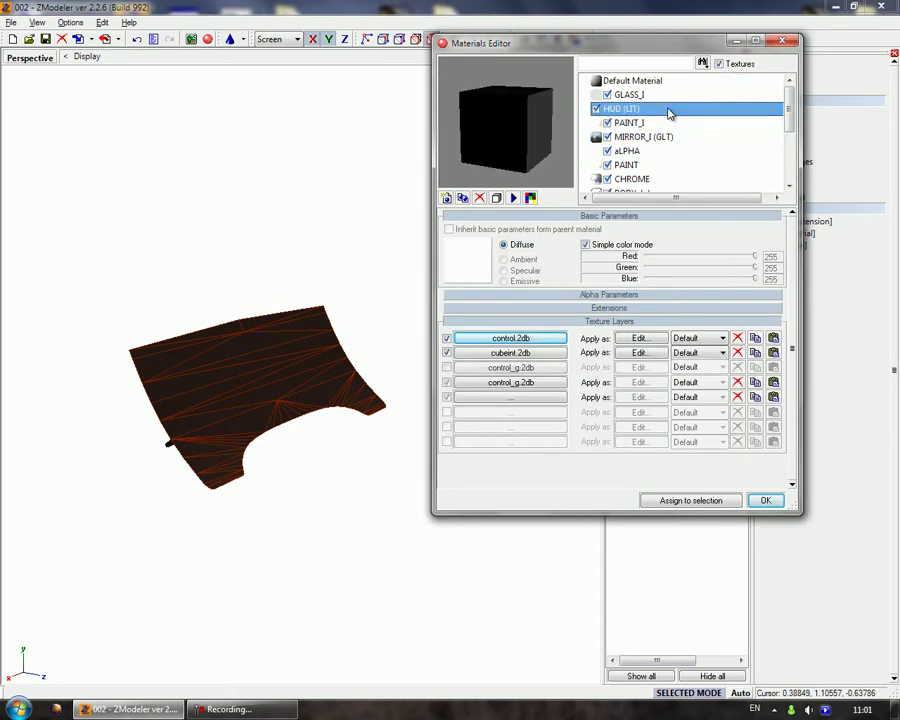
{"action": "left_click", "coordinate": [662, 95]}
{"action": "left_click", "coordinate": [700, 502]}
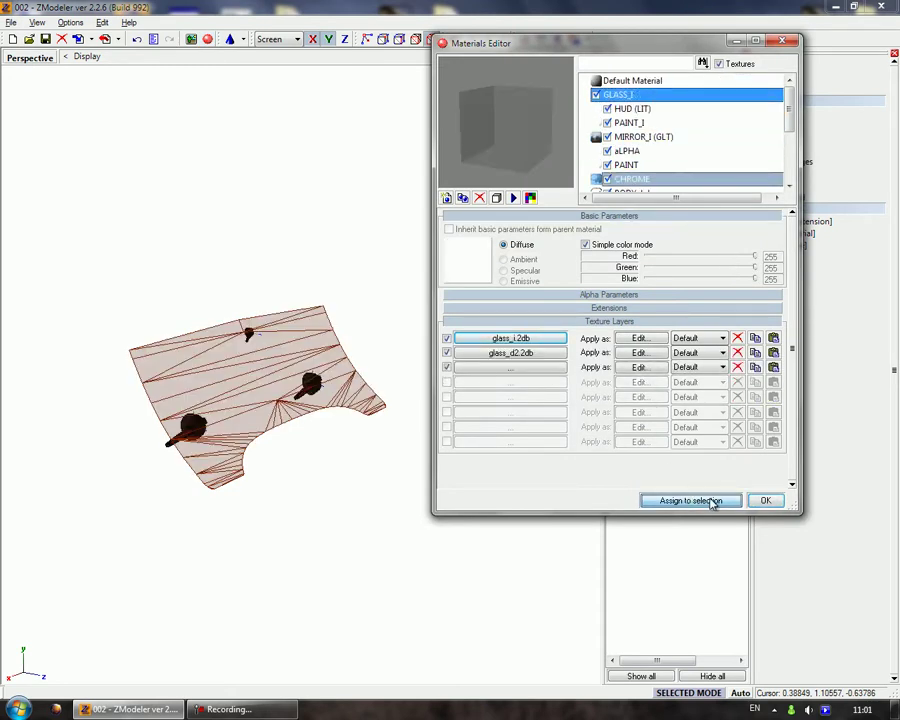
{"action": "left_click", "coordinate": [766, 500]}
{"action": "left_click", "coordinate": [815, 149]}
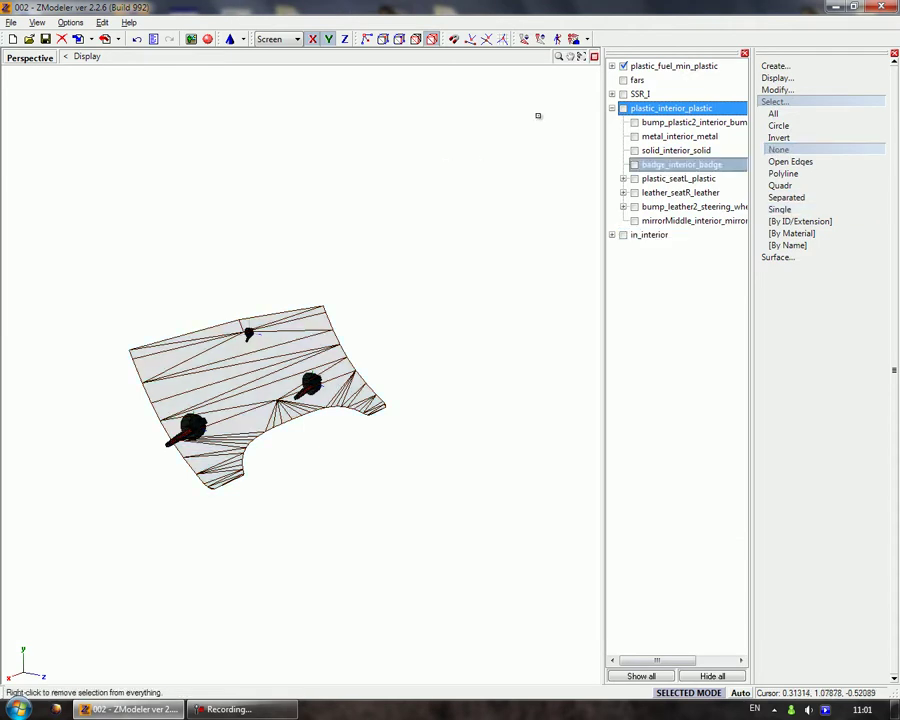
Move glass_interior_glass from plastic_fuel_min_plastic into plastic_interior_plastic
{"action": "left_click", "coordinate": [612, 66]}
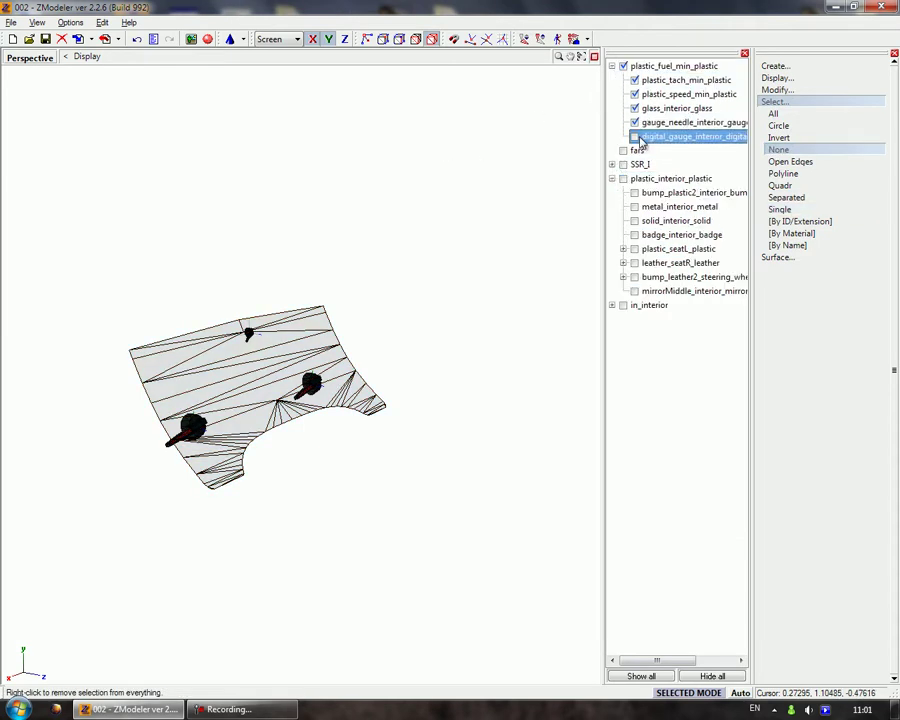
{"action": "left_click", "coordinate": [636, 108]}
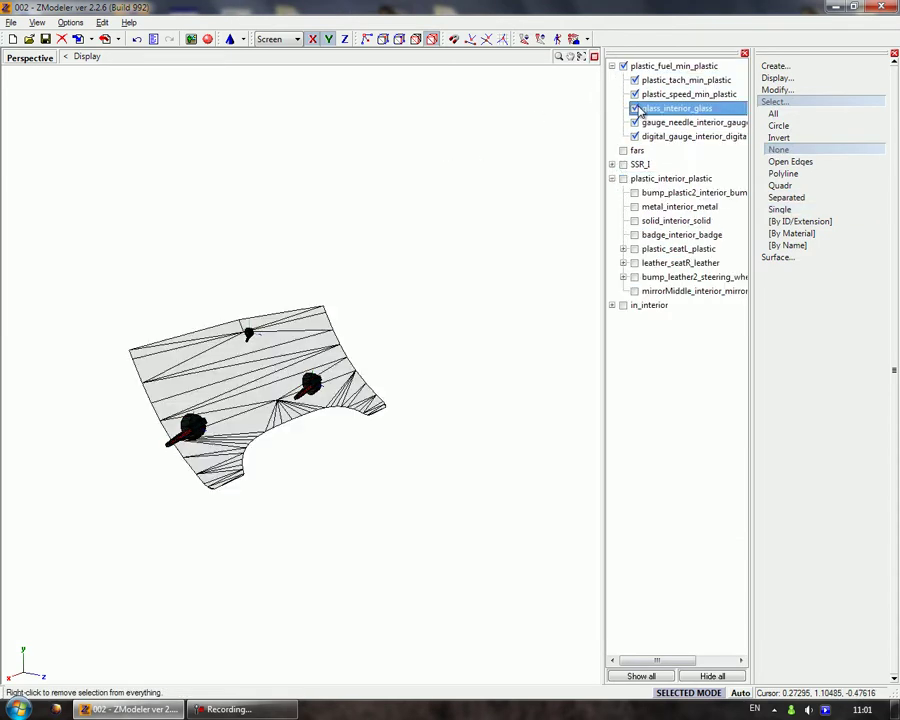
{"action": "left_click_drag", "start_coordinate": [657, 160], "coordinate": [661, 184]}
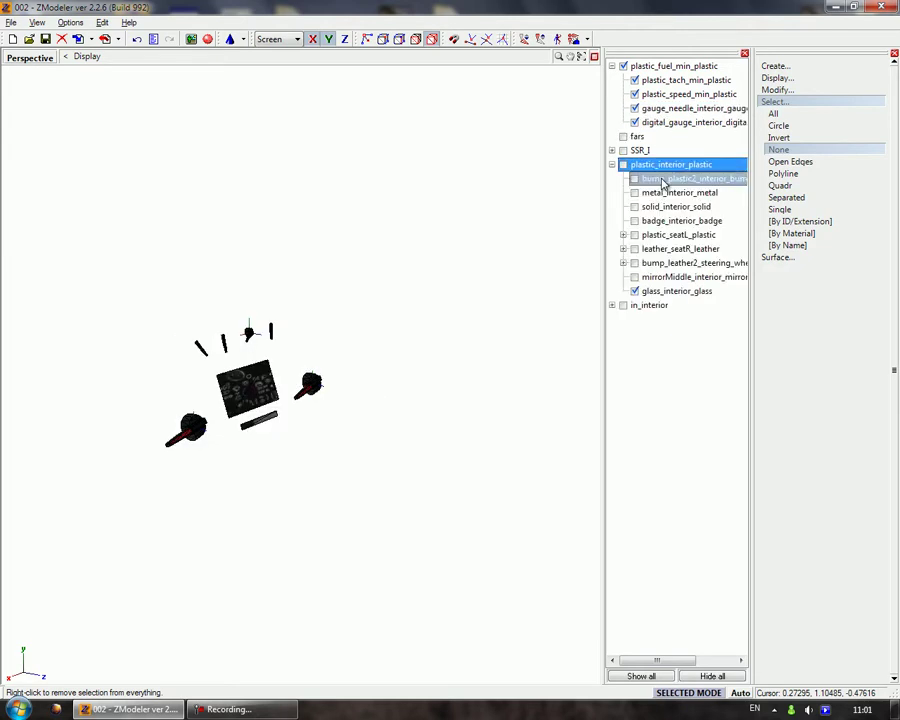
Assign the BLGL material to the digital gauge's display panels and clear the selection
{"action": "left_click", "coordinate": [833, 213]}
{"action": "scroll", "coordinate": [297, 410], "scroll_direction": "up", "scroll_amount": 4}
{"action": "scroll", "coordinate": [297, 410], "scroll_direction": "down", "scroll_amount": 2}
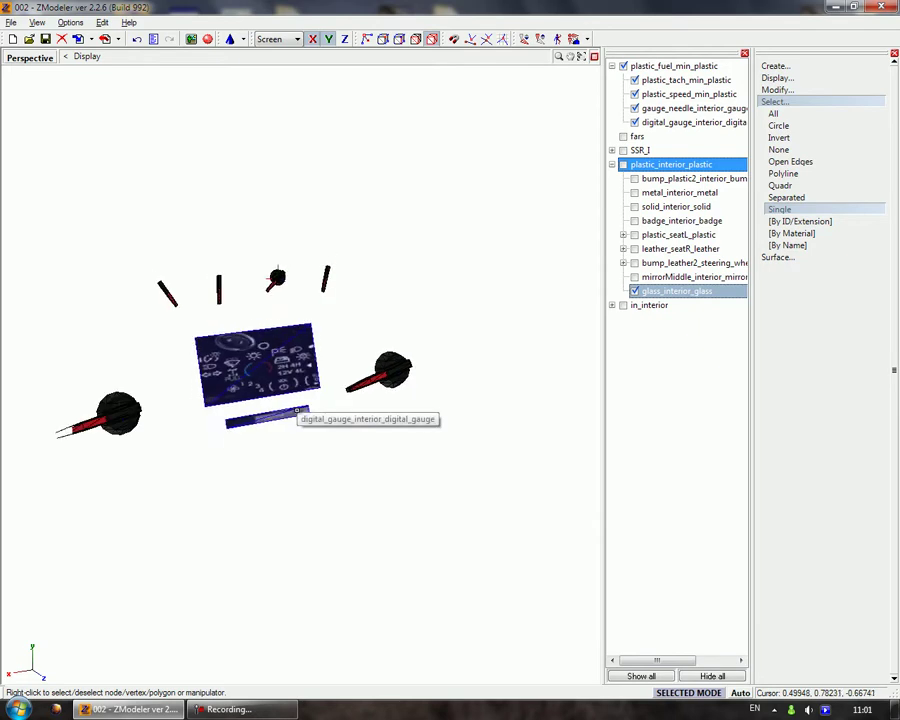
{"action": "left_click", "coordinate": [209, 40]}
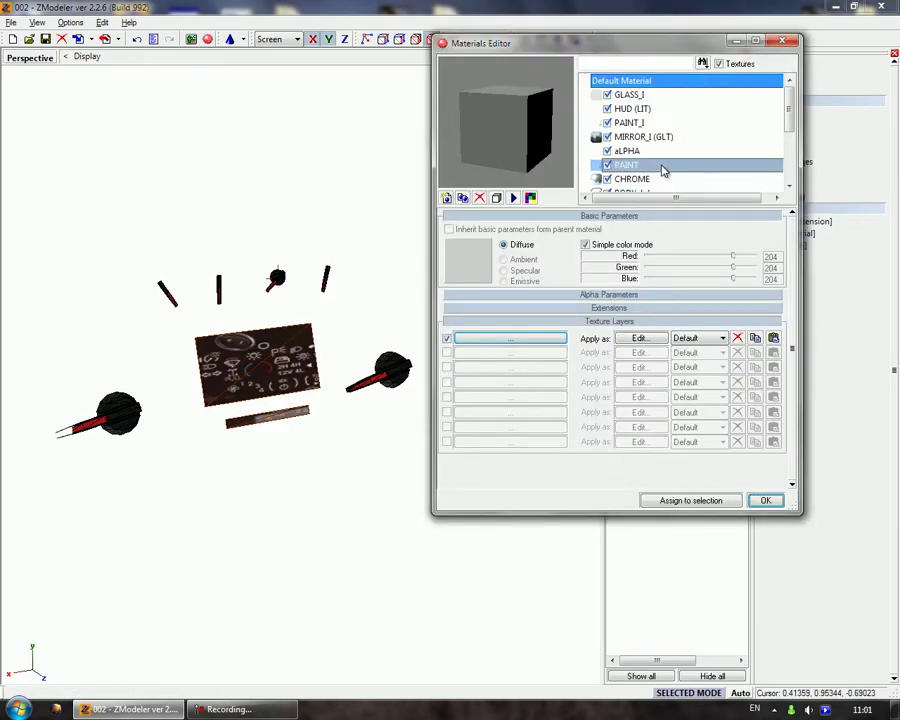
{"action": "left_click", "coordinate": [662, 166]}
{"action": "scroll", "coordinate": [662, 168], "scroll_direction": "down", "scroll_amount": 3}
{"action": "scroll", "coordinate": [666, 145], "scroll_direction": "up", "scroll_amount": 1}
{"action": "left_click", "coordinate": [659, 151]}
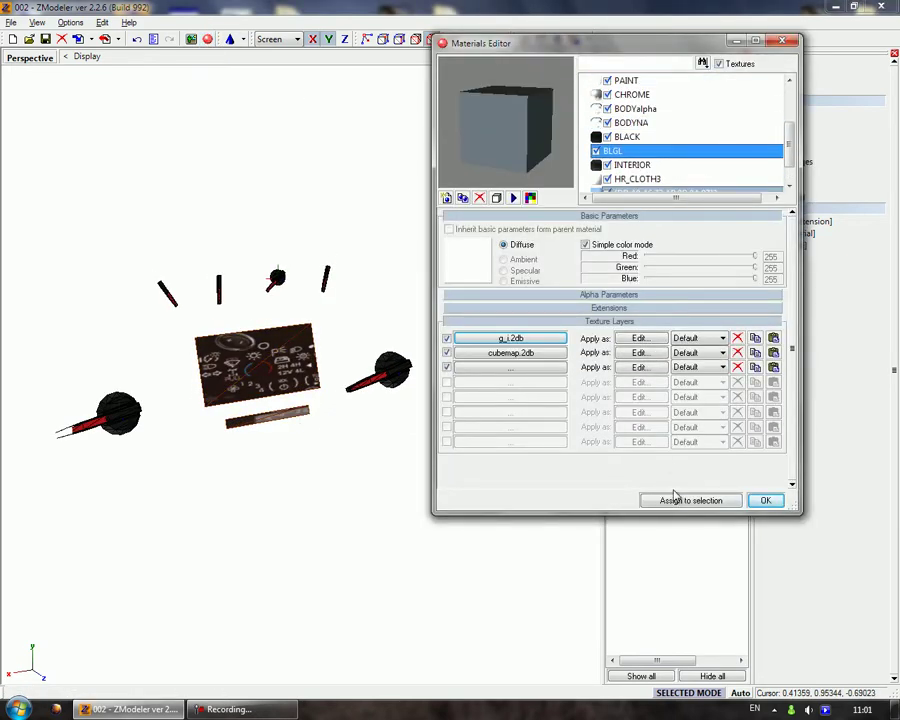
{"action": "left_click", "coordinate": [697, 499]}
{"action": "left_click", "coordinate": [765, 500]}
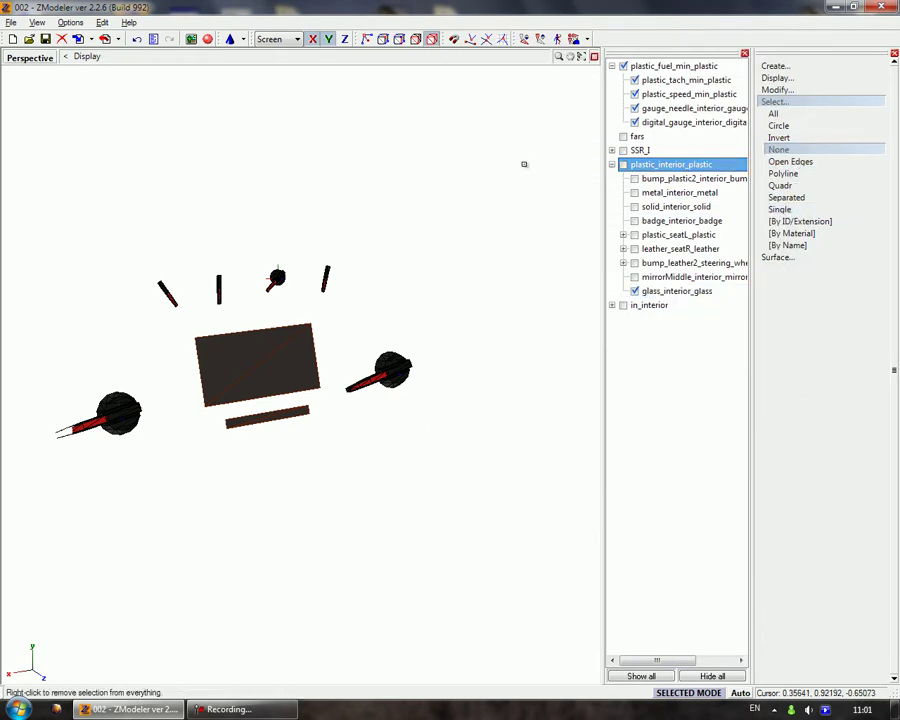
Move the digital gauge part from plastic_fuel_min_plastic into plastic_interior_plastic
{"action": "left_click", "coordinate": [634, 122]}
{"action": "left_click", "coordinate": [634, 122]}
{"action": "left_click_drag", "start_coordinate": [661, 125], "coordinate": [645, 164]}
{"action": "middle_click_drag", "start_coordinate": [361, 259], "coordinate": [340, 270]}
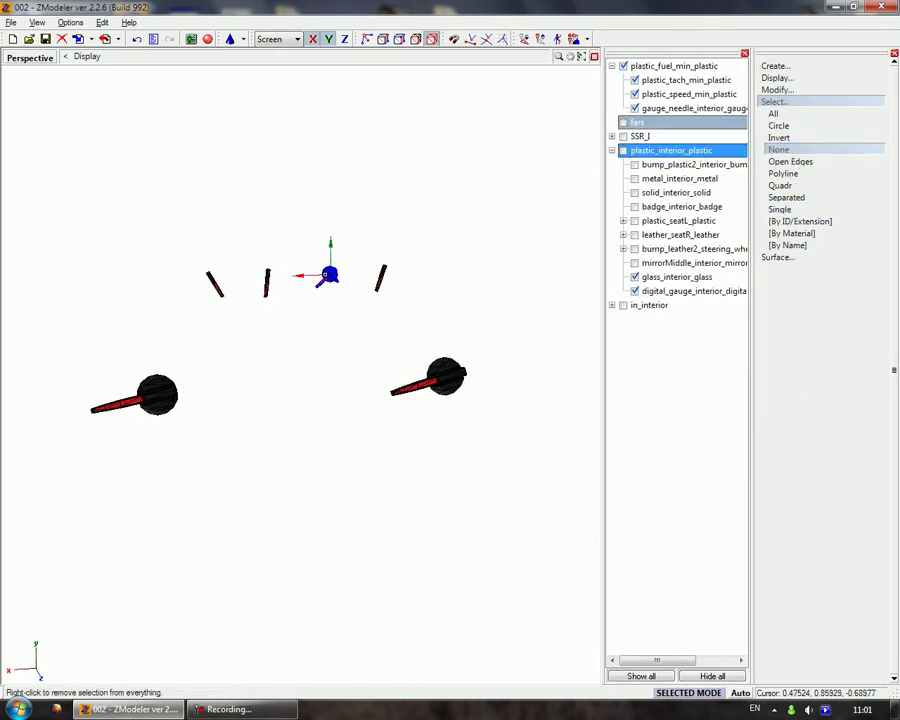
{"action": "middle_click_drag", "start_coordinate": [444, 387], "coordinate": [436, 388]}
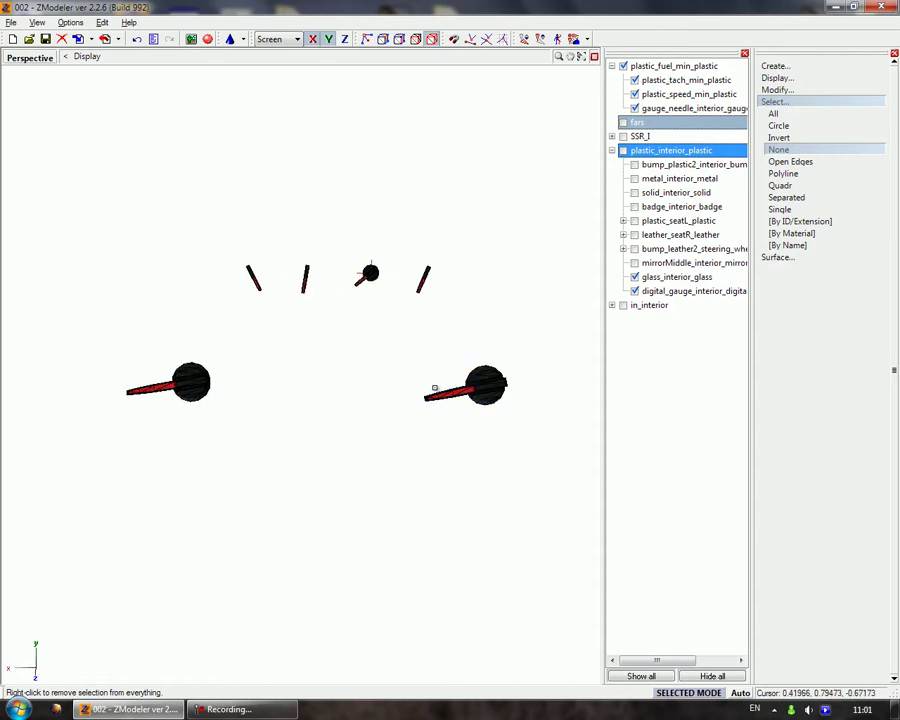
{"action": "scroll", "coordinate": [195, 375], "scroll_direction": "down", "scroll_amount": 3}
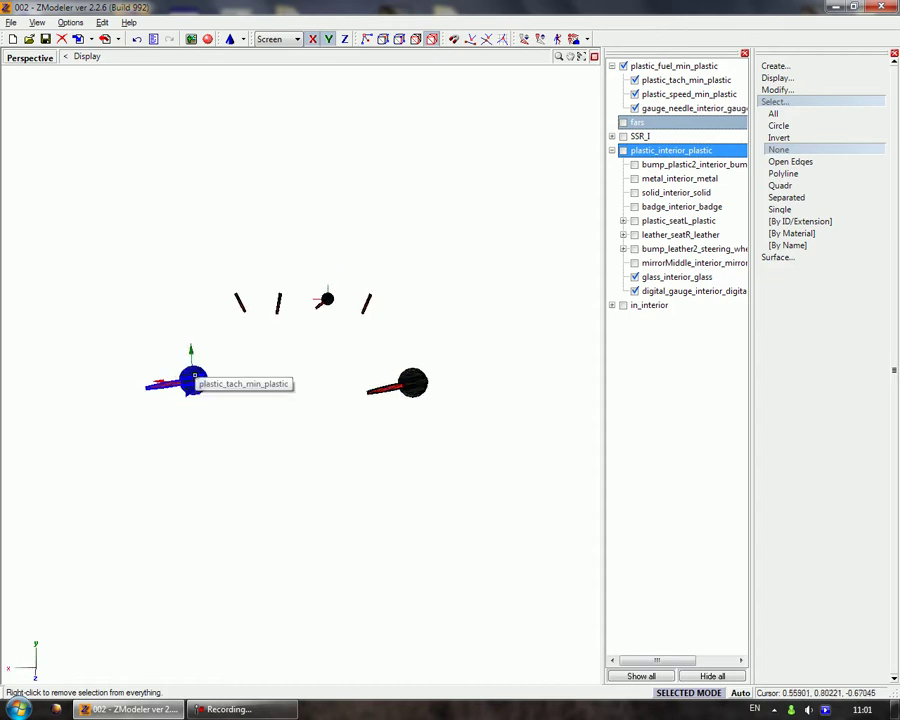
Toggle the tachometer, speedometer and gauge needle parts to identify each one, leaving the gauge needles hidden
{"action": "left_click", "coordinate": [637, 82]}
{"action": "left_click", "coordinate": [637, 82]}
{"action": "left_click", "coordinate": [637, 93]}
{"action": "left_click", "coordinate": [637, 109]}
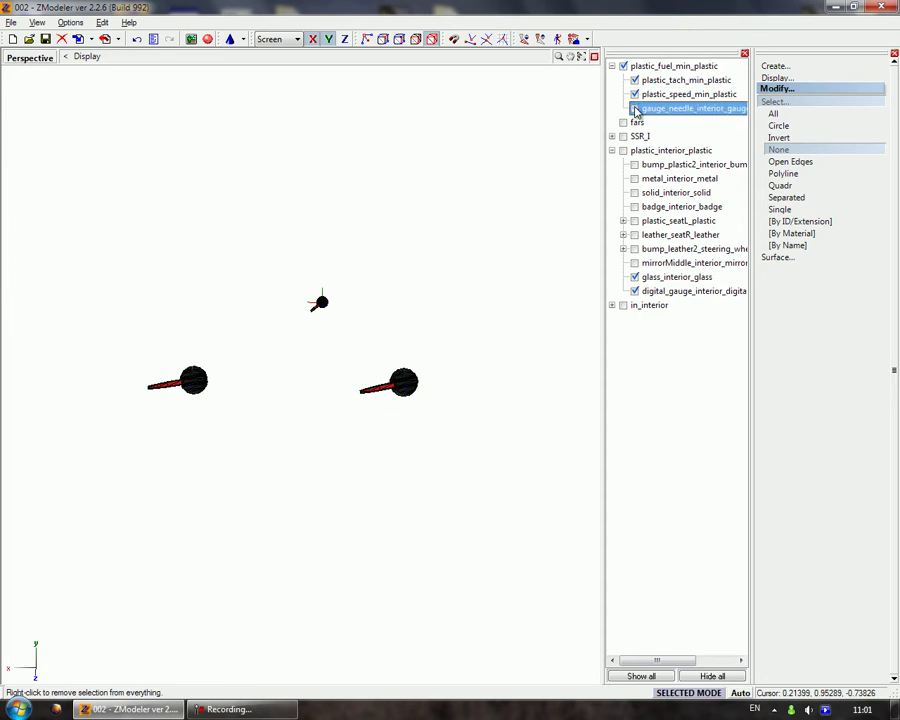
{"action": "double_click", "coordinate": [620, 66]}
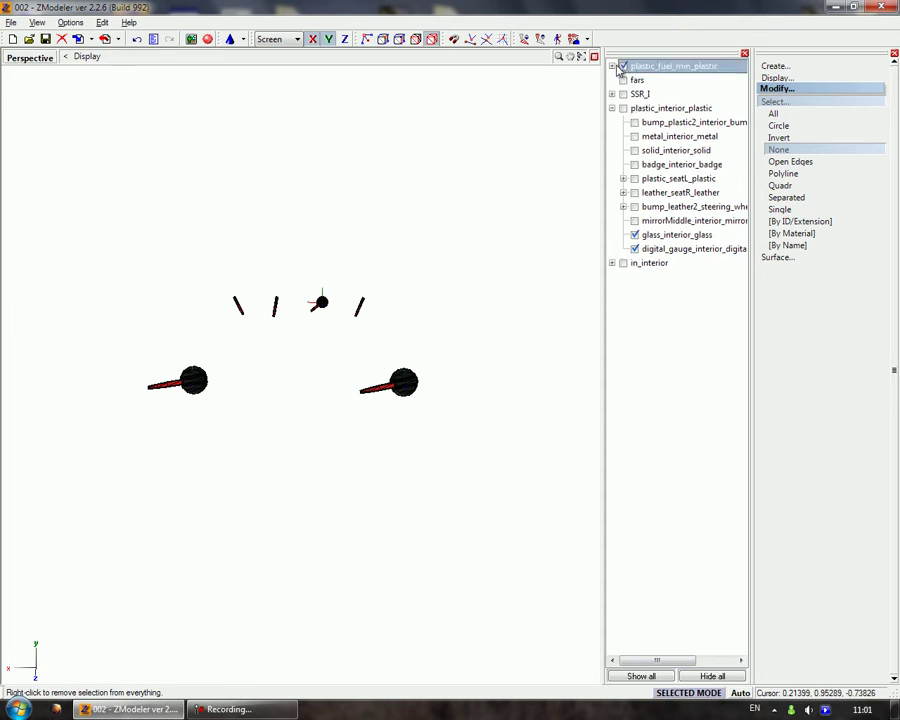
{"action": "left_click", "coordinate": [613, 66]}
{"action": "left_click", "coordinate": [636, 94]}
{"action": "left_click", "coordinate": [636, 108]}
{"action": "left_click", "coordinate": [641, 81], "text": "ctrl"}
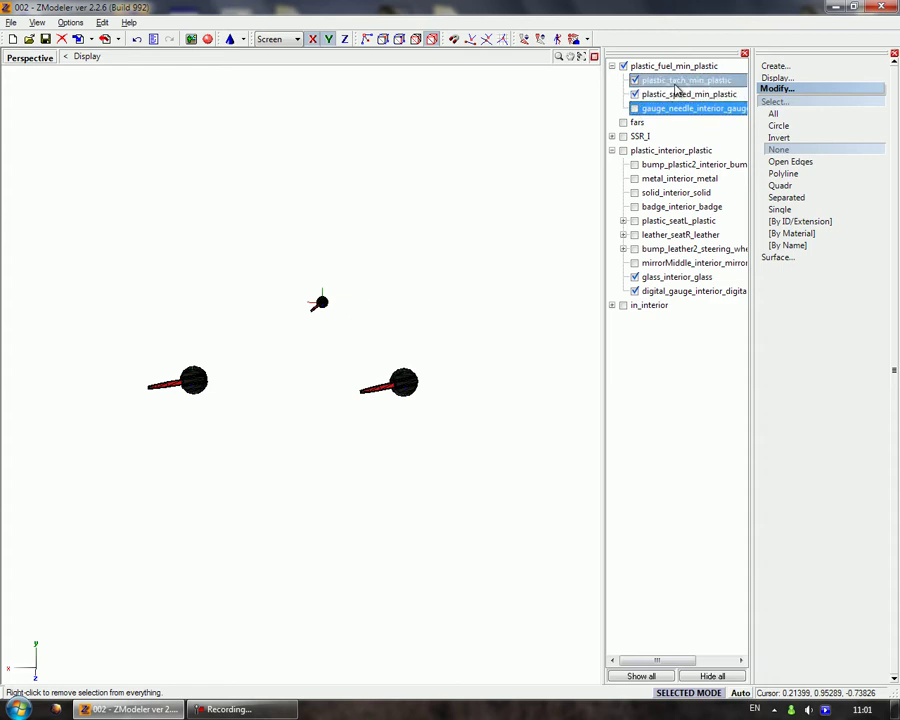
Move plastic_tach_min_plastic to the top level of the hierarchy and hide plastic_fuel_min_plastic
{"action": "left_click", "coordinate": [634, 81]}
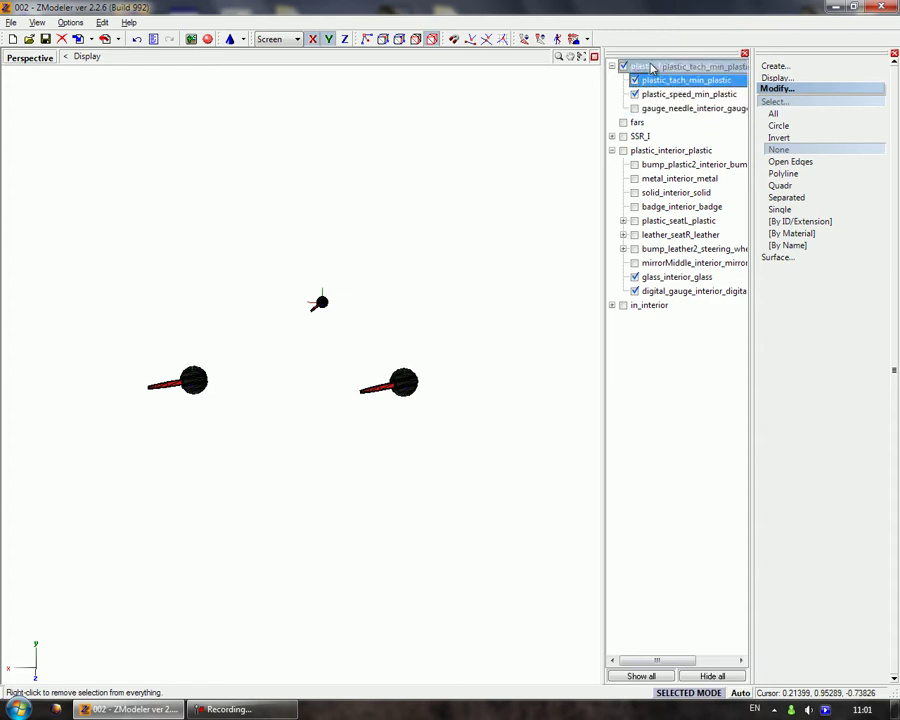
{"action": "left_click_drag", "start_coordinate": [646, 67], "coordinate": [634, 66]}
{"action": "left_click", "coordinate": [612, 80]}
{"action": "left_click", "coordinate": [623, 80]}
Move HUD out of COCK_HR in the SSR_I group to the top level of the hierarchy
{"action": "left_click", "coordinate": [612, 108]}
{"action": "left_click", "coordinate": [623, 136]}
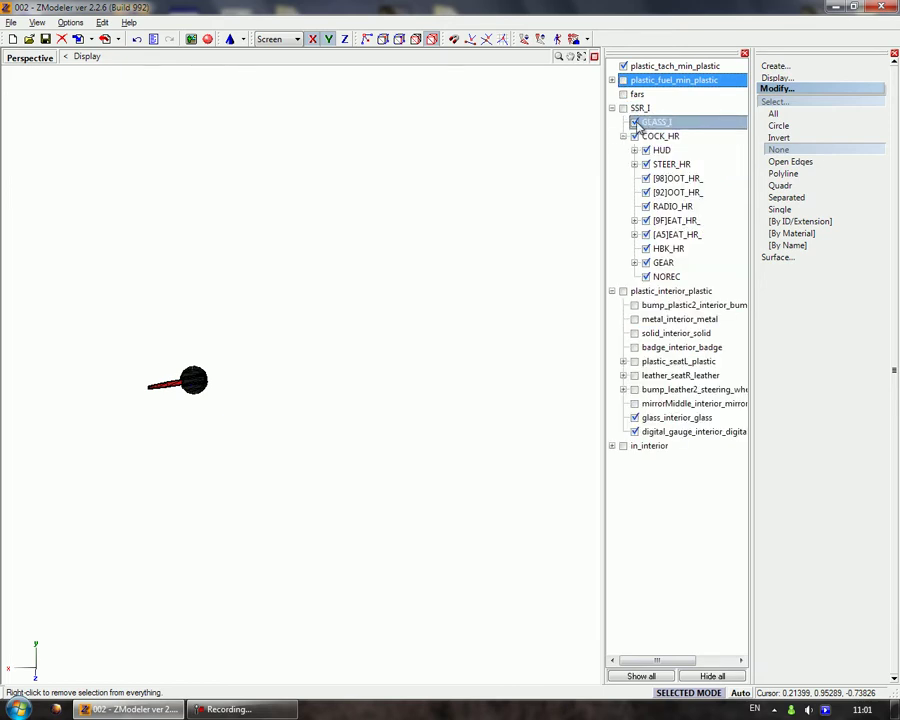
{"action": "left_click", "coordinate": [634, 122]}
{"action": "left_click_drag", "start_coordinate": [653, 150], "coordinate": [646, 66]}
{"action": "left_click", "coordinate": [612, 122]}
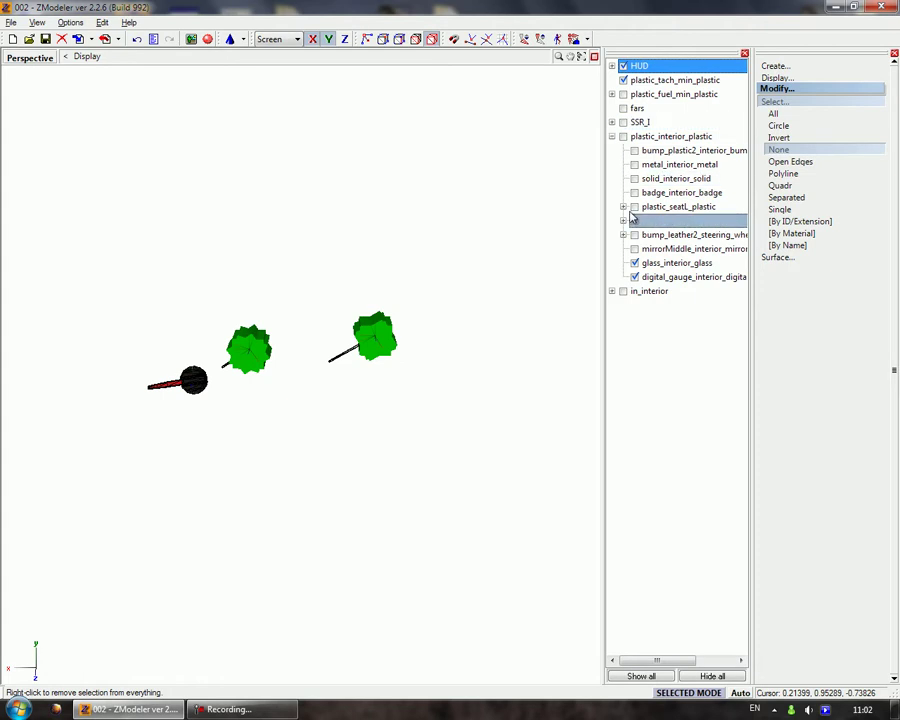
Show plastic_interior_plastic behind the needles, with its glass and digital gauge parts hidden
{"action": "left_click", "coordinate": [621, 291]}
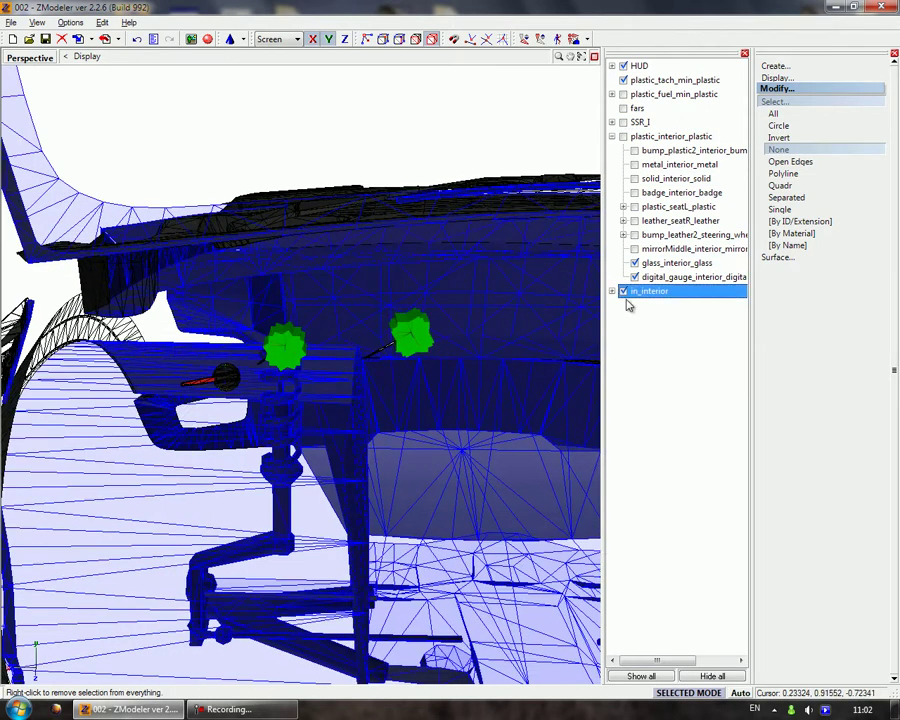
{"action": "left_click", "coordinate": [623, 291]}
{"action": "left_click", "coordinate": [623, 136]}
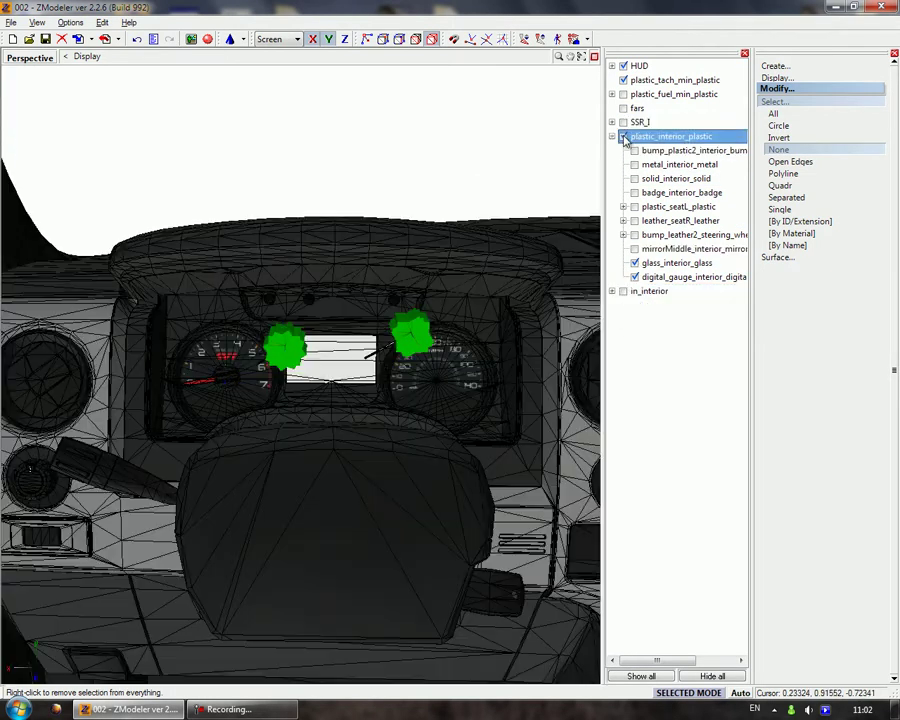
{"action": "left_click", "coordinate": [634, 262]}
{"action": "left_click", "coordinate": [634, 277]}
{"action": "middle_click_drag", "start_coordinate": [498, 422], "coordinate": [570, 402]}
{"action": "scroll", "coordinate": [300, 367], "scroll_direction": "up", "scroll_amount": 1}
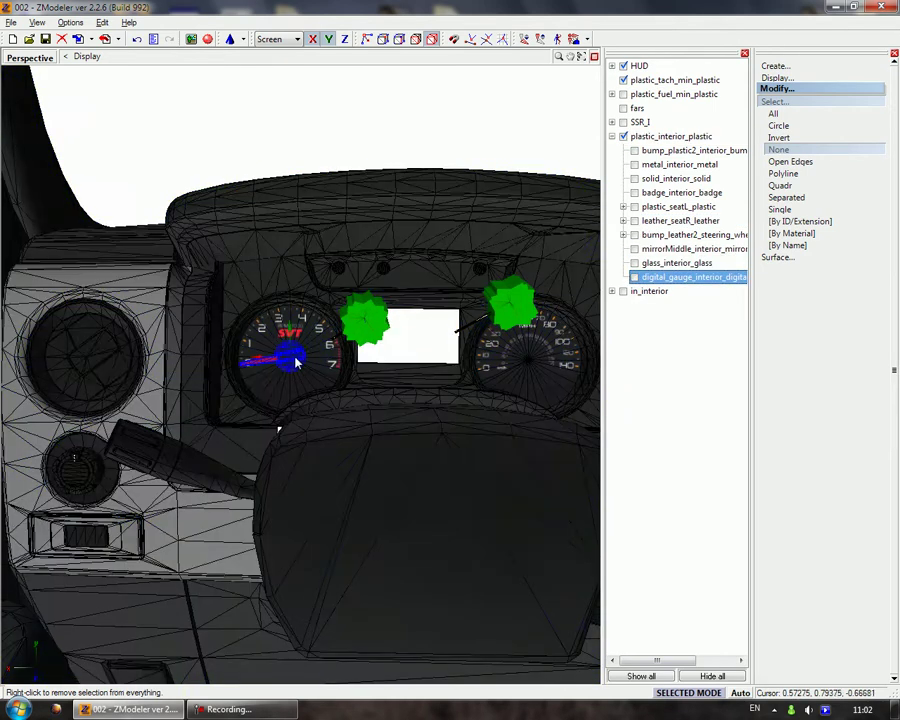
Copy the tachometer needle plastic_tach_min_plastic and place the copy under plastic_interior_plastic
{"action": "left_click", "coordinate": [800, 102]}
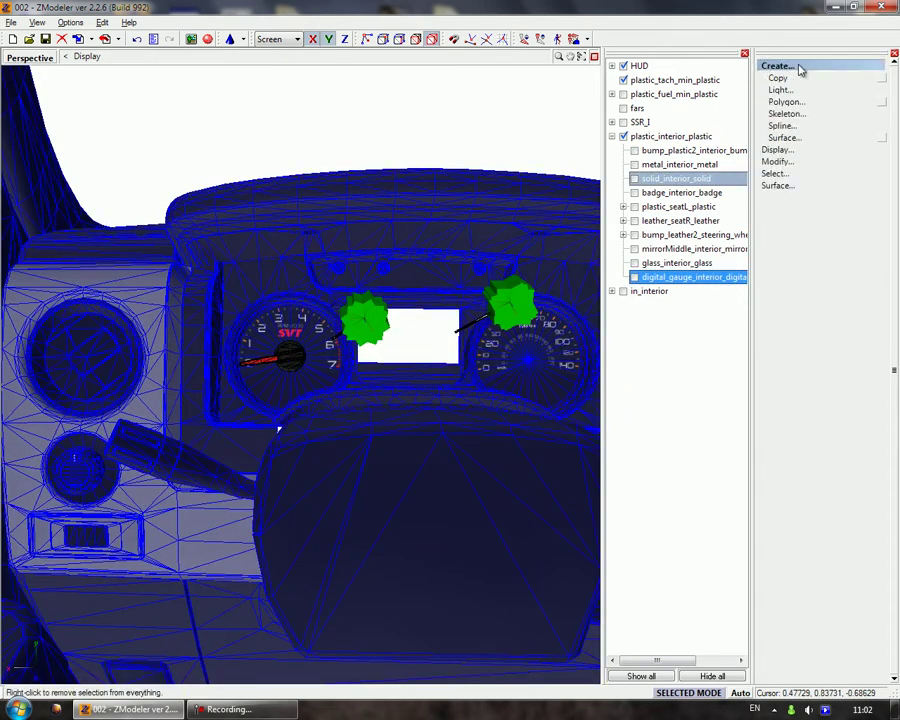
{"action": "left_click", "coordinate": [799, 82]}
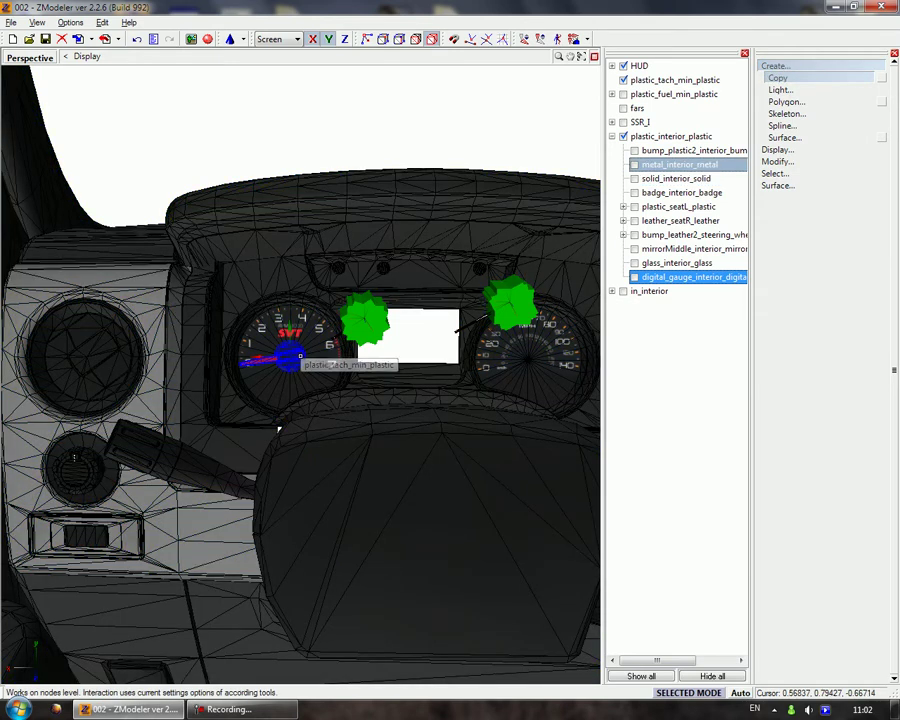
{"action": "left_click", "coordinate": [300, 355]}
{"action": "left_click", "coordinate": [812, 77]}
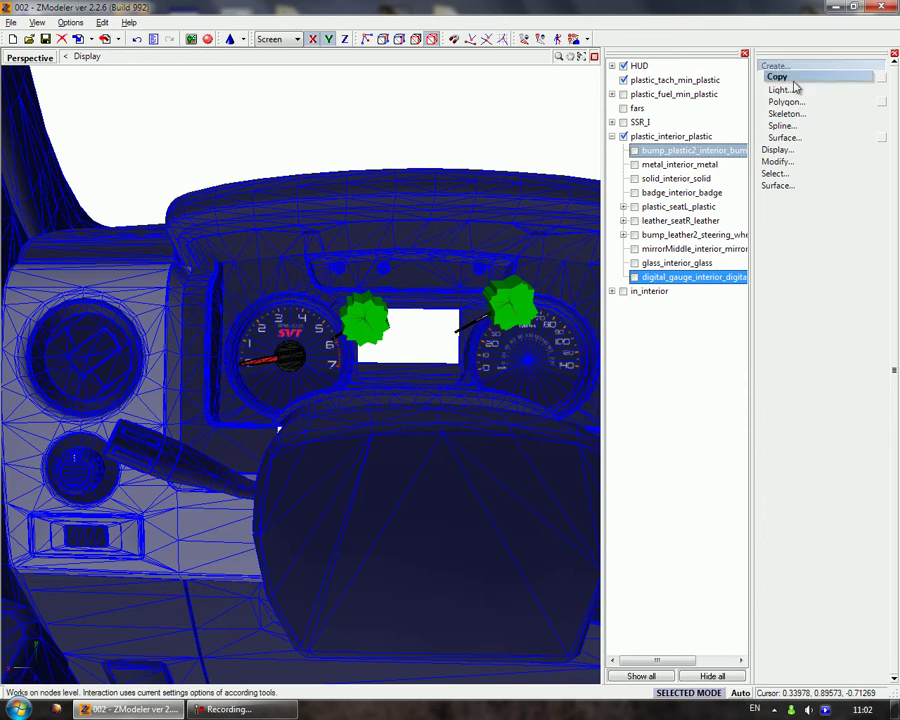
{"action": "left_click", "coordinate": [785, 101]}
{"action": "left_click", "coordinate": [290, 359]}
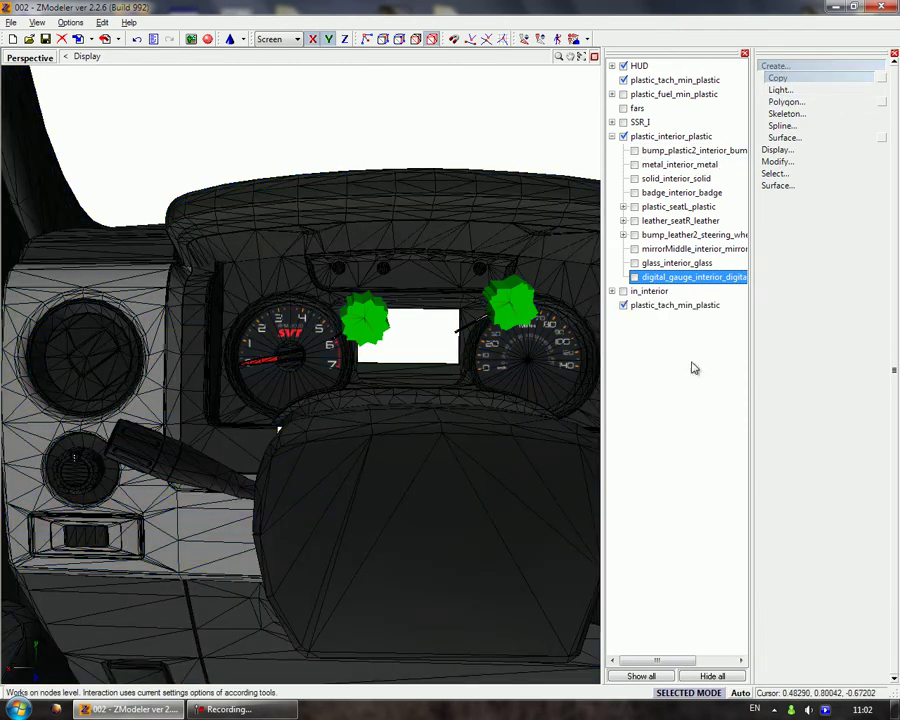
{"action": "left_click_drag", "start_coordinate": [625, 311], "coordinate": [660, 143]}
Undo the two extra top-level copies of plastic_tach_min_plastic and leave the Copy command
{"action": "left_click", "coordinate": [659, 141]}
{"action": "left_click", "coordinate": [662, 150]}
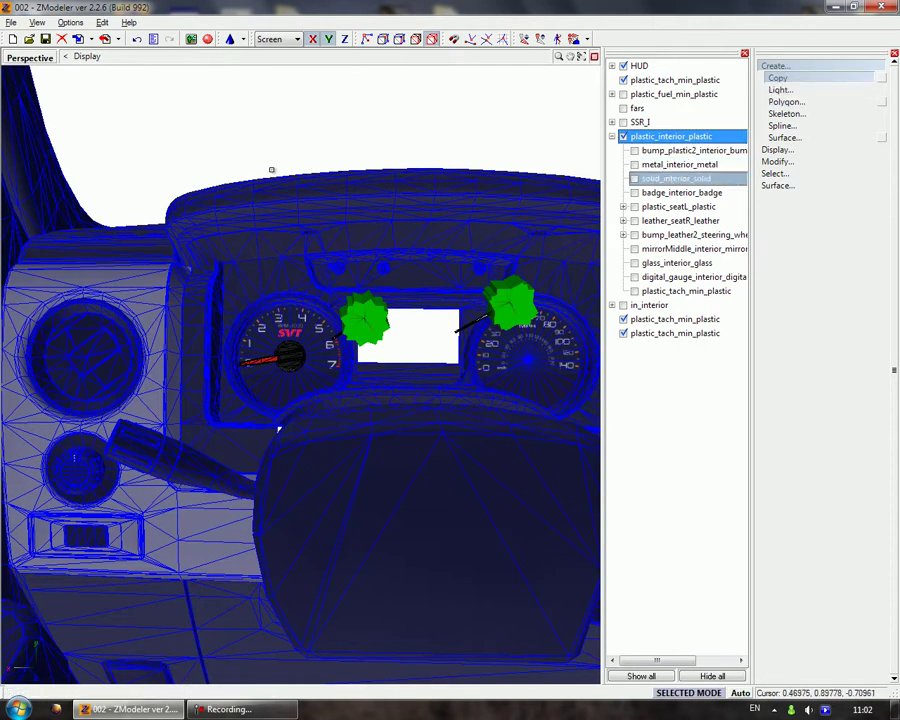
{"action": "left_click", "coordinate": [139, 40]}
{"action": "left_click", "coordinate": [776, 66]}
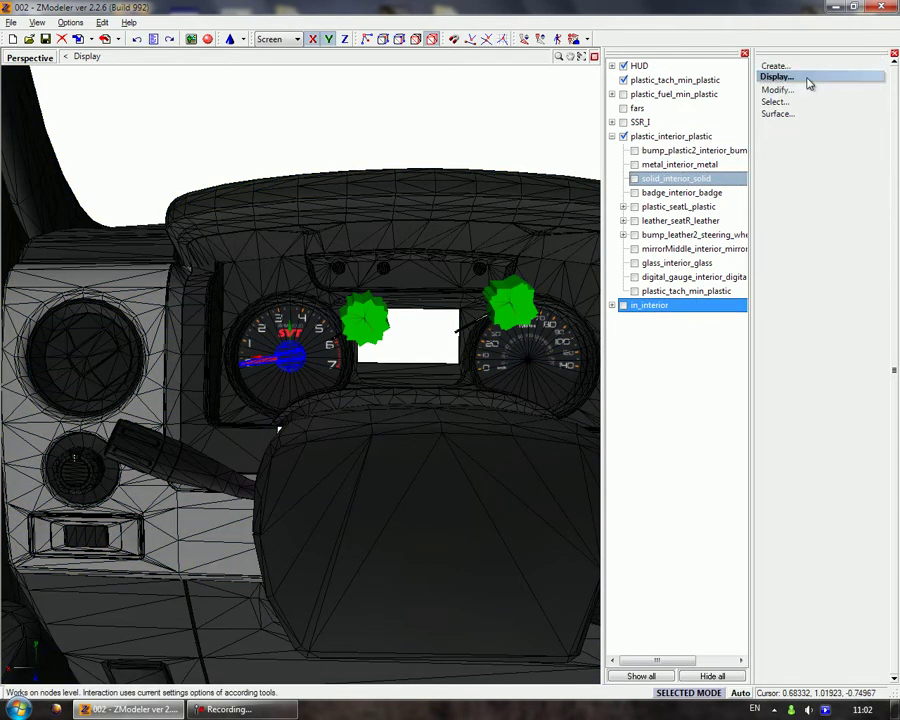
Restore the four-viewport layout, hide HUD, and frame the tachometer needle in the Left view with Rotate active
{"action": "left_click", "coordinate": [786, 89]}
{"action": "left_click", "coordinate": [800, 233]}
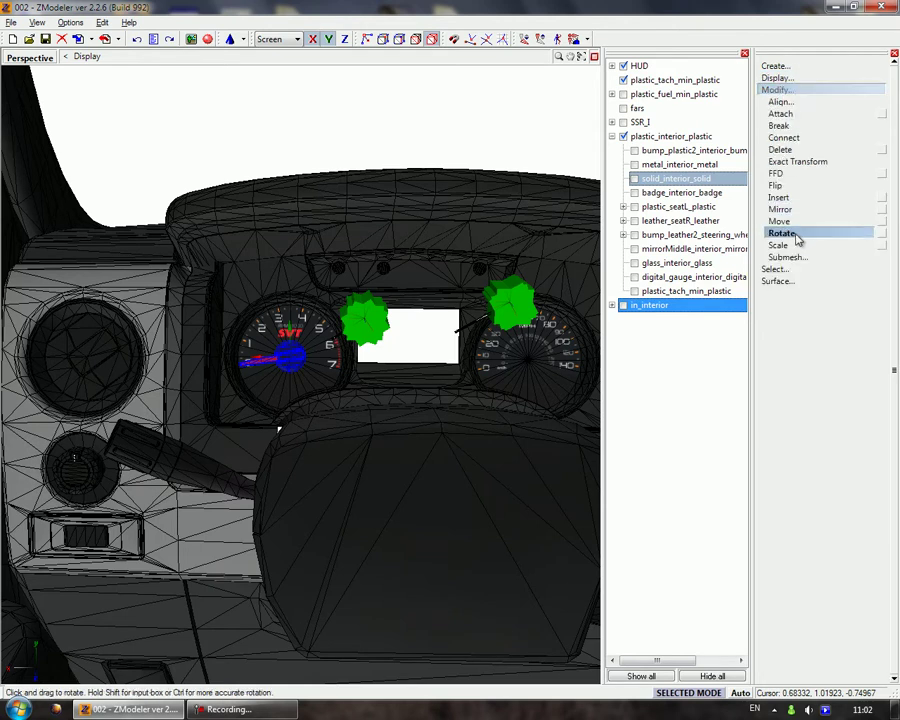
{"action": "left_click", "coordinate": [607, 64]}
{"action": "left_click", "coordinate": [595, 58]}
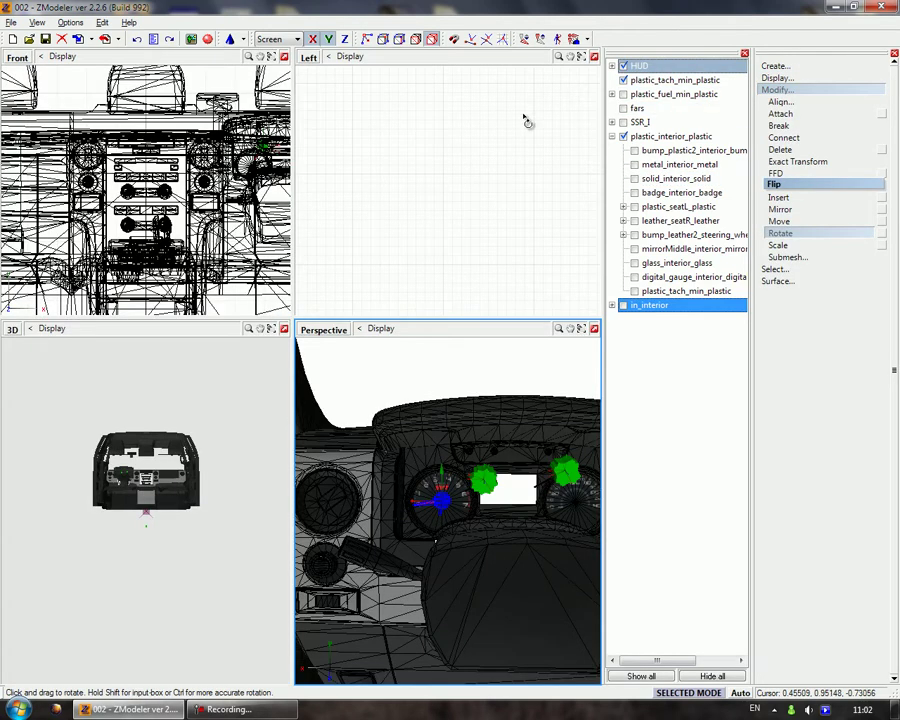
{"action": "left_click", "coordinate": [581, 58]}
{"action": "scroll", "coordinate": [414, 152], "scroll_direction": "up", "scroll_amount": 3}
{"action": "scroll", "coordinate": [410, 150], "scroll_direction": "up", "scroll_amount": 5}
{"action": "left_click", "coordinate": [410, 150]}
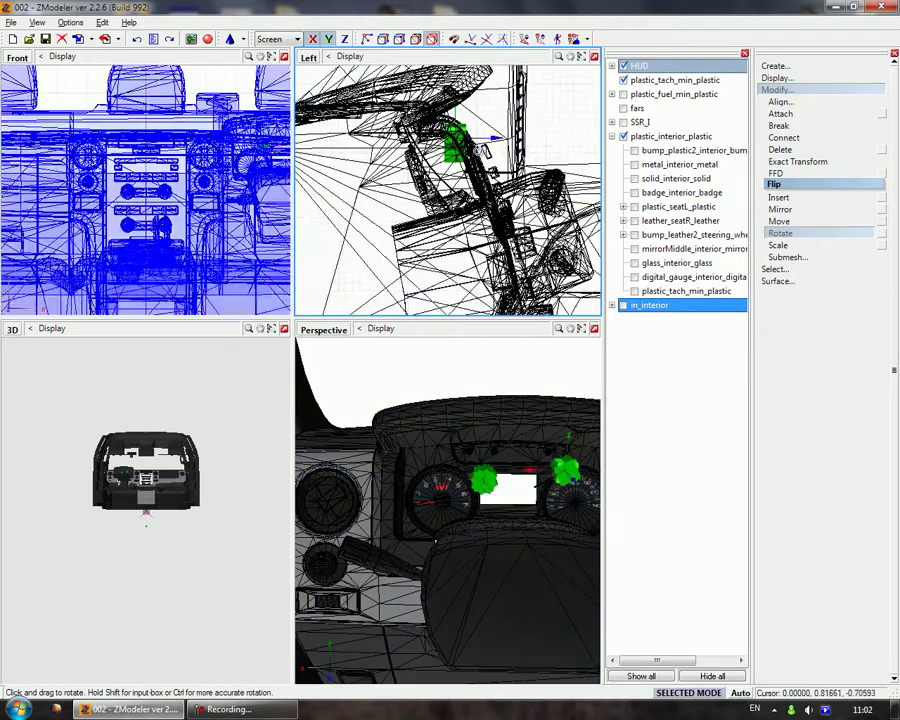
{"action": "left_click", "coordinate": [625, 66]}
{"action": "scroll", "coordinate": [436, 178], "scroll_direction": "up", "scroll_amount": 5}
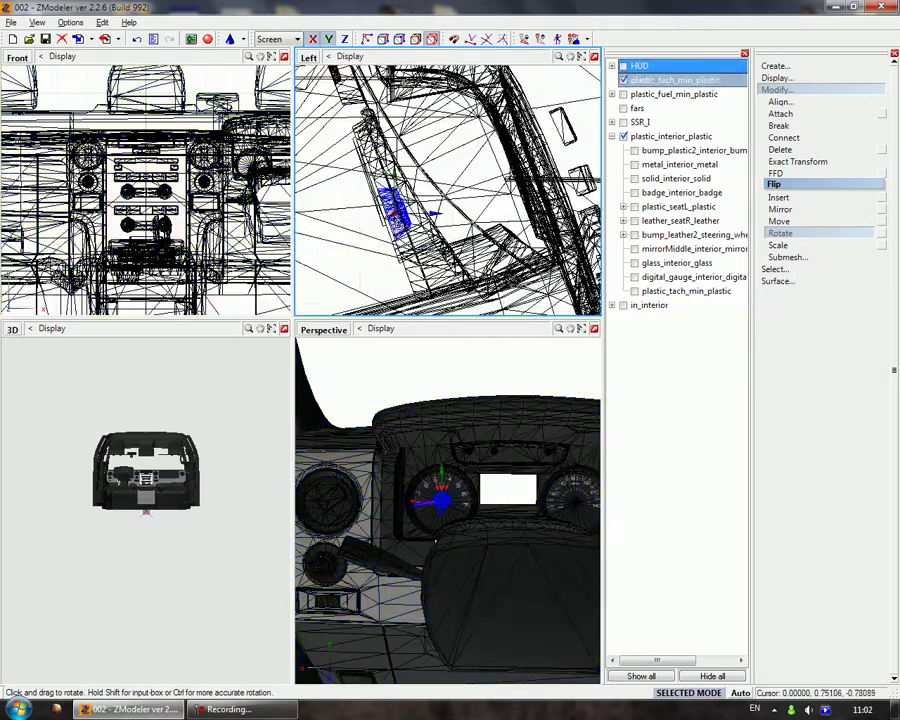
{"action": "scroll", "coordinate": [400, 224], "scroll_direction": "up", "scroll_amount": 2}
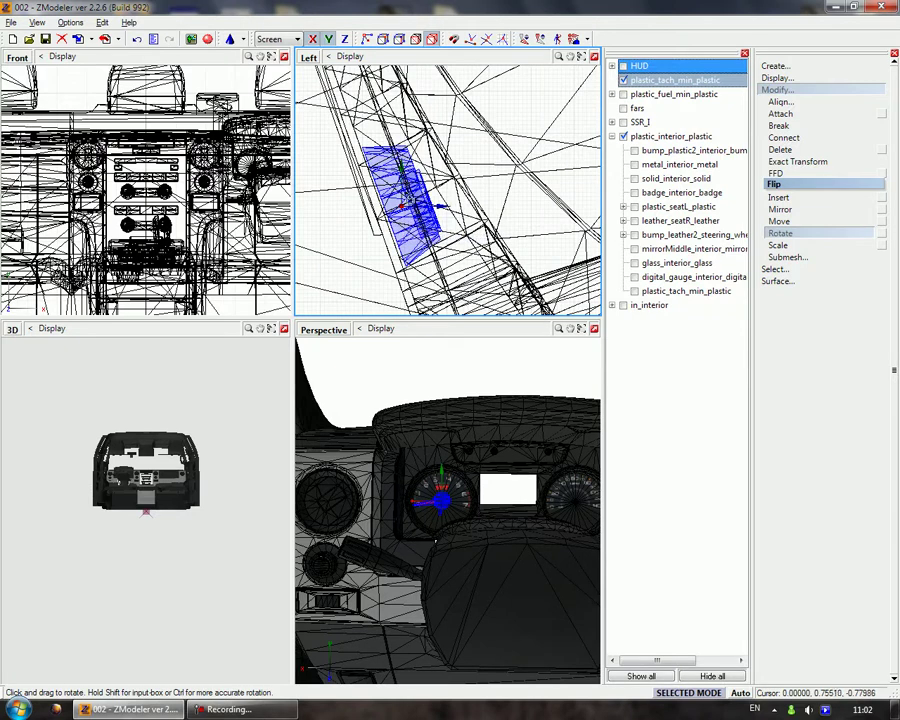
Turn off all the Rotate options and rotate plastic_tach_min_plastic in the Left view until its hub stands upright
{"action": "left_click", "coordinate": [153, 40]}
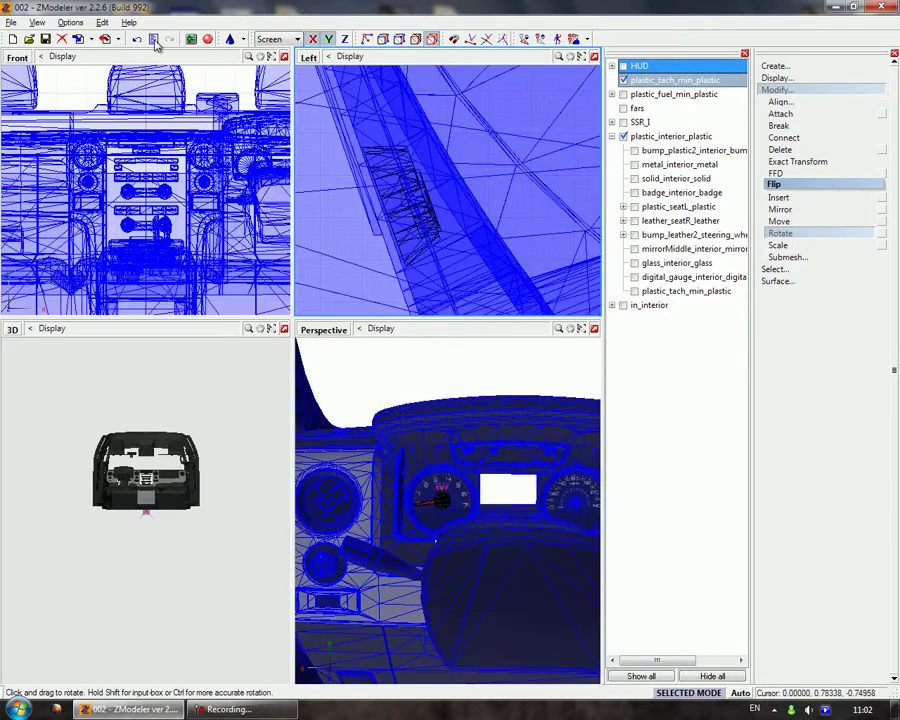
{"action": "left_click", "coordinate": [882, 233]}
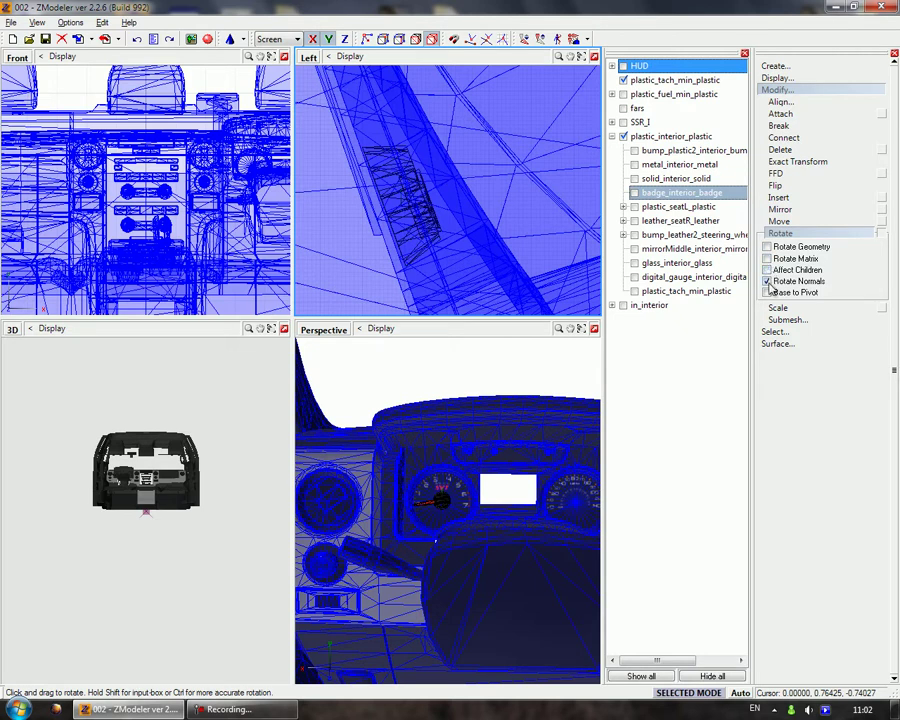
{"action": "left_click", "coordinate": [676, 262]}
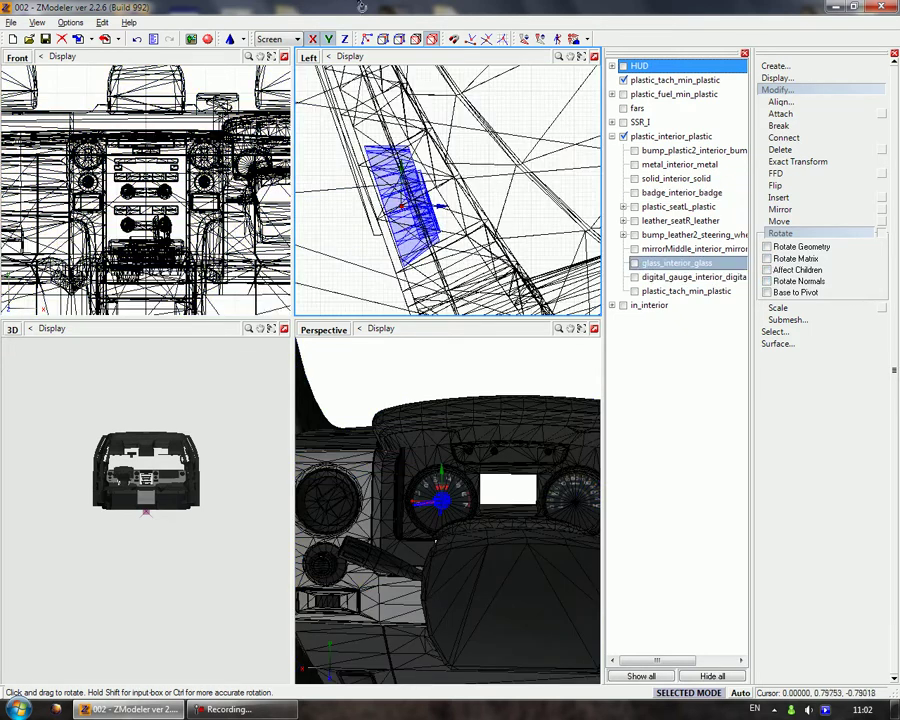
{"action": "scroll", "coordinate": [361, 184], "scroll_direction": "down", "scroll_amount": 2}
{"action": "left_click_drag", "start_coordinate": [385, 141], "coordinate": [387, 158]}
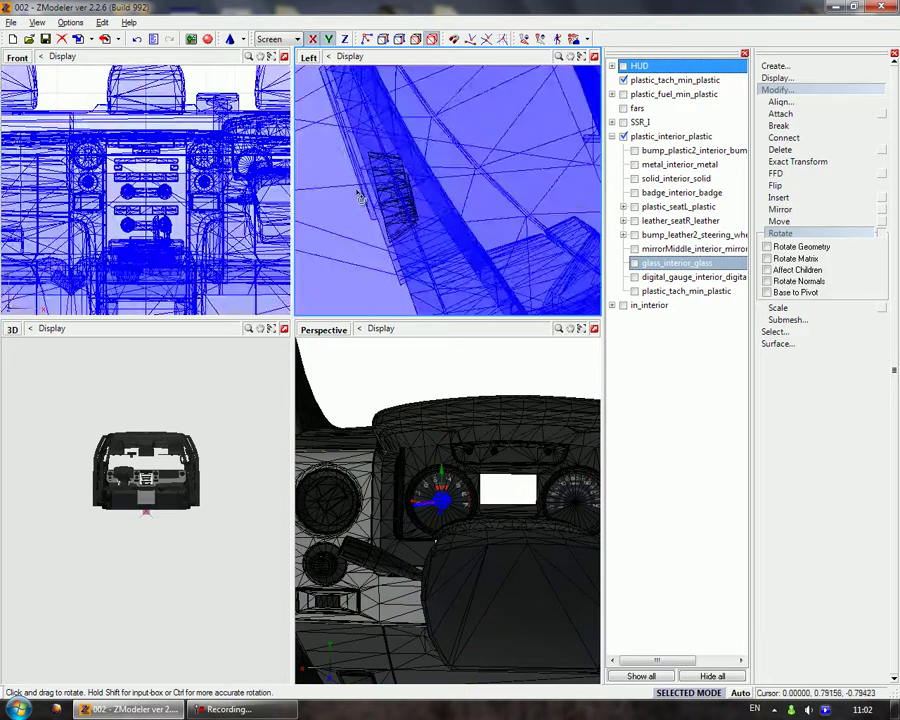
{"action": "left_click_drag", "start_coordinate": [394, 215], "coordinate": [396, 219]}
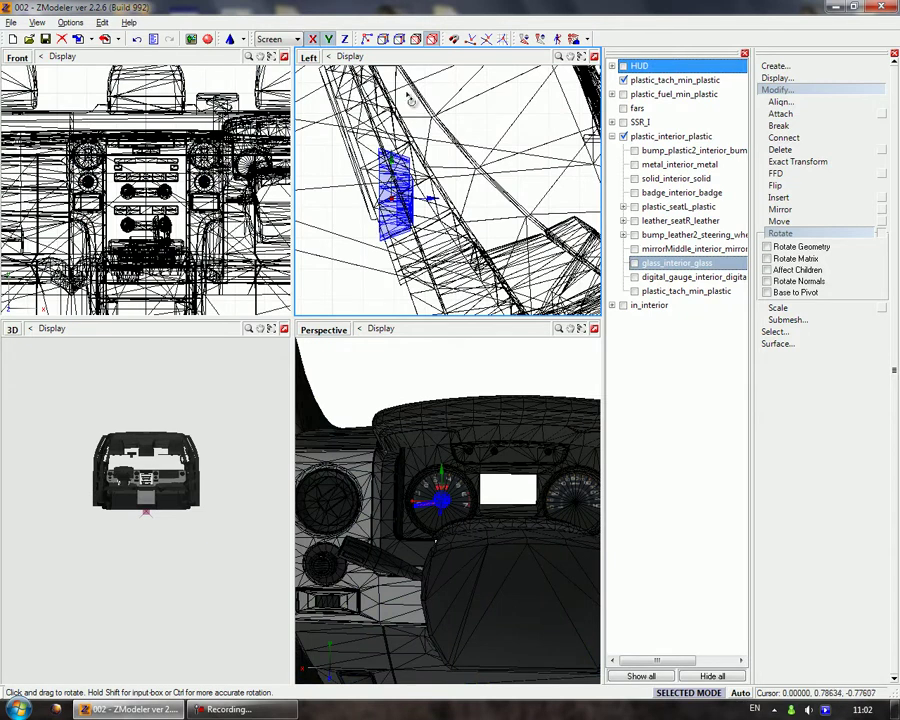
Copy the straightened plastic_tach_min_plastic needle twice, leaving both copies at the top level of the hierarchy
{"action": "left_click", "coordinate": [820, 89]}
{"action": "left_click", "coordinate": [807, 69]}
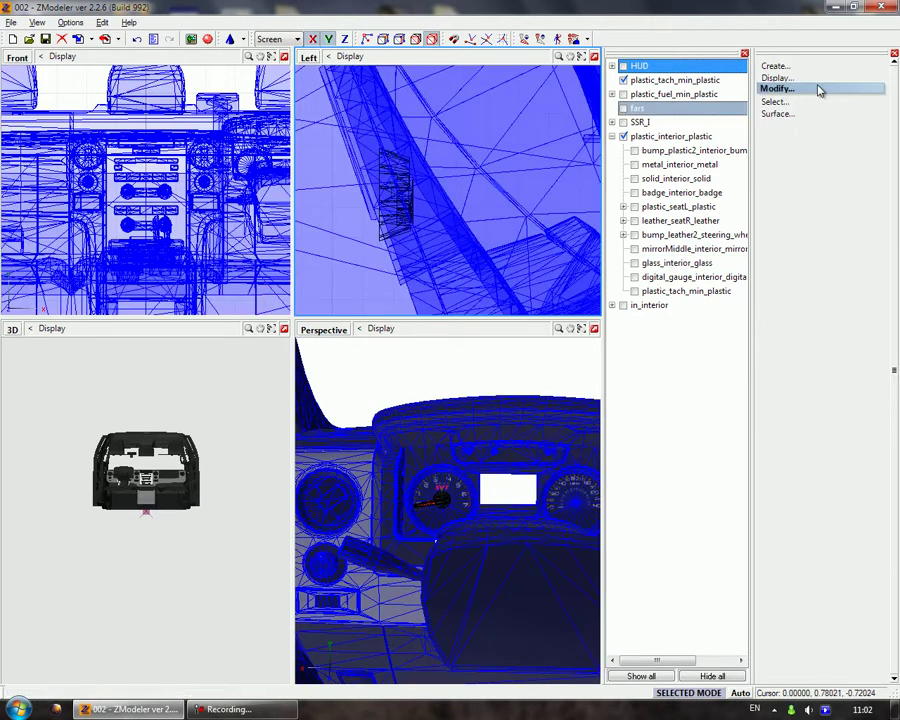
{"action": "left_click", "coordinate": [805, 82]}
{"action": "left_click", "coordinate": [441, 497]}
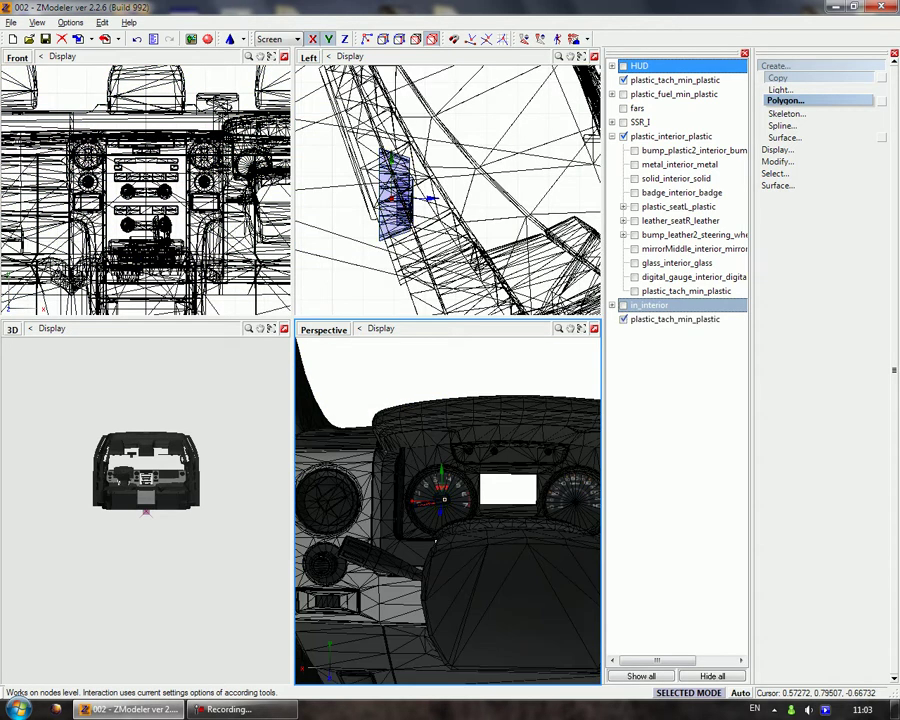
{"action": "left_click", "coordinate": [800, 147]}
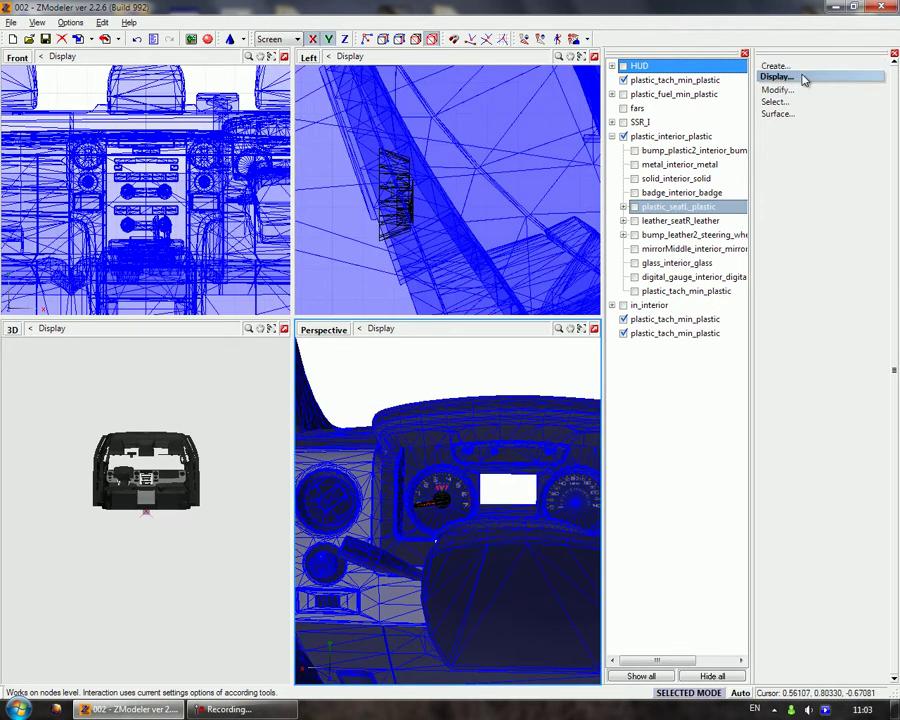
Activate Rotate and enable its Rotate Matrix and Rotate Normals options
{"action": "left_click", "coordinate": [800, 88]}
{"action": "left_click", "coordinate": [781, 233]}
{"action": "left_click", "coordinate": [883, 234]}
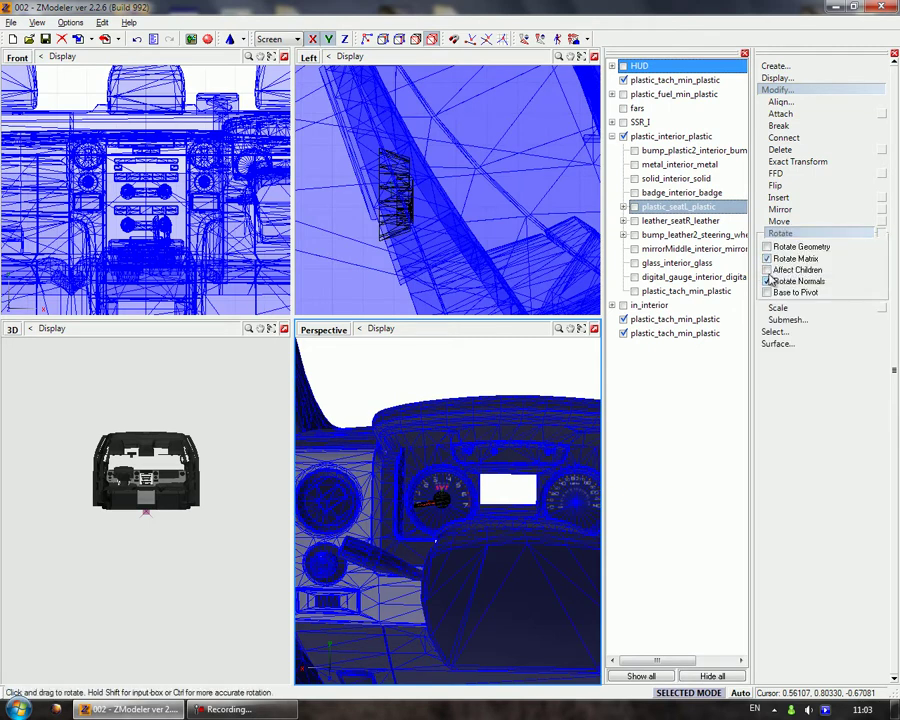
{"action": "left_click", "coordinate": [885, 234]}
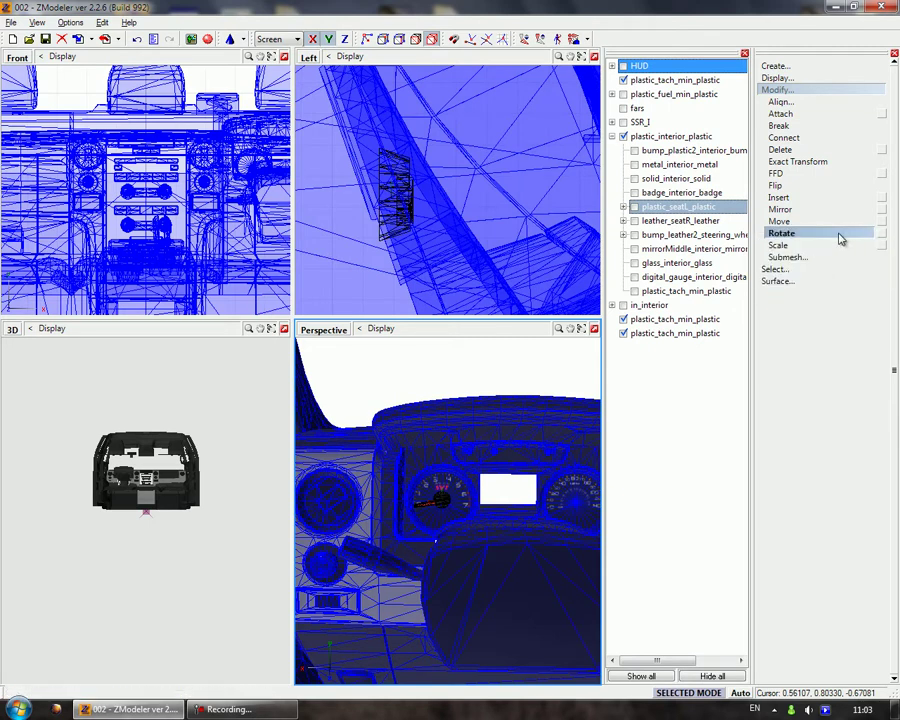
Change the Front viewport to the Back view and frame the tachometer needle in it
{"action": "left_click", "coordinate": [690, 234]}
{"action": "left_click", "coordinate": [80, 75]}
{"action": "left_click", "coordinate": [17, 57]}
{"action": "left_click", "coordinate": [35, 128]}
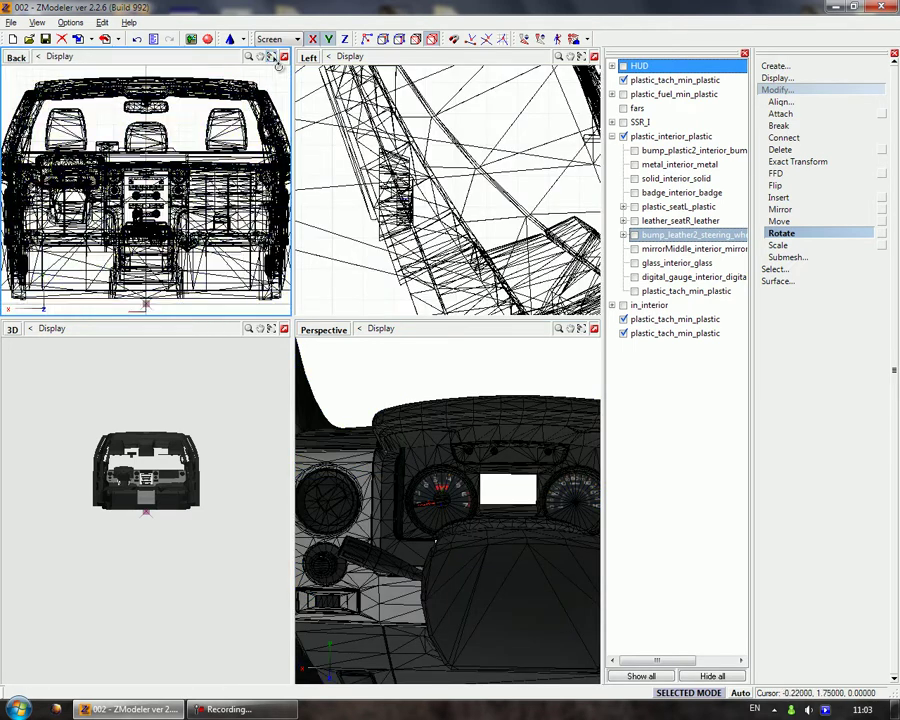
{"action": "left_click", "coordinate": [273, 58]}
{"action": "scroll", "coordinate": [72, 173], "scroll_direction": "up", "scroll_amount": 6}
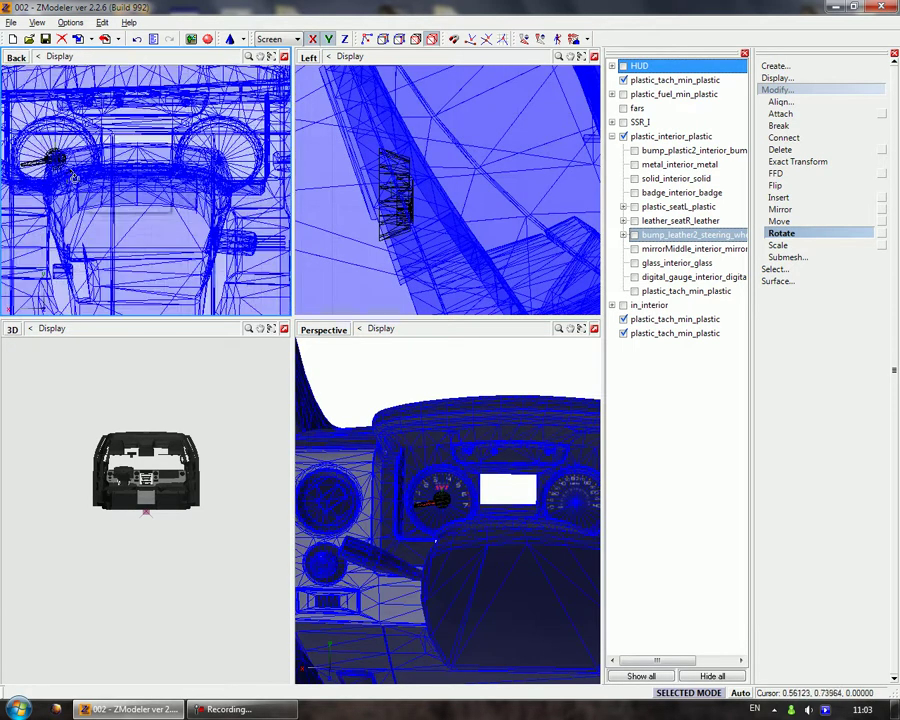
{"action": "scroll", "coordinate": [62, 166], "scroll_direction": "up", "scroll_amount": 6}
{"action": "middle_click_drag", "start_coordinate": [62, 164], "coordinate": [112, 187]}
{"action": "scroll", "coordinate": [110, 186], "scroll_direction": "up", "scroll_amount": 2}
Hide the two new top-level copies of plastic_tach_min_plastic, leaving only the first needle shown over the dial
{"action": "left_click", "coordinate": [343, 332]}
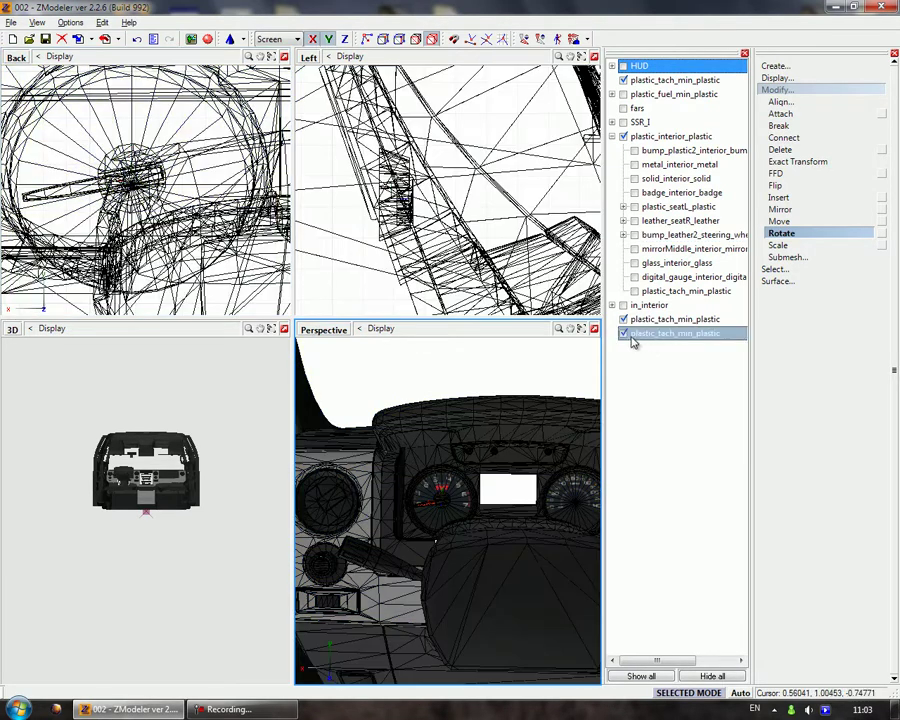
{"action": "left_click", "coordinate": [665, 319]}
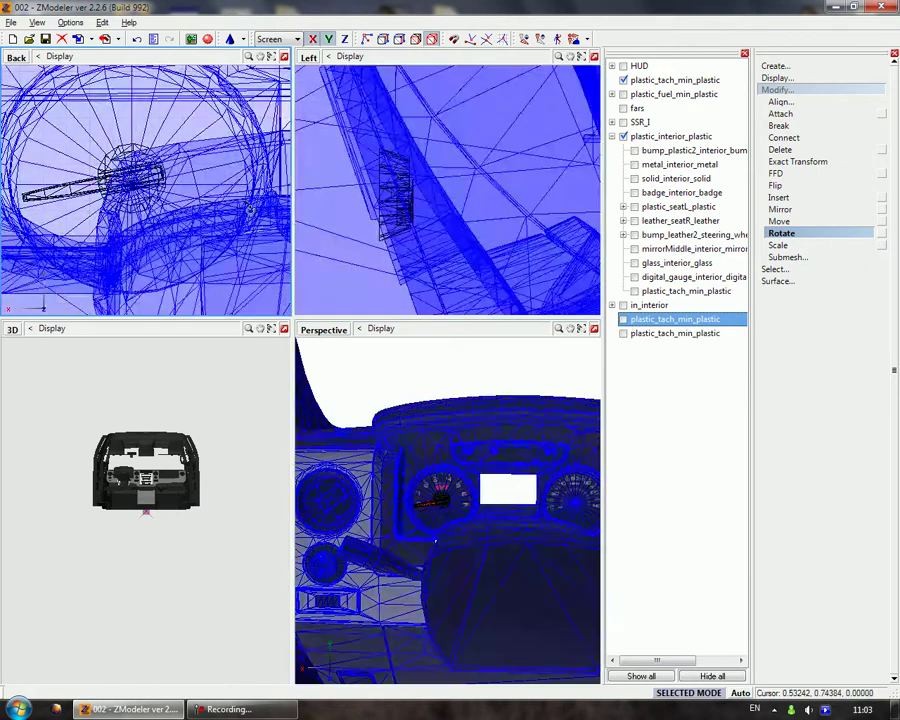
{"action": "scroll", "coordinate": [128, 190], "scroll_direction": "up", "scroll_amount": 1}
{"action": "middle_click_drag", "start_coordinate": [128, 190], "coordinate": [189, 219]}
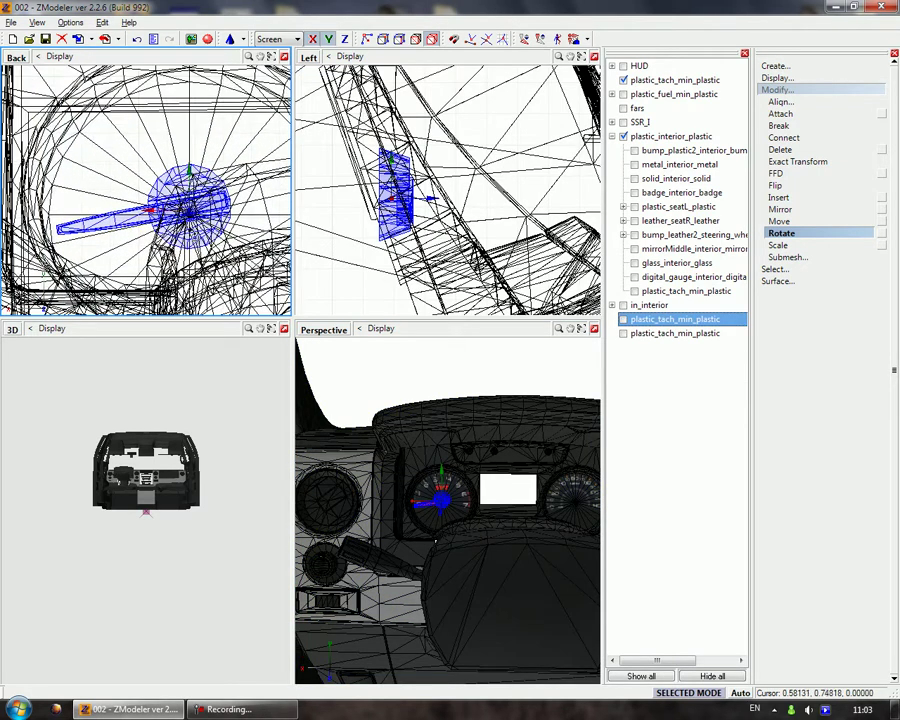
Set the Rotate options with Affect Children on alongside Rotate Matrix and Rotate Normals
{"action": "left_click", "coordinate": [139, 43]}
{"action": "left_click", "coordinate": [880, 235]}
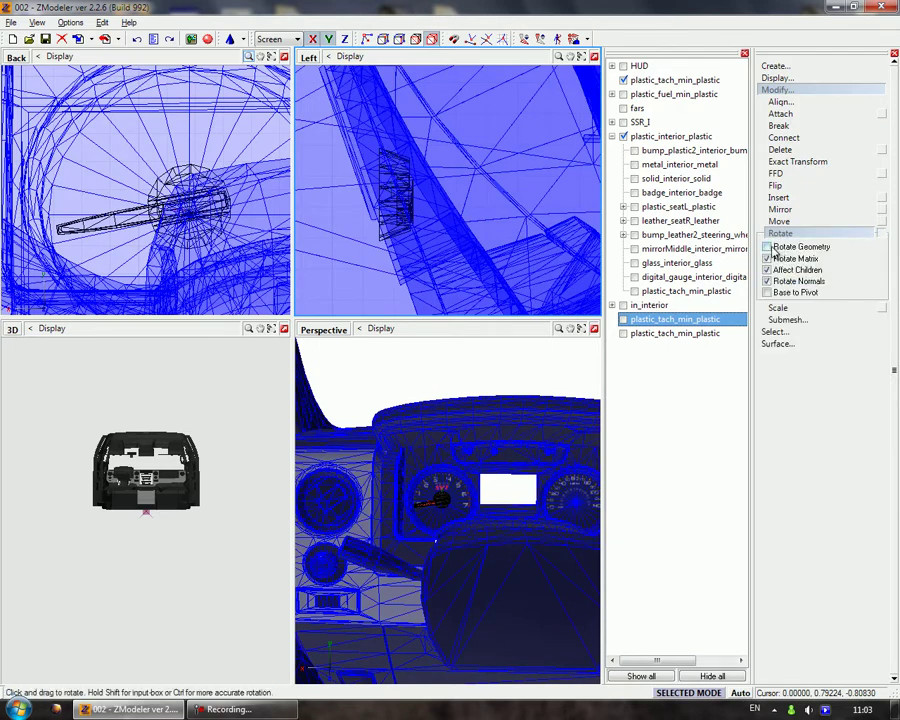
{"action": "left_click", "coordinate": [882, 236]}
Rotate the visible tachometer needle in the Back view until it points nearly straight up, close to the dial's 4 mark
{"action": "scroll", "coordinate": [173, 215], "scroll_direction": "down", "scroll_amount": 7}
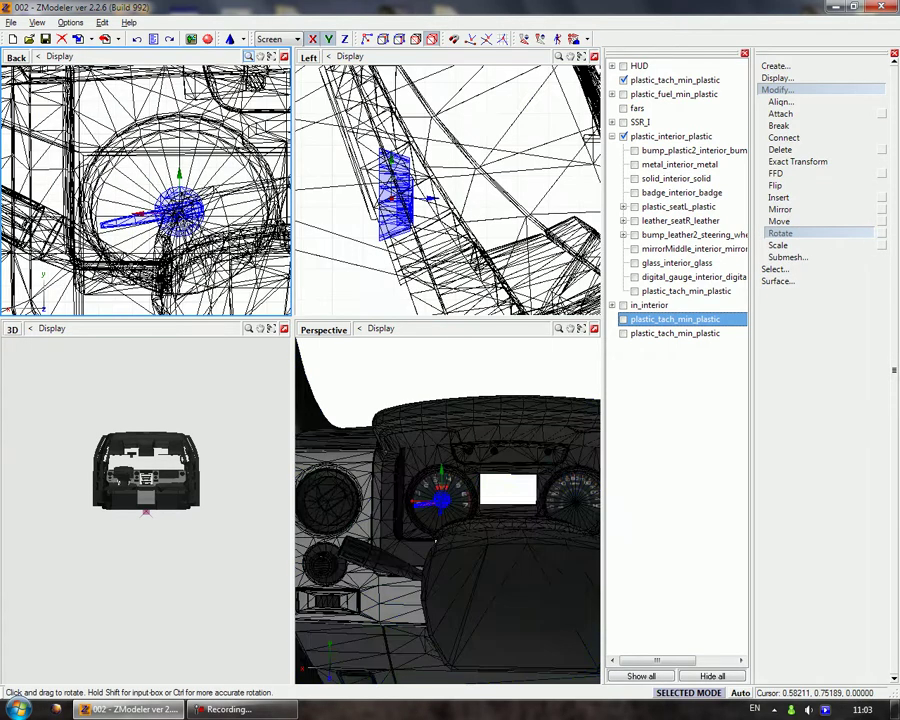
{"action": "middle_click_drag", "start_coordinate": [150, 440], "coordinate": [164, 500]}
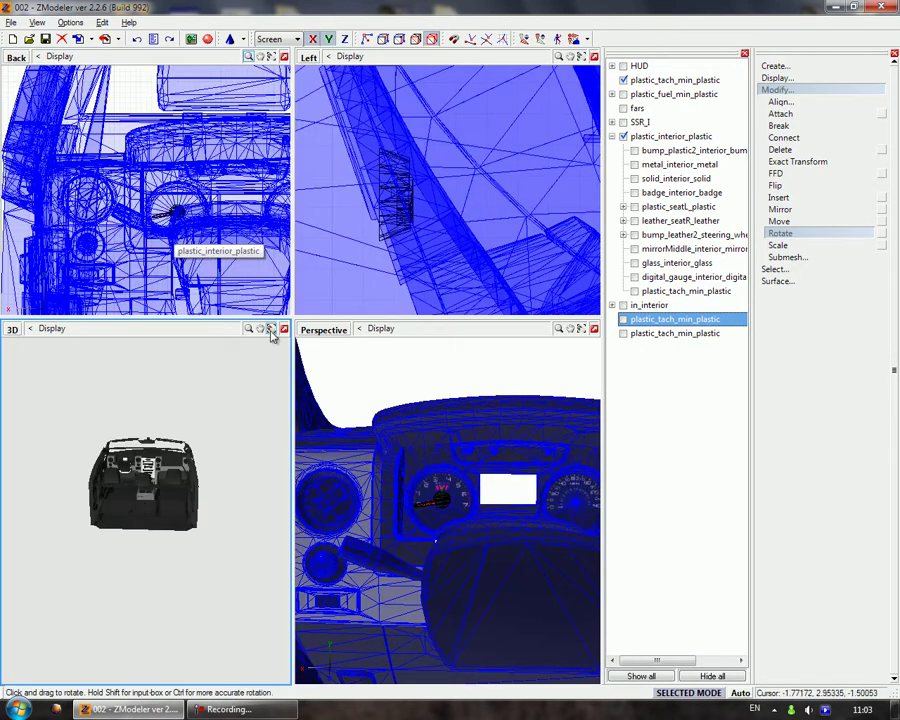
{"action": "left_click", "coordinate": [272, 331]}
{"action": "scroll", "coordinate": [105, 400], "scroll_direction": "up", "scroll_amount": 5}
{"action": "scroll", "coordinate": [91, 471], "scroll_direction": "up", "scroll_amount": 6}
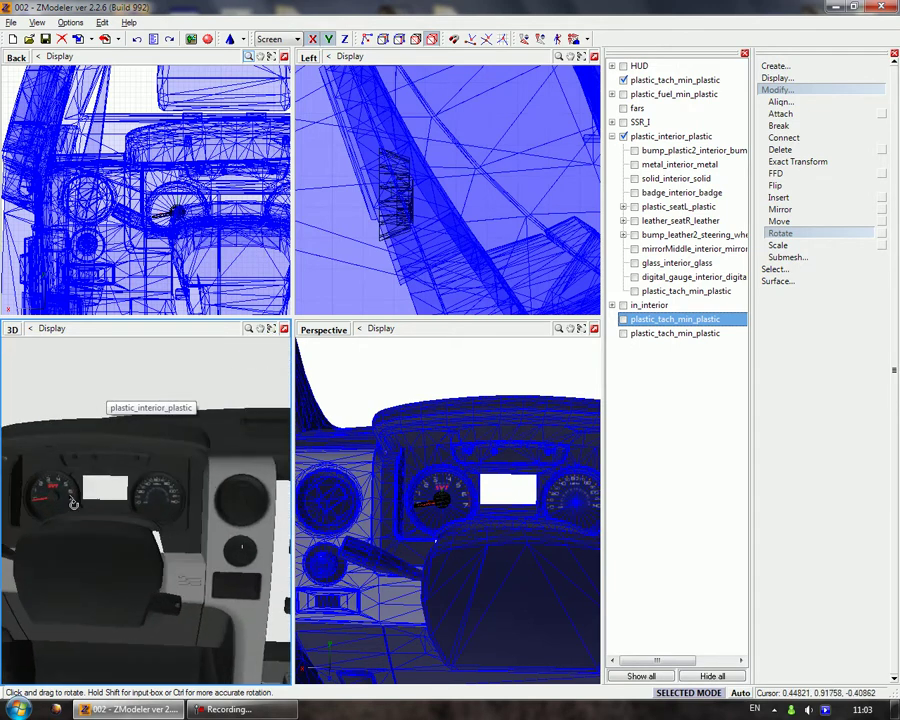
{"action": "left_click_drag", "start_coordinate": [75, 507], "coordinate": [126, 514]}
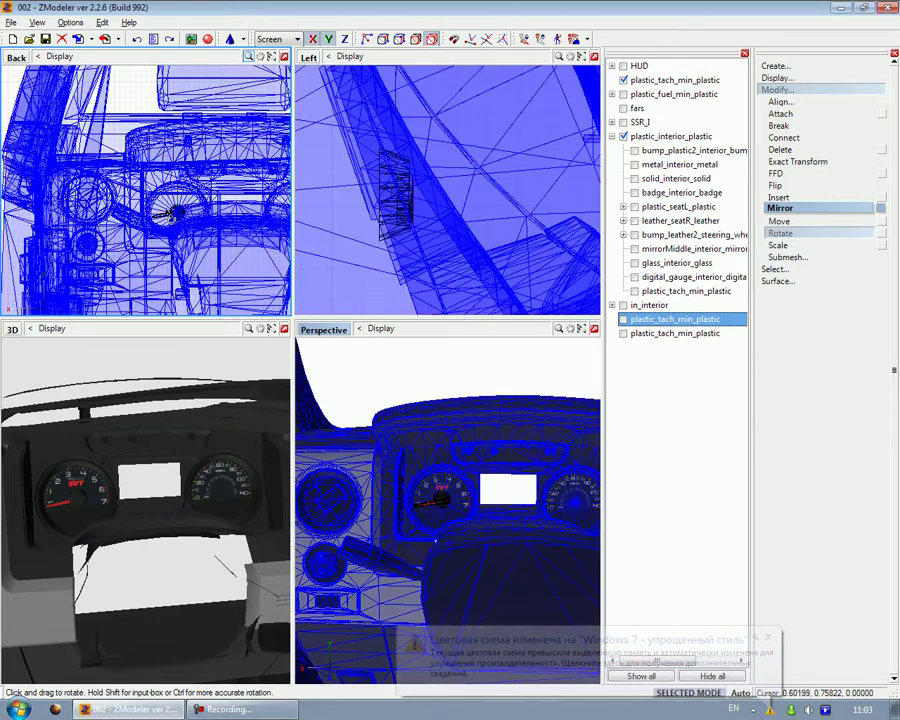
{"action": "scroll", "coordinate": [175, 210], "scroll_direction": "up", "scroll_amount": 8}
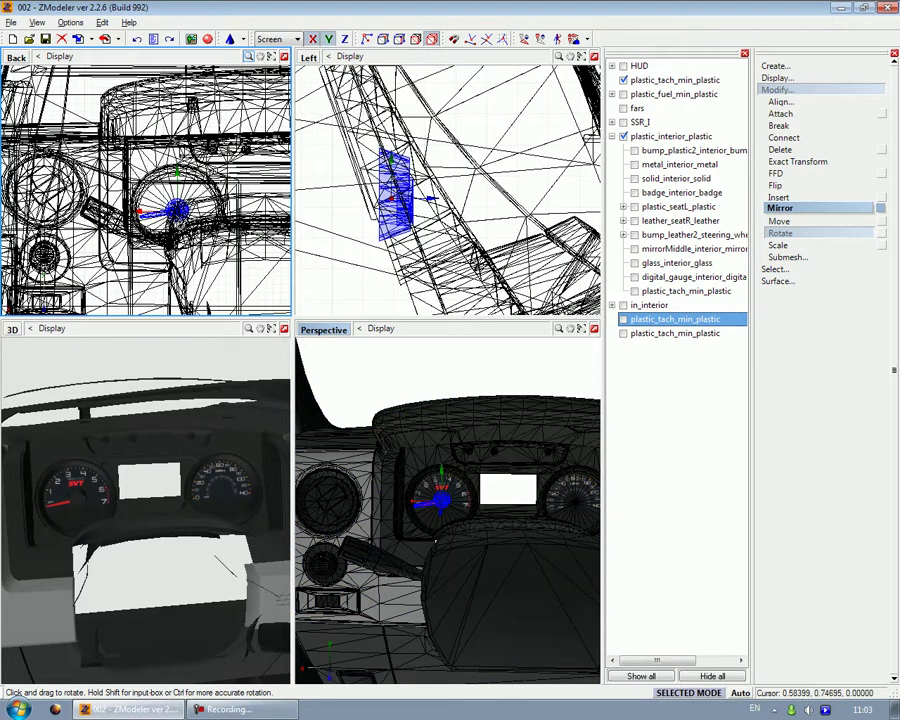
{"action": "scroll", "coordinate": [153, 190], "scroll_direction": "up", "scroll_amount": 4}
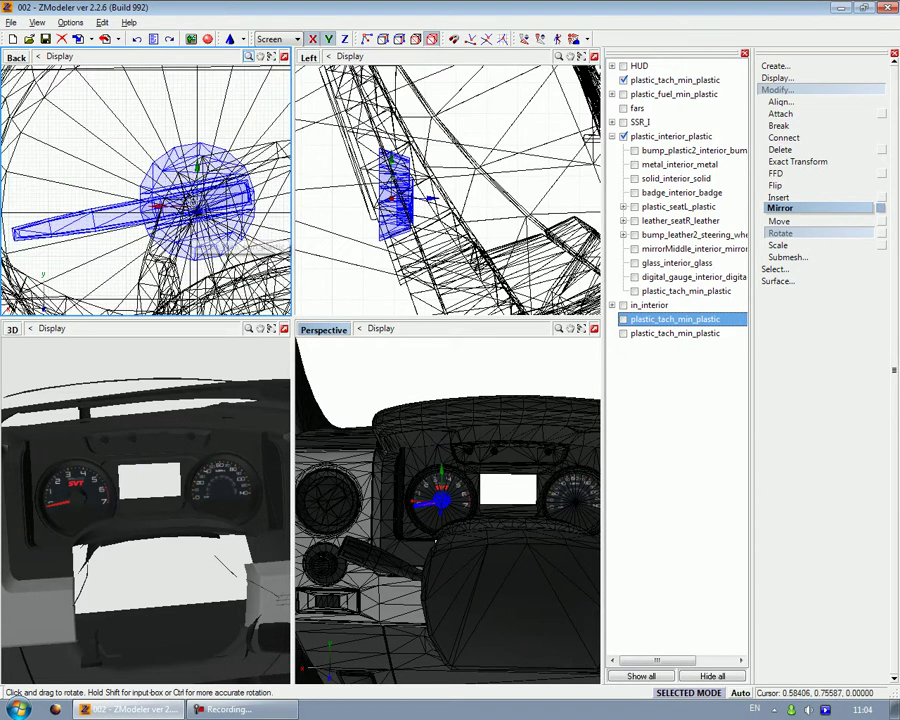
{"action": "left_click_drag", "start_coordinate": [196, 237], "coordinate": [184, 22]}
{"action": "left_click_drag", "start_coordinate": [190, 160], "coordinate": [204, 6]}
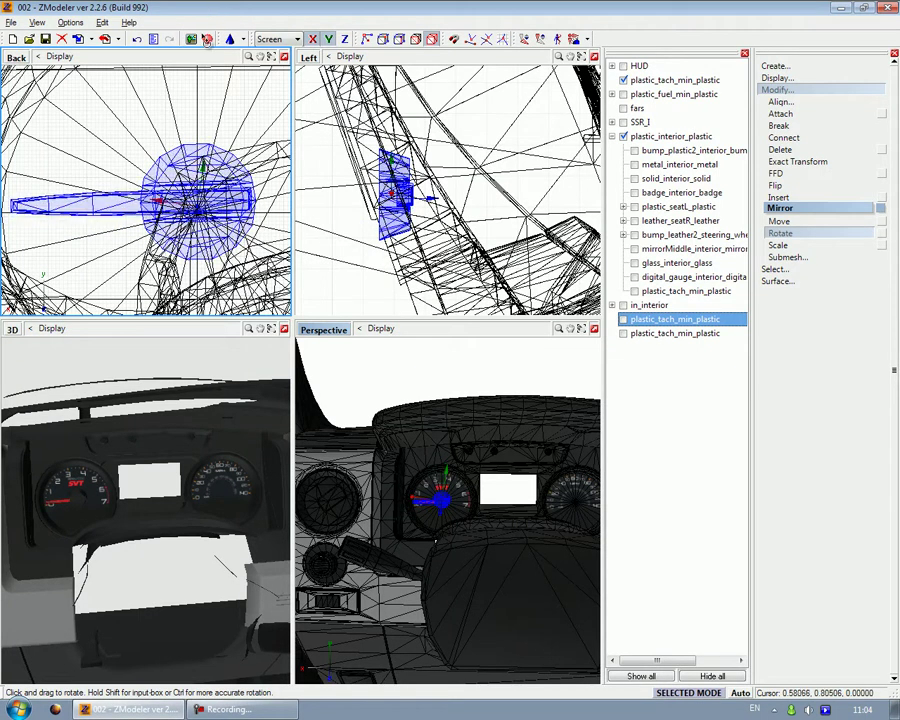
{"action": "left_click_drag", "start_coordinate": [196, 72], "coordinate": [228, 7]}
{"action": "left_click_drag", "start_coordinate": [200, 204], "coordinate": [237, 6]}
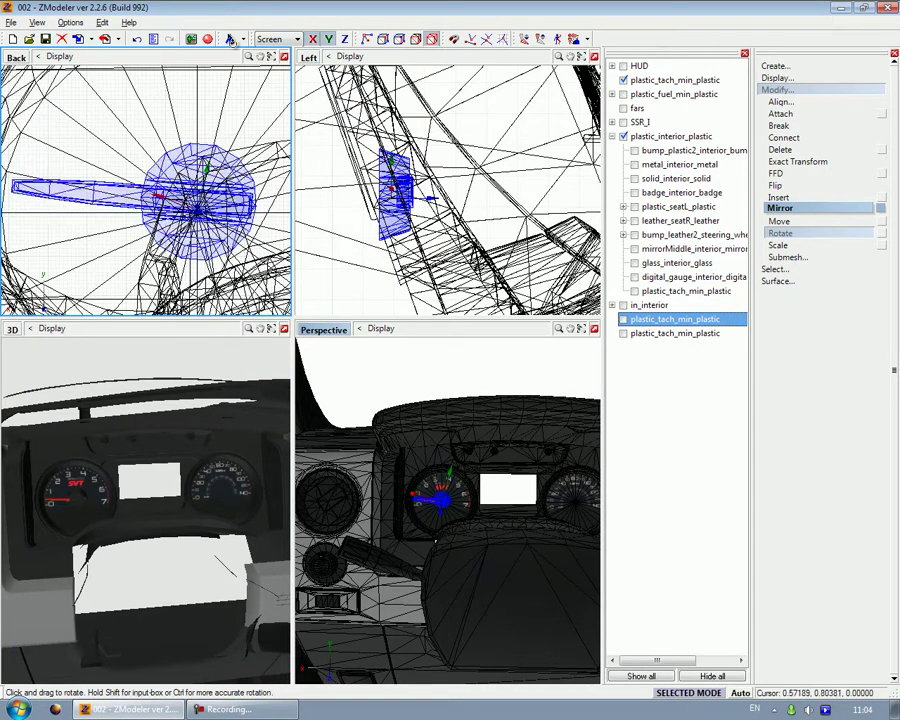
{"action": "left_click_drag", "start_coordinate": [205, 153], "coordinate": [226, 40]}
{"action": "scroll", "coordinate": [193, 208], "scroll_direction": "down", "scroll_amount": 2}
{"action": "scroll", "coordinate": [176, 222], "scroll_direction": "down", "scroll_amount": 5}
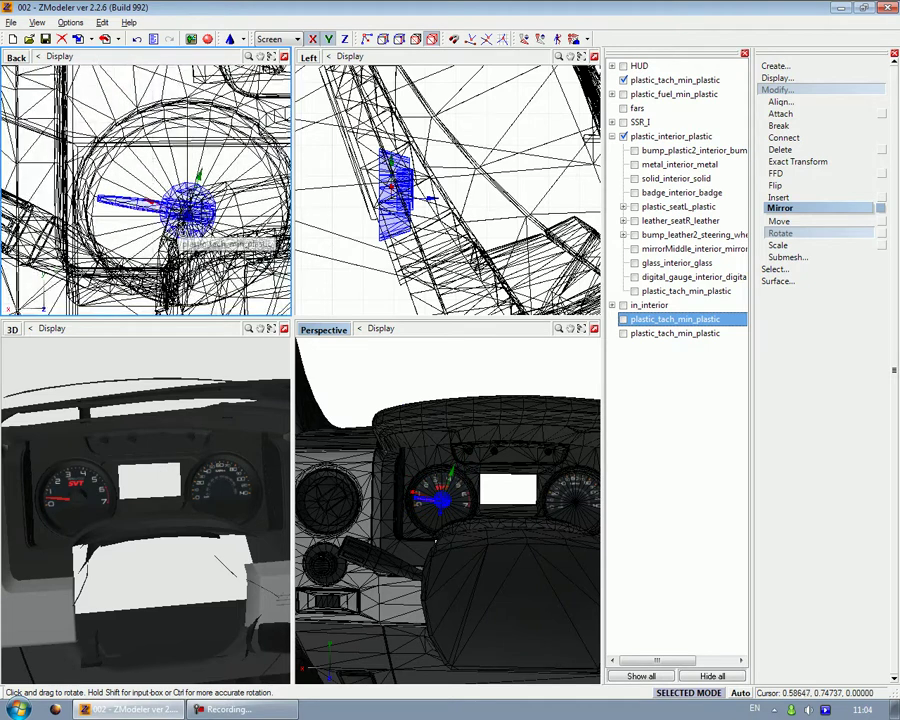
{"action": "left_click_drag", "start_coordinate": [177, 234], "coordinate": [225, 72]}
{"action": "left_click_drag", "start_coordinate": [179, 216], "coordinate": [218, 98]}
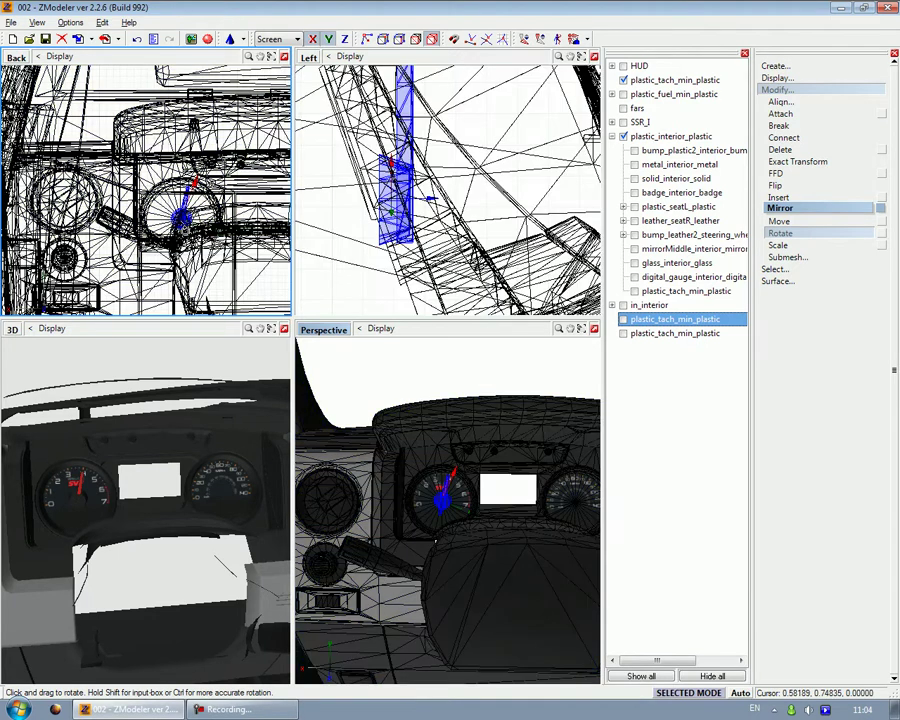
Show both needle copies and group the three top-level plastic_tach_min_plastic needles as one parent with two children
{"action": "left_click", "coordinate": [624, 320]}
{"action": "left_click", "coordinate": [623, 334]}
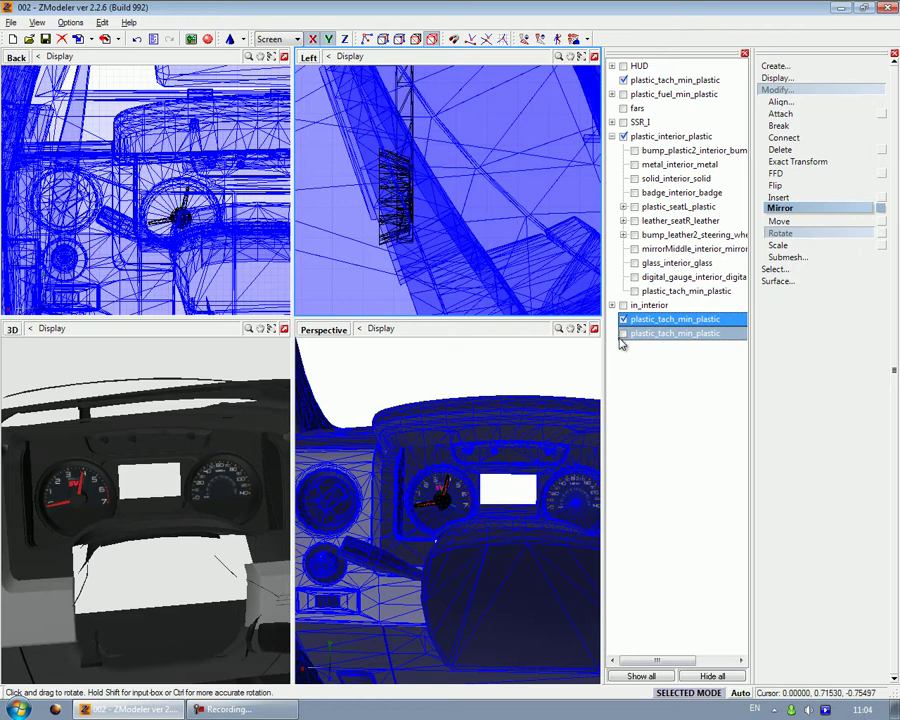
{"action": "left_click_drag", "start_coordinate": [629, 80], "coordinate": [645, 310]}
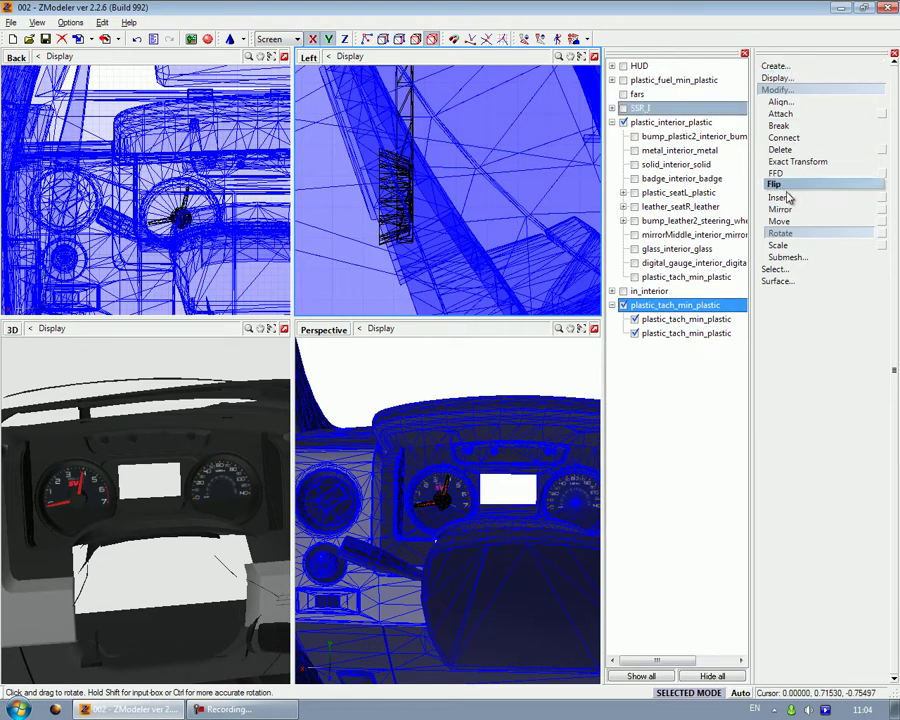
Move the grouped plastic_tach_min_plastic needles above HUD, to the start of the hierarchy
{"action": "left_click", "coordinate": [785, 235]}
{"action": "left_click_drag", "start_coordinate": [398, 210], "coordinate": [409, 175]}
{"action": "left_click_drag", "start_coordinate": [533, 190], "coordinate": [415, 177]}
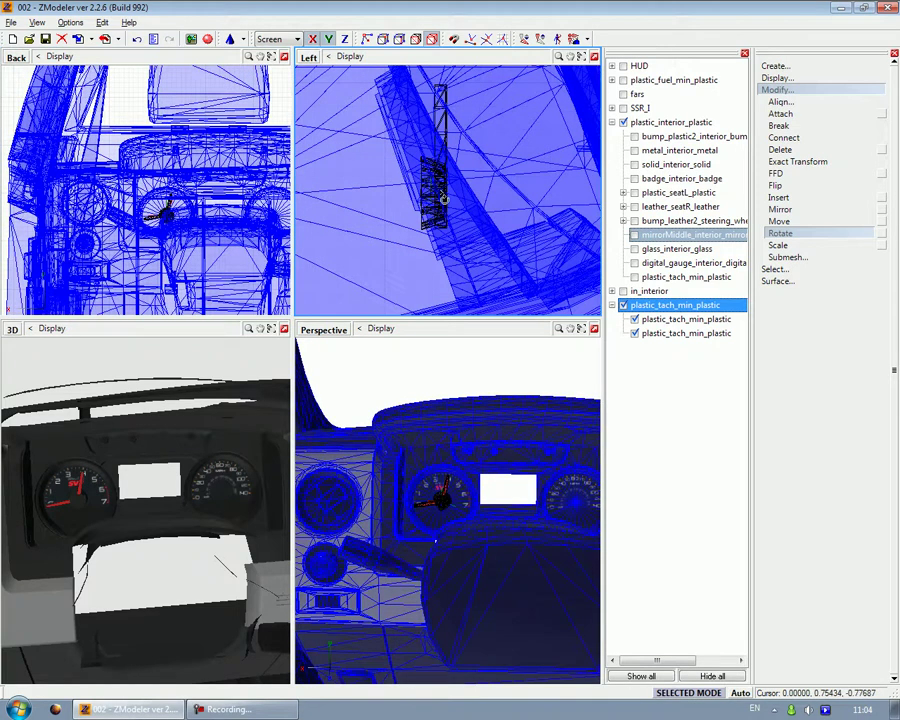
{"action": "left_click_drag", "start_coordinate": [645, 305], "coordinate": [650, 66]}
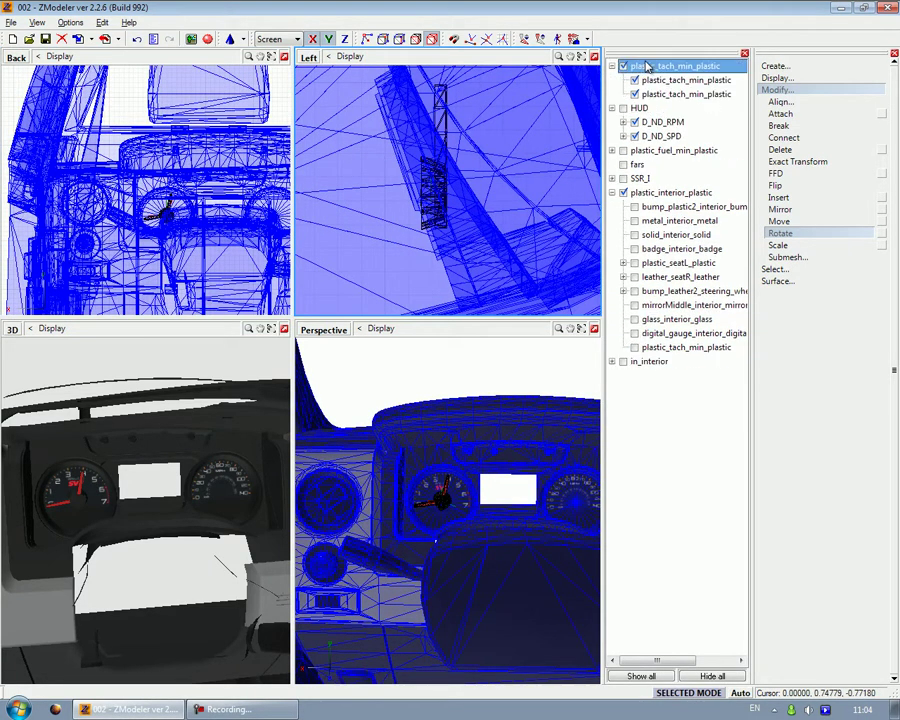
Collapse the hierarchy branches and tilt the plastic_tach_min_plastic needle group in the Left view to match the slanted gauge face
{"action": "left_click", "coordinate": [611, 192]}
{"action": "left_click", "coordinate": [611, 66]}
{"action": "left_click", "coordinate": [611, 80]}
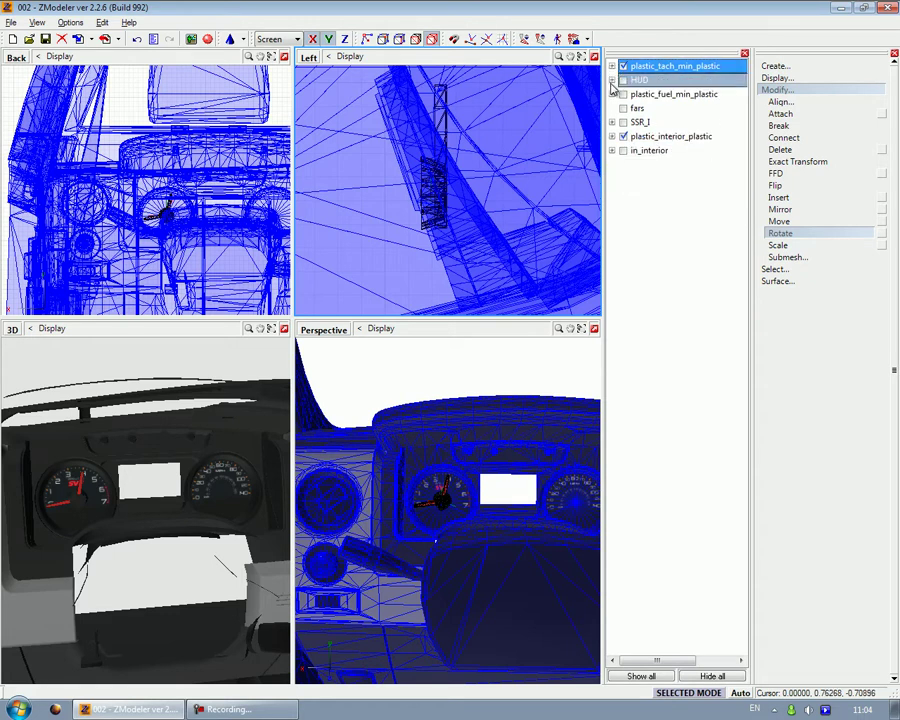
{"action": "left_click", "coordinate": [618, 94]}
{"action": "left_click_drag", "start_coordinate": [400, 155], "coordinate": [514, 688]}
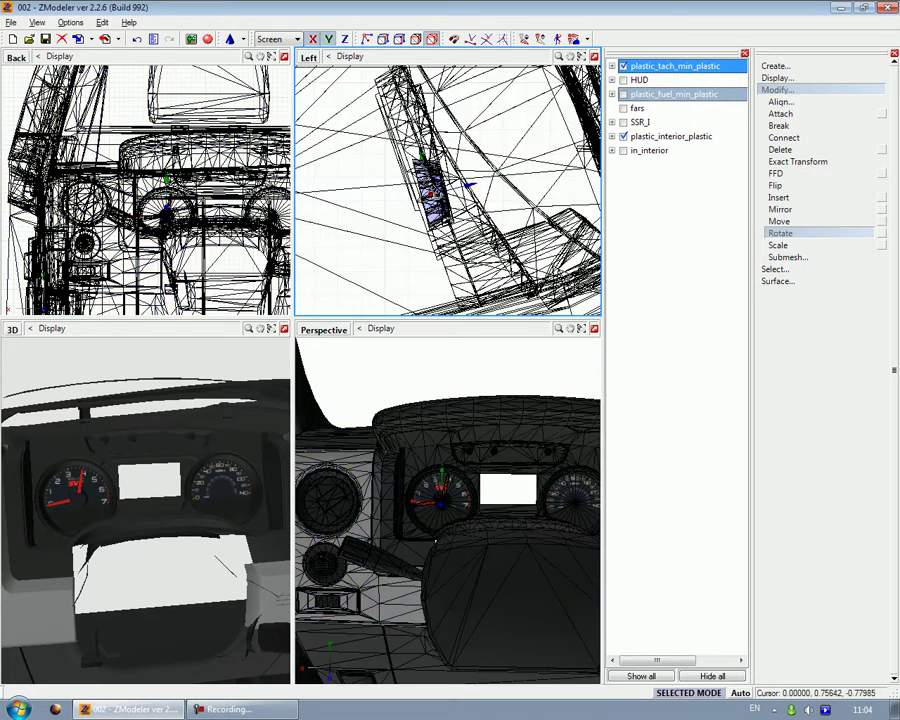
{"action": "left_click_drag", "start_coordinate": [449, 242], "coordinate": [512, 443]}
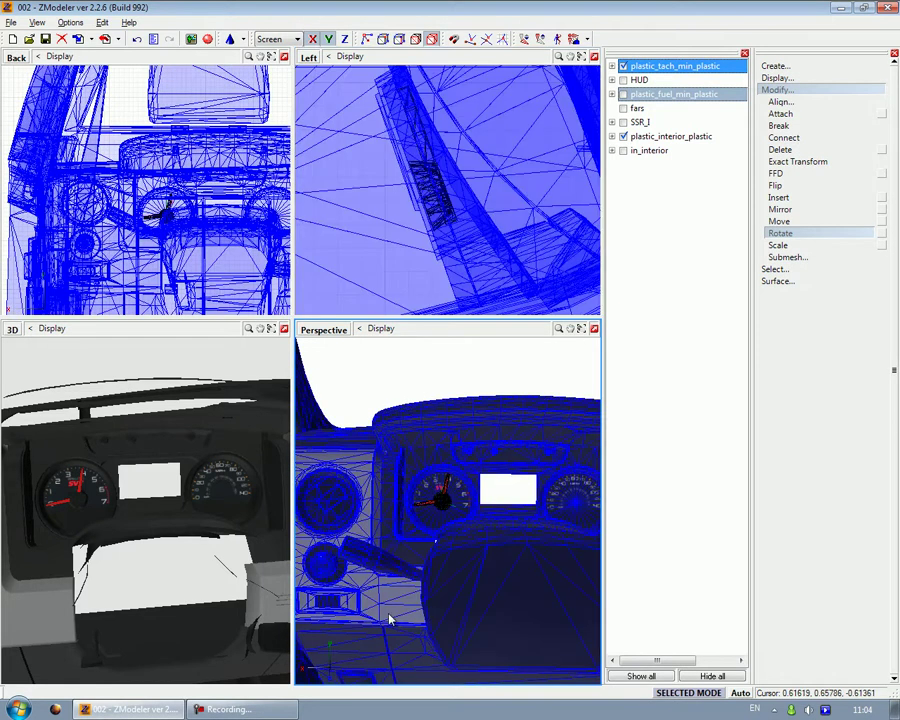
{"action": "left_click", "coordinate": [232, 712]}
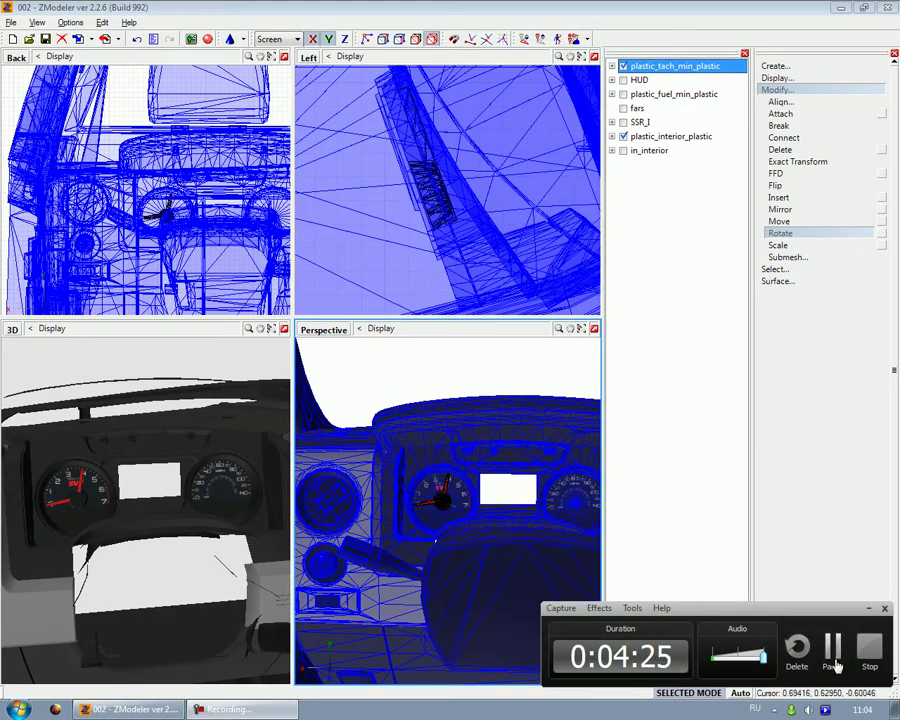
{"action": "left_click", "coordinate": [836, 666]}
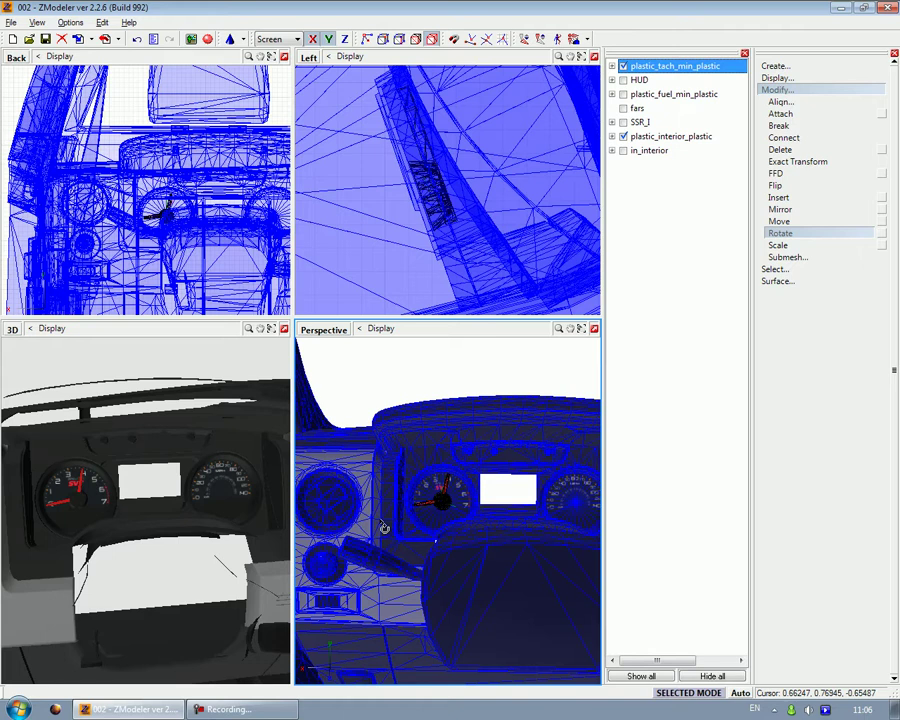
{"action": "scroll", "coordinate": [384, 528], "scroll_direction": "down", "scroll_amount": 1}
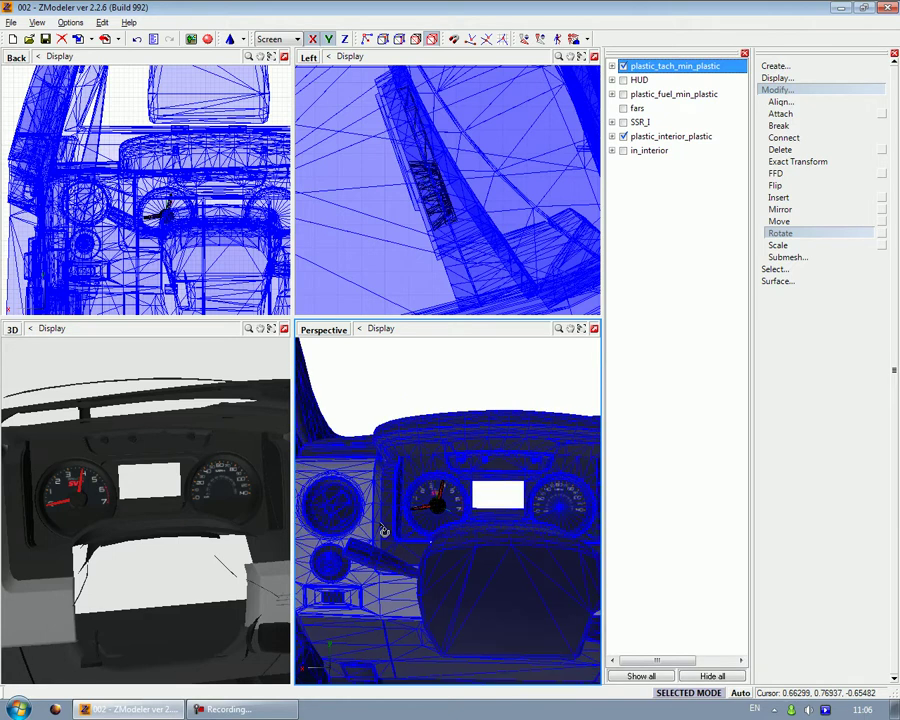
Expand D_ND_RPM and its ND_RPM_1 under HUD, show HUD, and hide D_ND_SPD and ND_RPM_1
{"action": "left_click", "coordinate": [797, 92]}
{"action": "left_click", "coordinate": [790, 101]}
{"action": "left_click", "coordinate": [612, 80]}
{"action": "left_click", "coordinate": [623, 93]}
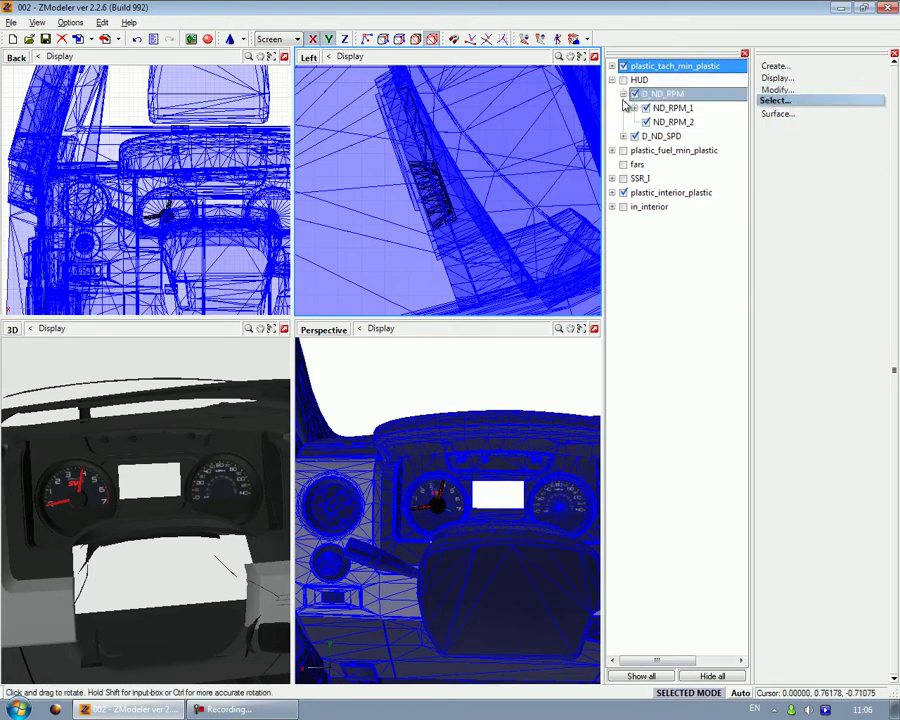
{"action": "left_click", "coordinate": [634, 108]}
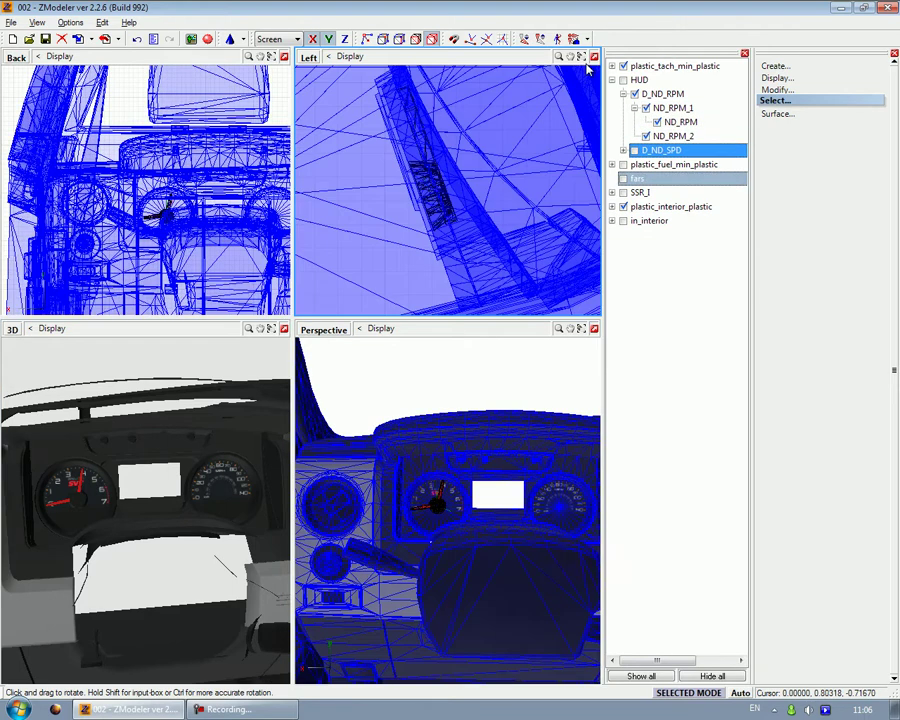
{"action": "left_click", "coordinate": [624, 81]}
{"action": "left_click", "coordinate": [660, 108]}
{"action": "left_click", "coordinate": [649, 137]}
Rename the upright needle, the first child of plastic_tach_min_plastic, as ND_RPM_2 to match the HUD part
{"action": "left_click", "coordinate": [670, 137]}
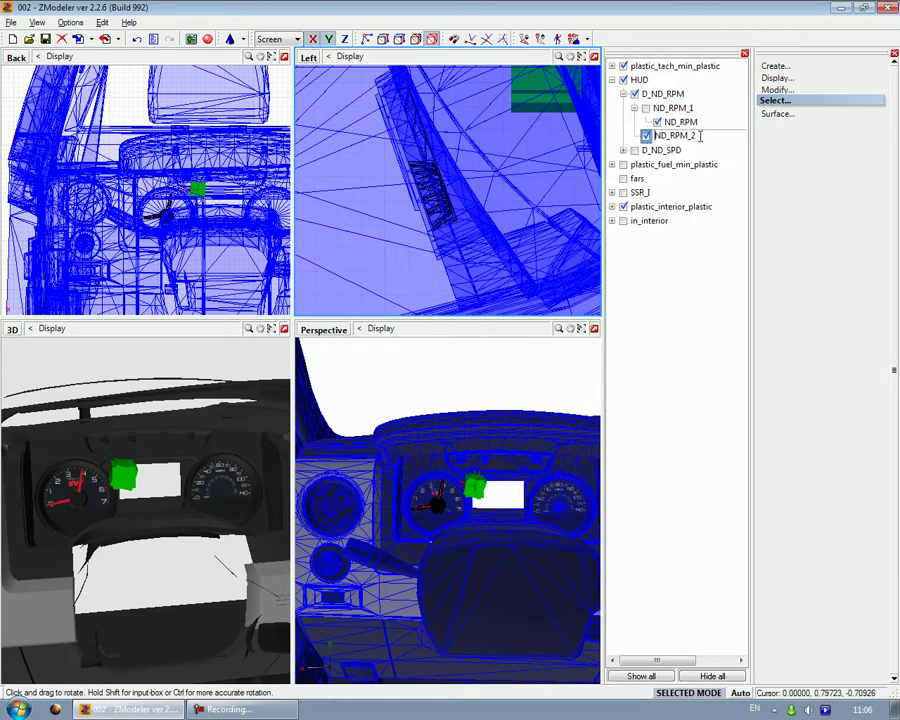
{"action": "left_click", "coordinate": [612, 65]}
{"action": "left_click", "coordinate": [636, 80]}
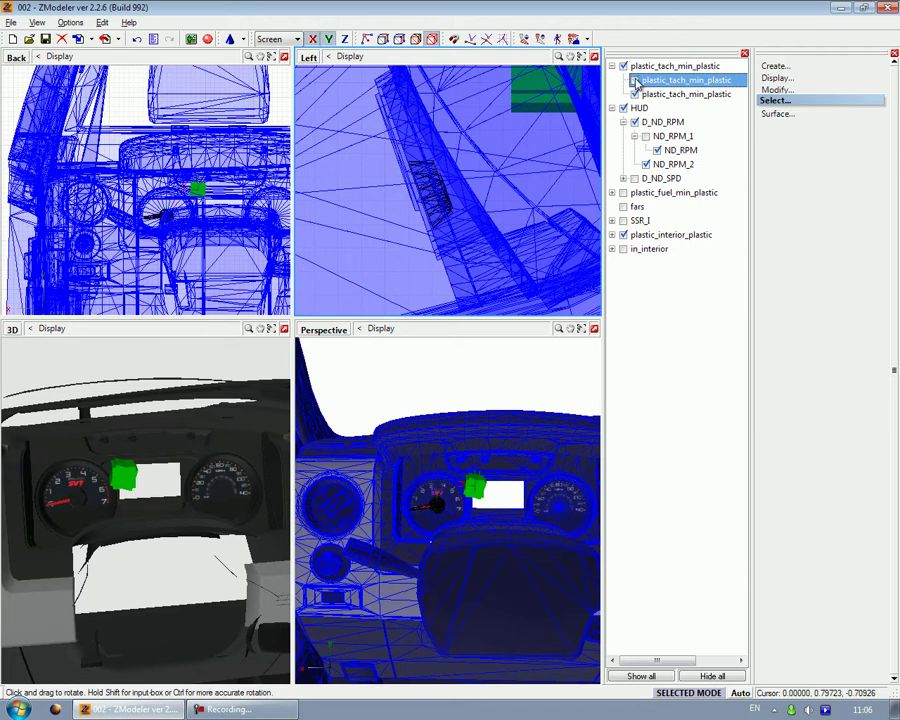
{"action": "left_click", "coordinate": [634, 80]}
{"action": "left_click", "coordinate": [687, 80]}
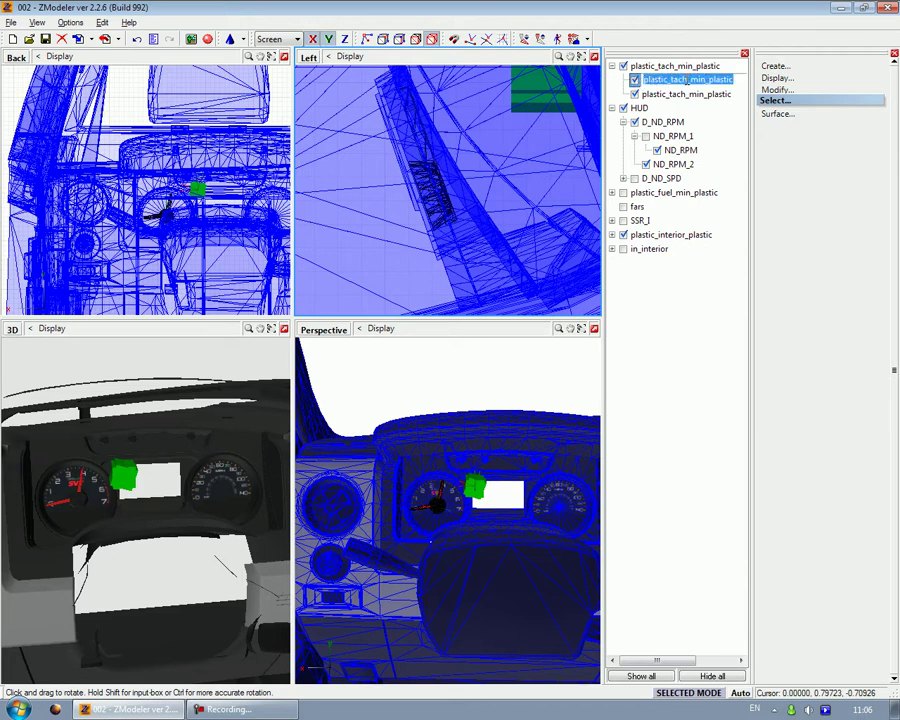
{"action": "left_click", "coordinate": [636, 107]}
Identify the second child needle by toggling its visibility and rename it ND_RPM_1
{"action": "left_click", "coordinate": [638, 96]}
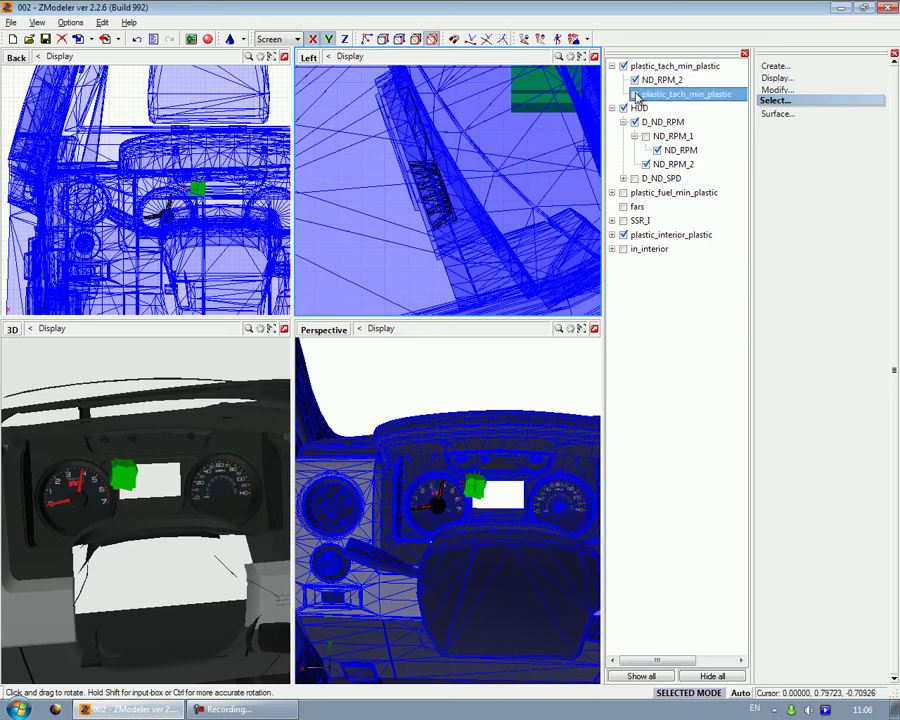
{"action": "left_click", "coordinate": [636, 95]}
{"action": "double_click", "coordinate": [705, 139]}
{"action": "left_click", "coordinate": [713, 138]}
{"action": "left_click", "coordinate": [689, 94]}
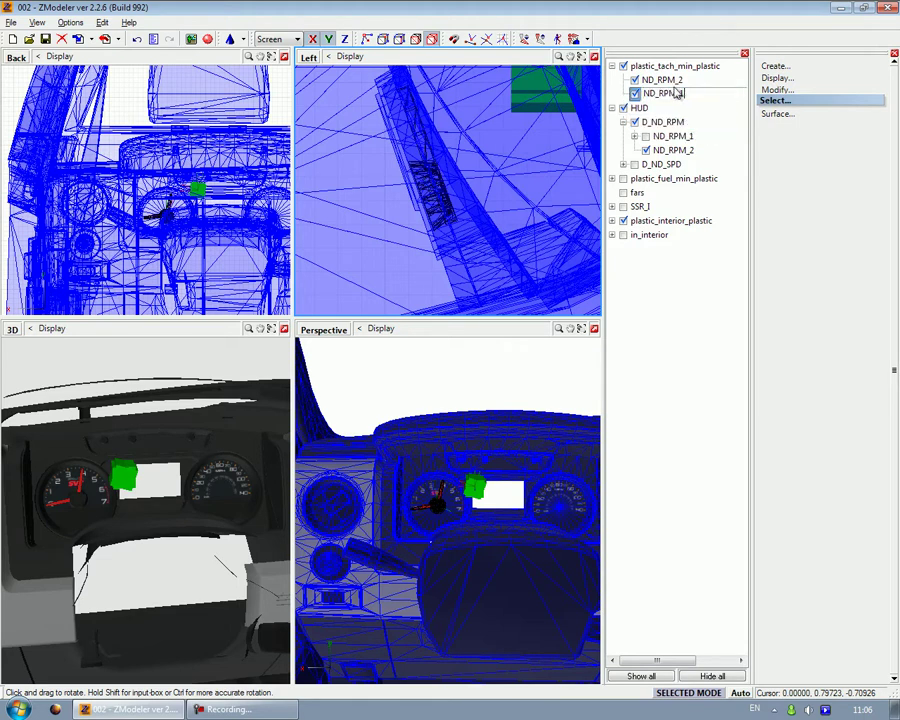
Show HUD's ND_RPM_1 and convert the ND_RPM_1 and ND_RPM_2 needles under plastic_tach_min_plastic to Dummy nodes
{"action": "left_click", "coordinate": [646, 137]}
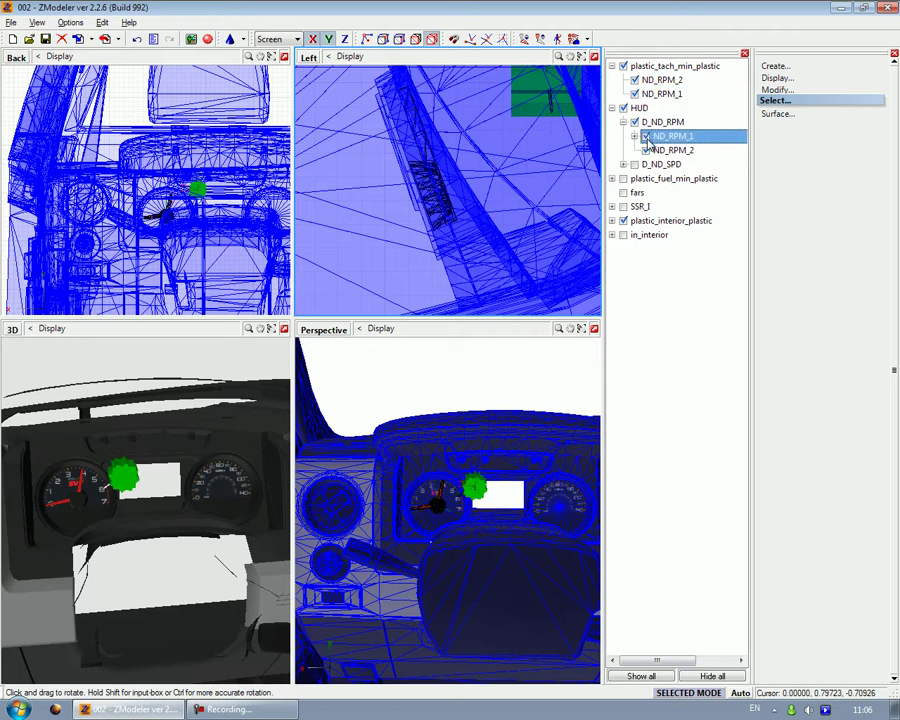
{"action": "left_click", "coordinate": [672, 94]}
{"action": "right_click", "coordinate": [679, 95]}
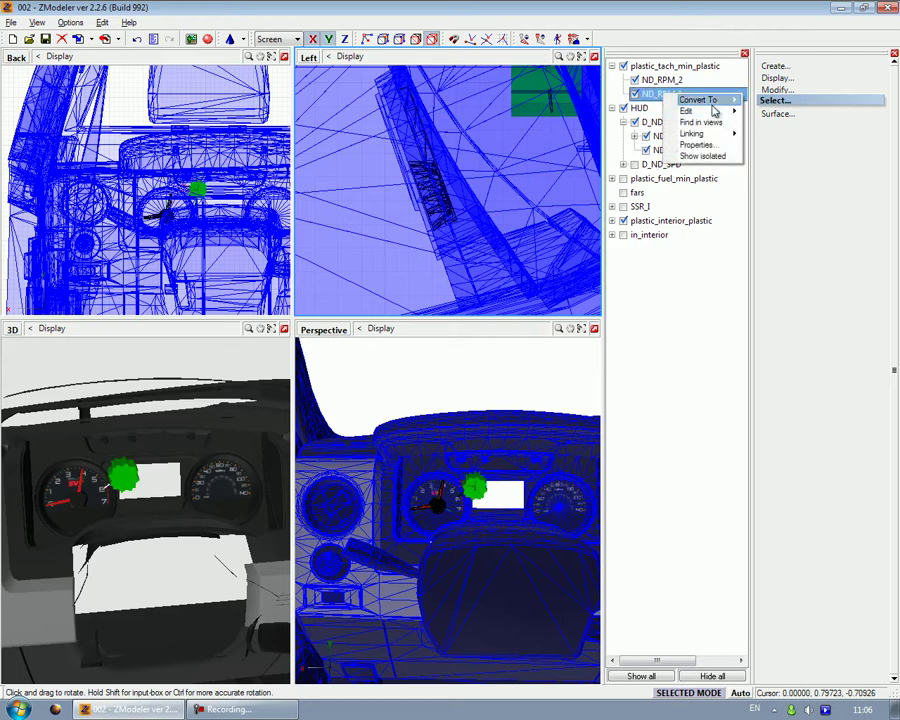
{"action": "mouse_move", "coordinate": [722, 100]}
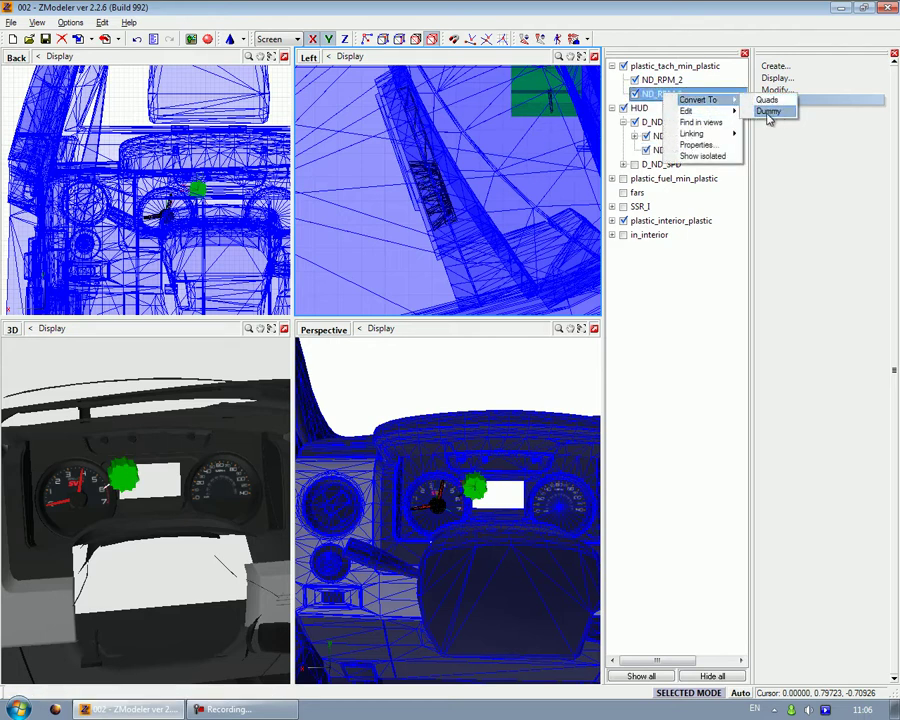
{"action": "left_click", "coordinate": [767, 112]}
{"action": "right_click", "coordinate": [668, 83]}
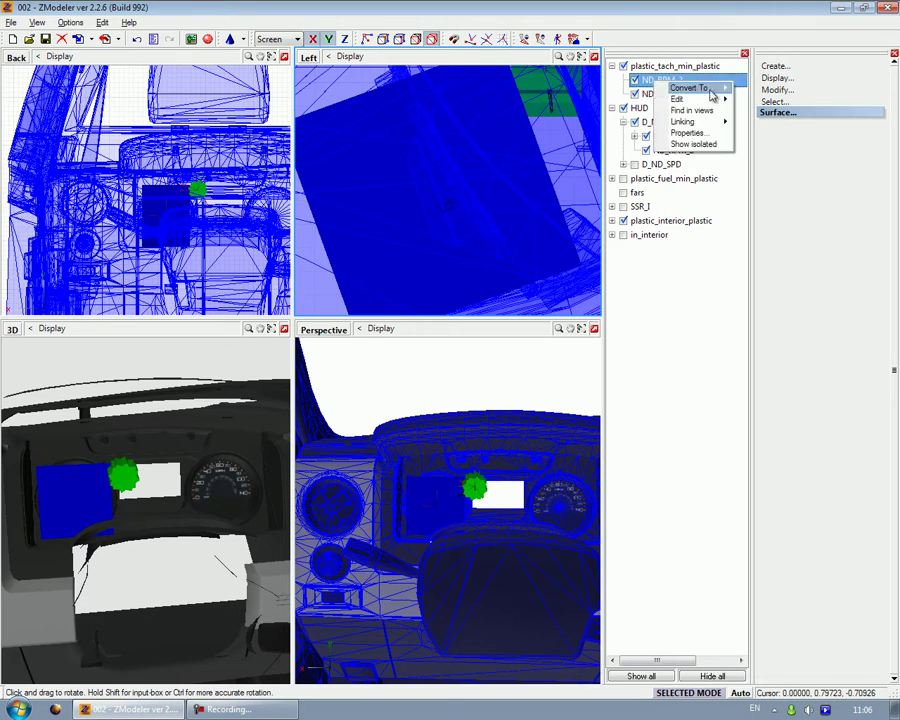
{"action": "mouse_move", "coordinate": [712, 88]}
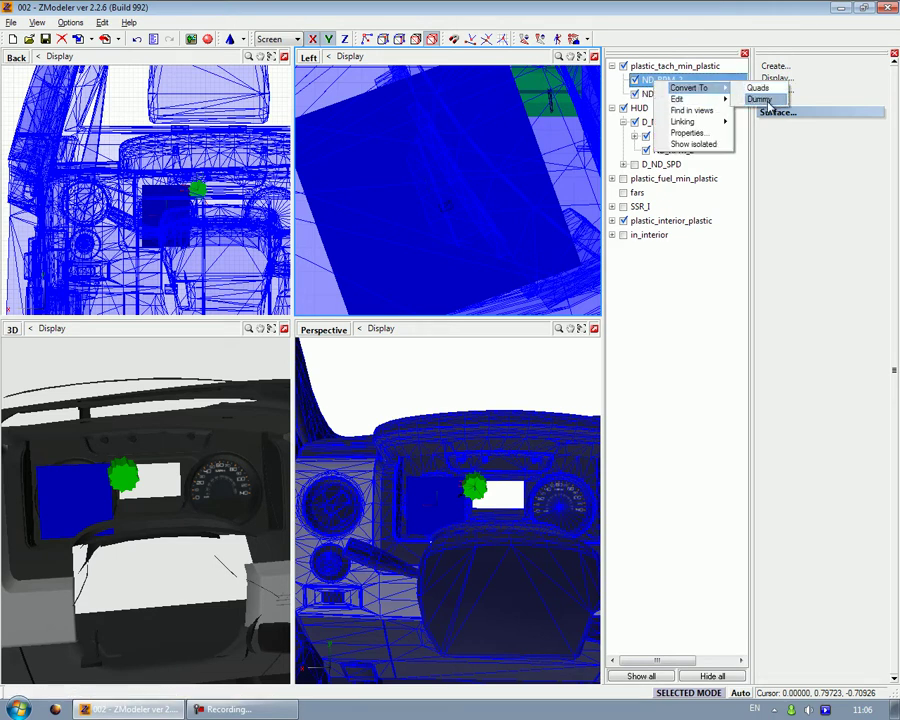
{"action": "left_click", "coordinate": [766, 100]}
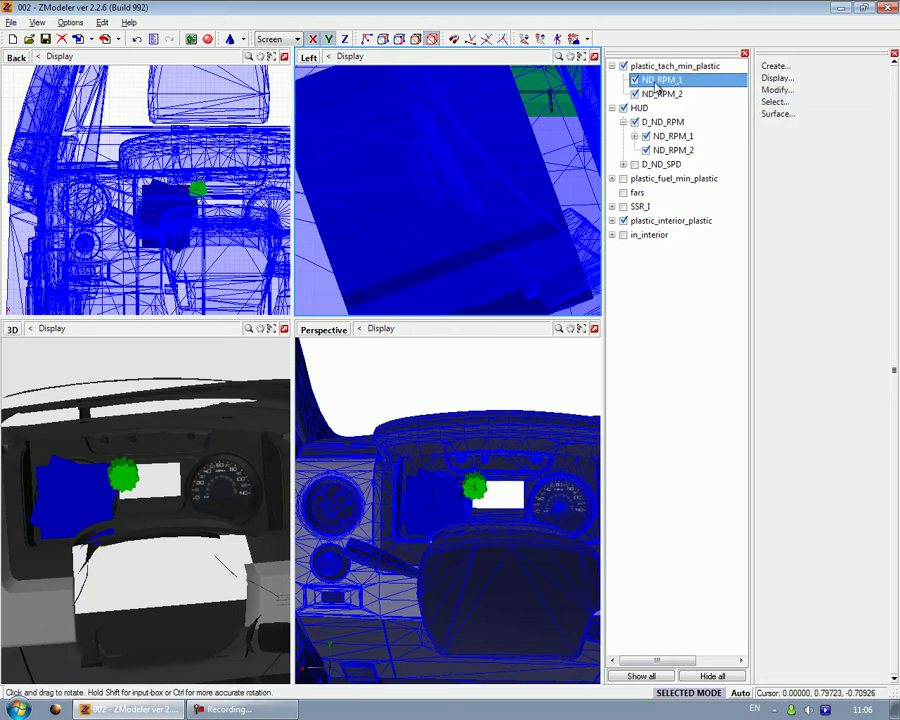
Move the new ND_RPM_1 and ND_RPM_2 dummies out to the top of the hierarchy and hide them
{"action": "mouse_move", "coordinate": [666, 82]}
{"action": "left_mouse_down"}
{"action": "mouse_move", "coordinate": [655, 67]}
{"action": "mouse_move", "coordinate": [669, 96]}
{"action": "mouse_move", "coordinate": [664, 80]}
{"action": "left_mouse_up"}
{"action": "left_click_drag", "start_coordinate": [676, 123], "coordinate": [722, 152]}
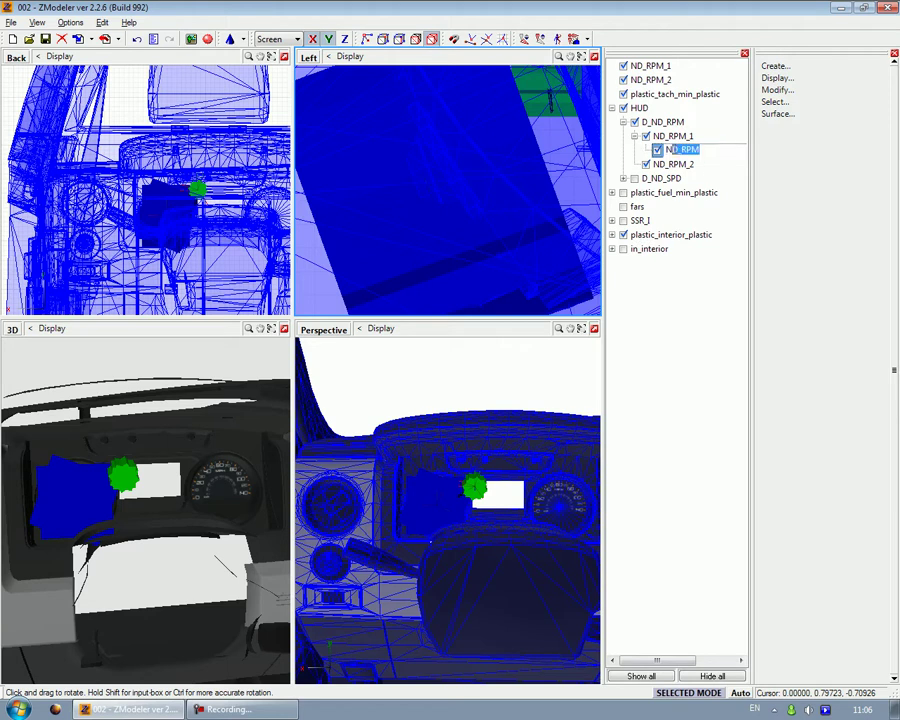
{"action": "left_click_drag", "start_coordinate": [662, 151], "coordinate": [624, 72]}
{"action": "left_click", "coordinate": [624, 94]}
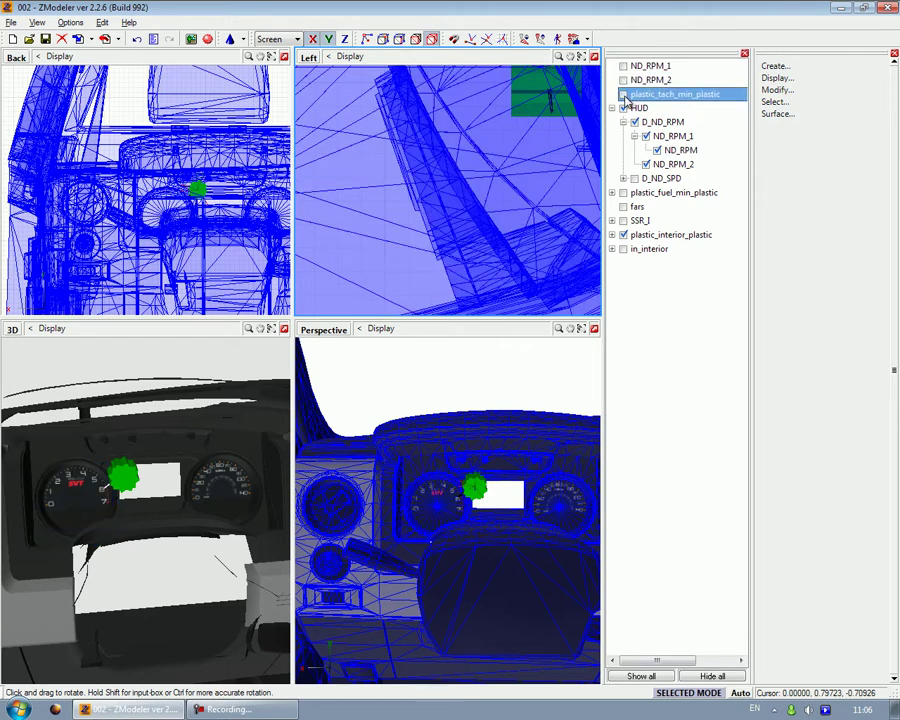
Show the remaining plastic_tach_min_plastic needle and make it a child of the top-level ND_RPM_1 dummy
{"action": "left_click", "coordinate": [638, 95]}
{"action": "left_click", "coordinate": [624, 94]}
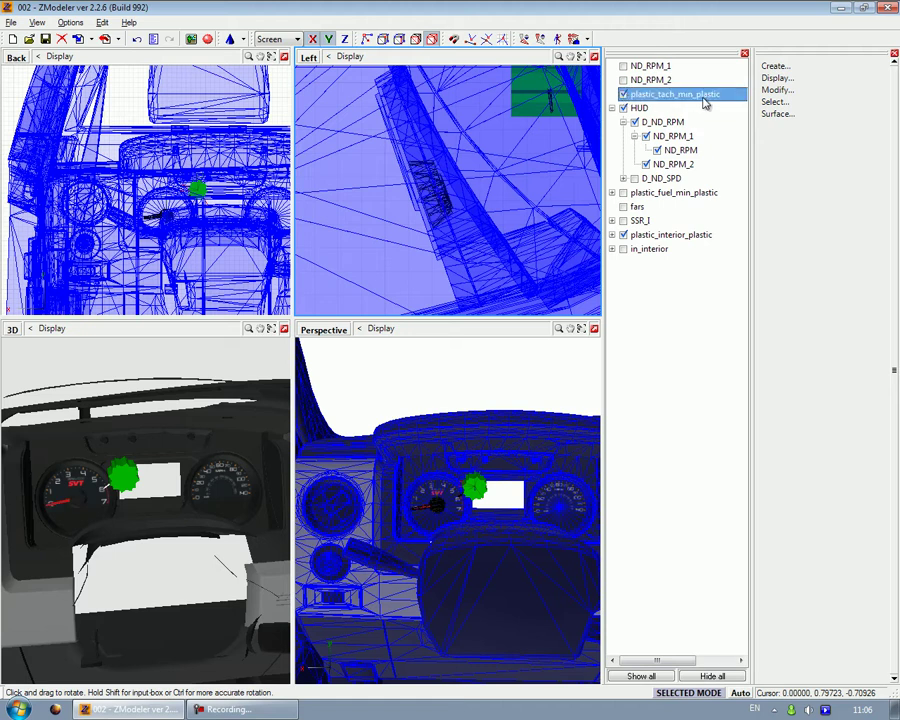
{"action": "left_click_drag", "start_coordinate": [679, 92], "coordinate": [650, 66]}
Delete the old ND_RPM_1 and ND_RPM_2 nodes under HUD's D_ND_RPM
{"action": "right_click", "coordinate": [679, 123]}
{"action": "mouse_move", "coordinate": [740, 129]}
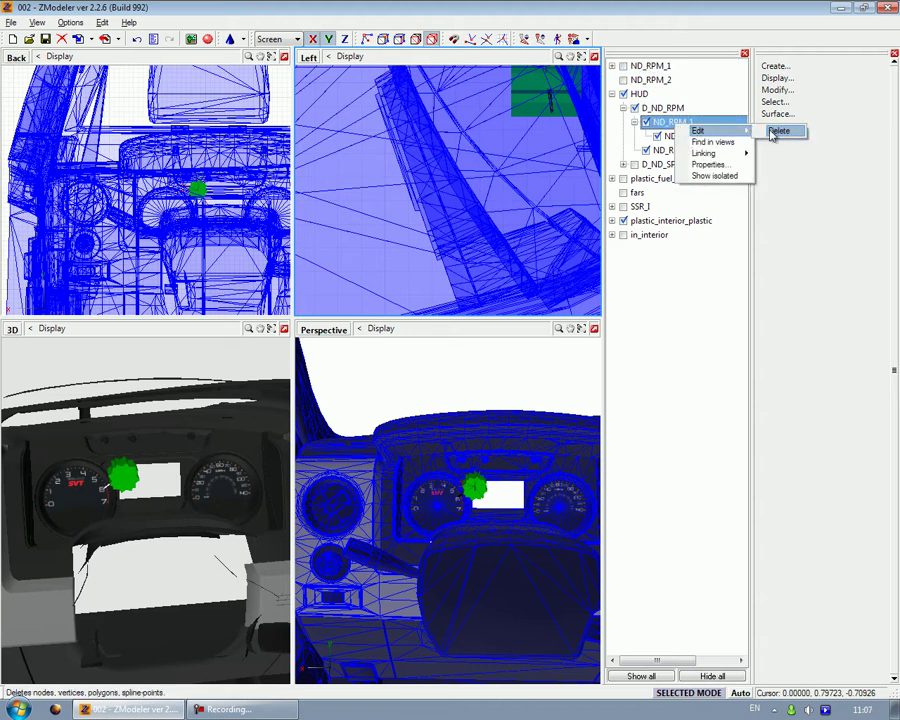
{"action": "left_click", "coordinate": [775, 131]}
{"action": "right_click", "coordinate": [673, 125]}
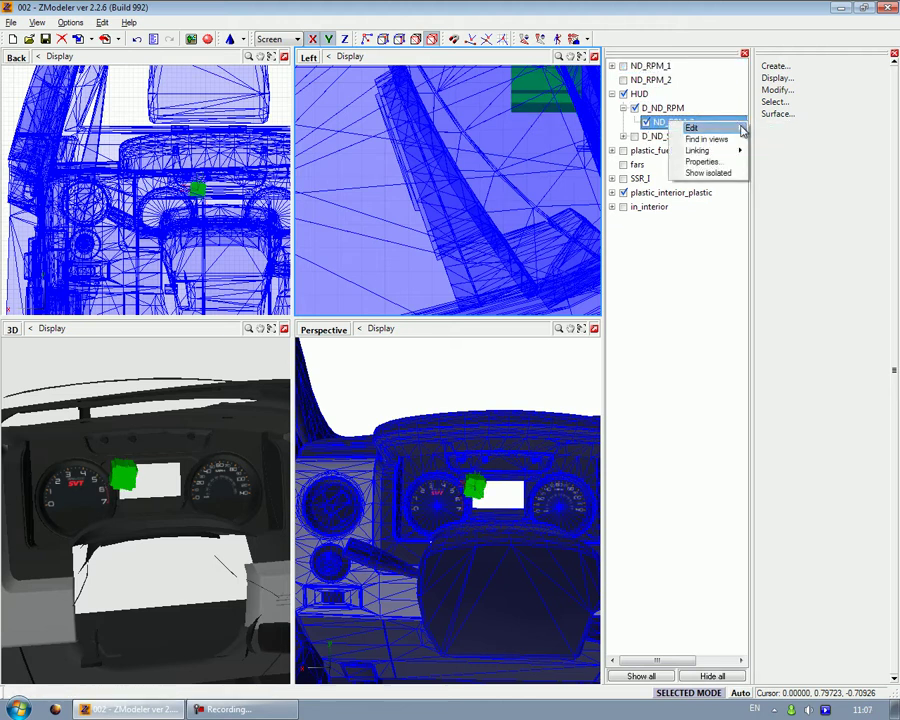
{"action": "left_click", "coordinate": [771, 130]}
Activate the Move tool and show the top-level ND_RPM_1 and ND_RPM_2 dummies
{"action": "left_click", "coordinate": [788, 90]}
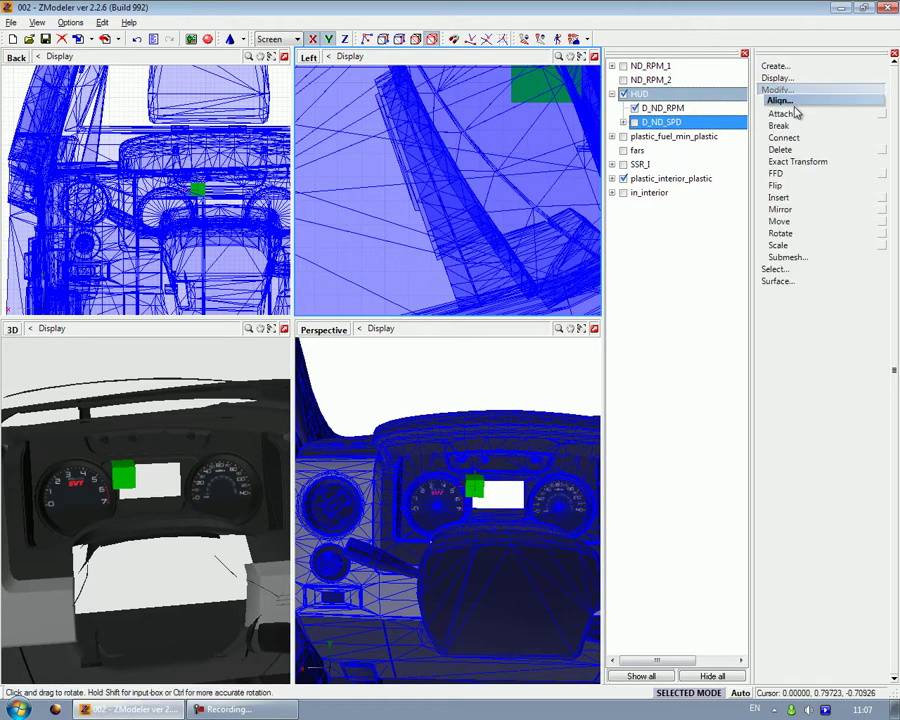
{"action": "left_click", "coordinate": [780, 221]}
{"action": "scroll", "coordinate": [211, 198], "scroll_direction": "up", "scroll_amount": 3}
{"action": "left_click", "coordinate": [624, 67]}
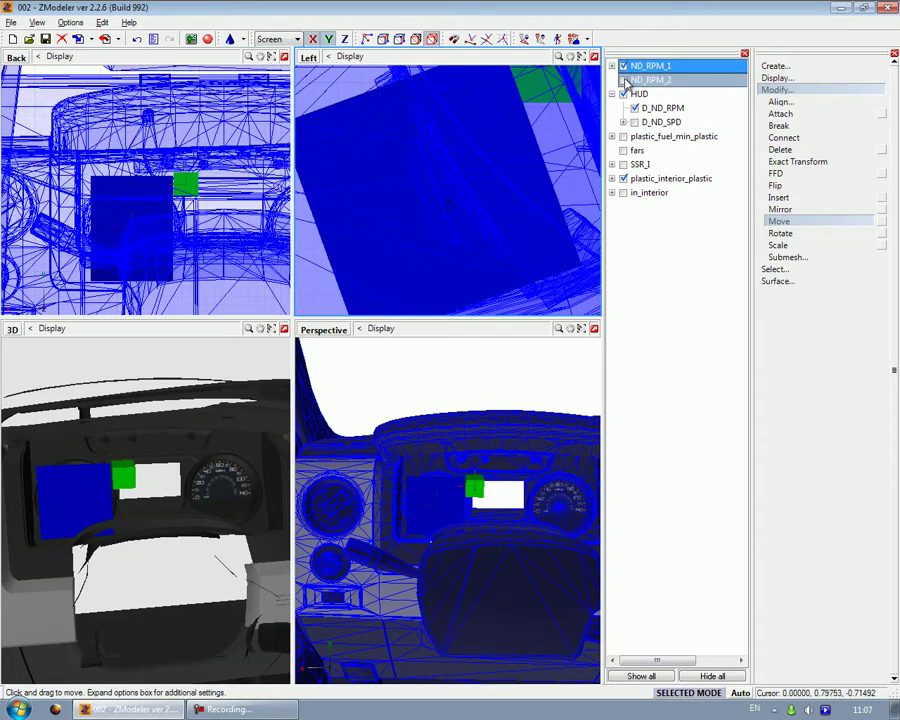
{"action": "left_click", "coordinate": [624, 80]}
Set Scale X, Scale Y and Scale Z of the ND_RPM_2 dummy to 0.03 in its properties
{"action": "right_click", "coordinate": [651, 80]}
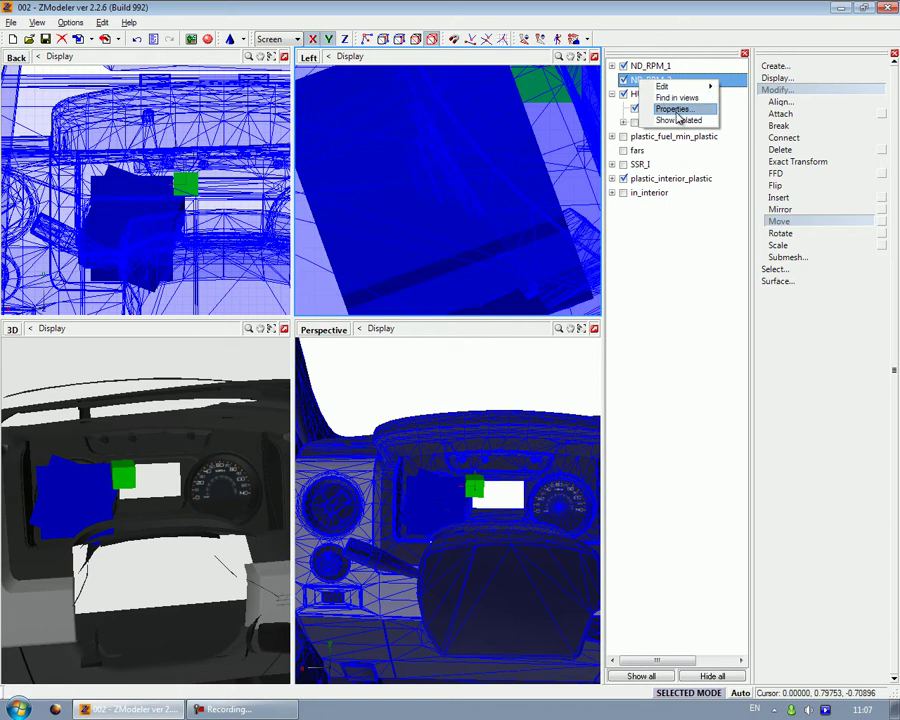
{"action": "left_click", "coordinate": [674, 109]}
{"action": "left_click", "coordinate": [385, 266]}
{"action": "type", "text": "0.10"}
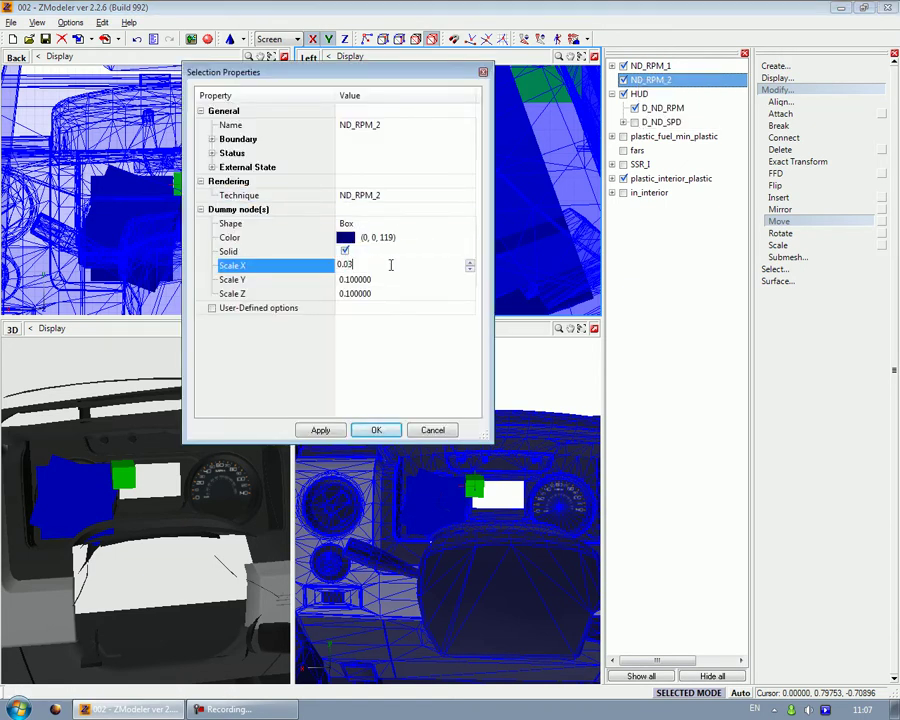
{"action": "left_click", "coordinate": [375, 280]}
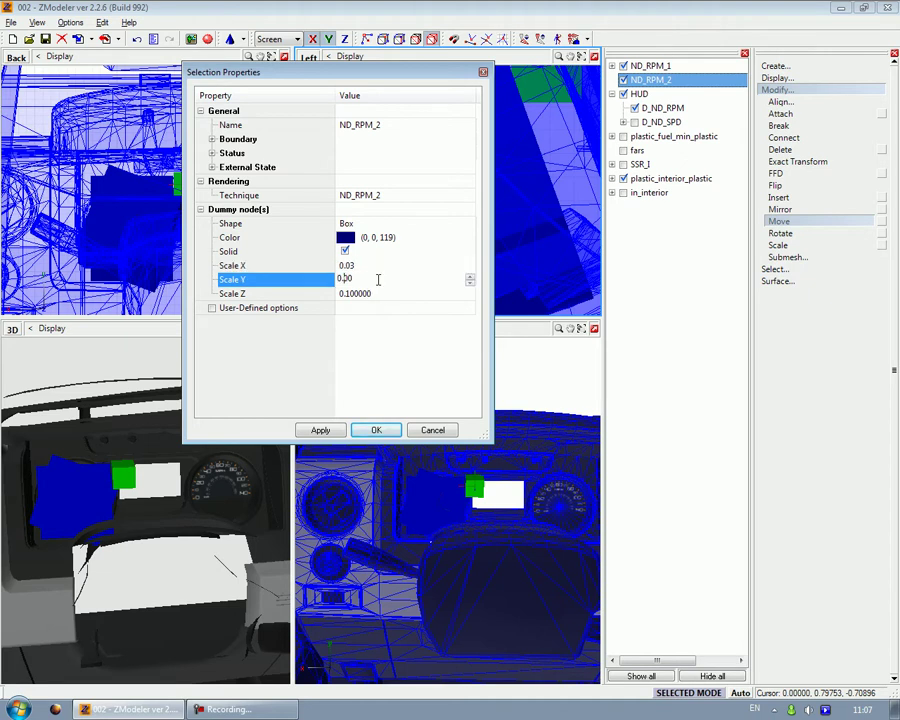
{"action": "left_click", "coordinate": [375, 294]}
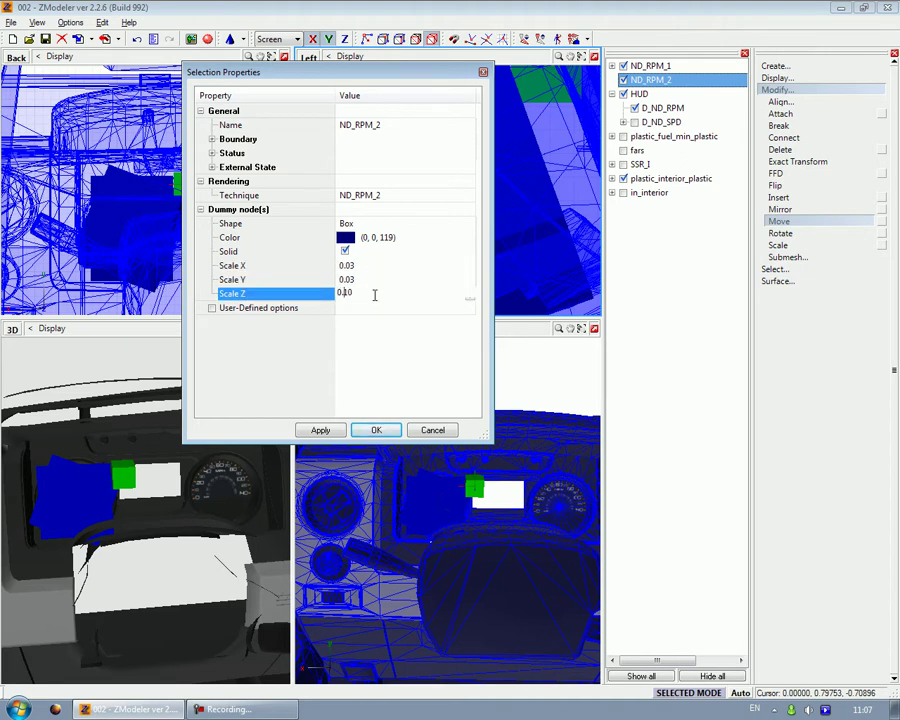
Change the ND_RPM_2 dummy's color to green (0,128,0) and accept its properties
{"action": "left_click", "coordinate": [347, 238]}
{"action": "left_click", "coordinate": [350, 240]}
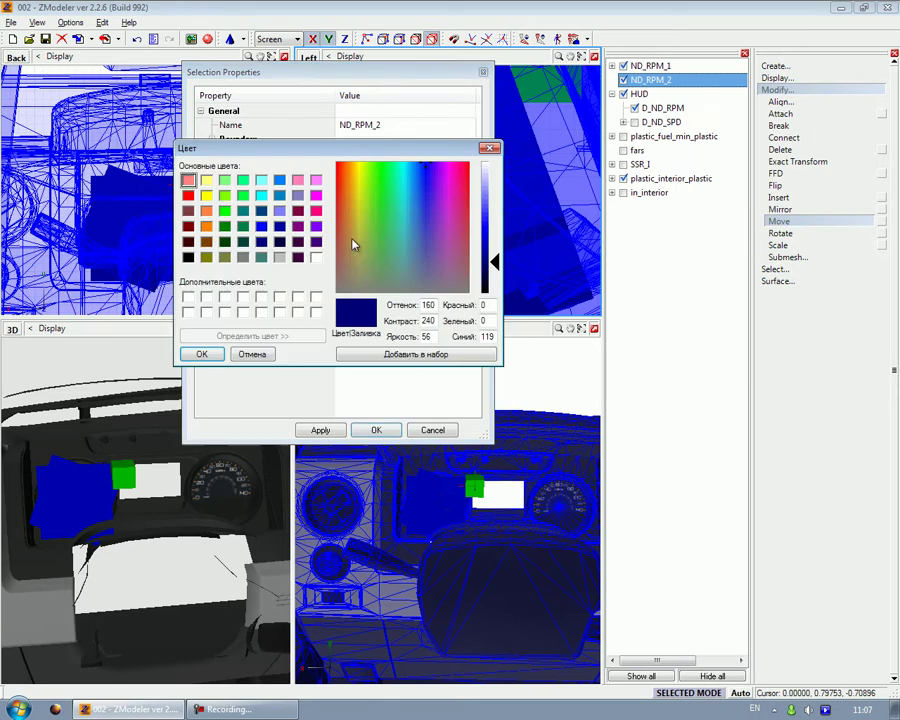
{"action": "left_click", "coordinate": [225, 227]}
{"action": "left_click", "coordinate": [200, 355]}
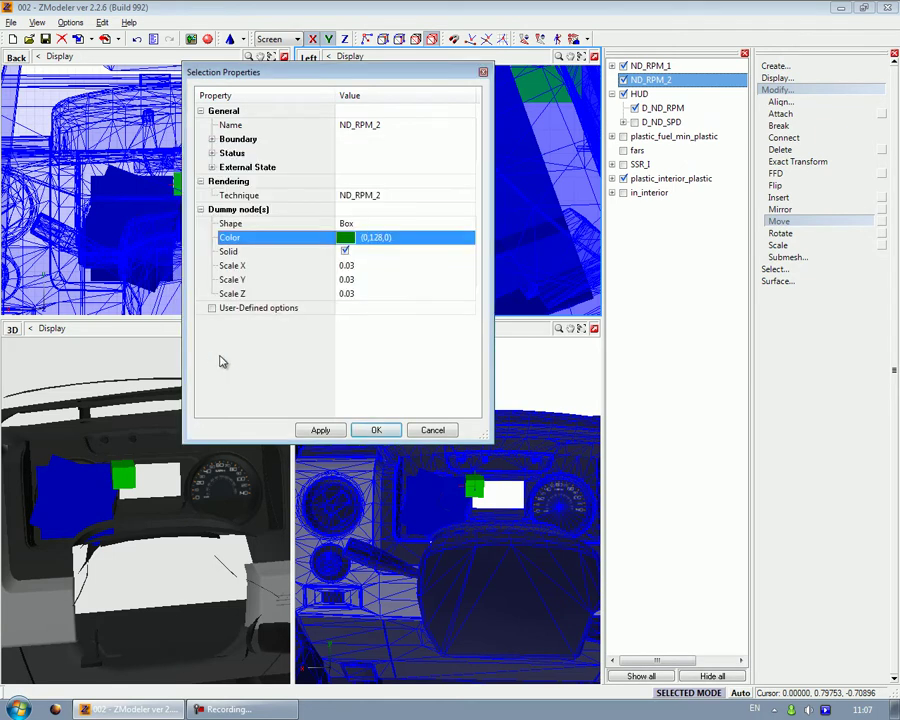
{"action": "left_click", "coordinate": [364, 432]}
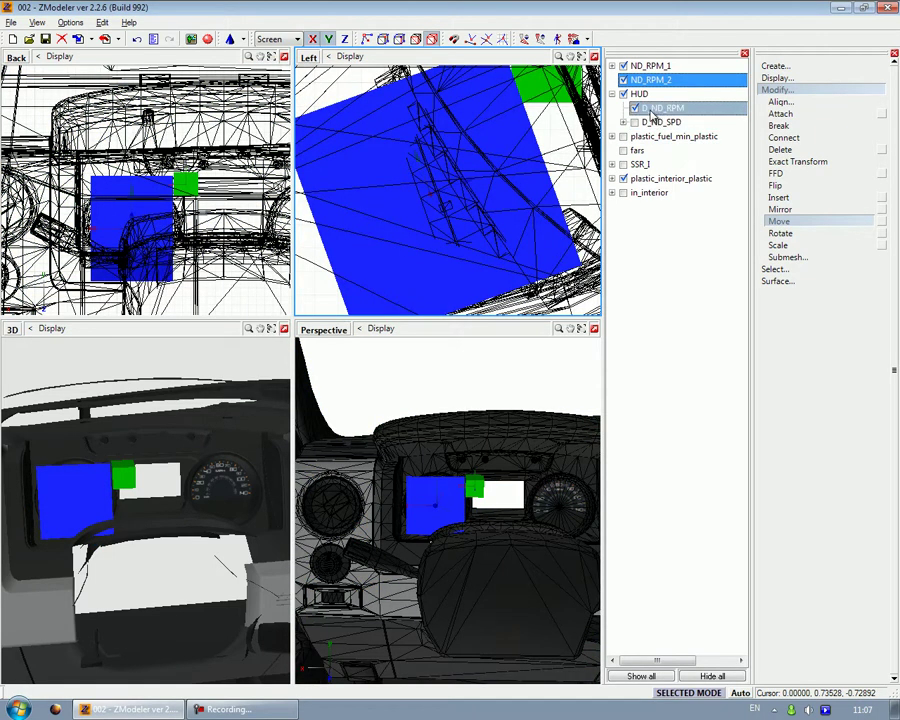
Set the ND_RPM_1 dummy's color to green (0,128,0) in its properties
{"action": "right_click", "coordinate": [653, 68]}
{"action": "left_click", "coordinate": [682, 107]}
{"action": "left_click", "coordinate": [345, 292]}
{"action": "left_click", "coordinate": [345, 292]}
{"action": "left_click", "coordinate": [223, 226]}
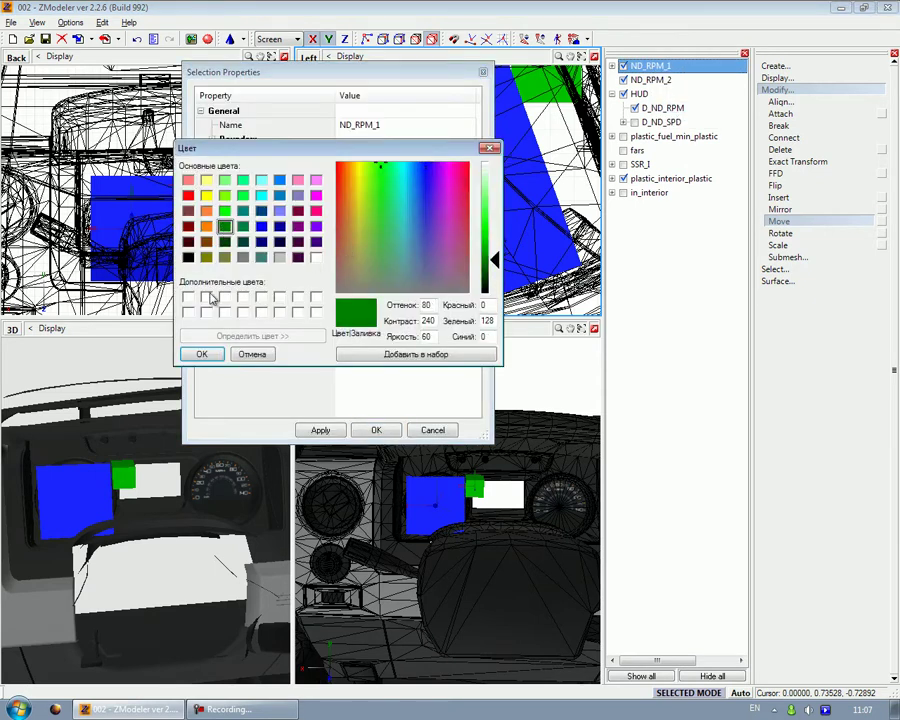
{"action": "left_click", "coordinate": [201, 356]}
Set Scale X, Scale Y and Scale Z of the ND_RPM_1 dummy to 0.03 and accept its properties
{"action": "left_click", "coordinate": [375, 264]}
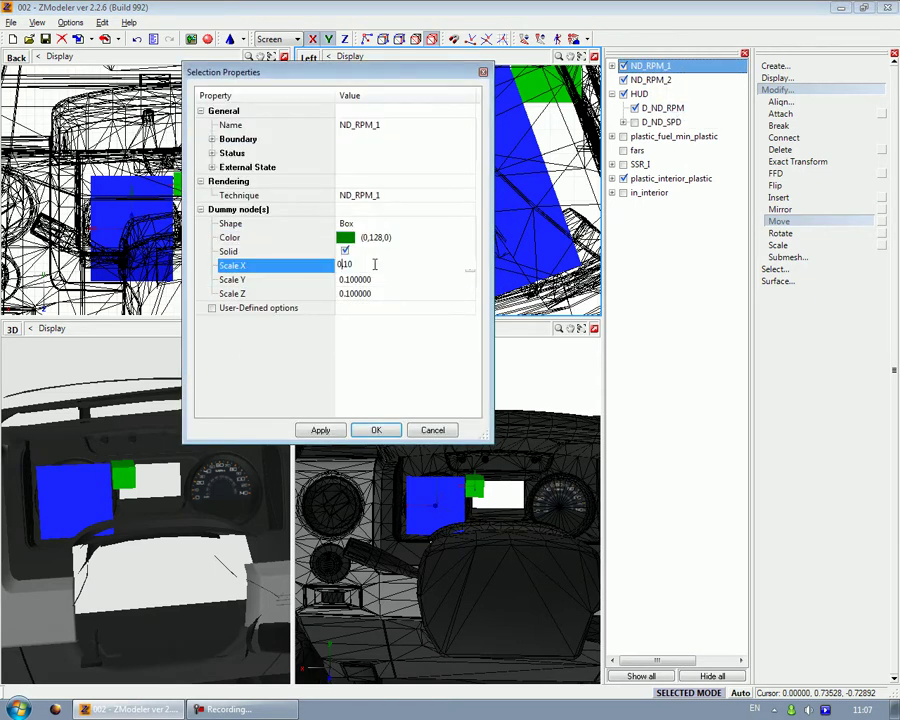
{"action": "left_click", "coordinate": [371, 279]}
{"action": "type", "text": "0.10"}
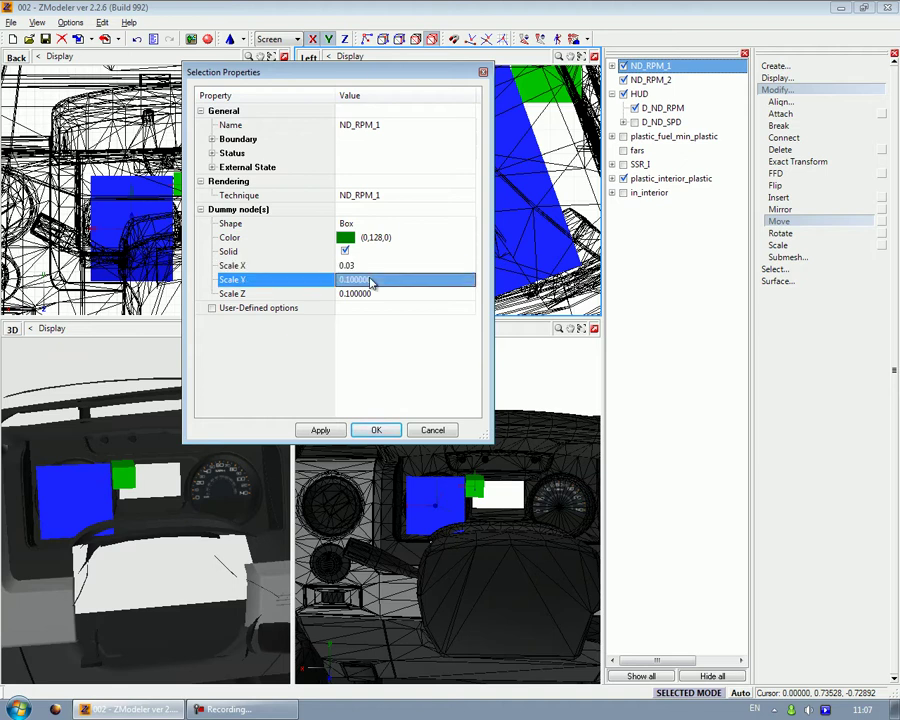
{"action": "left_click", "coordinate": [377, 295]}
{"action": "type", "text": "0.10"}
{"action": "left_click", "coordinate": [339, 430]}
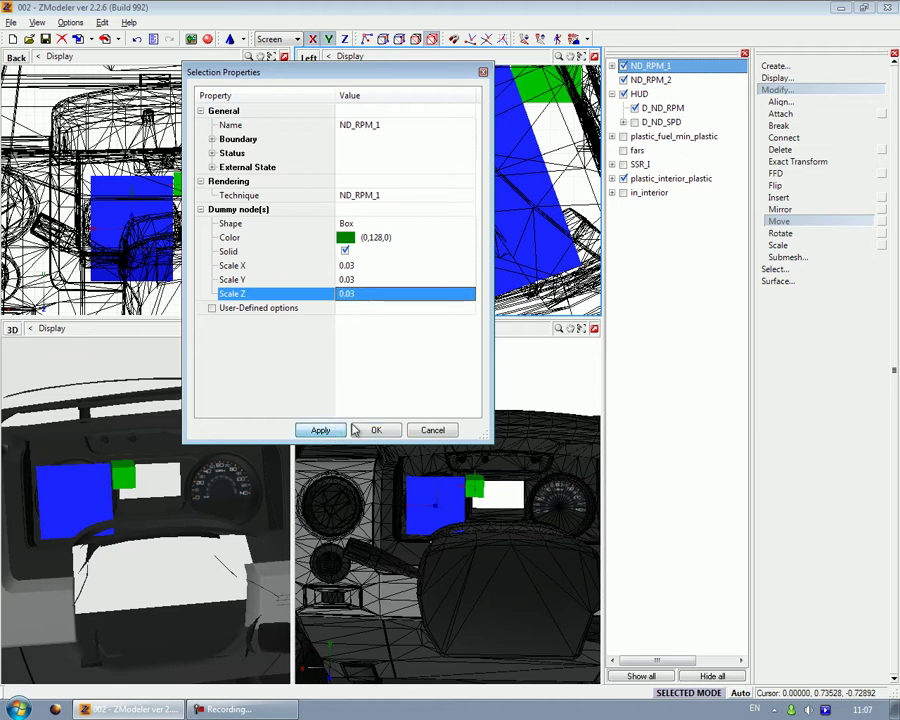
{"action": "left_click", "coordinate": [373, 430]}
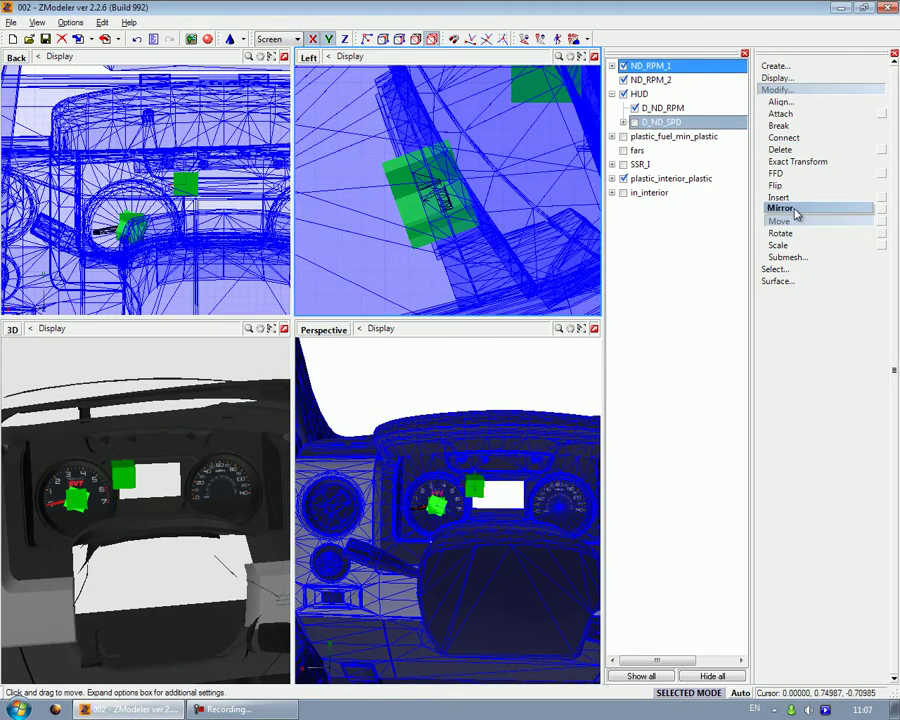
Move the ND_RPM_2 dummy onto the ND_RPM_1 dummy at the tachometer needle's hub, aligning it in the Back and Left views
{"action": "left_click_drag", "start_coordinate": [186, 186], "coordinate": [131, 228]}
{"action": "scroll", "coordinate": [131, 228], "scroll_direction": "up", "scroll_amount": 6}
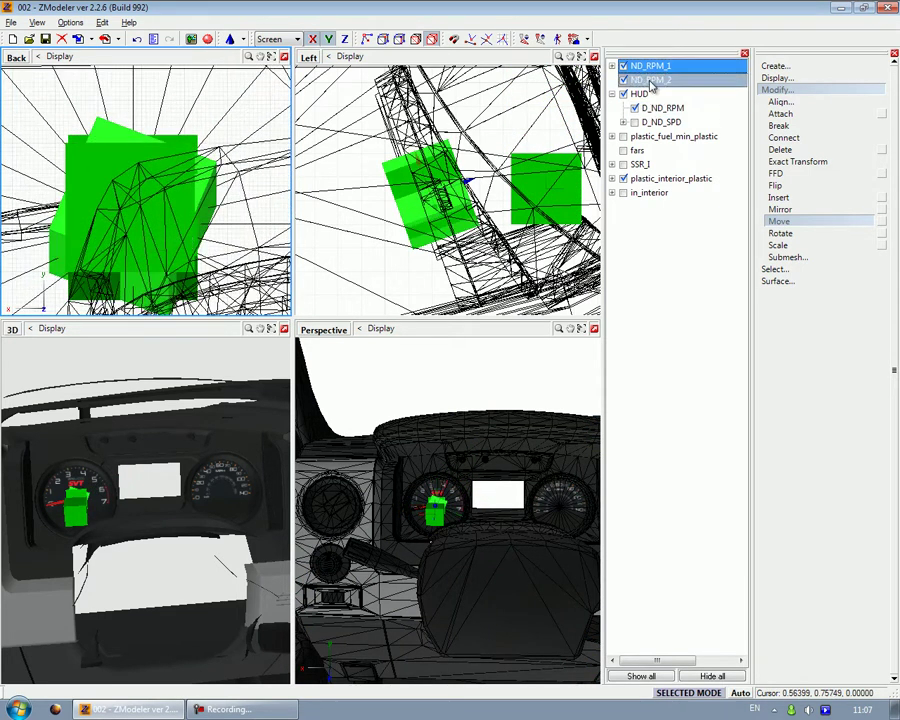
{"action": "left_click_drag", "start_coordinate": [640, 93], "coordinate": [640, 66]}
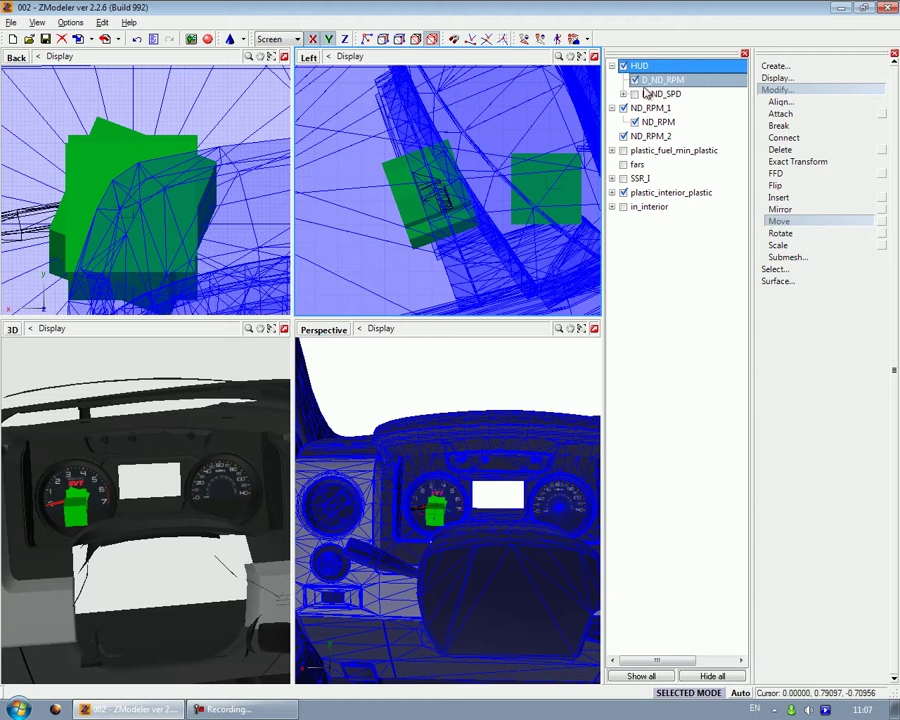
{"action": "left_click", "coordinate": [650, 93]}
{"action": "scroll", "coordinate": [110, 207], "scroll_direction": "up", "scroll_amount": 2}
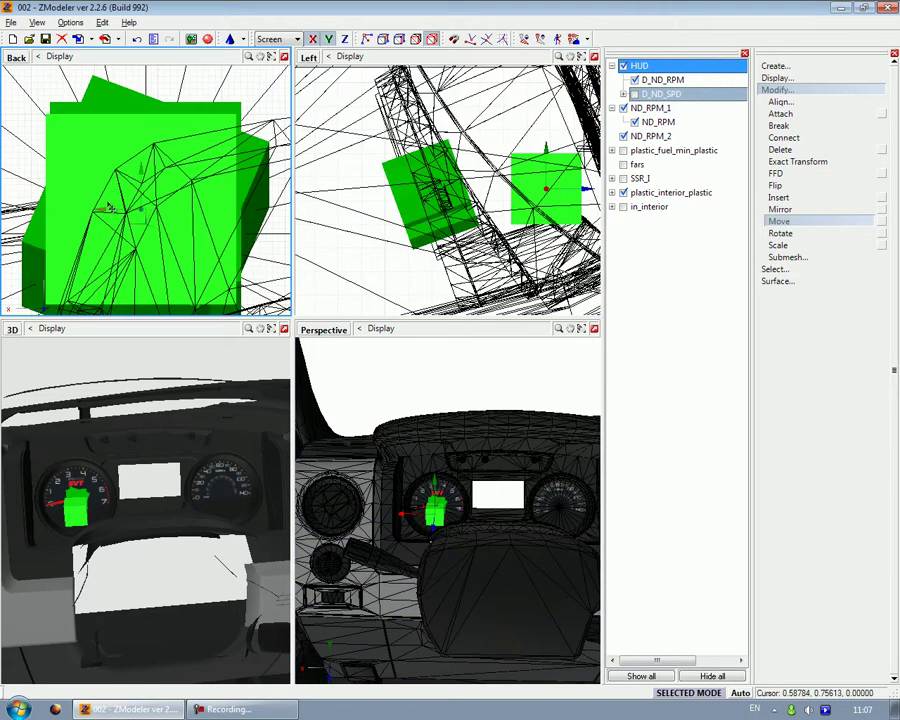
{"action": "left_click_drag", "start_coordinate": [110, 208], "coordinate": [116, 197]}
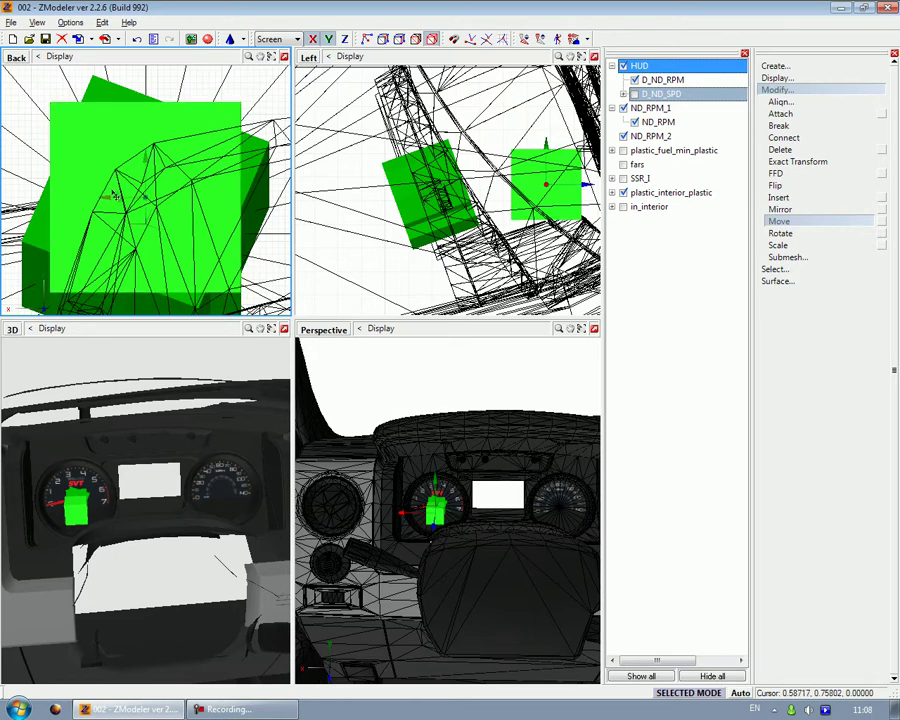
{"action": "left_click", "coordinate": [548, 201]}
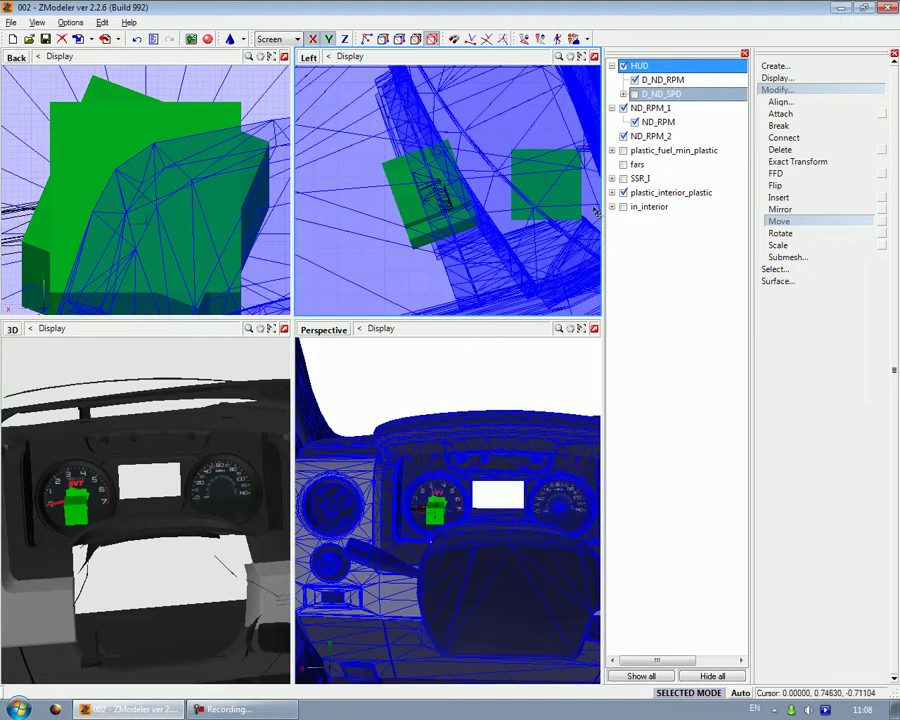
{"action": "left_click_drag", "start_coordinate": [543, 199], "coordinate": [436, 201]}
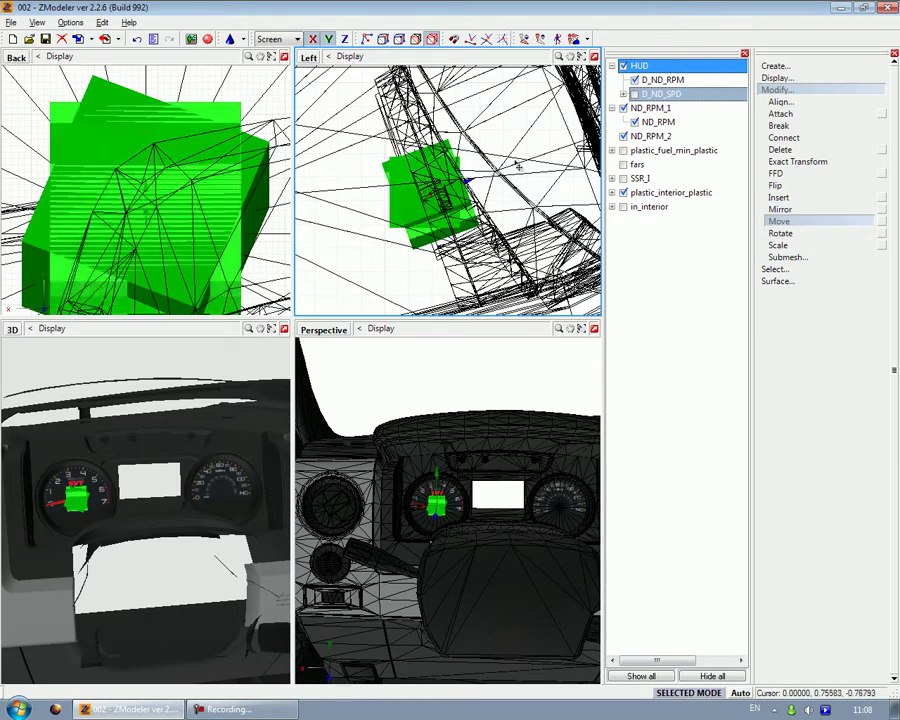
Make the ND_RPM_1 and ND_RPM_2 dummies children of HUD's D_ND_RPM node and collapse that node
{"action": "left_click", "coordinate": [652, 124]}
{"action": "left_click", "coordinate": [656, 108]}
{"action": "left_click_drag", "start_coordinate": [658, 110], "coordinate": [660, 80]}
{"action": "left_click_drag", "start_coordinate": [650, 135], "coordinate": [662, 81]}
{"action": "left_click", "coordinate": [637, 94]}
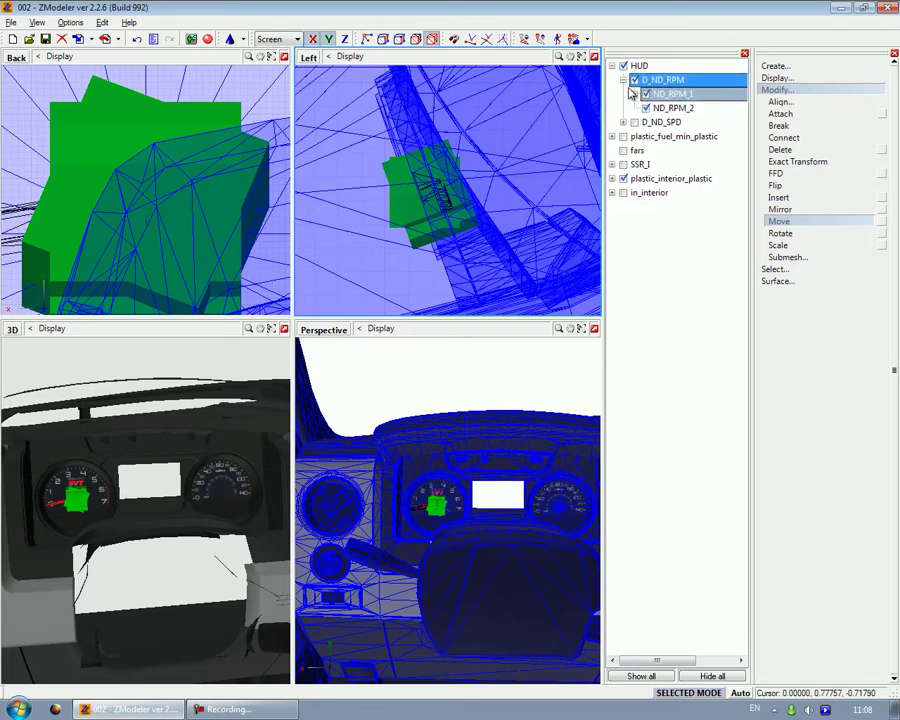
{"action": "left_click", "coordinate": [623, 80]}
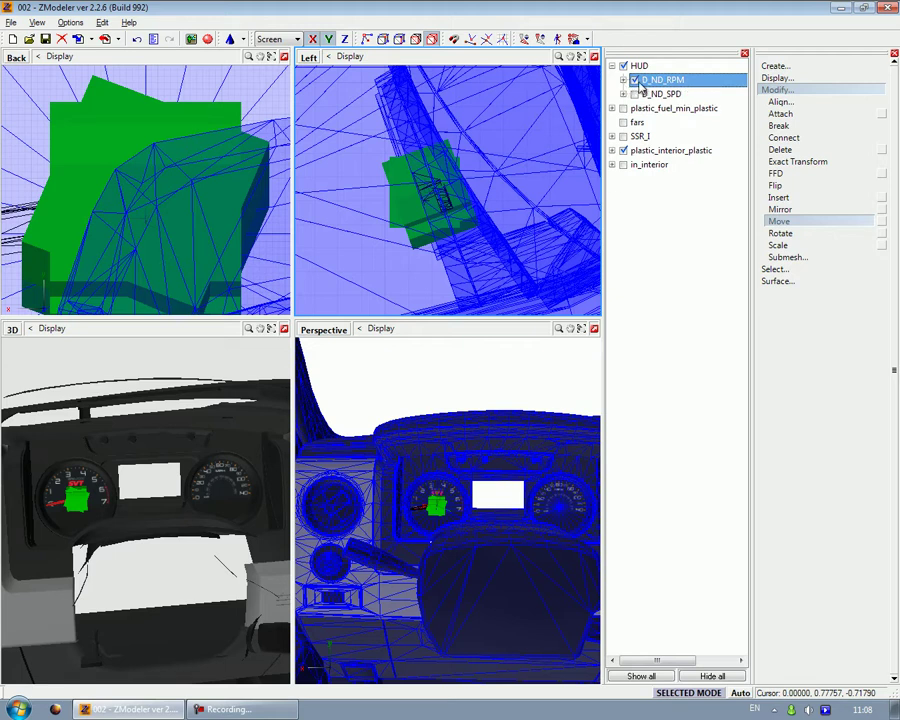
Hide D_ND_RPM and show the D_ND_SPD node under HUD
{"action": "left_click", "coordinate": [634, 79]}
{"action": "left_click", "coordinate": [634, 93]}
{"action": "left_click", "coordinate": [660, 93]}
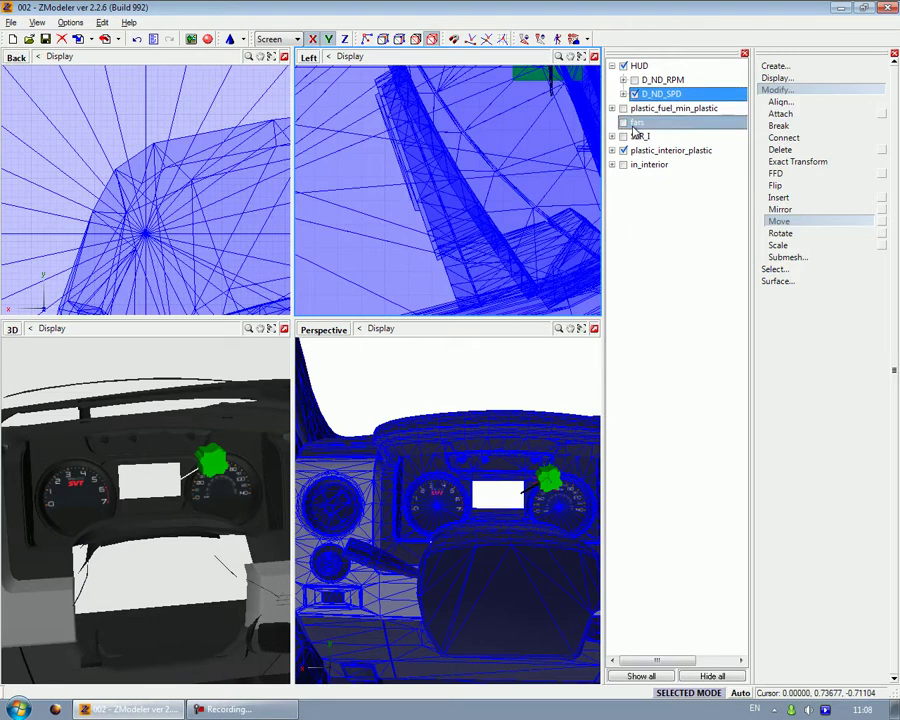
{"action": "scroll", "coordinate": [515, 115], "scroll_direction": "down", "scroll_amount": 2}
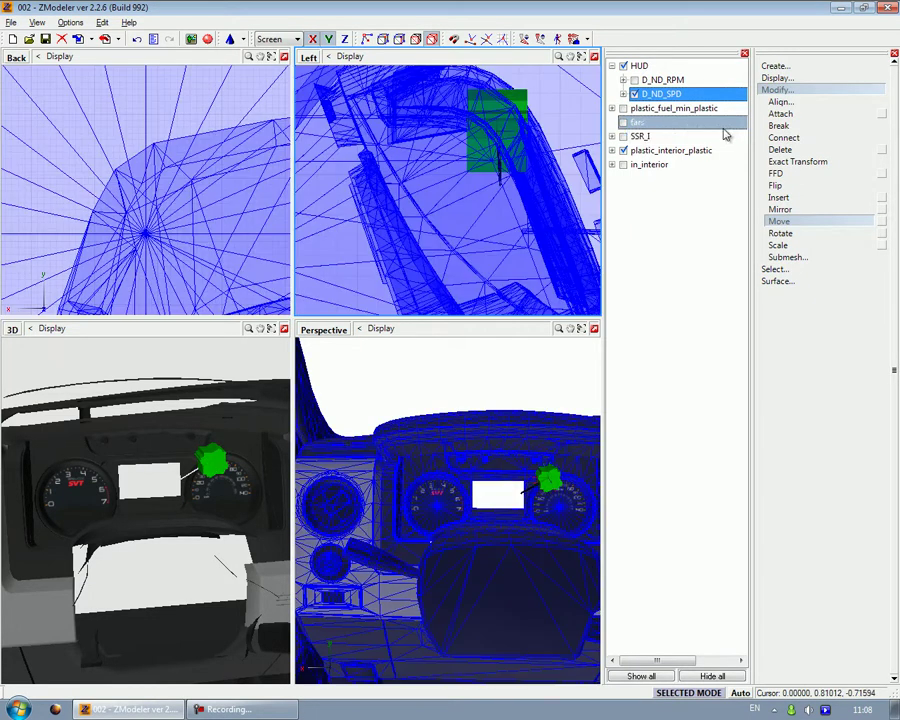
Show plastic_fuel_min_plastic, detach plastic_speed_min_plastic from it to the top level, and collapse HUD
{"action": "left_click", "coordinate": [623, 108]}
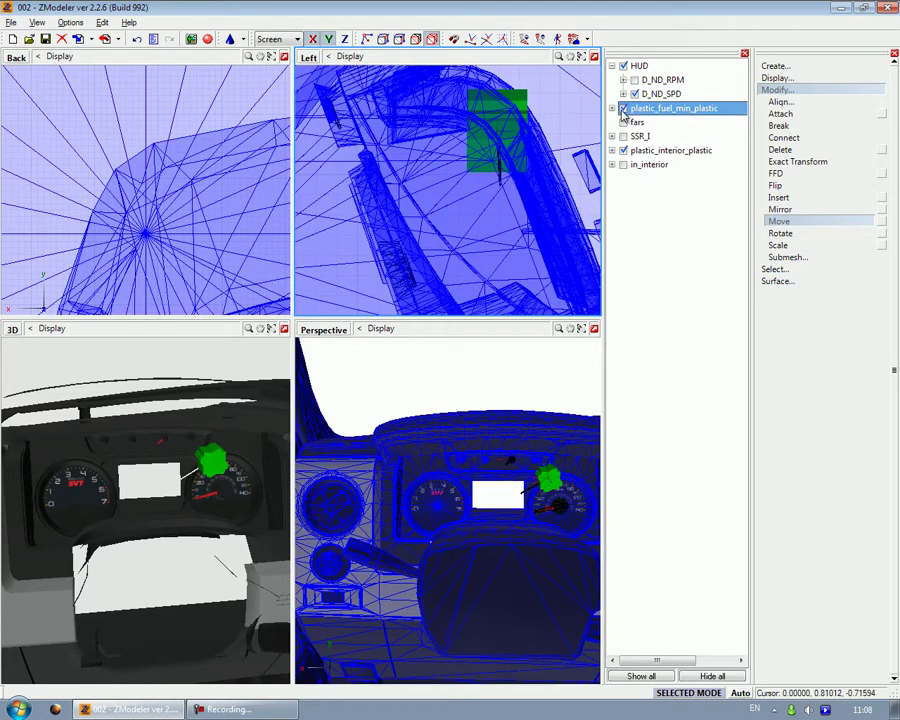
{"action": "left_click", "coordinate": [611, 108]}
{"action": "left_click_drag", "start_coordinate": [636, 128], "coordinate": [637, 311]}
{"action": "left_click", "coordinate": [612, 80]}
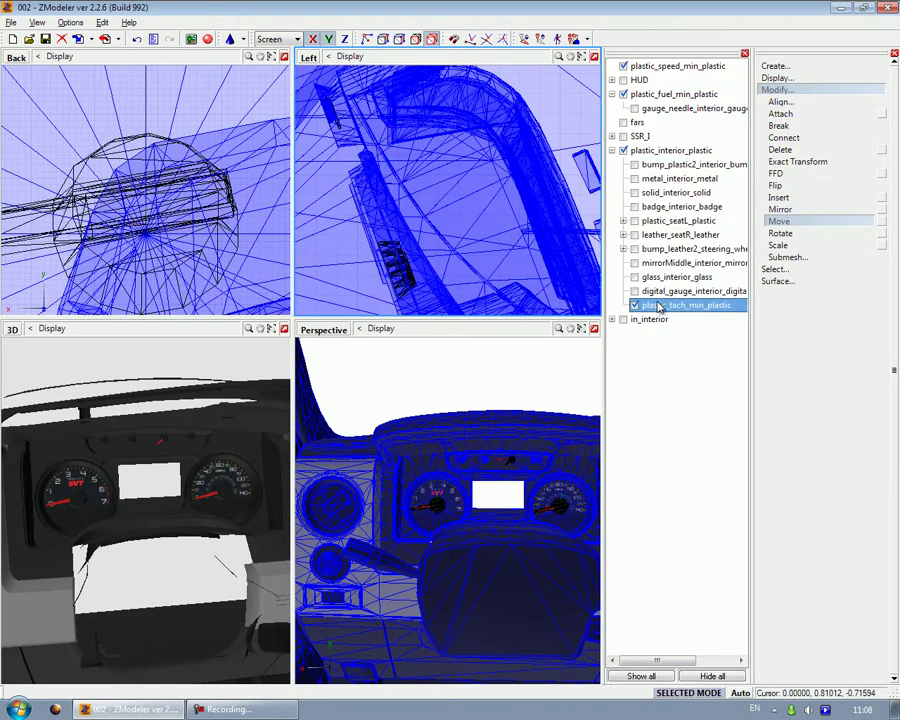
Delete the plastic_tach_min_plastic node under plastic_interior_plastic
{"action": "right_click", "coordinate": [664, 305]}
{"action": "mouse_move", "coordinate": [678, 323]}
{"action": "left_click", "coordinate": [758, 315]}
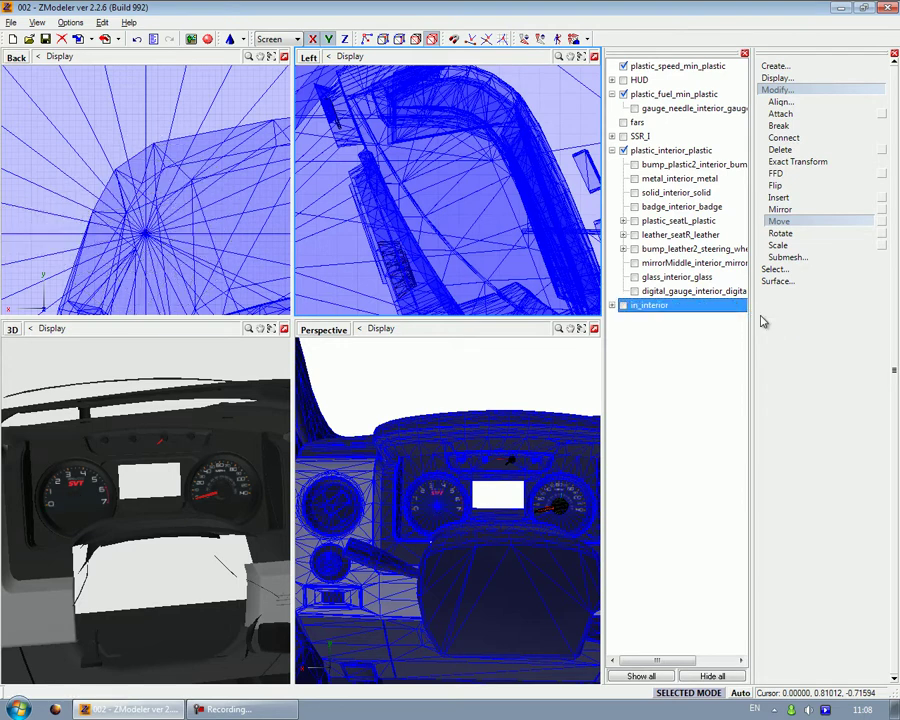
Create a copy of the plastic_speed_min_plastic needle with the Copy tool in the Back view
{"action": "left_click", "coordinate": [812, 66]}
{"action": "left_click", "coordinate": [795, 78]}
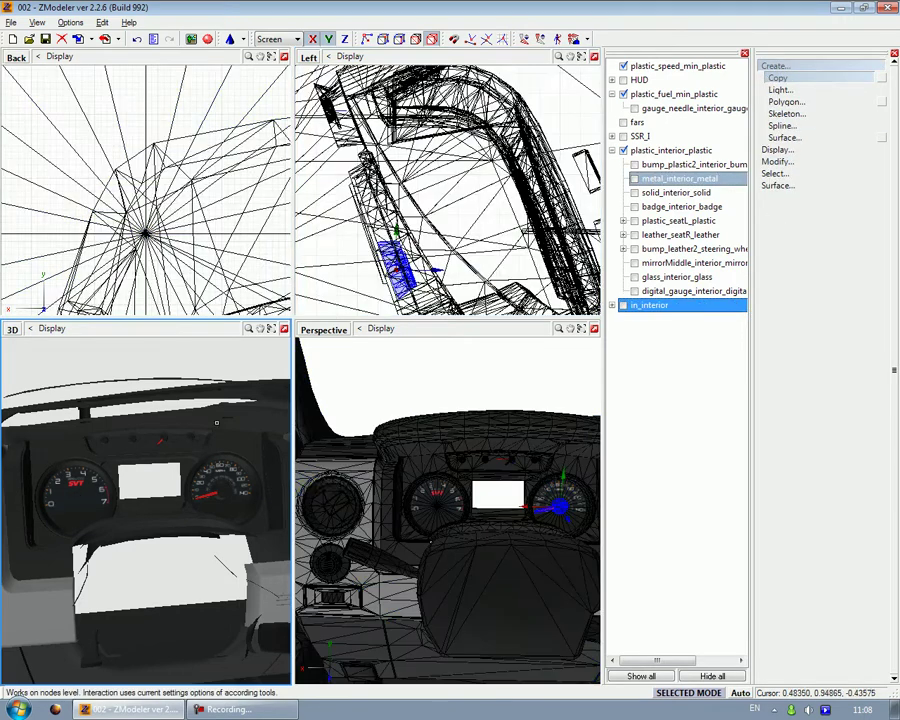
{"action": "scroll", "coordinate": [118, 182], "scroll_direction": "down", "scroll_amount": 4}
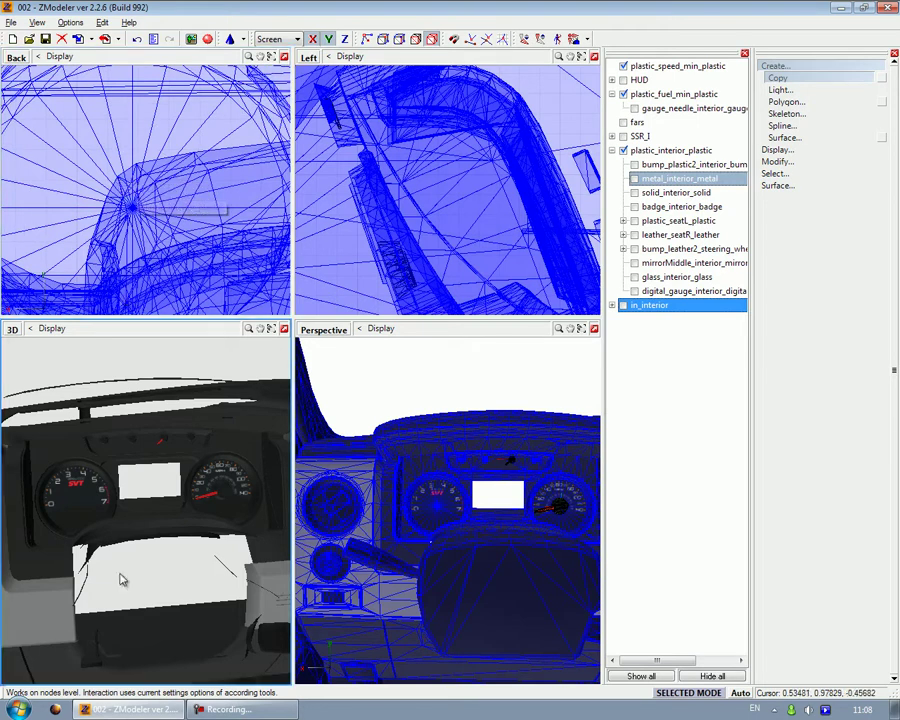
{"action": "left_click", "coordinate": [268, 710]}
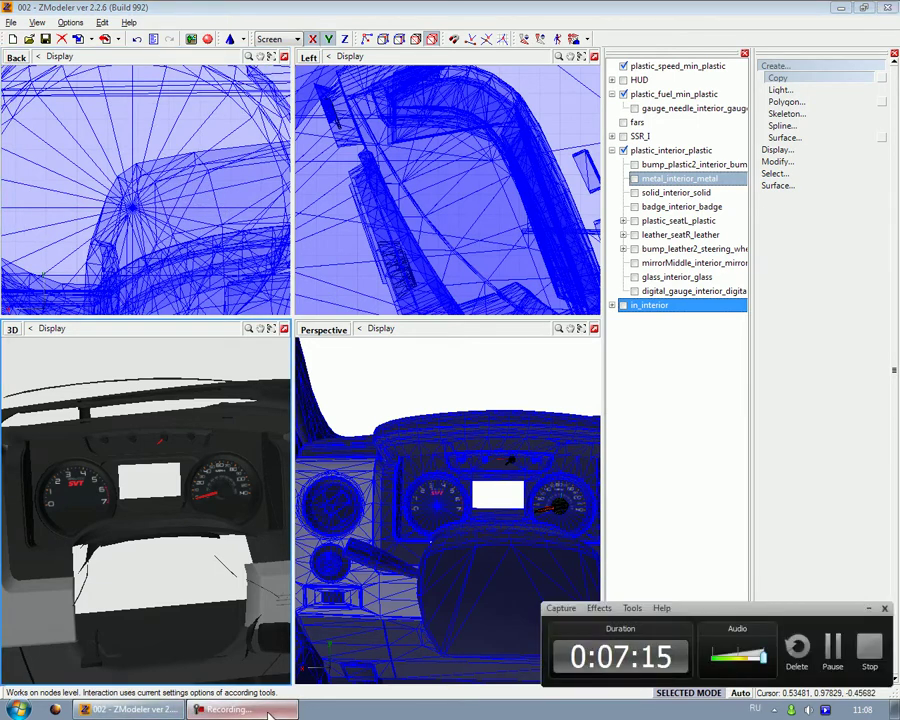
{"action": "left_click", "coordinate": [680, 420]}
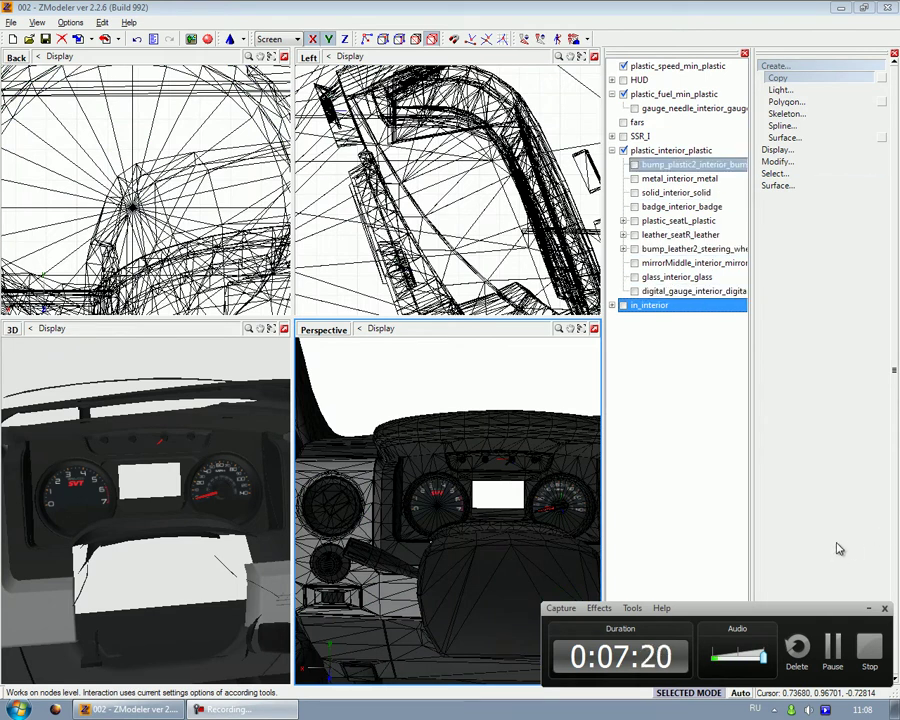
{"action": "middle_click_drag", "start_coordinate": [152, 178], "coordinate": [57, 186]}
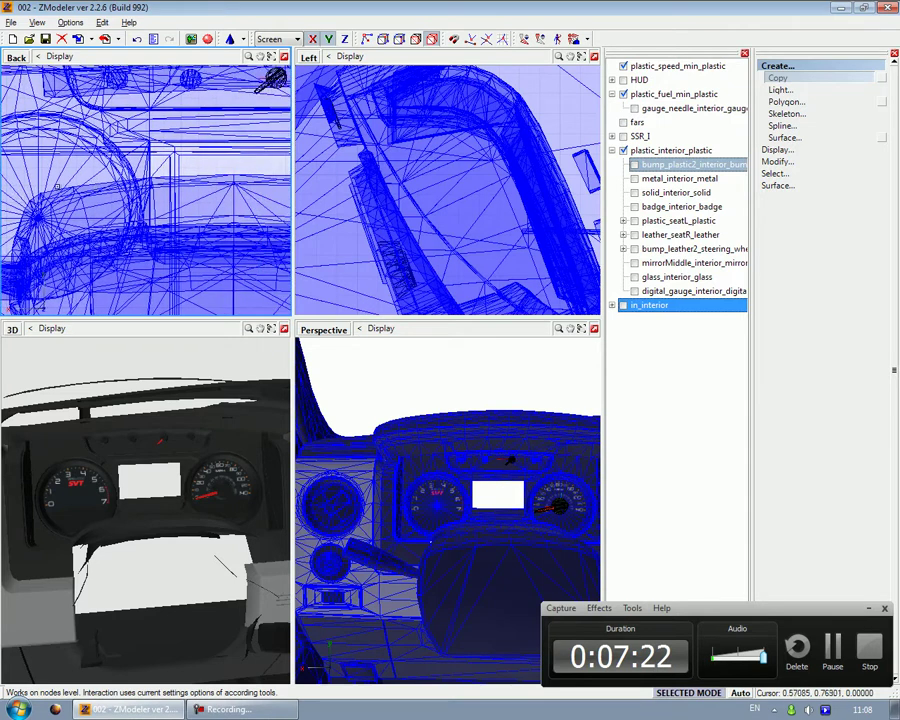
{"action": "middle_click_drag", "start_coordinate": [164, 180], "coordinate": [34, 165]}
{"action": "middle_click_drag", "start_coordinate": [212, 168], "coordinate": [31, 167]}
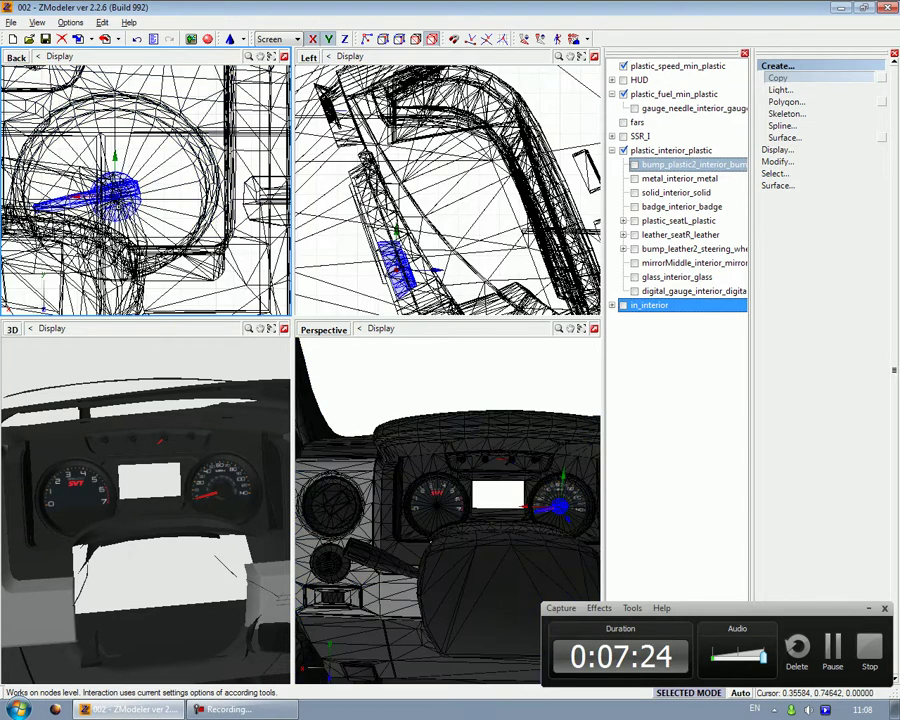
{"action": "left_click", "coordinate": [777, 78]}
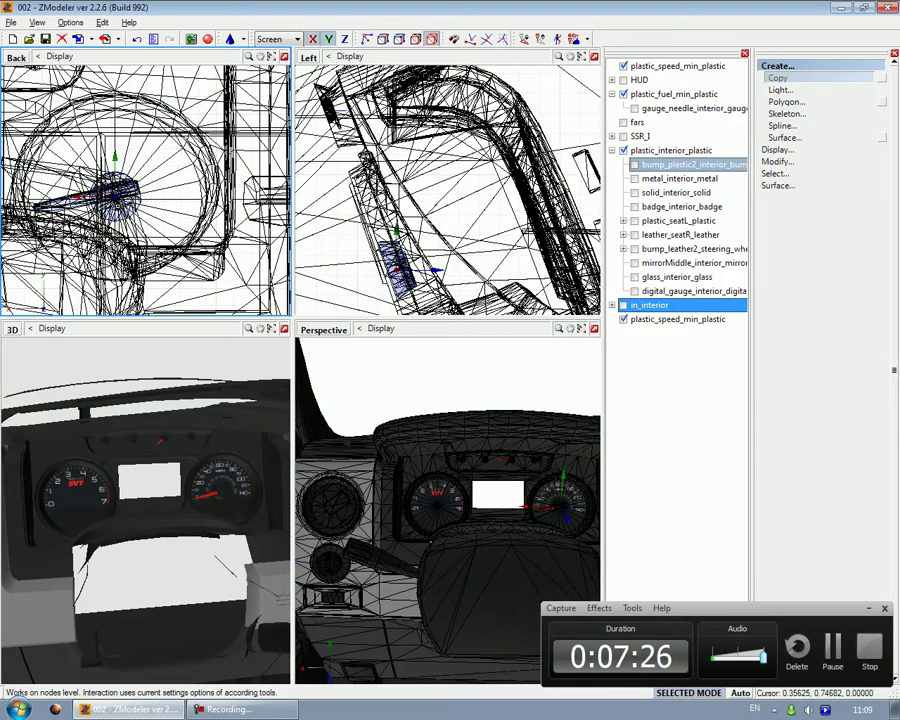
Make the copied plastic_speed_min_plastic node a child of plastic_interior_plastic and collapse that node
{"action": "left_click_drag", "start_coordinate": [640, 319], "coordinate": [656, 152]}
{"action": "left_click", "coordinate": [612, 150]}
{"action": "left_click", "coordinate": [613, 165]}
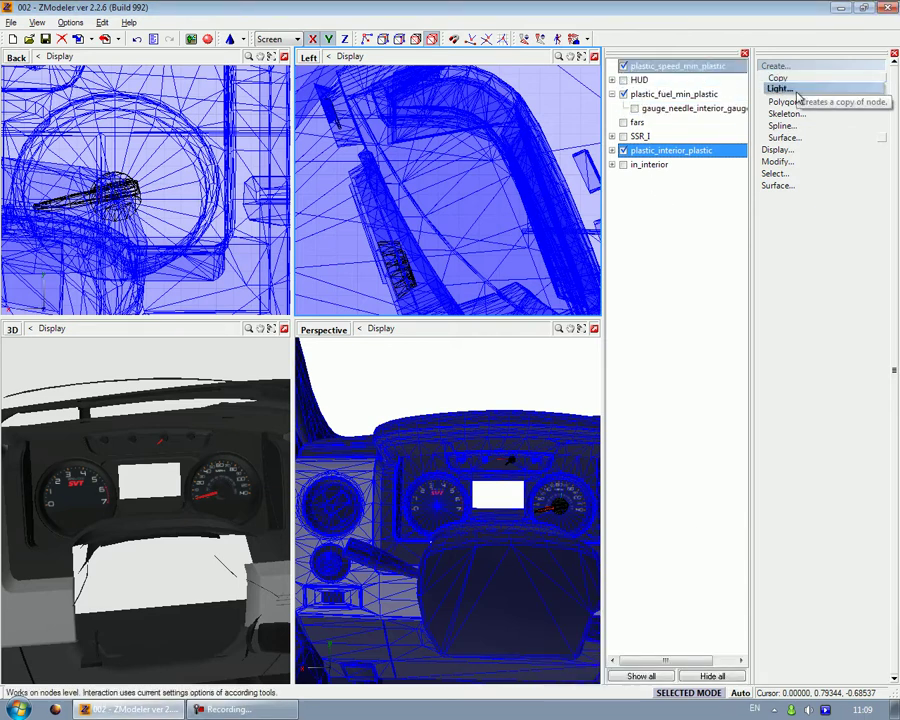
Activate the Rotate tool with only Rotate Geometry enabled, turning off Rotate Matrix, Affect Children and Rotate Normals
{"action": "left_click", "coordinate": [785, 161]}
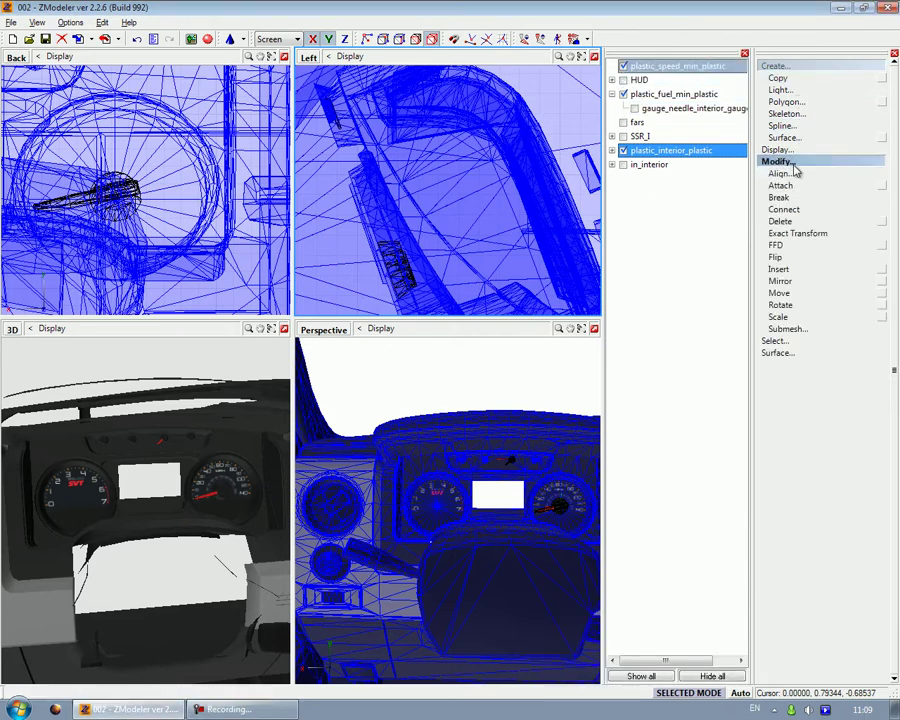
{"action": "left_click", "coordinate": [808, 304]}
{"action": "left_click", "coordinate": [882, 235]}
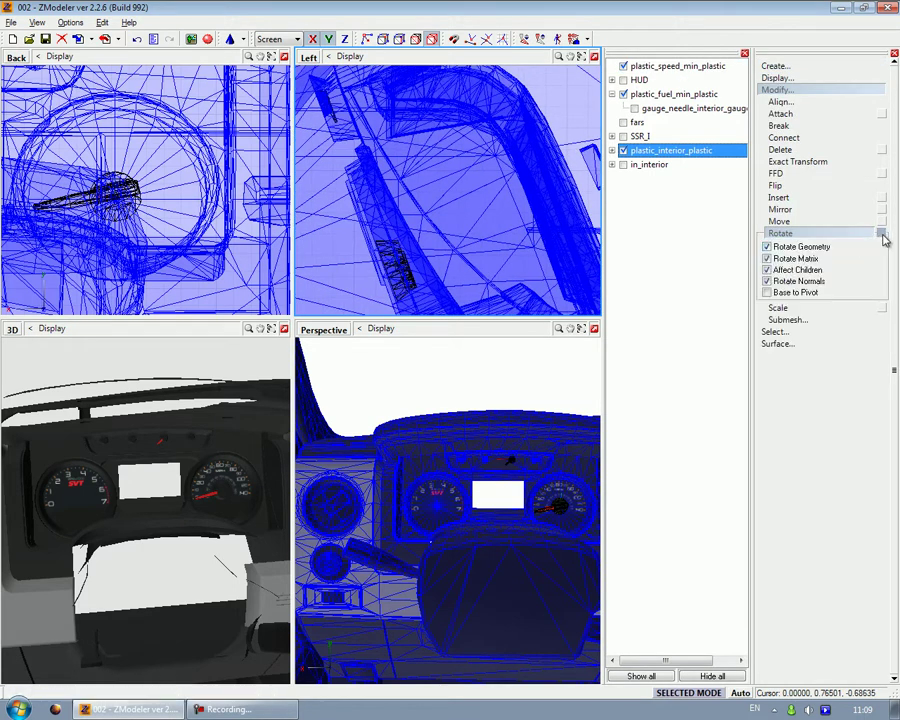
{"action": "left_click_drag", "start_coordinate": [576, 280], "coordinate": [733, 269]}
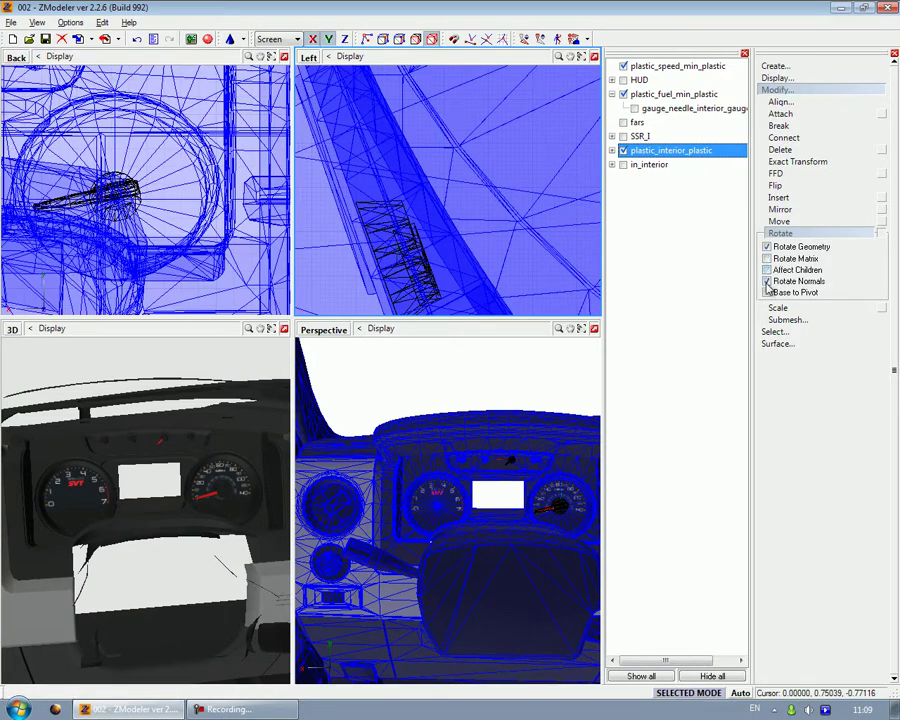
{"action": "left_click_drag", "start_coordinate": [500, 278], "coordinate": [392, 272]}
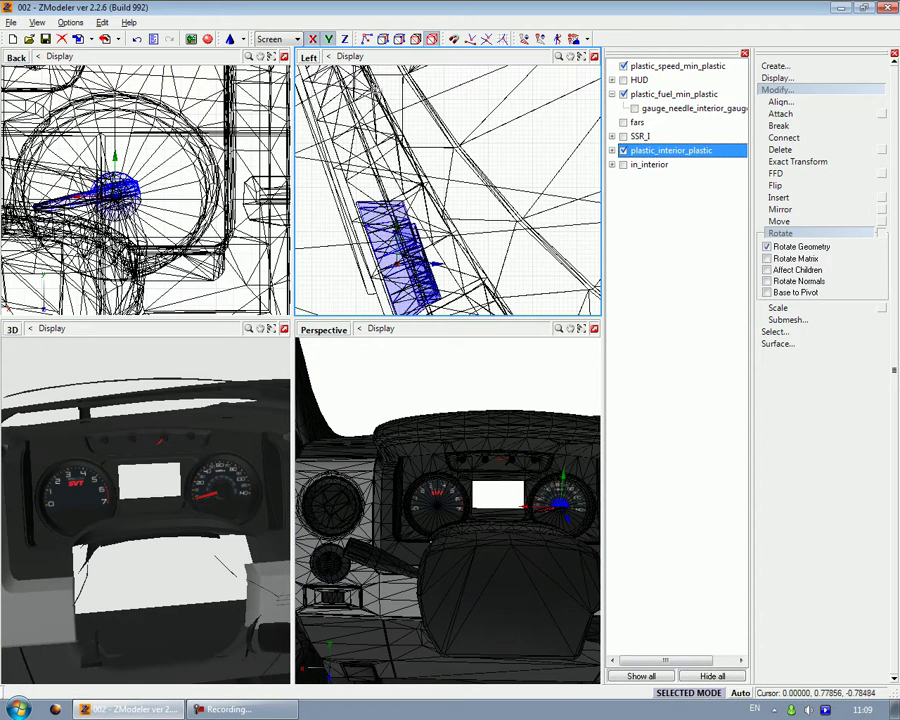
Try to rotate the speedometer needle's geometry slightly in the Left view, and hide plastic_interior_plastic to inspect the needle alone
{"action": "left_click_drag", "start_coordinate": [380, 132], "coordinate": [370, 7]}
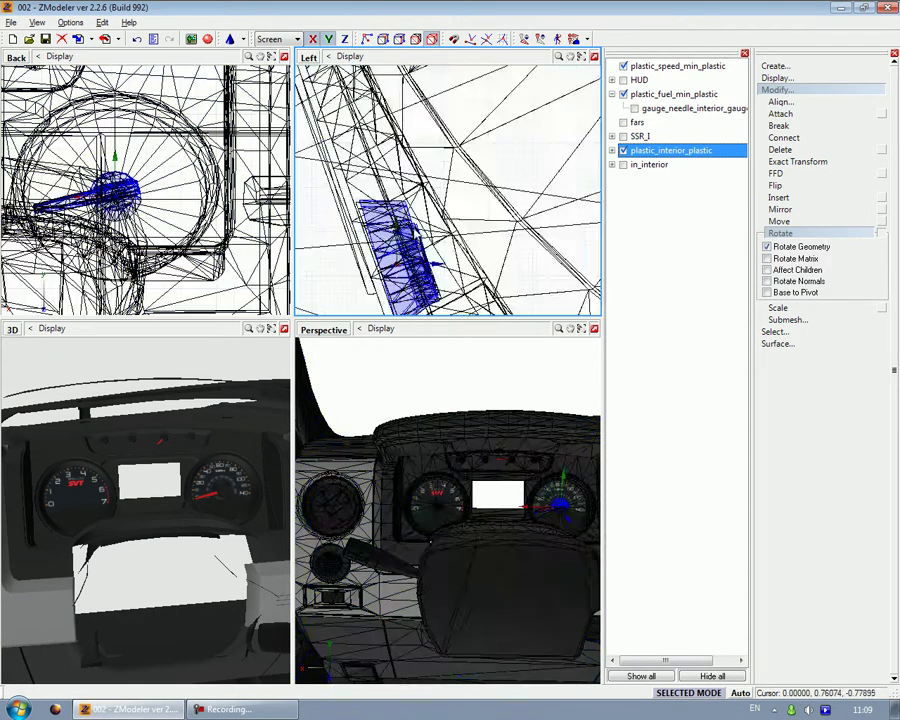
{"action": "left_click", "coordinate": [624, 151]}
{"action": "left_click", "coordinate": [624, 151]}
{"action": "left_click", "coordinate": [624, 151]}
{"action": "left_click", "coordinate": [624, 151]}
{"action": "left_click", "coordinate": [624, 151]}
Undo the speedometer needle's rotation and bring plastic_interior_plastic back into view
{"action": "left_click", "coordinate": [139, 42]}
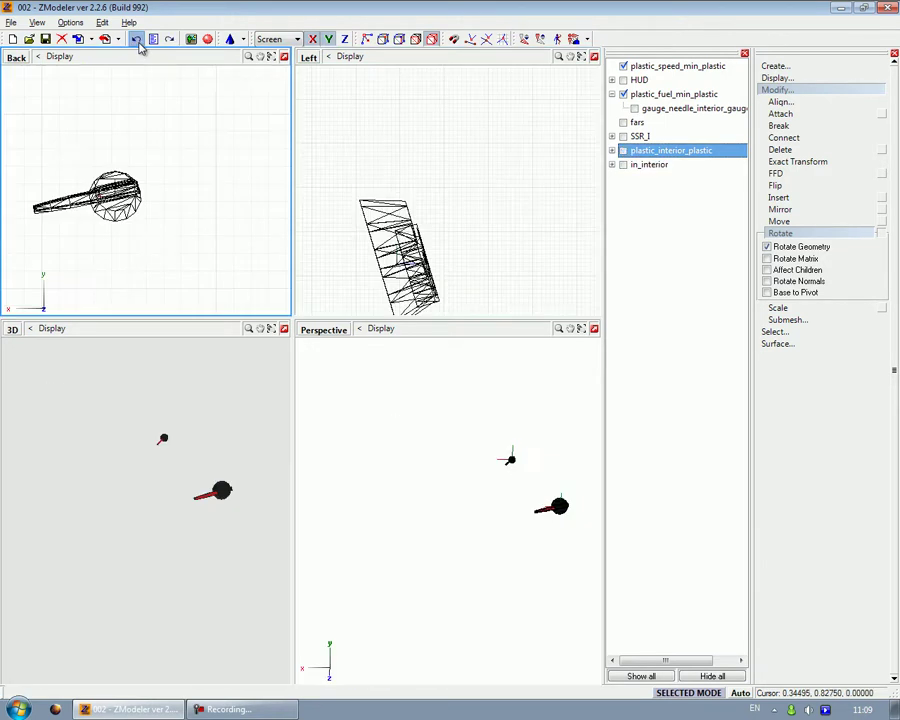
{"action": "left_click", "coordinate": [140, 45]}
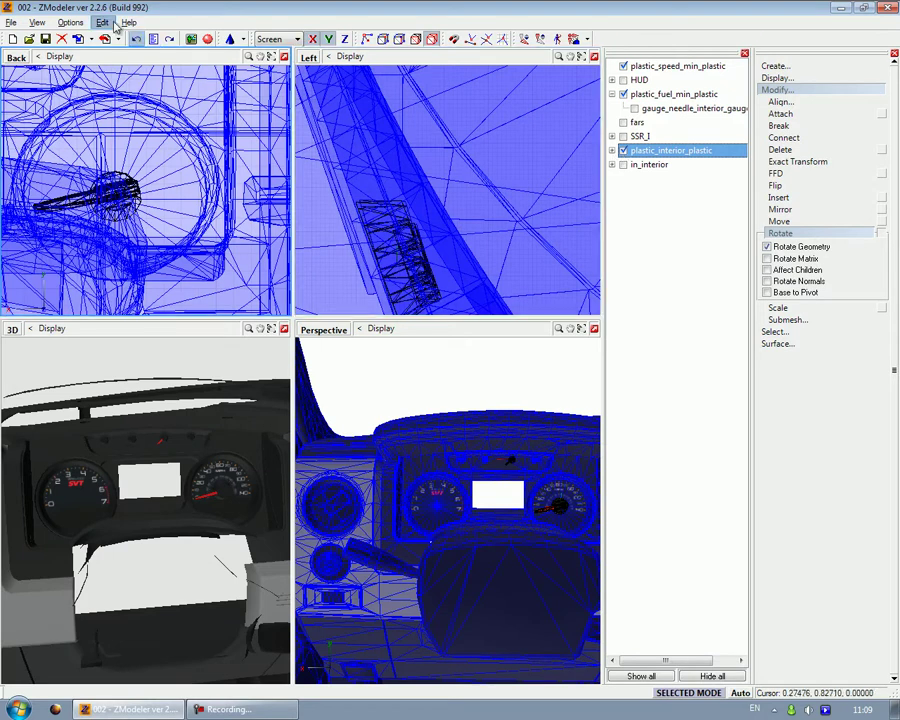
{"action": "left_click", "coordinate": [141, 44]}
{"action": "left_click", "coordinate": [141, 44]}
{"action": "left_click", "coordinate": [141, 44]}
{"action": "left_click", "coordinate": [141, 44]}
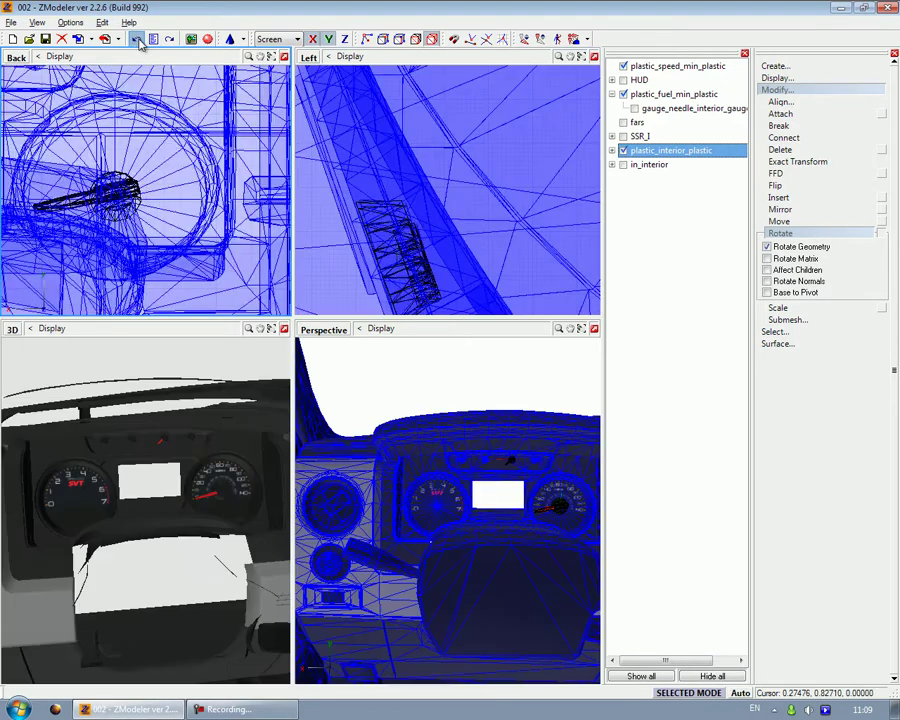
{"action": "left_click", "coordinate": [141, 44]}
{"action": "left_click", "coordinate": [138, 41]}
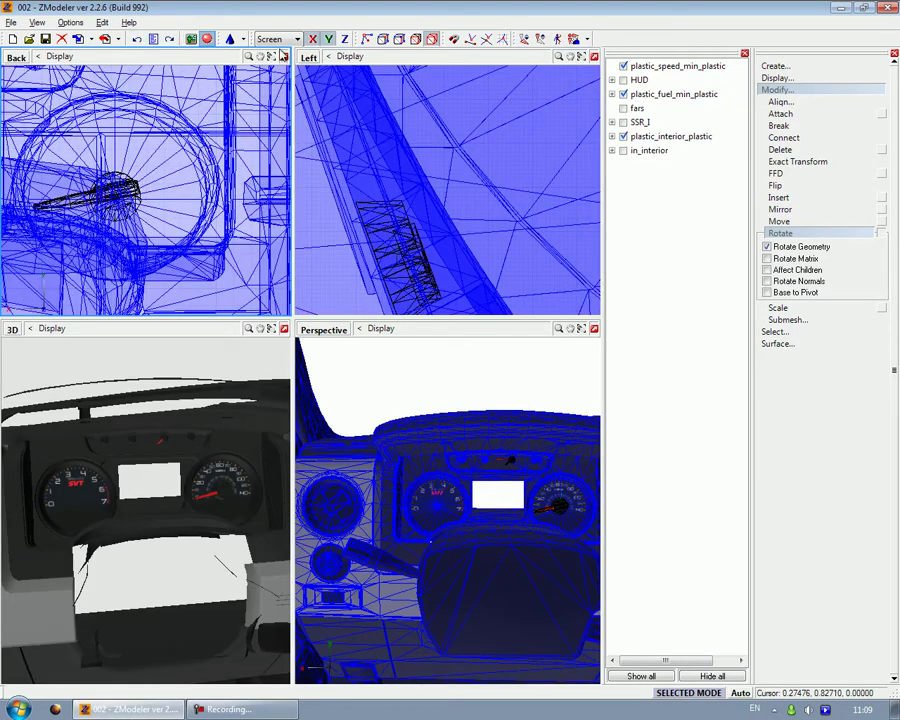
Hide the copied plastic_speed_min_plastic node inside plastic_interior_plastic and collapse the parent node
{"action": "left_click", "coordinate": [174, 42]}
{"action": "left_click", "coordinate": [612, 136]}
{"action": "left_click", "coordinate": [635, 291]}
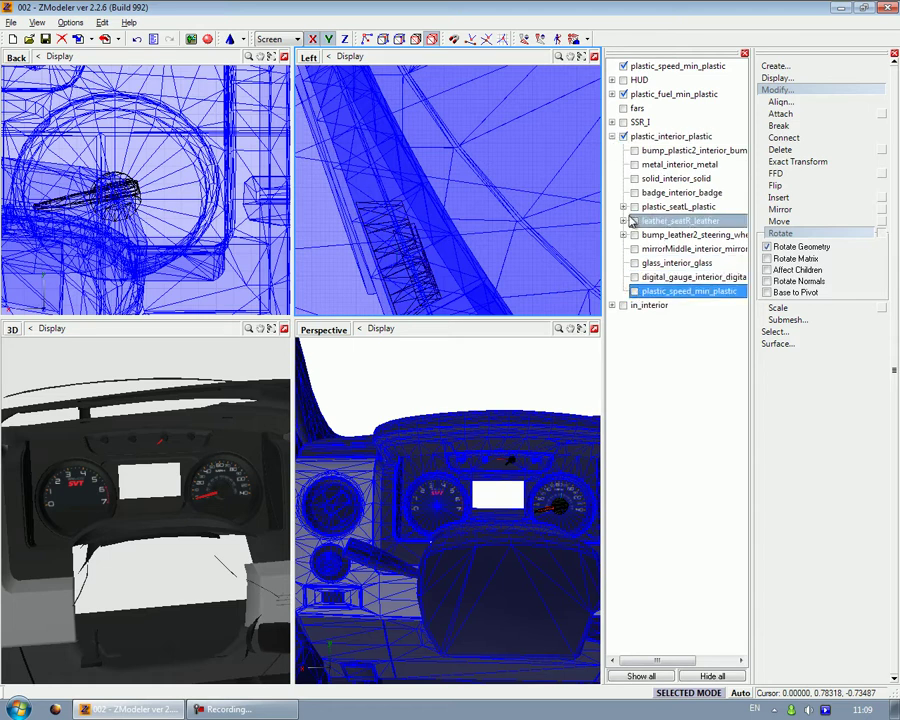
{"action": "left_click", "coordinate": [612, 137]}
Rotate the speedometer needle's geometry upright in the Left view, and re-enable Rotate Matrix, Affect Children and Rotate Normals
{"action": "left_click_drag", "start_coordinate": [402, 117], "coordinate": [397, 138]}
{"action": "left_click_drag", "start_coordinate": [403, 292], "coordinate": [396, 240]}
{"action": "left_click_drag", "start_coordinate": [386, 57], "coordinate": [398, 215]}
{"action": "scroll", "coordinate": [403, 278], "scroll_direction": "down", "scroll_amount": 1}
{"action": "middle_click_drag", "start_coordinate": [404, 280], "coordinate": [391, 214]}
{"action": "left_click_drag", "start_coordinate": [391, 214], "coordinate": [396, 152]}
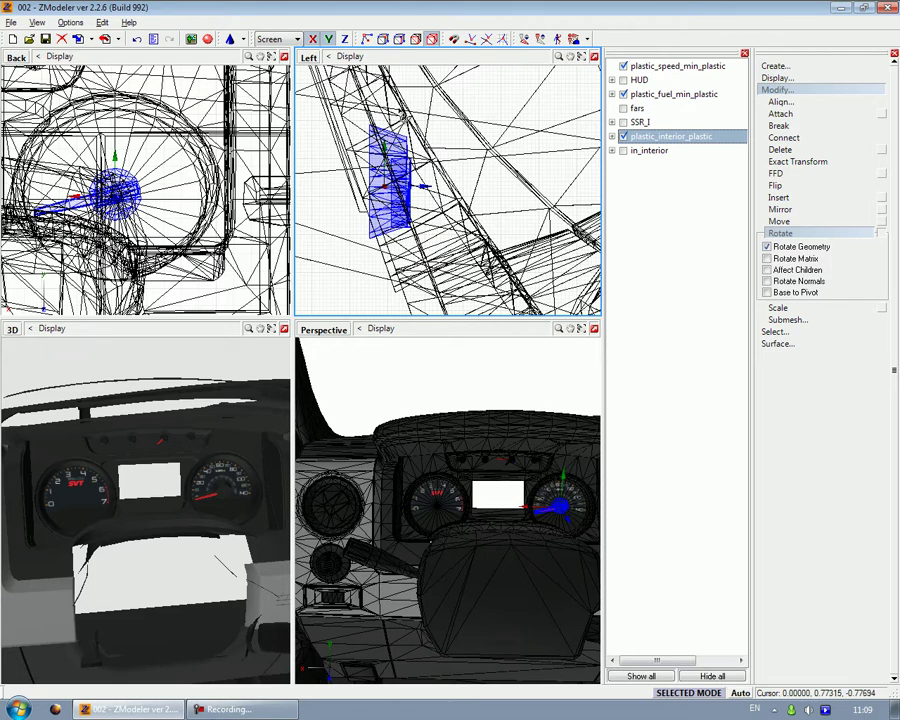
{"action": "key", "text": "ctrl+a"}
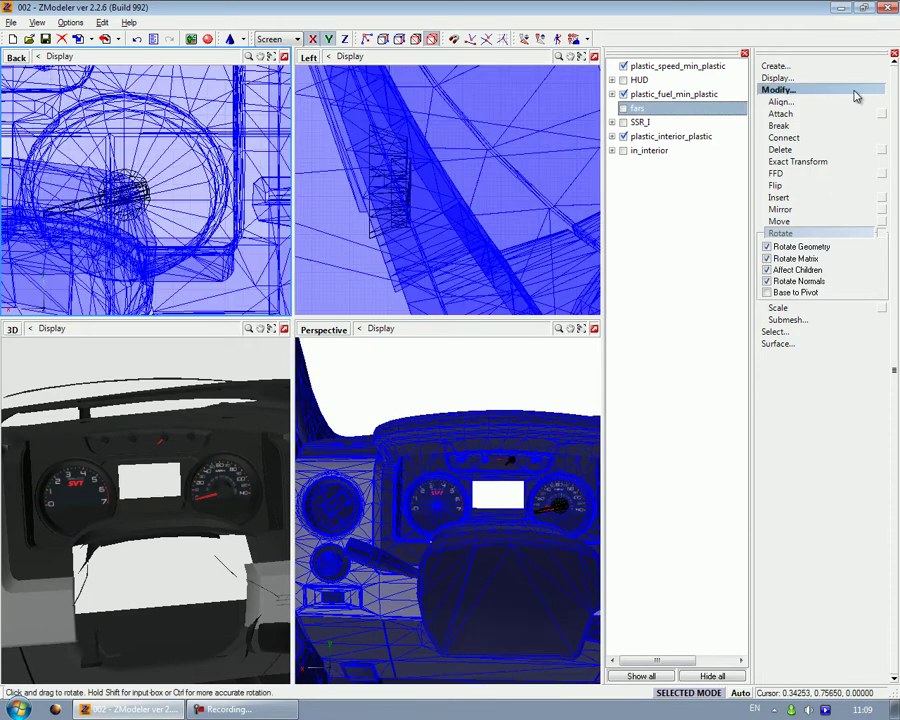
Make two copies of the plastic_speed_min_plastic needle and hide both copies
{"action": "left_click", "coordinate": [775, 65]}
{"action": "left_click", "coordinate": [777, 77]}
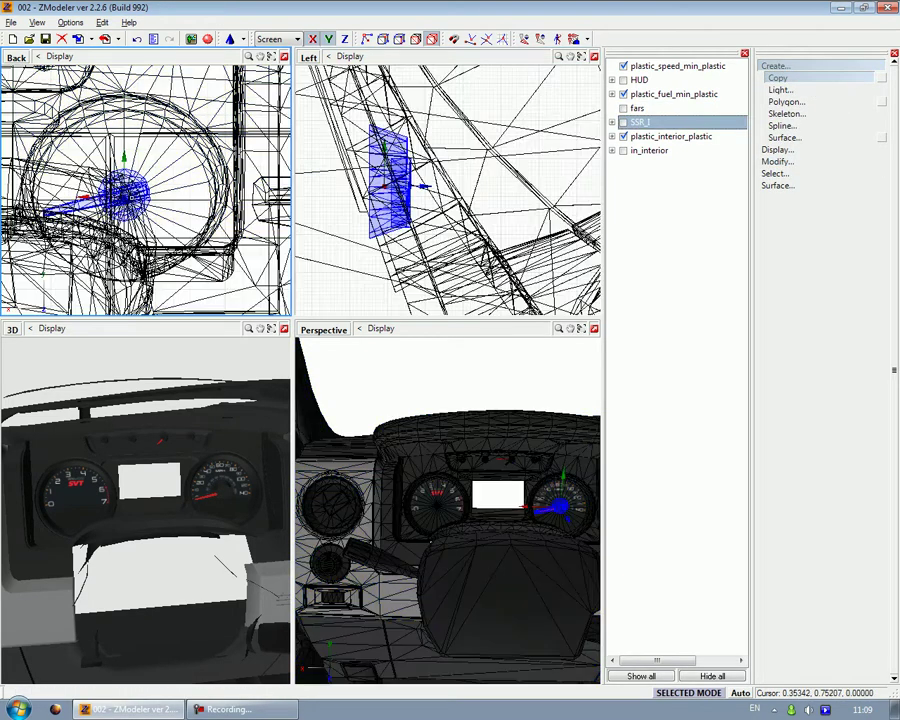
{"action": "left_click", "coordinate": [124, 194]}
{"action": "left_click", "coordinate": [428, 177]}
{"action": "left_click", "coordinate": [631, 180]}
{"action": "left_click", "coordinate": [627, 180]}
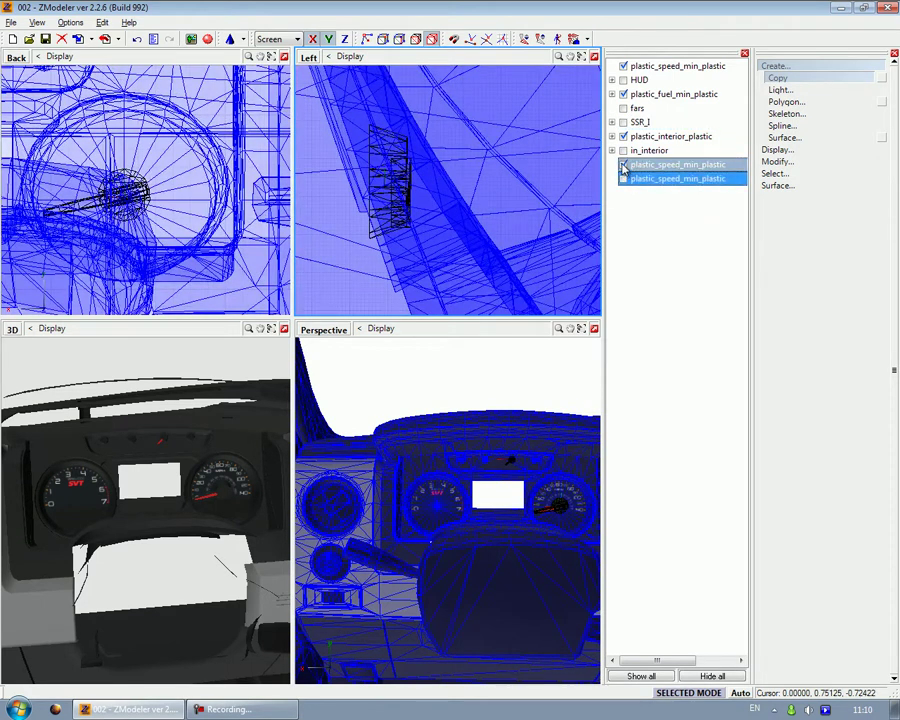
{"action": "left_click", "coordinate": [624, 166]}
Rotate the original speedometer needle in the Back view until it points straight up at 60 on the dial
{"action": "left_click", "coordinate": [776, 66]}
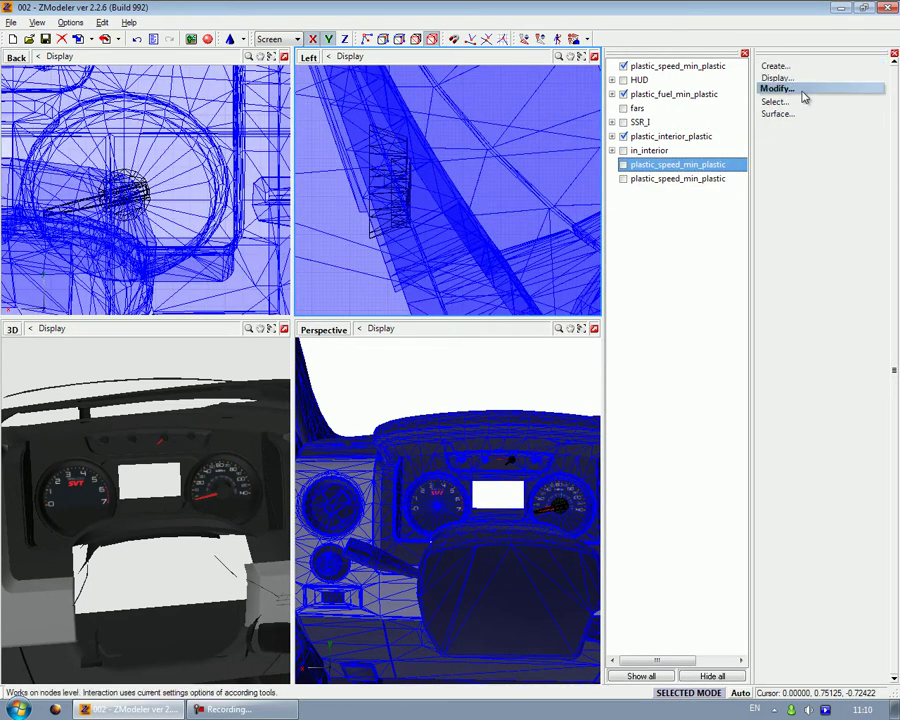
{"action": "left_click", "coordinate": [805, 89]}
{"action": "left_click", "coordinate": [781, 233]}
{"action": "middle_click_drag", "start_coordinate": [126, 196], "coordinate": [139, 195]}
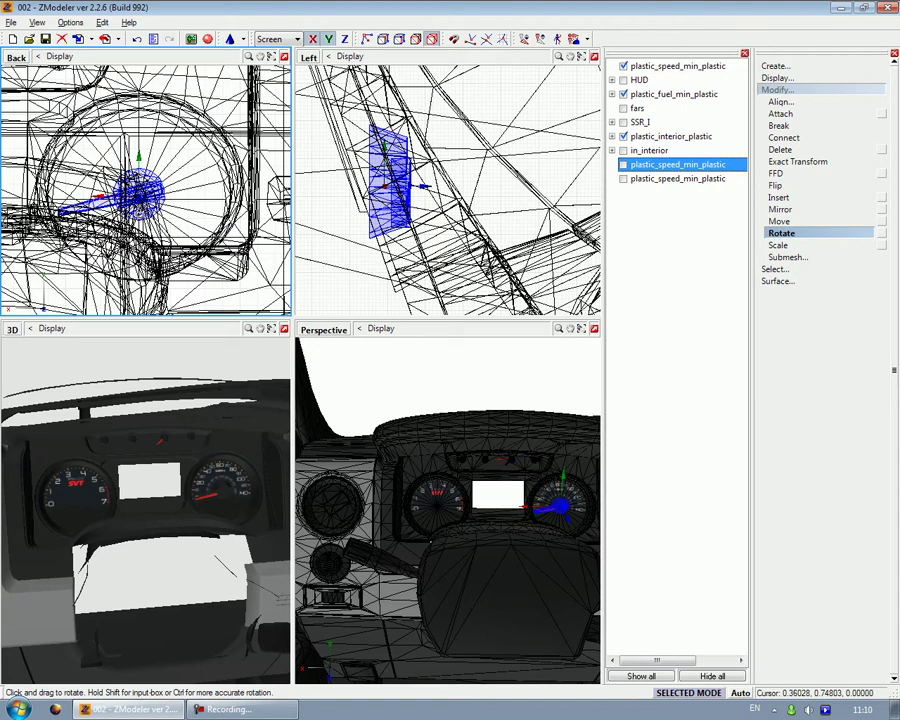
{"action": "left_click_drag", "start_coordinate": [141, 215], "coordinate": [205, 10]}
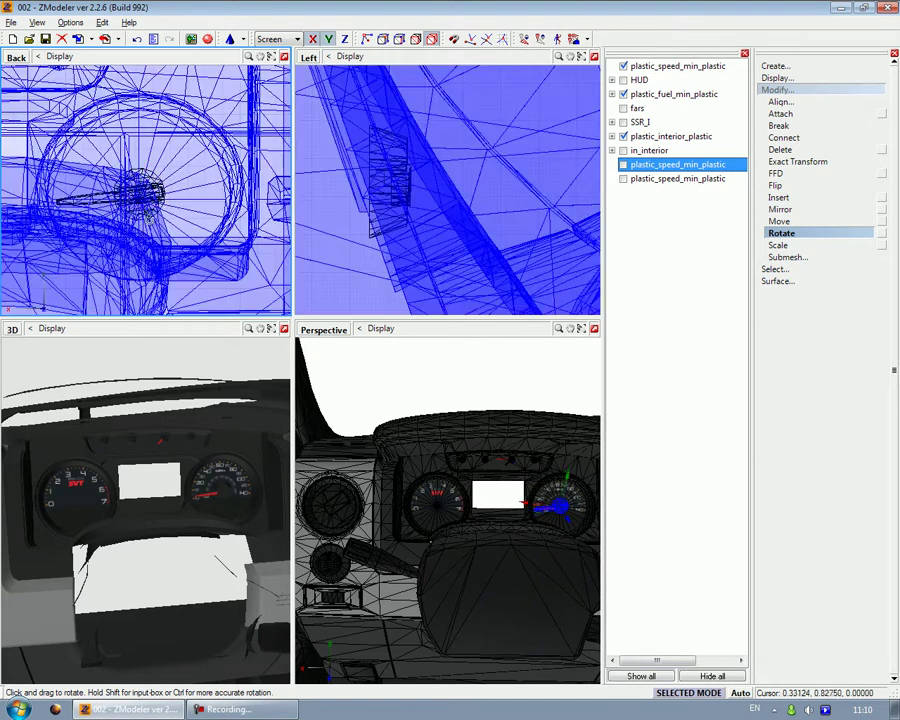
{"action": "left_click_drag", "start_coordinate": [154, 185], "coordinate": [195, 116]}
{"action": "left_click_drag", "start_coordinate": [150, 196], "coordinate": [188, 118]}
{"action": "scroll", "coordinate": [146, 205], "scroll_direction": "down", "scroll_amount": 4}
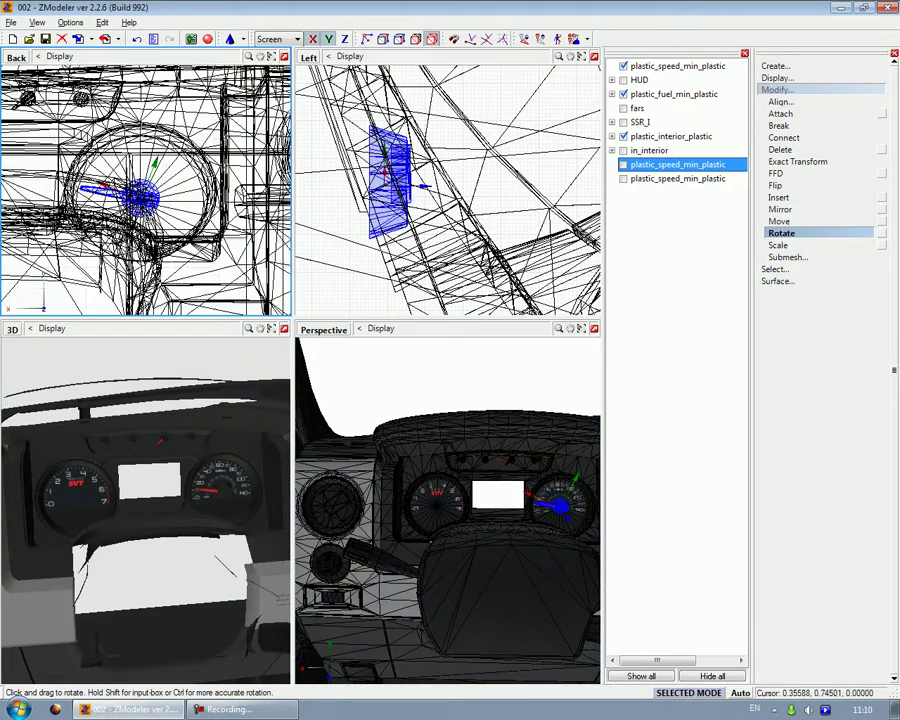
{"action": "mouse_move", "coordinate": [145, 205]}
{"action": "left_mouse_down"}
{"action": "mouse_move", "coordinate": [187, 142]}
{"action": "mouse_move", "coordinate": [176, 184]}
{"action": "mouse_move", "coordinate": [184, 172]}
{"action": "mouse_move", "coordinate": [160, 195]}
{"action": "left_mouse_up"}
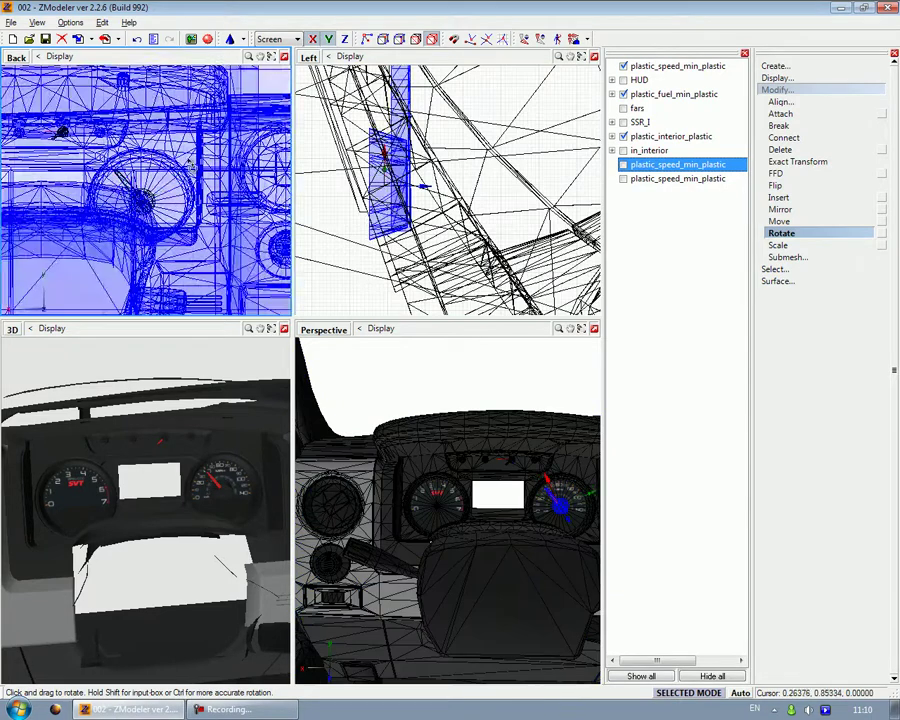
{"action": "middle_click_drag", "start_coordinate": [150, 602], "coordinate": [198, 608]}
{"action": "left_click_drag", "start_coordinate": [213, 608], "coordinate": [94, 554]}
{"action": "left_click", "coordinate": [120, 180]}
{"action": "left_click_drag", "start_coordinate": [162, 168], "coordinate": [194, 79]}
{"action": "left_click_drag", "start_coordinate": [163, 171], "coordinate": [200, 47]}
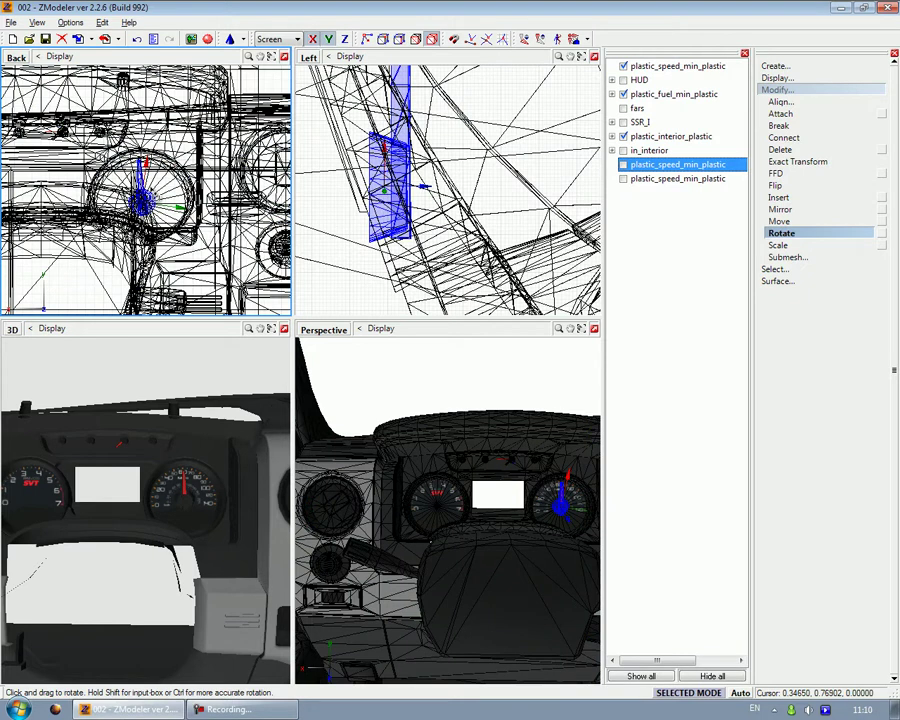
{"action": "scroll", "coordinate": [217, 506], "scroll_direction": "up", "scroll_amount": 2}
{"action": "middle_click_drag", "start_coordinate": [195, 492], "coordinate": [182, 449]}
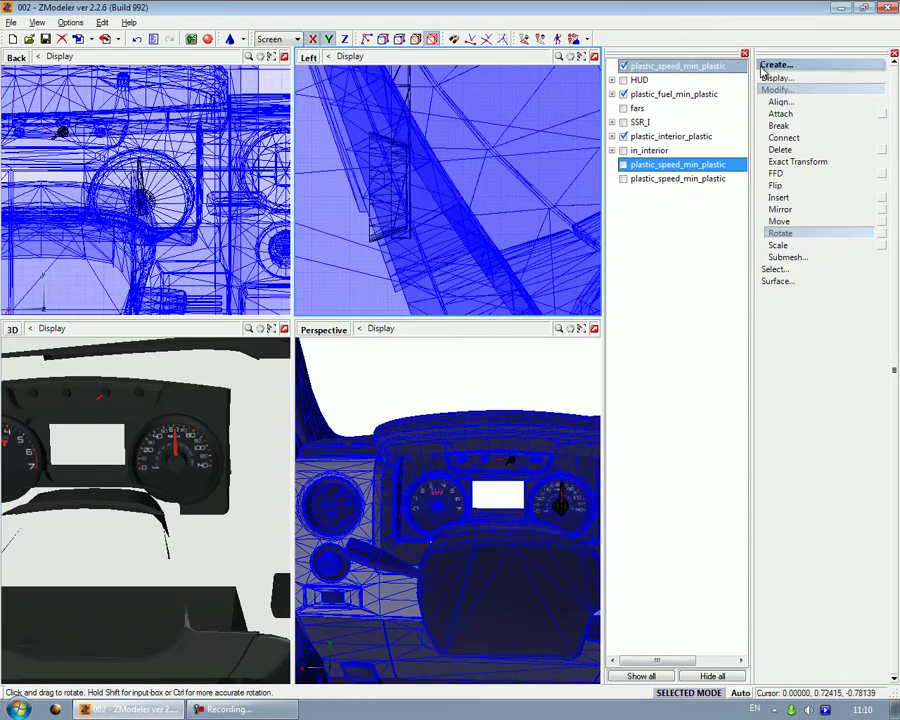
Show both needle copies, make them children of the upright plastic_speed_min_plastic needle, and collapse it
{"action": "left_click", "coordinate": [623, 164]}
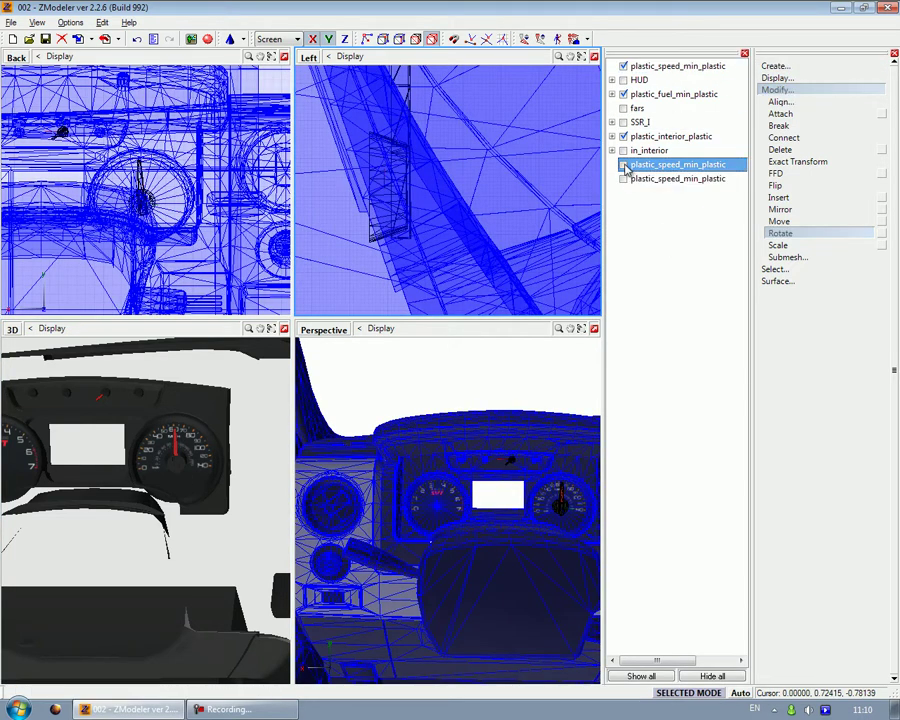
{"action": "left_click", "coordinate": [623, 178]}
{"action": "left_click_drag", "start_coordinate": [641, 173], "coordinate": [652, 70]}
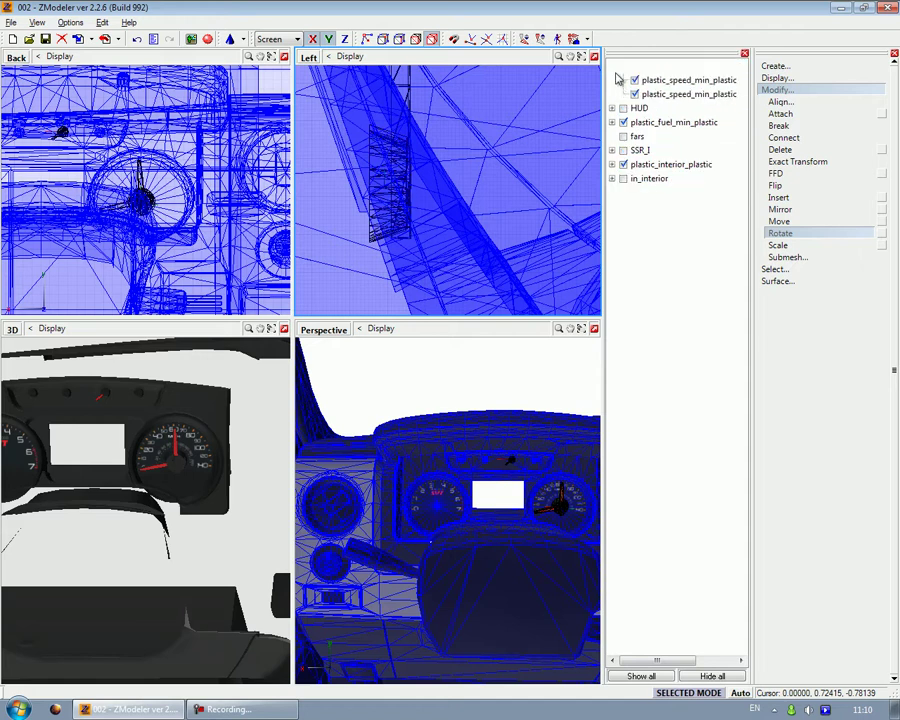
{"action": "left_click", "coordinate": [612, 66]}
Rotate the needle together with its children in the Left view to match the tilt of the dashboard dial
{"action": "scroll", "coordinate": [407, 207], "scroll_direction": "up", "scroll_amount": 1}
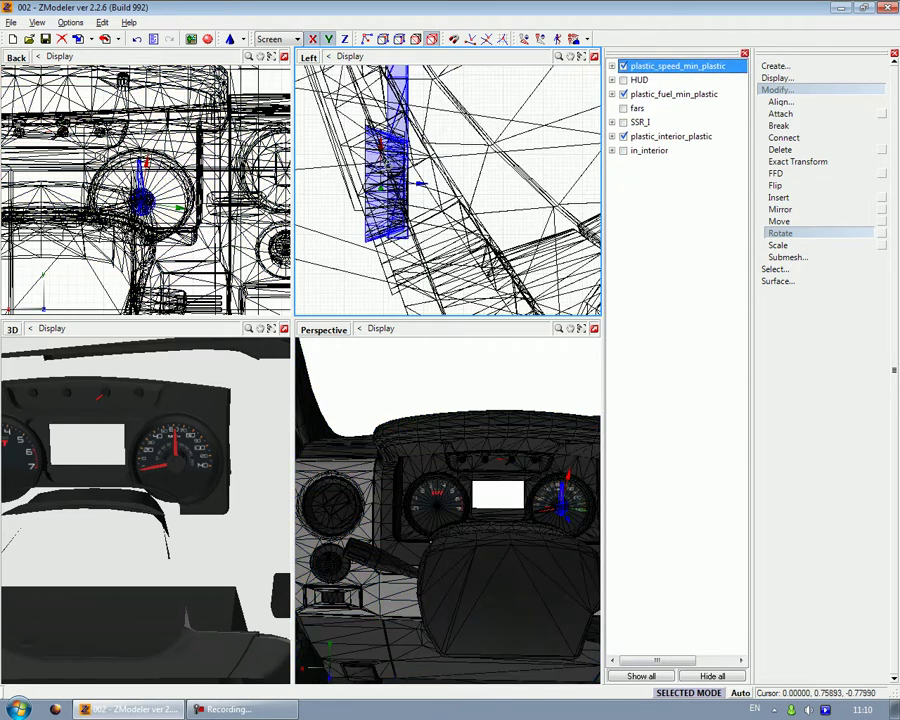
{"action": "left_click_drag", "start_coordinate": [383, 172], "coordinate": [465, 717]}
{"action": "left_click_drag", "start_coordinate": [405, 500], "coordinate": [424, 716]}
{"action": "left_click_drag", "start_coordinate": [378, 182], "coordinate": [398, 275]}
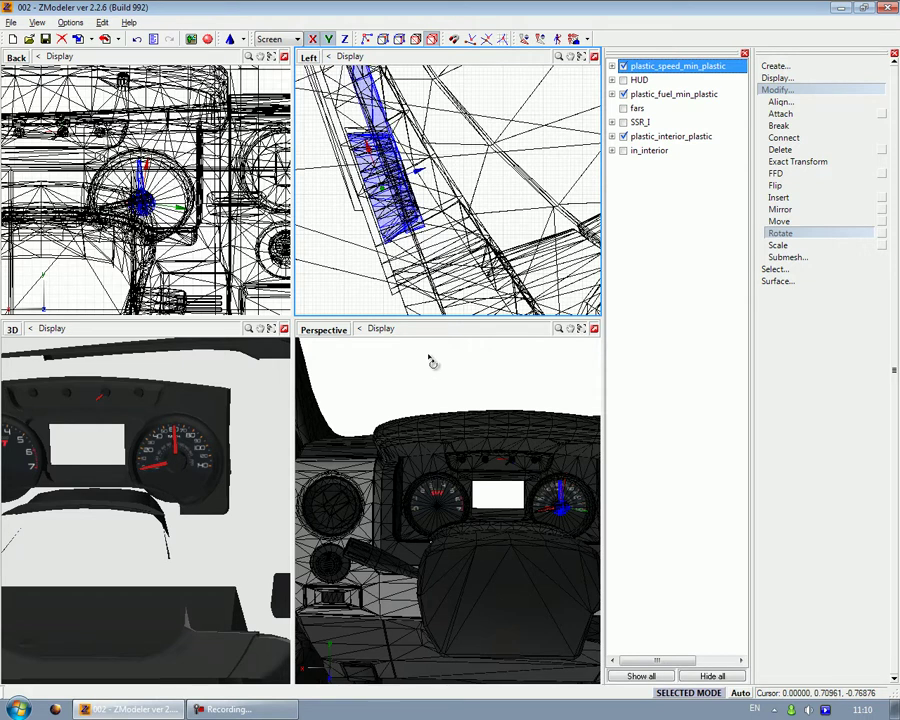
Rename the first child needle ND_SPD_1, reusing the name found under D_ND_SPD in the HUD node
{"action": "left_click", "coordinate": [612, 66]}
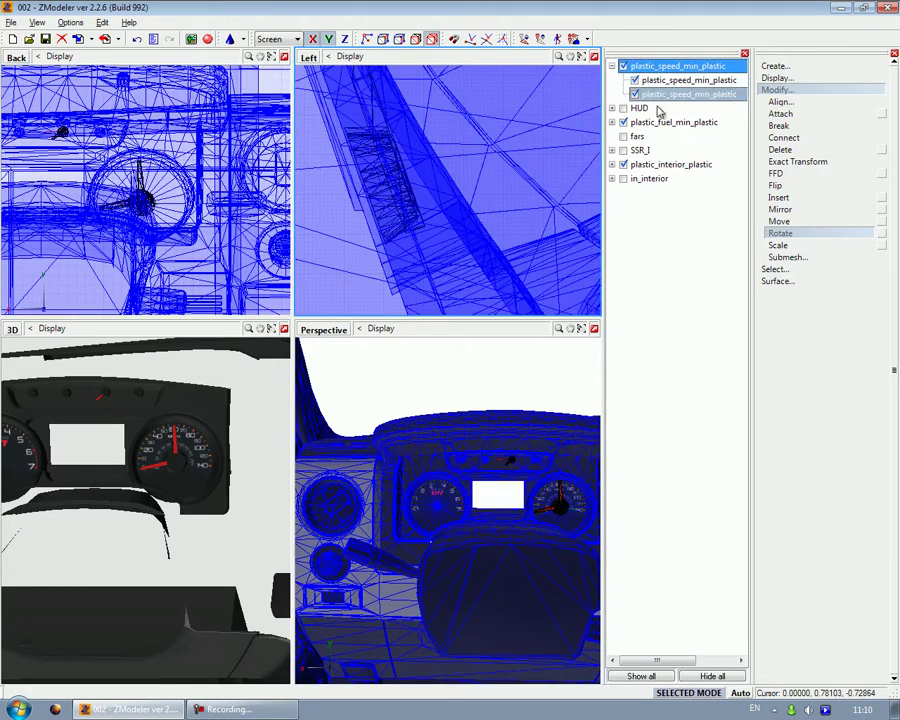
{"action": "left_click", "coordinate": [788, 89]}
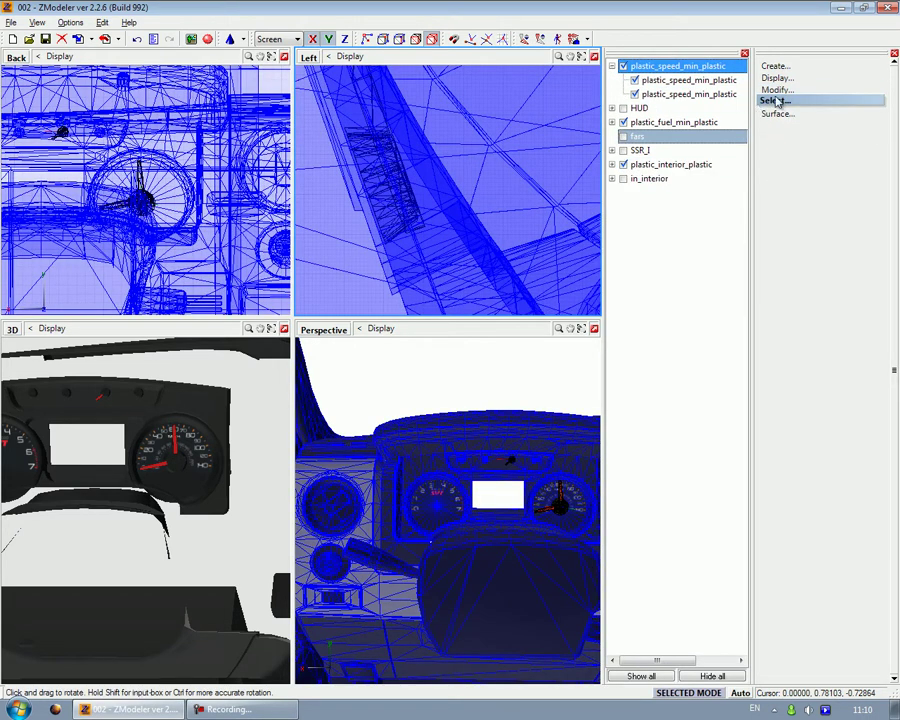
{"action": "left_click", "coordinate": [612, 108]}
{"action": "left_click", "coordinate": [623, 136]}
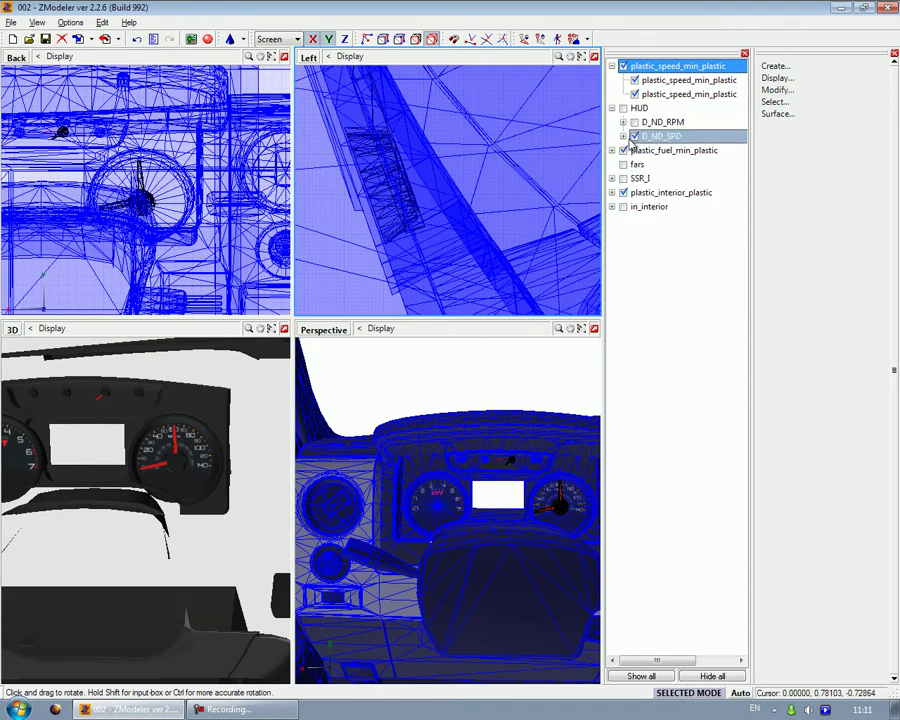
{"action": "left_click", "coordinate": [700, 150]}
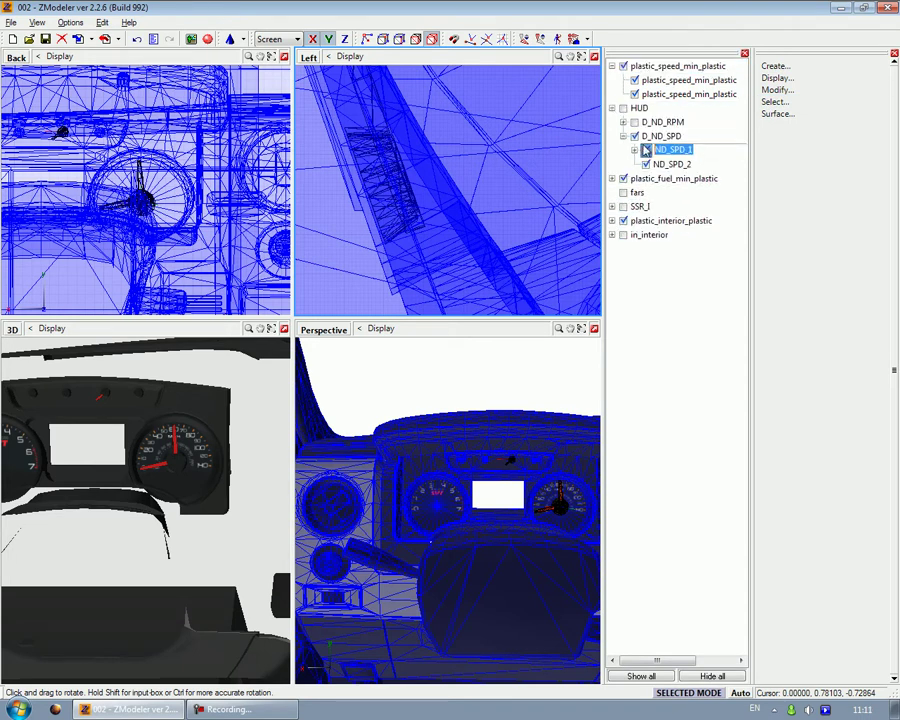
{"action": "left_click", "coordinate": [700, 82]}
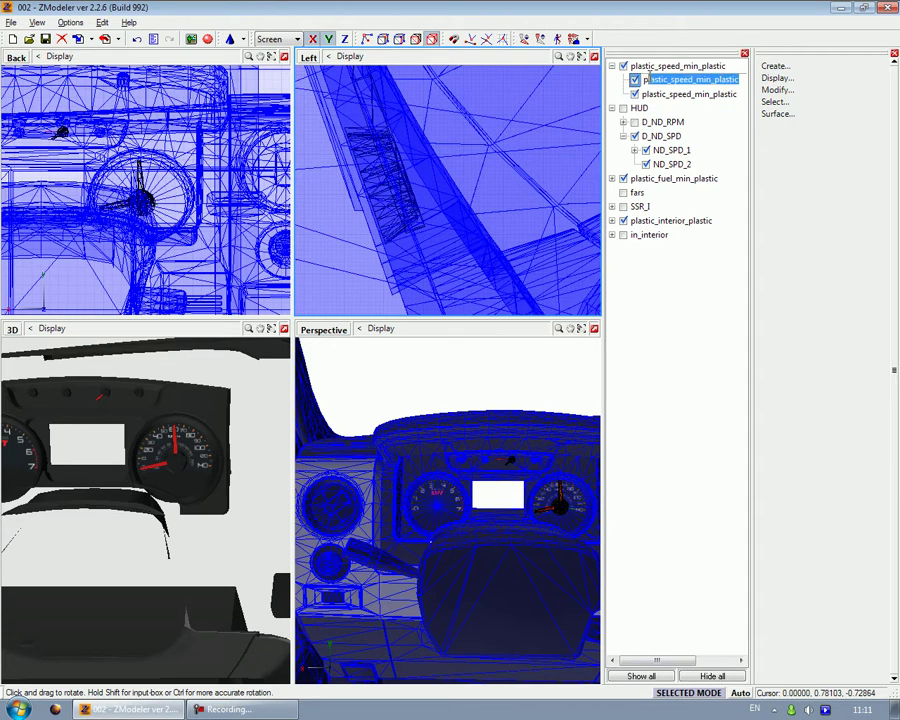
{"action": "type", "text": "ND_SPD_1"}
{"action": "key", "text": "Return"}
Rename the second child needle ND_SPD, matching the node nested under the HUD's ND_SPD_1
{"action": "left_click", "coordinate": [634, 150]}
{"action": "left_click", "coordinate": [704, 165]}
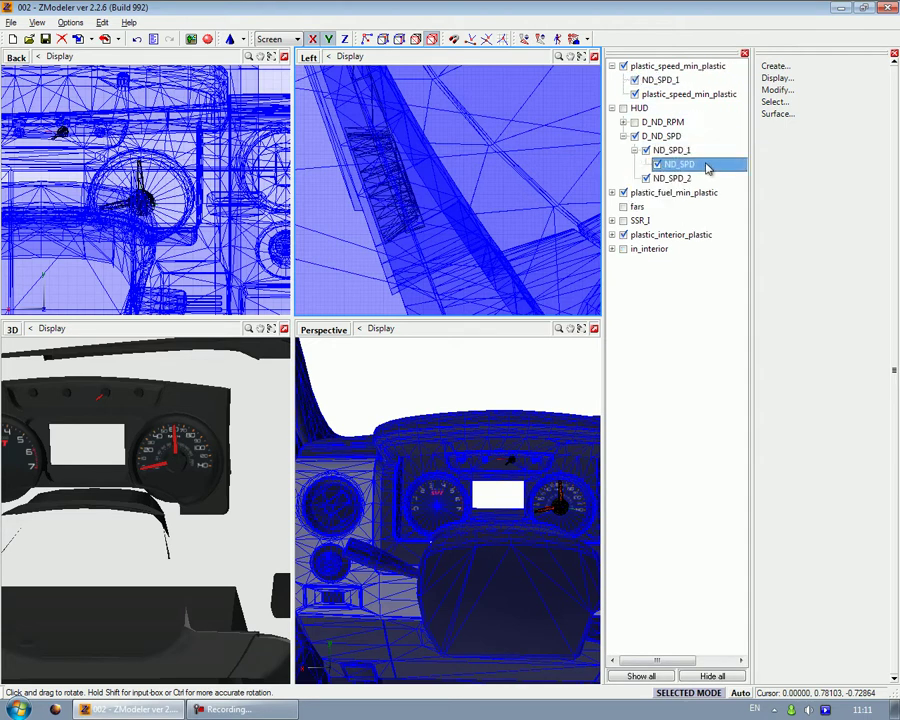
{"action": "left_click", "coordinate": [712, 94]}
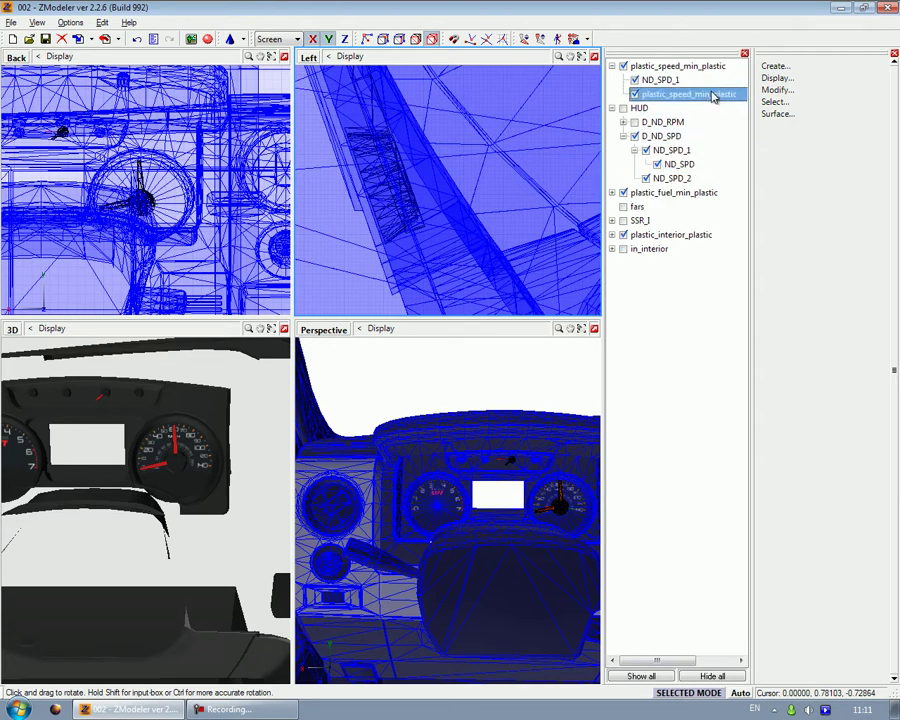
{"action": "type", "text": "ND_SPD"}
{"action": "key", "text": "Return"}
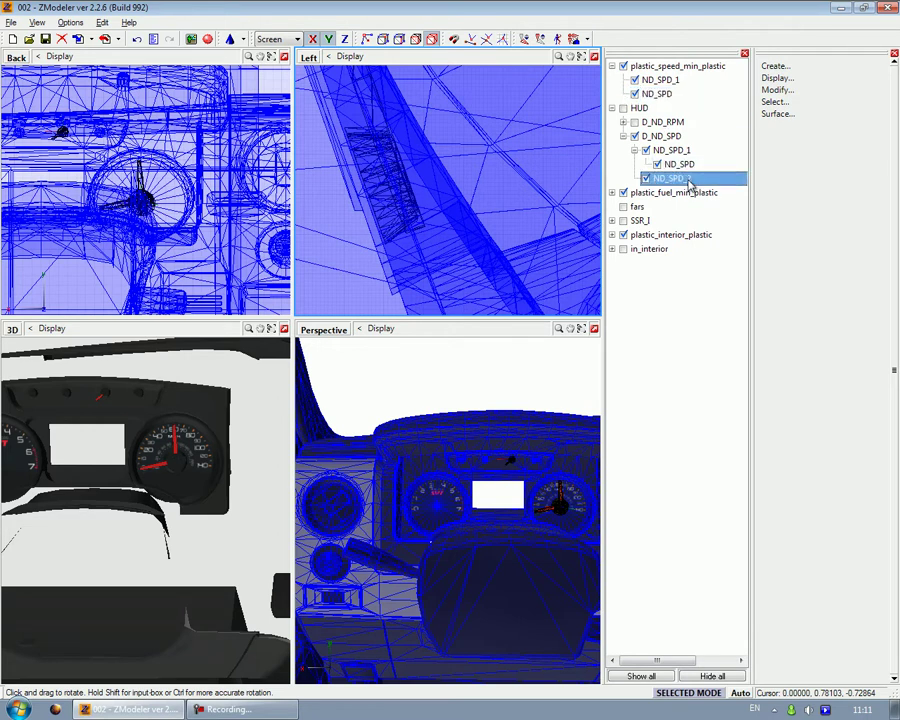
Rename the parent needle ND_SPD_2 and move its children ND_SPD_1 and ND_SPD out to the top level
{"action": "left_click", "coordinate": [708, 66]}
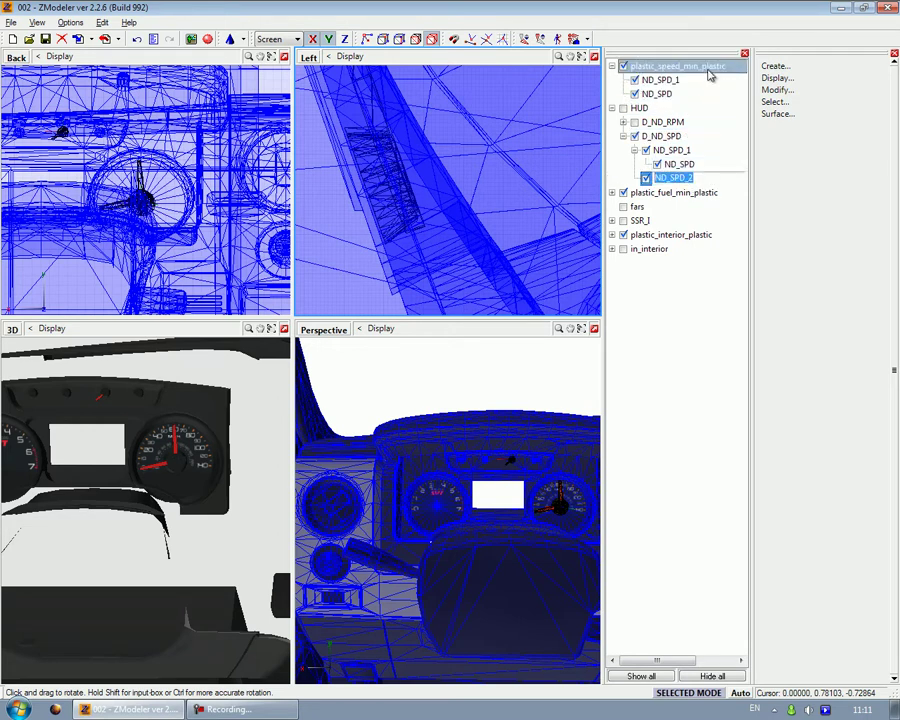
{"action": "double_click", "coordinate": [708, 67]}
{"action": "type", "text": "ND_SPD_2"}
{"action": "left_click", "coordinate": [682, 78]}
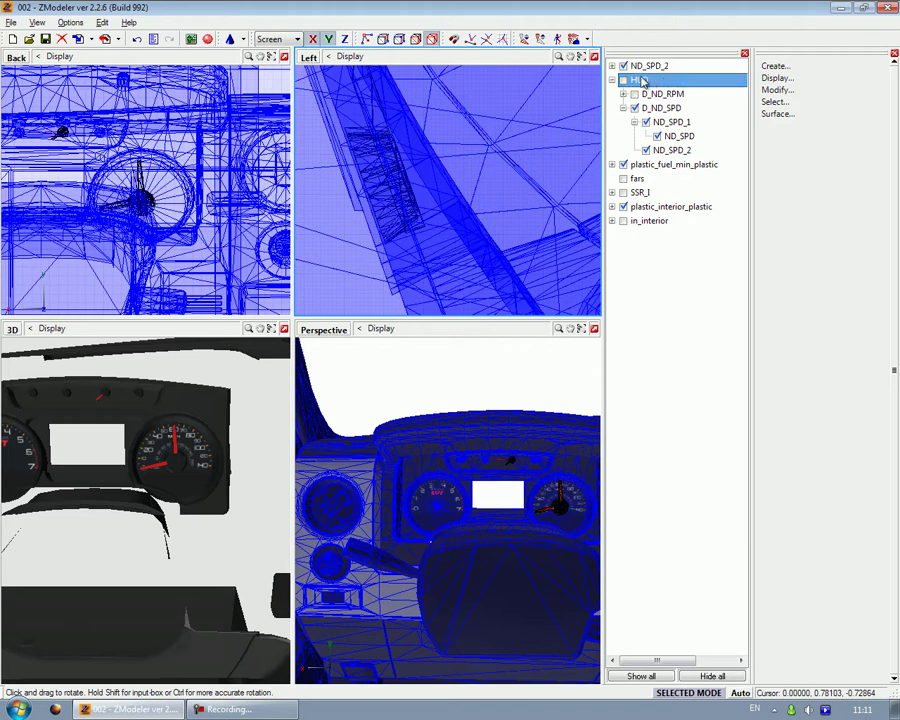
{"action": "left_click", "coordinate": [612, 66]}
{"action": "mouse_move", "coordinate": [652, 78]}
{"action": "left_mouse_down"}
{"action": "mouse_move", "coordinate": [650, 66]}
{"action": "mouse_move", "coordinate": [645, 80]}
{"action": "mouse_move", "coordinate": [658, 90]}
{"action": "mouse_move", "coordinate": [650, 80]}
{"action": "left_mouse_up"}
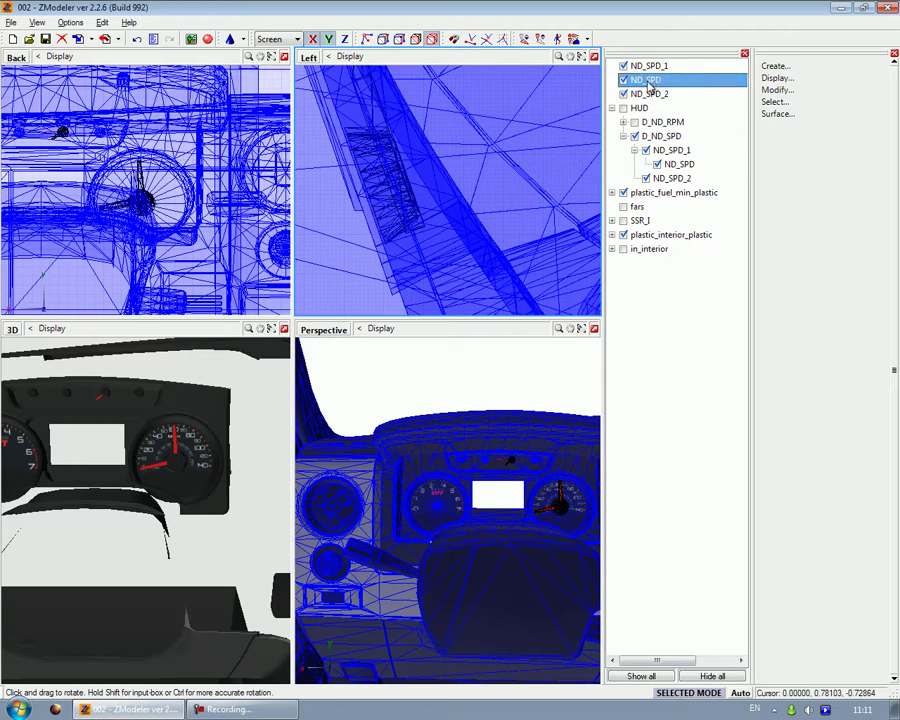
Convert the top-level ND_SPD_2 and ND_SPD_1 nodes to dummies and make the ND_SPD needle a child of ND_SPD_1
{"action": "left_click", "coordinate": [650, 93]}
{"action": "right_click", "coordinate": [651, 95]}
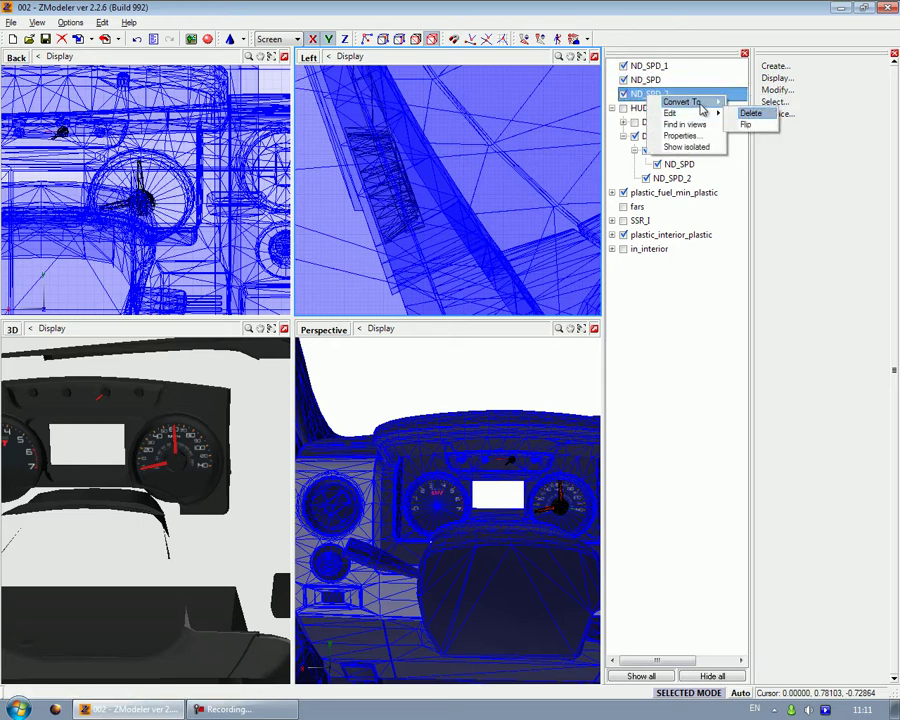
{"action": "left_click", "coordinate": [751, 114]}
{"action": "left_click", "coordinate": [640, 65]}
{"action": "right_click", "coordinate": [650, 66]}
{"action": "left_click", "coordinate": [750, 87]}
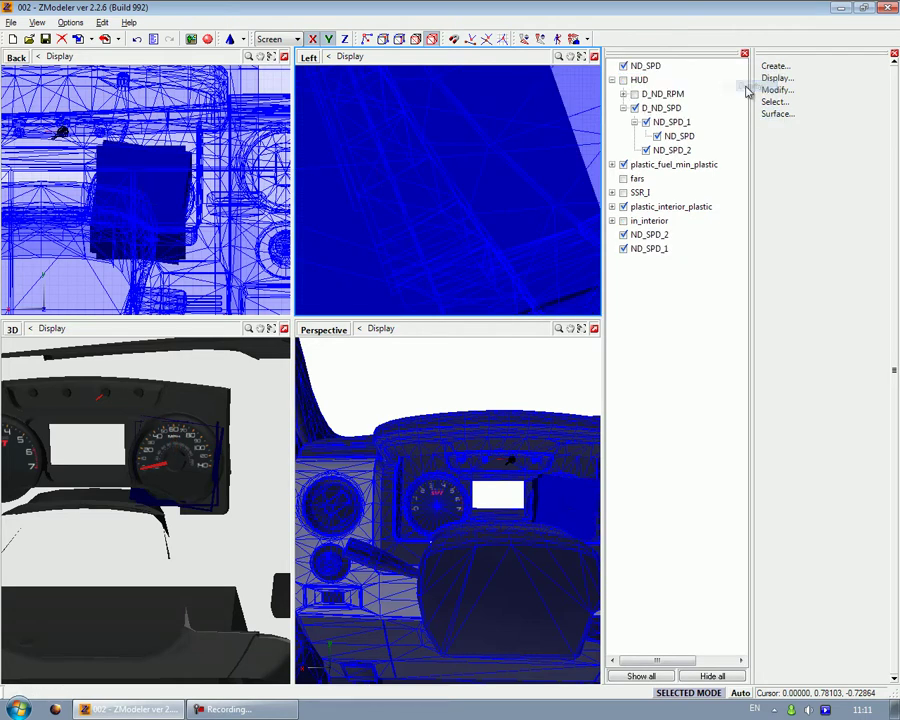
{"action": "left_click_drag", "start_coordinate": [638, 68], "coordinate": [668, 254]}
Open the properties of the new ND_SPD_2 dummy and set its color to green (0,128,0)
{"action": "left_click", "coordinate": [650, 220]}
{"action": "right_click", "coordinate": [660, 222]}
{"action": "left_click", "coordinate": [674, 255]}
{"action": "left_click", "coordinate": [345, 237]}
{"action": "left_click", "coordinate": [340, 240]}
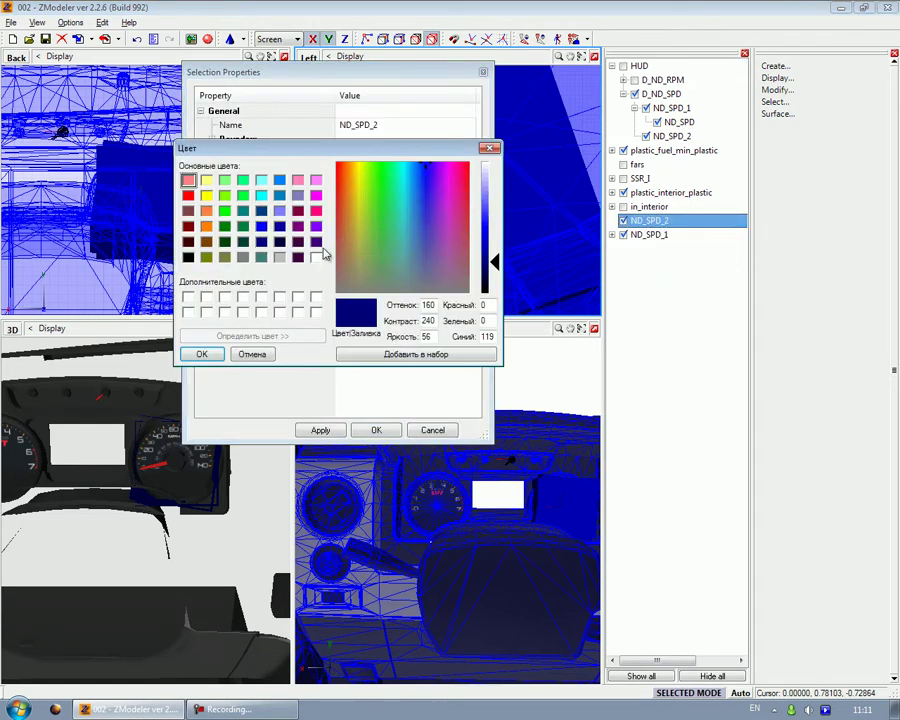
{"action": "left_click", "coordinate": [226, 235]}
{"action": "left_click", "coordinate": [201, 354]}
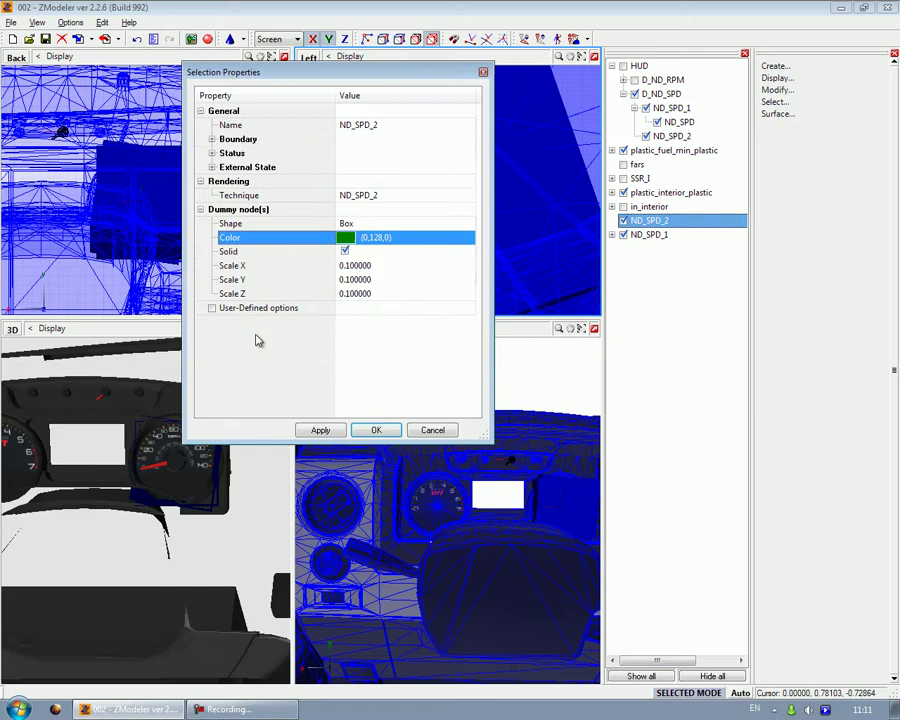
Set the ND_SPD_2 dummy's scale to 0.03 on all three axes and its color to magenta (255,0,255), and apply
{"action": "left_click", "coordinate": [359, 266]}
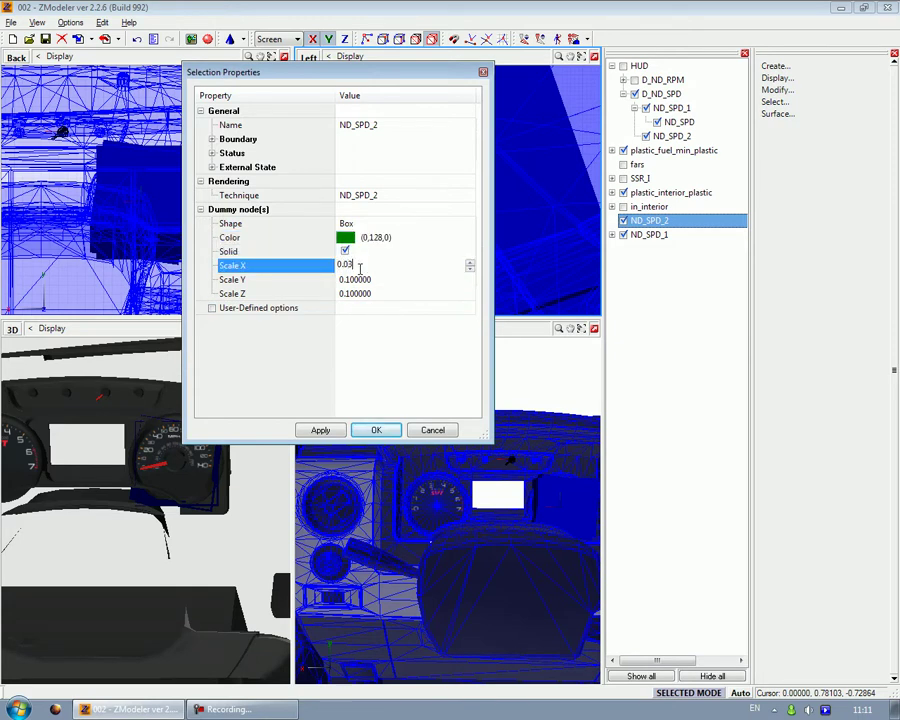
{"action": "left_click", "coordinate": [364, 280]}
{"action": "type", "text": "0.10"}
{"action": "left_click", "coordinate": [372, 294]}
{"action": "type", "text": "0.03"}
{"action": "left_click", "coordinate": [340, 238]}
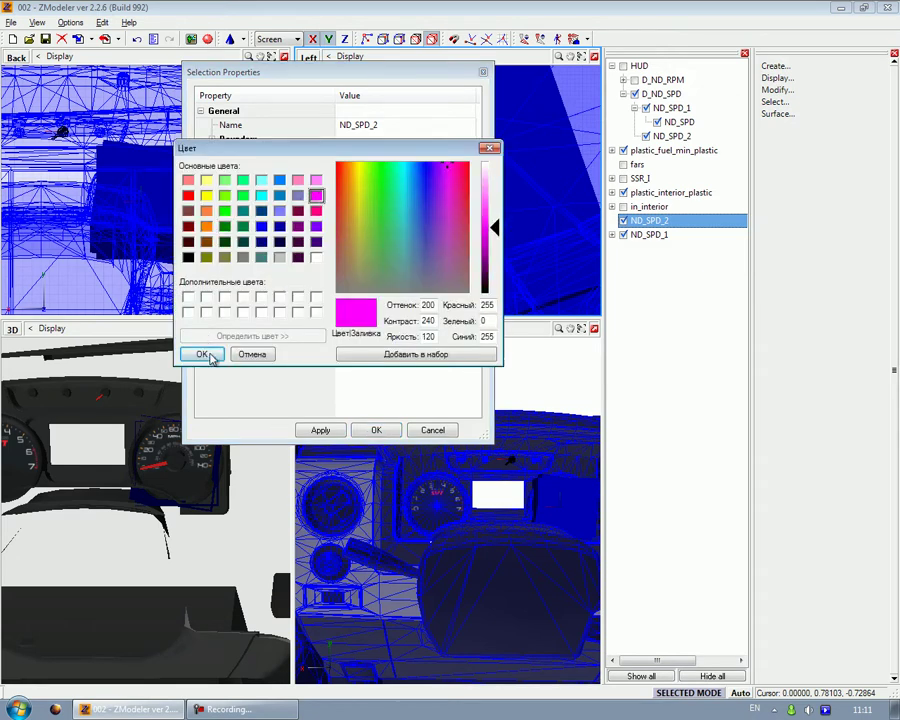
{"action": "left_click", "coordinate": [206, 353]}
{"action": "left_click", "coordinate": [318, 431]}
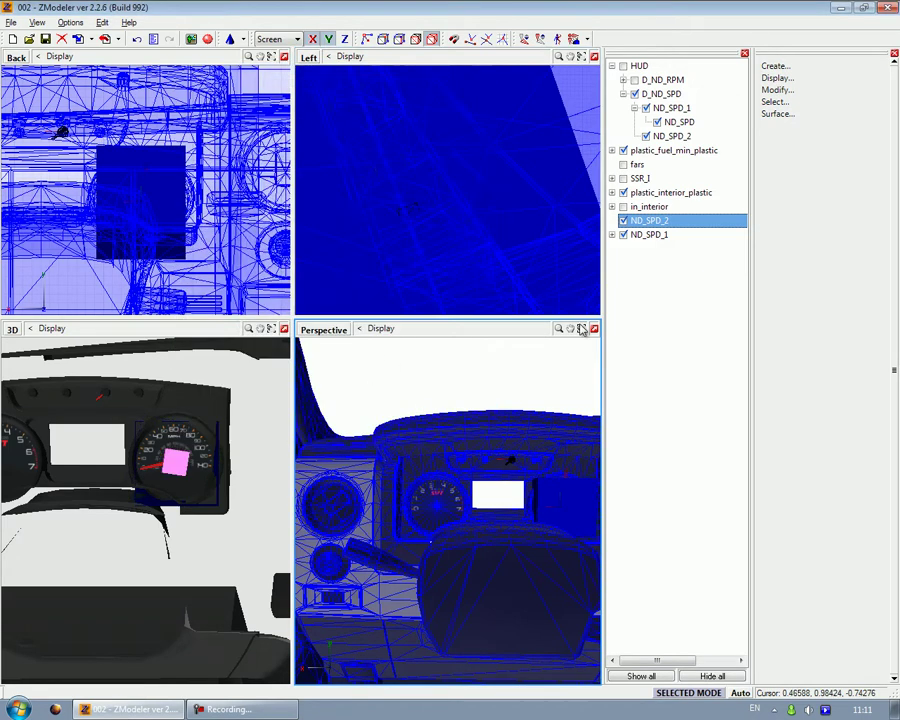
Set the top-level ND_SPD_1 dummy's color to magenta (255,0,255) and its scale to 0.03 on all three axes
{"action": "right_click", "coordinate": [646, 235]}
{"action": "left_click", "coordinate": [676, 275]}
{"action": "left_click", "coordinate": [346, 237]}
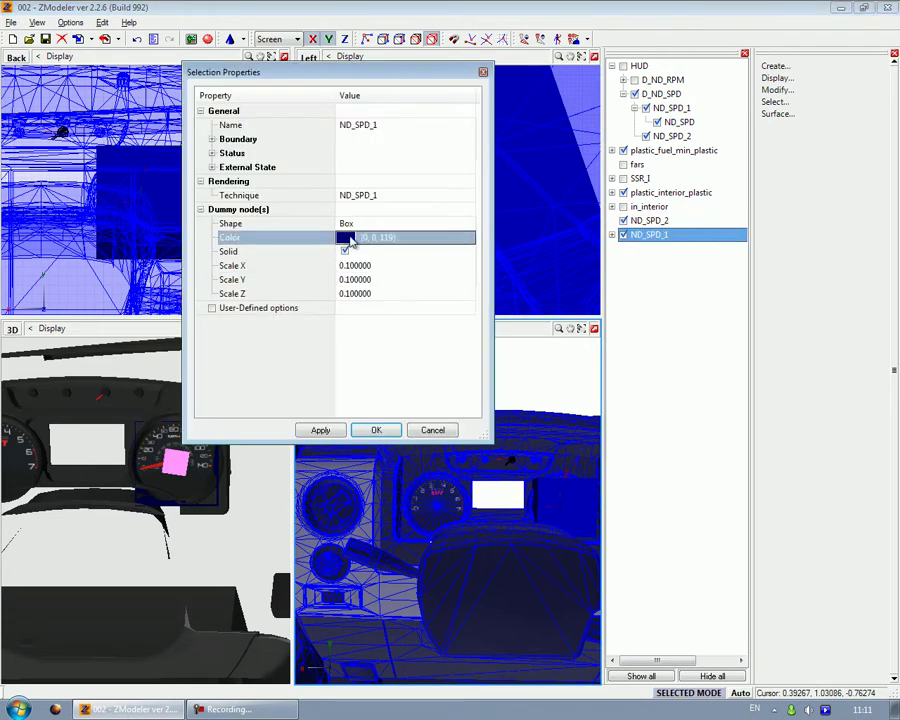
{"action": "left_click", "coordinate": [318, 201]}
{"action": "left_click", "coordinate": [201, 353]}
{"action": "left_click", "coordinate": [368, 265]}
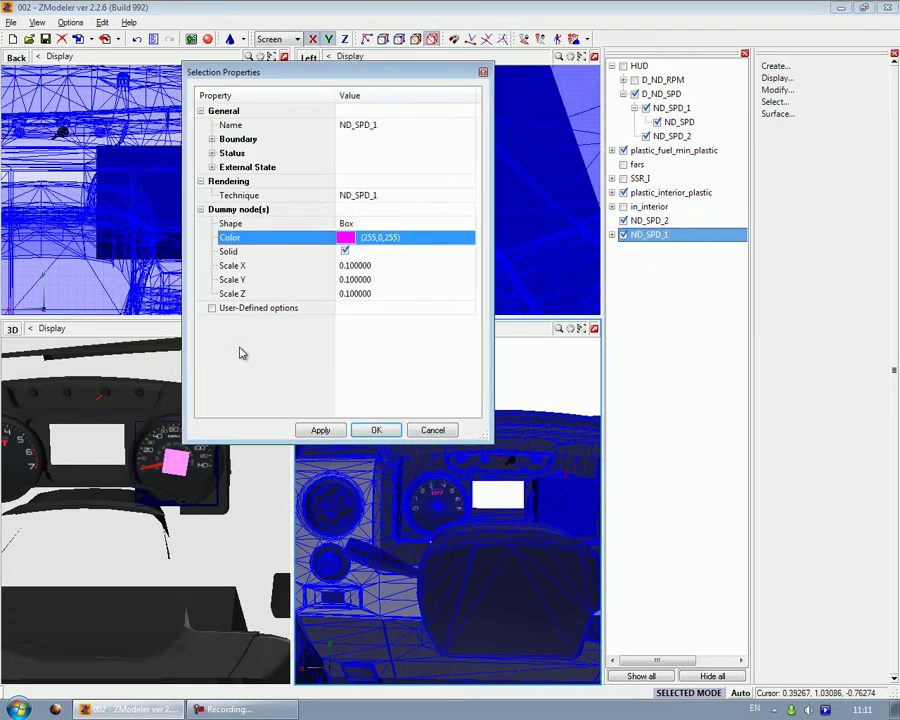
{"action": "left_click", "coordinate": [368, 279]}
{"action": "type", "text": "0.10"}
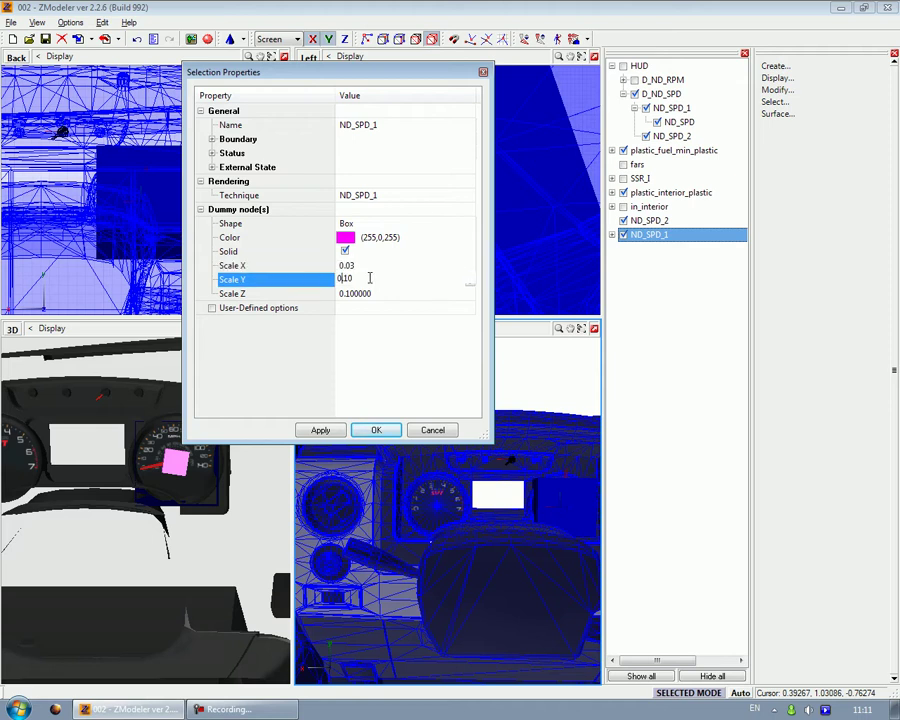
{"action": "left_click", "coordinate": [381, 292]}
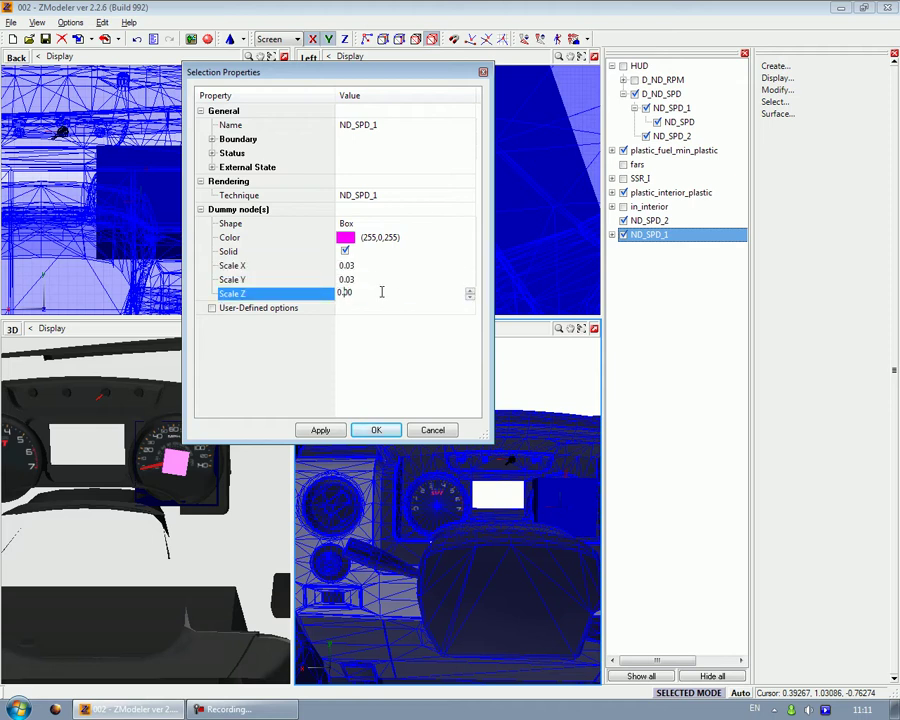
{"action": "left_click", "coordinate": [363, 432]}
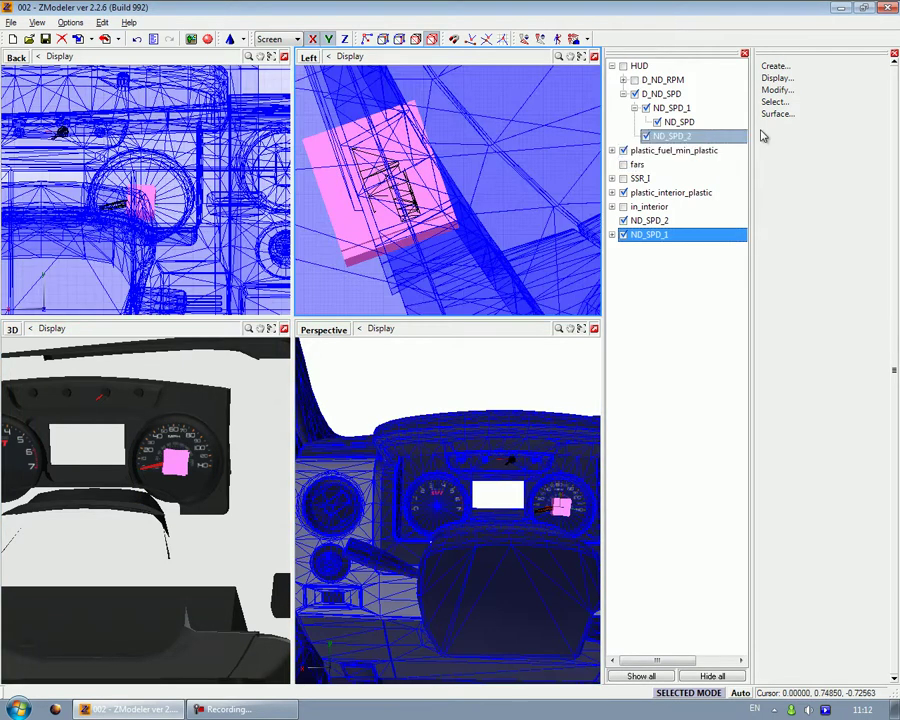
Show the HUD node and delete the old ND_SPD_1 and ND_SPD_2 nodes from the D_ND_SPD group
{"action": "left_click", "coordinate": [778, 89]}
{"action": "left_click", "coordinate": [778, 221]}
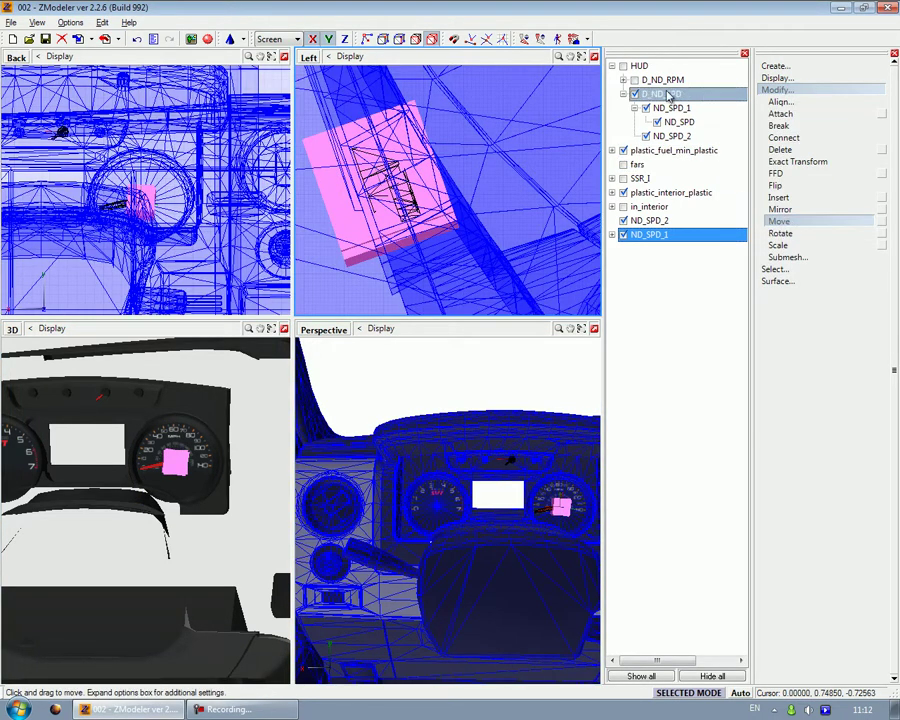
{"action": "left_click", "coordinate": [624, 67]}
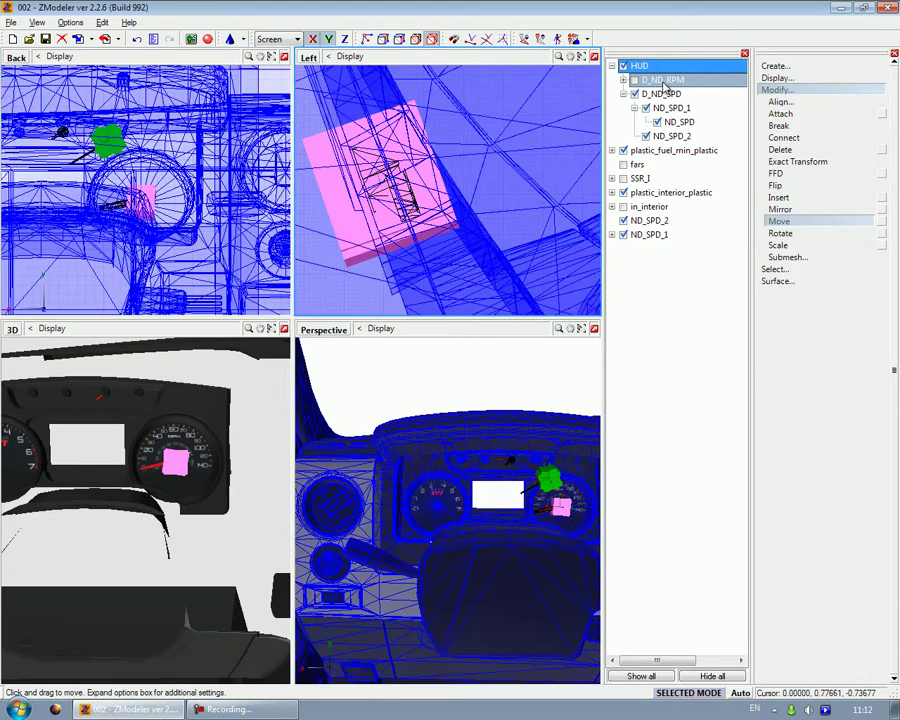
{"action": "right_click", "coordinate": [662, 109]}
{"action": "mouse_move", "coordinate": [690, 115]}
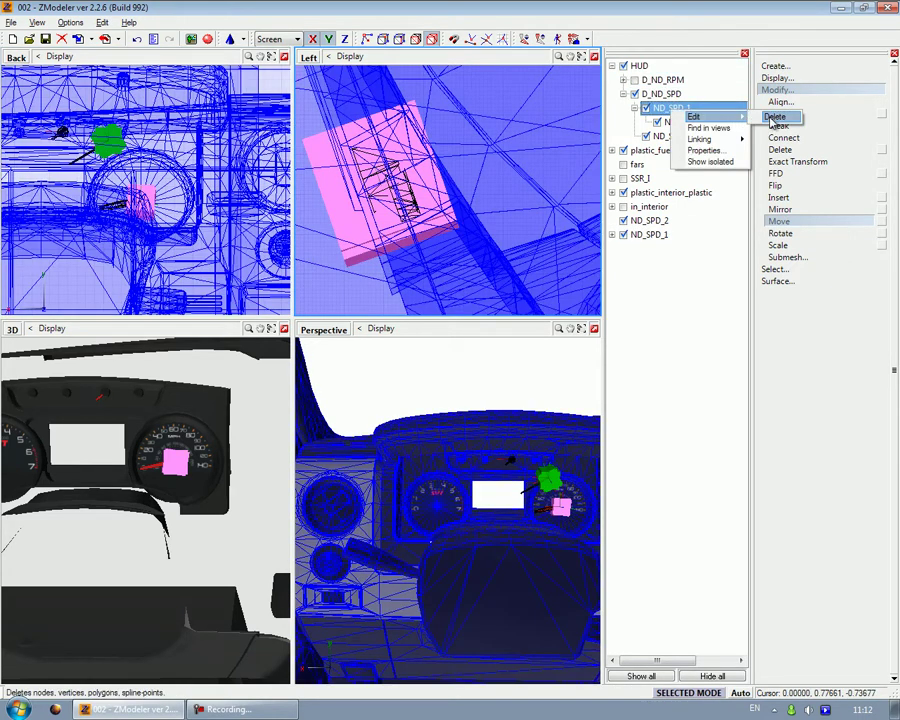
{"action": "left_click", "coordinate": [770, 117]}
{"action": "right_click", "coordinate": [668, 108]}
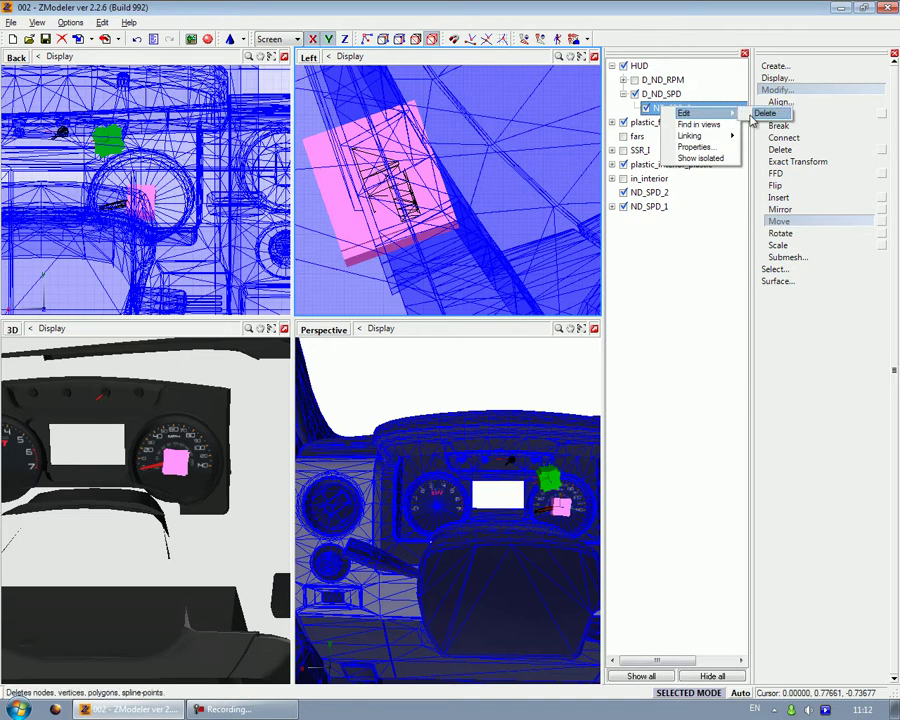
{"action": "left_click", "coordinate": [770, 113]}
Move the green D_ND_SPD dummy onto the needle's pivot at the centre of the speedometer in the back and side views
{"action": "left_click_drag", "start_coordinate": [112, 144], "coordinate": [144, 200]}
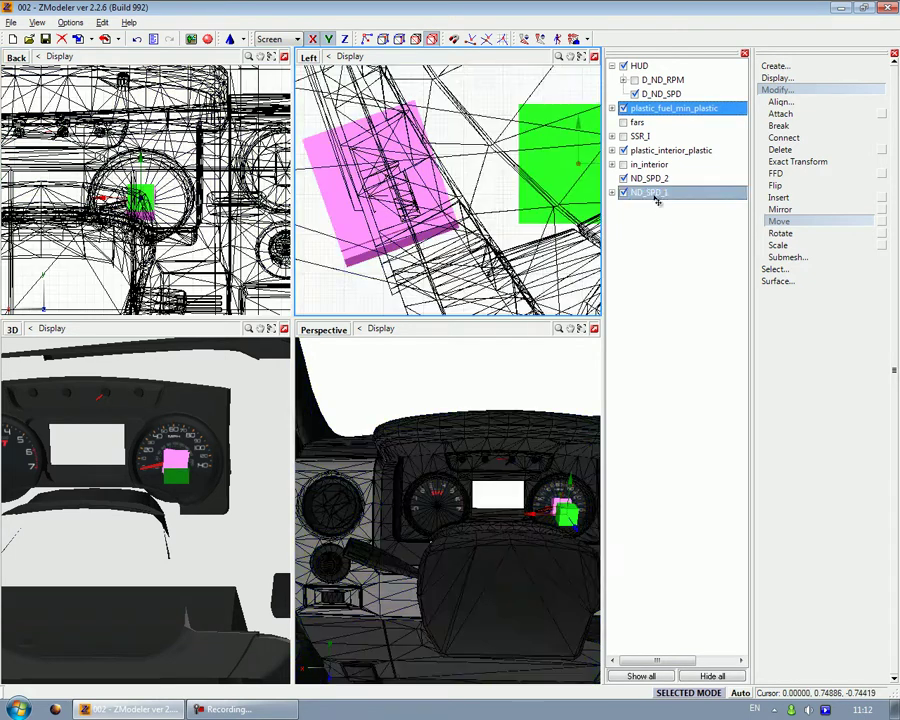
{"action": "left_click_drag", "start_coordinate": [570, 179], "coordinate": [376, 199]}
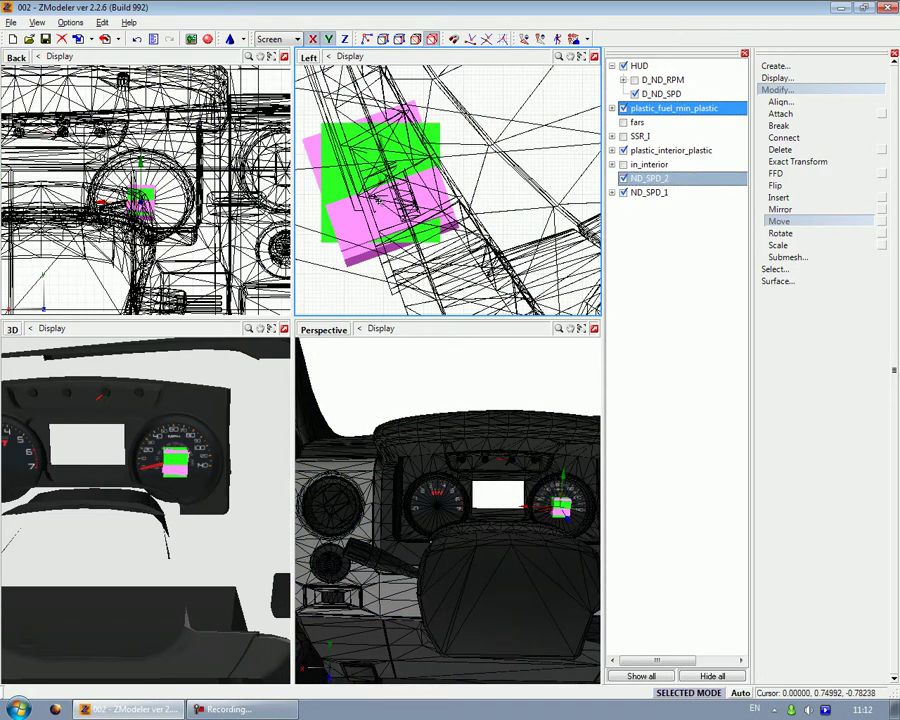
{"action": "left_click", "coordinate": [284, 328]}
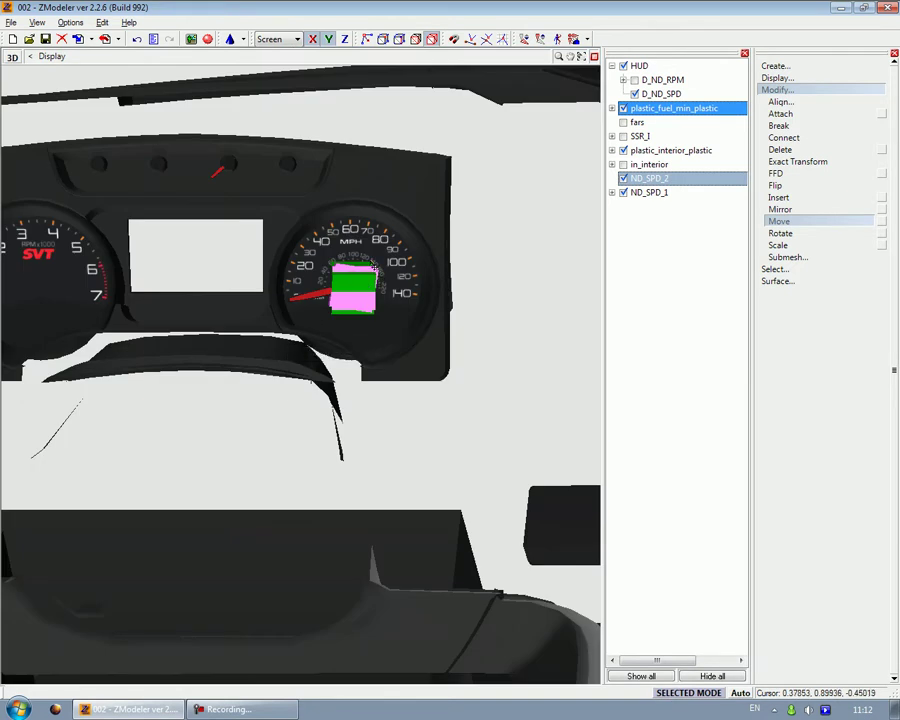
Make the top-level ND_SPD_2 and ND_SPD_1 dummies children of D_ND_SPD
{"action": "left_click_drag", "start_coordinate": [645, 177], "coordinate": [662, 94]}
{"action": "left_click", "coordinate": [650, 194]}
{"action": "left_click_drag", "start_coordinate": [650, 194], "coordinate": [646, 104]}
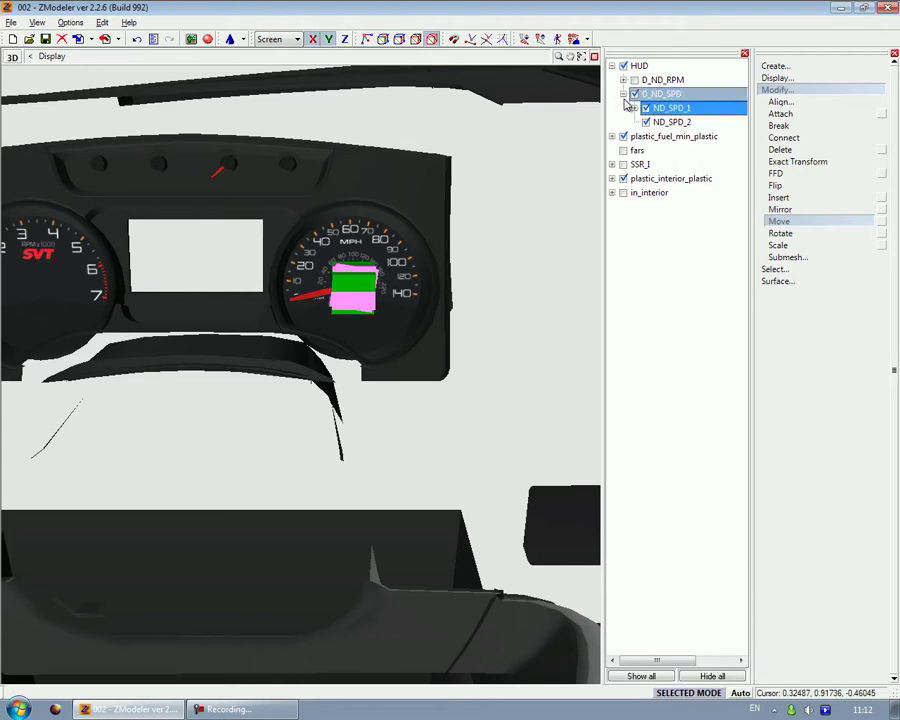
Collapse the D_ND_SPD group and make both the D_ND_RPM and D_ND_SPD groups visible under HUD
{"action": "left_click", "coordinate": [623, 93]}
{"action": "left_click", "coordinate": [660, 80]}
{"action": "left_click", "coordinate": [634, 80]}
{"action": "left_click", "coordinate": [634, 80]}
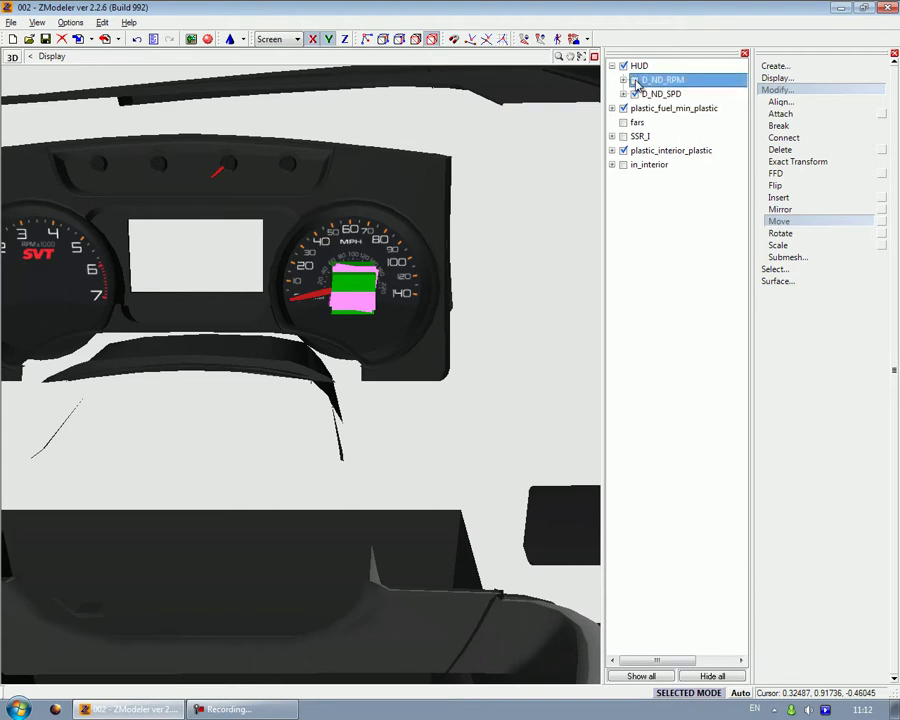
{"action": "left_click", "coordinate": [634, 93]}
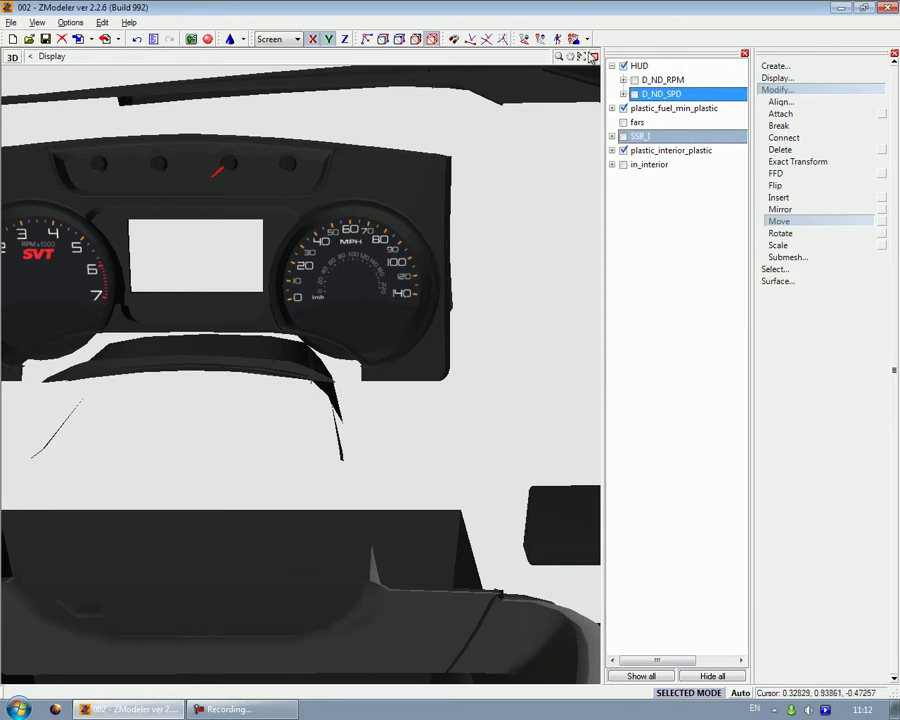
{"action": "left_click", "coordinate": [595, 55]}
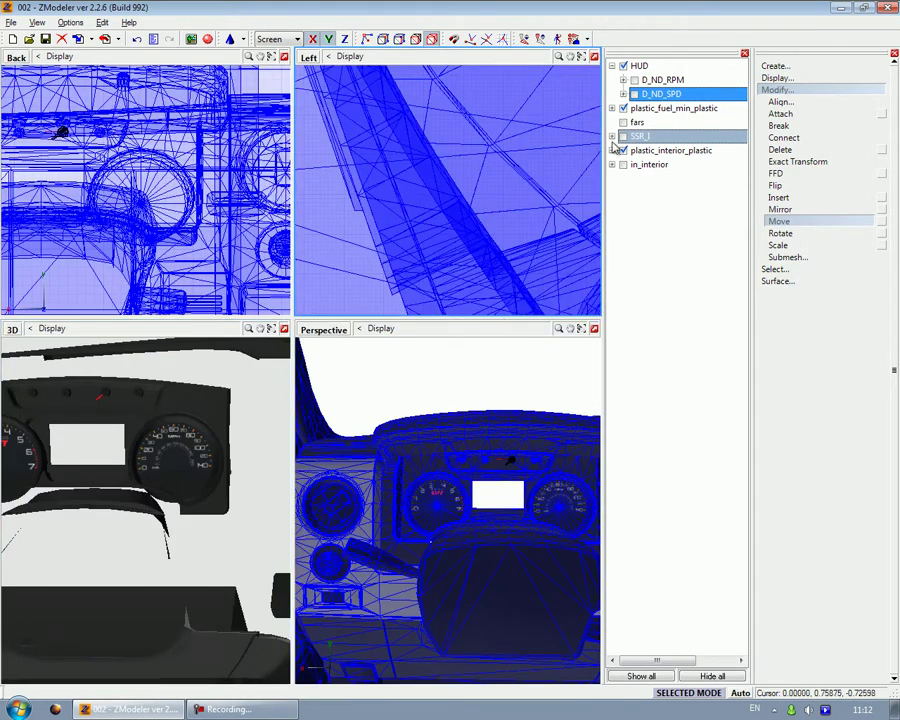
{"action": "left_click", "coordinate": [634, 93]}
{"action": "left_click", "coordinate": [634, 80]}
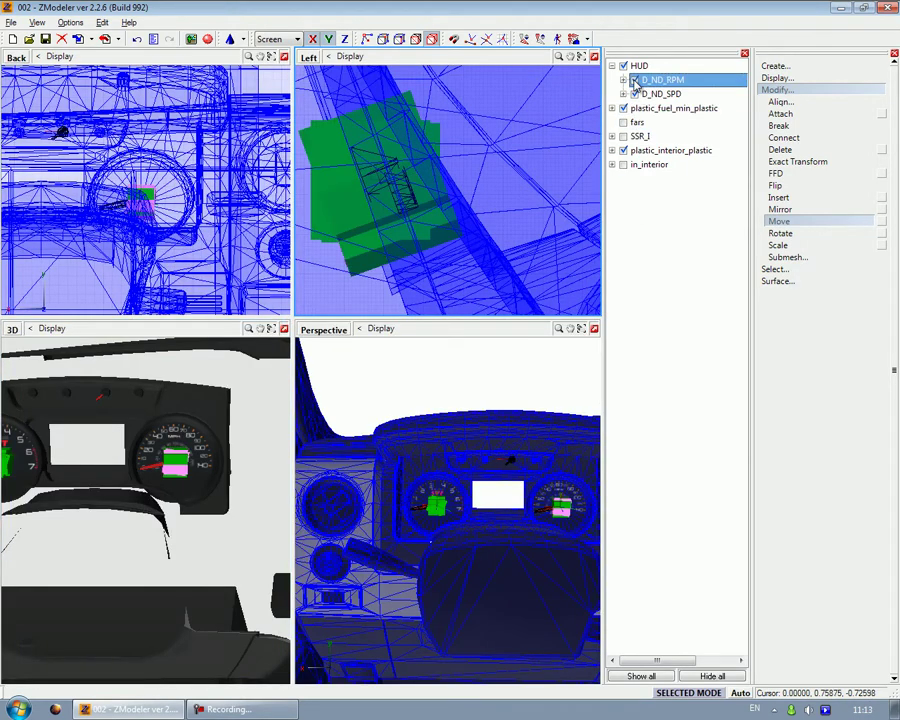
Collapse the HUD node and move it with its needle groups into the SSR_I hierarchy
{"action": "left_click", "coordinate": [612, 65]}
{"action": "left_click_drag", "start_coordinate": [650, 68], "coordinate": [672, 137]}
{"action": "left_click_drag", "start_coordinate": [665, 262], "coordinate": [655, 137]}
{"action": "left_click", "coordinate": [623, 122]}
{"action": "left_click", "coordinate": [612, 94]}
Move the gauge_needle_interior child of plastic_fuel_min_plastic out to the top level of the node tree
{"action": "left_click", "coordinate": [630, 68]}
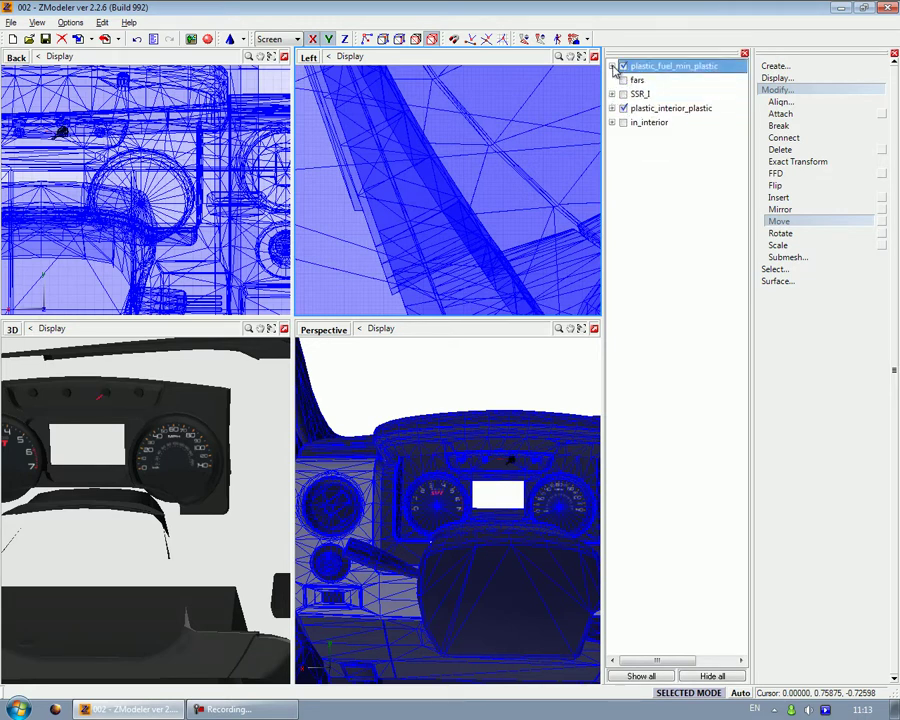
{"action": "left_click", "coordinate": [612, 66]}
{"action": "left_click_drag", "start_coordinate": [657, 80], "coordinate": [654, 61]}
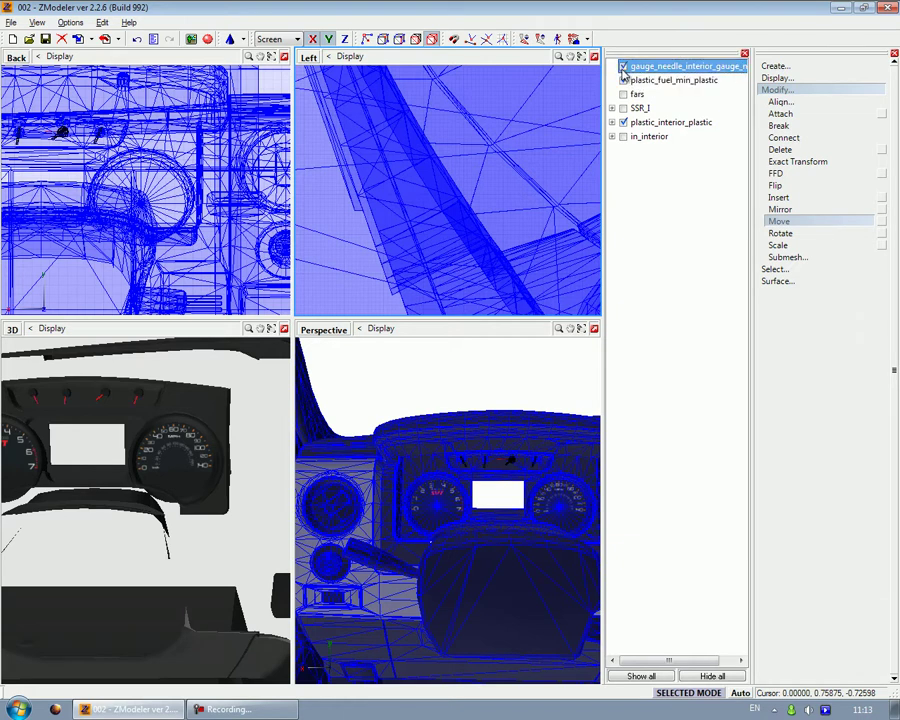
Show the in_interior node and the bump_plastic2, metal, solid and badge interior parts, and view the complete dashboard
{"action": "middle_click_drag", "start_coordinate": [153, 535], "coordinate": [100, 395]}
{"action": "left_click", "coordinate": [624, 137]}
{"action": "left_click", "coordinate": [612, 136]}
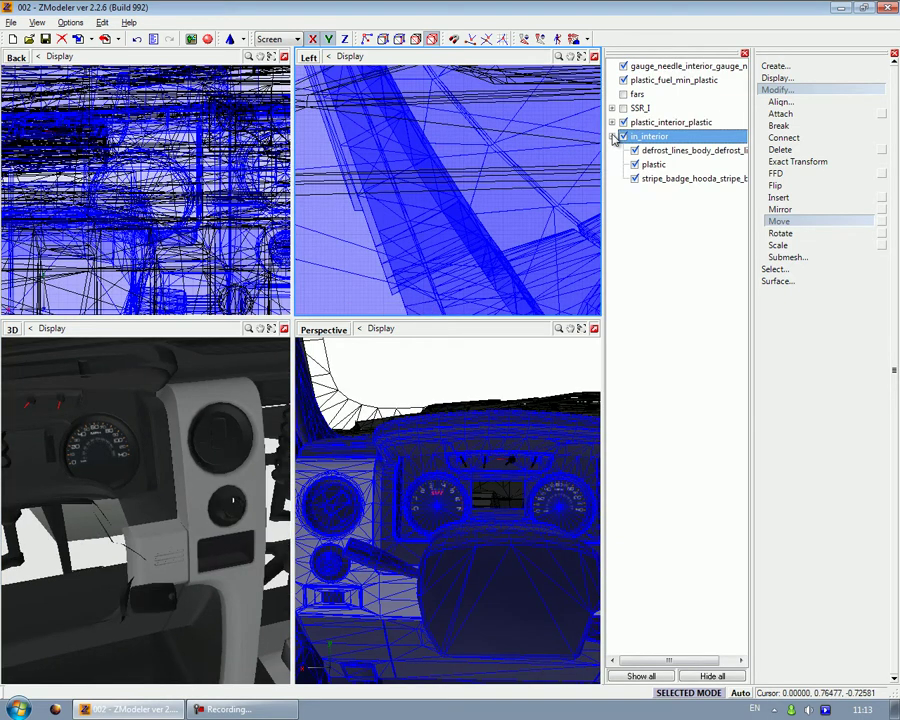
{"action": "left_click", "coordinate": [612, 136]}
{"action": "left_click", "coordinate": [612, 122]}
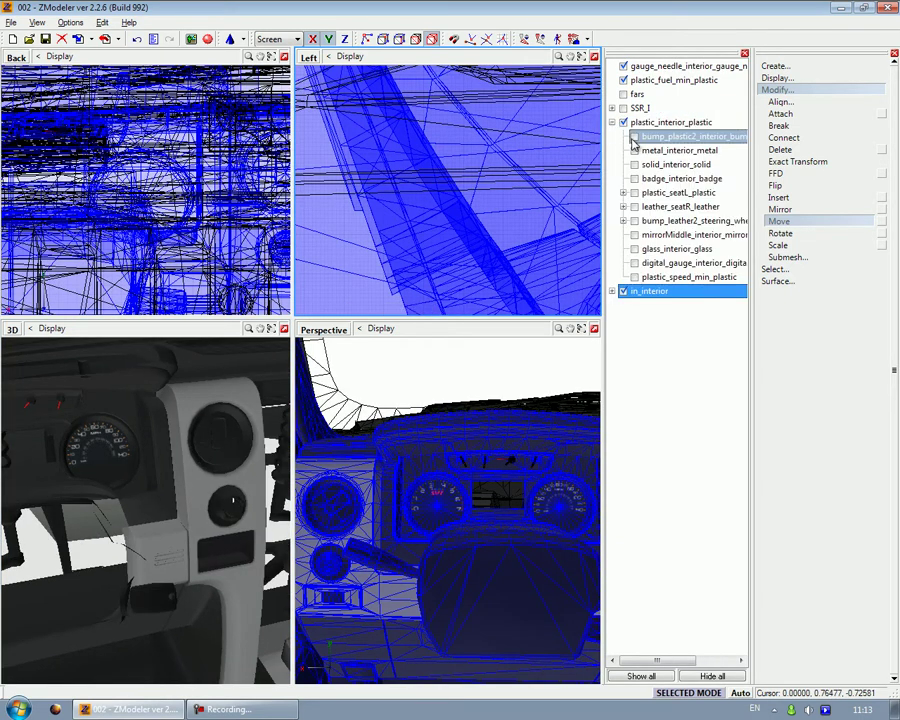
{"action": "left_click", "coordinate": [634, 137]}
{"action": "left_click", "coordinate": [634, 150]}
{"action": "left_click", "coordinate": [634, 164]}
{"action": "left_click", "coordinate": [635, 178]}
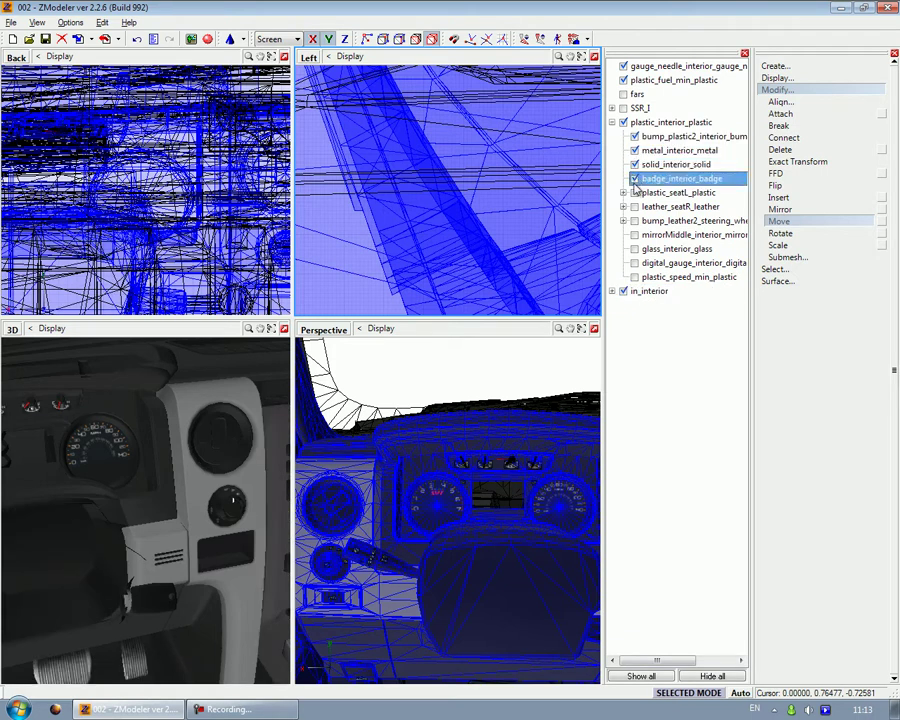
{"action": "left_click", "coordinate": [284, 329]}
{"action": "middle_click_drag", "start_coordinate": [221, 335], "coordinate": [332, 311]}
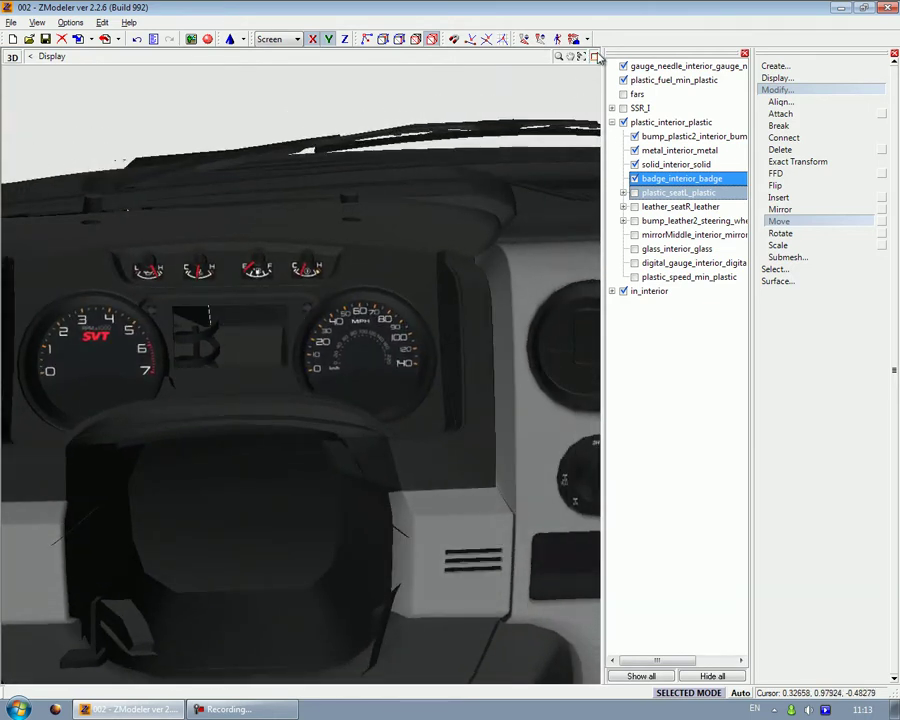
Try to rotate the plastic_fuel_min_plastic needle in the side view
{"action": "left_click", "coordinate": [595, 57]}
{"action": "left_click", "coordinate": [780, 233]}
{"action": "scroll", "coordinate": [427, 289], "scroll_direction": "down", "scroll_amount": 4}
{"action": "key", "text": "ctrl+i"}
{"action": "scroll", "coordinate": [415, 252], "scroll_direction": "up", "scroll_amount": 5}
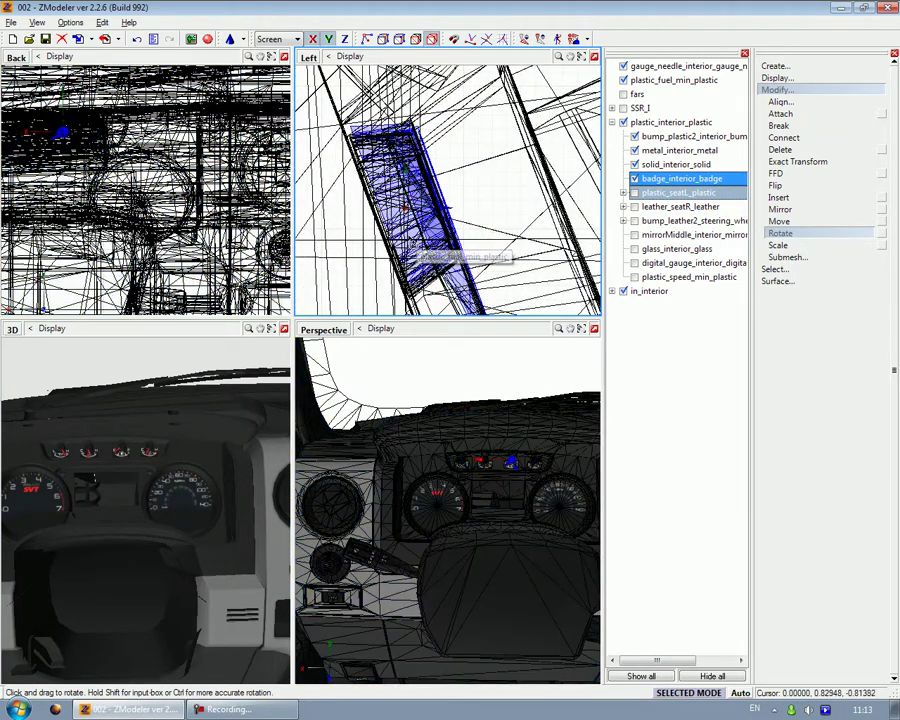
{"action": "left_click_drag", "start_coordinate": [404, 244], "coordinate": [407, 9]}
{"action": "scroll", "coordinate": [388, 189], "scroll_direction": "down", "scroll_amount": 1}
{"action": "scroll", "coordinate": [390, 196], "scroll_direction": "down", "scroll_amount": 4}
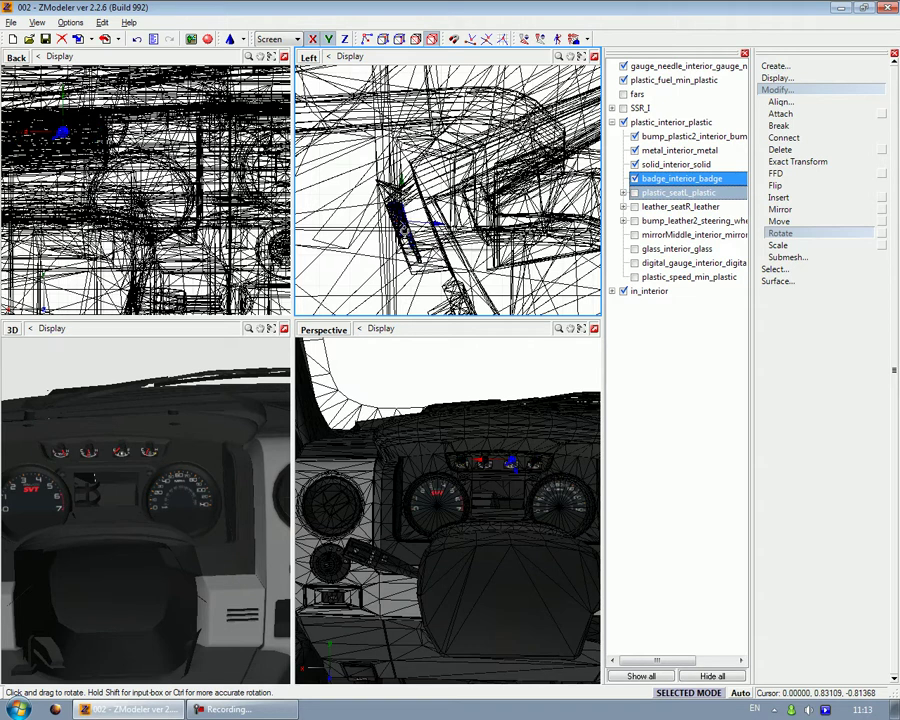
Hide the plastic_fuel_min_plastic needle, try to rotate the remaining small gauge needles in the side view, and undo the change
{"action": "left_click", "coordinate": [628, 80]}
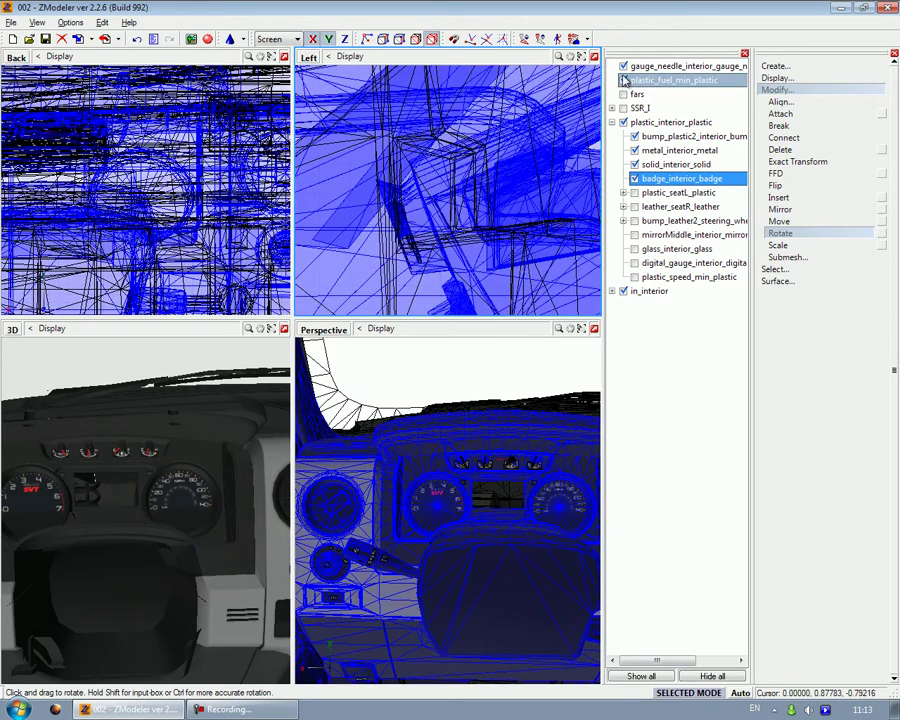
{"action": "left_click", "coordinate": [623, 80]}
{"action": "left_click", "coordinate": [623, 80]}
{"action": "left_click", "coordinate": [623, 80]}
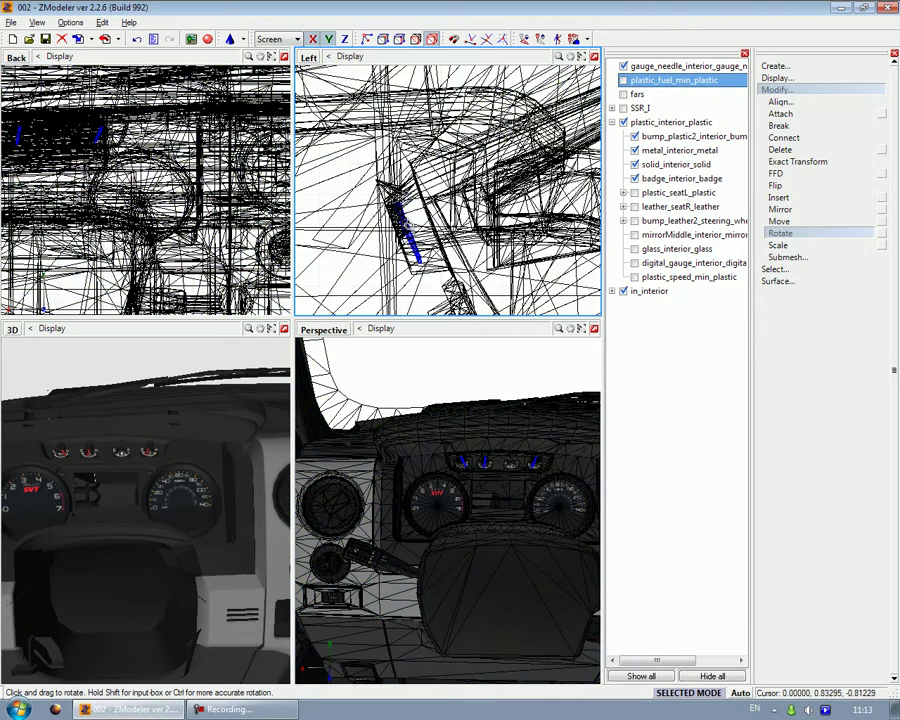
{"action": "left_click", "coordinate": [140, 42]}
Hide the gauge_needle_interior node, show plastic_fuel_min_plastic, and rotate the fuel needle upright in the side view
{"action": "left_click", "coordinate": [623, 67]}
{"action": "left_click", "coordinate": [624, 80]}
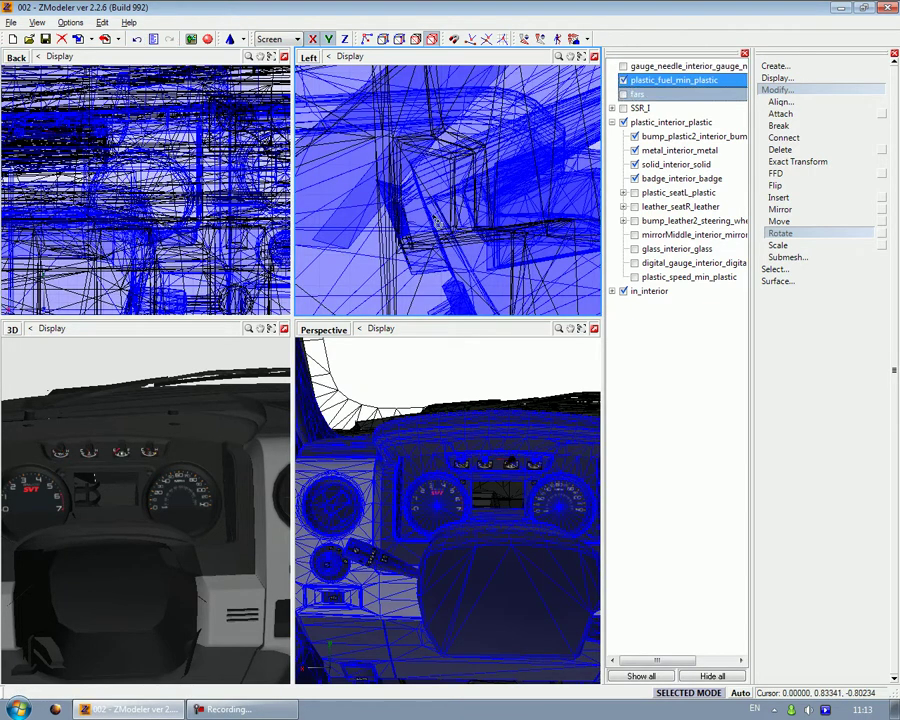
{"action": "left_click", "coordinate": [402, 226]}
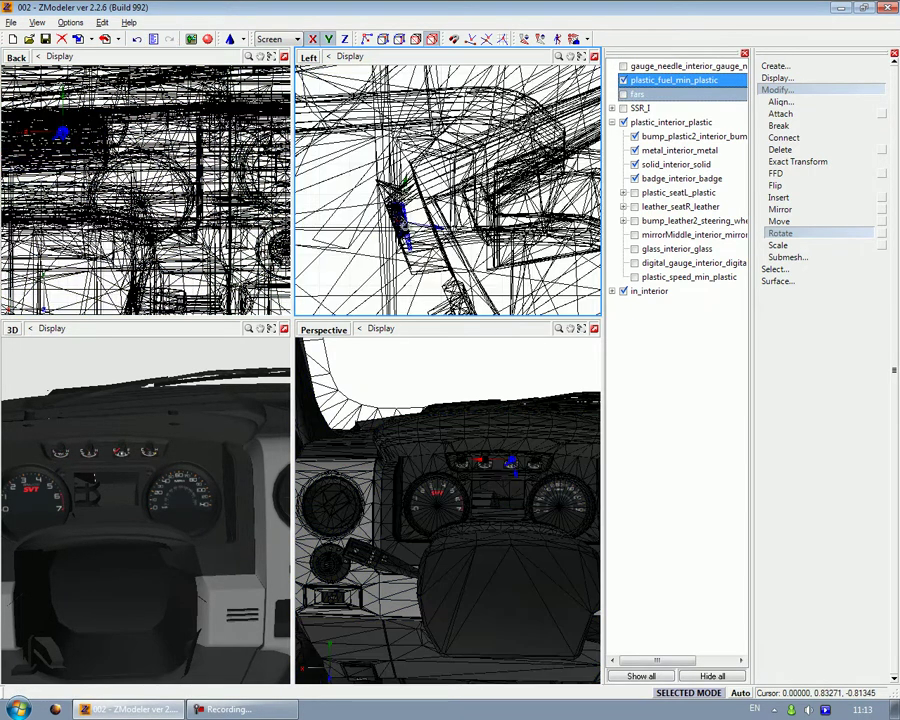
{"action": "scroll", "coordinate": [400, 228], "scroll_direction": "up", "scroll_amount": 8}
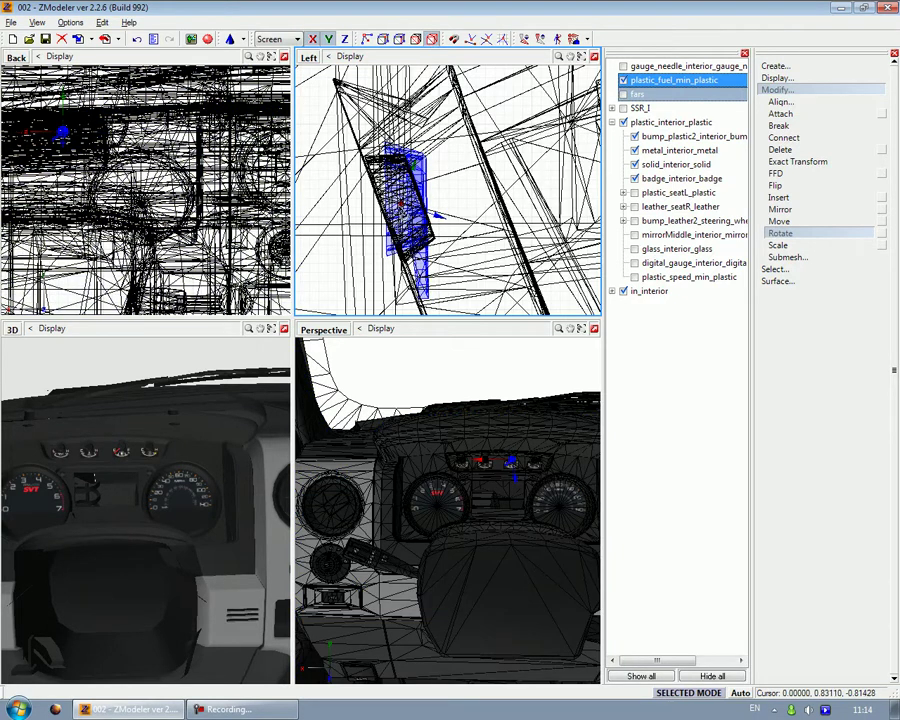
Turn the upright fuel needle about its pivot in the back view and tilt it back to the dashboard's slope in the side view
{"action": "scroll", "coordinate": [32, 148], "scroll_direction": "up", "scroll_amount": 2}
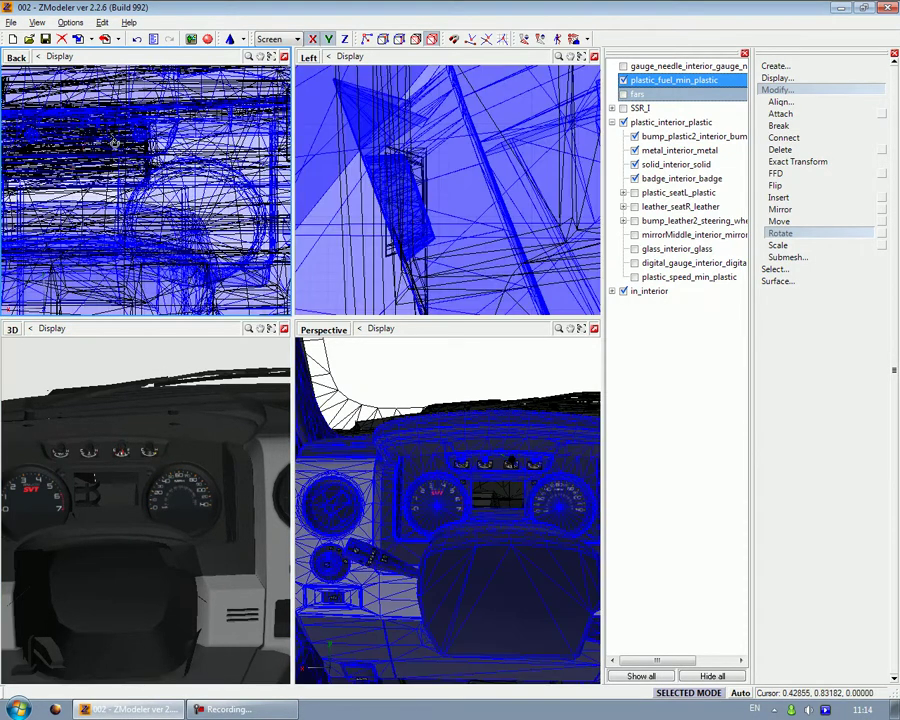
{"action": "left_click_drag", "start_coordinate": [100, 169], "coordinate": [132, 304]}
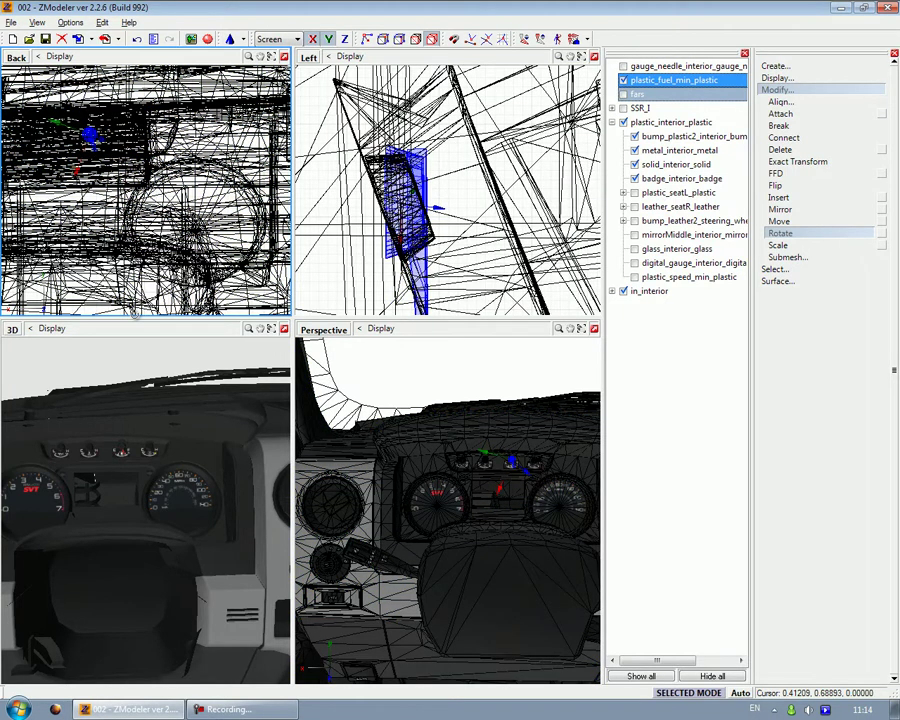
{"action": "scroll", "coordinate": [410, 195], "scroll_direction": "down", "scroll_amount": 3}
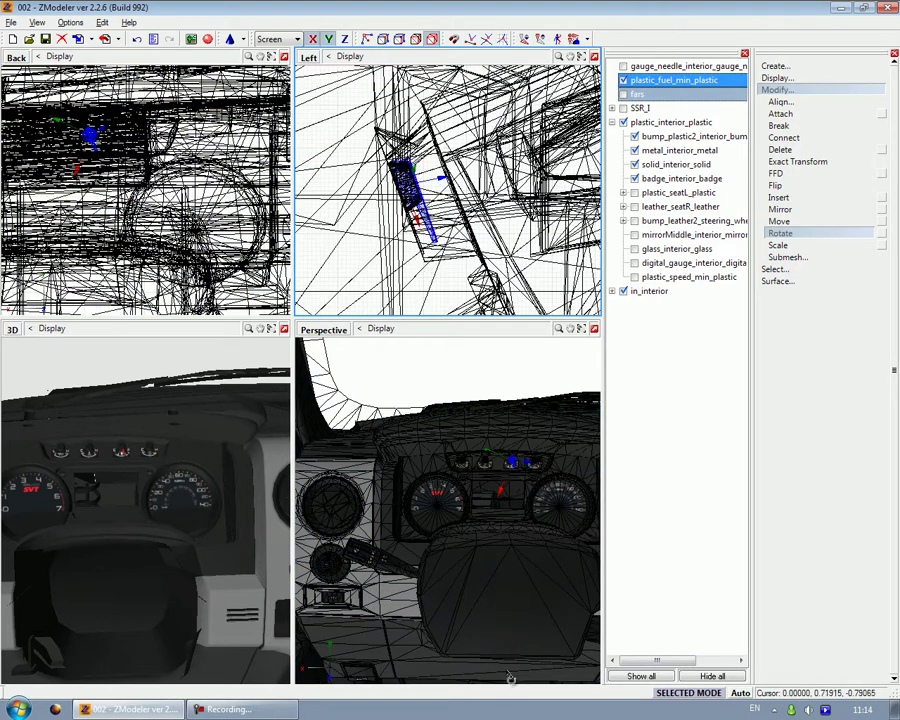
{"action": "scroll", "coordinate": [398, 175], "scroll_direction": "up", "scroll_amount": 3}
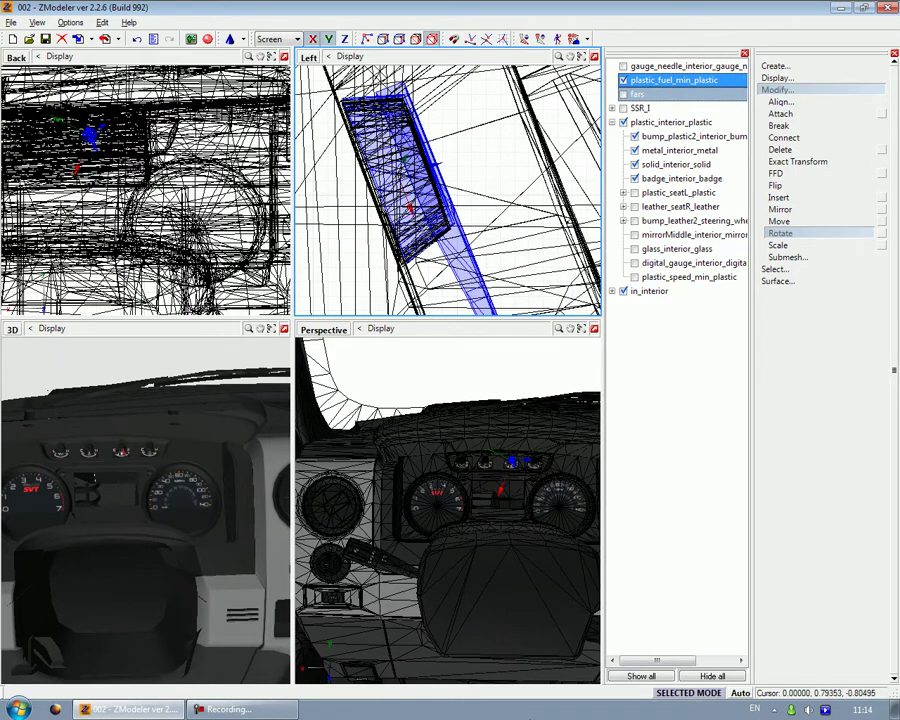
{"action": "left_click", "coordinate": [573, 432]}
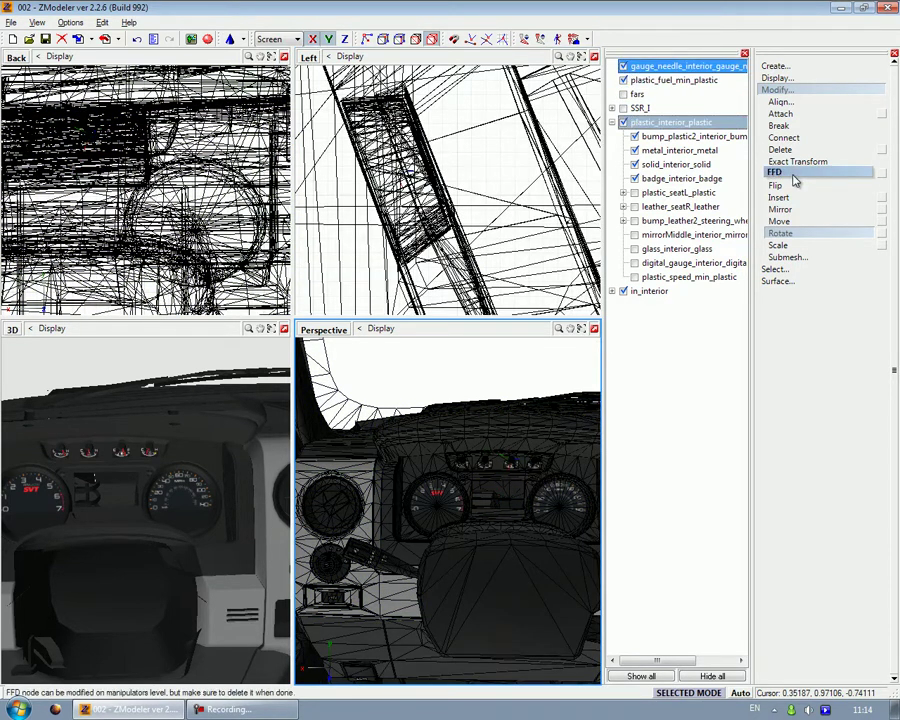
Attach the plastic_fuel_min_plastic needle to the gauge_needle_interior node
{"action": "left_click", "coordinate": [781, 113]}
{"action": "left_click", "coordinate": [437, 197]}
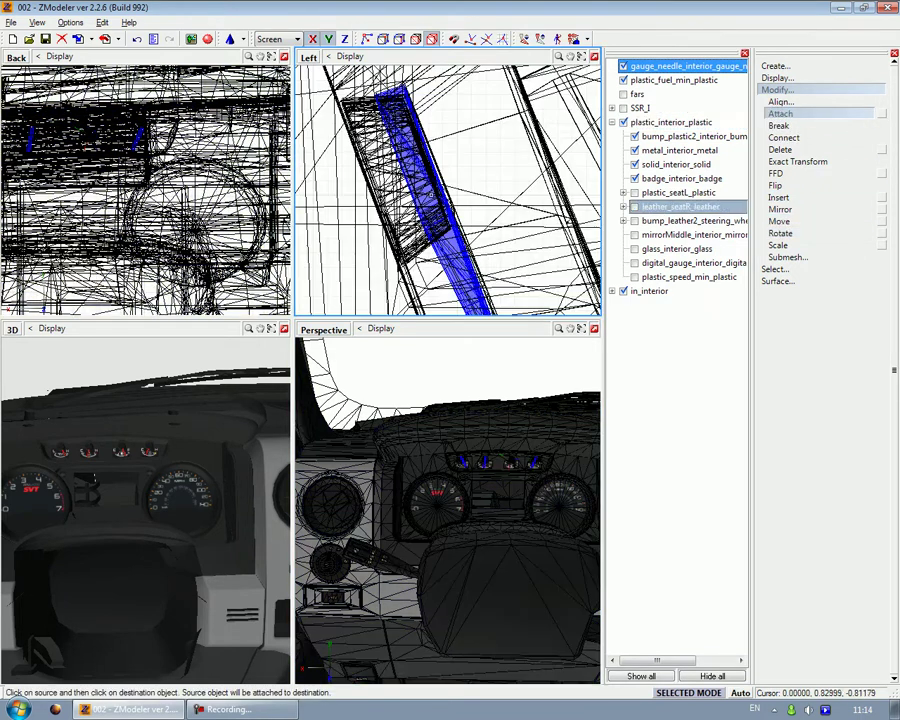
{"action": "left_click", "coordinate": [412, 180]}
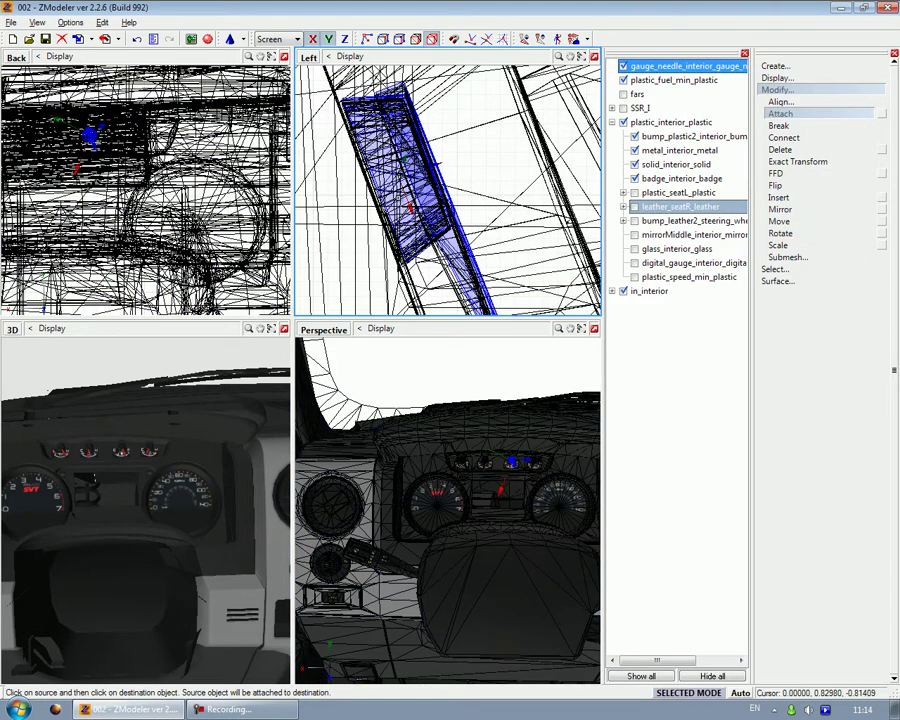
{"action": "left_click", "coordinate": [437, 197]}
{"action": "left_click", "coordinate": [437, 197]}
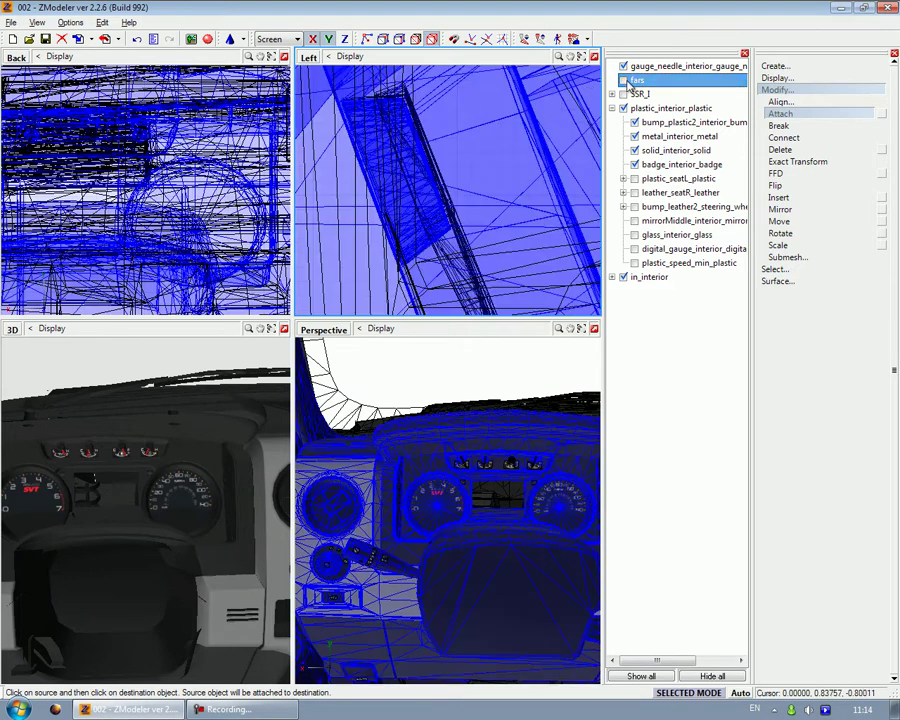
Reparent the gauge_needle_interior node under plastic_interior_plastic and leave the fars node hidden
{"action": "left_click_drag", "start_coordinate": [645, 67], "coordinate": [651, 116]}
{"action": "left_click_drag", "start_coordinate": [682, 264], "coordinate": [673, 106]}
{"action": "left_click", "coordinate": [626, 68]}
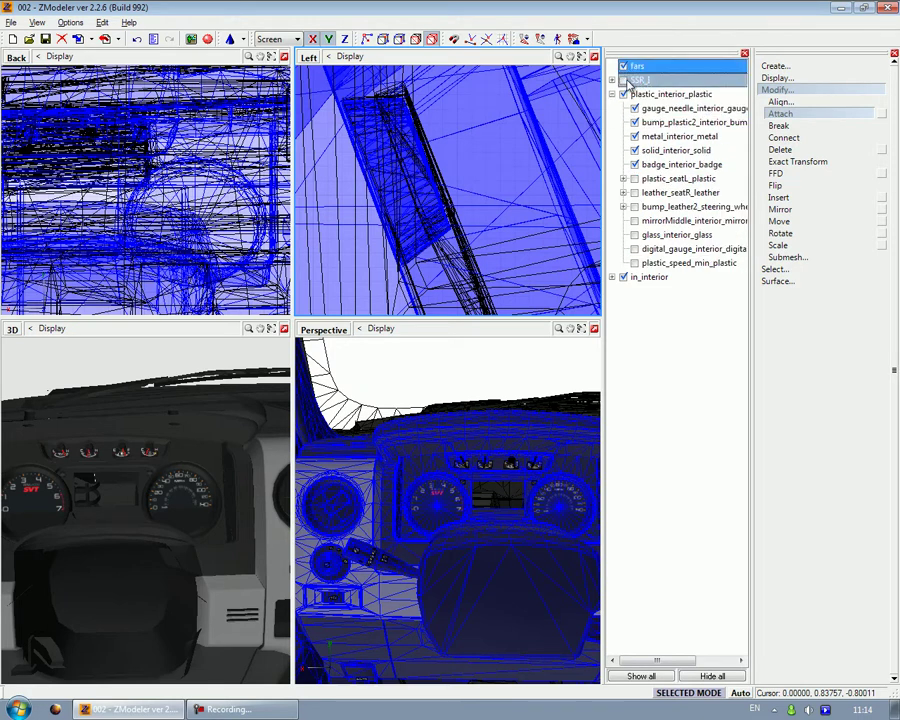
{"action": "left_click", "coordinate": [626, 69]}
{"action": "left_click", "coordinate": [808, 88]}
Enlarge the perspective view and rename the HR_CLOTH3 material to badge, matching the badge_interior_badge node's prefix
{"action": "left_click", "coordinate": [594, 329]}
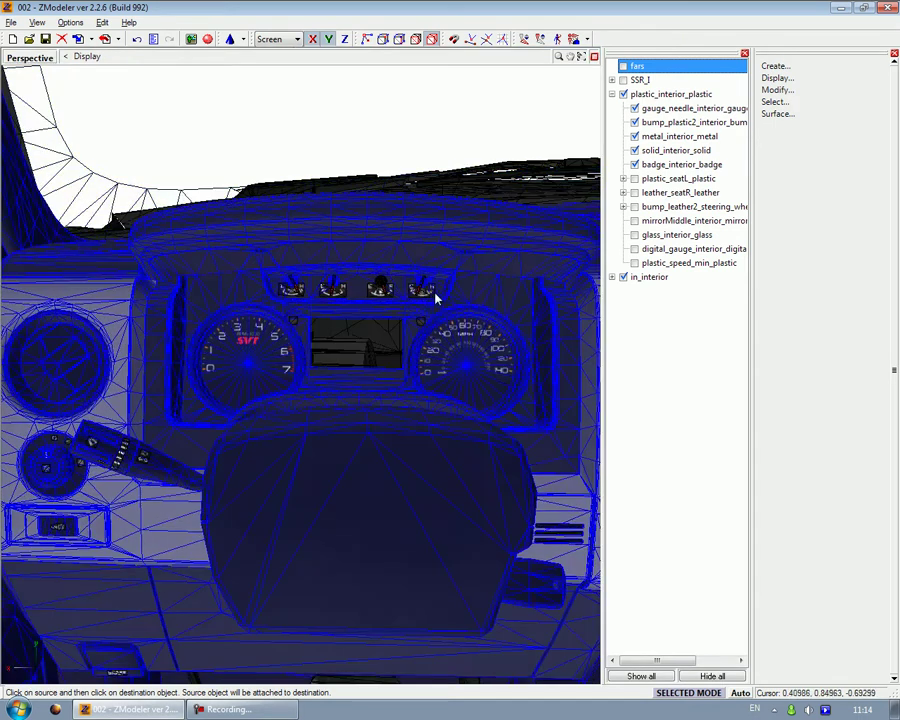
{"action": "left_click", "coordinate": [640, 165]}
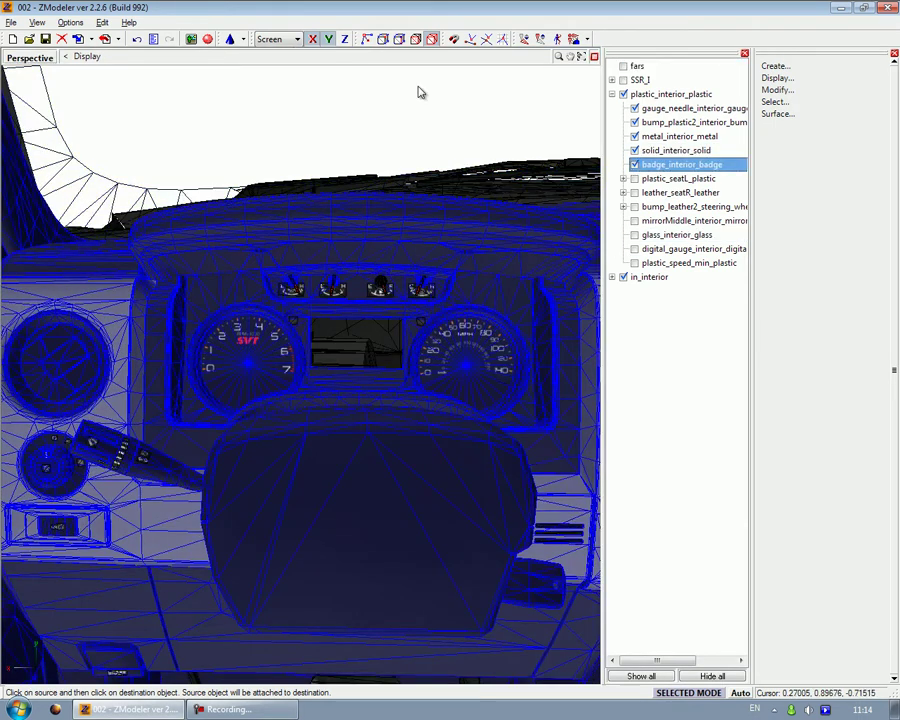
{"action": "left_click", "coordinate": [207, 39]}
{"action": "scroll", "coordinate": [788, 148], "scroll_direction": "down", "scroll_amount": 3}
{"action": "left_click_drag", "start_coordinate": [617, 44], "coordinate": [295, 47]}
{"action": "left_click", "coordinate": [672, 165]}
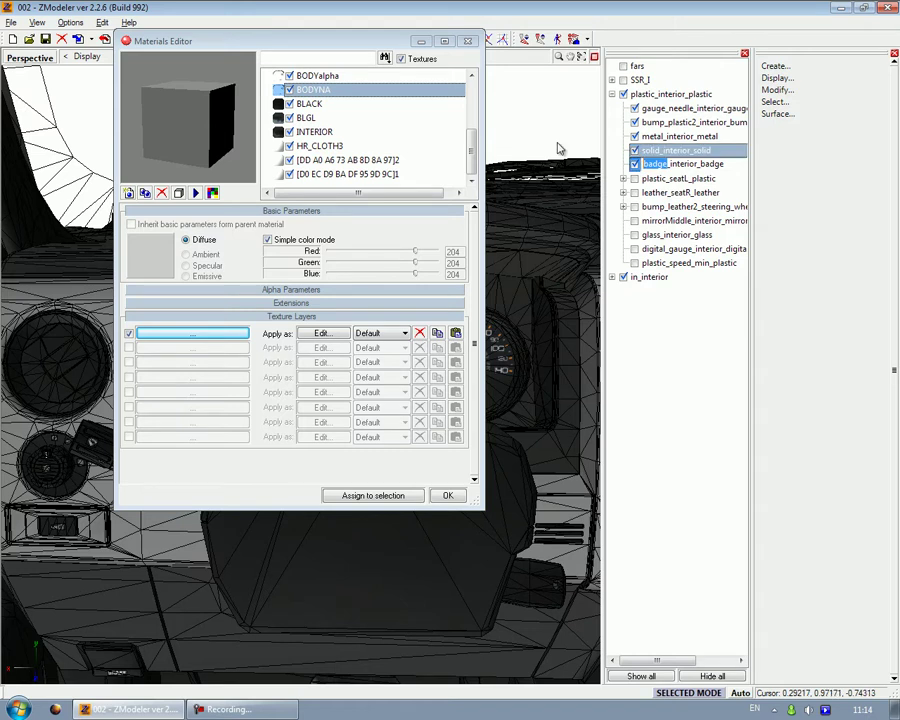
{"action": "left_click", "coordinate": [355, 149]}
{"action": "left_click", "coordinate": [360, 148]}
{"action": "left_click_drag", "start_coordinate": [352, 148], "coordinate": [237, 153]}
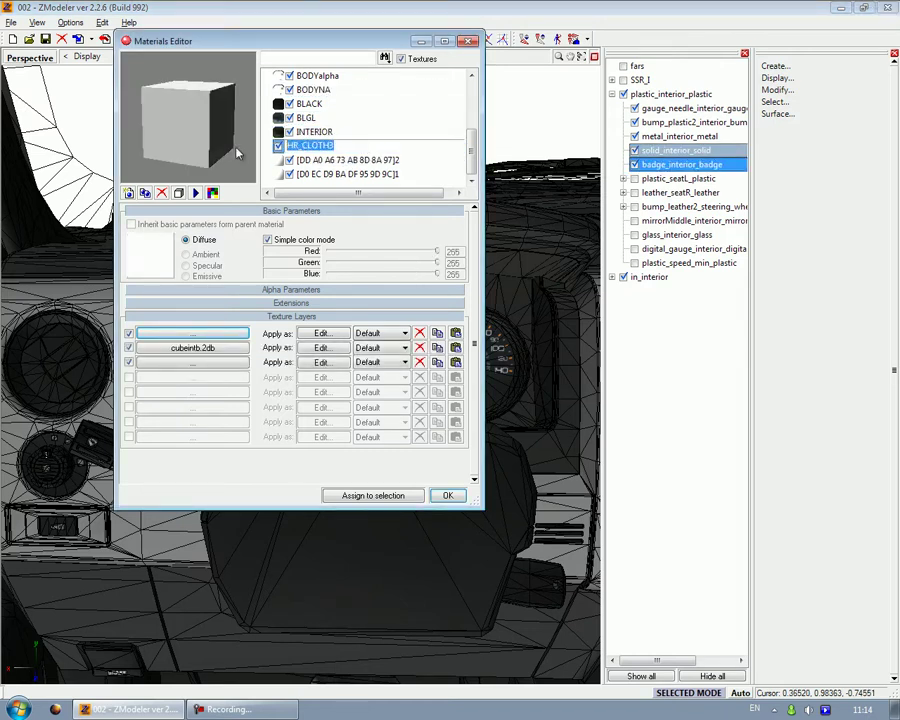
Assign the aeration.2db texture to the badge material's first texture layer
{"action": "left_click", "coordinate": [221, 335]}
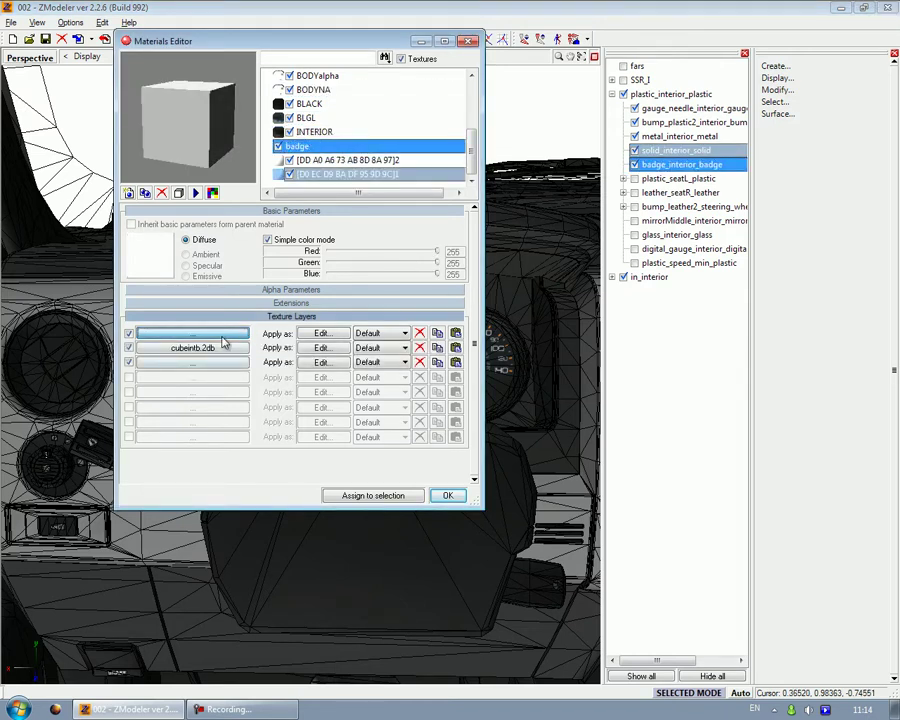
{"action": "left_click", "coordinate": [200, 451]}
{"action": "scroll", "coordinate": [200, 480], "scroll_direction": "down", "scroll_amount": 1}
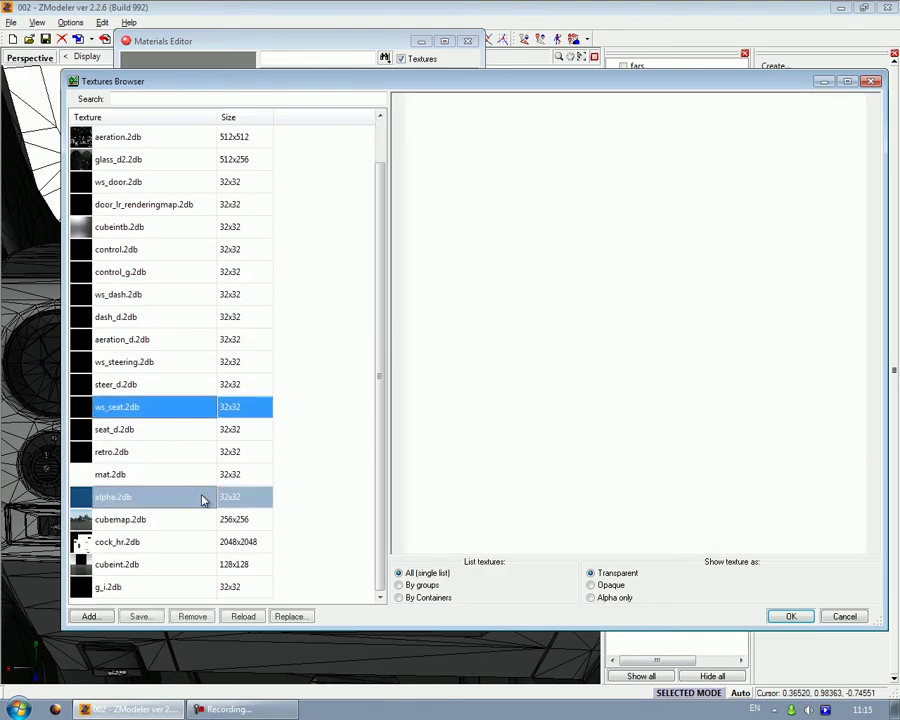
{"action": "left_click", "coordinate": [170, 542]}
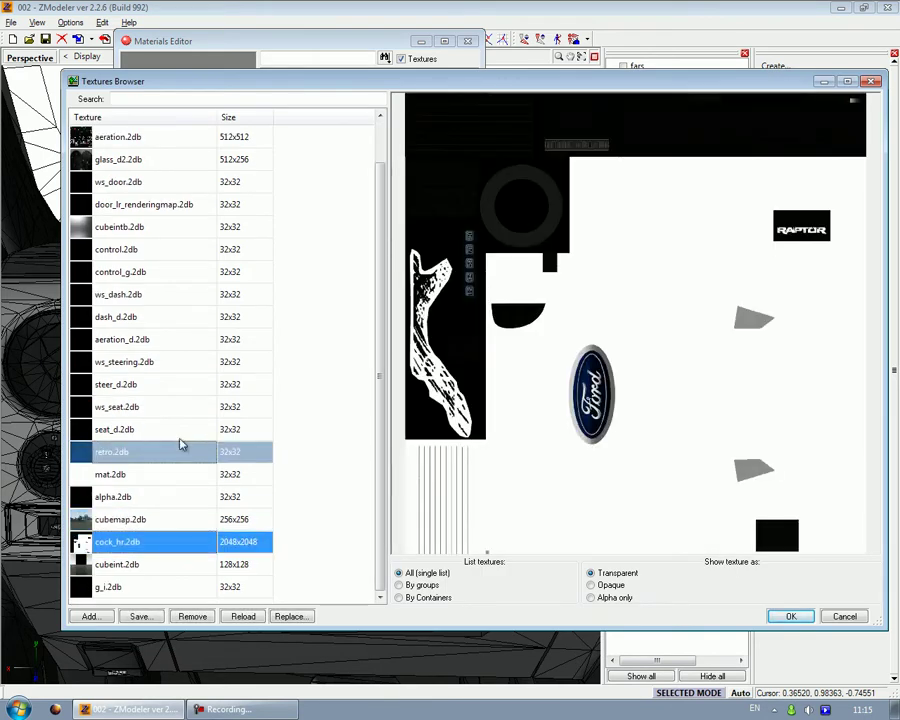
{"action": "left_click", "coordinate": [155, 160]}
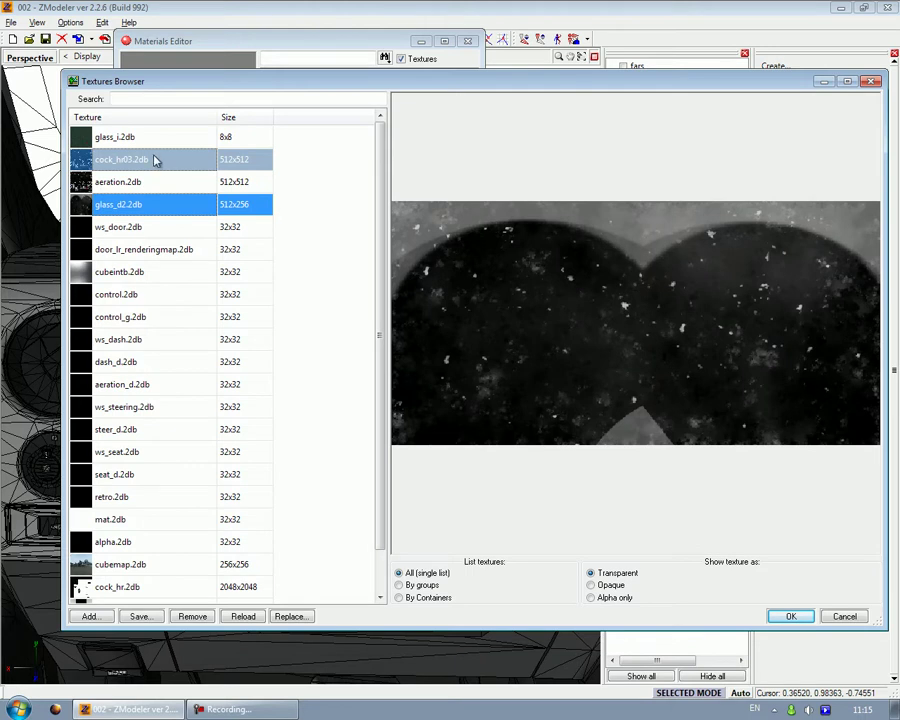
{"action": "left_click", "coordinate": [155, 160]}
{"action": "left_click", "coordinate": [148, 183]}
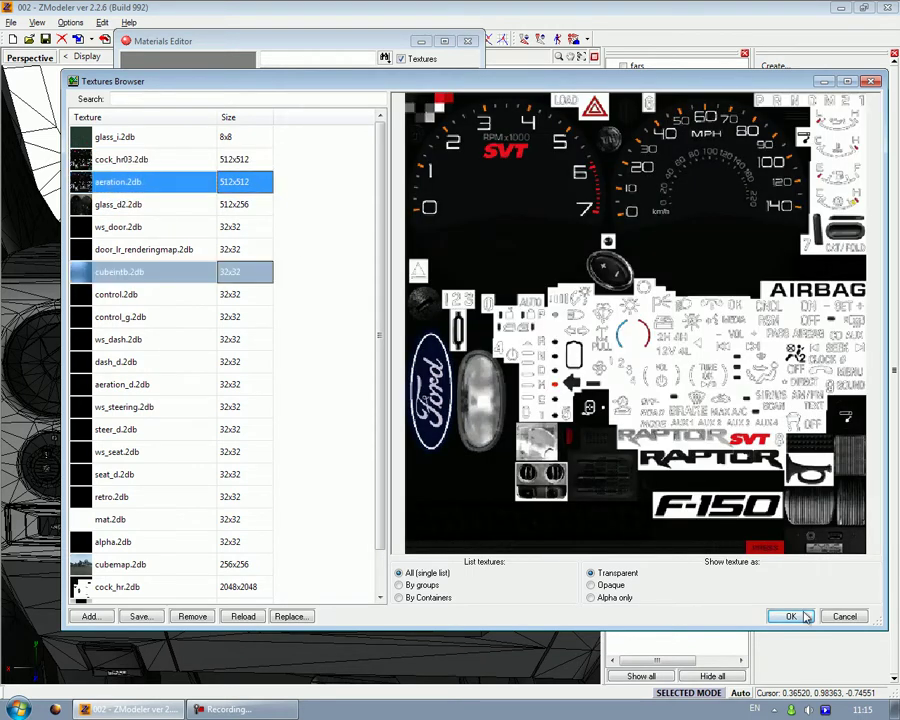
{"action": "left_click", "coordinate": [804, 616]}
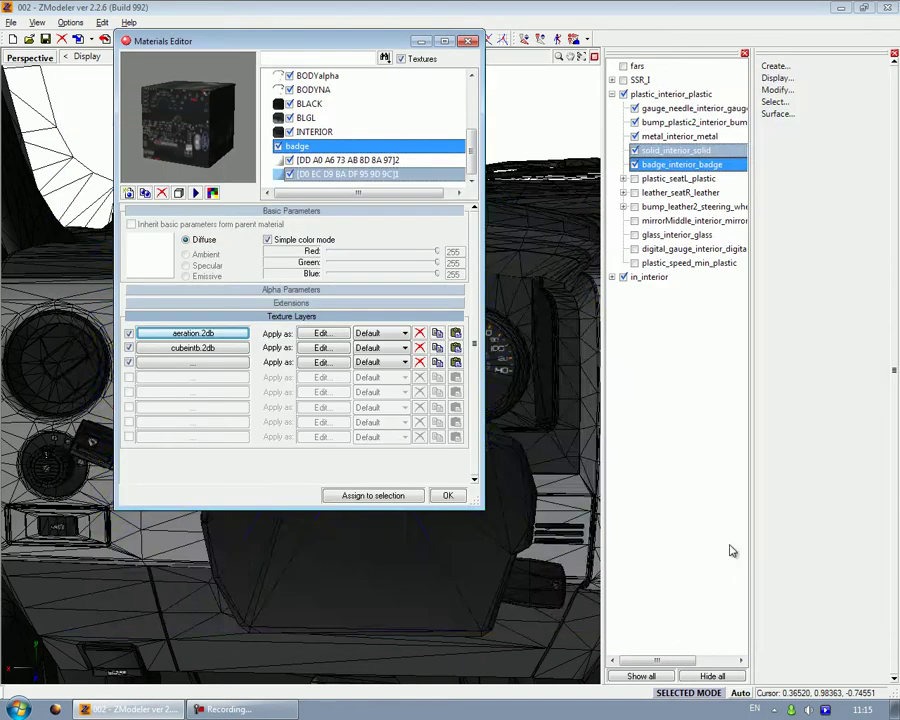
Set the MAG, MIN and MIP filters of the badge material's aeration.2db layer to Anisotropic
{"action": "left_click", "coordinate": [318, 347]}
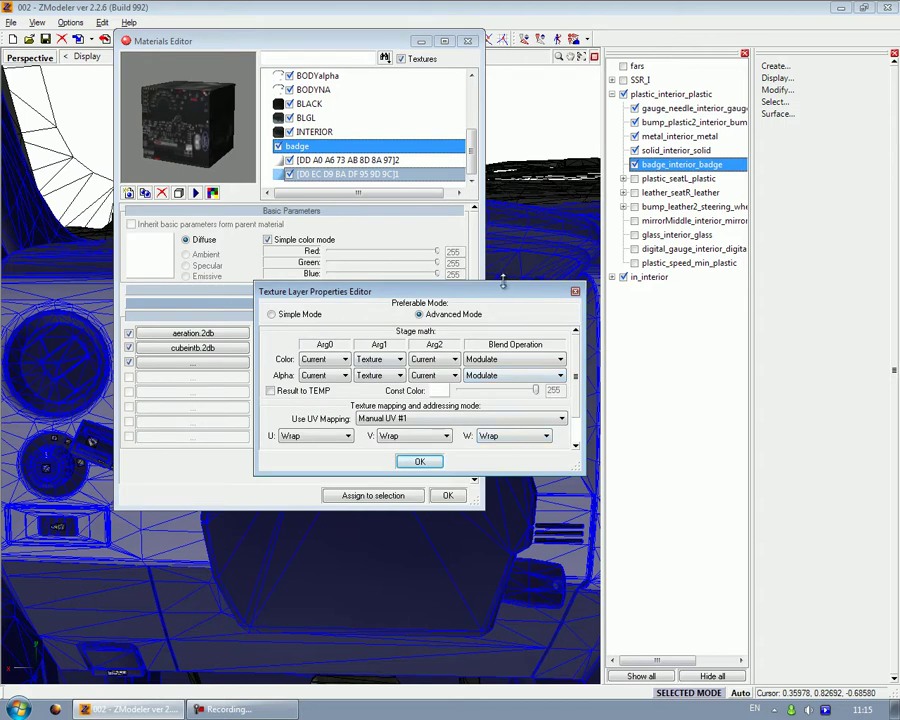
{"action": "left_click_drag", "start_coordinate": [578, 472], "coordinate": [587, 512]}
{"action": "left_click", "coordinate": [350, 472]}
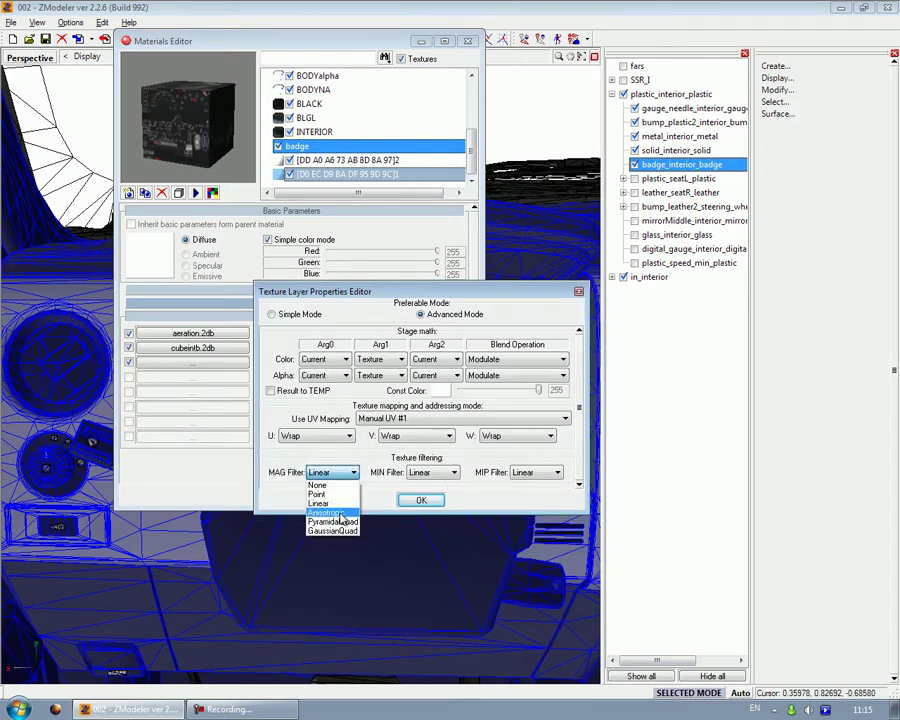
{"action": "left_click", "coordinate": [326, 513]}
{"action": "left_click", "coordinate": [430, 472]}
{"action": "left_click", "coordinate": [441, 513]}
{"action": "left_click", "coordinate": [538, 472]}
{"action": "left_click", "coordinate": [530, 513]}
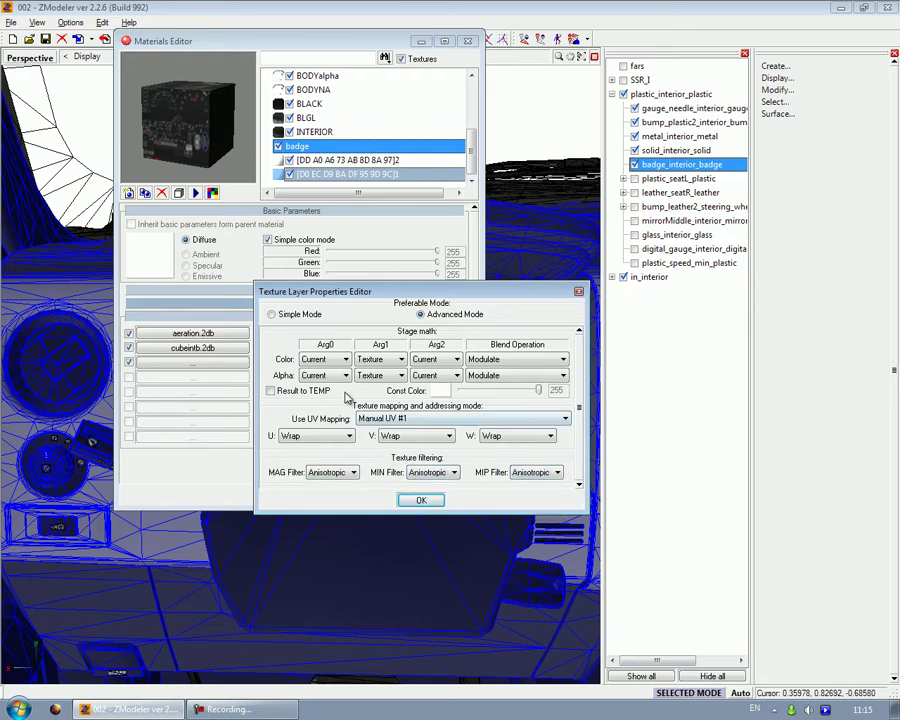
{"action": "left_click", "coordinate": [421, 502]}
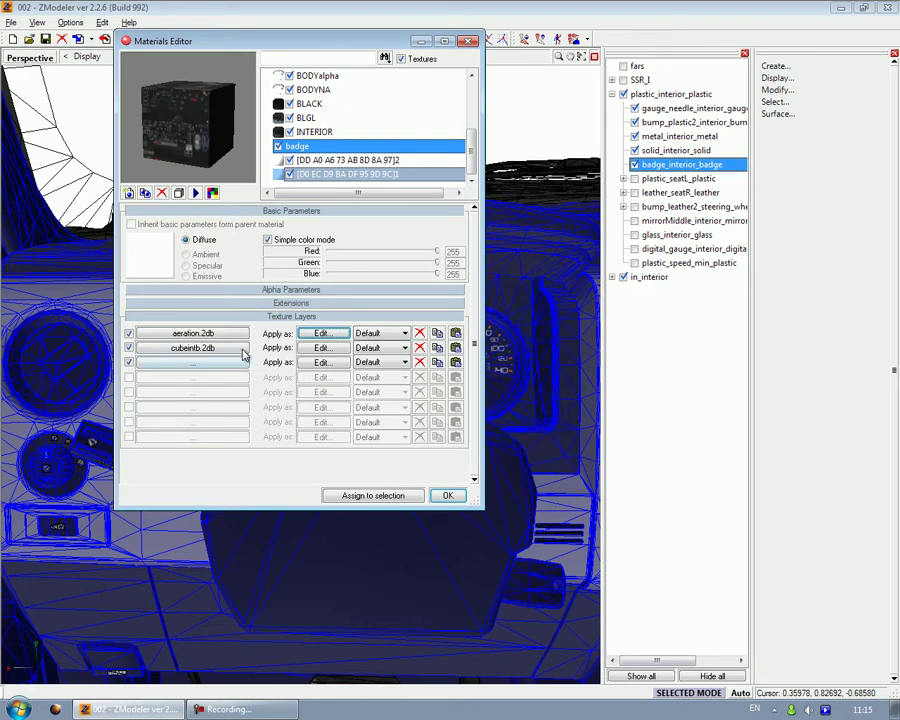
Set the MAG, MIN and MIP filters of the badge material's cubeintb.2db layer to Anisotropic
{"action": "left_click", "coordinate": [319, 348]}
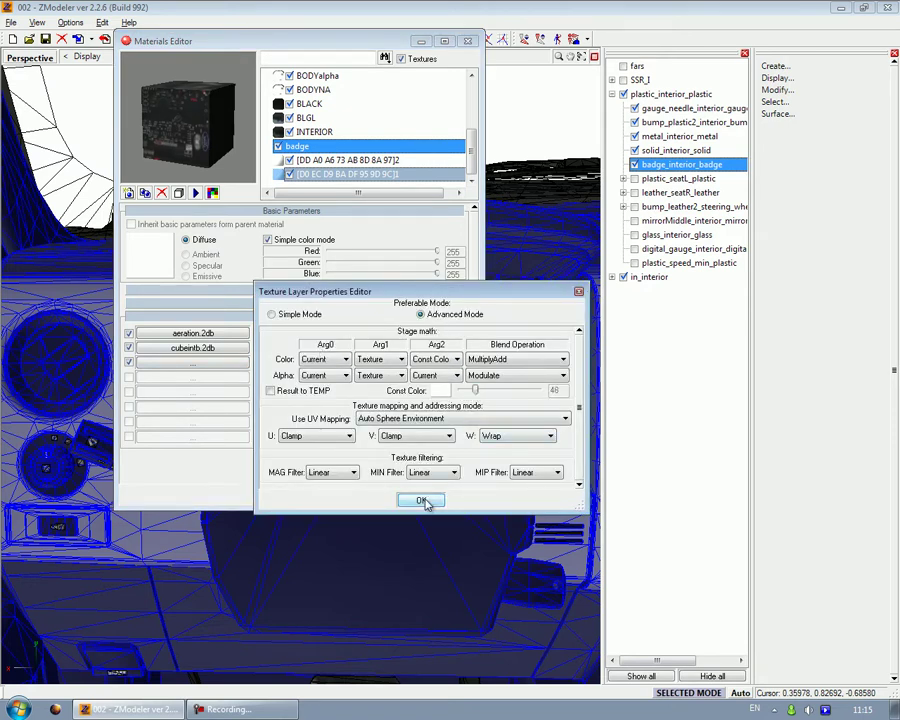
{"action": "left_click", "coordinate": [340, 472]}
{"action": "left_click", "coordinate": [328, 512]}
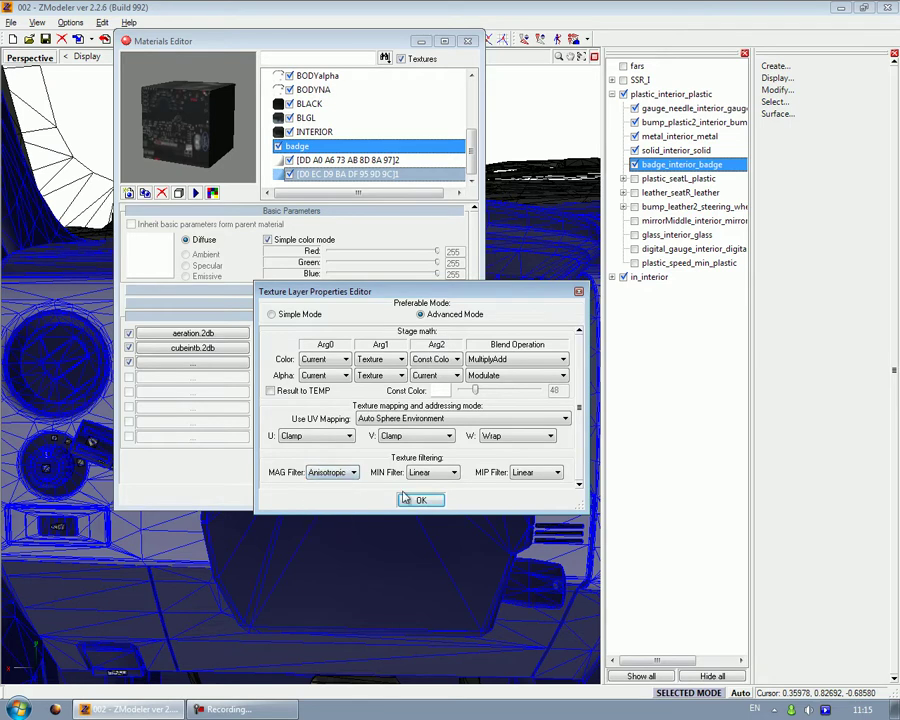
{"action": "left_click", "coordinate": [440, 472]}
{"action": "left_click", "coordinate": [433, 513]}
{"action": "left_click", "coordinate": [545, 472]}
{"action": "left_click", "coordinate": [535, 512]}
{"action": "left_click", "coordinate": [420, 501]}
Apply the Standard Alpha Blend preset to the badge material, with Source Alpha as source and Inv. Source Alpha as destination
{"action": "left_click", "coordinate": [296, 290]}
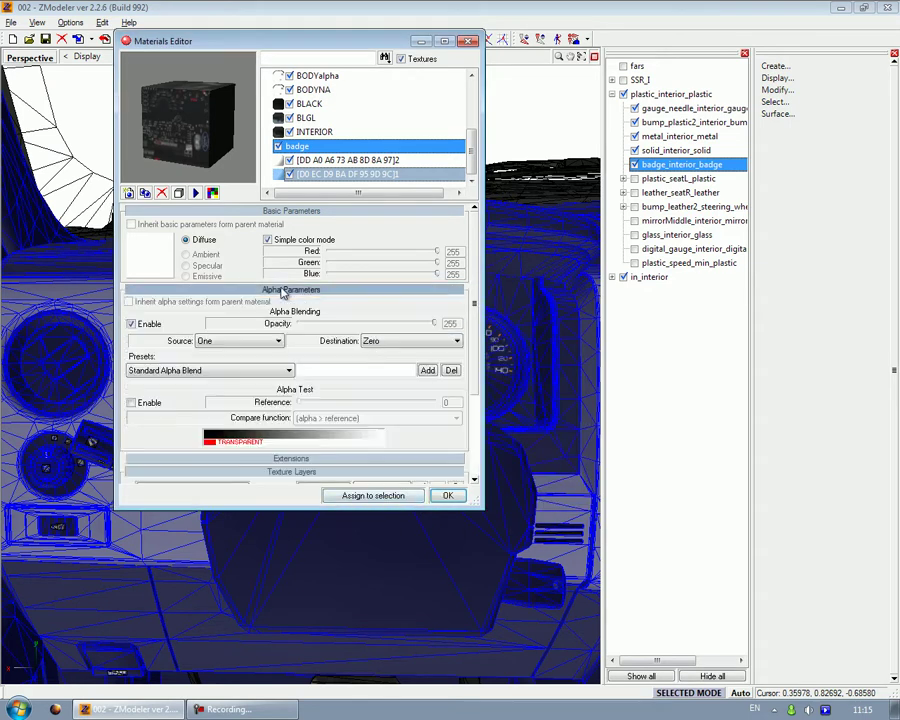
{"action": "left_click", "coordinate": [265, 341]}
{"action": "left_click", "coordinate": [240, 371]}
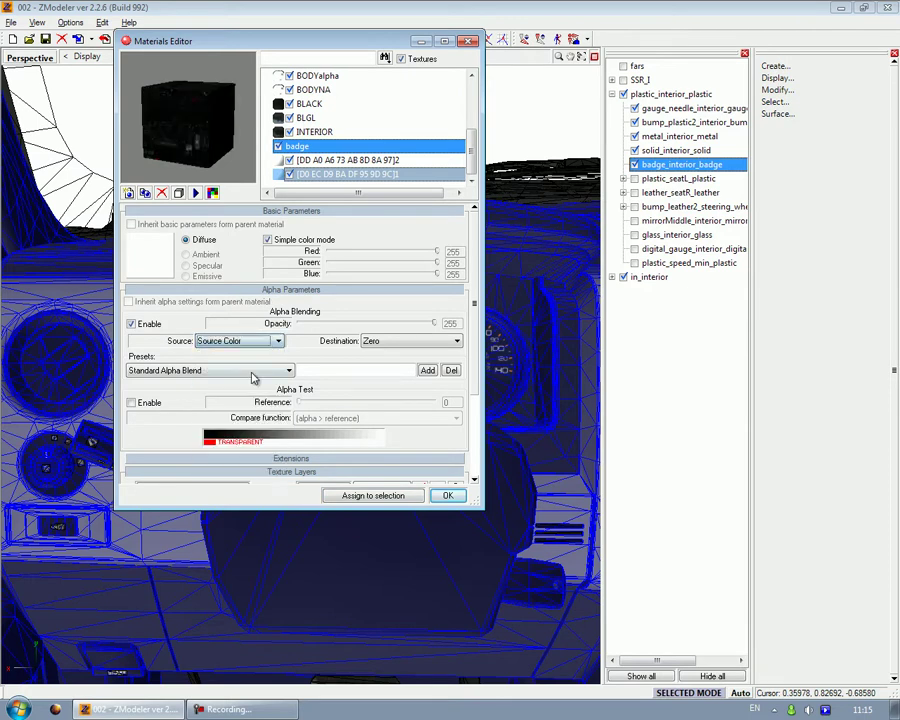
{"action": "left_click", "coordinate": [420, 341]}
{"action": "left_click", "coordinate": [420, 382]}
{"action": "left_click", "coordinate": [288, 371]}
{"action": "left_click", "coordinate": [268, 386]}
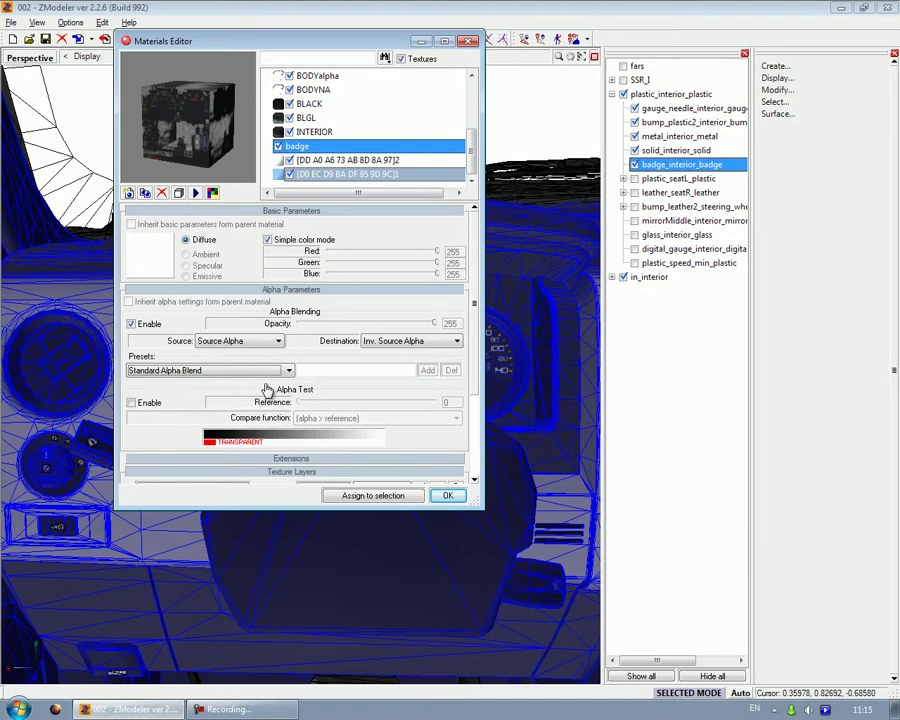
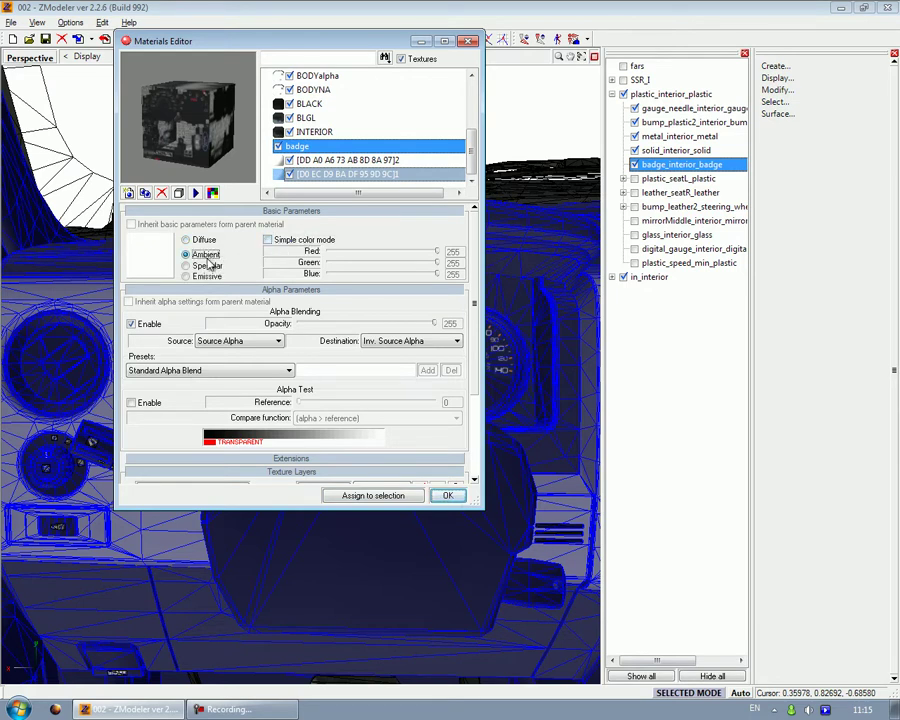
Check the badge material's specular, emissive and diffuse colours, restore simple color mode, and close the material settings
{"action": "left_click", "coordinate": [186, 266]}
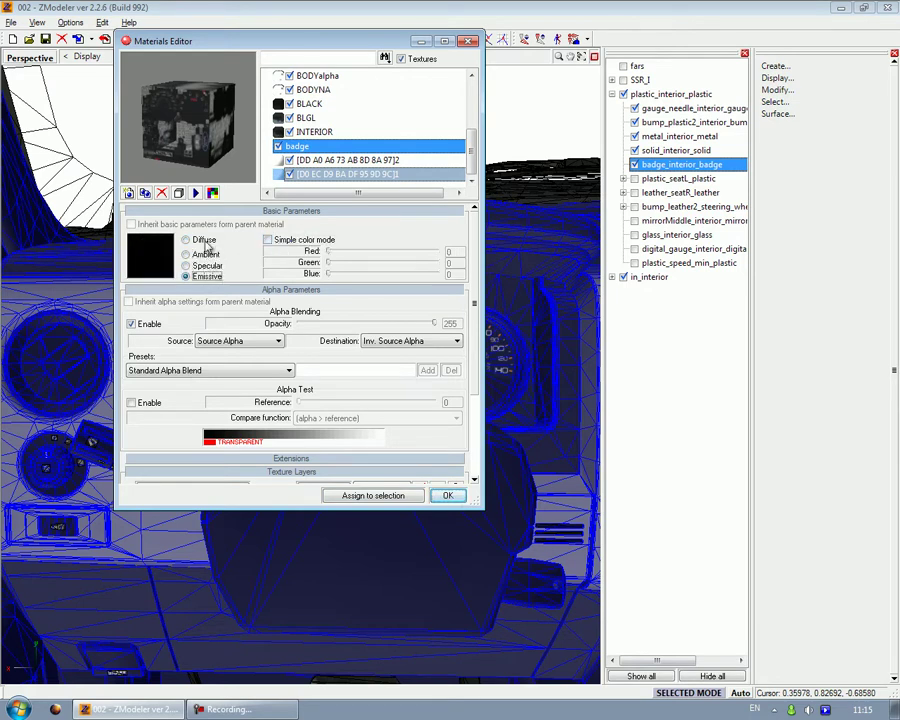
{"action": "left_click", "coordinate": [186, 240]}
{"action": "left_click", "coordinate": [268, 240]}
{"action": "left_click", "coordinate": [292, 211]}
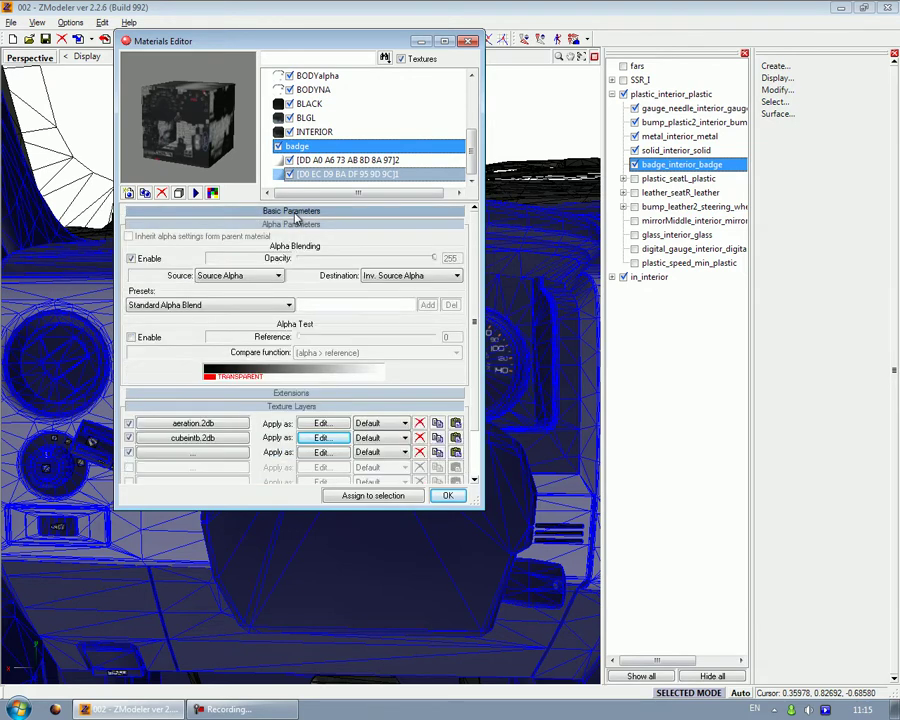
{"action": "left_click", "coordinate": [292, 224]}
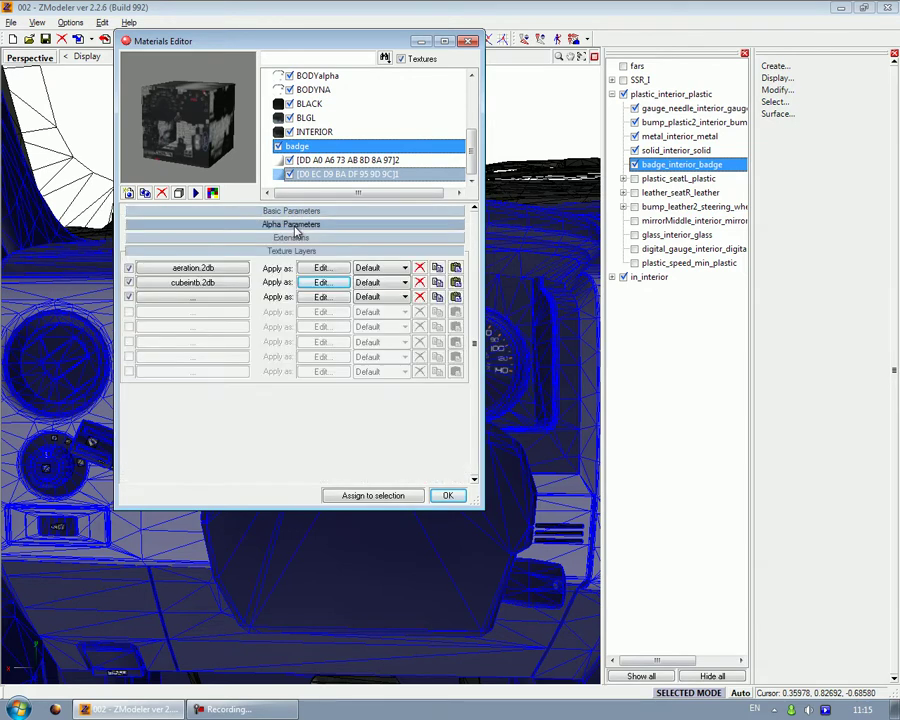
{"action": "left_click", "coordinate": [449, 496]}
Assign the badge material to badge_interior_badge's polygons and move the node to the end of plastic_interior_plastic's children
{"action": "right_click", "coordinate": [668, 165]}
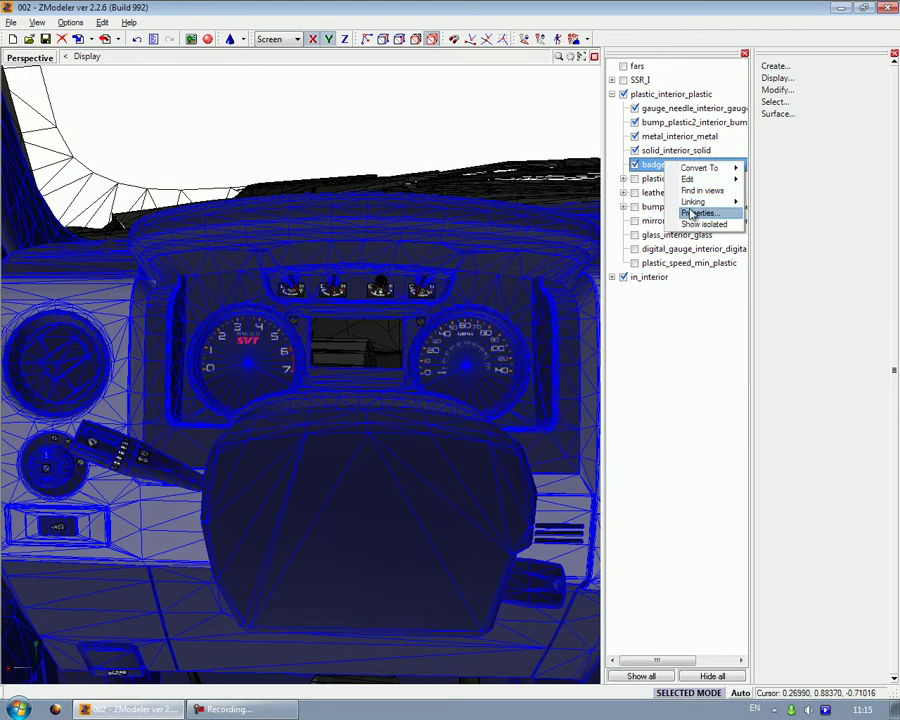
{"action": "left_click", "coordinate": [695, 211]}
{"action": "double_click", "coordinate": [237, 265]}
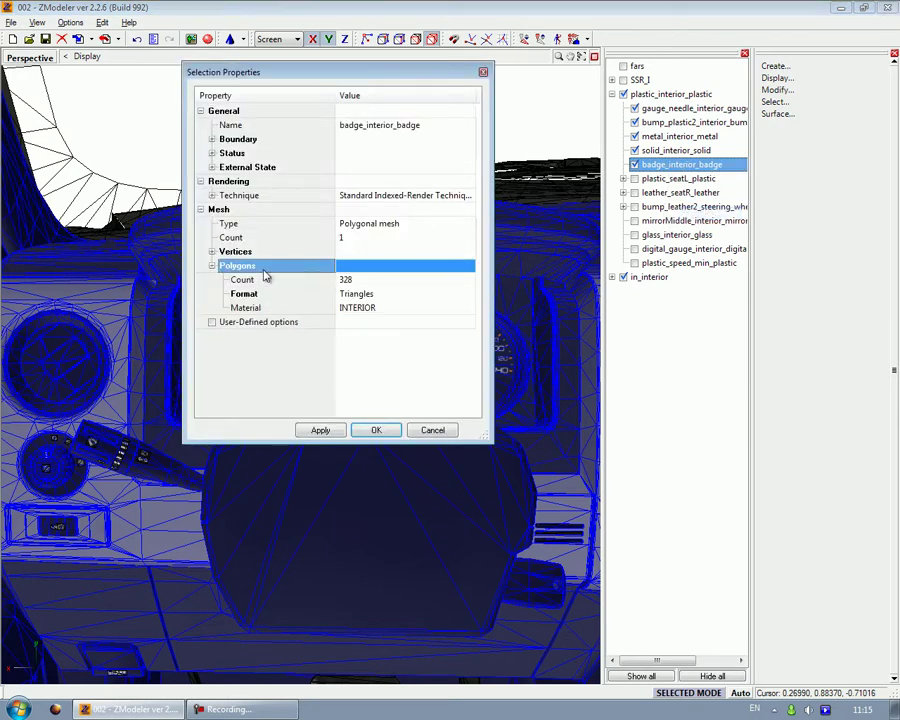
{"action": "left_click", "coordinate": [397, 309]}
{"action": "left_click", "coordinate": [372, 471]}
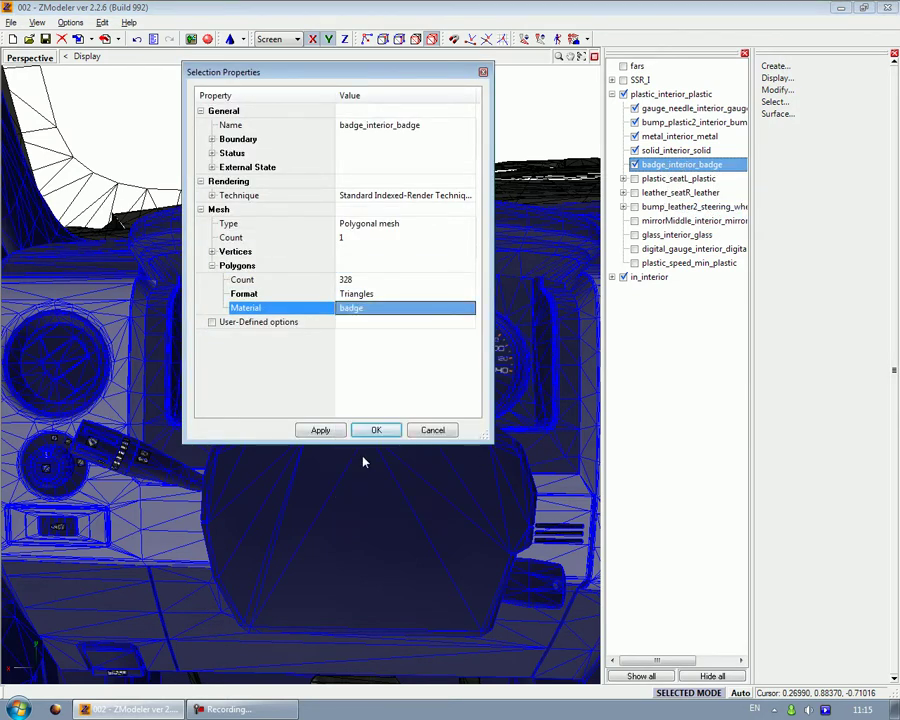
{"action": "left_click", "coordinate": [367, 431]}
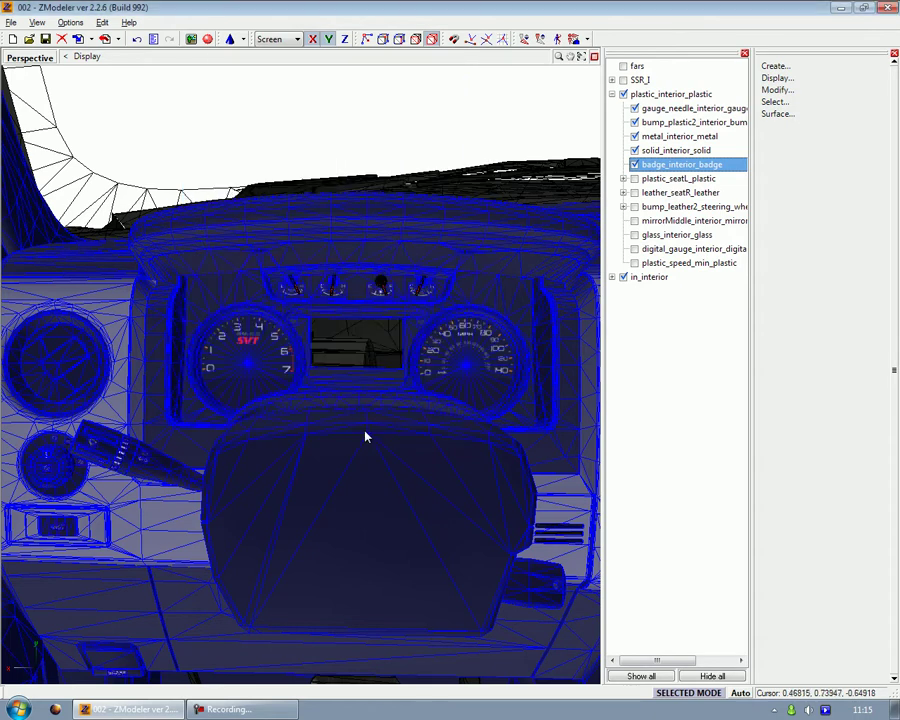
{"action": "left_click", "coordinate": [657, 166]}
{"action": "left_click_drag", "start_coordinate": [657, 166], "coordinate": [627, 109]}
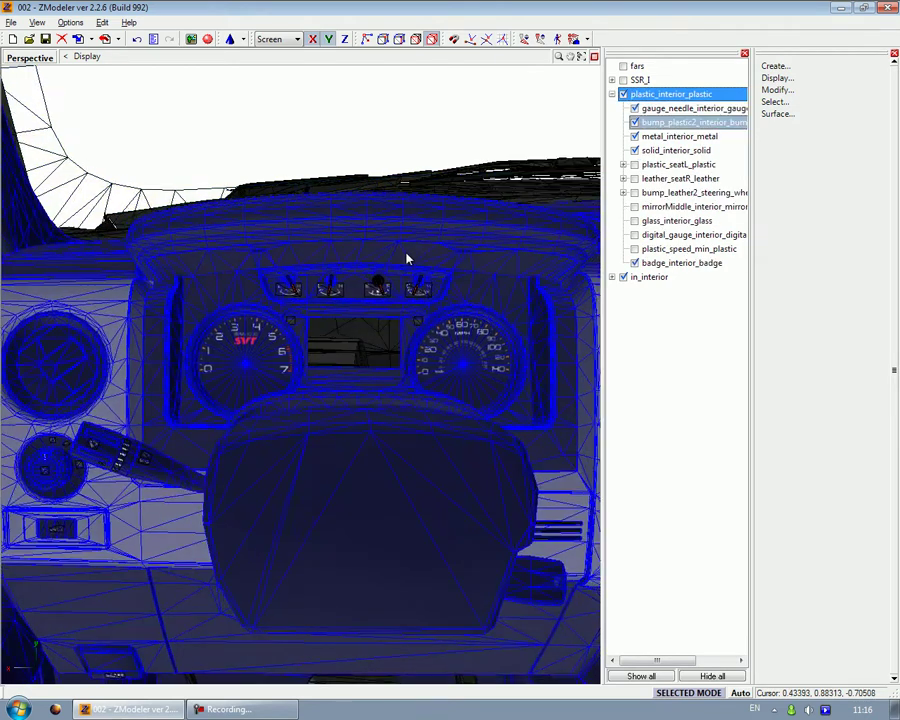
Inspect the dashboard gauges and centre console in the enlarged 3D view, and restore the four-view layout
{"action": "left_click", "coordinate": [594, 57]}
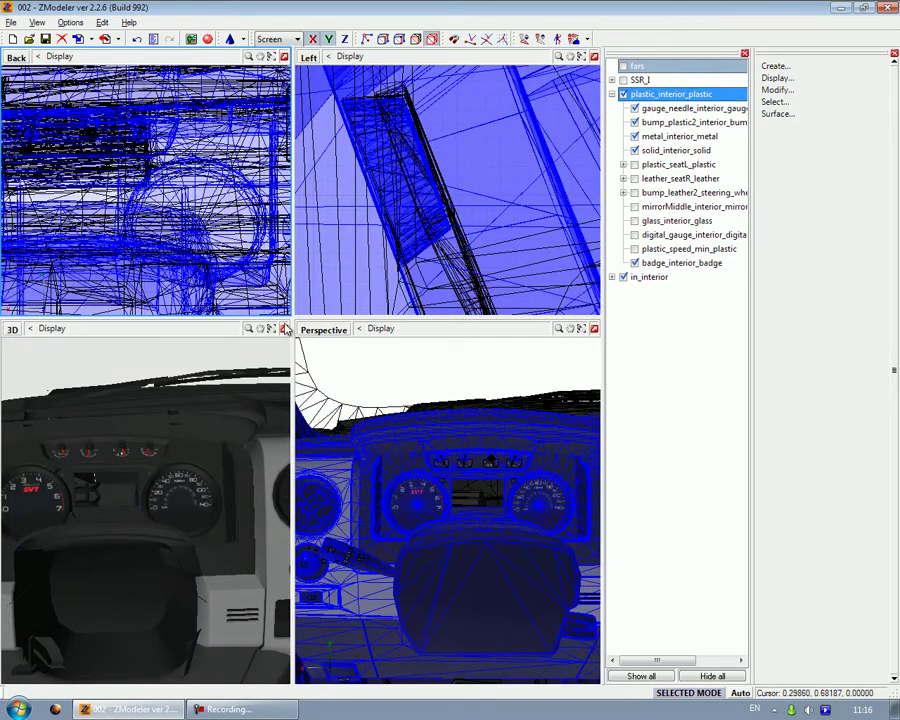
{"action": "left_click", "coordinate": [284, 330]}
{"action": "scroll", "coordinate": [341, 297], "scroll_direction": "down", "scroll_amount": 5}
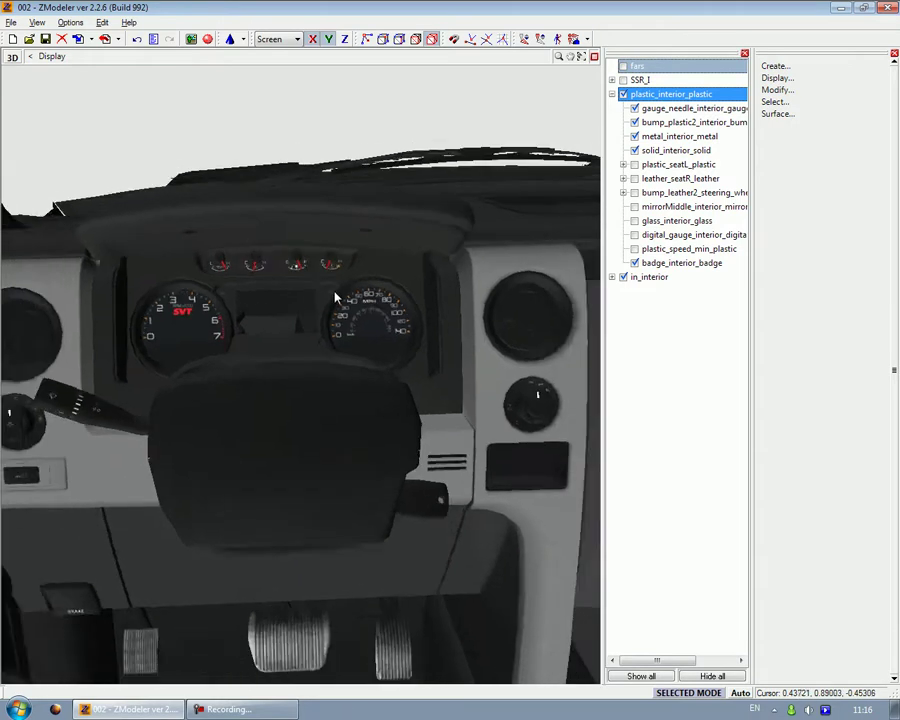
{"action": "middle_click_drag", "start_coordinate": [333, 321], "coordinate": [150, 280]}
{"action": "left_click", "coordinate": [593, 56]}
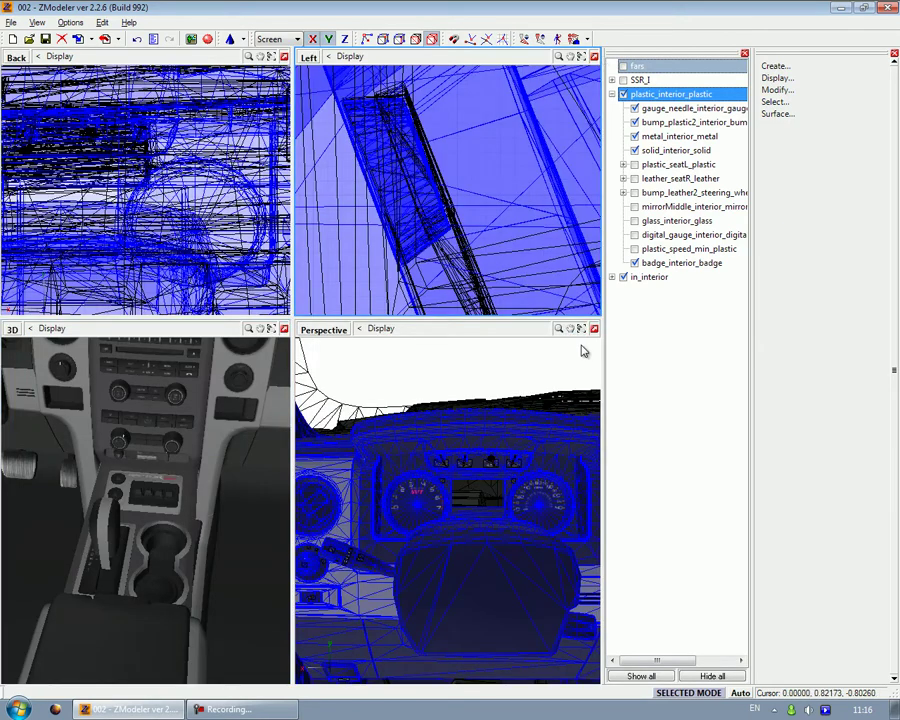
Set the material of solid_interior_solid's polygons to BLACK in the enlarged Perspective view
{"action": "left_click", "coordinate": [595, 328]}
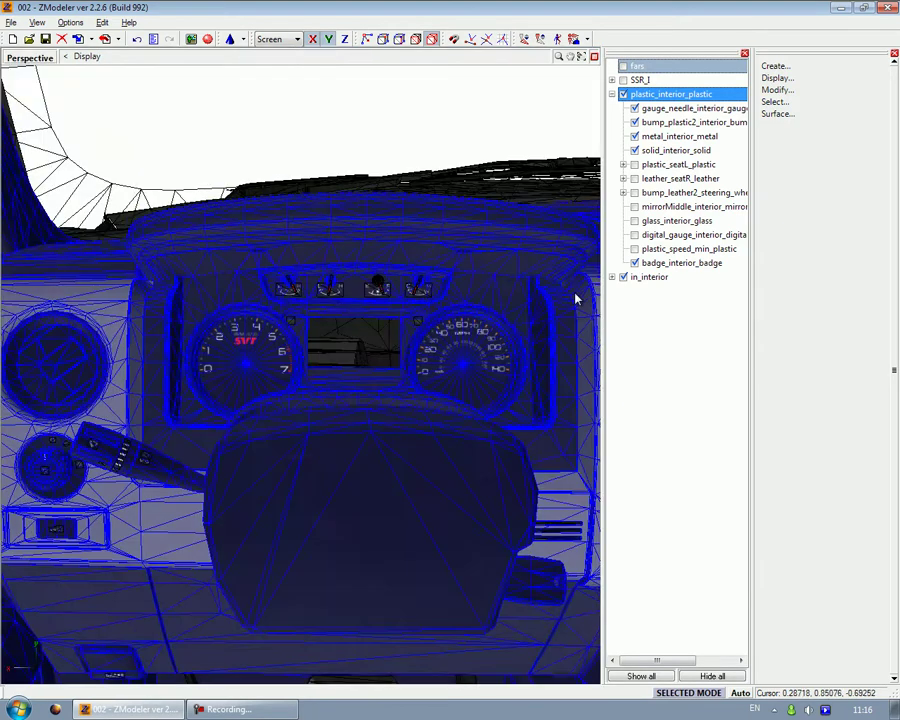
{"action": "left_click", "coordinate": [643, 151]}
{"action": "middle_click_drag", "start_coordinate": [526, 264], "coordinate": [346, 243]}
{"action": "scroll", "coordinate": [346, 243], "scroll_direction": "down", "scroll_amount": 1}
{"action": "middle_click_drag", "start_coordinate": [484, 331], "coordinate": [378, 298]}
{"action": "left_click", "coordinate": [776, 101]}
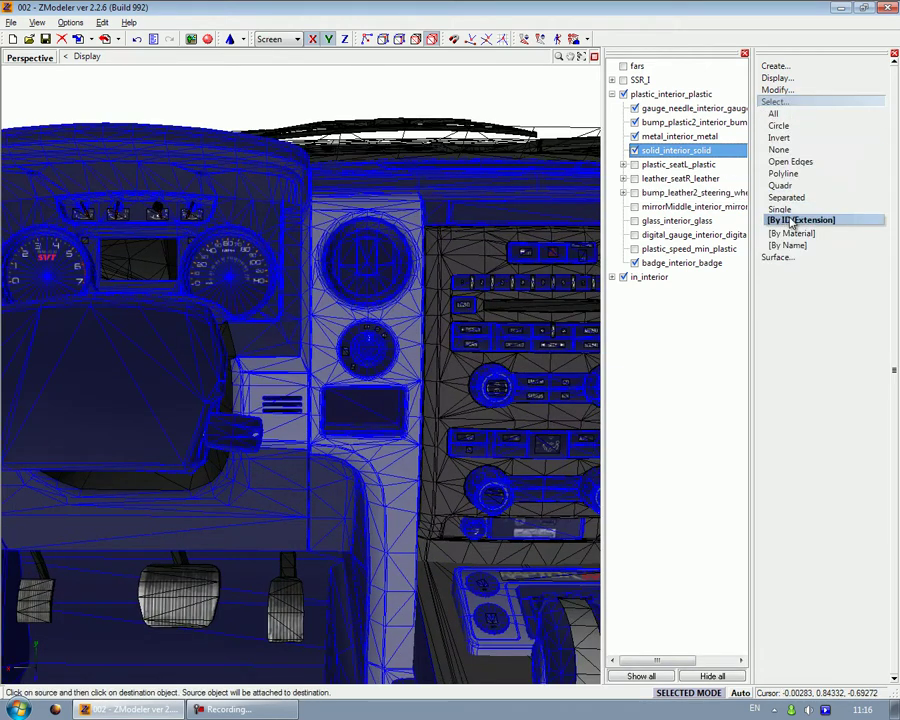
{"action": "left_click", "coordinate": [810, 103]}
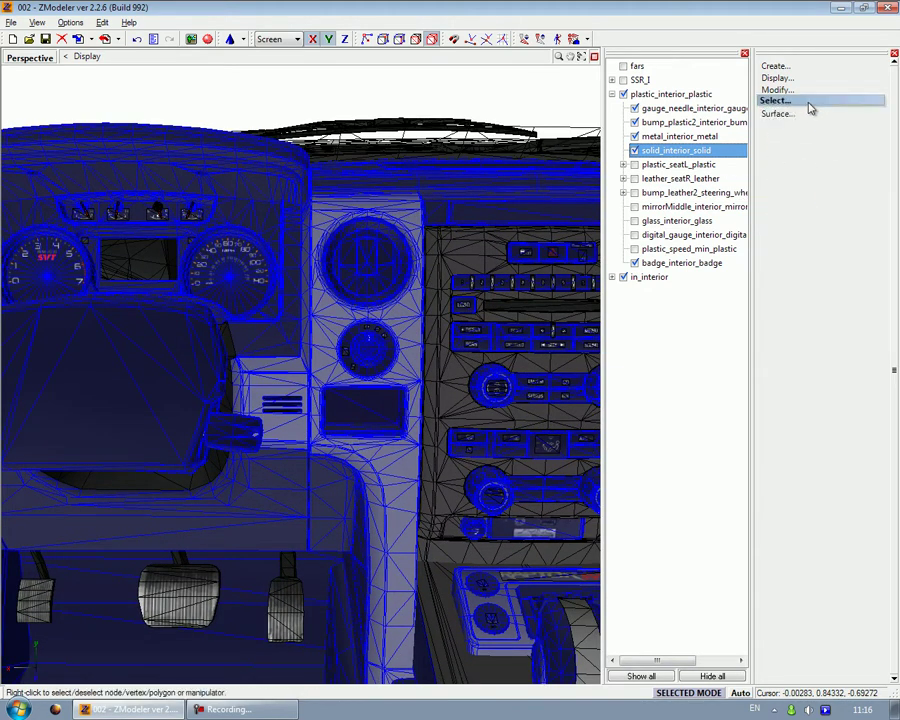
{"action": "right_click", "coordinate": [677, 151]}
{"action": "left_click", "coordinate": [699, 200]}
{"action": "left_click", "coordinate": [390, 308]}
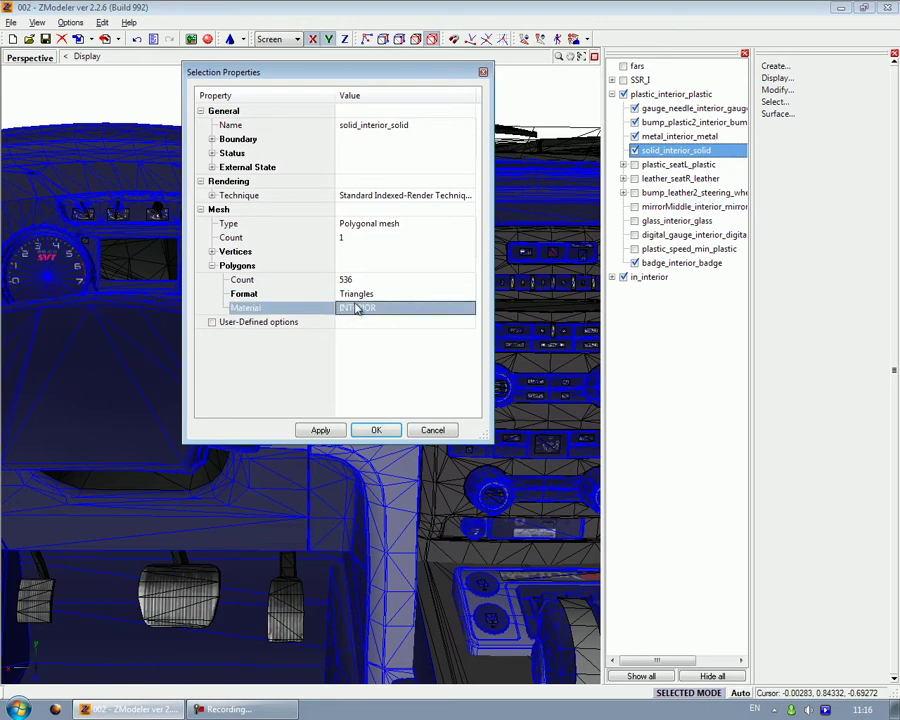
{"action": "left_click", "coordinate": [390, 308]}
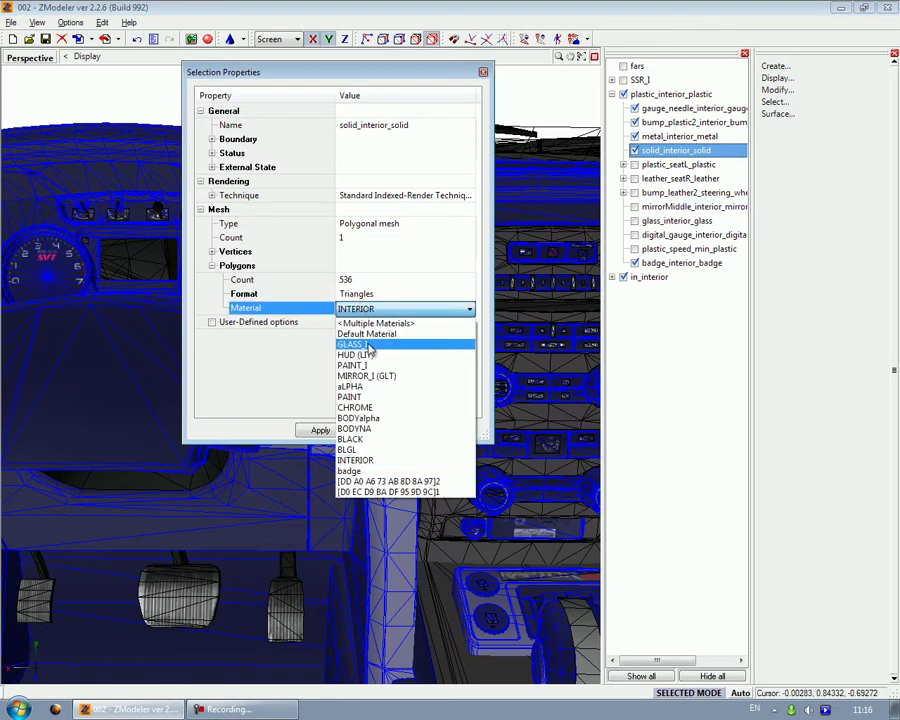
{"action": "left_click", "coordinate": [355, 439]}
{"action": "left_click", "coordinate": [320, 430]}
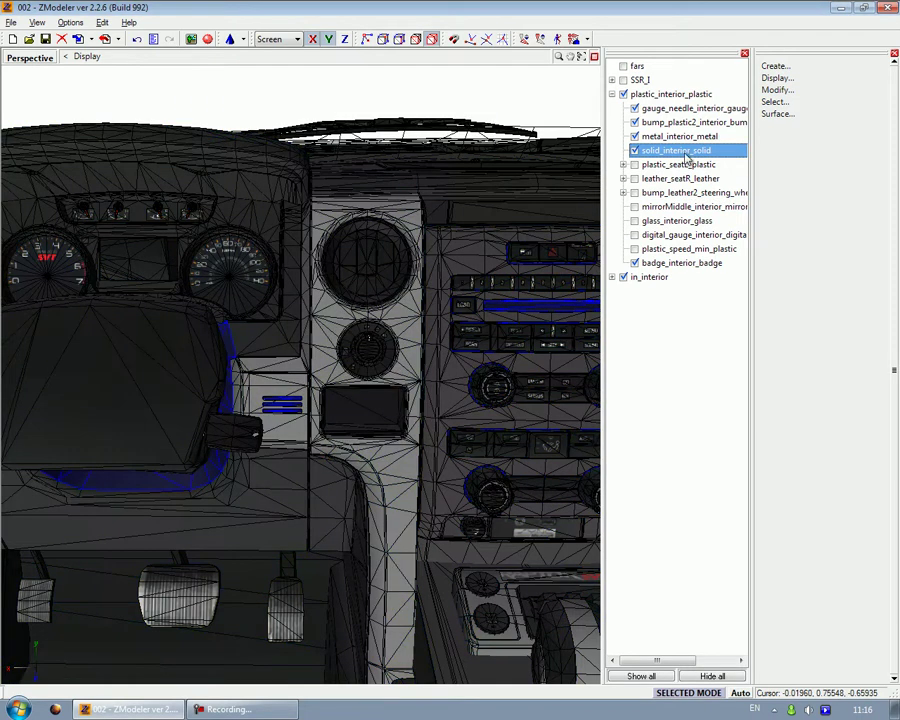
Show the hidden interior nodes from plastic_seatL_plastic through plastic_speed_min_plastic
{"action": "left_click", "coordinate": [633, 165]}
{"action": "left_click", "coordinate": [634, 178]}
{"action": "left_click", "coordinate": [634, 192]}
{"action": "left_click", "coordinate": [634, 206]}
{"action": "left_click", "coordinate": [634, 220]}
{"action": "left_click", "coordinate": [634, 234]}
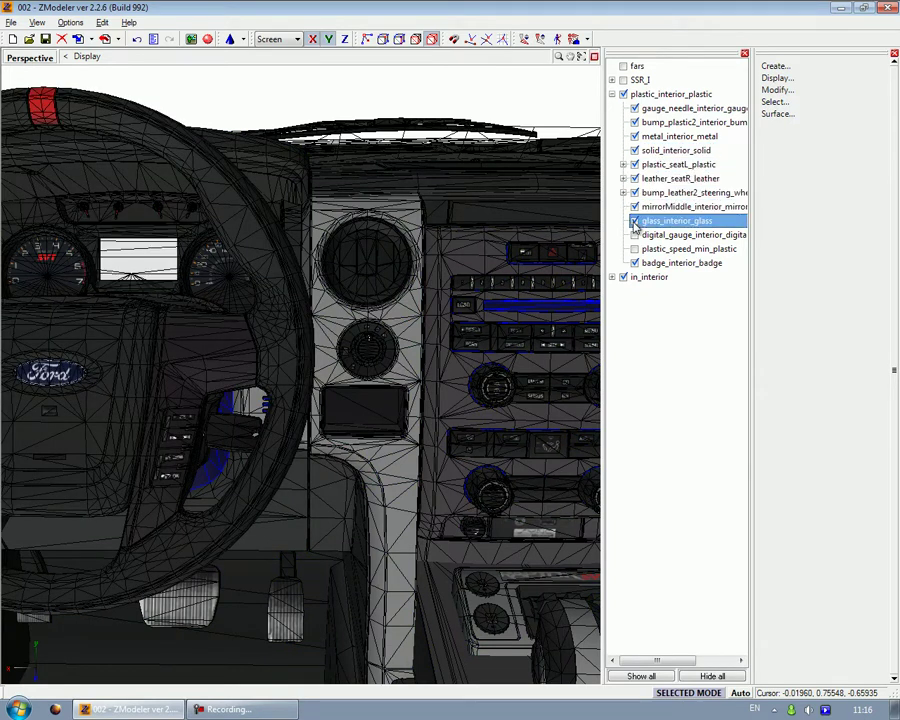
{"action": "left_click", "coordinate": [634, 248]}
Check the visibility of the badge, speed and digital gauge nodes, and move glass_interior_glass to the end of plastic_interior_plastic's children
{"action": "middle_click_drag", "start_coordinate": [149, 271], "coordinate": [265, 281]}
{"action": "left_click", "coordinate": [636, 264]}
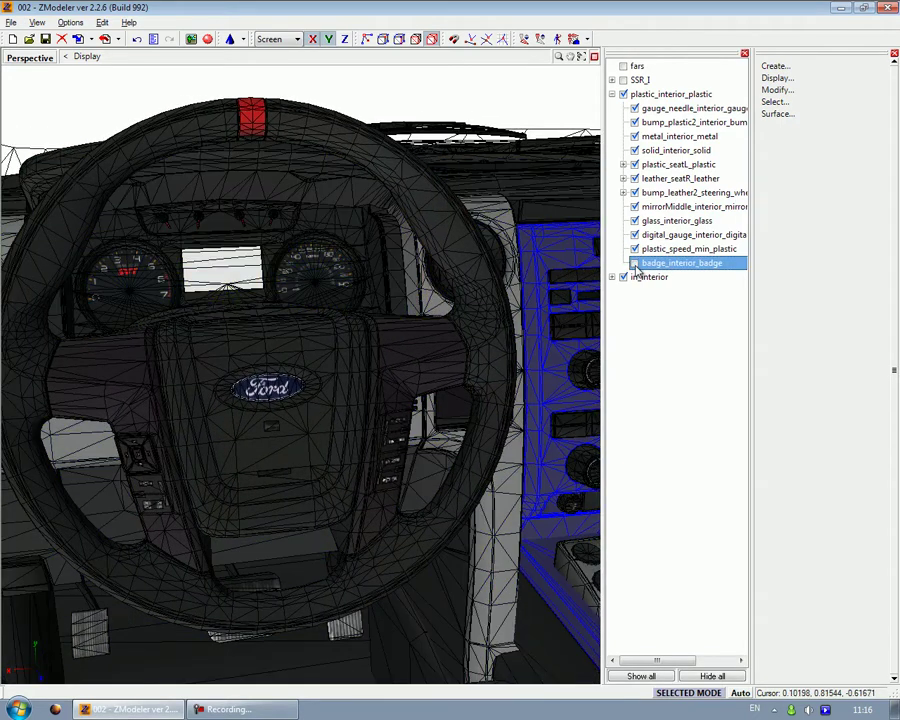
{"action": "left_click", "coordinate": [635, 249]}
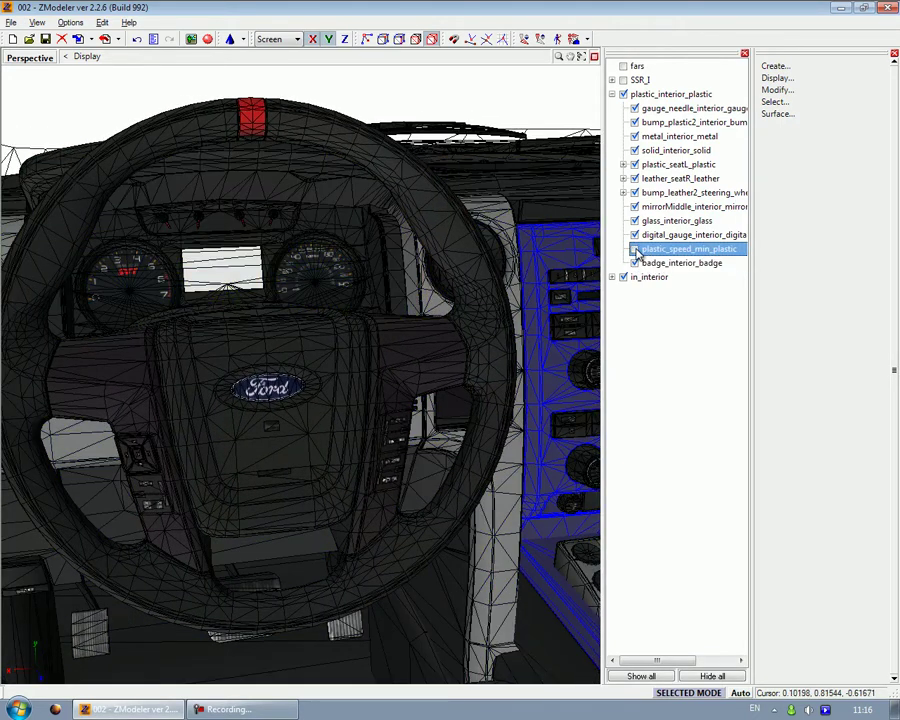
{"action": "left_click", "coordinate": [637, 235]}
{"action": "left_click_drag", "start_coordinate": [636, 221], "coordinate": [652, 113]}
{"action": "left_click", "coordinate": [652, 116]}
Examine the dashboard, centre console and the truck's exterior around the wheel arch and exhaust pipes
{"action": "mouse_move", "coordinate": [249, 320]}
{"action": "middle_mouse_down"}
{"action": "mouse_move", "coordinate": [358, 320]}
{"action": "mouse_move", "coordinate": [273, 311]}
{"action": "mouse_move", "coordinate": [74, 327]}
{"action": "mouse_move", "coordinate": [257, 434]}
{"action": "mouse_move", "coordinate": [227, 245]}
{"action": "mouse_move", "coordinate": [261, 374]}
{"action": "mouse_move", "coordinate": [263, 314]}
{"action": "middle_mouse_up"}
{"action": "middle_click_drag", "start_coordinate": [54, 257], "coordinate": [333, 319]}
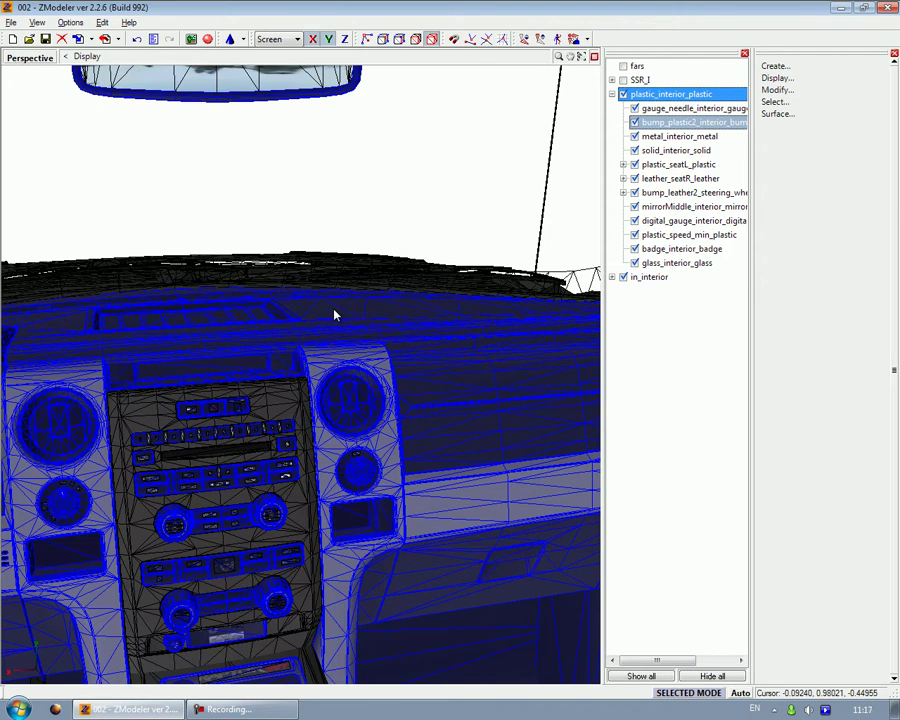
{"action": "scroll", "coordinate": [334, 310], "scroll_direction": "down", "scroll_amount": 5}
{"action": "middle_click_drag", "start_coordinate": [334, 310], "coordinate": [193, 369]}
{"action": "middle_click_drag", "start_coordinate": [222, 417], "coordinate": [311, 364]}
{"action": "middle_click_drag", "start_coordinate": [422, 261], "coordinate": [233, 477]}
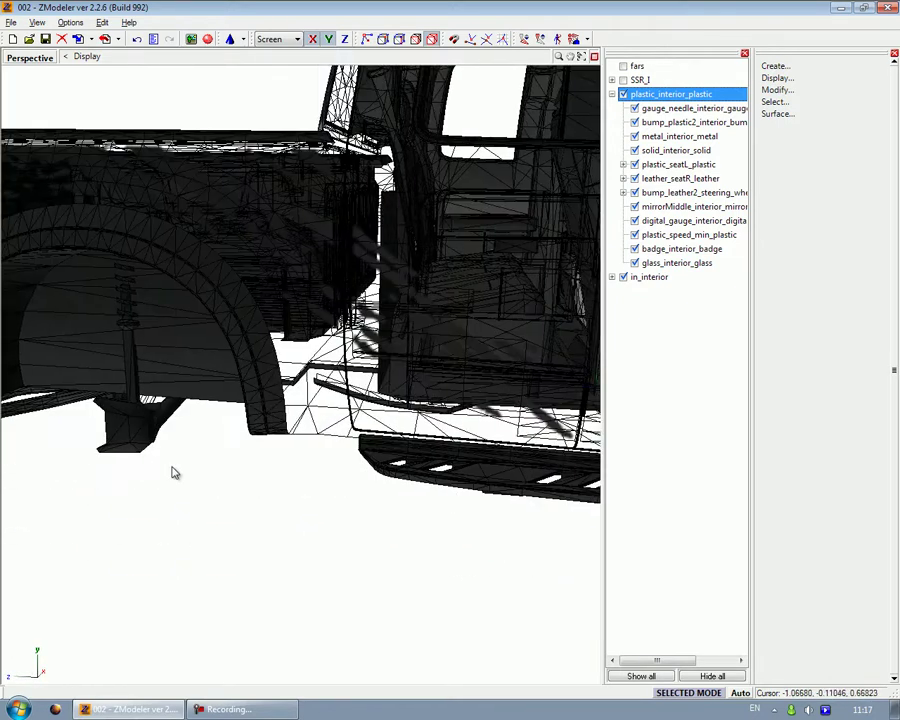
{"action": "middle_click_drag", "start_coordinate": [337, 473], "coordinate": [153, 410]}
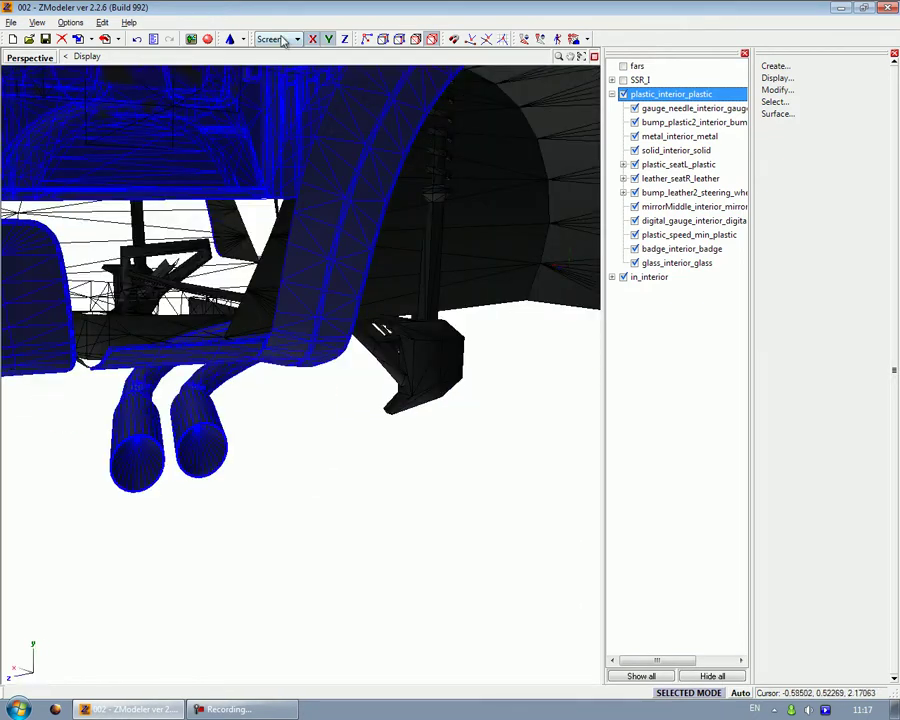
Rename the material listed directly below badge as BIGBLACK
{"action": "left_click", "coordinate": [207, 40]}
{"action": "left_click_drag", "start_coordinate": [474, 128], "coordinate": [476, 174]}
{"action": "double_click", "coordinate": [337, 161]}
{"action": "left_click_drag", "start_coordinate": [394, 157], "coordinate": [279, 159]}
{"action": "type", "text": "BIGB"}
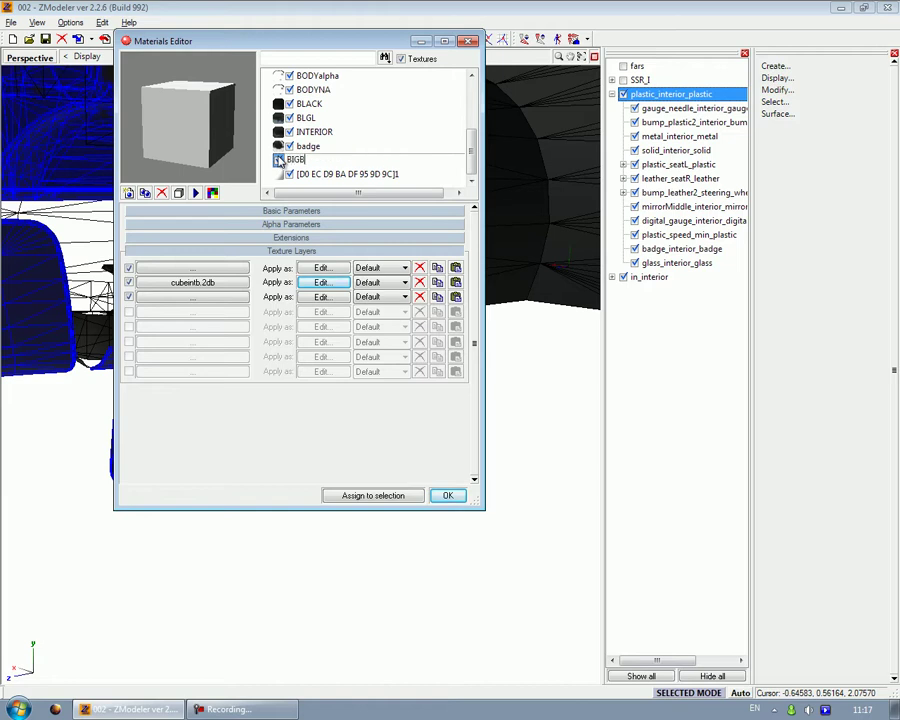
{"action": "type", "text": "LACK"}
{"action": "key", "text": "Return"}
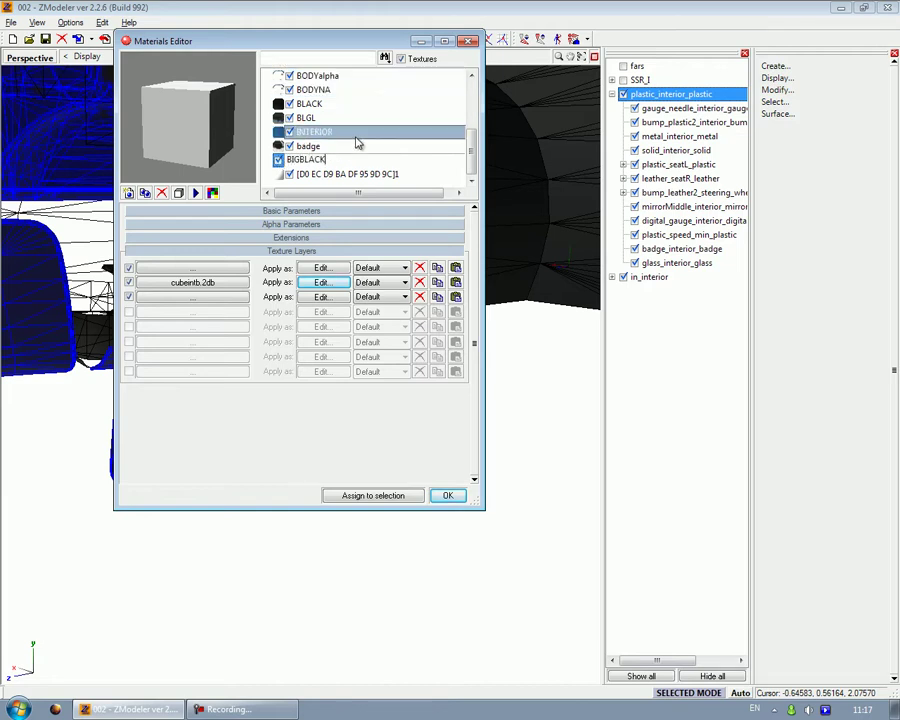
{"action": "left_click", "coordinate": [350, 148]}
{"action": "left_click", "coordinate": [350, 160]}
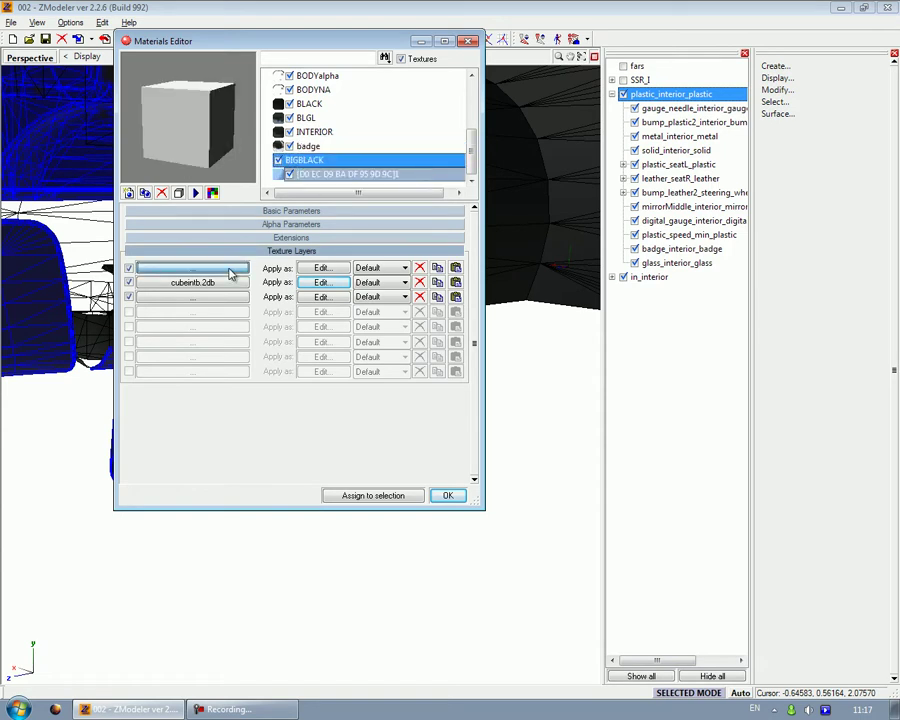
Assign the g_i.2db texture to BIGBLACK's first texture layer
{"action": "left_click", "coordinate": [195, 268]}
{"action": "left_click", "coordinate": [164, 497]}
{"action": "scroll", "coordinate": [164, 500], "scroll_direction": "down", "scroll_amount": 1}
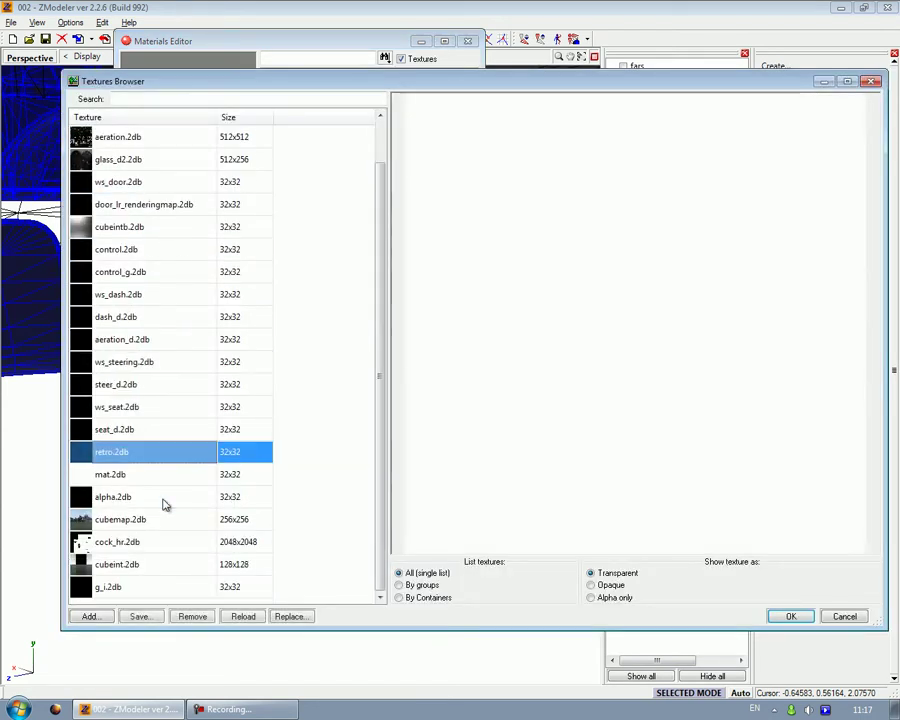
{"action": "left_click", "coordinate": [243, 590]}
{"action": "left_click", "coordinate": [791, 617]}
Try the g_i.2db texture in BIGBLACK's second texture layer
{"action": "left_click", "coordinate": [170, 285]}
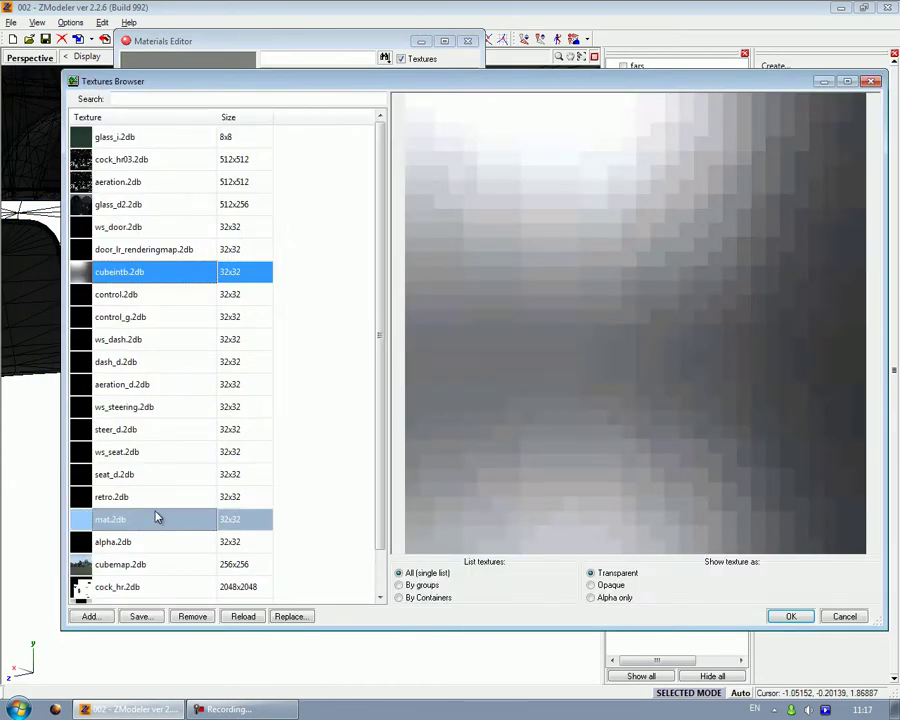
{"action": "left_click", "coordinate": [155, 519]}
{"action": "scroll", "coordinate": [155, 515], "scroll_direction": "down", "scroll_amount": 1}
{"action": "left_click", "coordinate": [150, 587]}
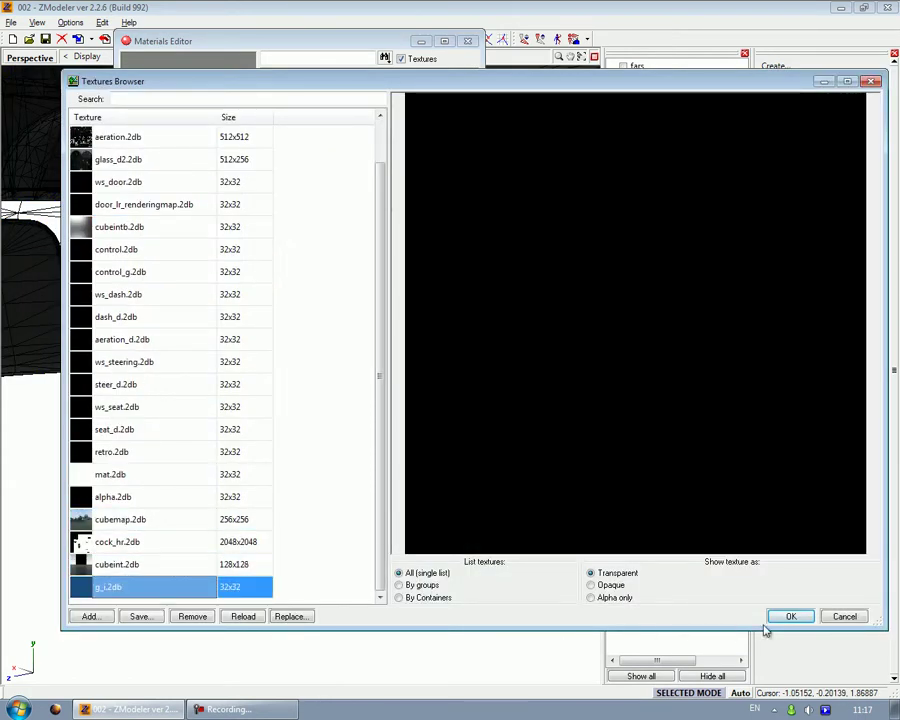
{"action": "left_click", "coordinate": [789, 619]}
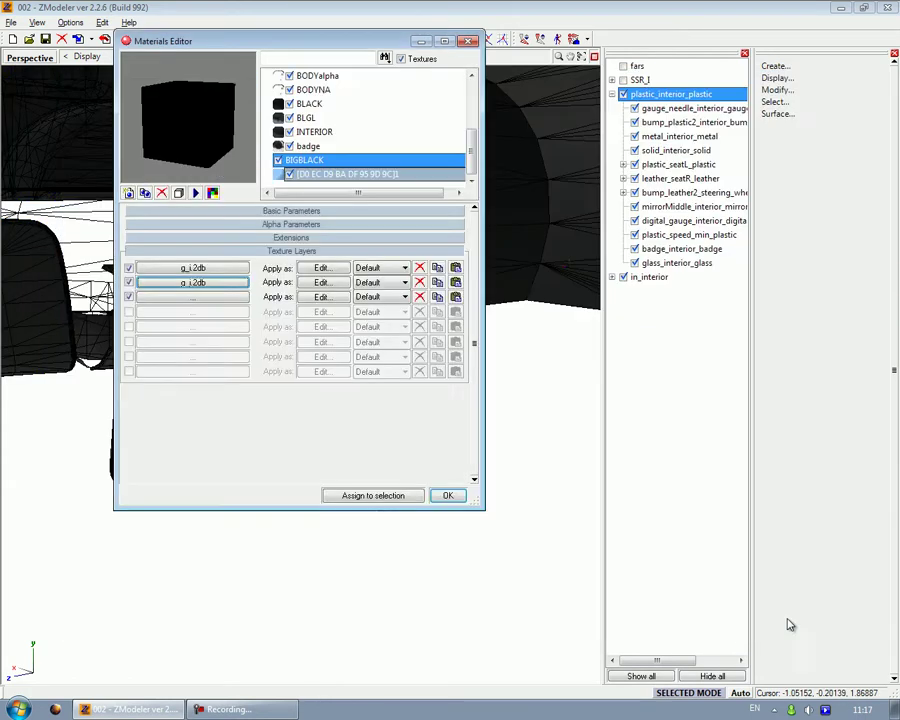
Set BIGBLACK's second texture layer back to cubeintb.2db
{"action": "left_click", "coordinate": [213, 284]}
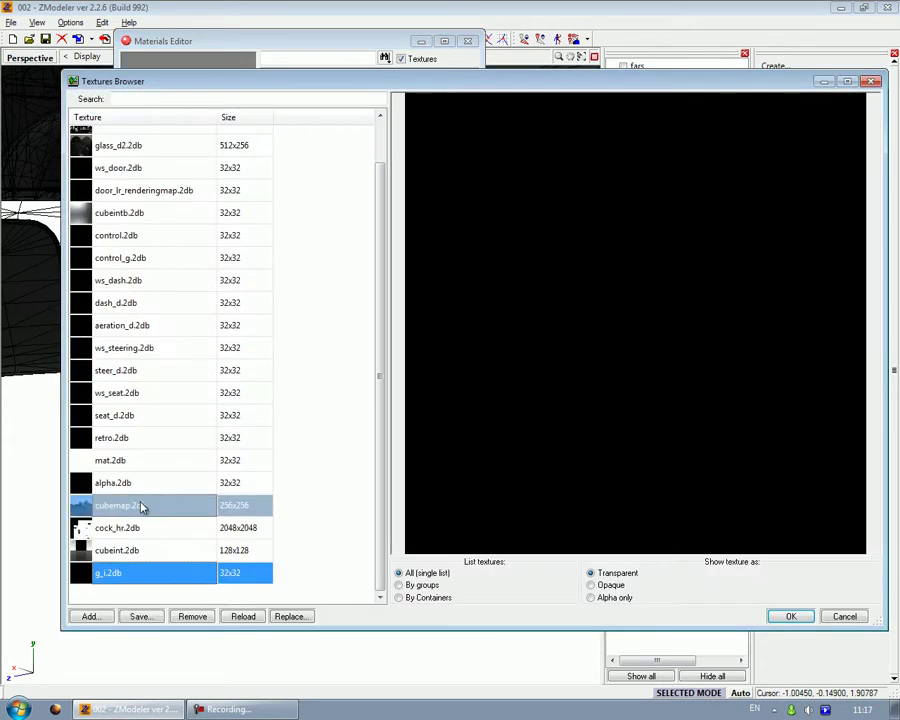
{"action": "left_click", "coordinate": [145, 555]}
{"action": "scroll", "coordinate": [145, 555], "scroll_direction": "up", "scroll_amount": 1}
{"action": "left_click", "coordinate": [138, 258]}
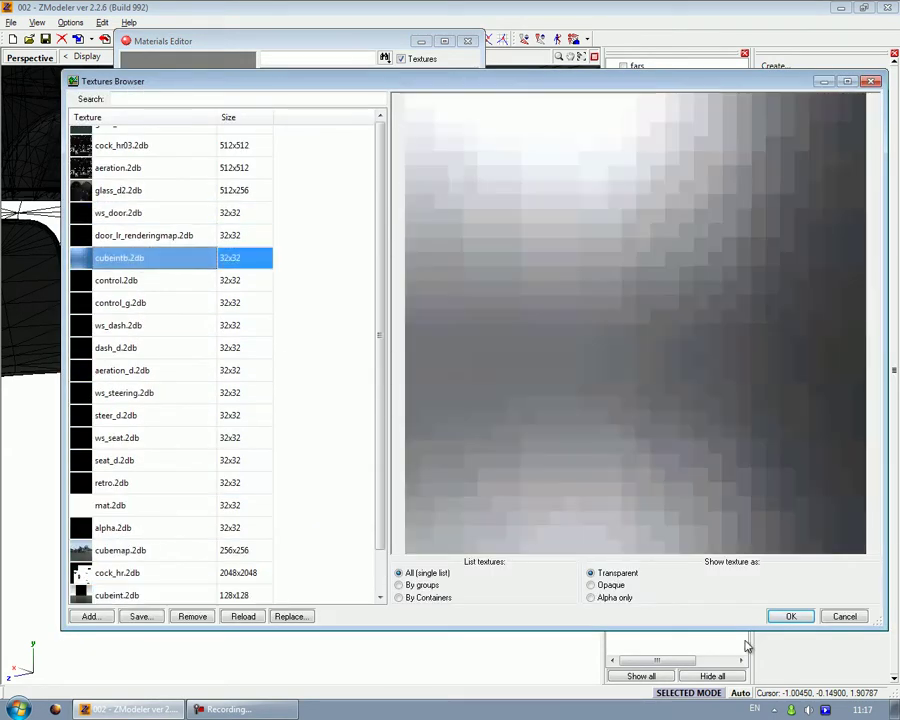
{"action": "left_click", "coordinate": [790, 616]}
Try an ambient color of 102, 102, 102 for BIGBLACK, and restore simple color mode
{"action": "left_click", "coordinate": [291, 224]}
{"action": "left_click", "coordinate": [291, 224]}
{"action": "left_click", "coordinate": [293, 211]}
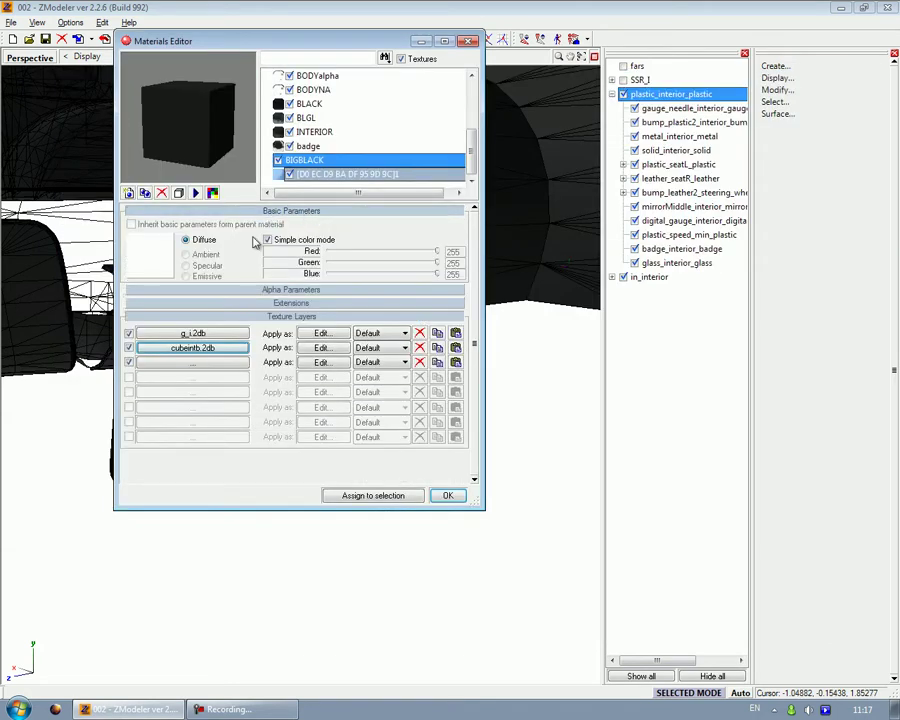
{"action": "left_click", "coordinate": [277, 243]}
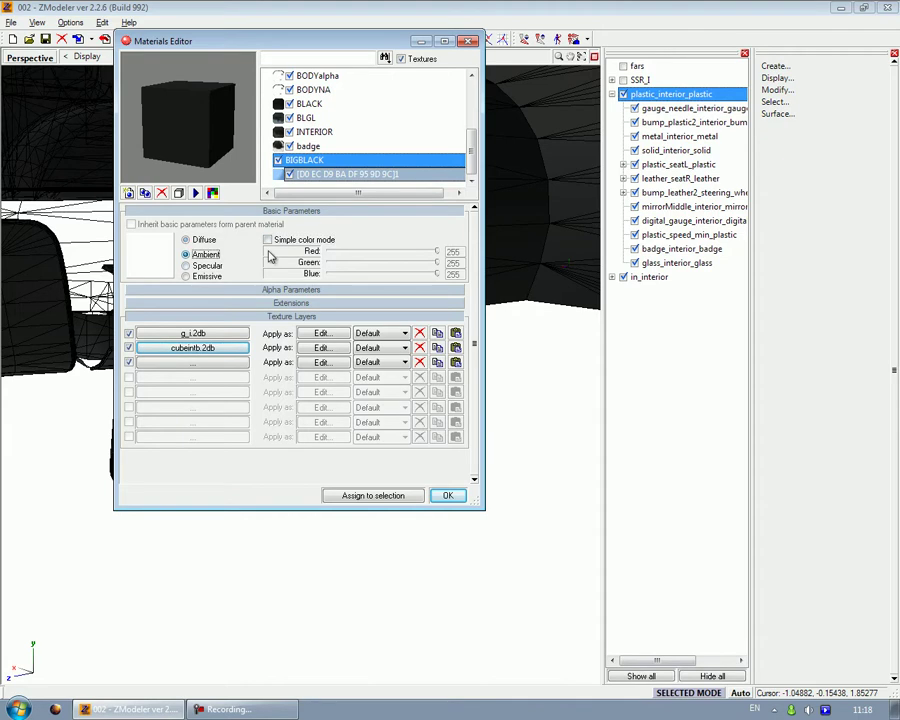
{"action": "mouse_move", "coordinate": [366, 253]}
{"action": "left_mouse_down"}
{"action": "mouse_move", "coordinate": [345, 256]}
{"action": "mouse_move", "coordinate": [415, 255]}
{"action": "mouse_move", "coordinate": [374, 261]}
{"action": "left_mouse_up"}
{"action": "left_click", "coordinate": [367, 264]}
{"action": "left_click", "coordinate": [367, 274]}
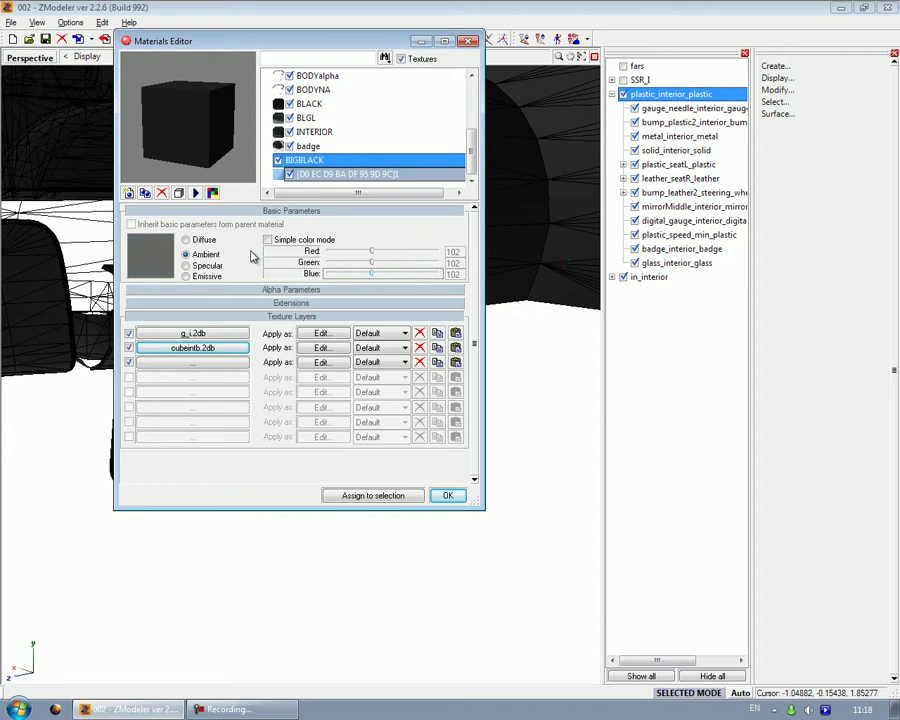
{"action": "left_click", "coordinate": [205, 241]}
{"action": "left_click", "coordinate": [269, 241]}
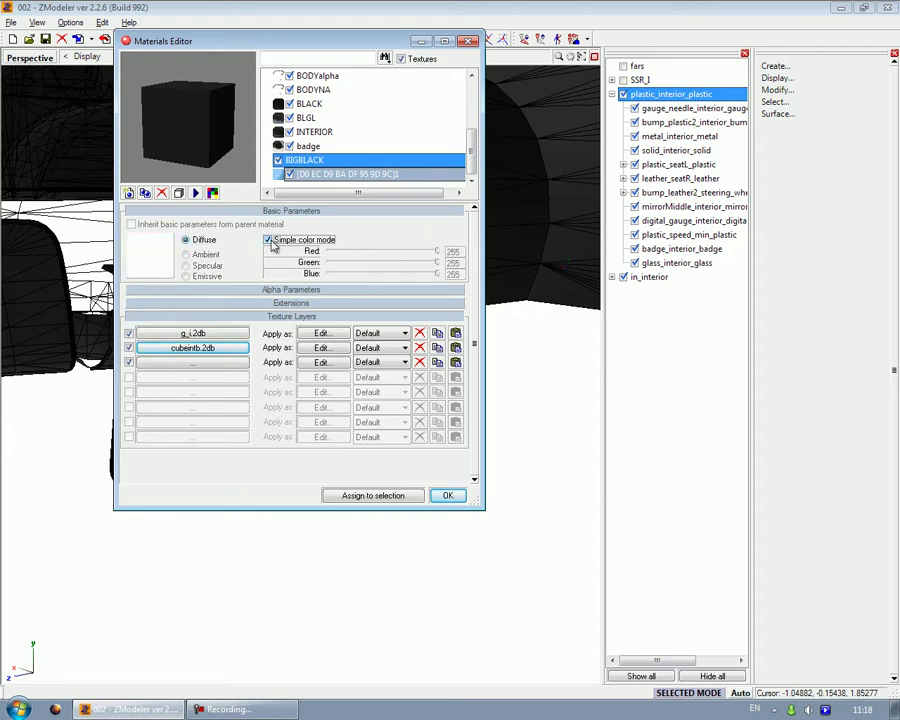
Disable simple color mode for BIGBLACK, set its diffuse color to 0, 0, 0, and check its ambient and specular colors
{"action": "left_click", "coordinate": [268, 242]}
{"action": "left_click_drag", "start_coordinate": [348, 252], "coordinate": [340, 278]}
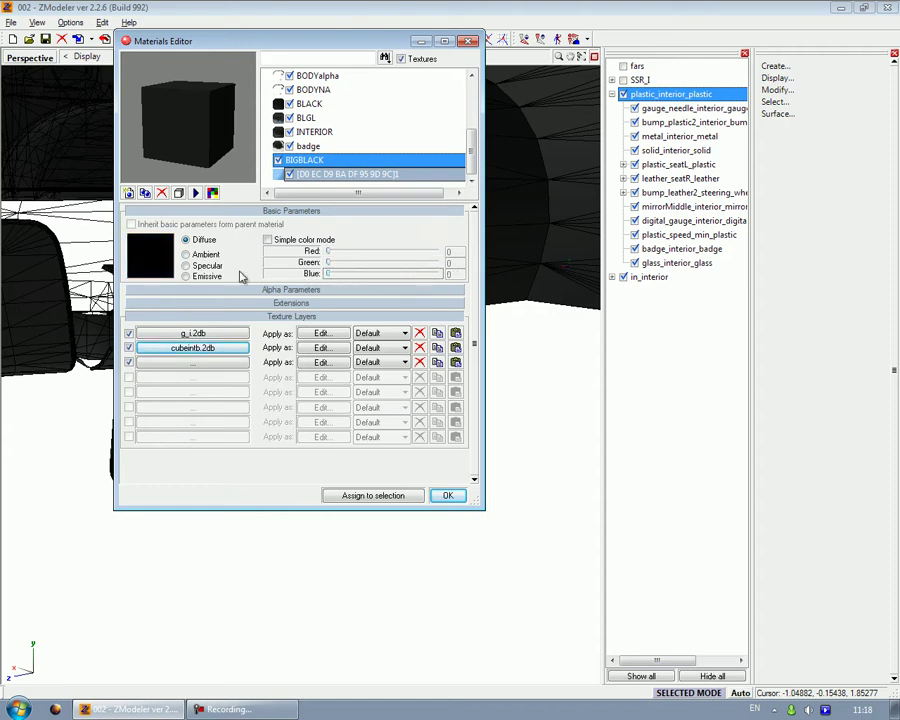
{"action": "left_click", "coordinate": [200, 255]}
{"action": "left_click", "coordinate": [204, 266]}
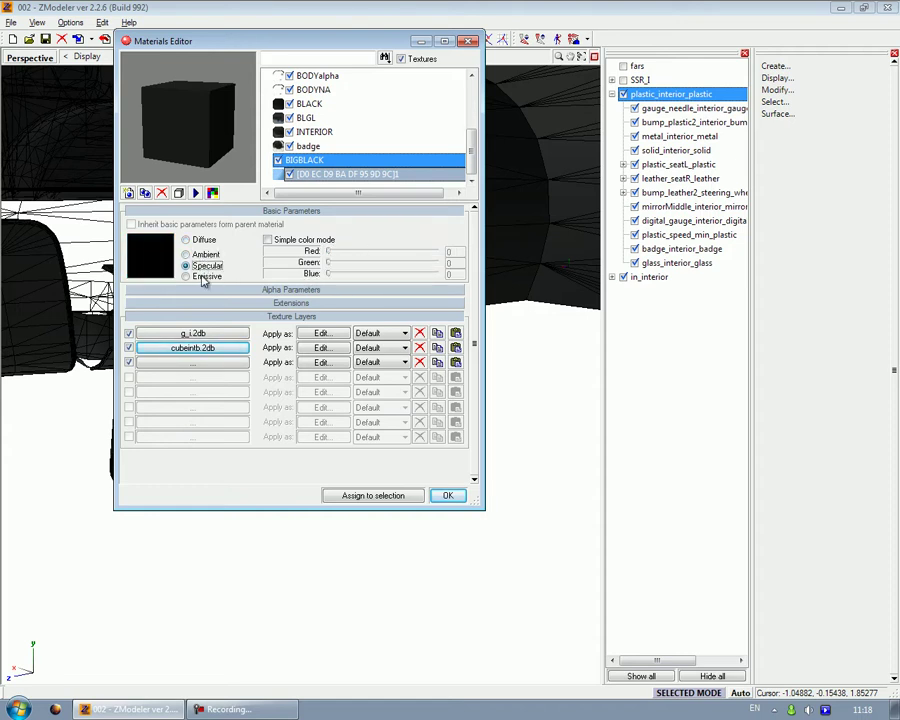
Set BIGBLACK's ambient color to 51, 51, 51 and restore simple color mode
{"action": "left_click", "coordinate": [212, 256]}
{"action": "left_click", "coordinate": [352, 252]}
{"action": "double_click", "coordinate": [344, 263]}
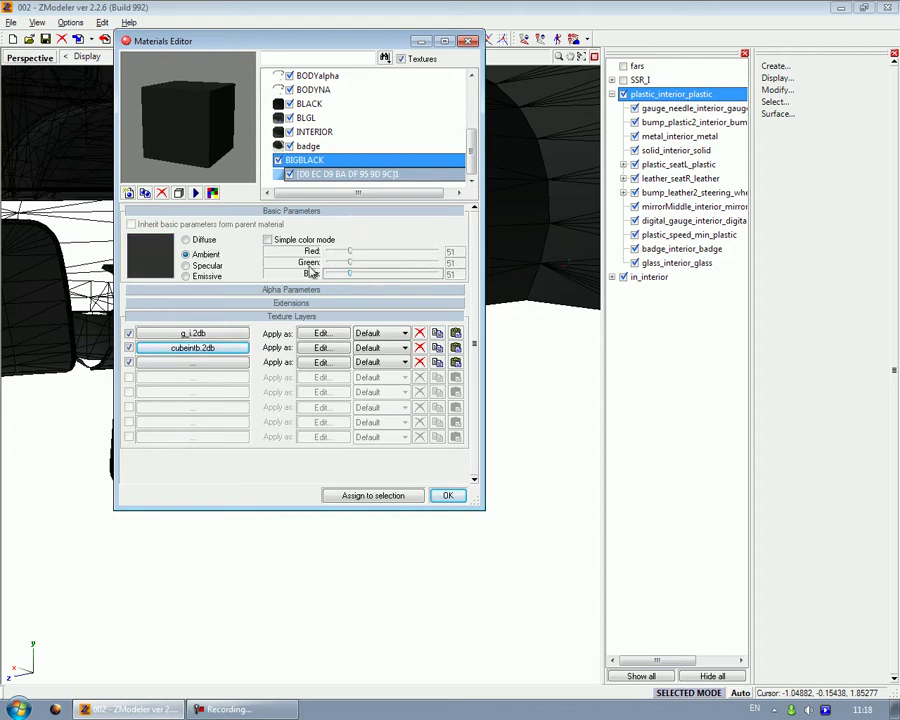
{"action": "left_click", "coordinate": [186, 240]}
{"action": "left_click", "coordinate": [286, 241]}
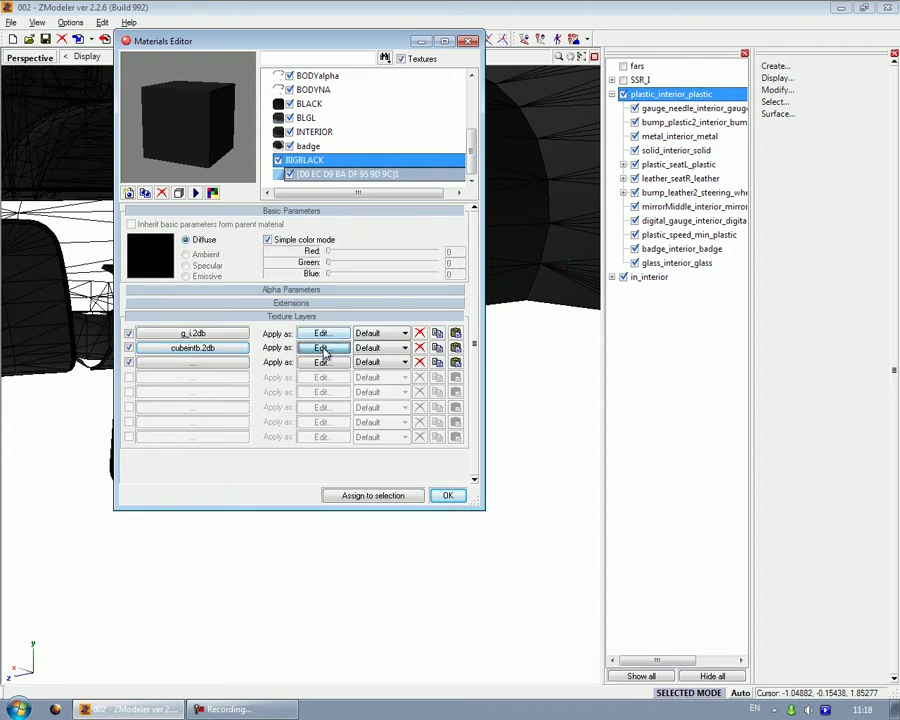
Set the const color value of BIGBLACK's cubeintb.2db layer to 18 and close the material settings
{"action": "left_click", "coordinate": [320, 348]}
{"action": "left_click_drag", "start_coordinate": [474, 392], "coordinate": [468, 392]}
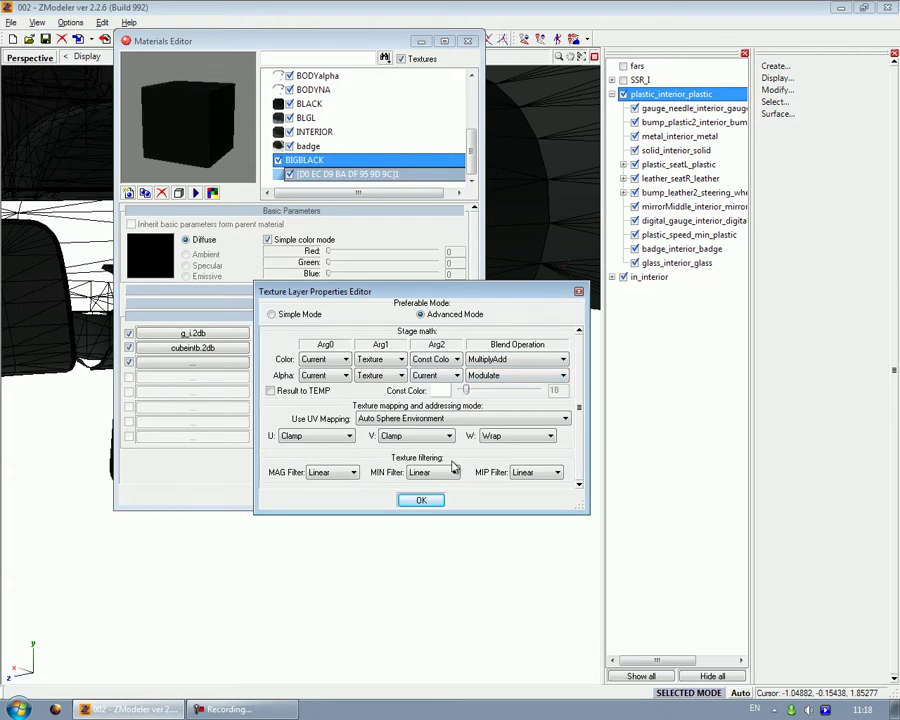
{"action": "left_click_drag", "start_coordinate": [476, 394], "coordinate": [465, 392]}
{"action": "left_click", "coordinate": [421, 501]}
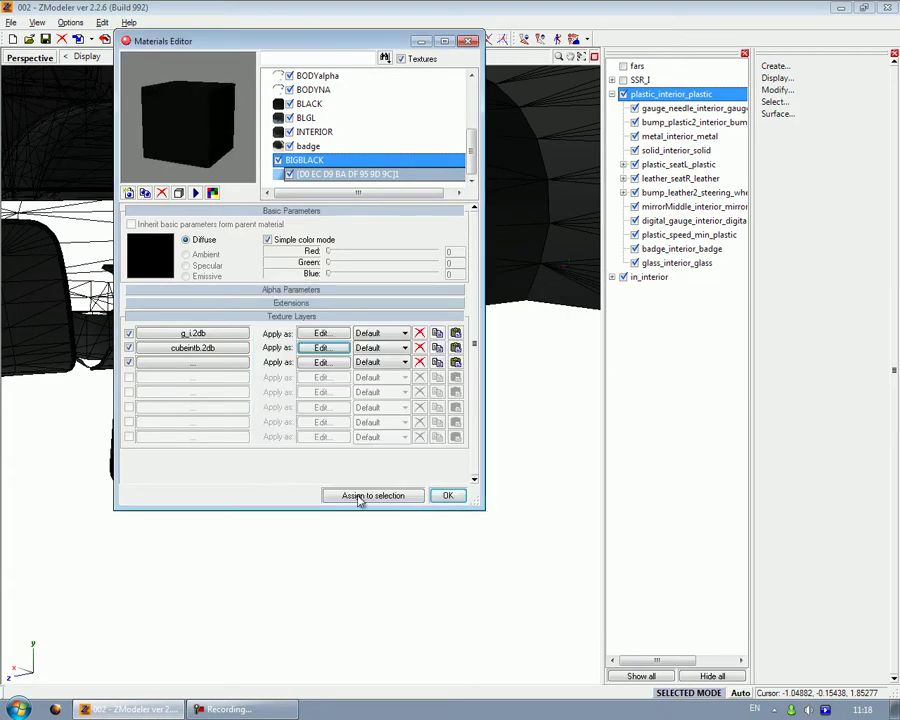
{"action": "left_click", "coordinate": [449, 496]}
Select the inner surfaces of both exhaust pipes as separated polygon groups
{"action": "left_click", "coordinate": [808, 104]}
{"action": "left_click", "coordinate": [805, 198]}
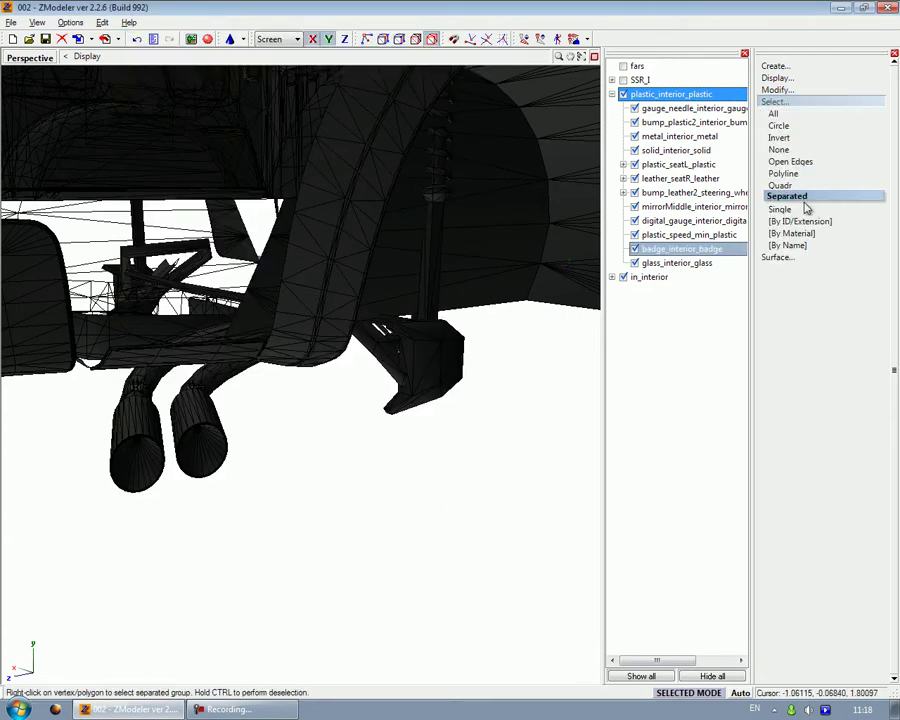
{"action": "right_click", "coordinate": [298, 72]}
{"action": "left_click", "coordinate": [415, 40]}
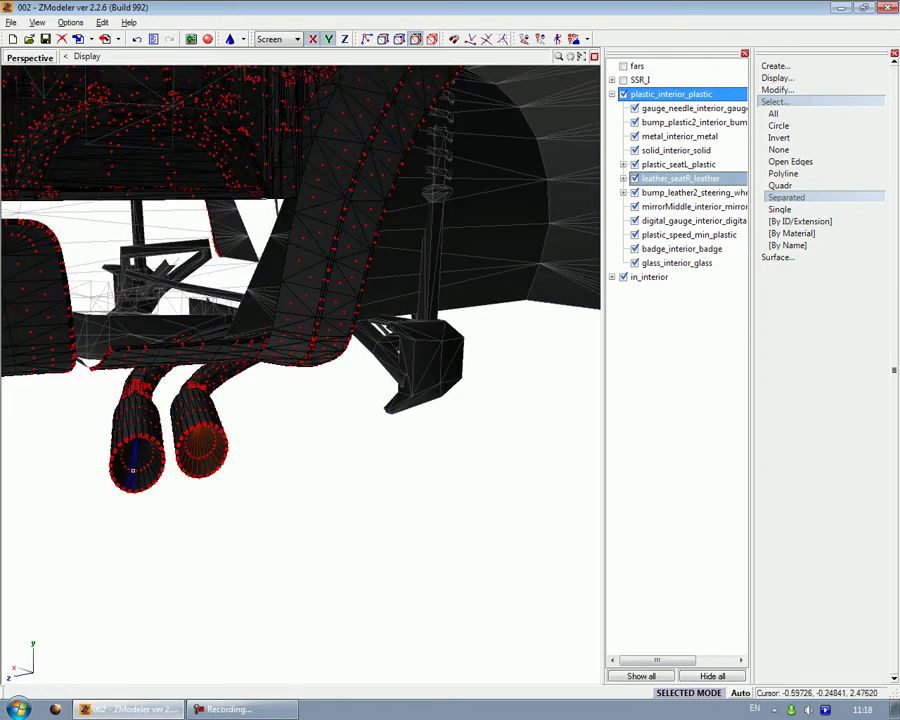
Assign the BIGBLACK material to the selected exhaust pipe polygons and close the material settings
{"action": "left_click", "coordinate": [210, 39]}
{"action": "left_click_drag", "start_coordinate": [472, 82], "coordinate": [472, 142]}
{"action": "left_click", "coordinate": [372, 161]}
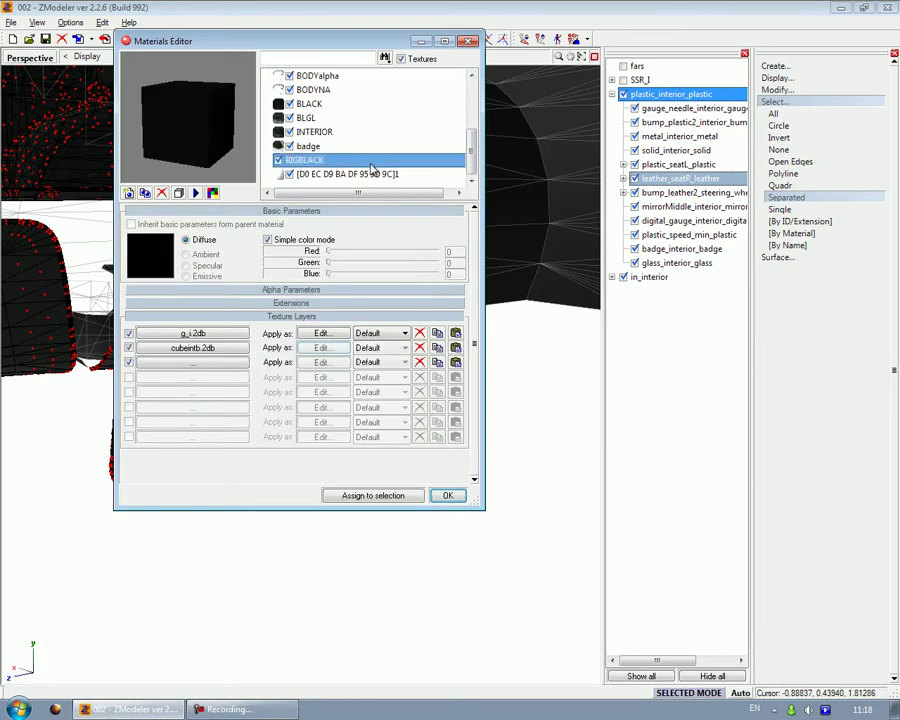
{"action": "left_click", "coordinate": [447, 496]}
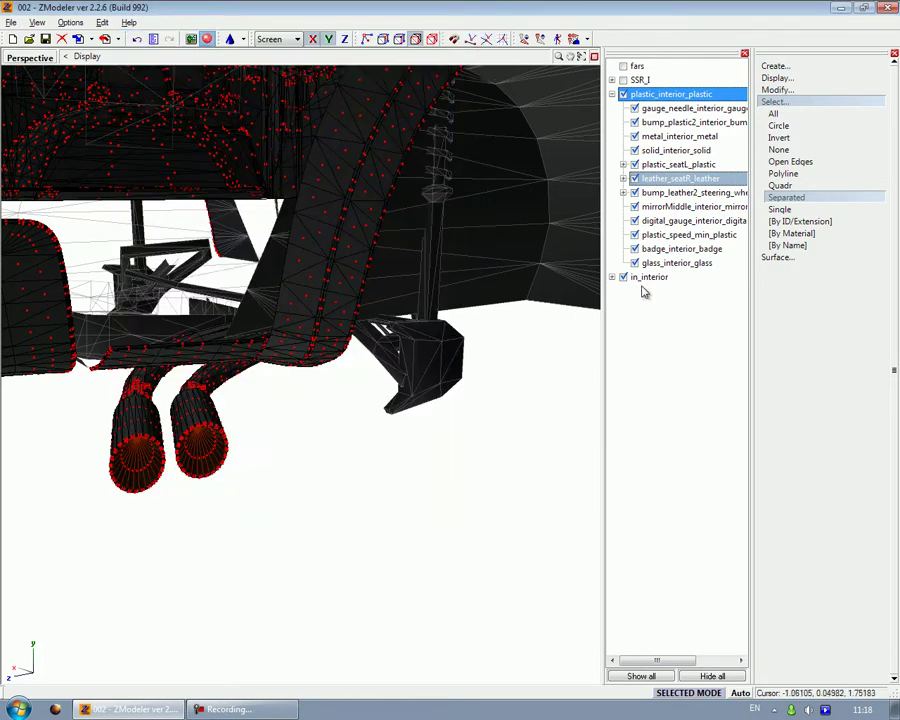
Assign the BIGBLACK material to the solid_interior_solid node through its properties
{"action": "left_click", "coordinate": [813, 104]}
{"action": "middle_click_drag", "start_coordinate": [532, 294], "coordinate": [420, 300]}
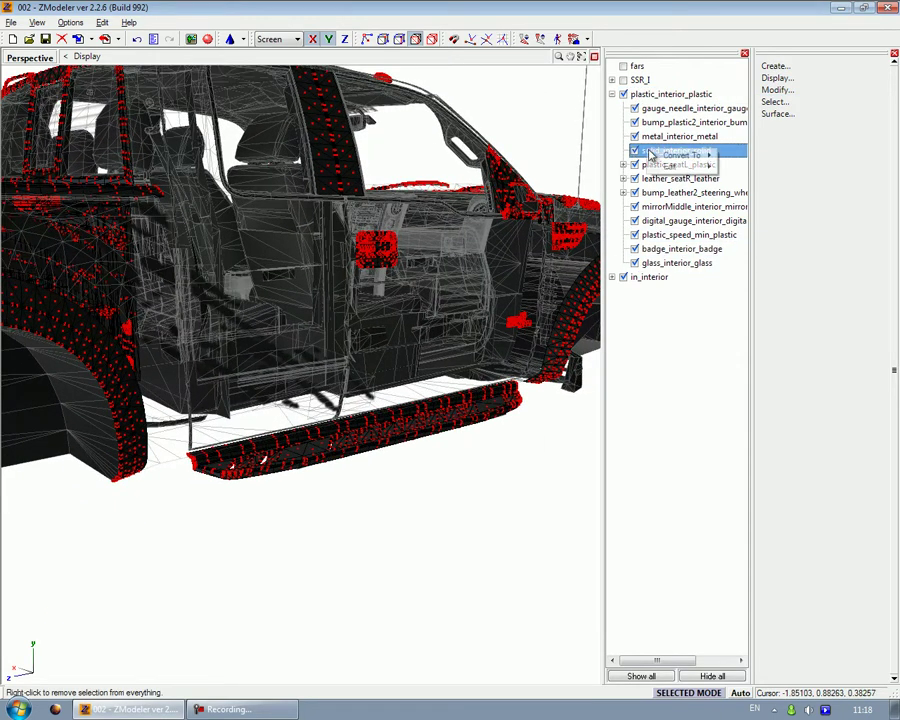
{"action": "left_click", "coordinate": [674, 176]}
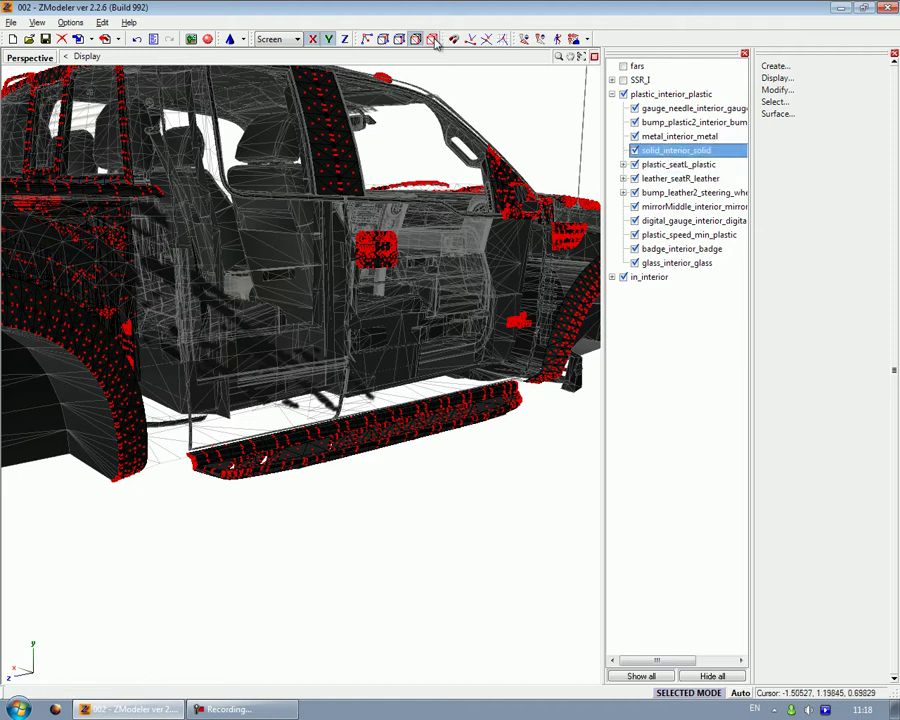
{"action": "left_click", "coordinate": [433, 39]}
{"action": "right_click", "coordinate": [664, 151]}
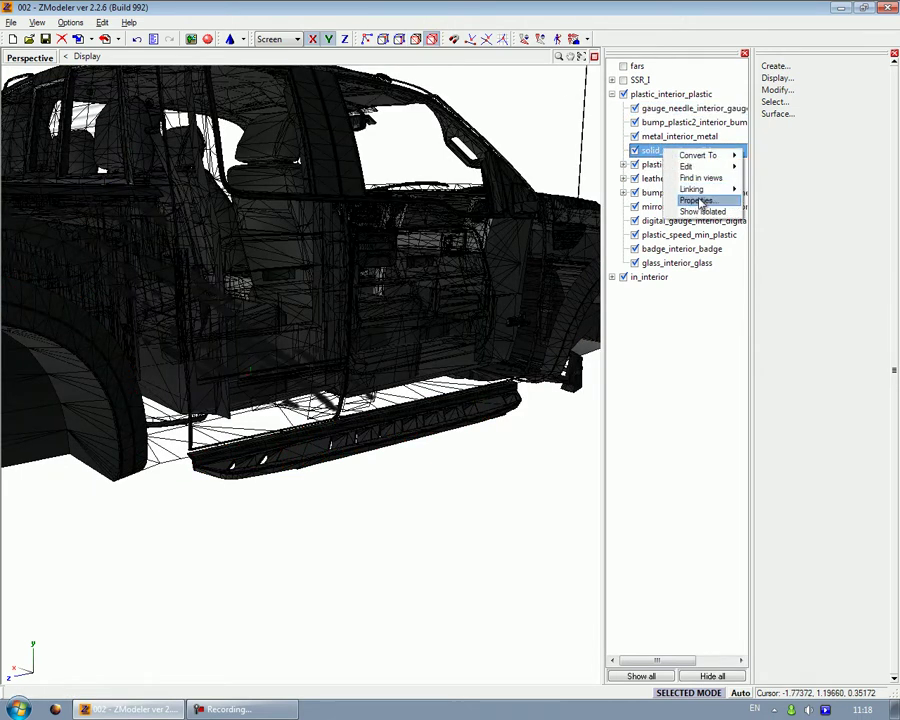
{"action": "left_click", "coordinate": [697, 202]}
{"action": "left_click", "coordinate": [366, 311]}
{"action": "left_click", "coordinate": [366, 309]}
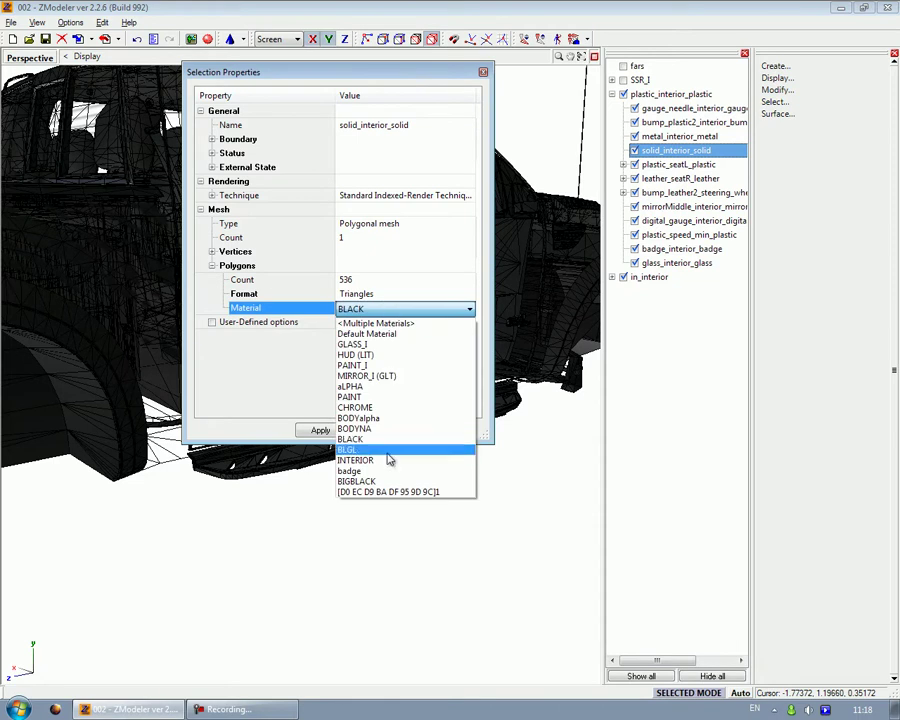
{"action": "left_click", "coordinate": [360, 481]}
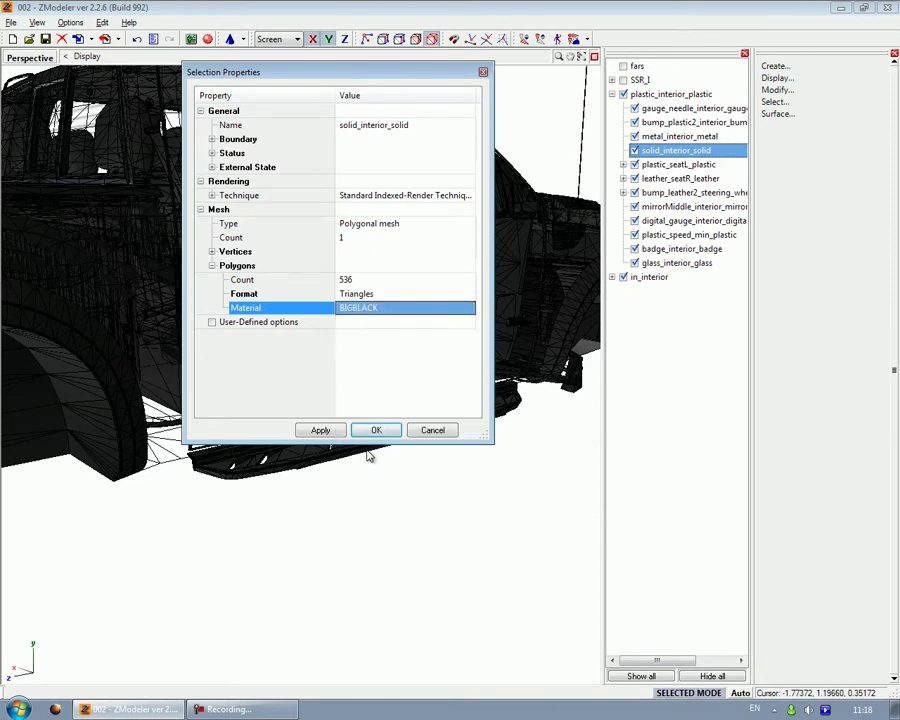
{"action": "left_click", "coordinate": [361, 431]}
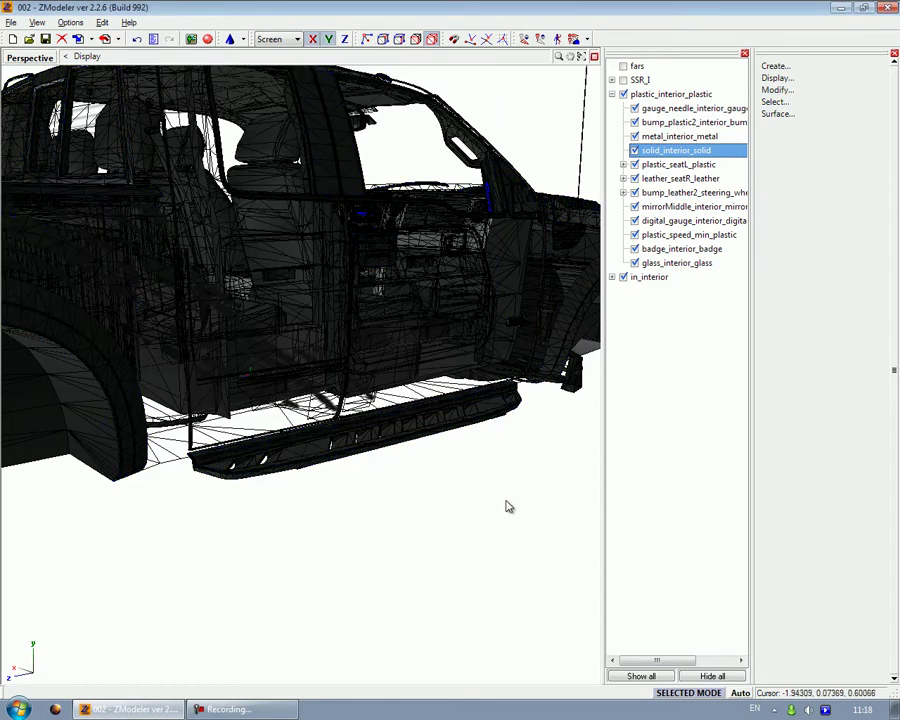
Collapse the plastic_interior_plastic hierarchy and show the SSR_I node with the truck interior
{"action": "left_click", "coordinate": [612, 94]}
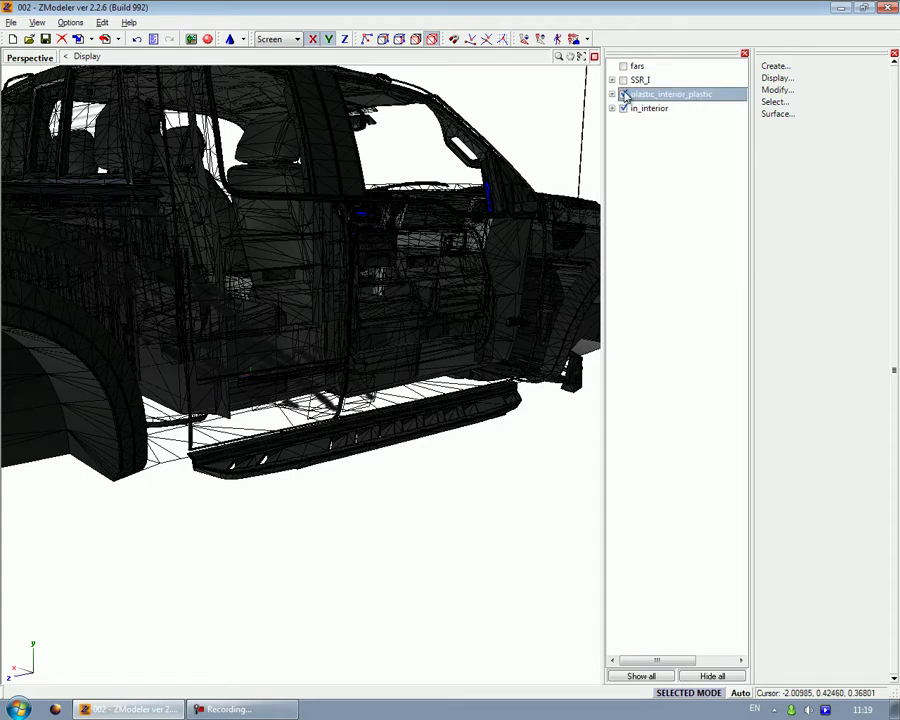
{"action": "left_click", "coordinate": [623, 80]}
{"action": "middle_click_drag", "start_coordinate": [317, 246], "coordinate": [175, 278]}
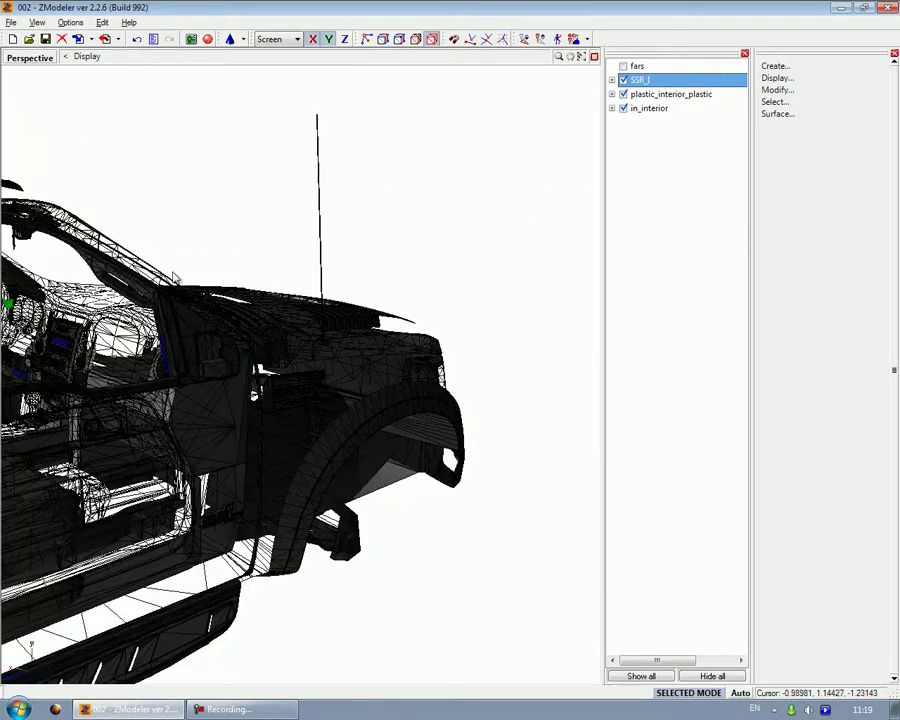
Move the STEER_HR steering wheel backward in the Left view, clear of the truck's own steering wheel
{"action": "left_click", "coordinate": [832, 90]}
{"action": "left_click", "coordinate": [799, 232]}
{"action": "left_click", "coordinate": [781, 221]}
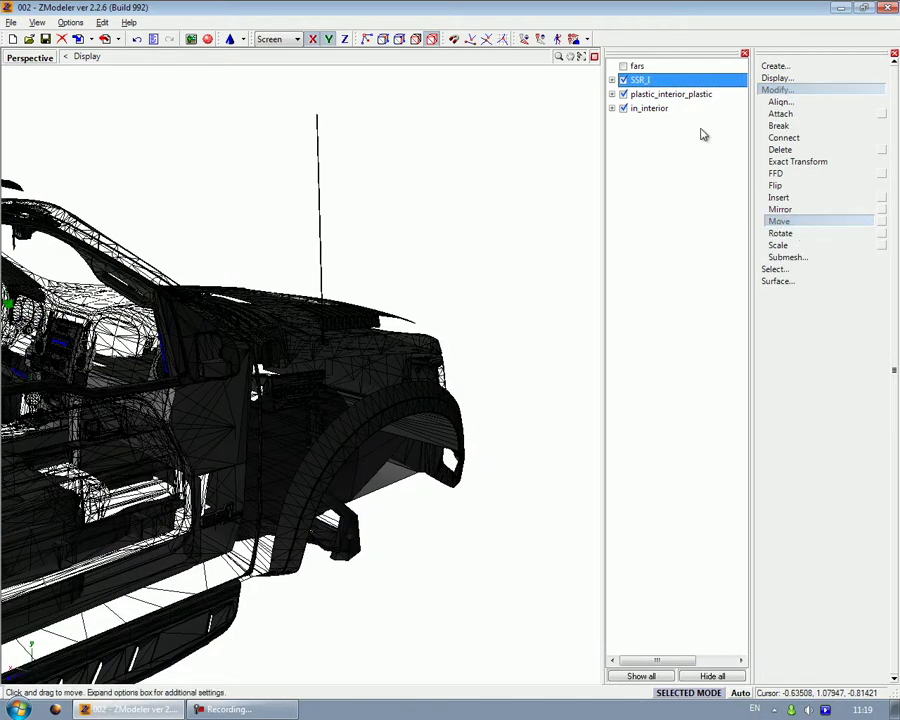
{"action": "middle_click_drag", "start_coordinate": [258, 276], "coordinate": [450, 335]}
{"action": "scroll", "coordinate": [400, 350], "scroll_direction": "up", "scroll_amount": 8}
{"action": "middle_click_drag", "start_coordinate": [150, 375], "coordinate": [601, 62]}
{"action": "left_click", "coordinate": [594, 57]}
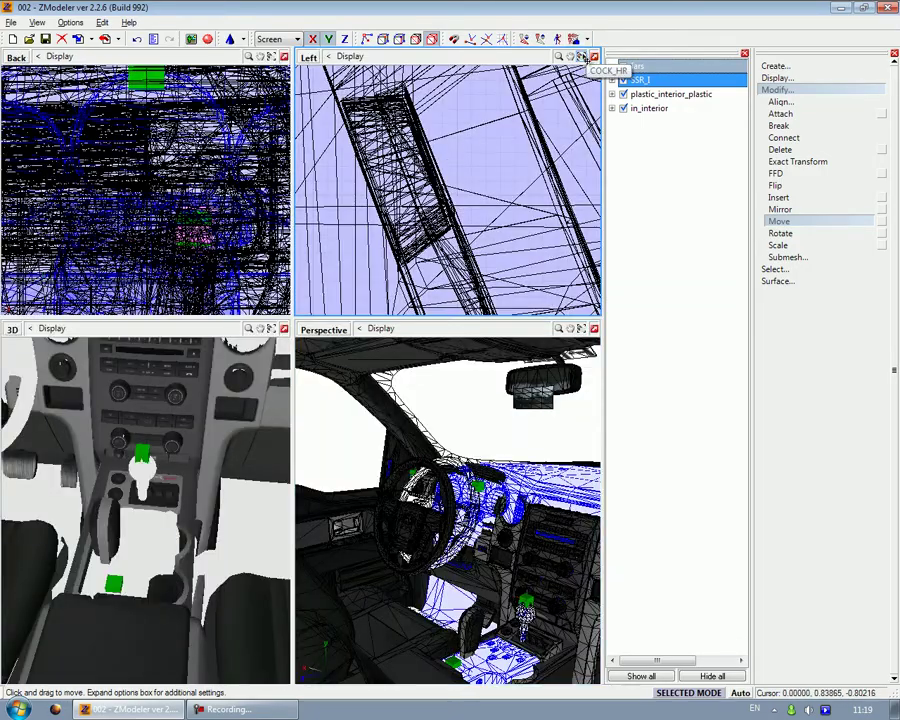
{"action": "left_click", "coordinate": [583, 58]}
{"action": "scroll", "coordinate": [467, 208], "scroll_direction": "up", "scroll_amount": 5}
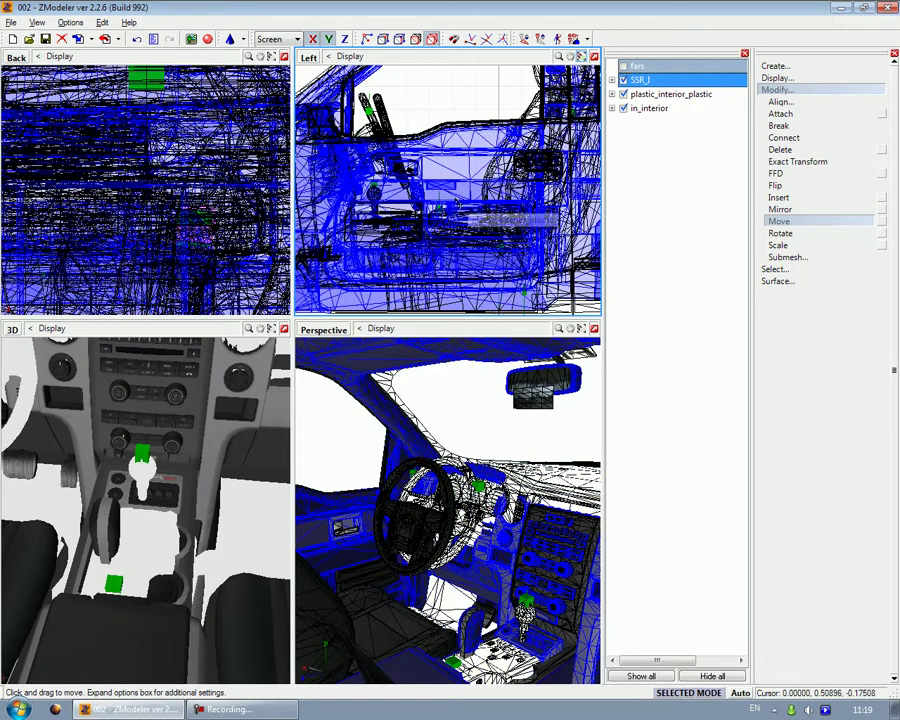
{"action": "scroll", "coordinate": [467, 208], "scroll_direction": "up", "scroll_amount": 1}
{"action": "middle_click_drag", "start_coordinate": [78, 550], "coordinate": [159, 447]}
{"action": "scroll", "coordinate": [115, 468], "scroll_direction": "down", "scroll_amount": 3}
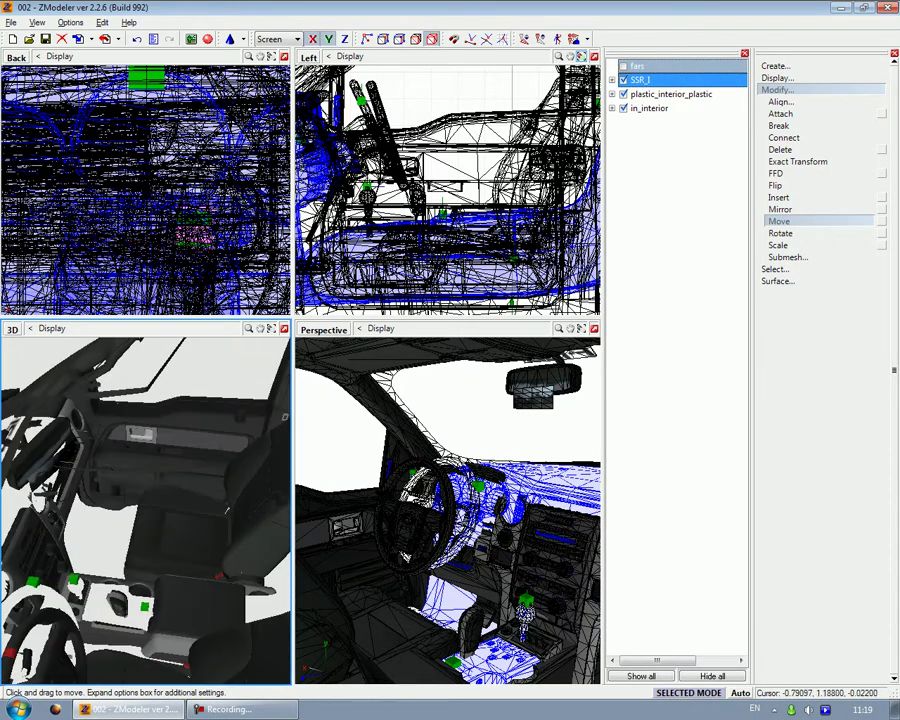
{"action": "scroll", "coordinate": [424, 153], "scroll_direction": "up", "scroll_amount": 5}
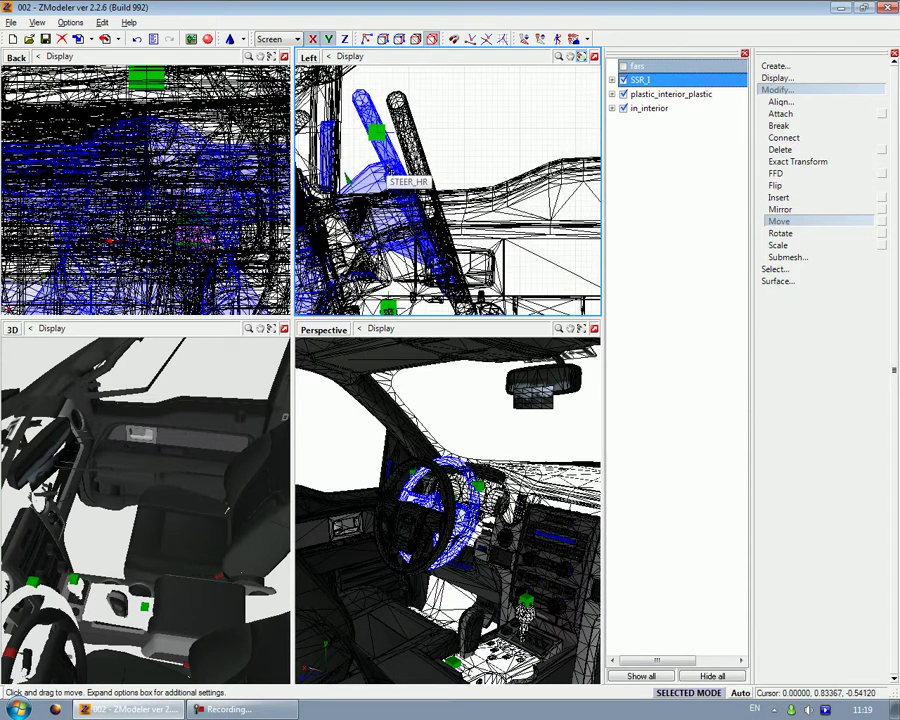
{"action": "left_click_drag", "start_coordinate": [385, 172], "coordinate": [482, 165]}
Rotate STEER_HR to match the tilt of the truck's steering wheel and move it closer to that wheel
{"action": "left_click", "coordinate": [818, 233]}
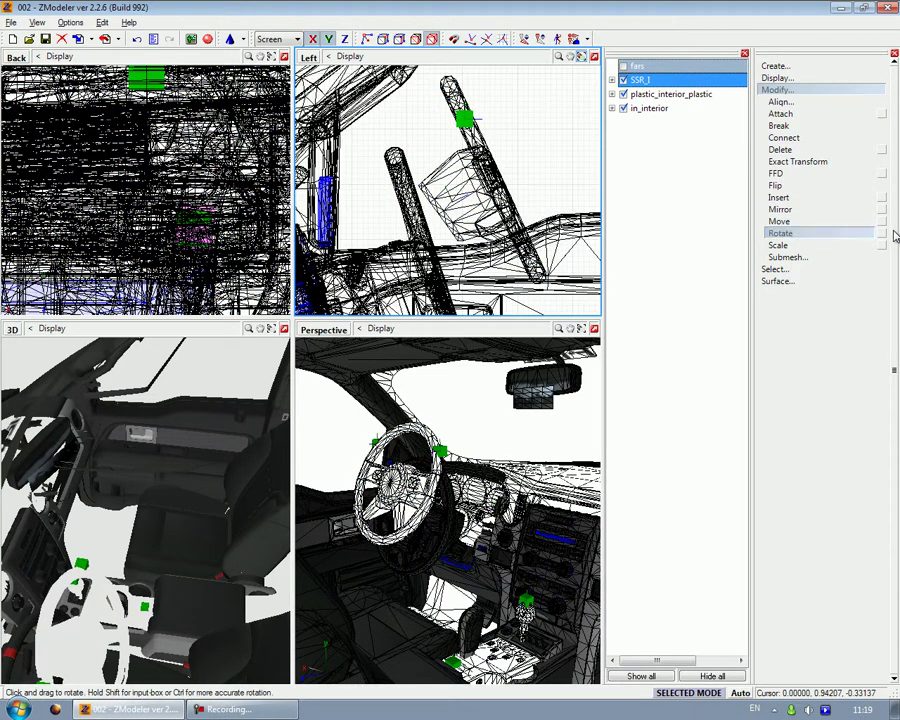
{"action": "left_click", "coordinate": [881, 234]}
{"action": "left_click_drag", "start_coordinate": [498, 222], "coordinate": [446, 232]}
{"action": "left_click", "coordinate": [795, 235]}
{"action": "left_click", "coordinate": [783, 223]}
{"action": "scroll", "coordinate": [504, 150], "scroll_direction": "down", "scroll_amount": 2}
{"action": "left_click_drag", "start_coordinate": [398, 180], "coordinate": [365, 195]}
Check the tilt of STEER_HR and move it exactly over the truck's steering wheel in the Left view
{"action": "left_click", "coordinate": [778, 244]}
{"action": "left_click", "coordinate": [780, 233]}
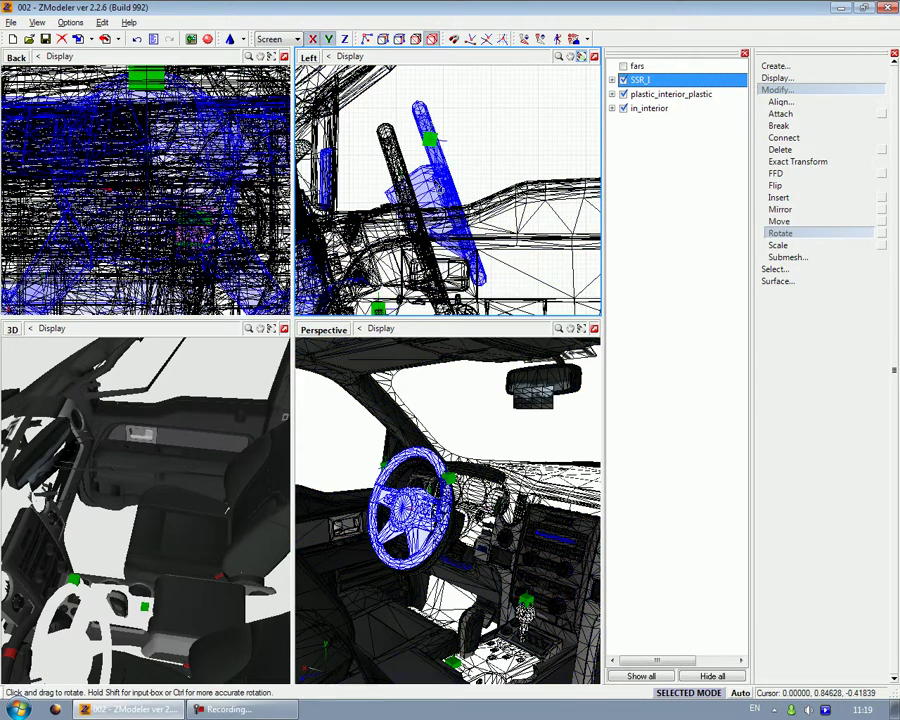
{"action": "left_click", "coordinate": [432, 150]}
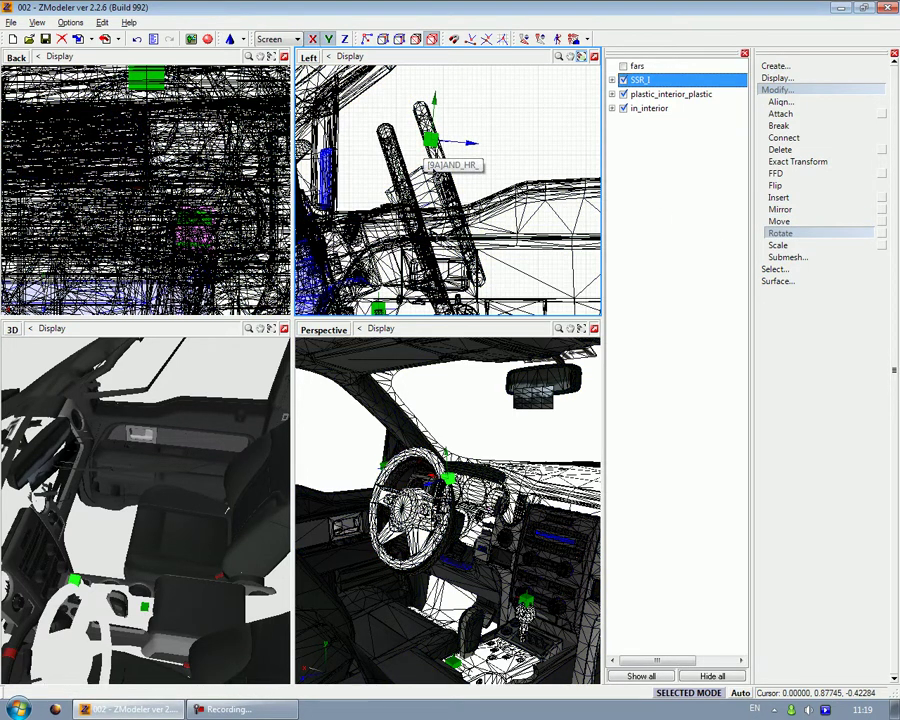
{"action": "scroll", "coordinate": [430, 155], "scroll_direction": "up", "scroll_amount": 5}
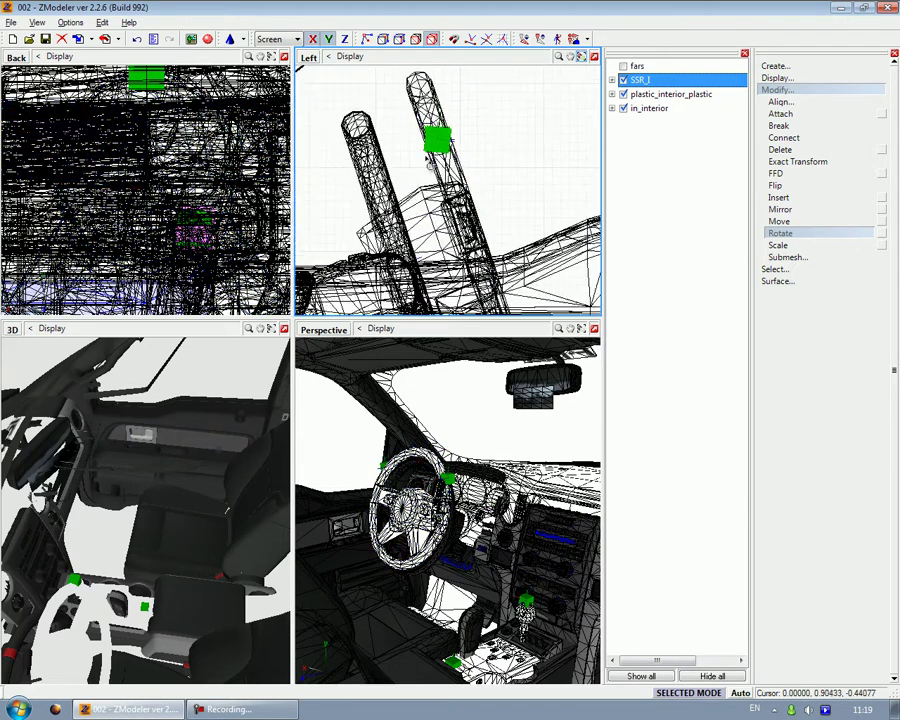
{"action": "scroll", "coordinate": [429, 170], "scroll_direction": "up", "scroll_amount": 2}
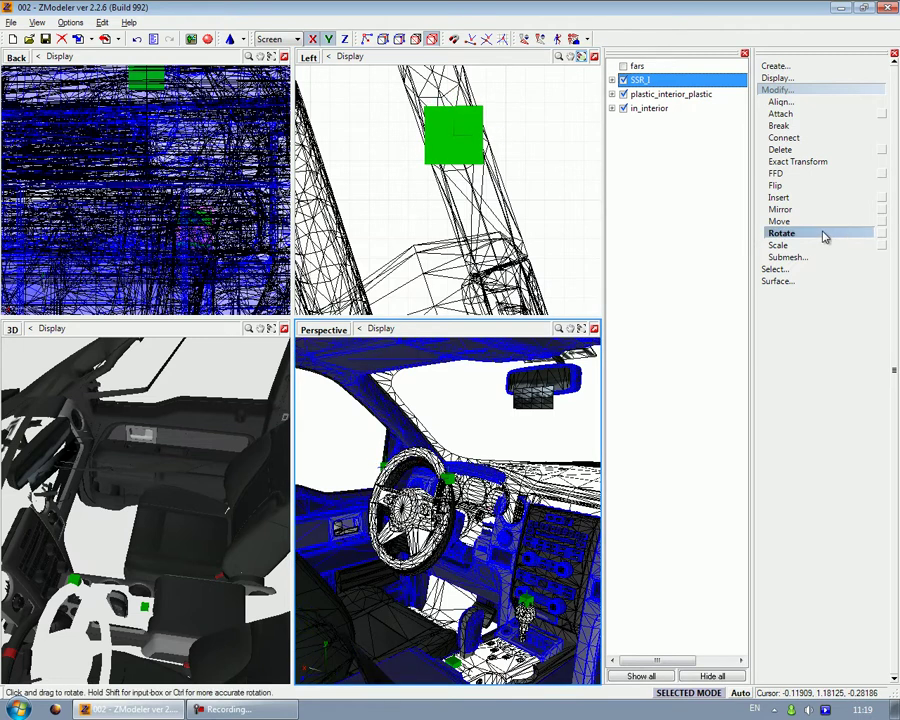
{"action": "left_click", "coordinate": [779, 221]}
{"action": "scroll", "coordinate": [478, 232], "scroll_direction": "down", "scroll_amount": 4}
{"action": "left_click_drag", "start_coordinate": [477, 231], "coordinate": [440, 271]}
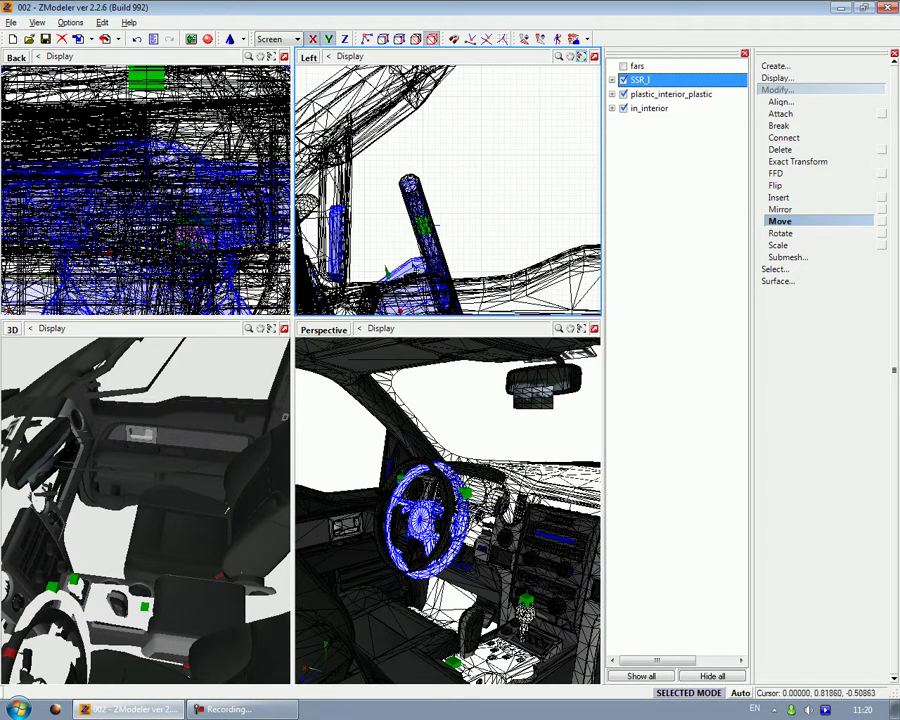
Hide the in_interior node and expand the SSR_I and COCK_HR hierarchies to list the cockpit parts
{"action": "scroll", "coordinate": [173, 221], "scroll_direction": "down", "scroll_amount": 6}
{"action": "middle_click_drag", "start_coordinate": [173, 221], "coordinate": [198, 206]}
{"action": "left_click", "coordinate": [570, 93]}
{"action": "left_click", "coordinate": [625, 108]}
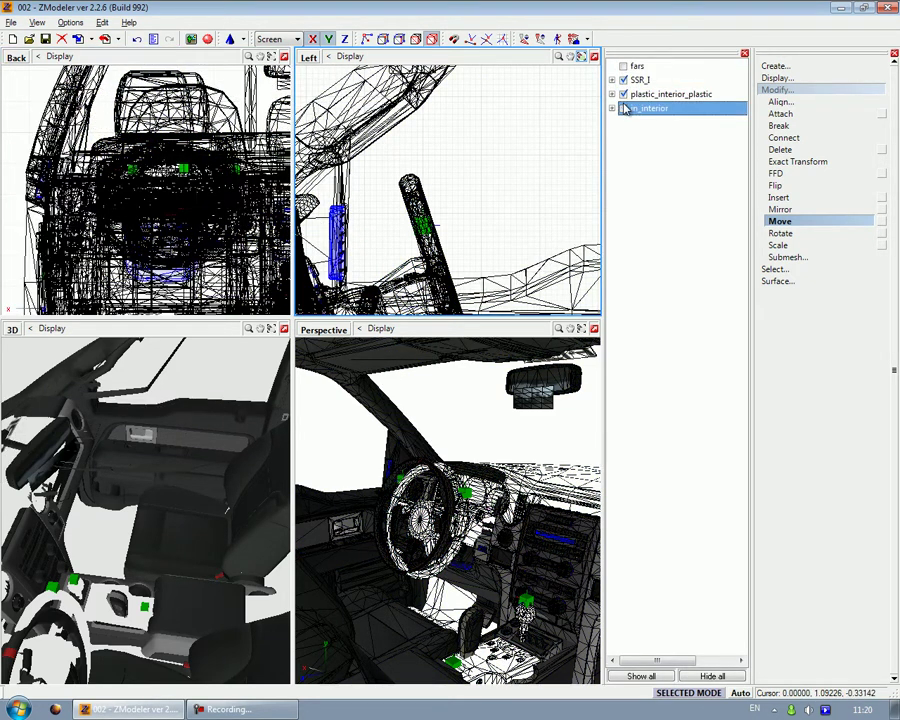
{"action": "middle_click_drag", "start_coordinate": [160, 232], "coordinate": [184, 221]}
{"action": "scroll", "coordinate": [184, 215], "scroll_direction": "up", "scroll_amount": 3}
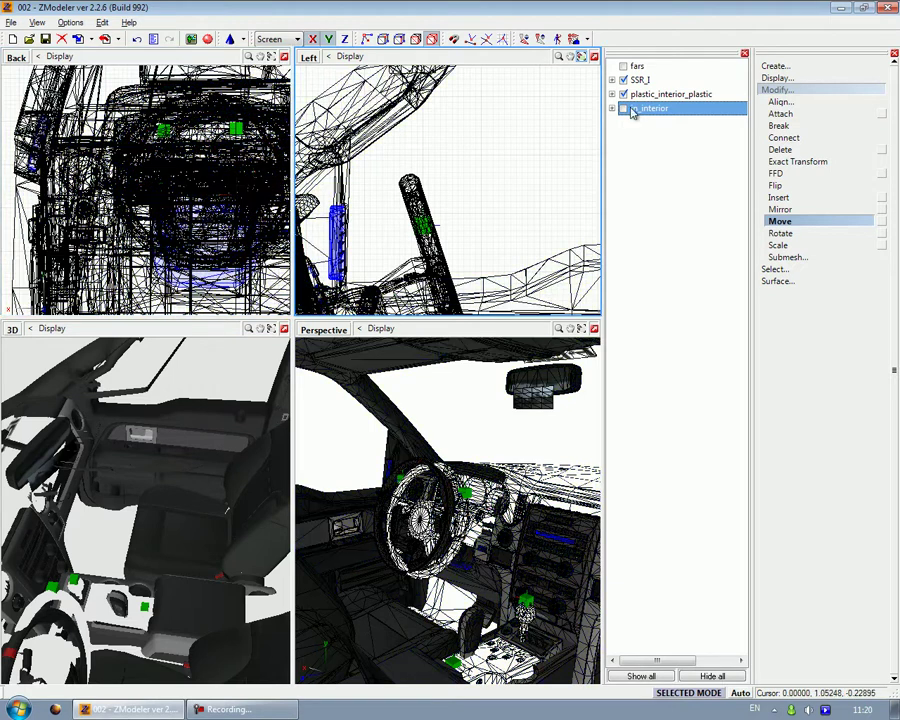
{"action": "left_click", "coordinate": [611, 80]}
{"action": "left_click", "coordinate": [623, 108]}
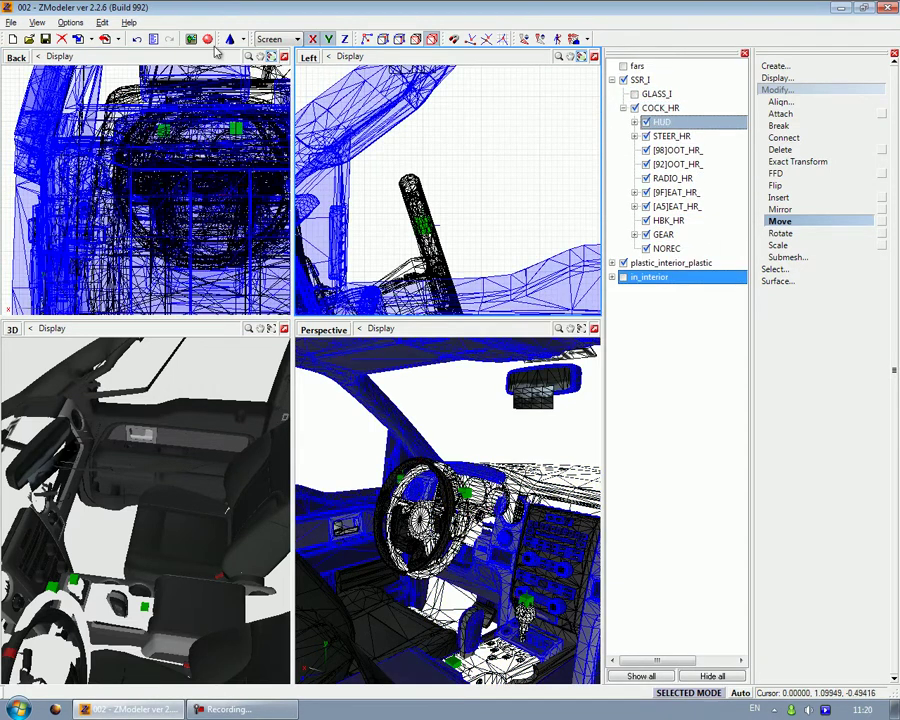
Select all polygons of the NOREC mesh at polygon level
{"action": "left_click", "coordinate": [417, 39]}
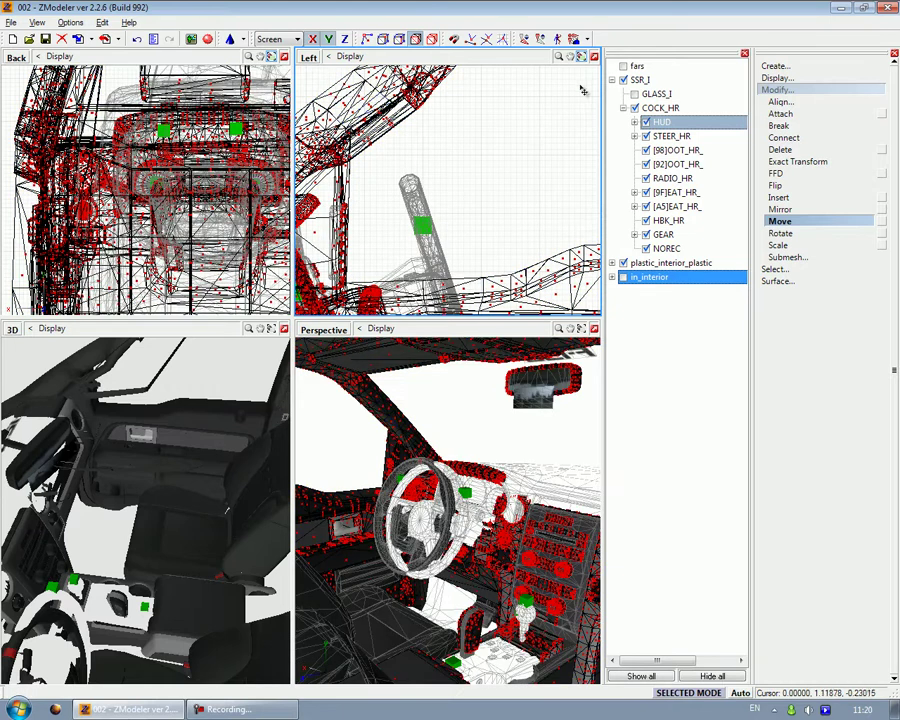
{"action": "left_click", "coordinate": [416, 40]}
{"action": "scroll", "coordinate": [441, 213], "scroll_direction": "down", "scroll_amount": 3}
{"action": "middle_click_drag", "start_coordinate": [441, 213], "coordinate": [522, 132]}
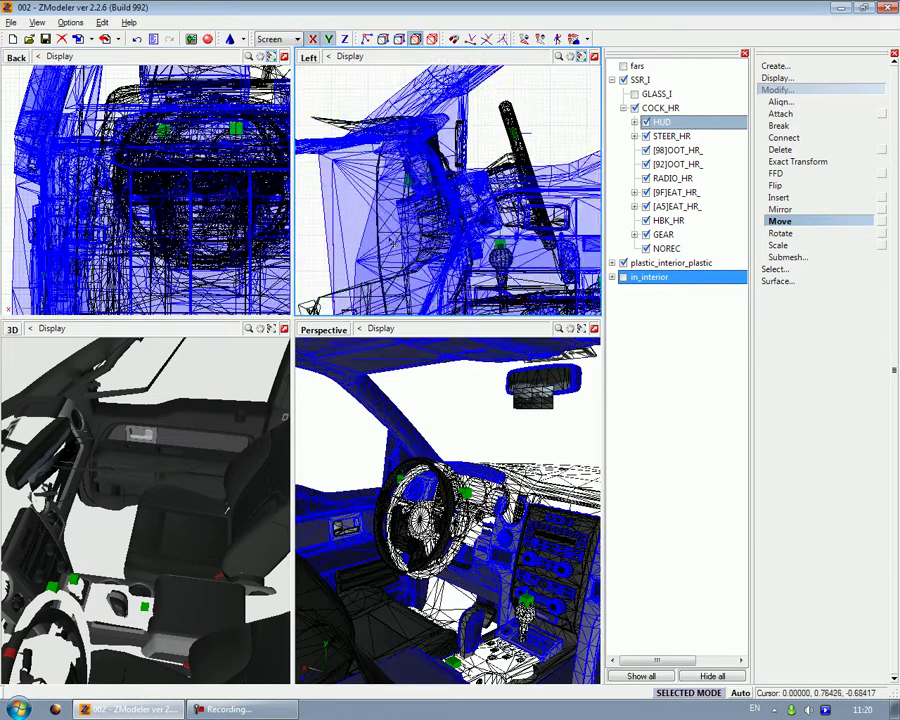
{"action": "scroll", "coordinate": [378, 272], "scroll_direction": "down", "scroll_amount": 1}
{"action": "left_click", "coordinate": [387, 245]}
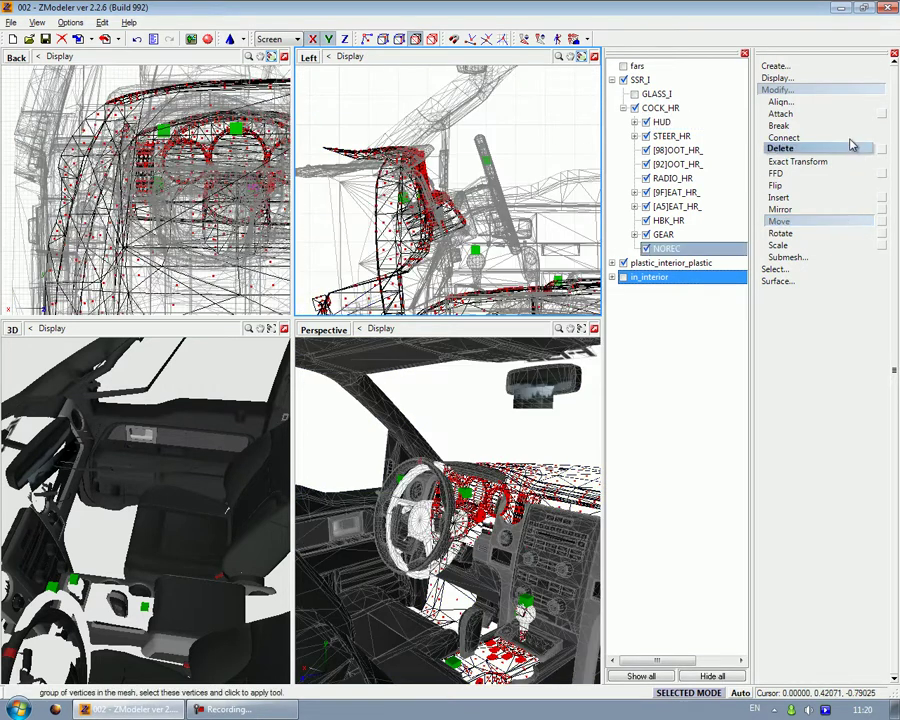
{"action": "left_click", "coordinate": [807, 92]}
{"action": "left_click", "coordinate": [807, 92]}
{"action": "left_click", "coordinate": [774, 269]}
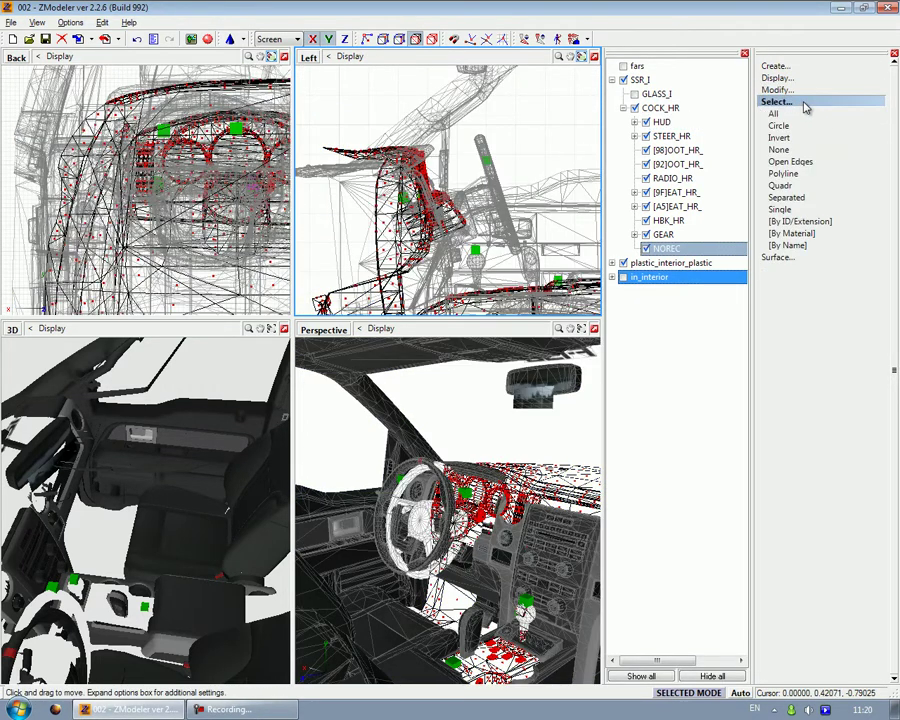
{"action": "left_click", "coordinate": [778, 124]}
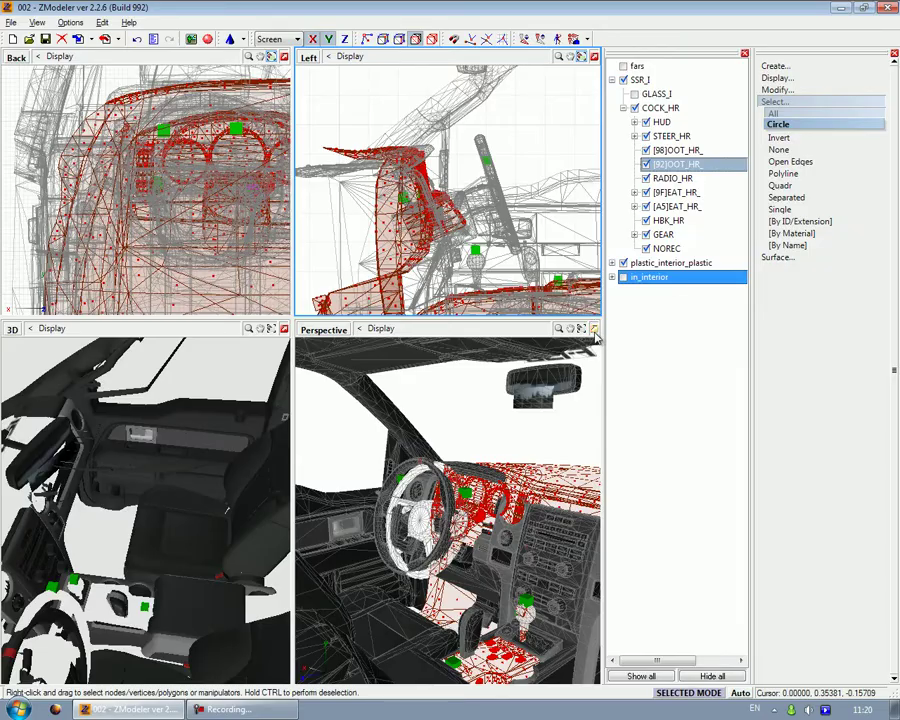
Deselect one small NOREC triangle beneath the center console in the maximized Perspective view
{"action": "left_click", "coordinate": [596, 332]}
{"action": "scroll", "coordinate": [482, 232], "scroll_direction": "down", "scroll_amount": 7}
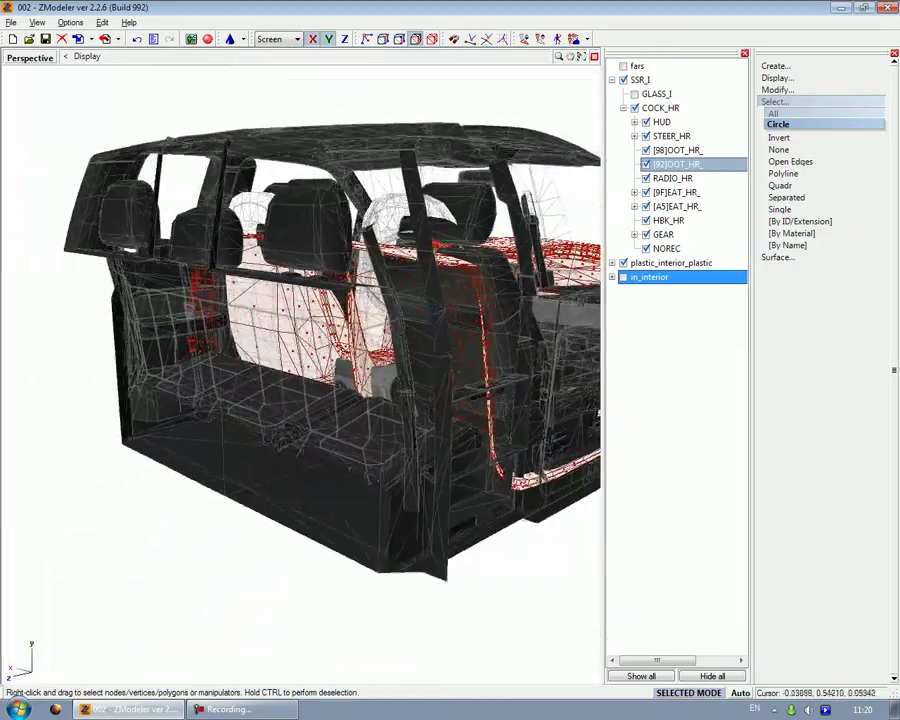
{"action": "middle_click_drag", "start_coordinate": [212, 415], "coordinate": [308, 395]}
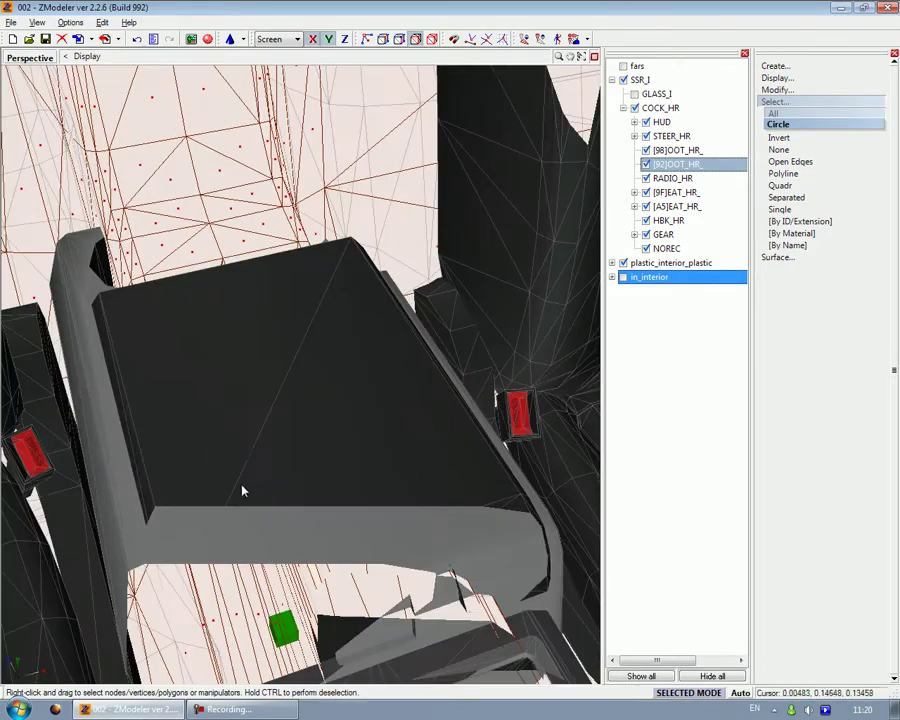
{"action": "scroll", "coordinate": [246, 487], "scroll_direction": "up", "scroll_amount": 1}
{"action": "middle_click_drag", "start_coordinate": [246, 487], "coordinate": [290, 400]}
{"action": "left_click", "coordinate": [803, 209]}
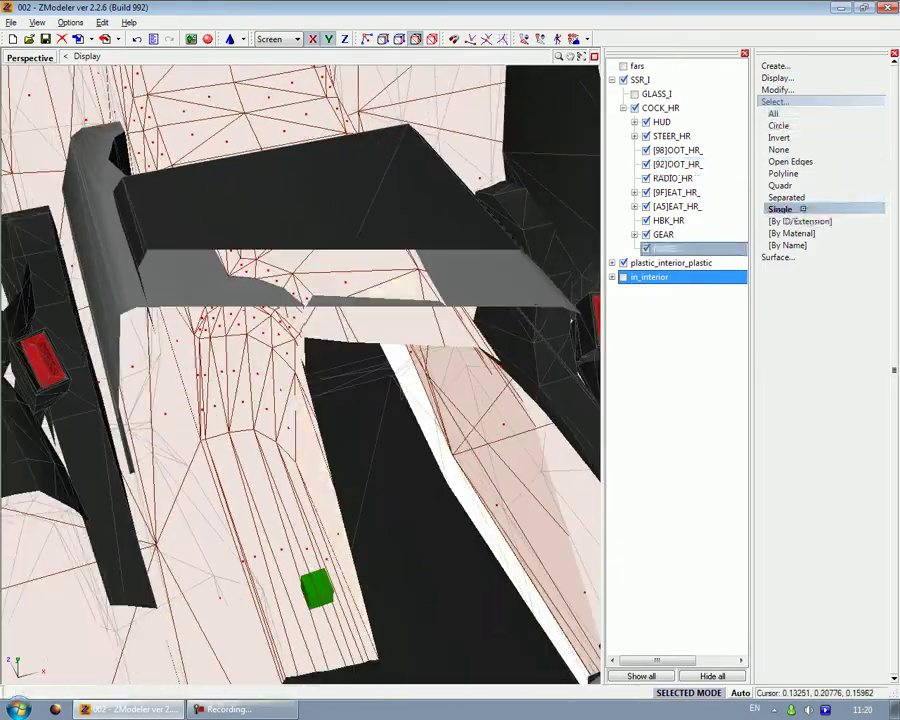
{"action": "right_click", "coordinate": [266, 409]}
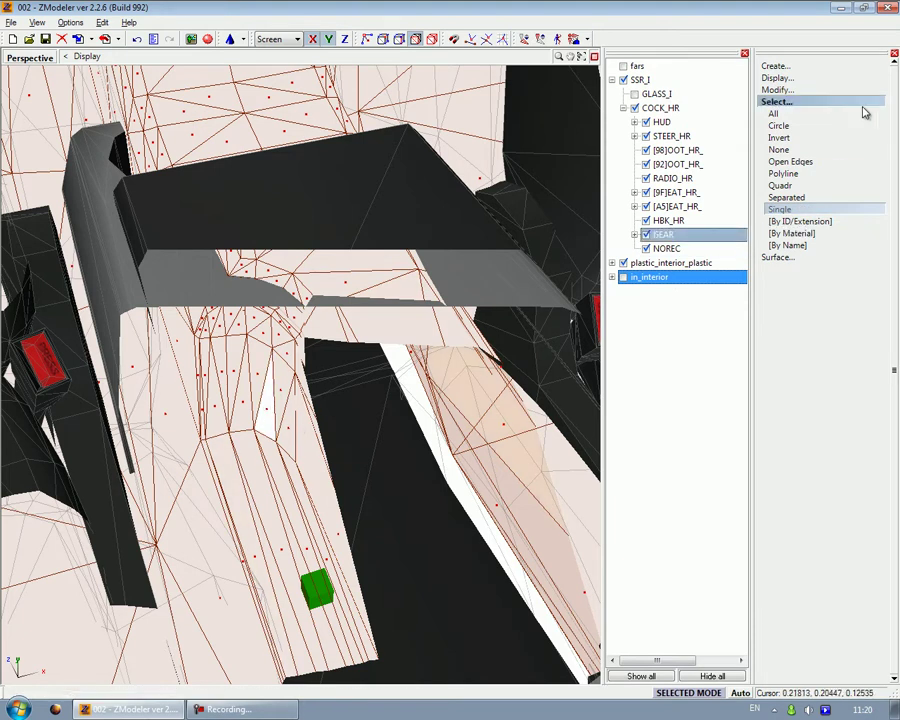
Delete the selected NOREC polygons in selected mode, keeping the deselected triangle, and return to object level
{"action": "left_click", "coordinate": [821, 91]}
{"action": "left_click", "coordinate": [804, 151]}
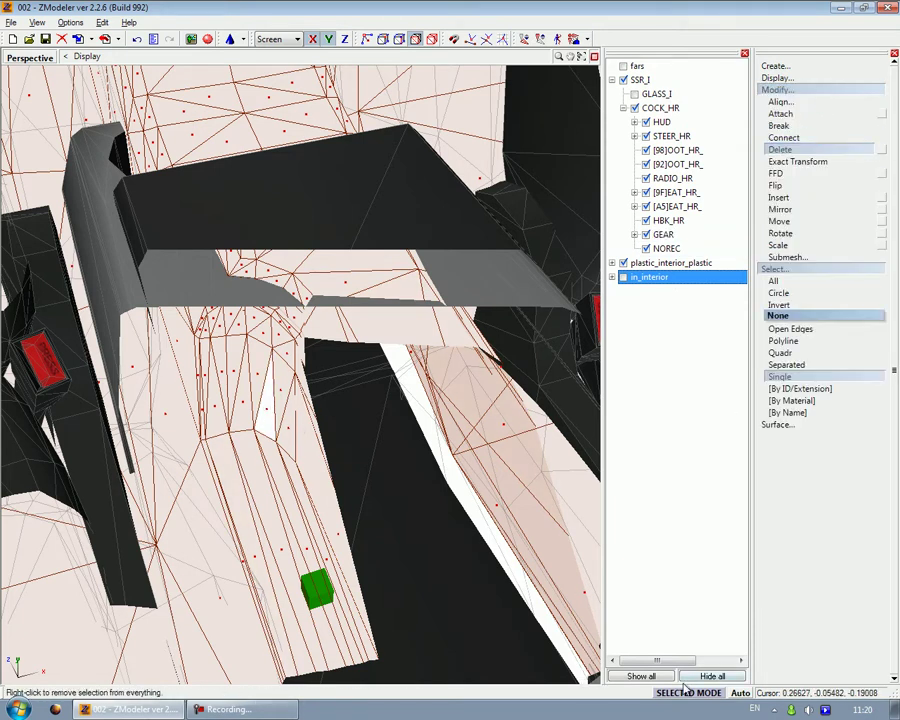
{"action": "right_click", "coordinate": [355, 508]}
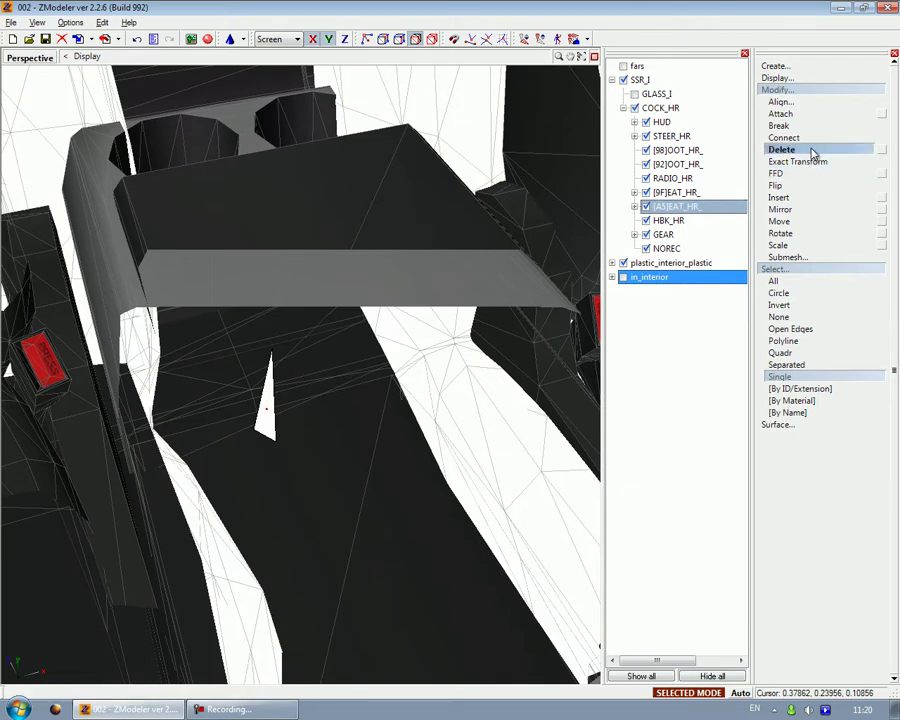
{"action": "left_click", "coordinate": [790, 89]}
{"action": "left_click", "coordinate": [780, 101]}
{"action": "left_click", "coordinate": [663, 234]}
{"action": "scroll", "coordinate": [272, 304], "scroll_direction": "down", "scroll_amount": 5}
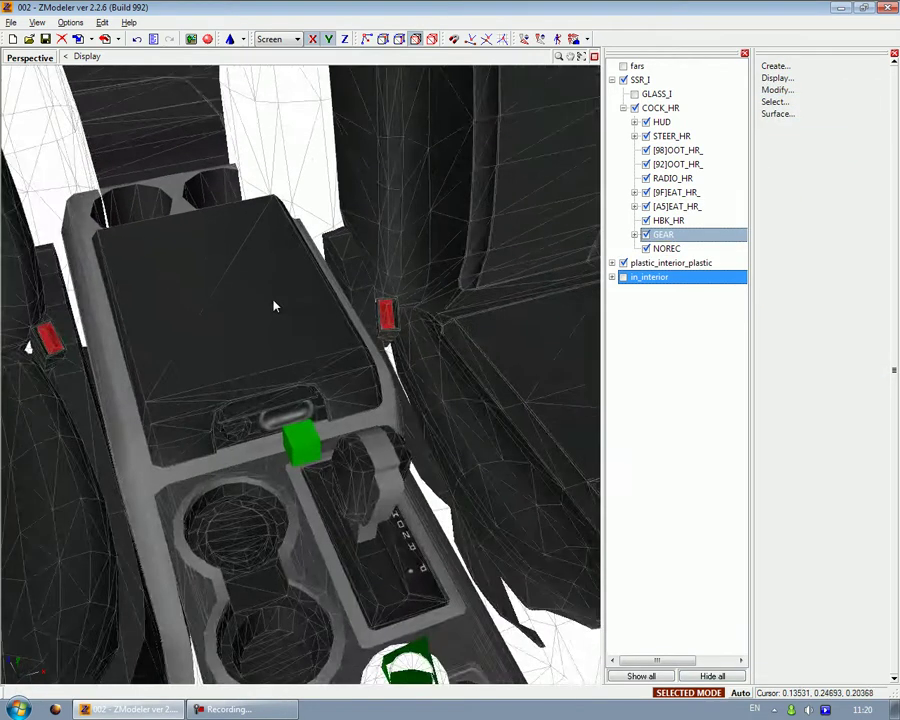
{"action": "middle_click_drag", "start_coordinate": [426, 92], "coordinate": [323, 290]}
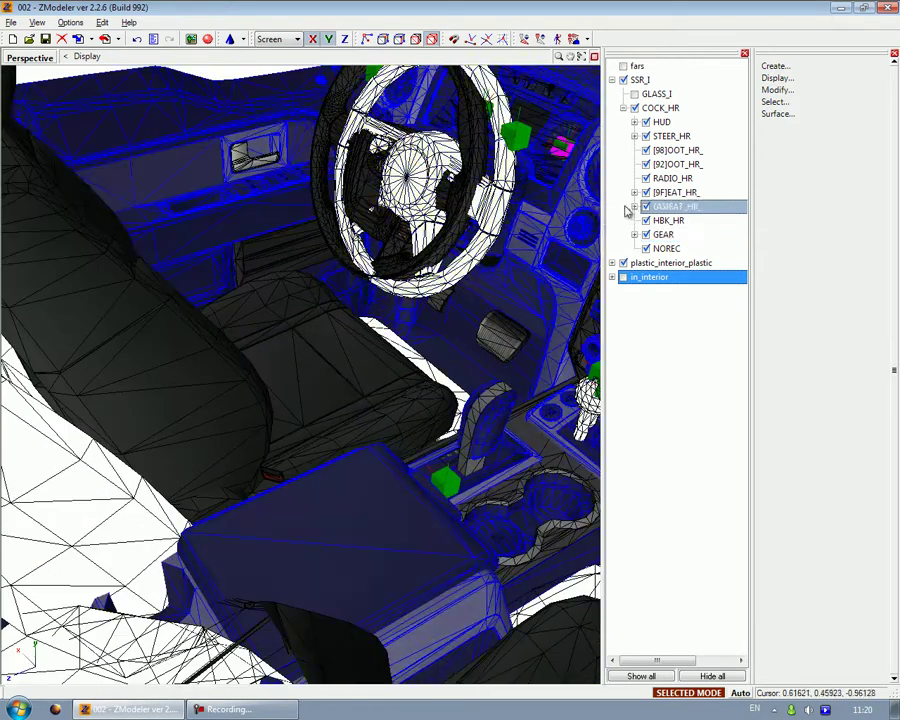
Hide every COCK_HR child node except STEER_HR, including HUD, radio, seats, GEAR and NOREC
{"action": "double_click", "coordinate": [654, 124]}
{"action": "left_click", "coordinate": [647, 122]}
{"action": "left_click", "coordinate": [634, 122]}
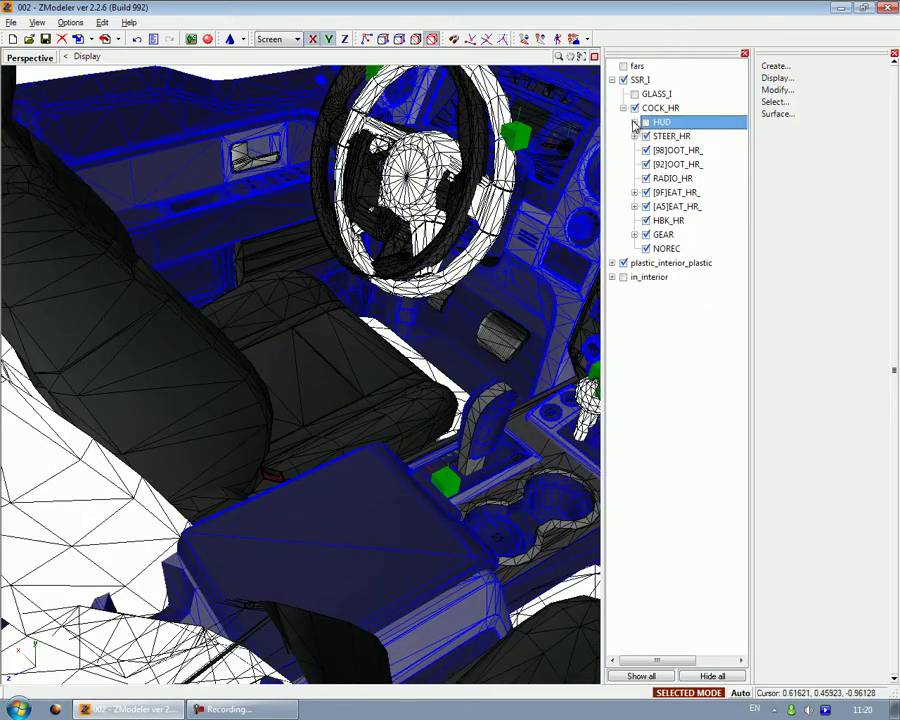
{"action": "left_click", "coordinate": [646, 150]}
{"action": "left_click", "coordinate": [646, 178]}
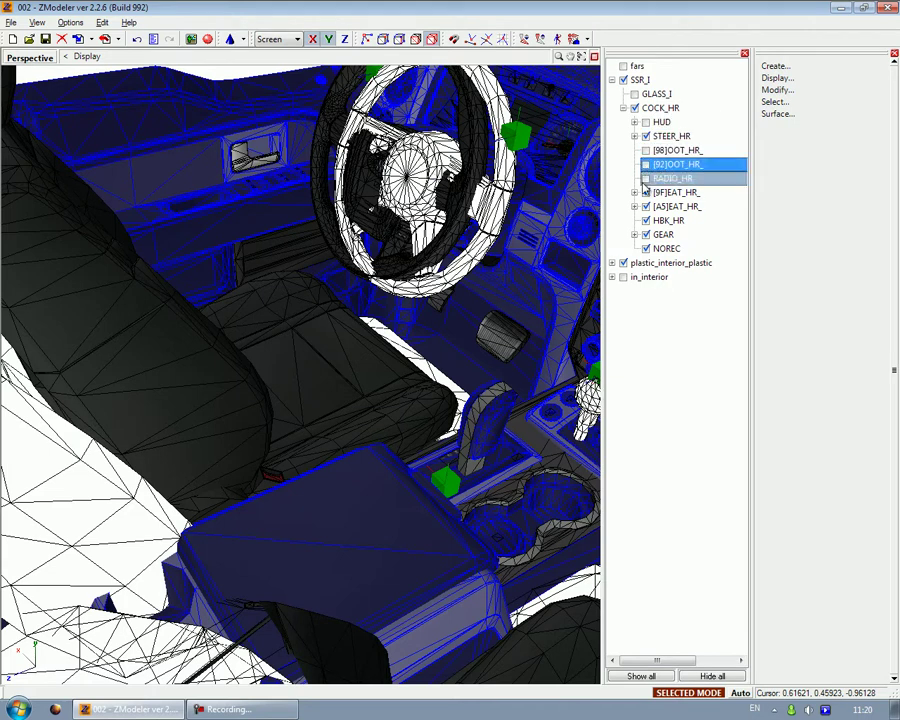
{"action": "left_click", "coordinate": [646, 192]}
{"action": "left_click", "coordinate": [646, 206]}
{"action": "left_click", "coordinate": [646, 220]}
{"action": "left_click", "coordinate": [646, 234]}
{"action": "left_click", "coordinate": [646, 248]}
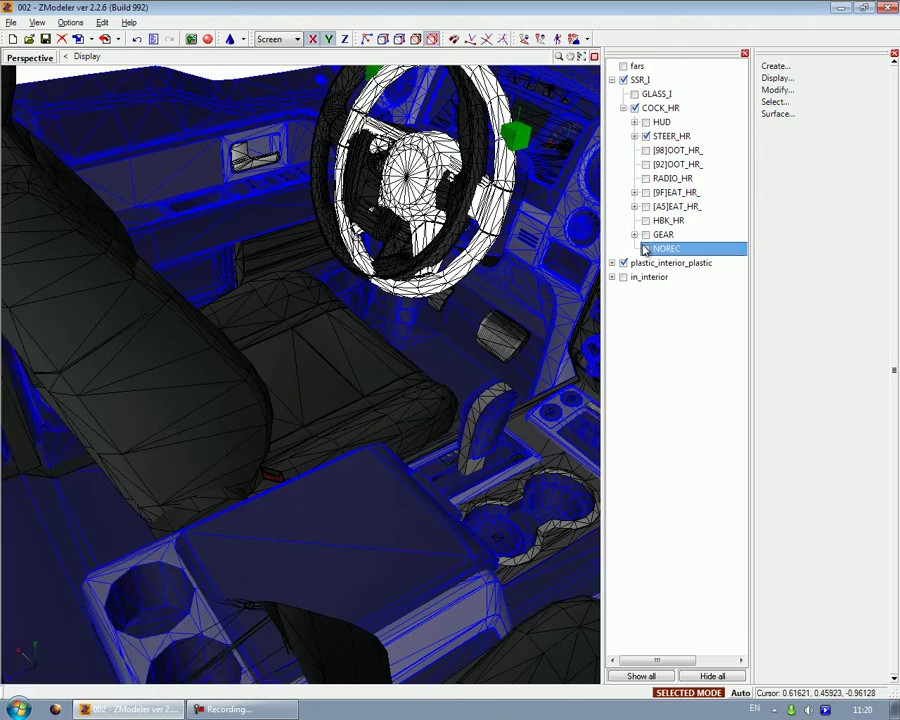
Pull the bump_leather2_steering_wheel node out of plastic_interior_plastic to the top level of the hierarchy, and hide plastic_interior_plastic
{"action": "middle_click_drag", "start_coordinate": [416, 221], "coordinate": [391, 247]}
{"action": "left_click", "coordinate": [778, 91]}
{"action": "left_click", "coordinate": [799, 221]}
{"action": "left_click", "coordinate": [595, 57]}
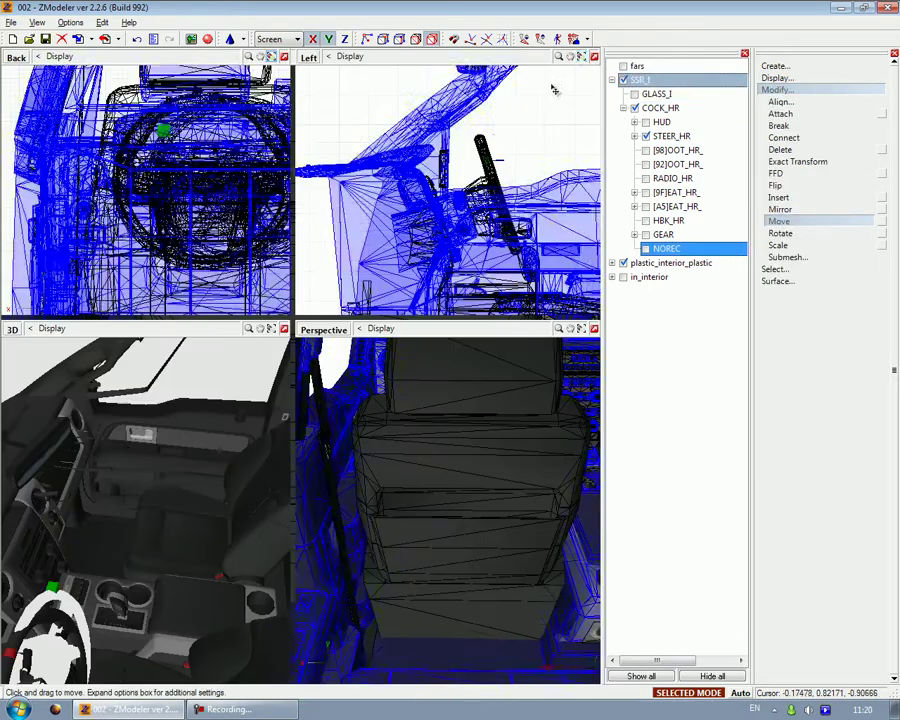
{"action": "scroll", "coordinate": [236, 190], "scroll_direction": "up", "scroll_amount": 5}
{"action": "middle_click_drag", "start_coordinate": [252, 170], "coordinate": [240, 193]}
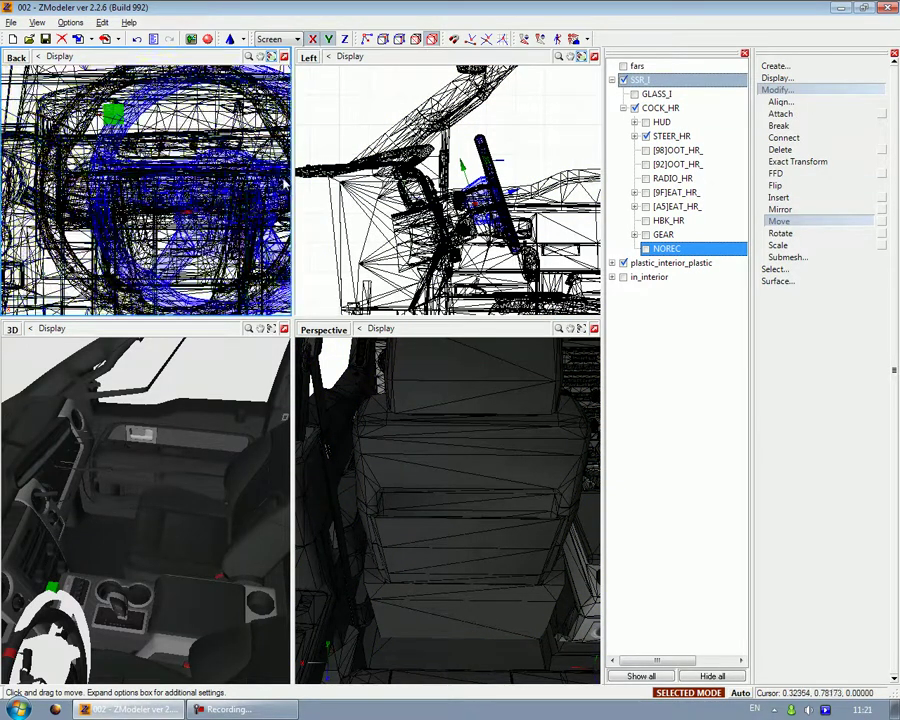
{"action": "left_click", "coordinate": [612, 262]}
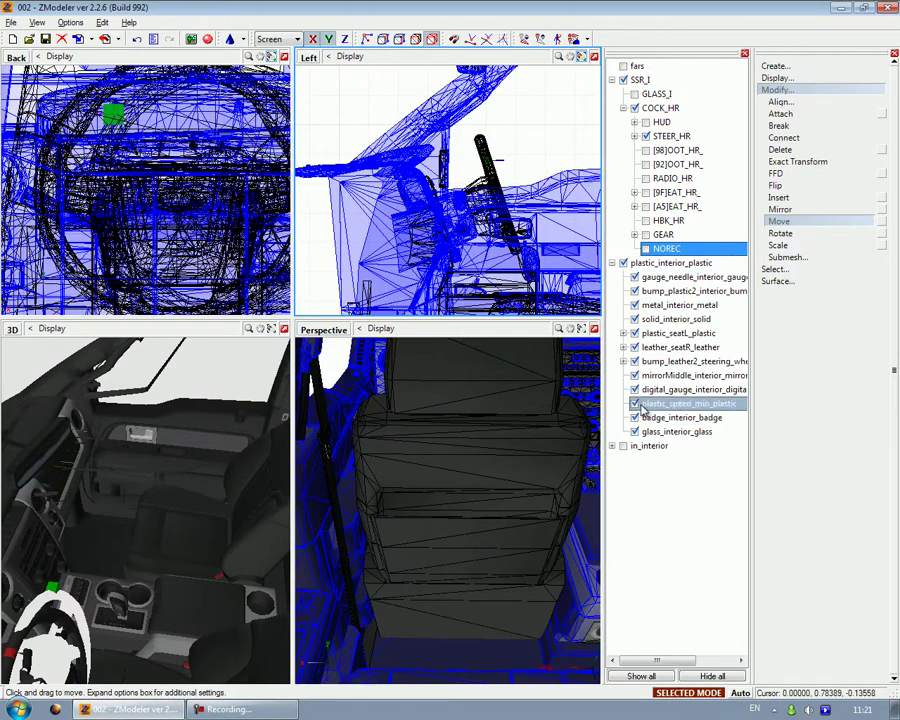
{"action": "left_click", "coordinate": [641, 363]}
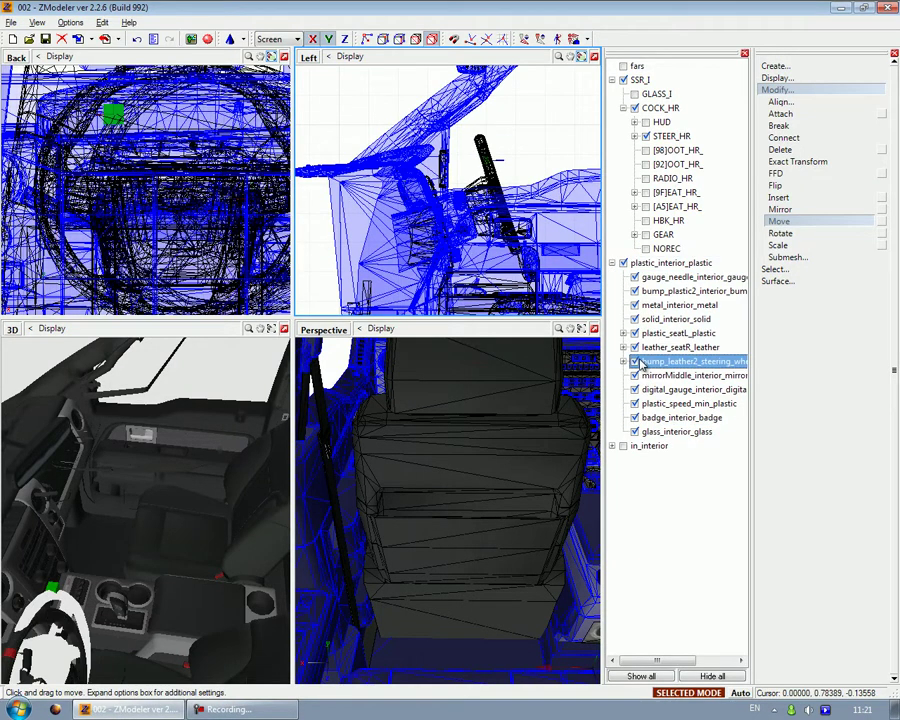
{"action": "left_click_drag", "start_coordinate": [657, 365], "coordinate": [624, 82]}
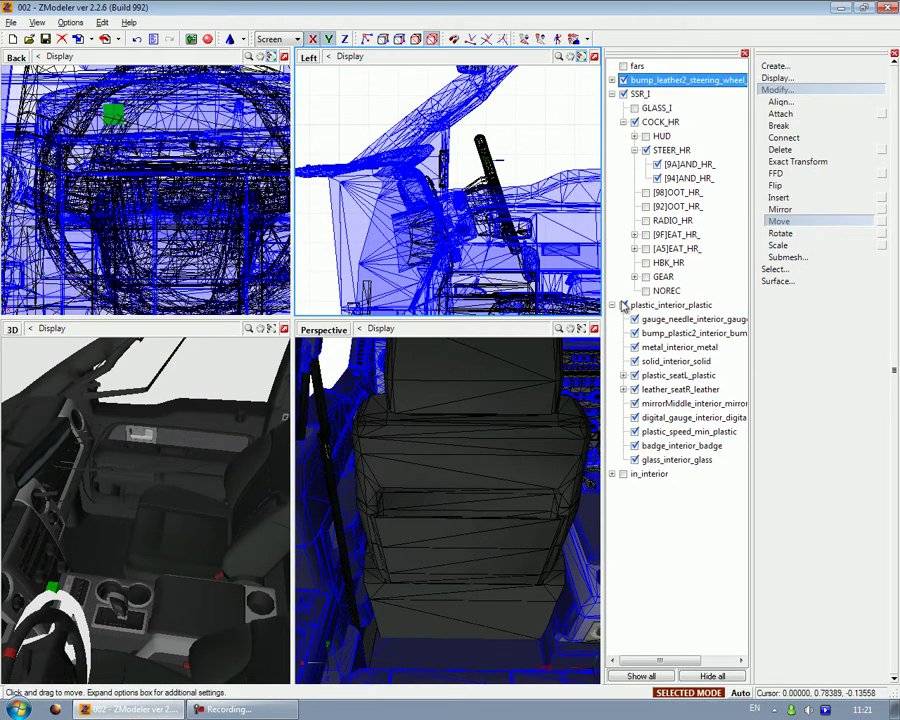
{"action": "left_click", "coordinate": [612, 306]}
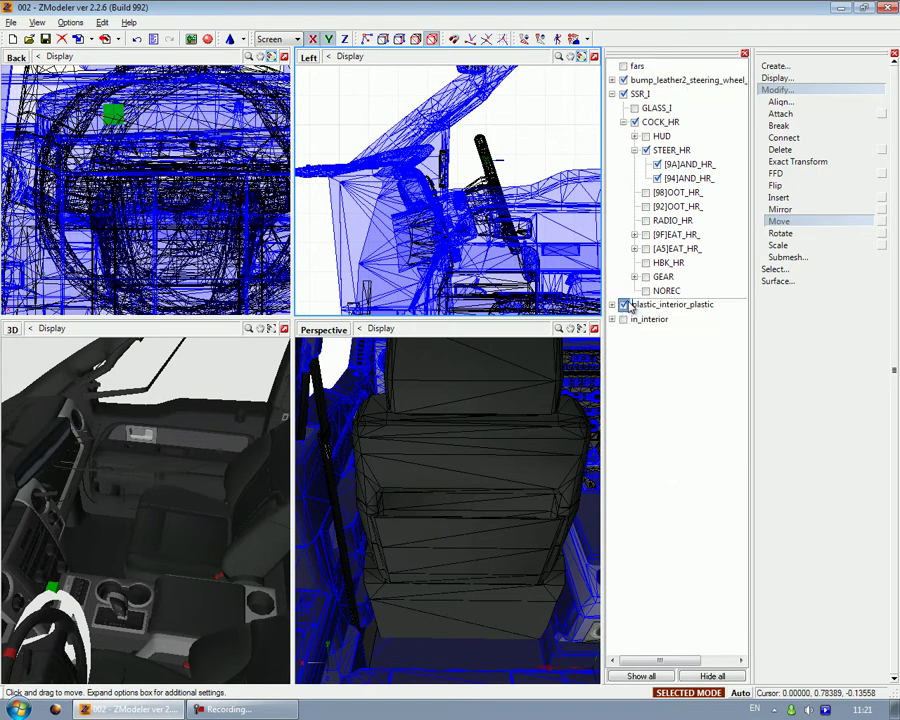
{"action": "left_click", "coordinate": [624, 305]}
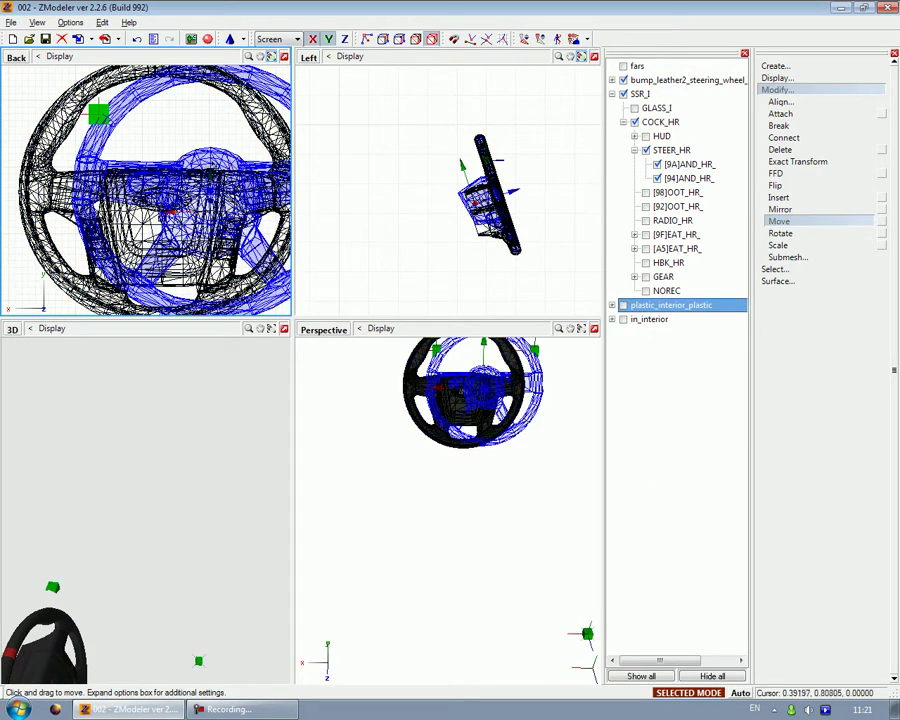
With selected mode off, move the STEER_HR wheel sideways in the Back view until it is centred on the Ford steering wheel
{"action": "key", "text": "ctrl+i"}
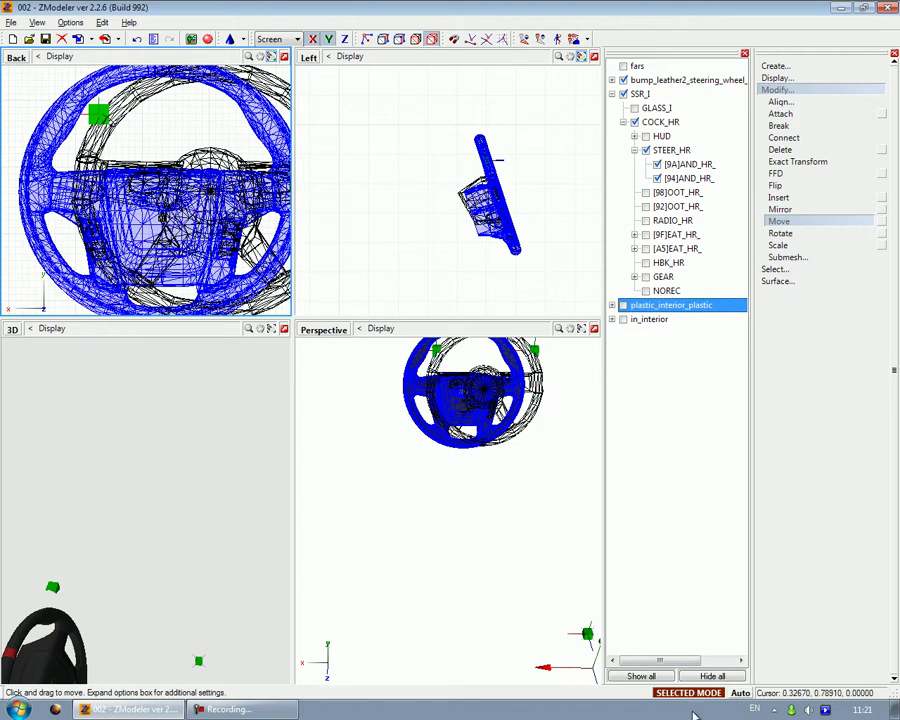
{"action": "left_click", "coordinate": [694, 692]}
{"action": "left_click_drag", "start_coordinate": [228, 160], "coordinate": [170, 158]}
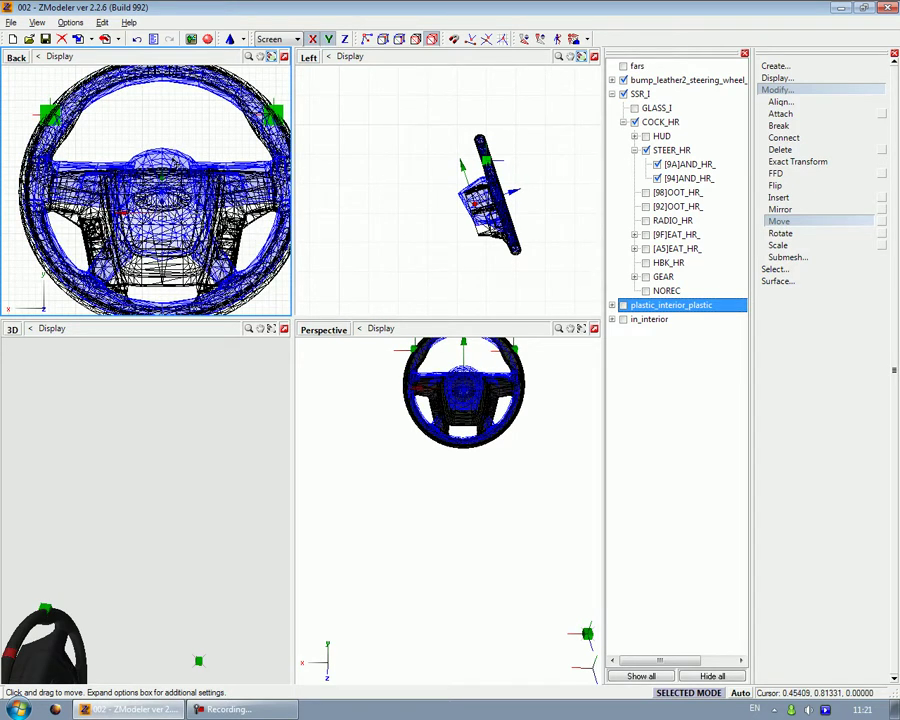
{"action": "scroll", "coordinate": [170, 159], "scroll_direction": "down", "scroll_amount": 3}
Examine how the STEER_HR wheel lines up with the Ford steering wheel in the 3D and Perspective views
{"action": "left_click", "coordinate": [388, 402]}
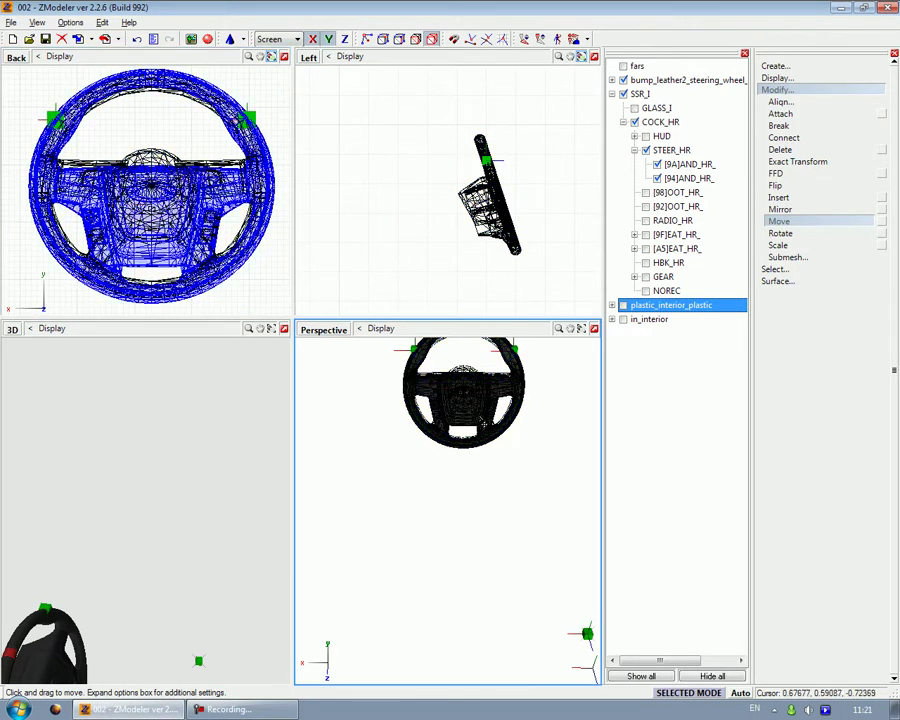
{"action": "left_click_drag", "start_coordinate": [273, 333], "coordinate": [610, 343]}
{"action": "middle_click_drag", "start_coordinate": [272, 525], "coordinate": [140, 512]}
{"action": "left_click_drag", "start_coordinate": [140, 512], "coordinate": [470, 364]}
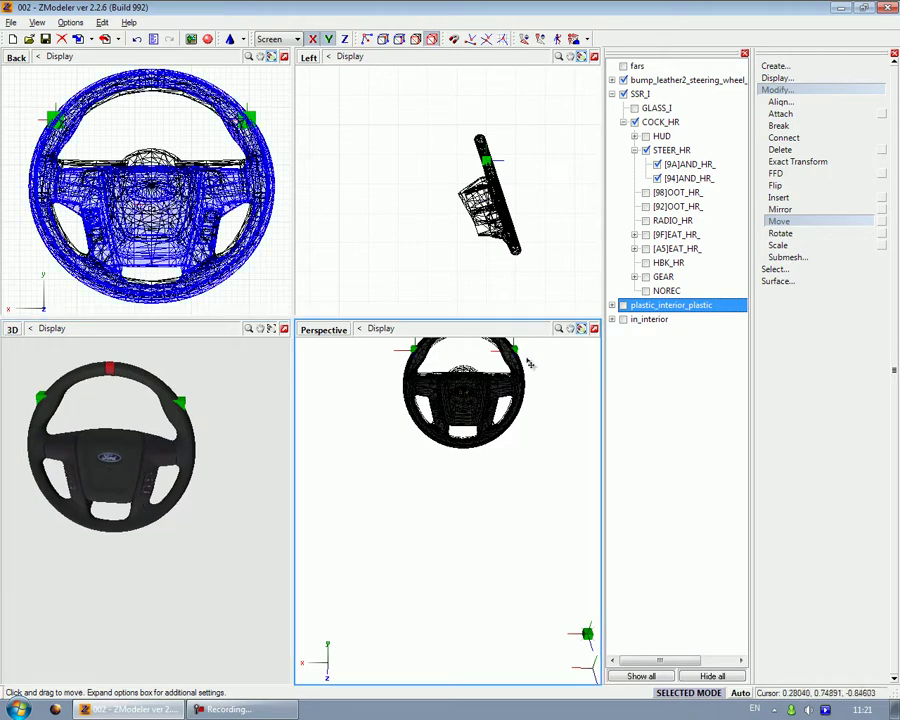
{"action": "left_click", "coordinate": [594, 329]}
{"action": "left_click", "coordinate": [806, 224]}
{"action": "middle_click_drag", "start_coordinate": [411, 201], "coordinate": [411, 277]}
{"action": "scroll", "coordinate": [311, 208], "scroll_direction": "up", "scroll_amount": 5}
{"action": "middle_click_drag", "start_coordinate": [313, 210], "coordinate": [210, 185]}
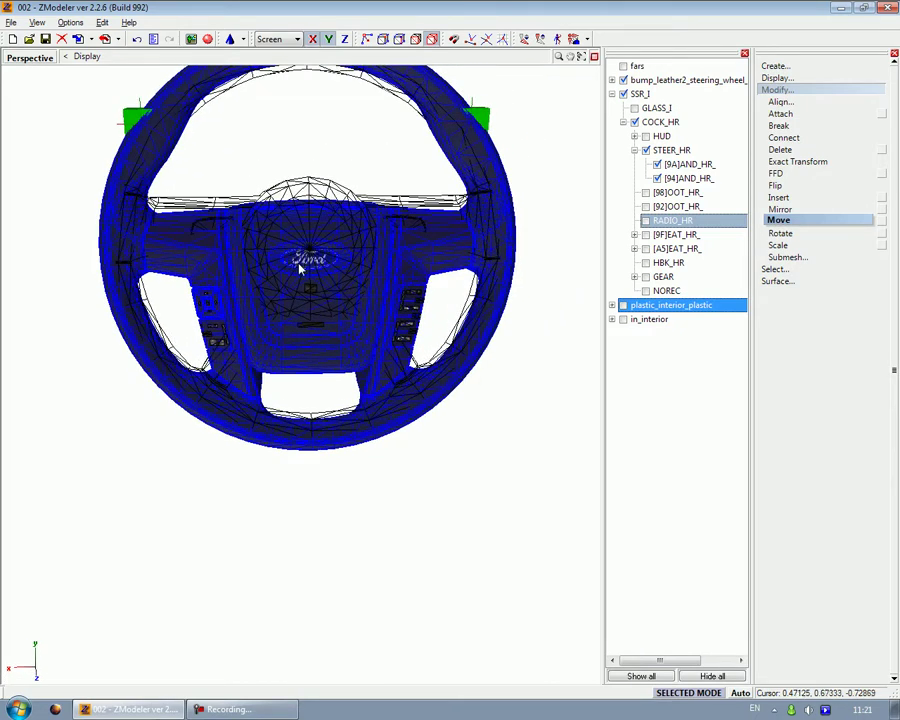
{"action": "left_click", "coordinate": [595, 57]}
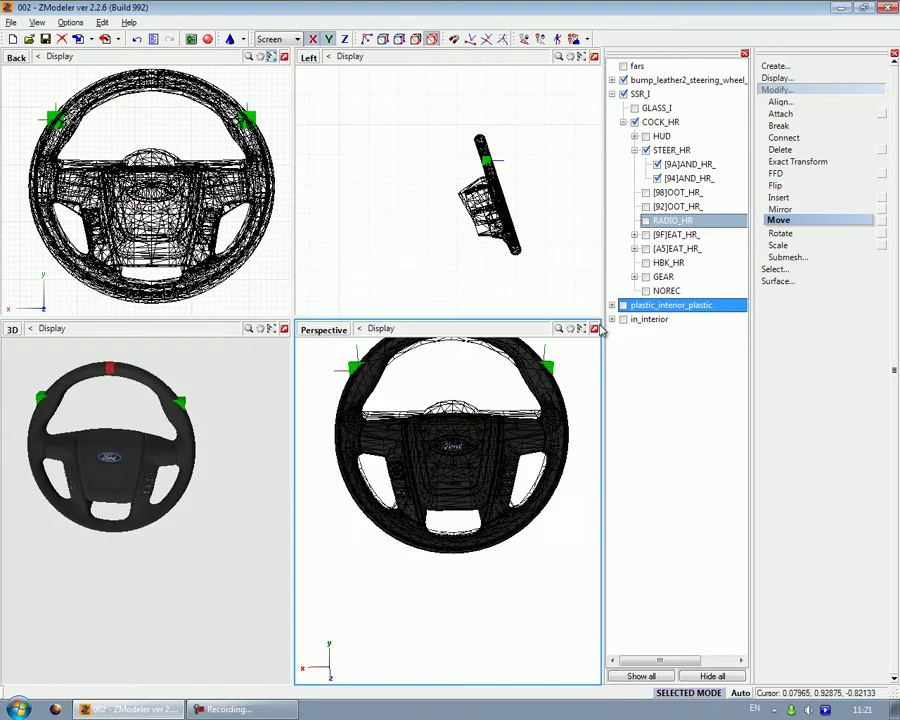
Nest the bump_leather2_steering_wheel node under STEER_HR and expand it to list its badge child
{"action": "left_click", "coordinate": [655, 80]}
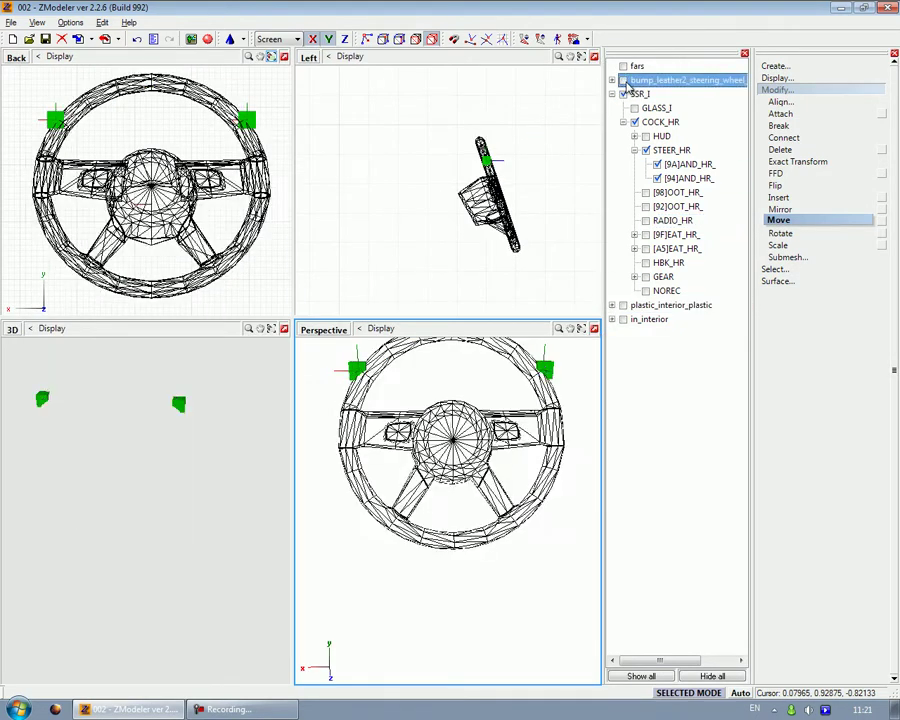
{"action": "left_click_drag", "start_coordinate": [645, 87], "coordinate": [672, 183]}
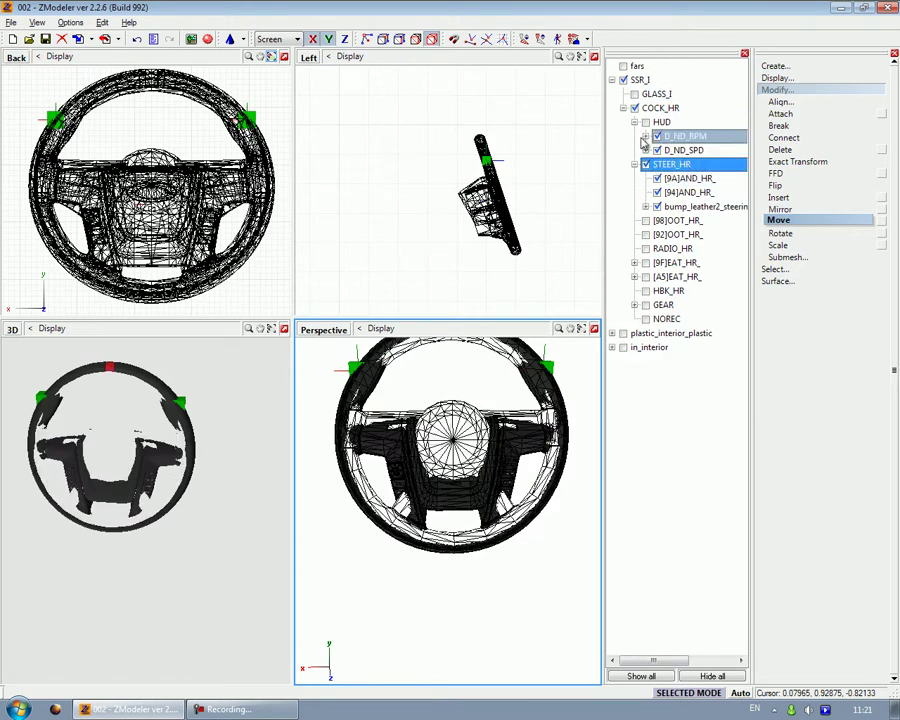
{"action": "left_click", "coordinate": [634, 122]}
{"action": "left_click", "coordinate": [623, 108]}
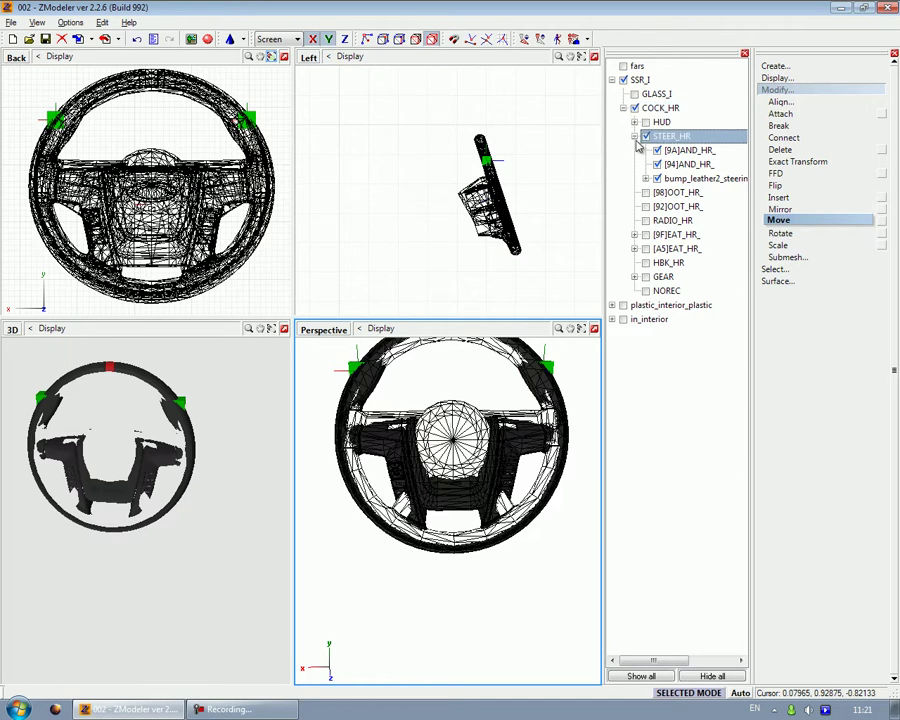
{"action": "left_click", "coordinate": [646, 178]}
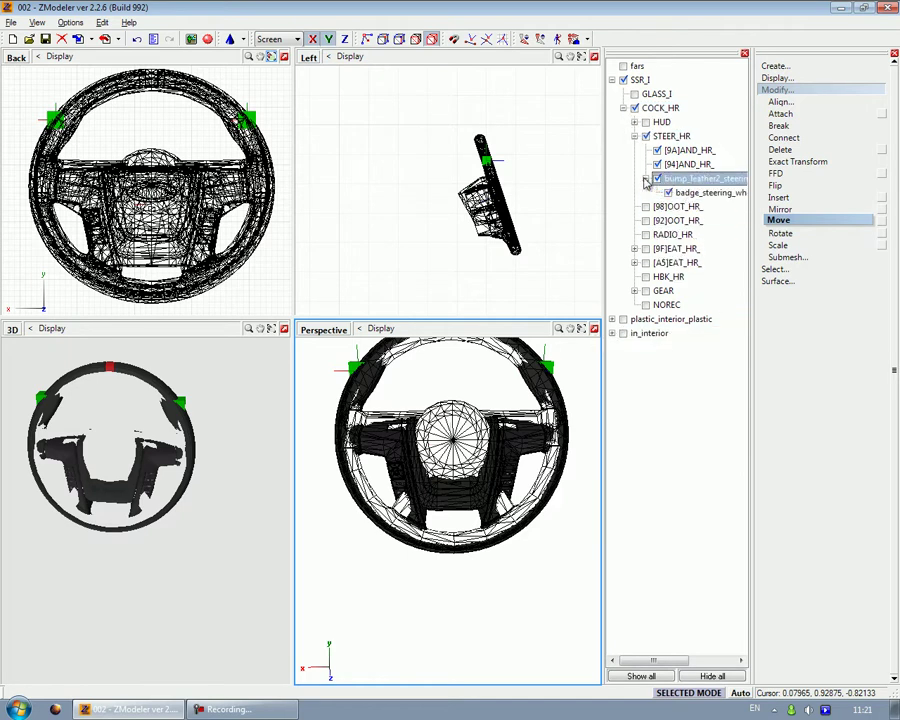
Inspect the nested Ford steering wheel and its buttons up close in the maximized 3D view
{"action": "left_click", "coordinate": [284, 329]}
{"action": "middle_click_drag", "start_coordinate": [291, 354], "coordinate": [378, 314]}
{"action": "scroll", "coordinate": [314, 340], "scroll_direction": "up", "scroll_amount": 4}
{"action": "scroll", "coordinate": [313, 340], "scroll_direction": "up", "scroll_amount": 4}
{"action": "scroll", "coordinate": [313, 339], "scroll_direction": "down", "scroll_amount": 2}
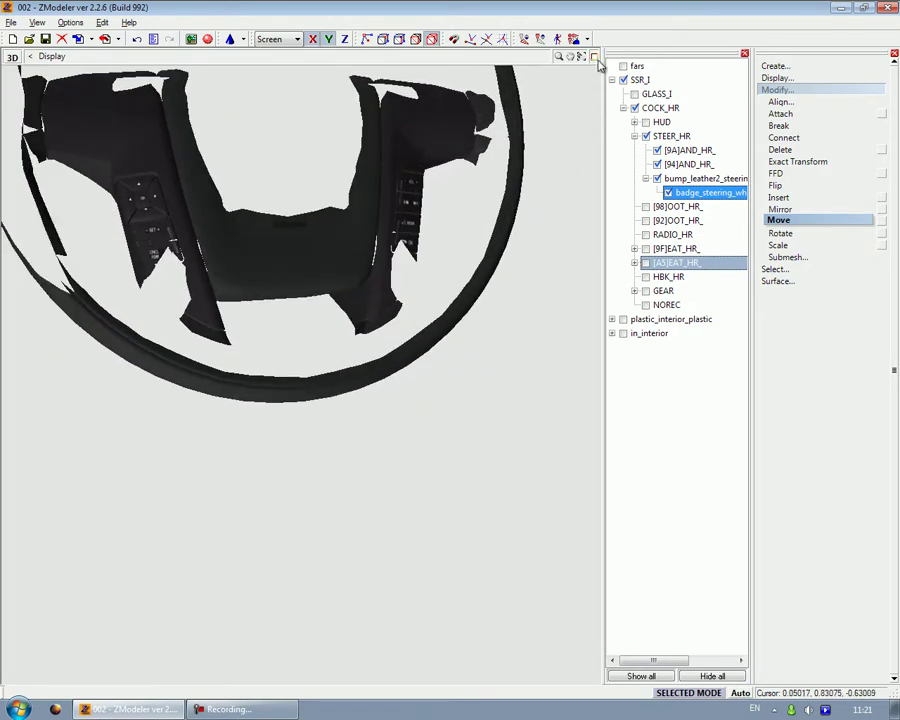
{"action": "left_click", "coordinate": [596, 58]}
{"action": "left_click", "coordinate": [635, 136]}
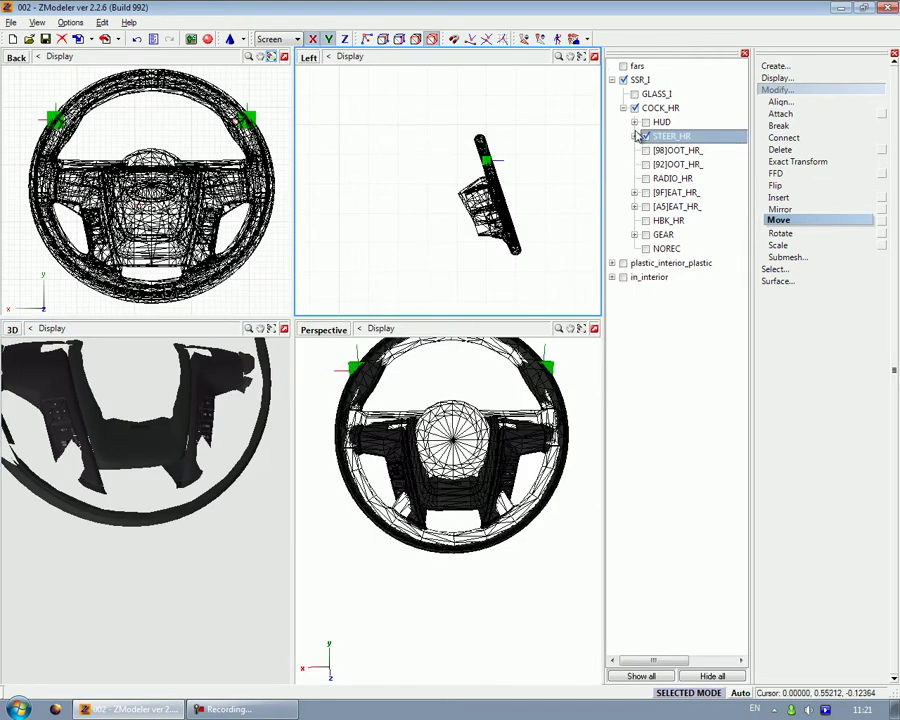
Show plastic_interior_plastic and GEAR and hide STEER_HR, framing the center console in the maximized Perspective view
{"action": "left_click", "coordinate": [660, 107]}
{"action": "left_click", "coordinate": [656, 93]}
{"action": "left_click", "coordinate": [670, 262]}
{"action": "left_click", "coordinate": [622, 262]}
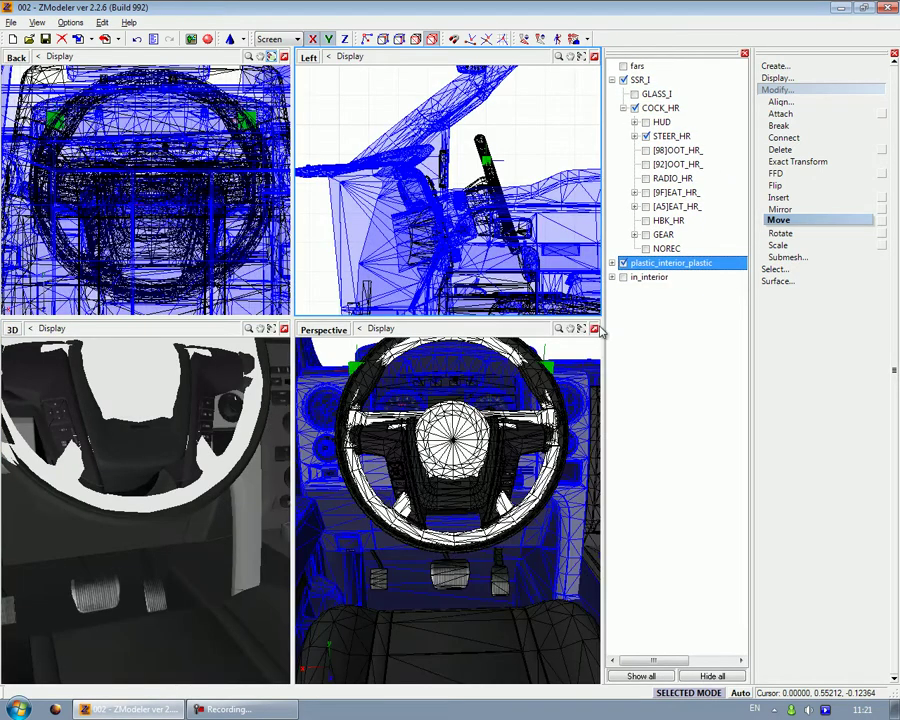
{"action": "left_click", "coordinate": [594, 331]}
{"action": "left_click", "coordinate": [646, 136]}
{"action": "middle_click_drag", "start_coordinate": [354, 257], "coordinate": [341, 135]}
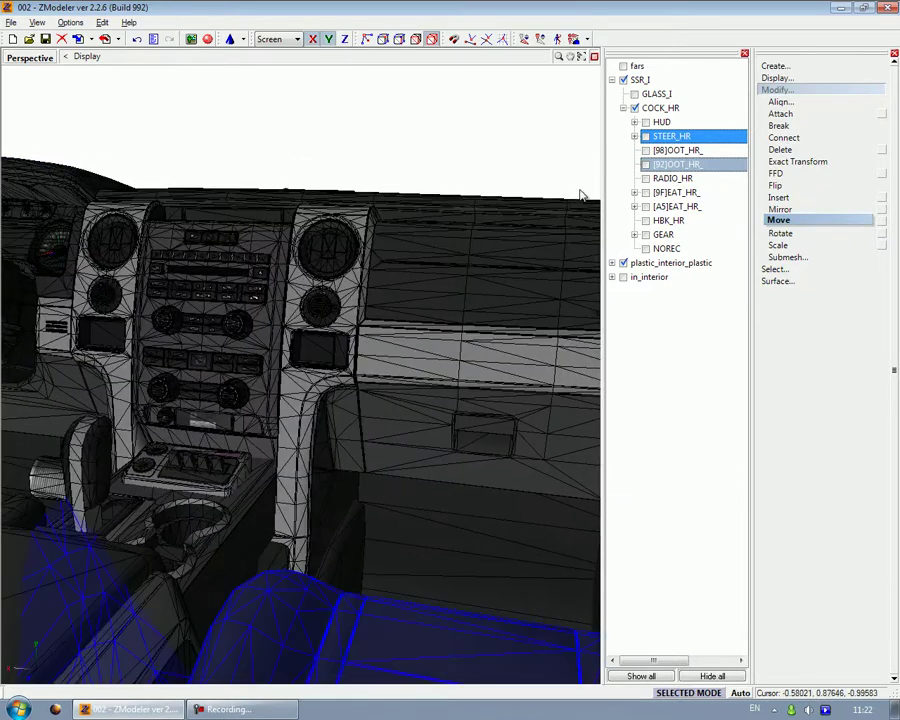
{"action": "left_click", "coordinate": [645, 238]}
{"action": "middle_click_drag", "start_coordinate": [190, 440], "coordinate": [420, 454]}
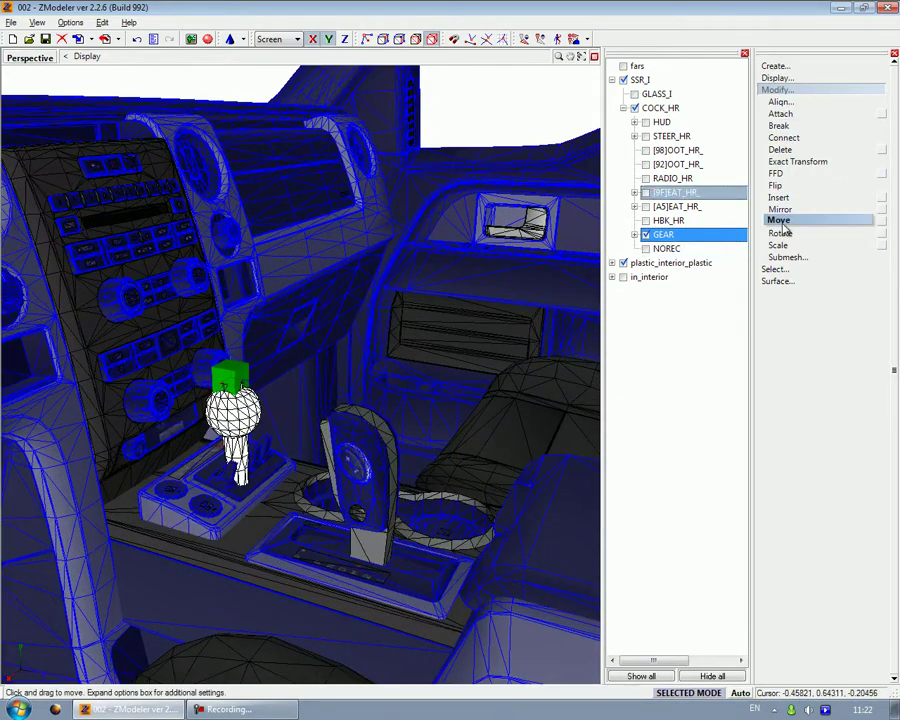
Move the GEAR node onto the Ford shift lever, aligning it in the Left and Back views
{"action": "left_click", "coordinate": [594, 57]}
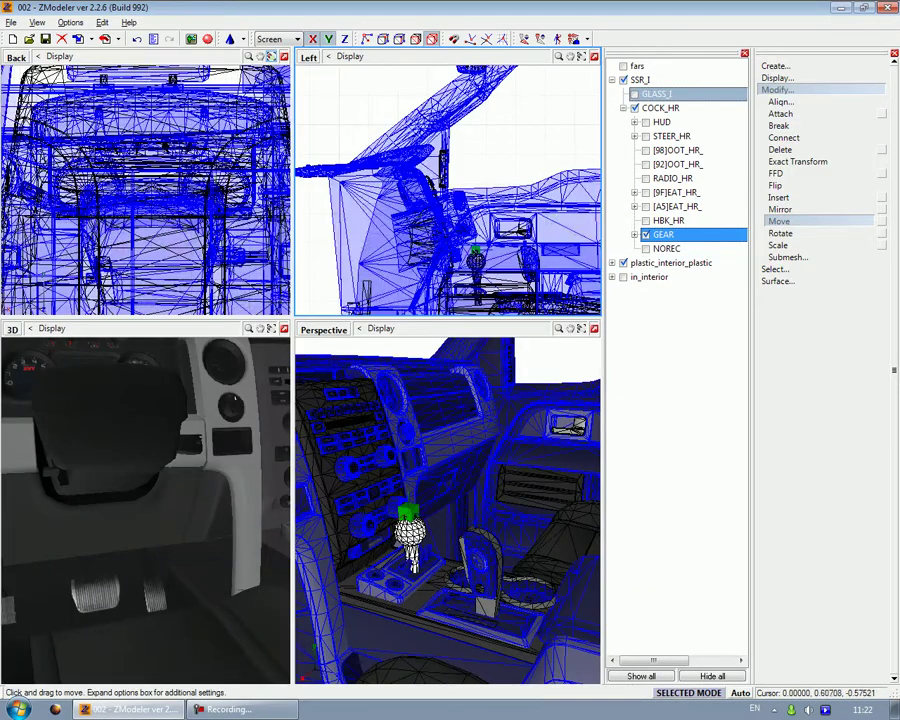
{"action": "middle_click_drag", "start_coordinate": [498, 263], "coordinate": [375, 208]}
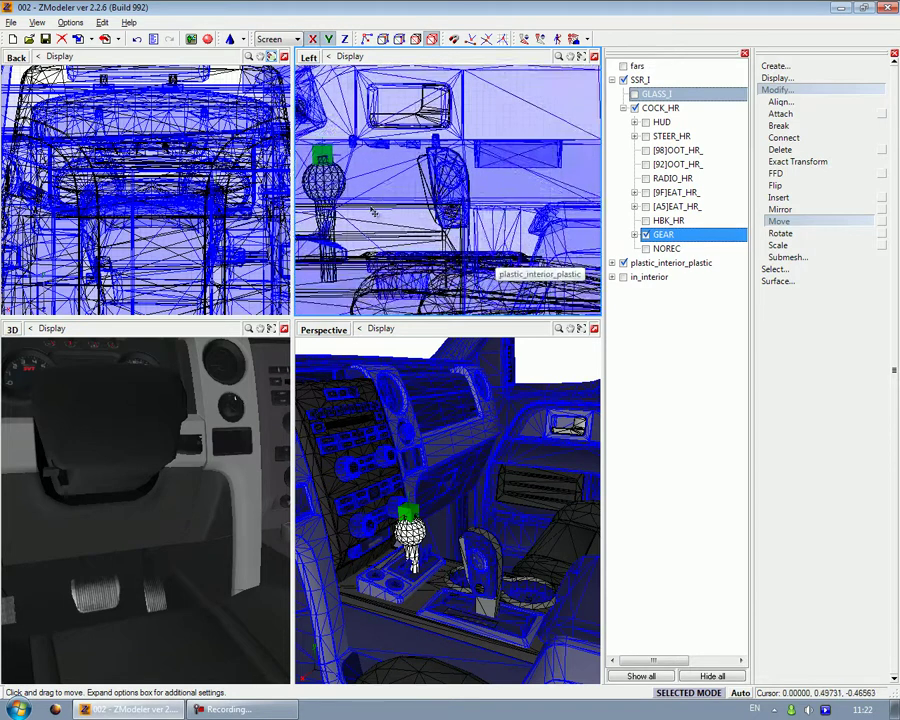
{"action": "left_click_drag", "start_coordinate": [325, 180], "coordinate": [445, 162]}
{"action": "scroll", "coordinate": [190, 220], "scroll_direction": "up", "scroll_amount": 5}
{"action": "left_click_drag", "start_coordinate": [192, 225], "coordinate": [151, 224]}
{"action": "middle_click_drag", "start_coordinate": [137, 478], "coordinate": [172, 500]}
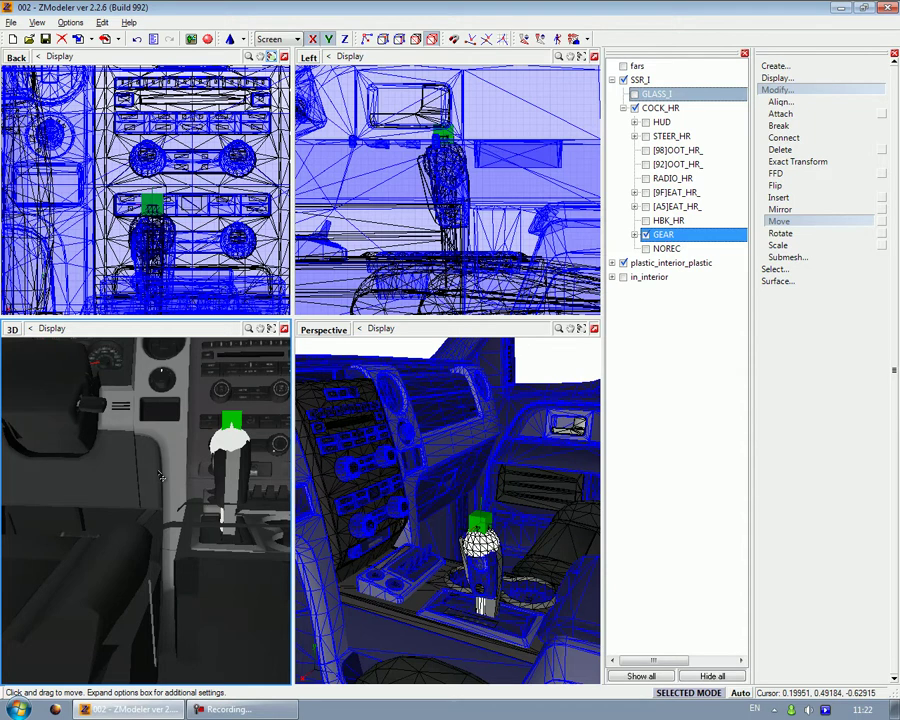
{"action": "left_click_drag", "start_coordinate": [440, 143], "coordinate": [435, 141]}
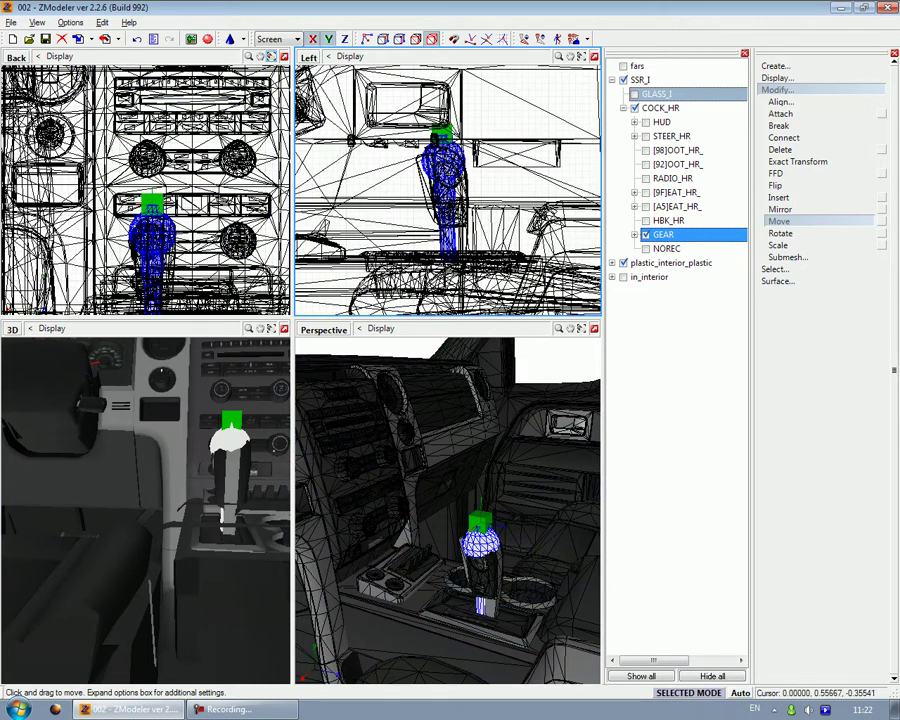
Maximize the Perspective view and set up Separated selection at polygon level
{"action": "left_click", "coordinate": [830, 92]}
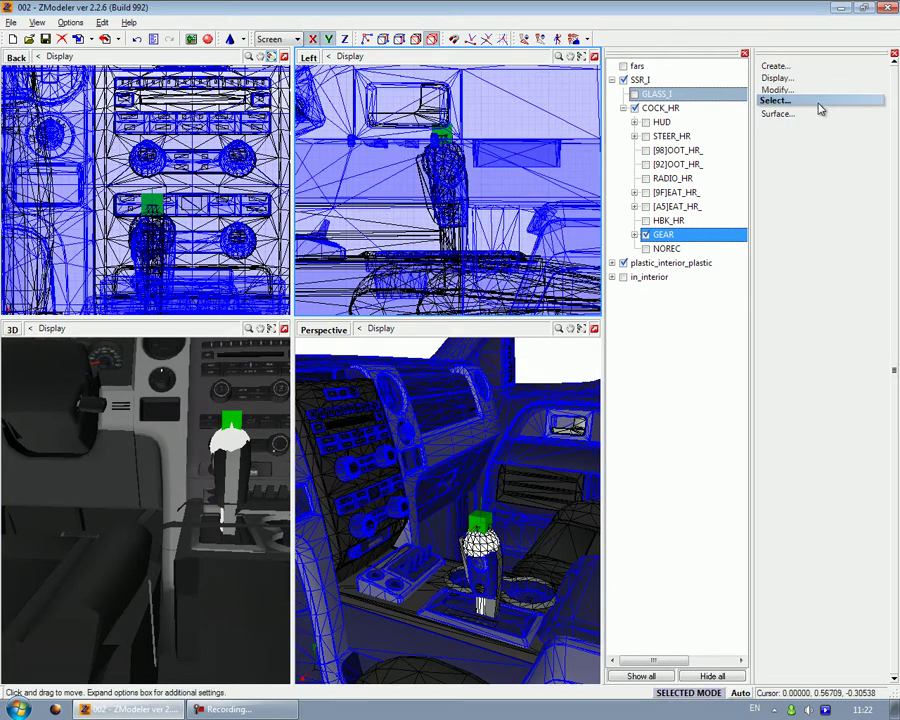
{"action": "left_click", "coordinate": [818, 104]}
{"action": "left_click", "coordinate": [790, 197]}
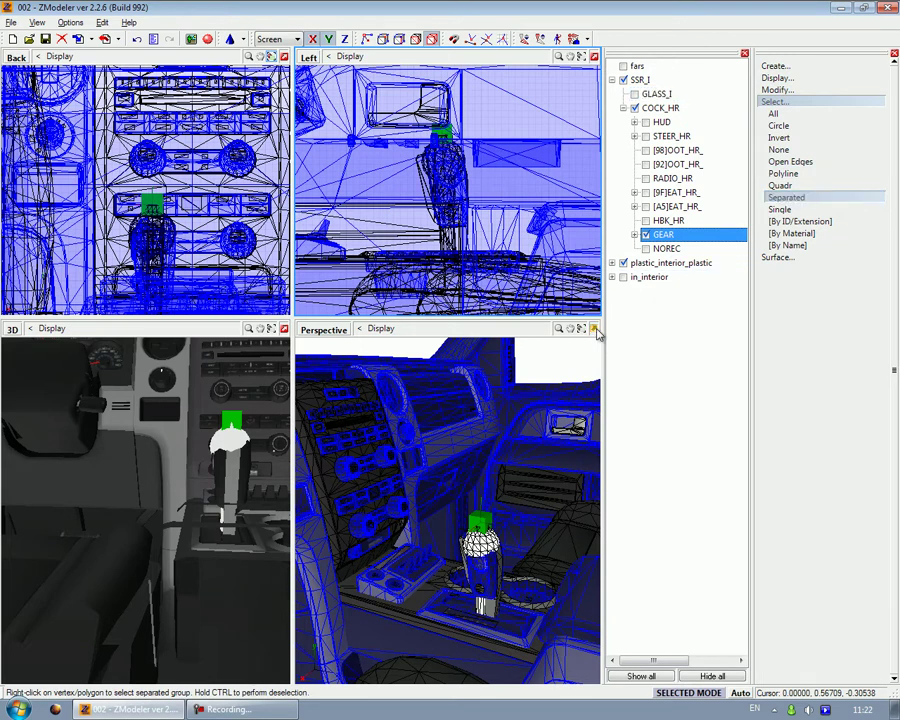
{"action": "left_click", "coordinate": [594, 329]}
{"action": "left_click", "coordinate": [415, 39]}
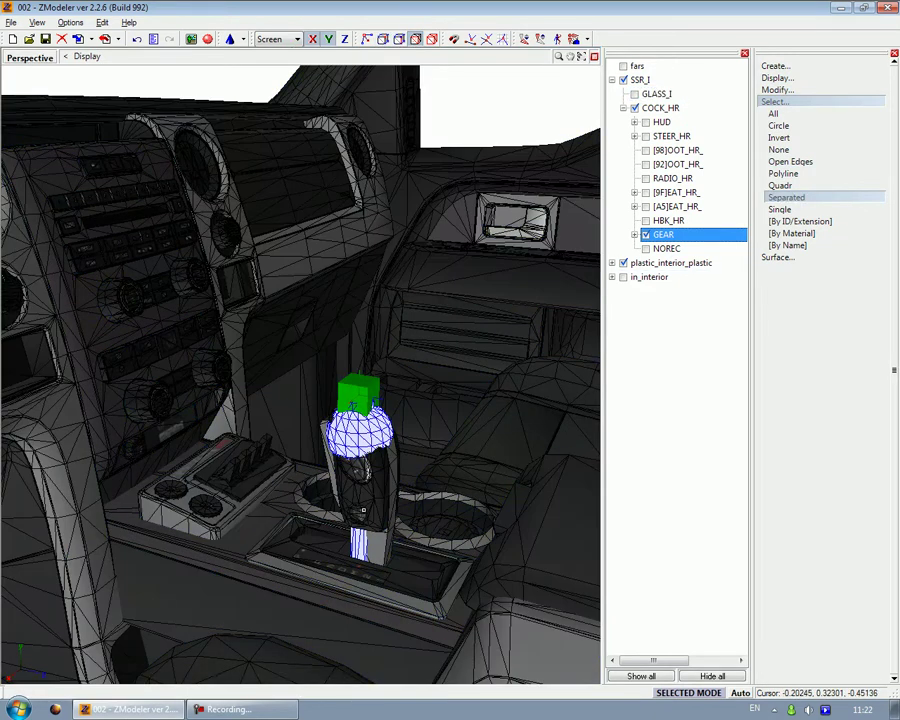
{"action": "left_click", "coordinate": [795, 115]}
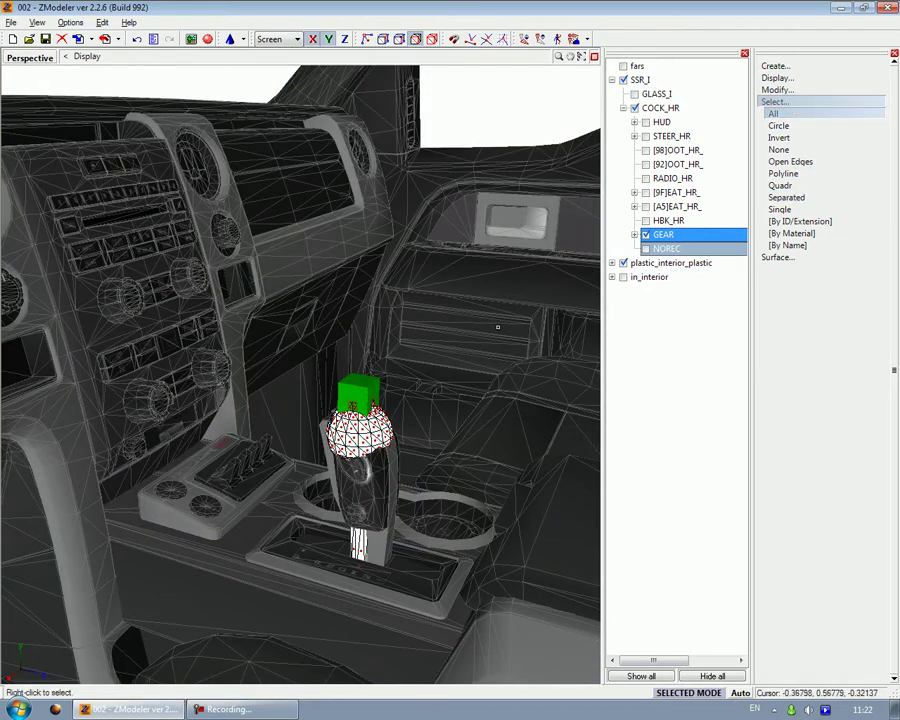
{"action": "left_click", "coordinate": [778, 102]}
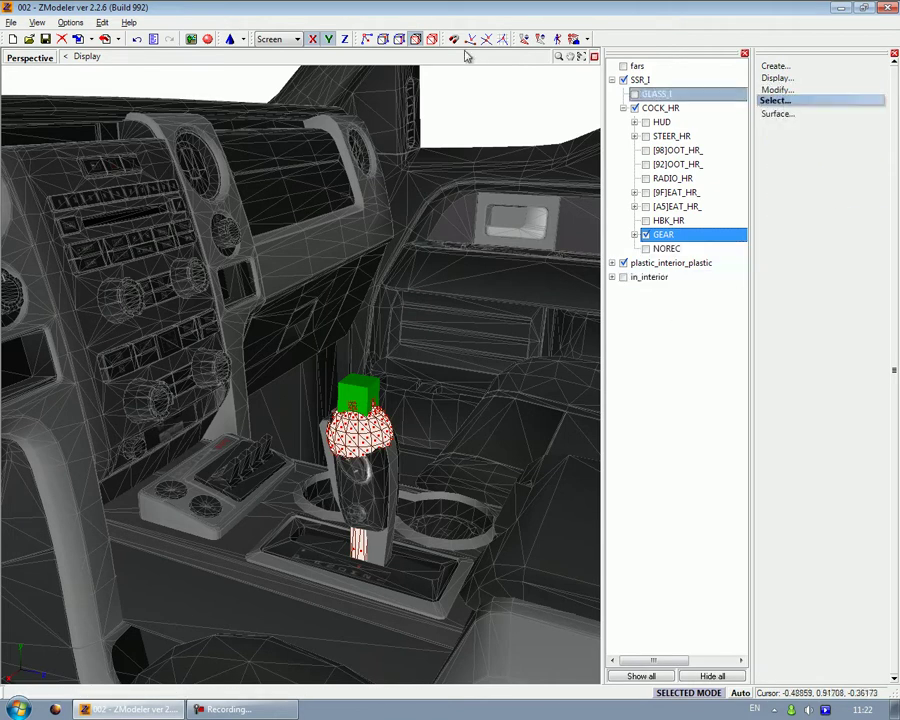
{"action": "left_click", "coordinate": [430, 40]}
{"action": "left_click", "coordinate": [778, 102]}
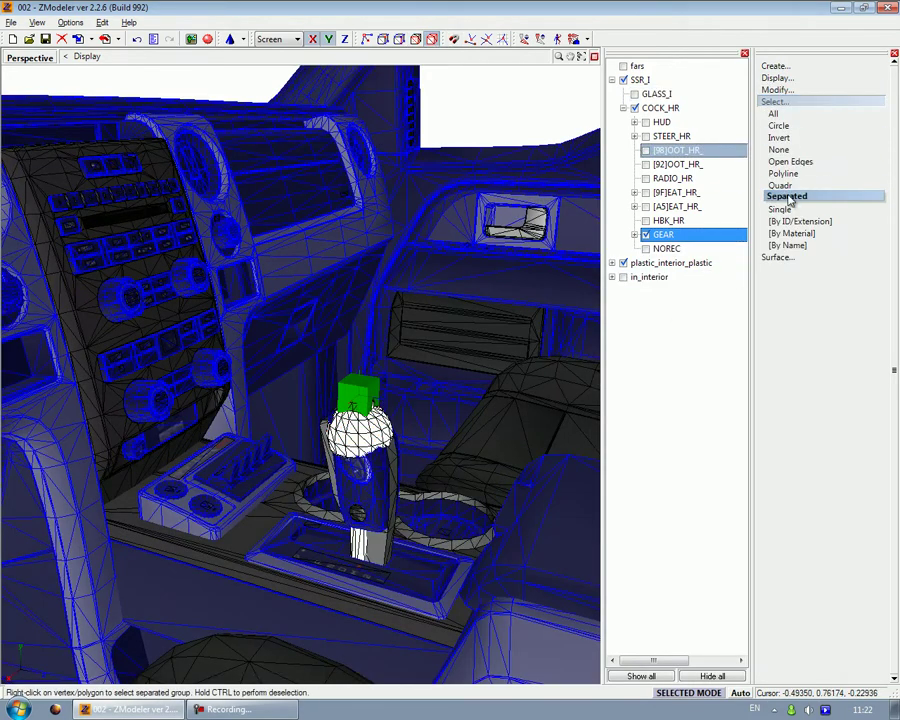
{"action": "left_click", "coordinate": [792, 198]}
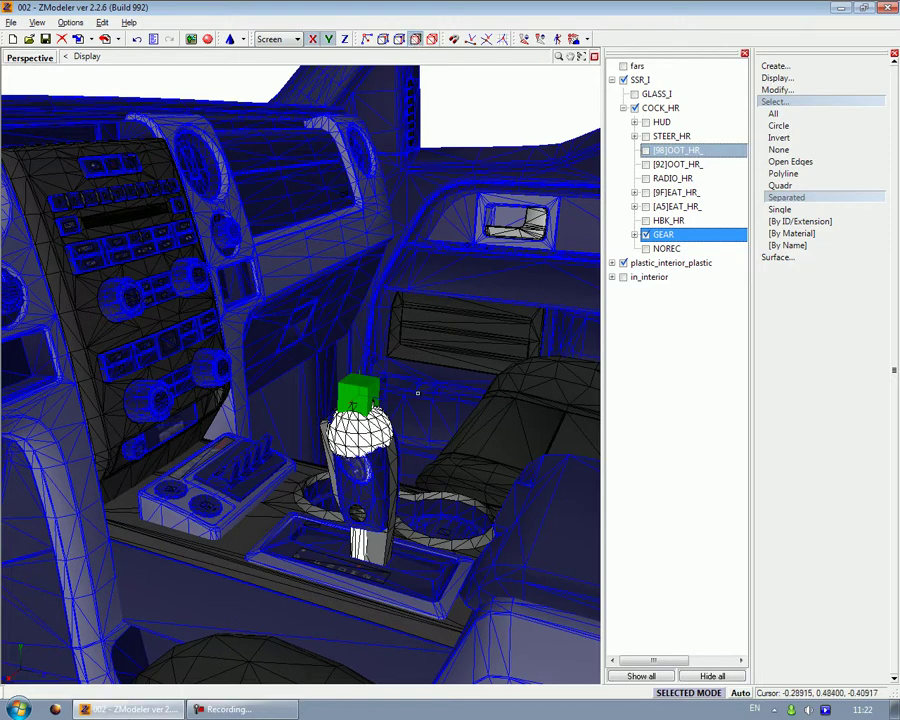
Select the plastic grip and button polygons of the Ford shift lever as separated groups of plastic_interior_plastic
{"action": "left_click", "coordinate": [790, 160]}
{"action": "left_click", "coordinate": [790, 197]}
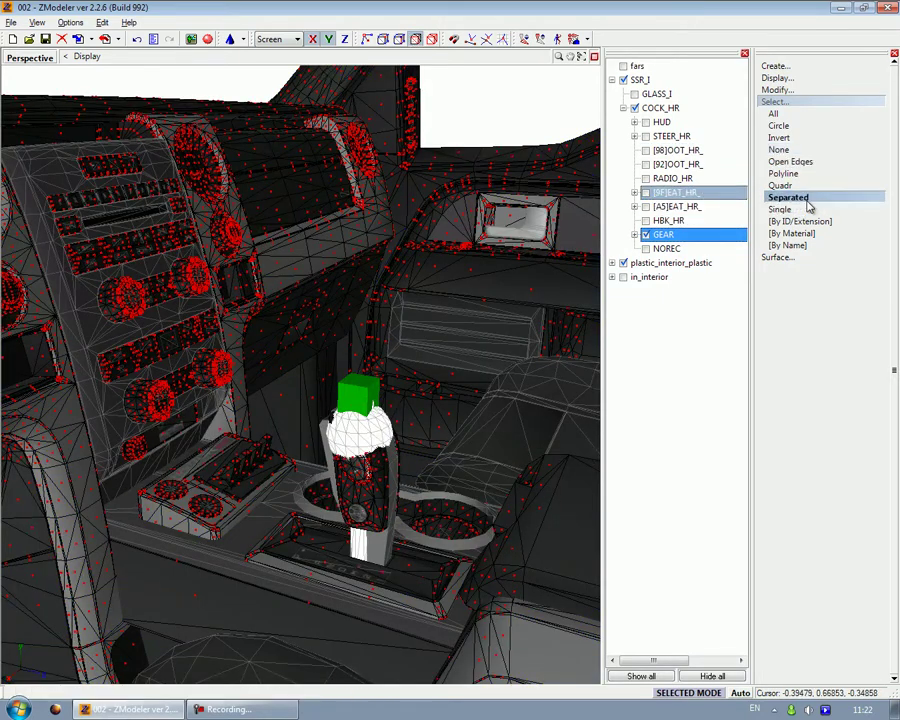
{"action": "left_click", "coordinate": [800, 220]}
{"action": "scroll", "coordinate": [382, 500], "scroll_direction": "up", "scroll_amount": 2}
{"action": "scroll", "coordinate": [383, 501], "scroll_direction": "up", "scroll_amount": 1}
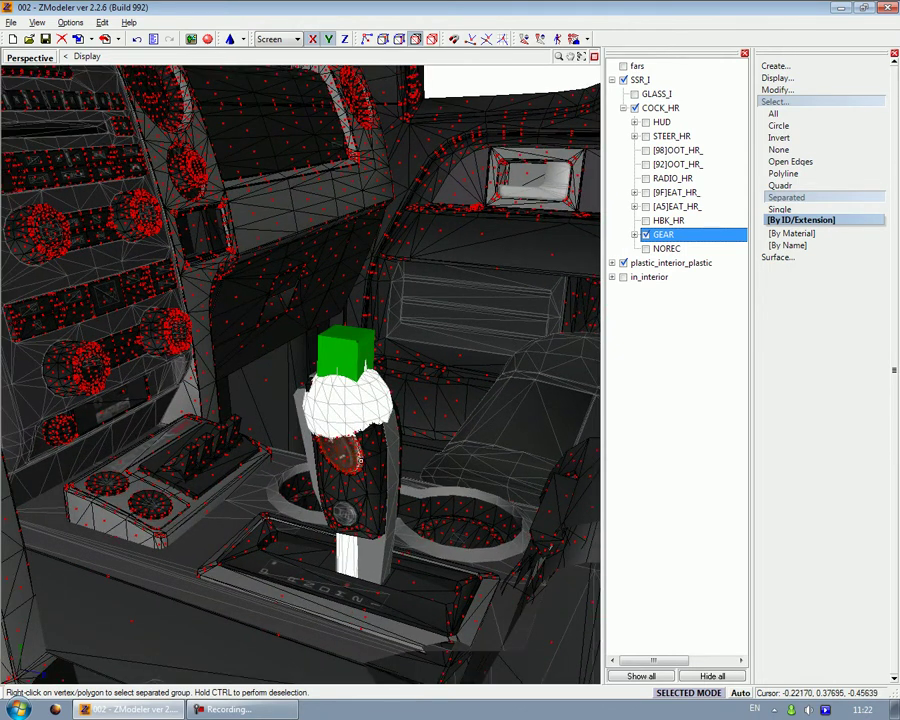
{"action": "right_click", "coordinate": [366, 468]}
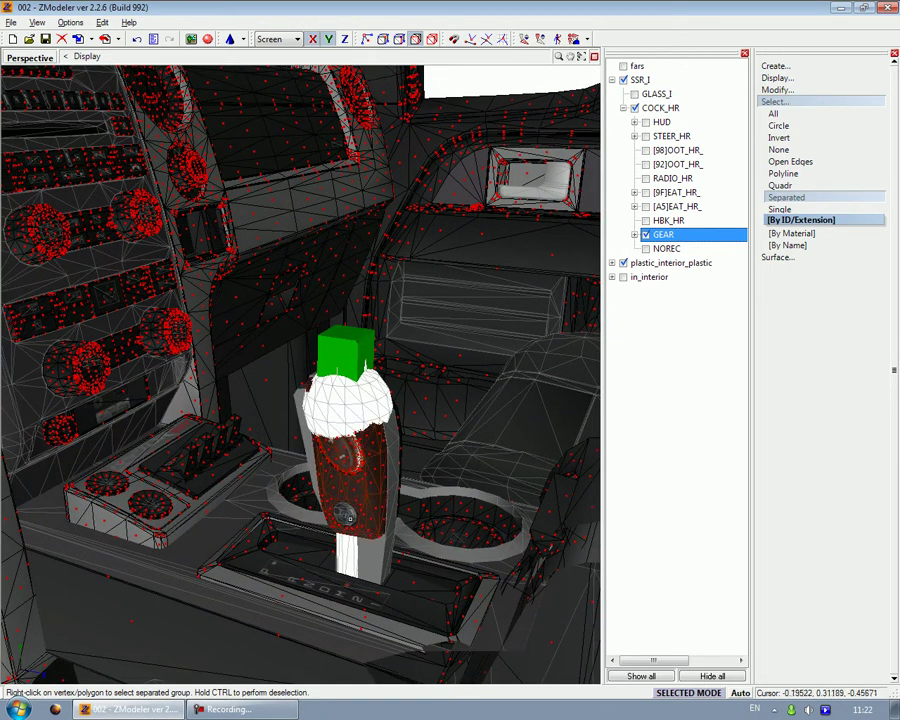
{"action": "middle_click_drag", "start_coordinate": [371, 507], "coordinate": [296, 514]}
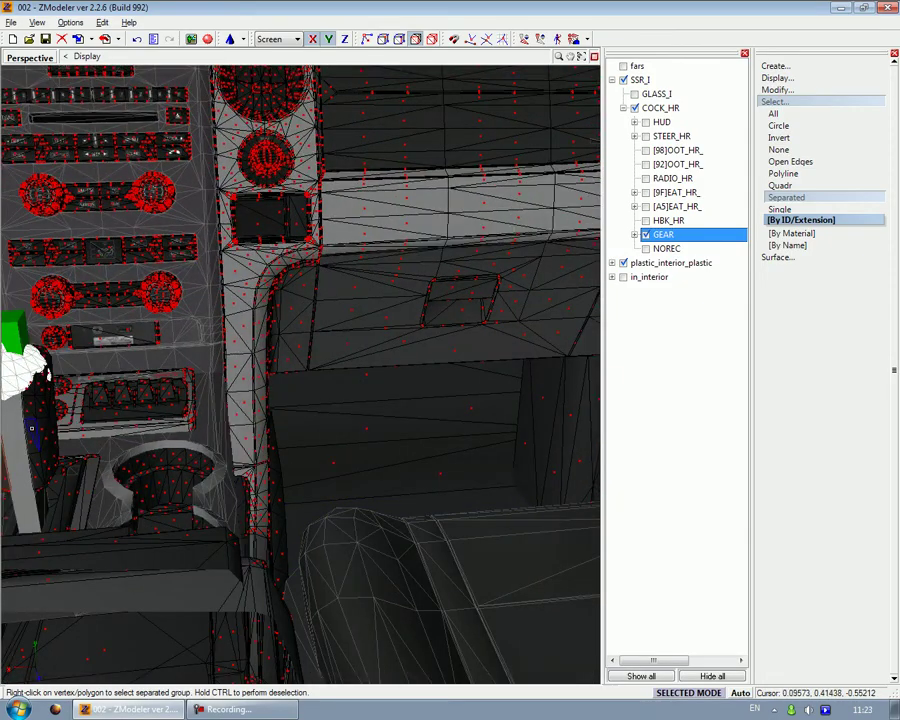
{"action": "right_click", "coordinate": [31, 428]}
Hide GEAR and detach the selected shift-lever grip polygons from plastic_interior_plastic into their own object
{"action": "middle_click_drag", "start_coordinate": [240, 452], "coordinate": [360, 402]}
{"action": "left_click", "coordinate": [646, 236]}
{"action": "middle_click_drag", "start_coordinate": [172, 270], "coordinate": [183, 248]}
{"action": "middle_click_drag", "start_coordinate": [340, 258], "coordinate": [360, 313]}
{"action": "left_click", "coordinate": [832, 148]}
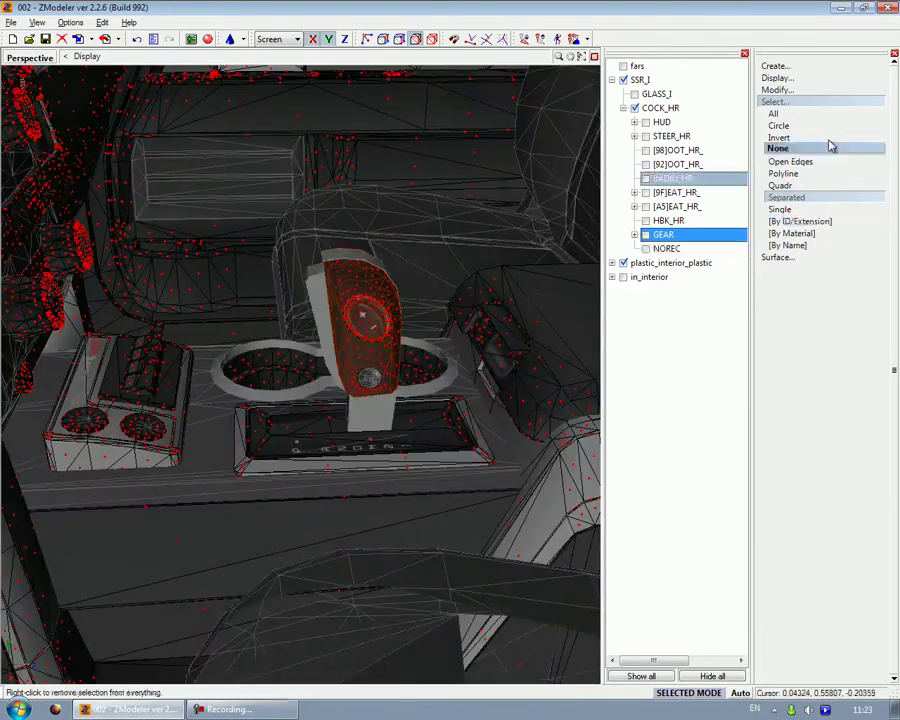
{"action": "left_click", "coordinate": [795, 89]}
{"action": "left_click", "coordinate": [800, 257]}
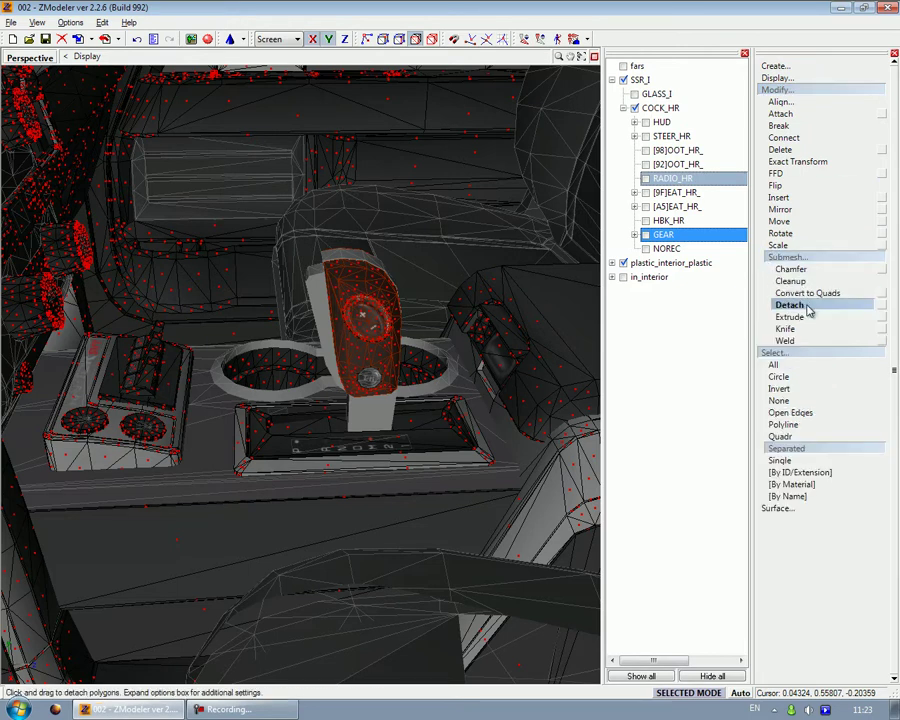
{"action": "left_click", "coordinate": [806, 305]}
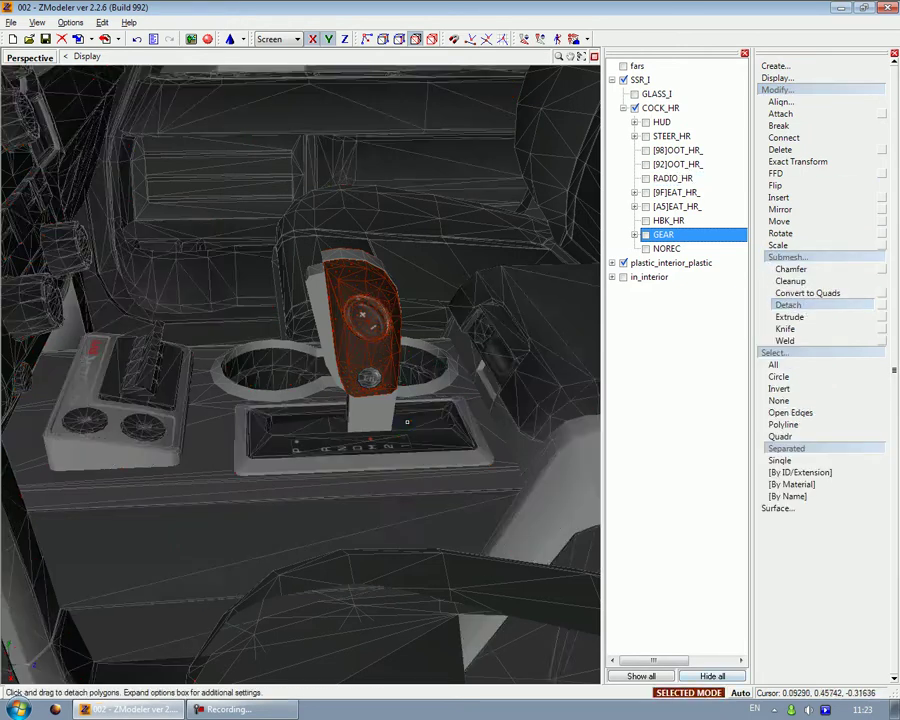
{"action": "left_click", "coordinate": [407, 422]}
Hide the detached grip object and select the remaining button-ring polygons on the shift lever as separated groups
{"action": "left_click", "coordinate": [777, 89]}
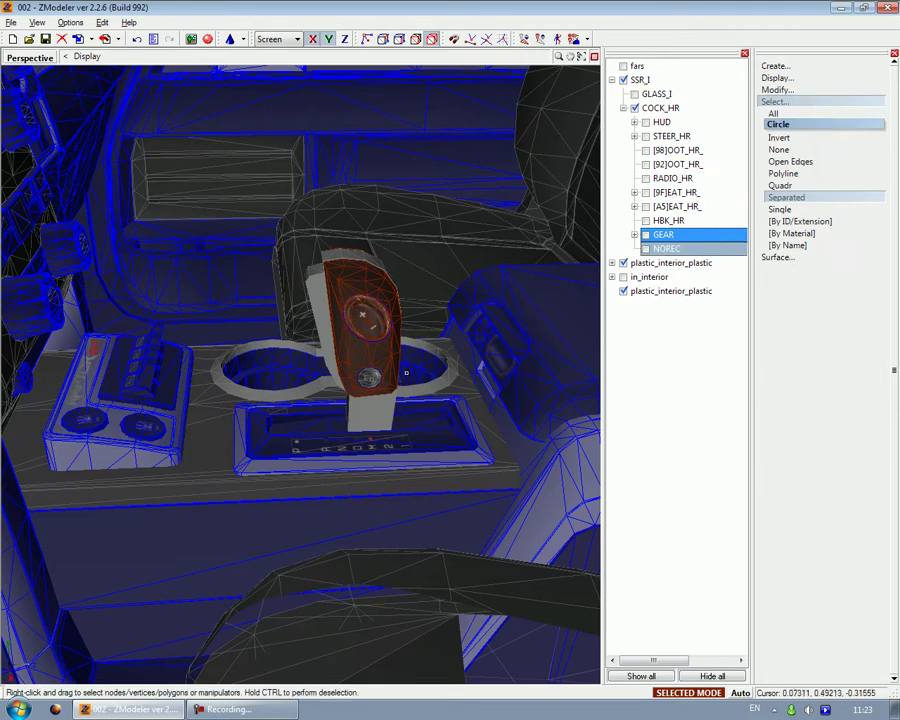
{"action": "left_click", "coordinate": [624, 291]}
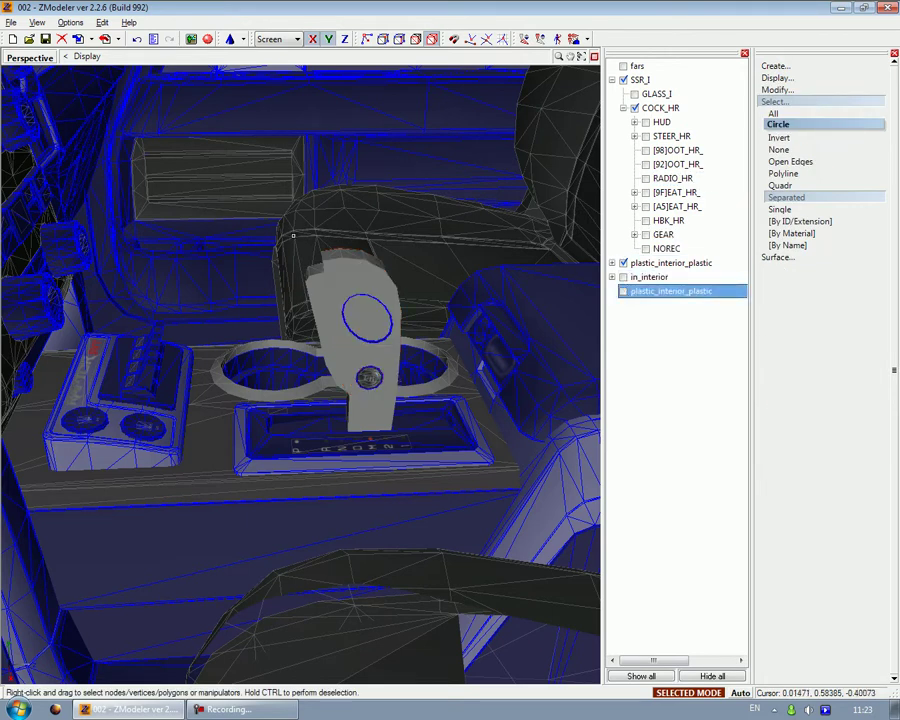
{"action": "left_click", "coordinate": [416, 40]}
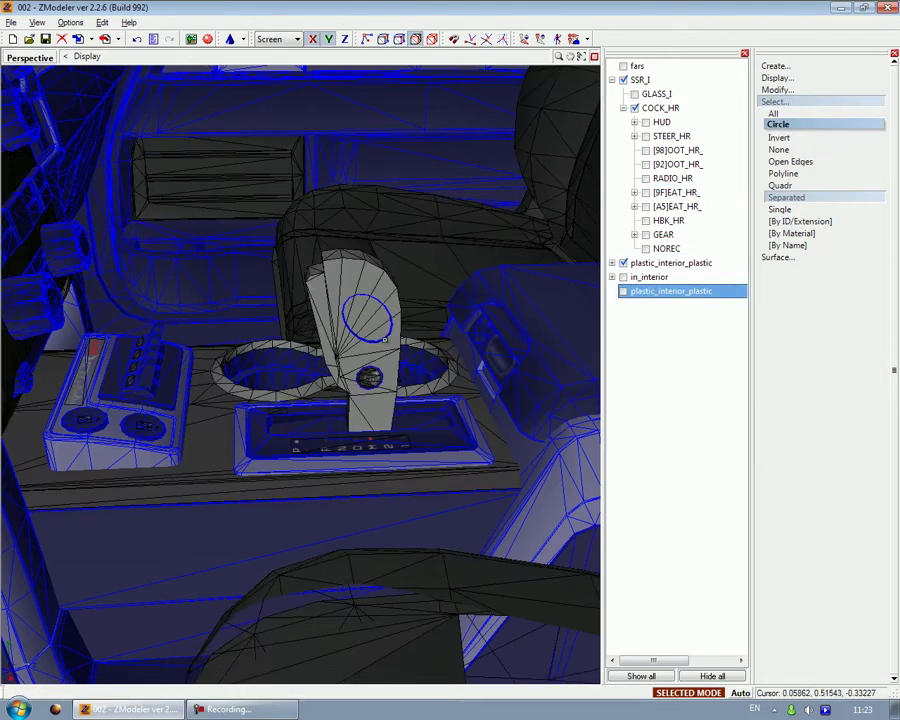
{"action": "left_click", "coordinate": [384, 340]}
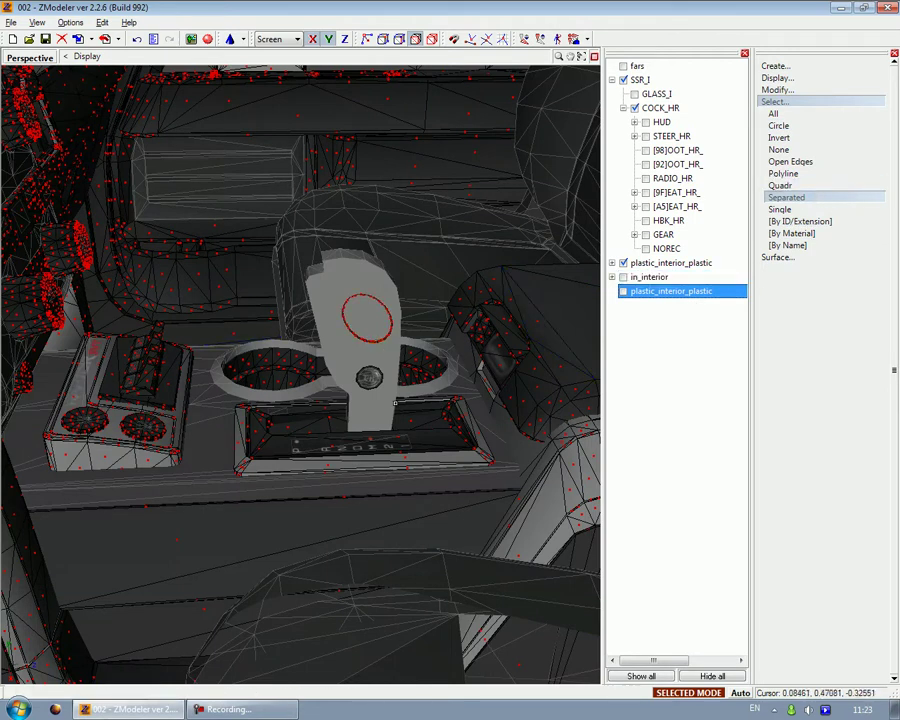
{"action": "middle_click_drag", "start_coordinate": [387, 408], "coordinate": [330, 415]}
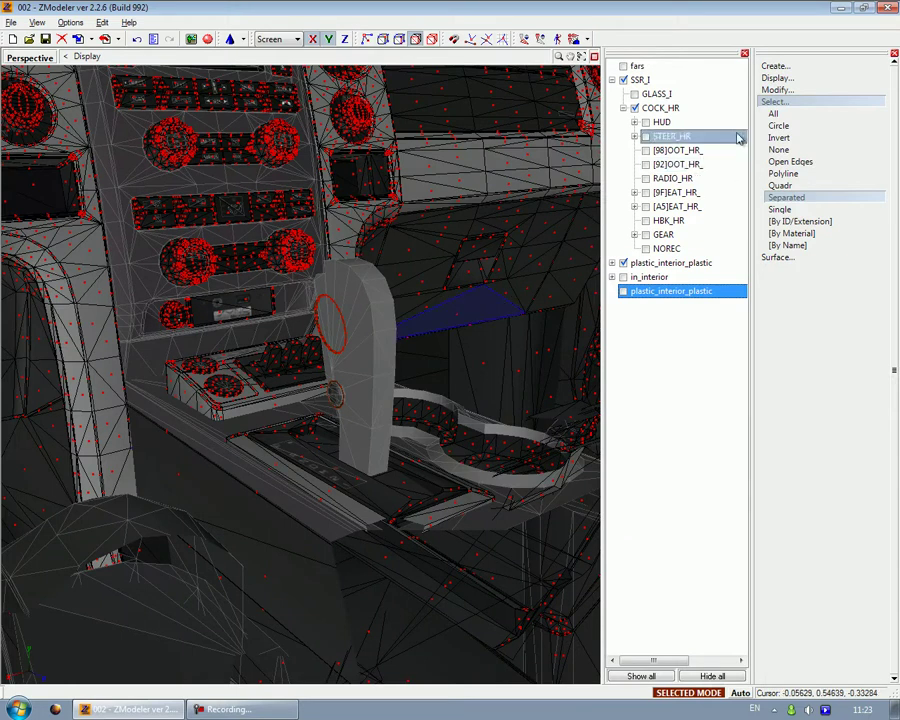
Detach the button rings from plastic_interior_plastic into a second object and hide that object
{"action": "left_click", "coordinate": [779, 89]}
{"action": "left_click", "coordinate": [788, 257]}
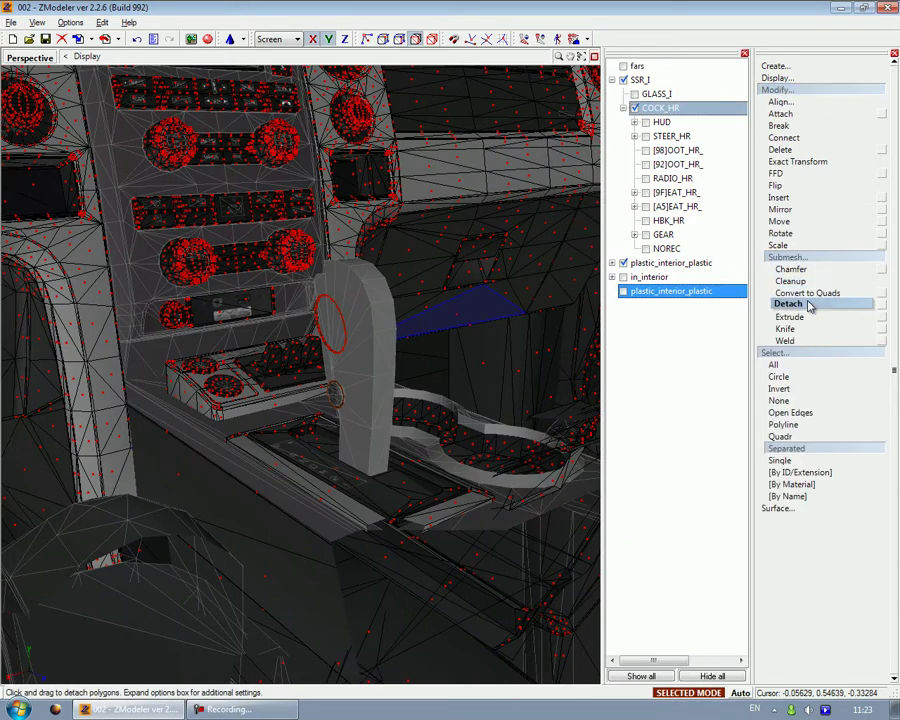
{"action": "left_click", "coordinate": [811, 307]}
{"action": "left_click", "coordinate": [430, 344]}
{"action": "left_click", "coordinate": [622, 307]}
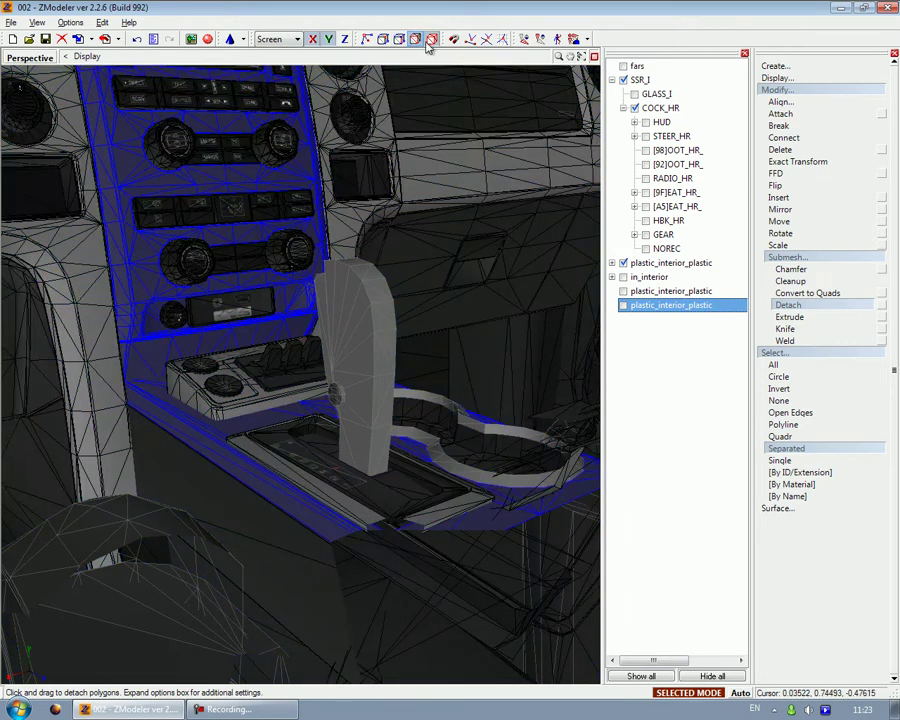
Expand plastic_interior_plastic and hide all its child nodes except metal_interior_metal, isolating the node that holds the lever body
{"action": "left_click", "coordinate": [431, 39]}
{"action": "left_click", "coordinate": [431, 40]}
{"action": "left_click", "coordinate": [415, 39]}
{"action": "scroll", "coordinate": [373, 377], "scroll_direction": "down", "scroll_amount": 1}
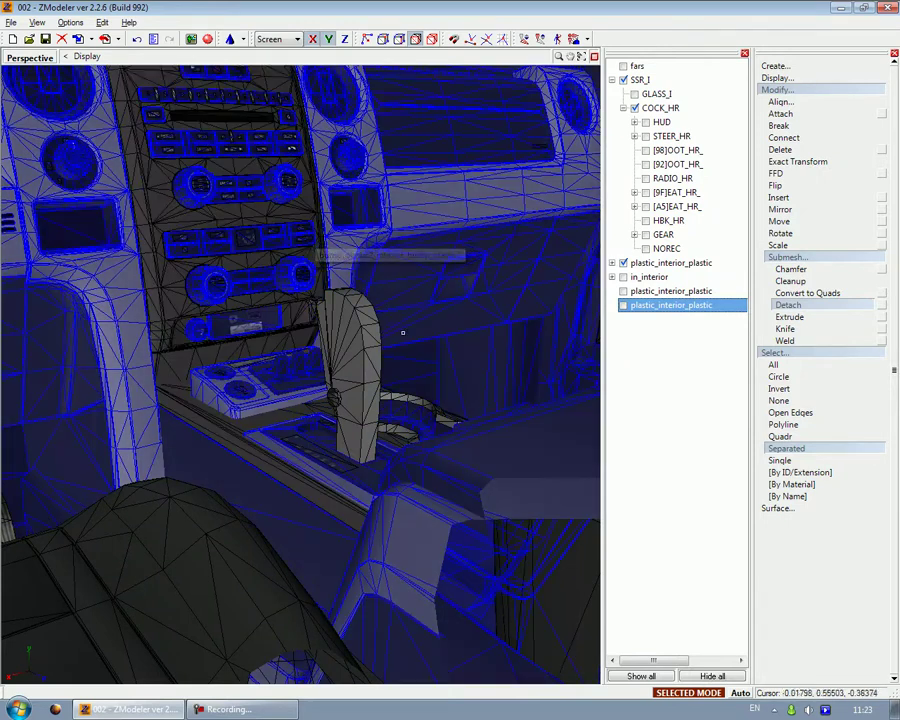
{"action": "scroll", "coordinate": [361, 377], "scroll_direction": "down", "scroll_amount": 4}
{"action": "scroll", "coordinate": [421, 330], "scroll_direction": "up", "scroll_amount": 2}
{"action": "left_click", "coordinate": [613, 262]}
{"action": "left_click", "coordinate": [632, 278]}
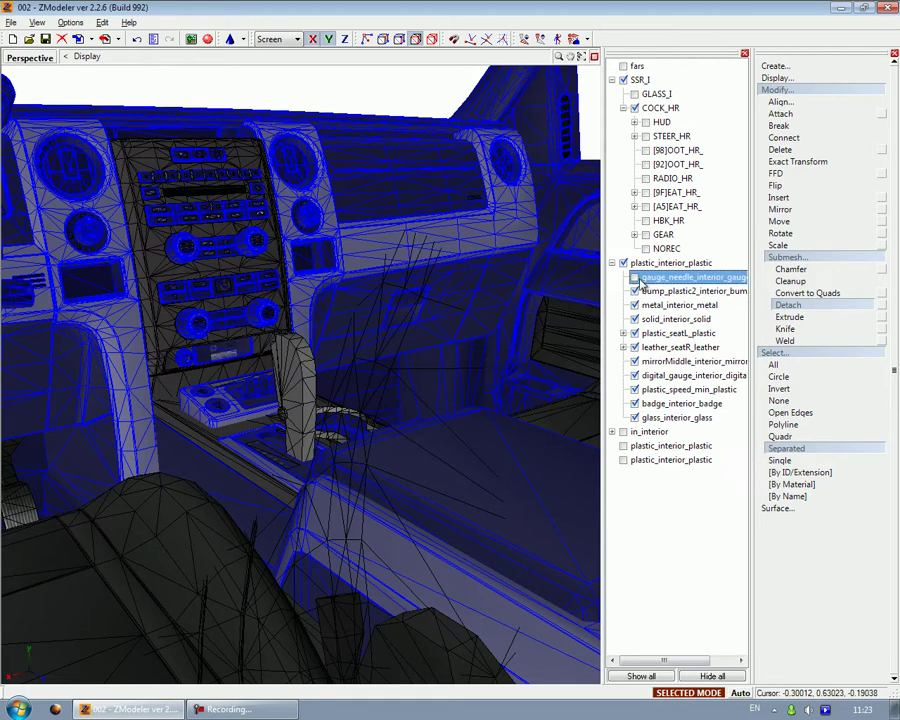
{"action": "left_click", "coordinate": [636, 292]}
{"action": "left_click", "coordinate": [634, 291]}
{"action": "left_click", "coordinate": [636, 305]}
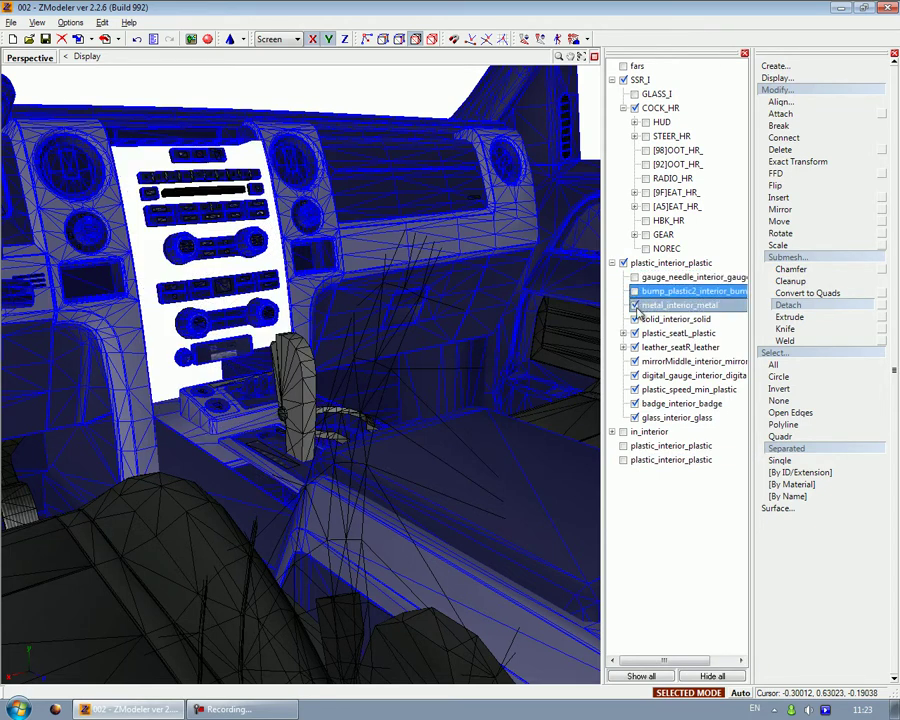
{"action": "left_click", "coordinate": [636, 319]}
{"action": "left_click", "coordinate": [635, 333]}
{"action": "left_click", "coordinate": [635, 347]}
{"action": "left_click", "coordinate": [635, 361]}
{"action": "left_click", "coordinate": [635, 375]}
{"action": "left_click", "coordinate": [635, 389]}
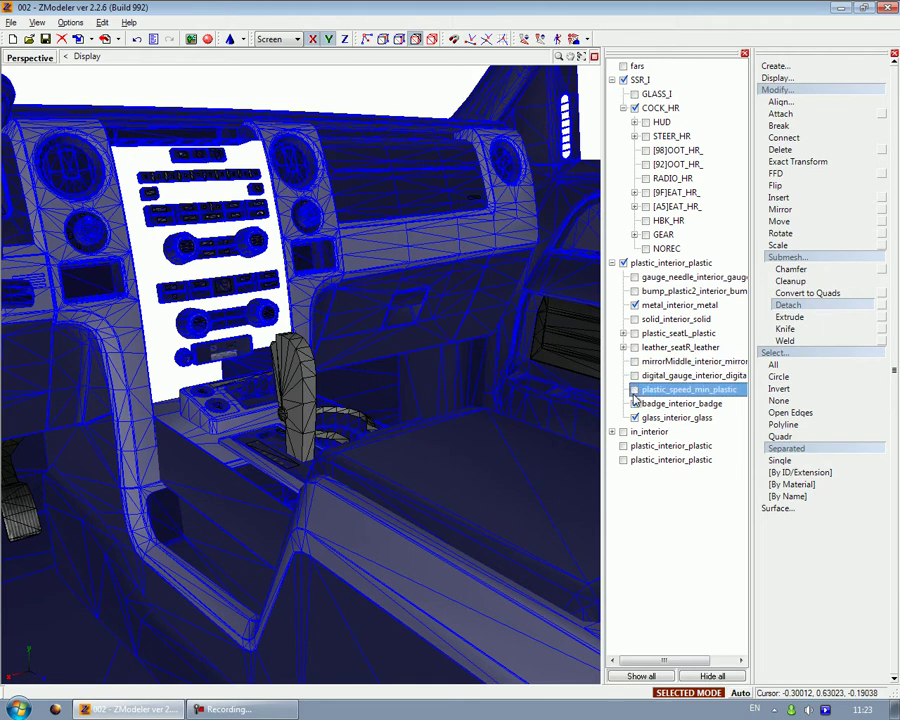
{"action": "left_click", "coordinate": [635, 403]}
{"action": "left_click", "coordinate": [635, 417]}
{"action": "left_click", "coordinate": [636, 406]}
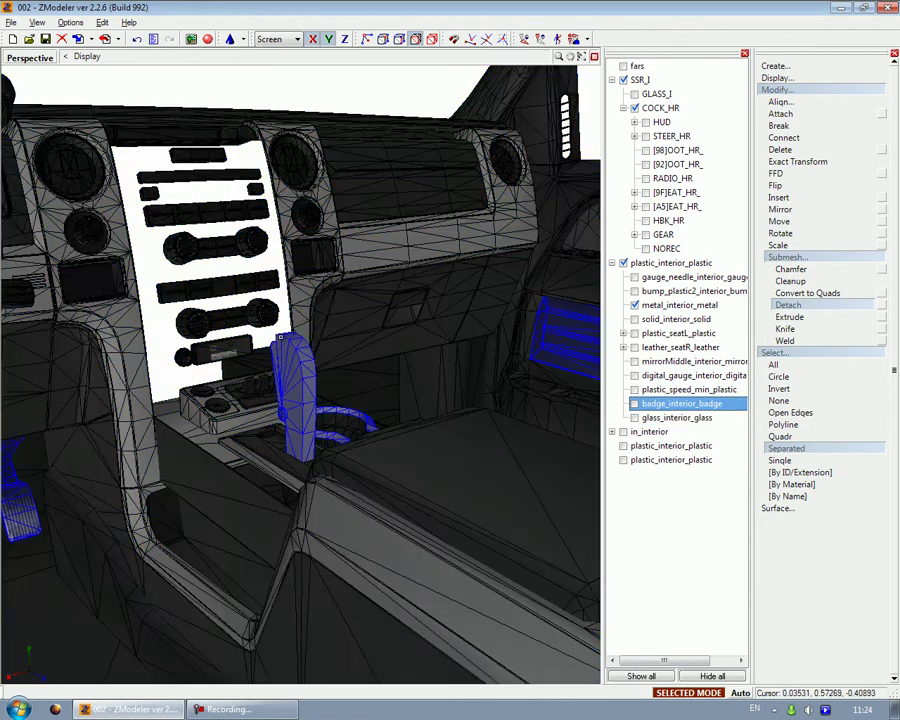
Select the gear lever's separate metal pieces and detach them from metal_interior_metal as a new object
{"action": "left_click", "coordinate": [298, 420]}
{"action": "scroll", "coordinate": [298, 421], "scroll_direction": "up", "scroll_amount": 2}
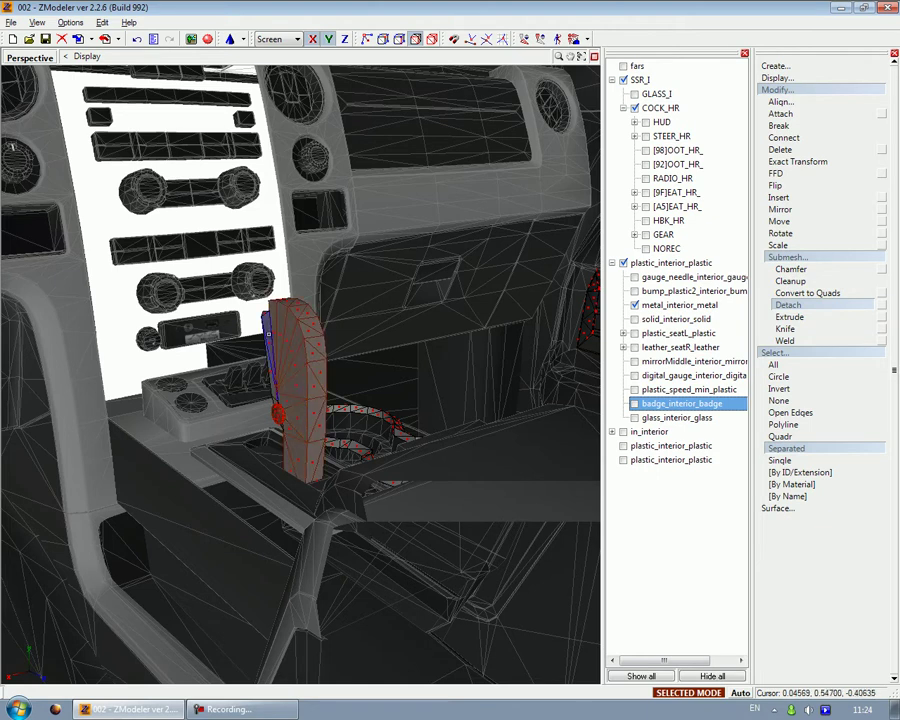
{"action": "middle_click_drag", "start_coordinate": [277, 365], "coordinate": [257, 371]}
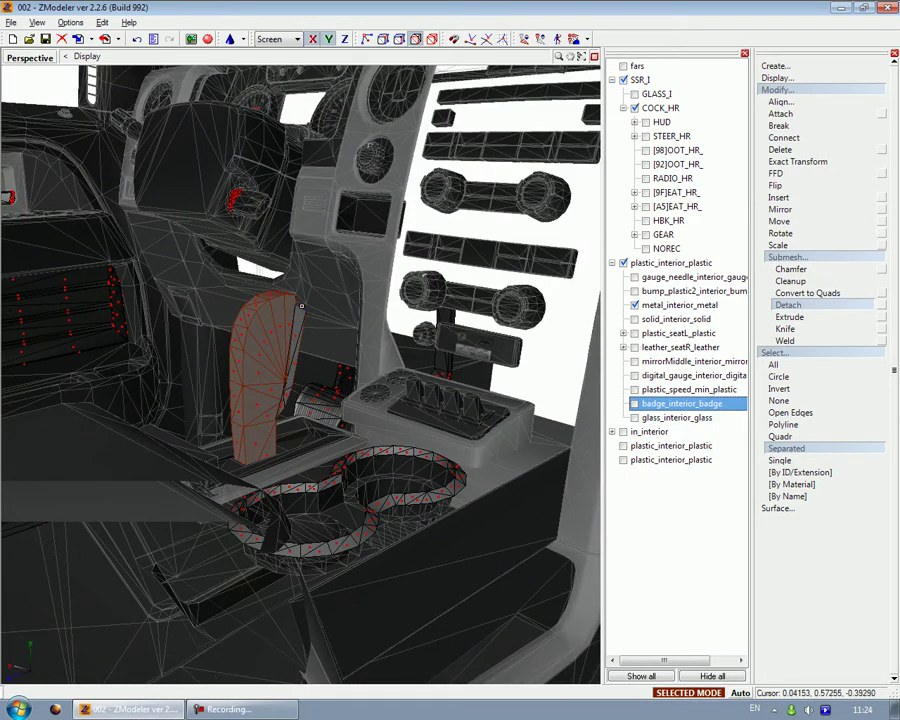
{"action": "middle_click_drag", "start_coordinate": [305, 347], "coordinate": [346, 308]}
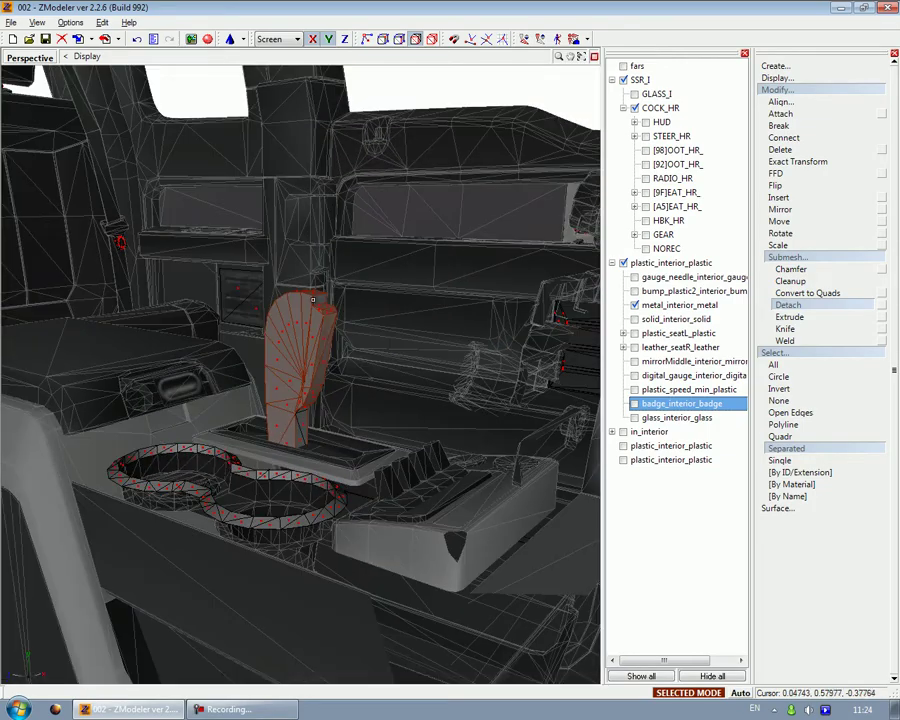
{"action": "middle_click_drag", "start_coordinate": [303, 419], "coordinate": [262, 380]}
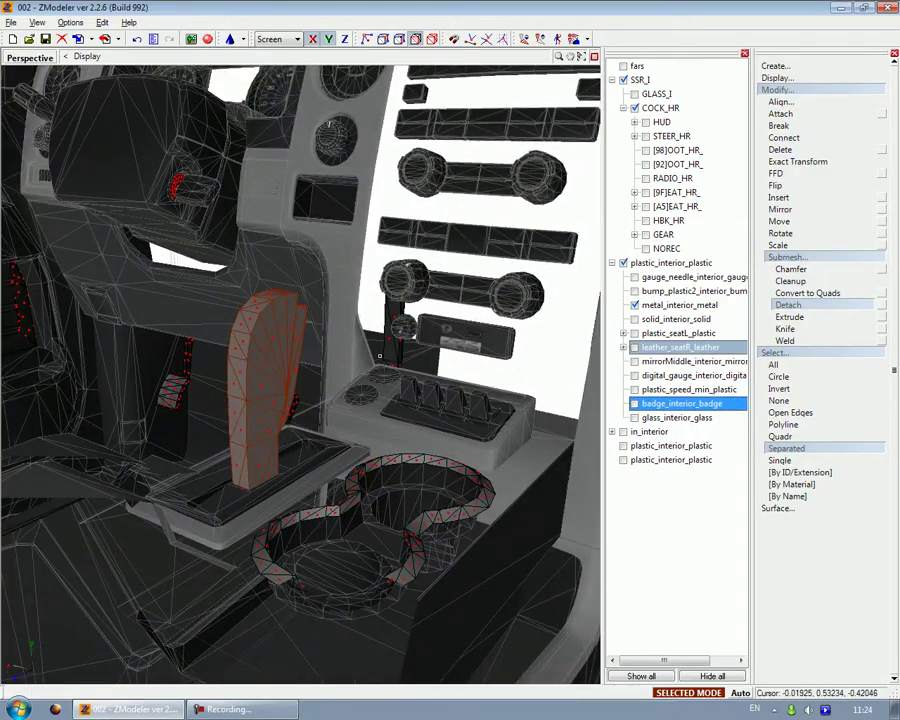
{"action": "left_click", "coordinate": [455, 409]}
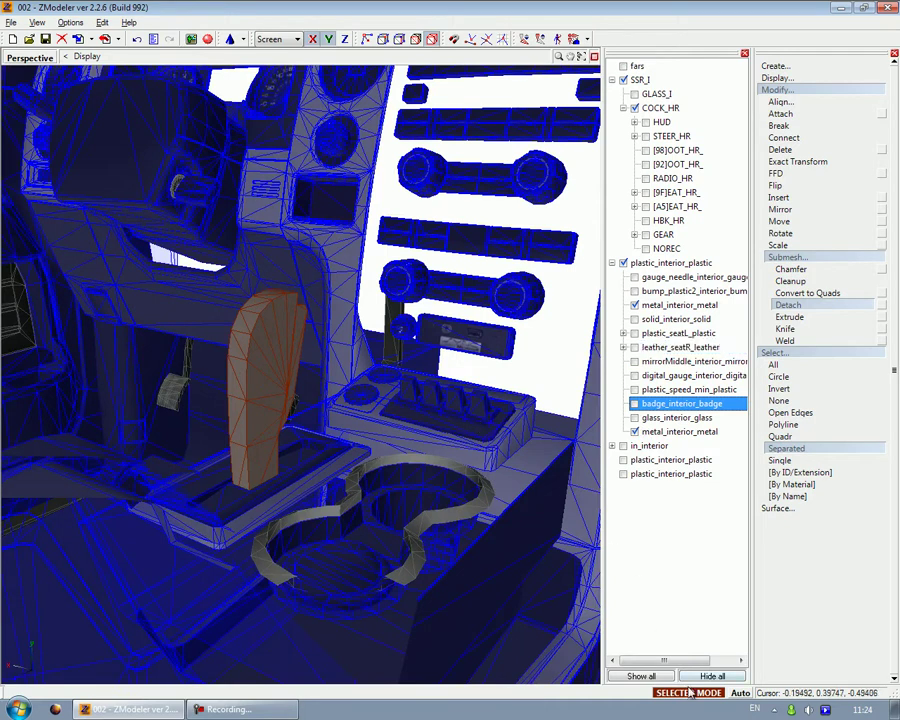
Move the detached metal_interior_metal out of the plastic_interior_plastic hierarchy to the root level
{"action": "left_click", "coordinate": [775, 89]}
{"action": "left_click", "coordinate": [775, 101]}
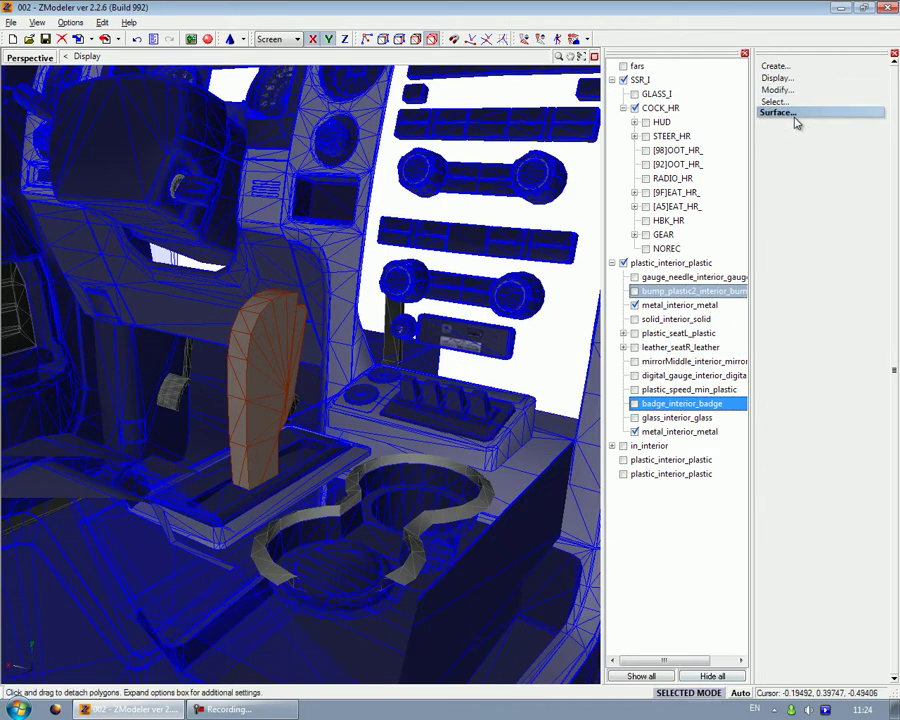
{"action": "left_click_drag", "start_coordinate": [639, 433], "coordinate": [654, 470]}
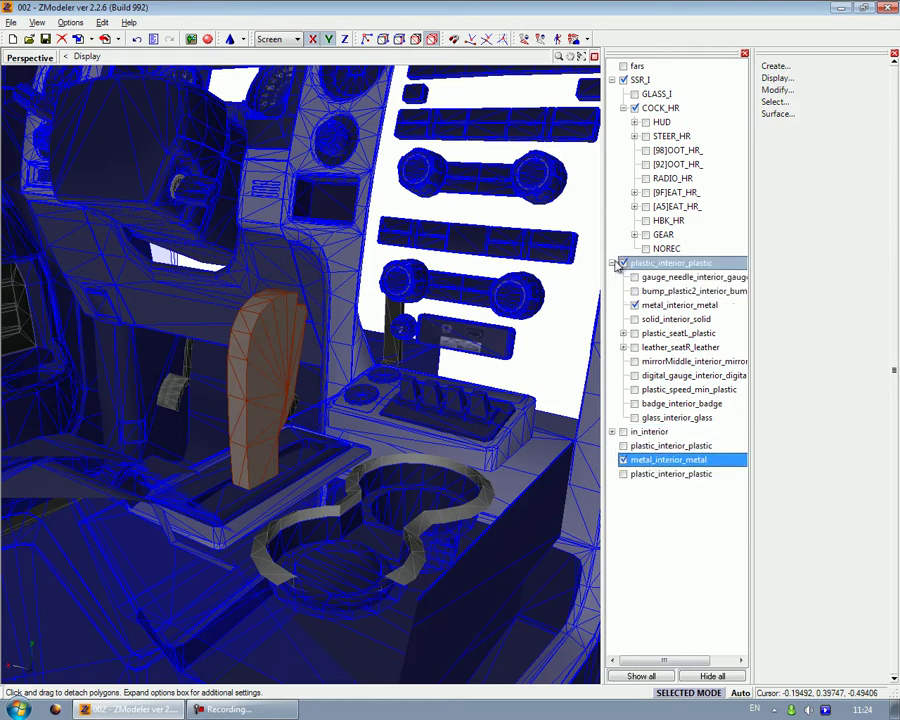
Hide the main plastic_interior_plastic object and show the two loose plastic_interior_plastic lever pieces with the metal part
{"action": "left_click", "coordinate": [612, 263]}
{"action": "left_click", "coordinate": [624, 263]}
{"action": "left_click", "coordinate": [623, 318]}
{"action": "left_click", "coordinate": [623, 291]}
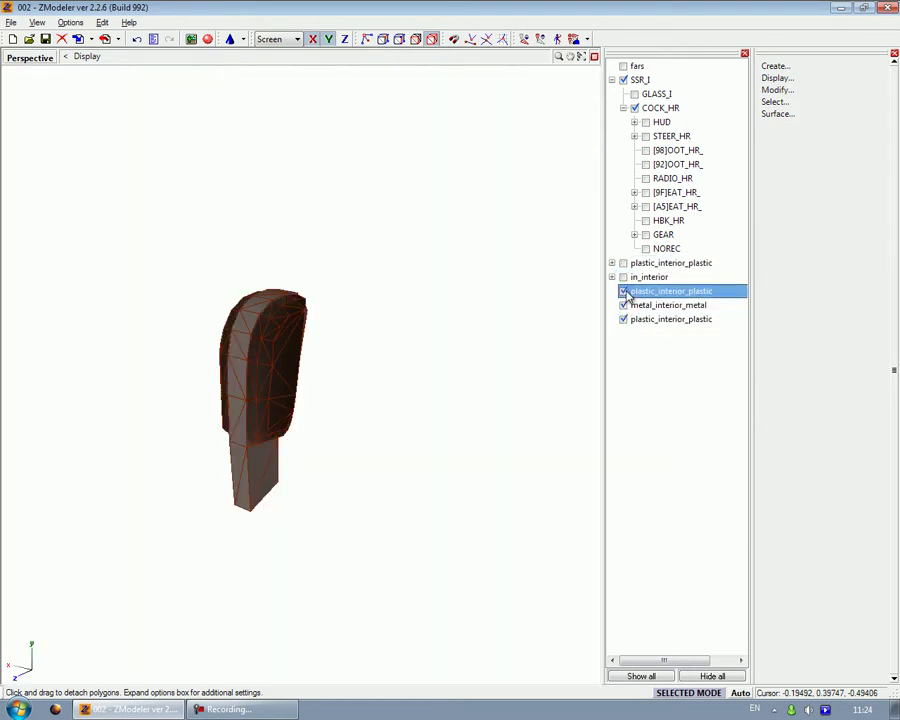
Attach the metal lever part and both plastic lever pieces into a single plastic_interior_plastic object
{"action": "middle_click_drag", "start_coordinate": [427, 353], "coordinate": [477, 344]}
{"action": "left_click", "coordinate": [777, 89]}
{"action": "left_click", "coordinate": [786, 114]}
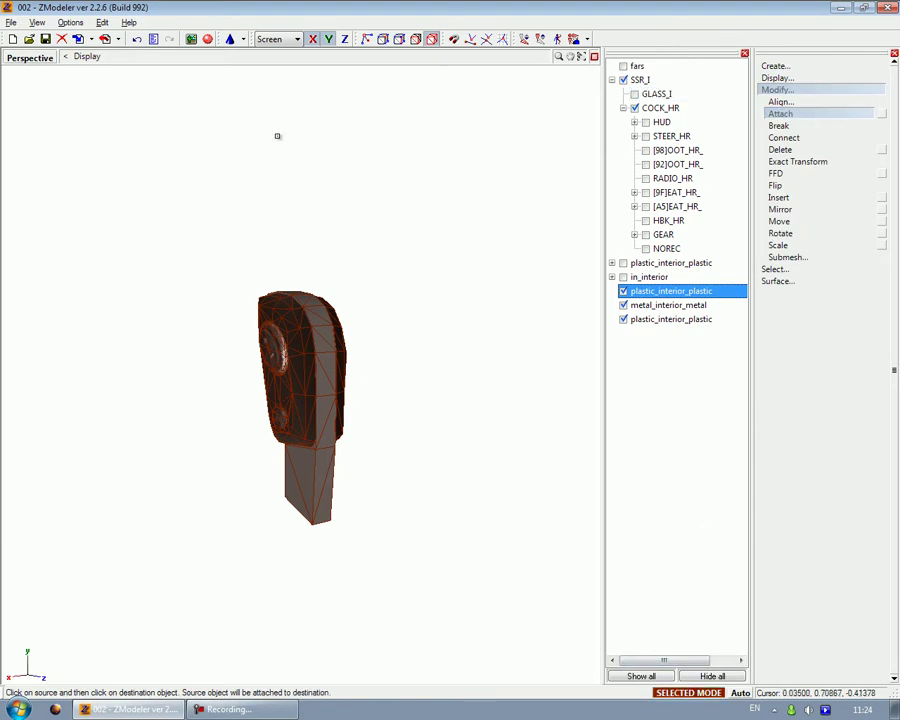
{"action": "left_click", "coordinate": [297, 484]}
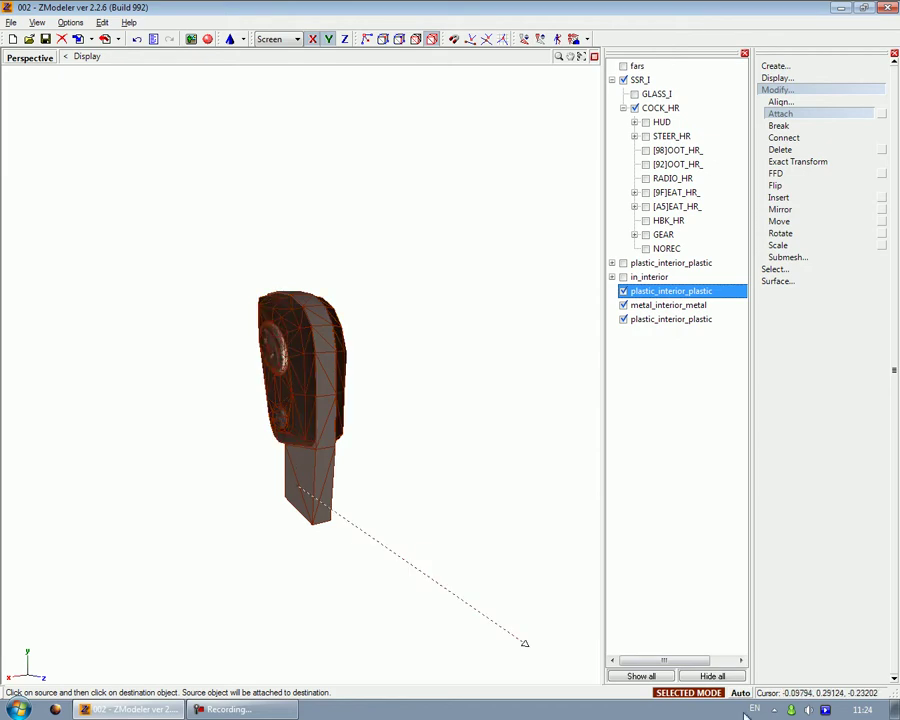
{"action": "left_click", "coordinate": [185, 438]}
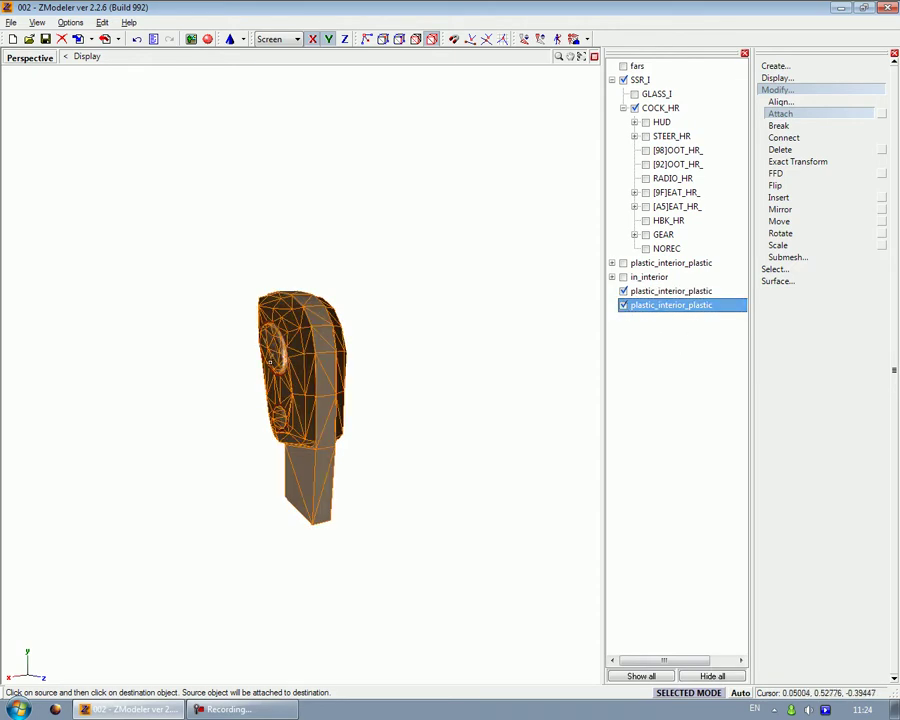
{"action": "left_click_drag", "start_coordinate": [676, 313], "coordinate": [662, 291]}
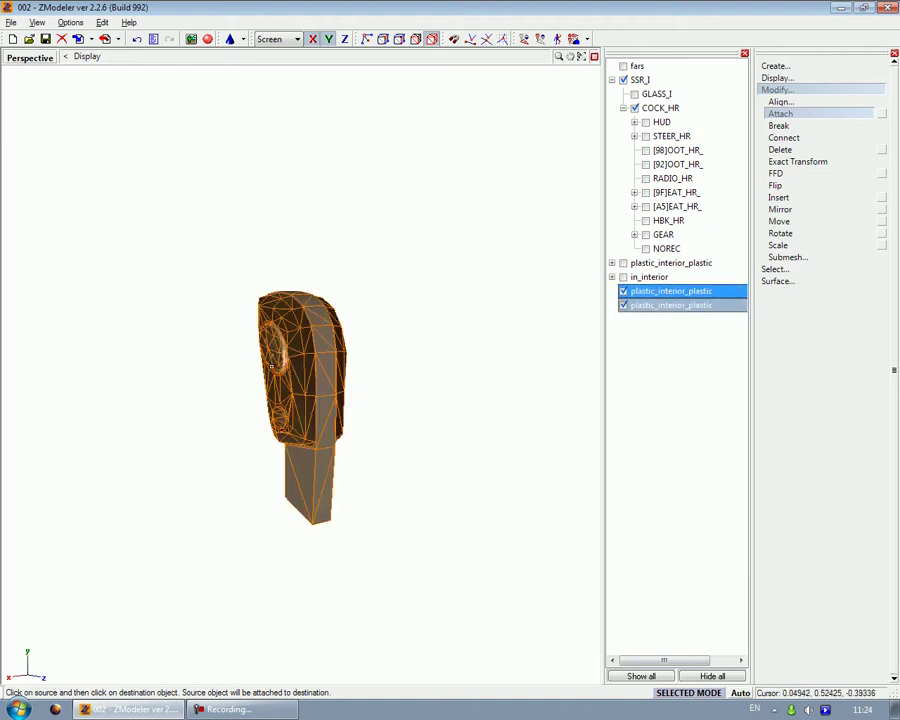
{"action": "left_click", "coordinate": [271, 365]}
{"action": "left_click", "coordinate": [270, 368]}
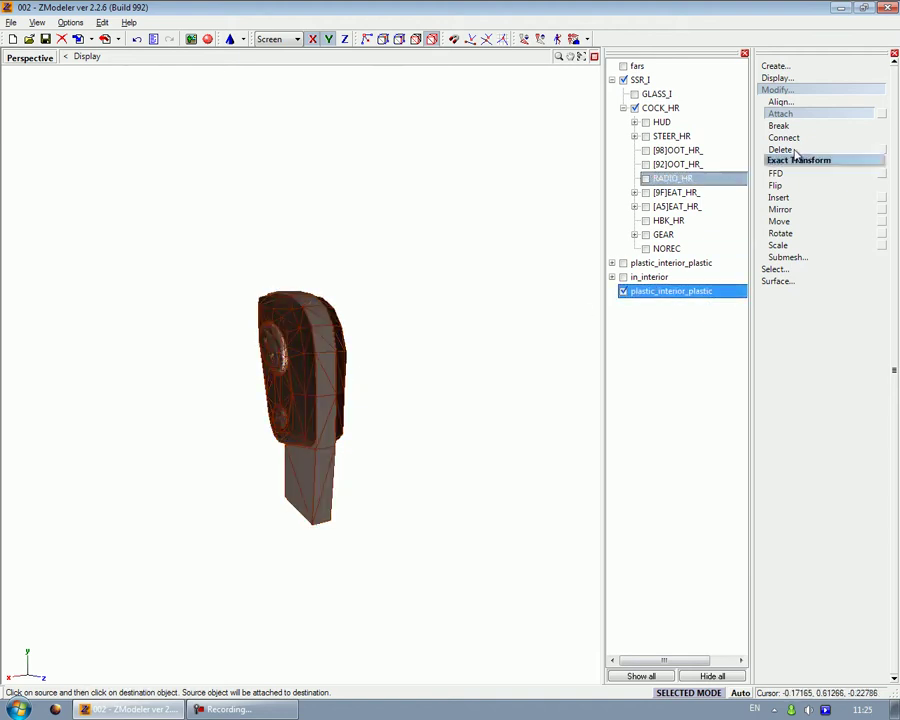
Clear the selection on the combined lever object and on its polygons
{"action": "left_click", "coordinate": [806, 90]}
{"action": "left_click", "coordinate": [800, 102]}
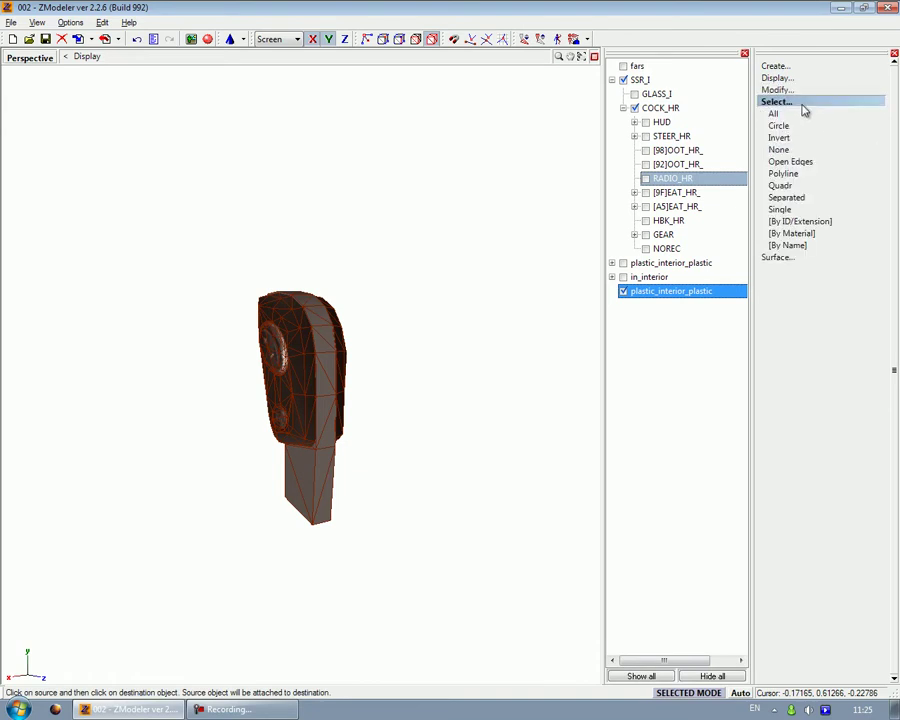
{"action": "left_click", "coordinate": [686, 694]}
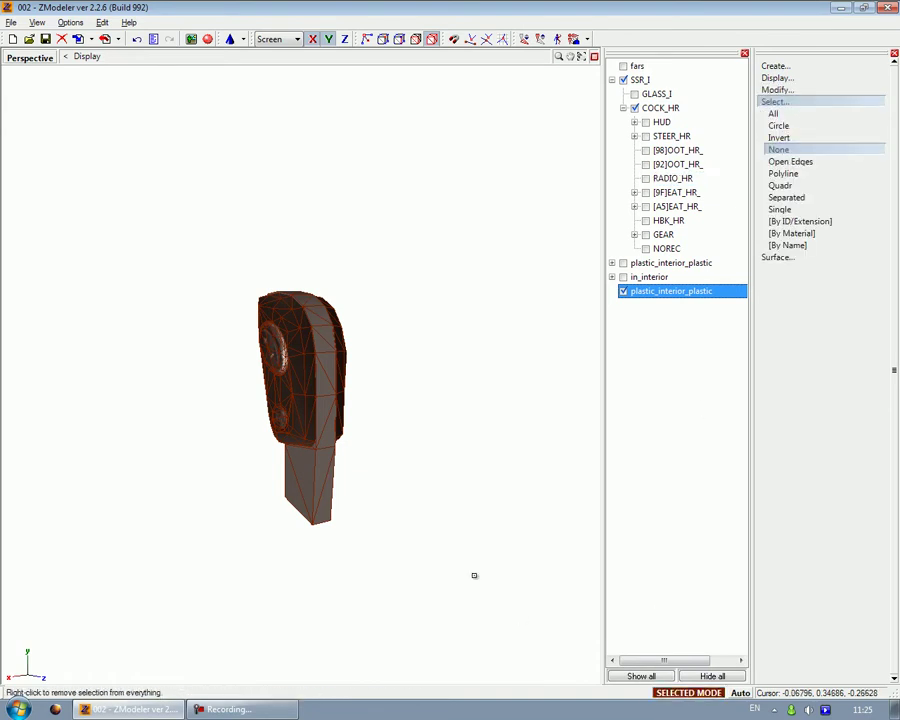
{"action": "right_click", "coordinate": [408, 514]}
{"action": "left_click", "coordinate": [415, 41]}
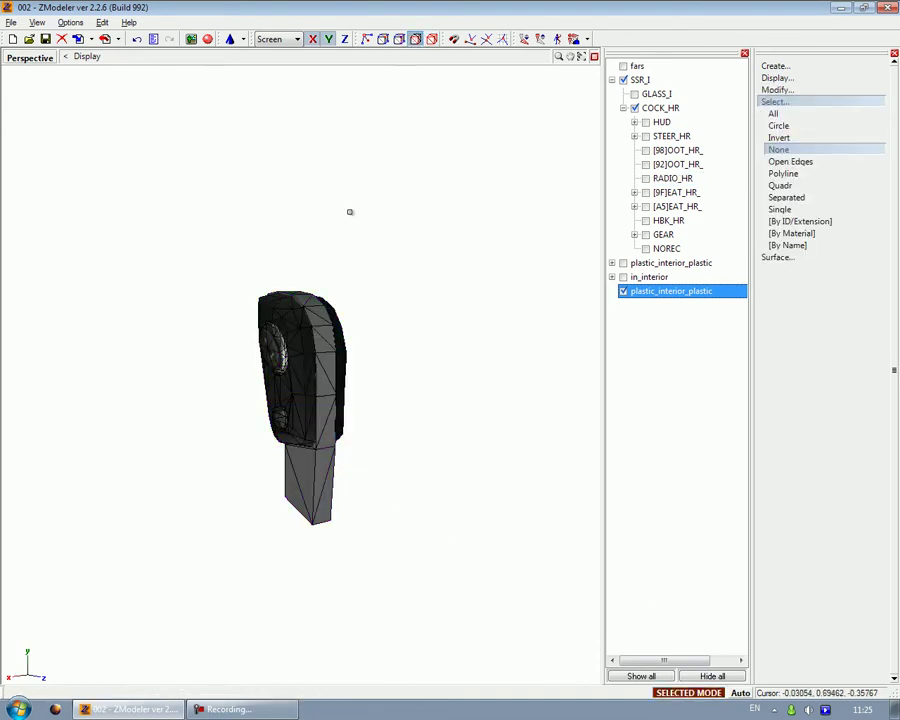
{"action": "left_click", "coordinate": [324, 350]}
{"action": "left_click", "coordinate": [788, 103]}
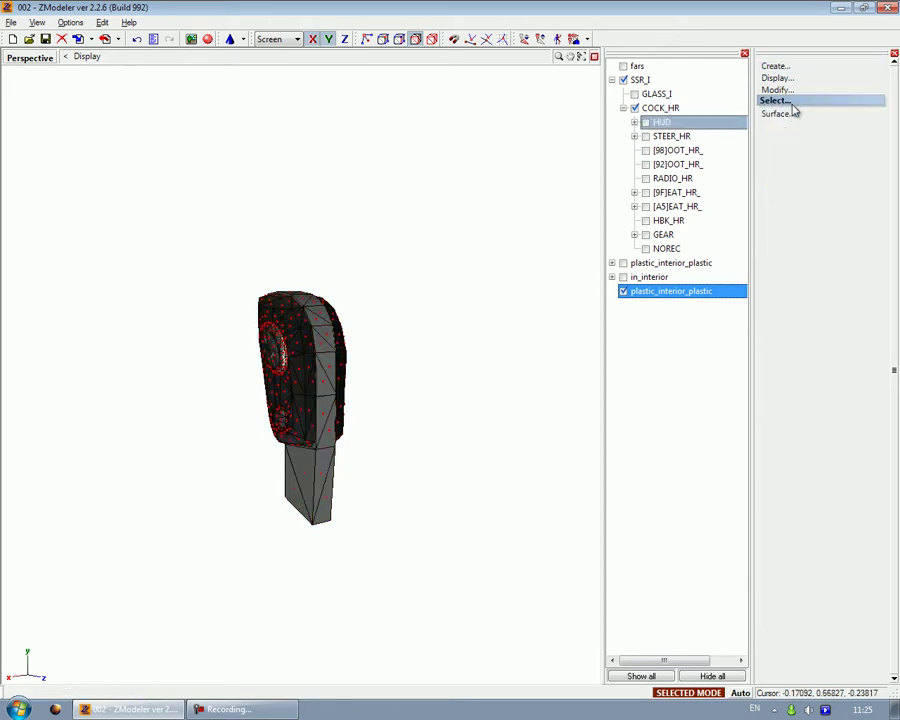
Show the original GEAR object beside the combined lever and center the lever's local axes on the object
{"action": "left_click", "coordinate": [647, 235]}
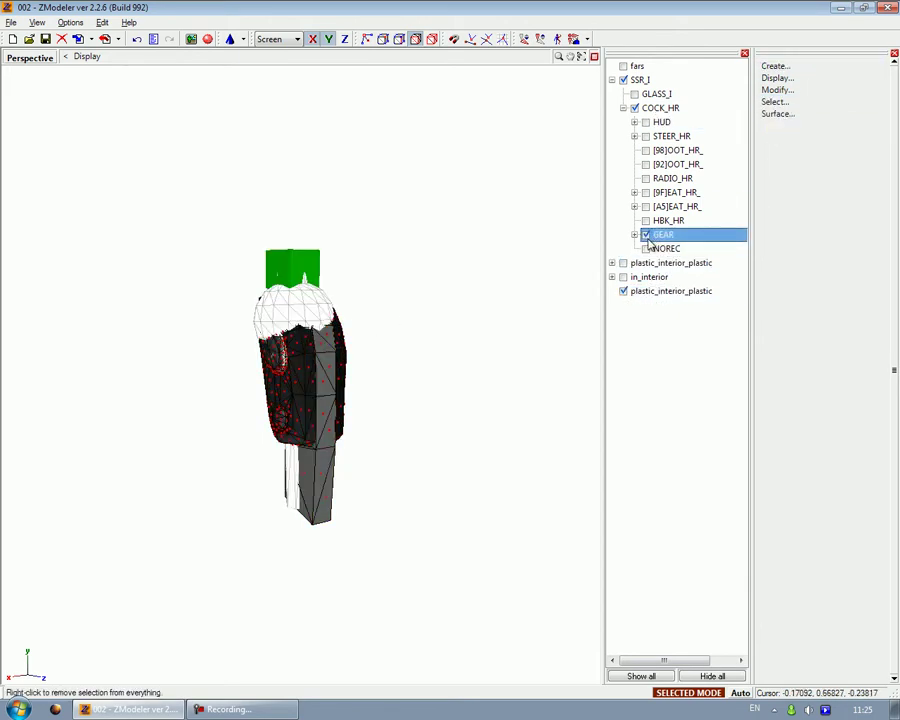
{"action": "middle_click_drag", "start_coordinate": [300, 407], "coordinate": [414, 400]}
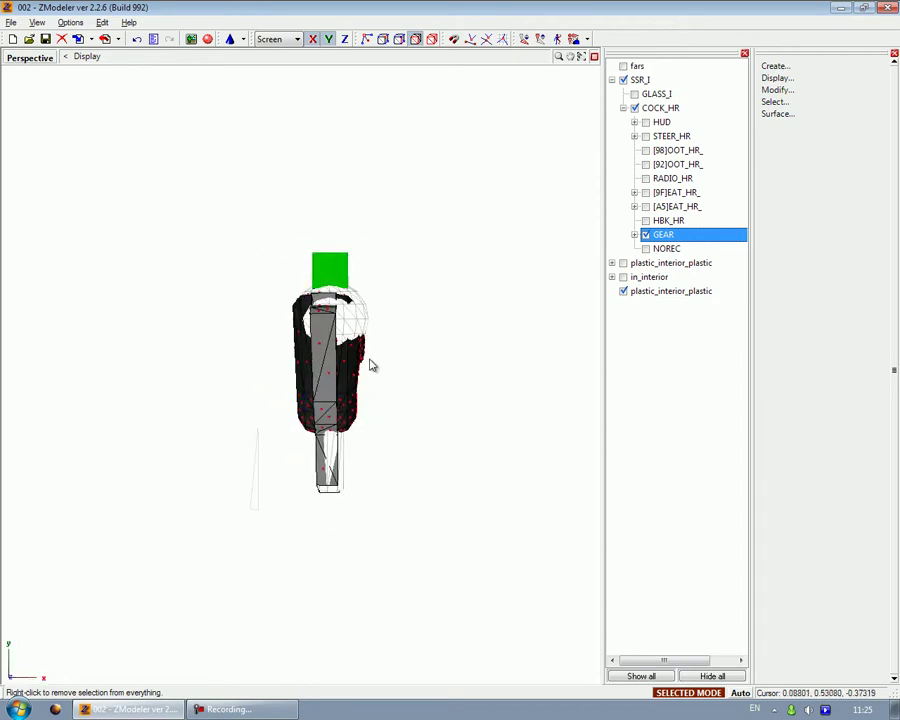
{"action": "left_click", "coordinate": [431, 38]}
{"action": "left_click", "coordinate": [814, 101]}
{"action": "left_click", "coordinate": [814, 90]}
{"action": "left_click", "coordinate": [812, 90]}
{"action": "left_click", "coordinate": [790, 78]}
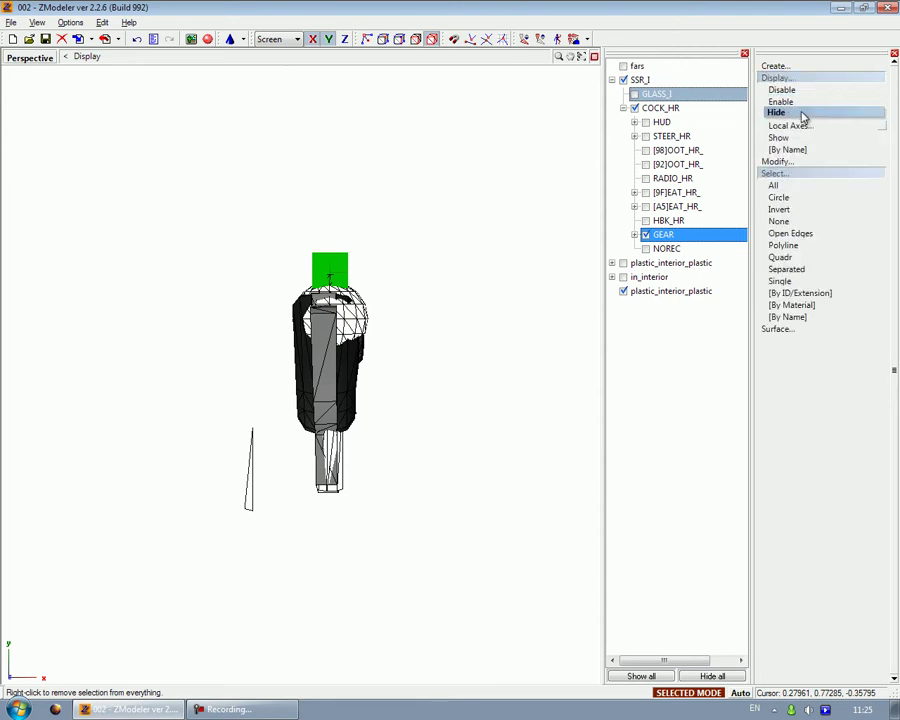
{"action": "left_click", "coordinate": [800, 125]}
{"action": "left_click", "coordinate": [806, 137]}
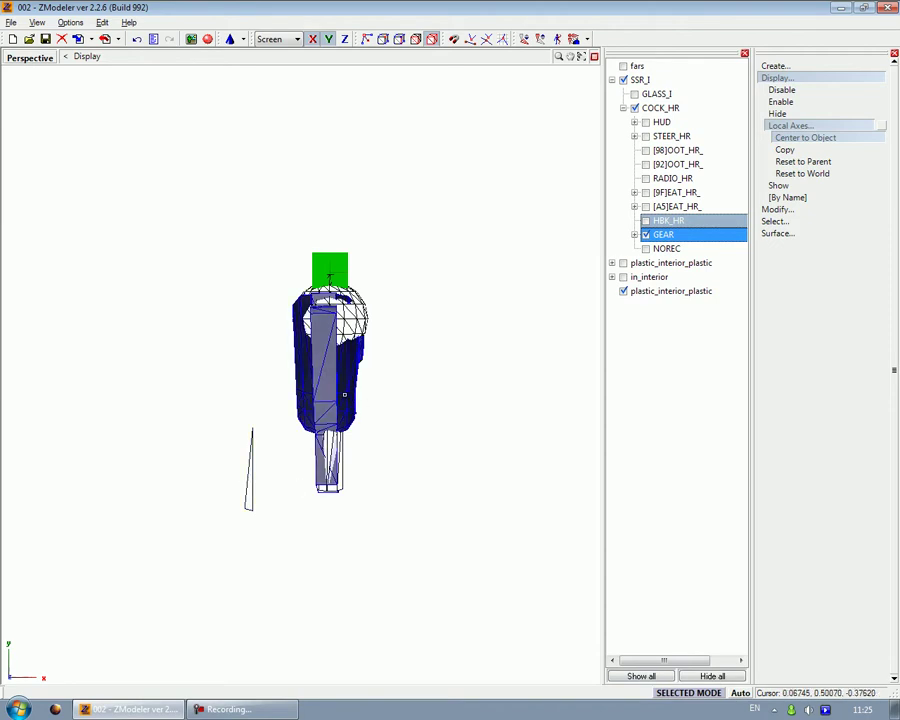
{"action": "middle_click_drag", "start_coordinate": [406, 375], "coordinate": [428, 432]}
Move only the combined lever's pivot down to the base of the lever in the side view
{"action": "left_click", "coordinate": [806, 137]}
{"action": "left_click", "coordinate": [808, 128]}
{"action": "left_click", "coordinate": [802, 80]}
{"action": "left_click", "coordinate": [798, 90]}
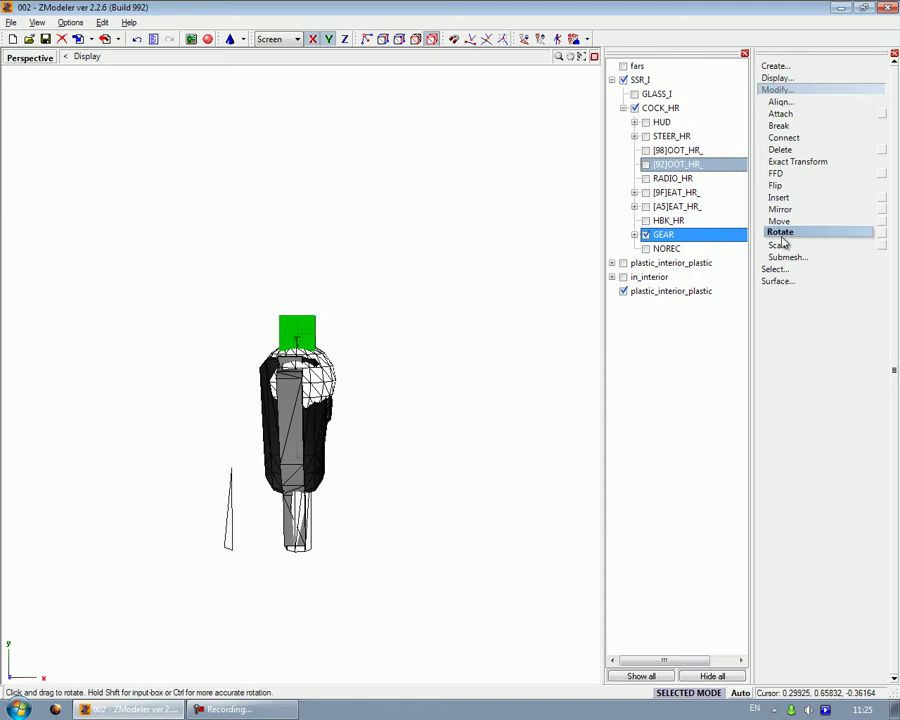
{"action": "left_click", "coordinate": [881, 222]}
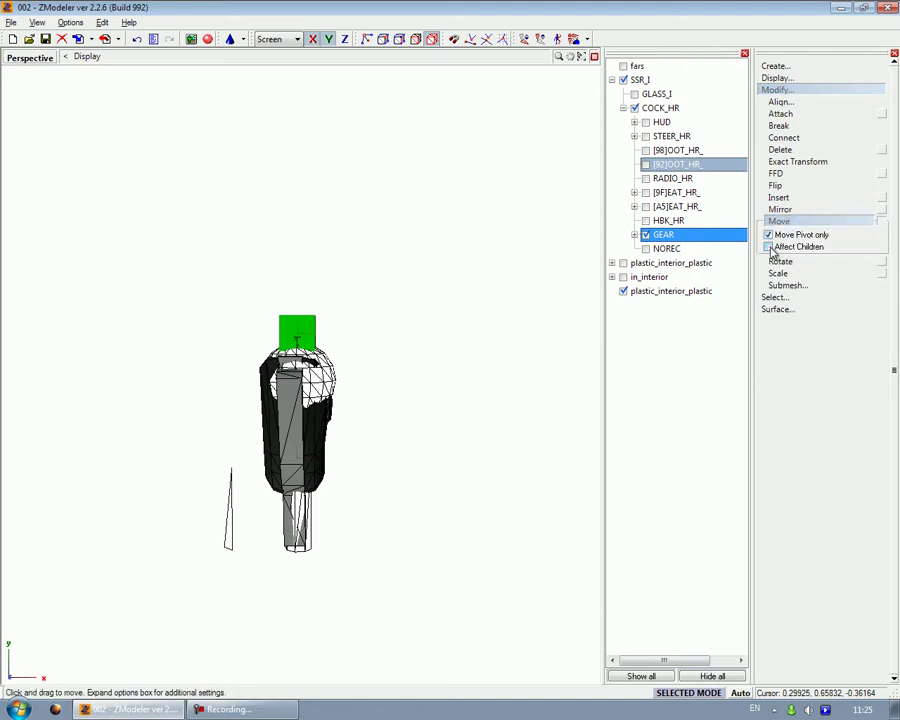
{"action": "left_click", "coordinate": [595, 58]}
{"action": "left_click_drag", "start_coordinate": [469, 253], "coordinate": [478, 312]}
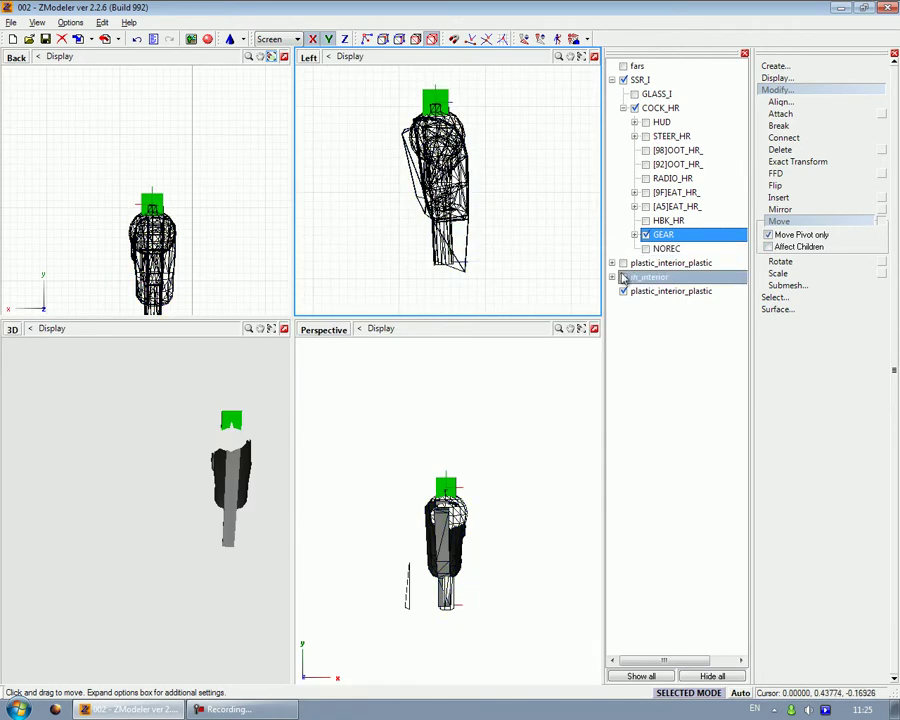
Compare the lever with the surrounding interior, hide the interior again, and nudge the lever's pivot slightly at its base
{"action": "left_click", "coordinate": [624, 264]}
{"action": "left_click_drag", "start_coordinate": [220, 442], "coordinate": [180, 461]}
{"action": "middle_click_drag", "start_coordinate": [180, 461], "coordinate": [122, 508]}
{"action": "middle_click_drag", "start_coordinate": [446, 560], "coordinate": [459, 457]}
{"action": "scroll", "coordinate": [447, 237], "scroll_direction": "up", "scroll_amount": 4}
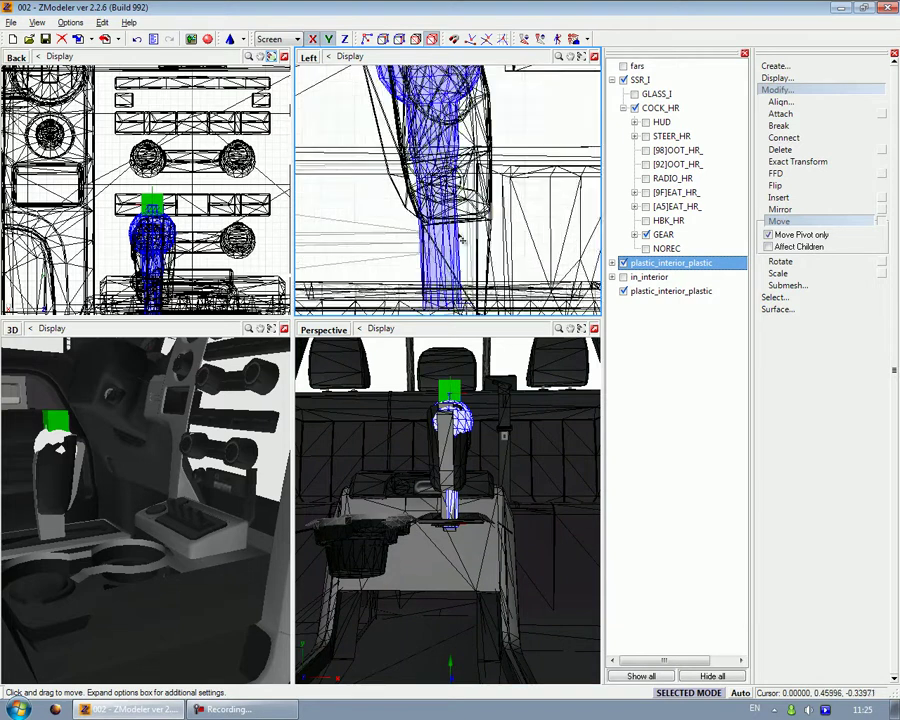
{"action": "middle_click_drag", "start_coordinate": [477, 231], "coordinate": [467, 204]}
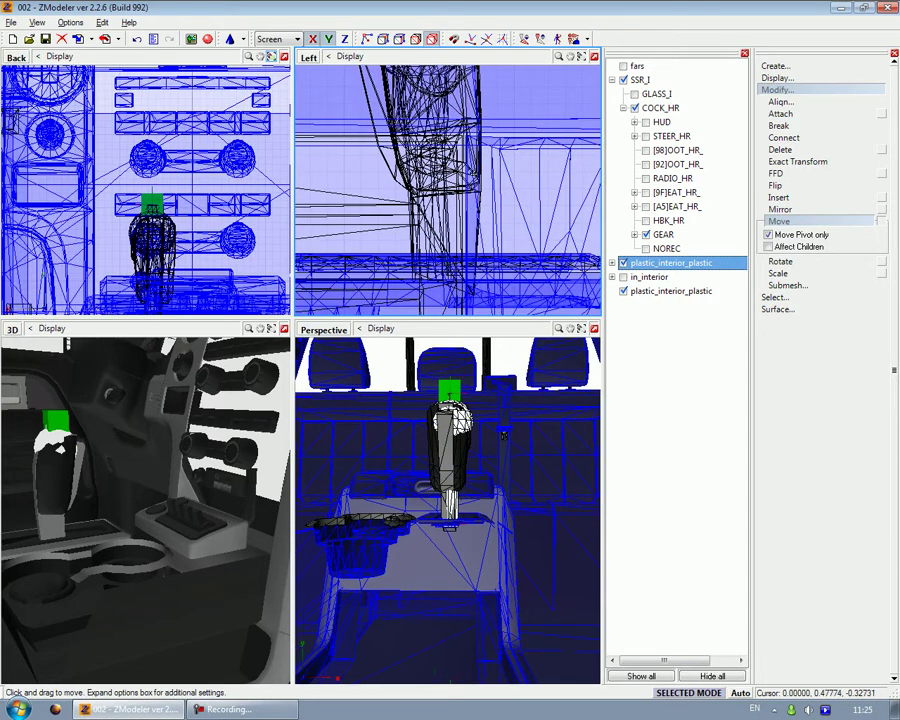
{"action": "left_click", "coordinate": [136, 40]}
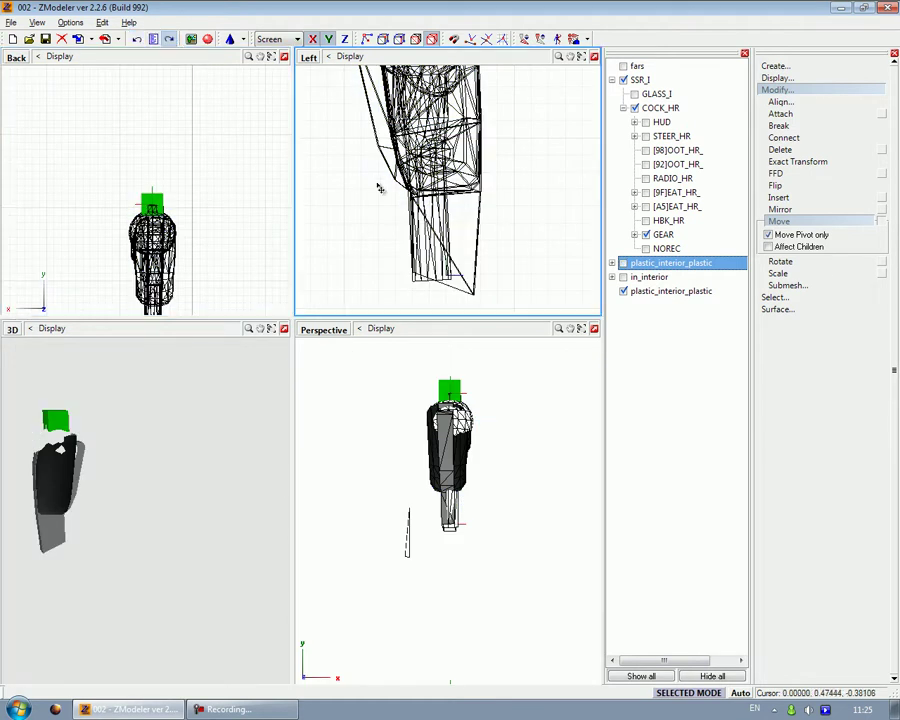
{"action": "left_click", "coordinate": [485, 272]}
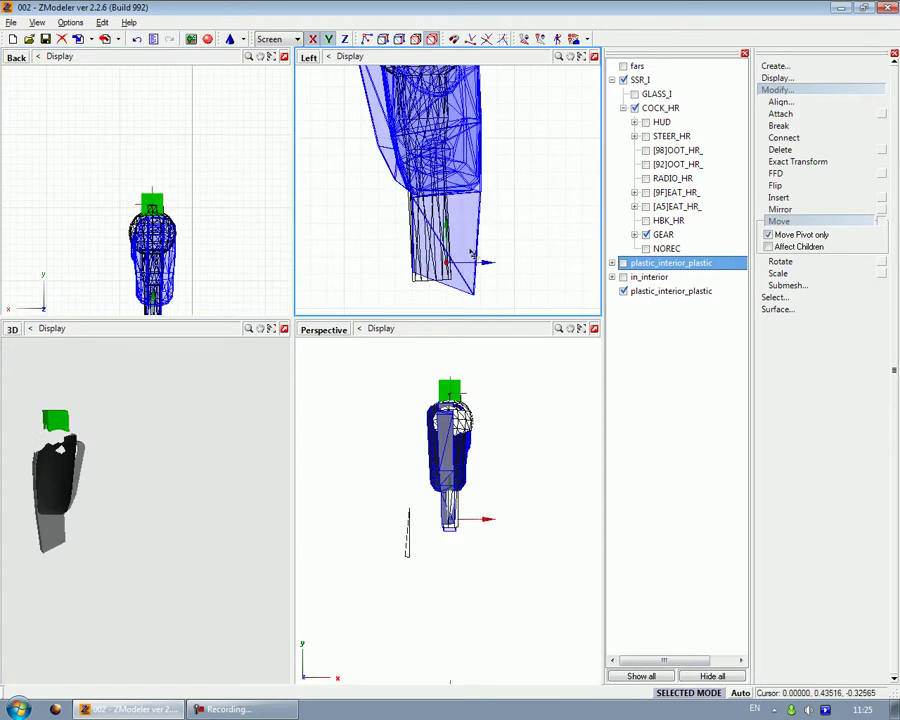
Shift the green marker cube above the lever slightly sideways in the back view to align it with the lever
{"action": "scroll", "coordinate": [474, 253], "scroll_direction": "down", "scroll_amount": 2}
{"action": "middle_click_drag", "start_coordinate": [165, 270], "coordinate": [167, 240]}
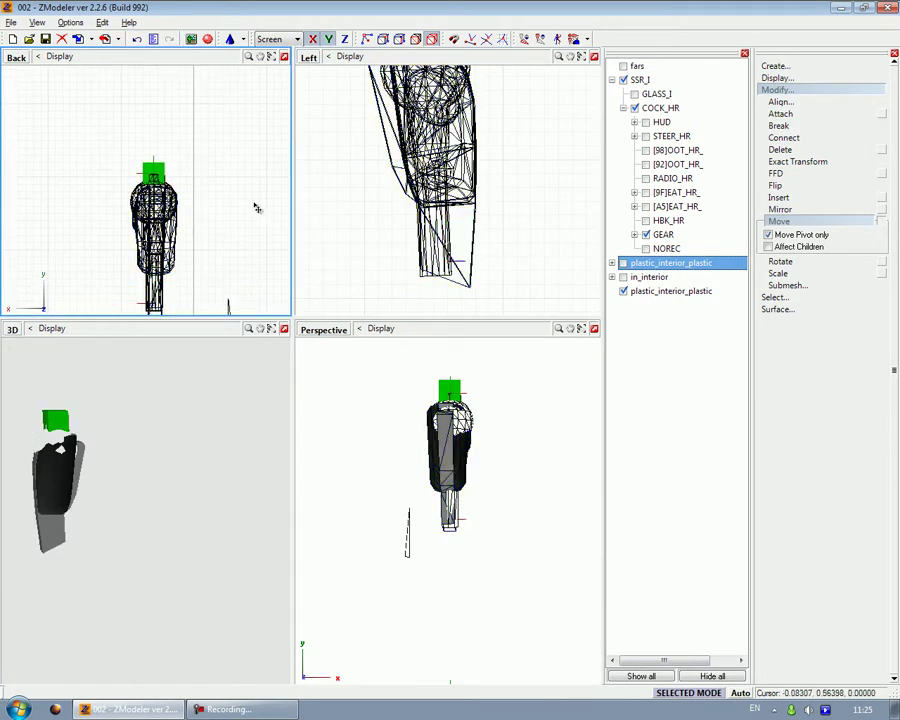
{"action": "scroll", "coordinate": [372, 205], "scroll_direction": "down", "scroll_amount": 1}
{"action": "middle_click_drag", "start_coordinate": [372, 205], "coordinate": [369, 274]}
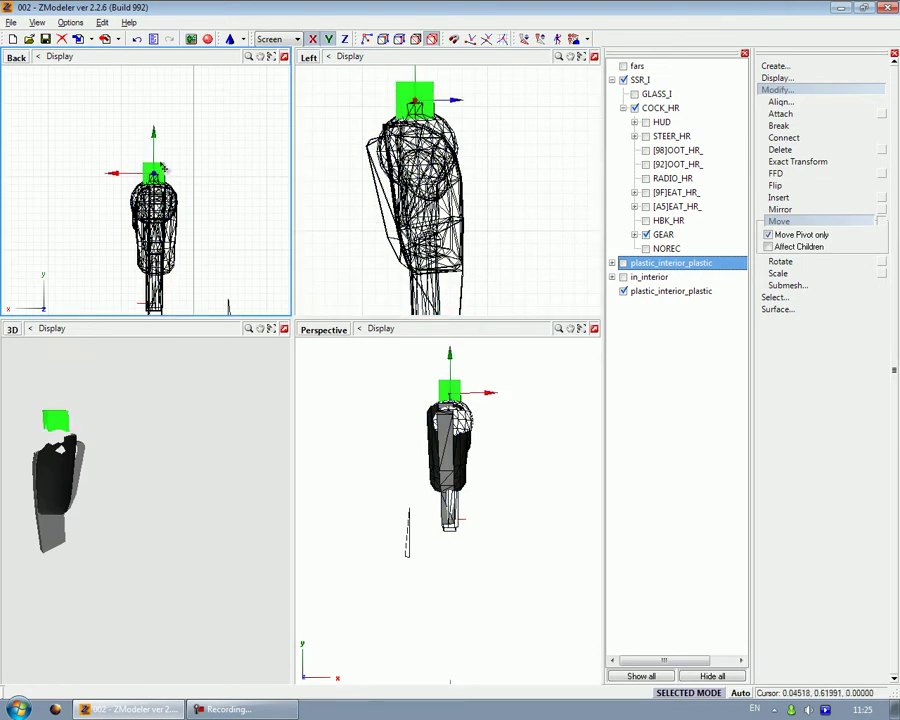
{"action": "left_click_drag", "start_coordinate": [162, 165], "coordinate": [164, 165]}
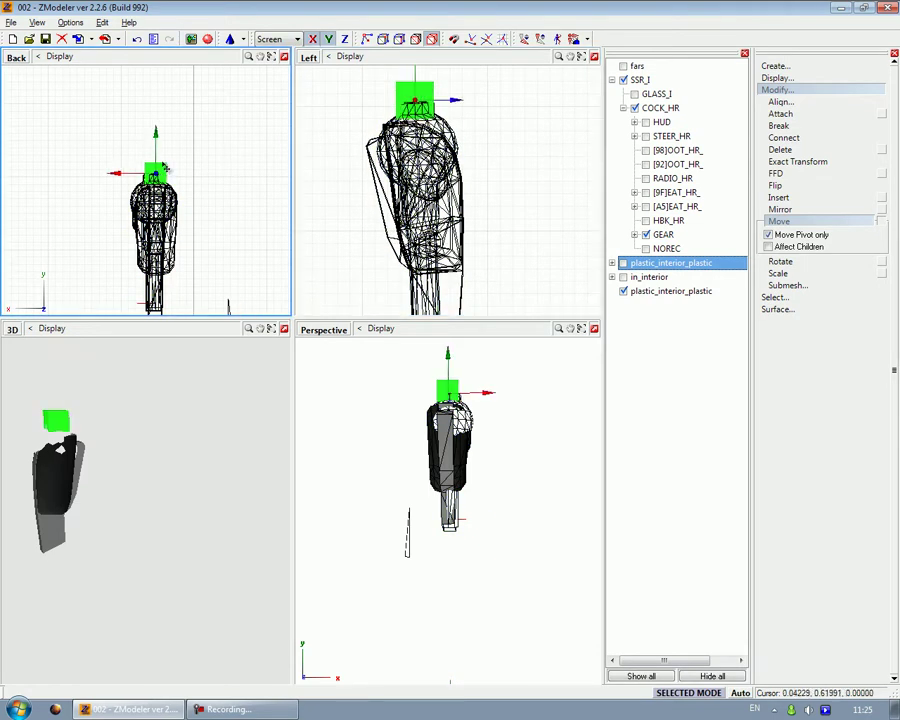
Reparent GEAR_HR from GEAR to the combined plastic_interior_plastic lever
{"action": "left_click", "coordinate": [635, 235]}
{"action": "left_click", "coordinate": [658, 250]}
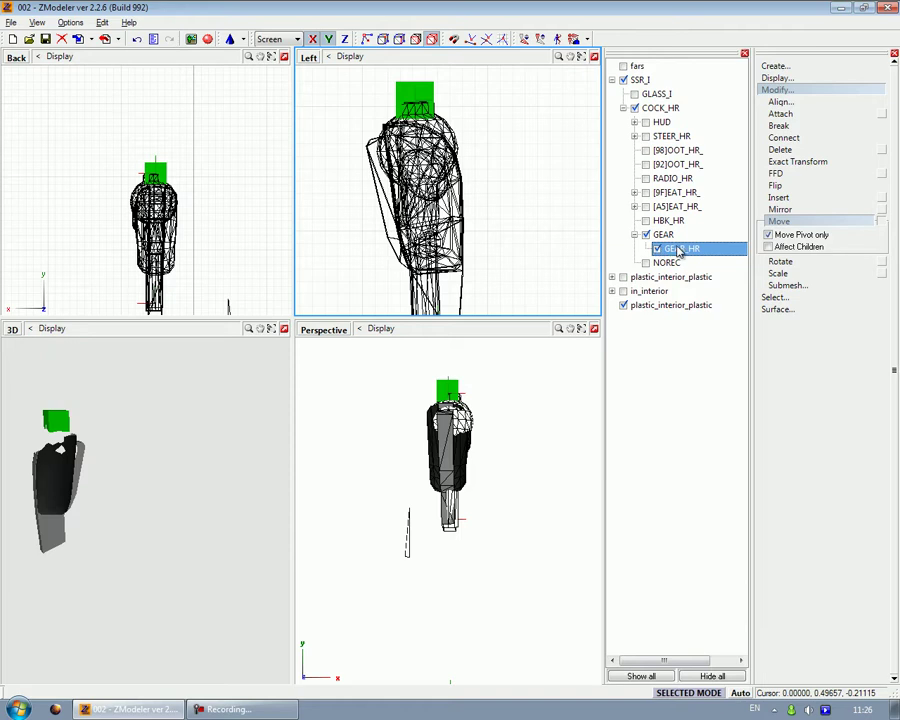
{"action": "left_click", "coordinate": [675, 307]}
Open the GEAR object's name for editing, leave it, and delete the original GEAR object from COCK_HR
{"action": "left_click", "coordinate": [641, 235]}
{"action": "left_click", "coordinate": [696, 233]}
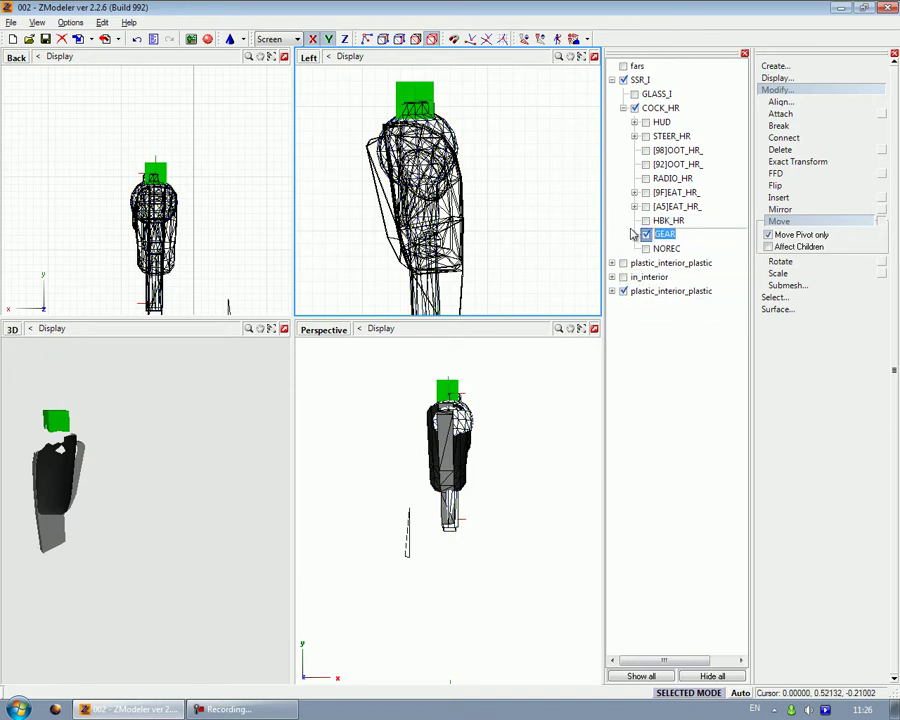
{"action": "left_click", "coordinate": [687, 251]}
{"action": "left_click", "coordinate": [681, 236]}
{"action": "right_click", "coordinate": [672, 237]}
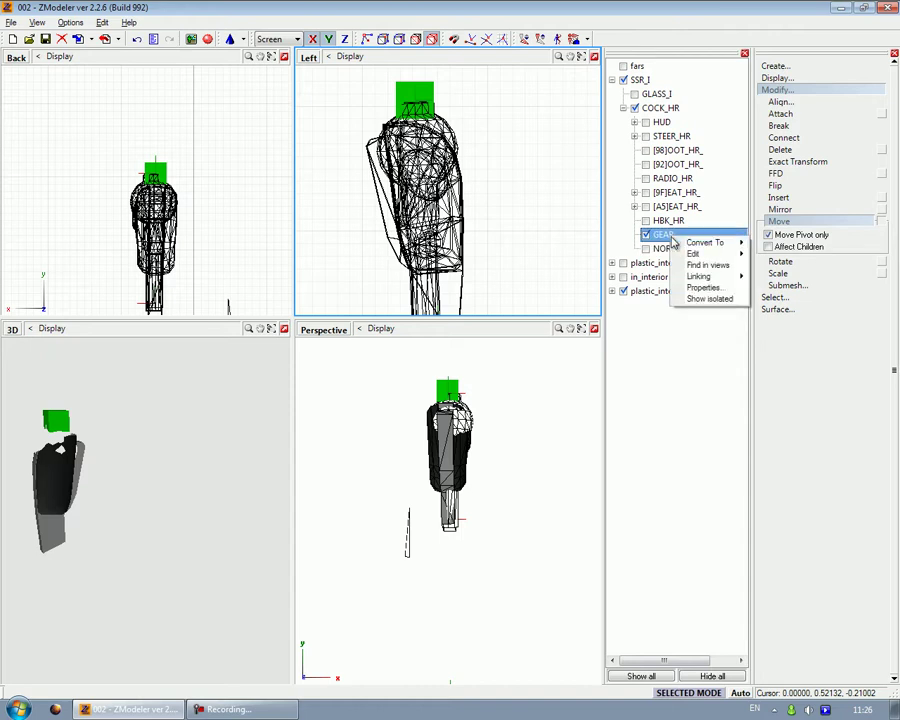
{"action": "mouse_move", "coordinate": [722, 256]}
{"action": "left_click", "coordinate": [785, 252]}
{"action": "left_click", "coordinate": [673, 277]}
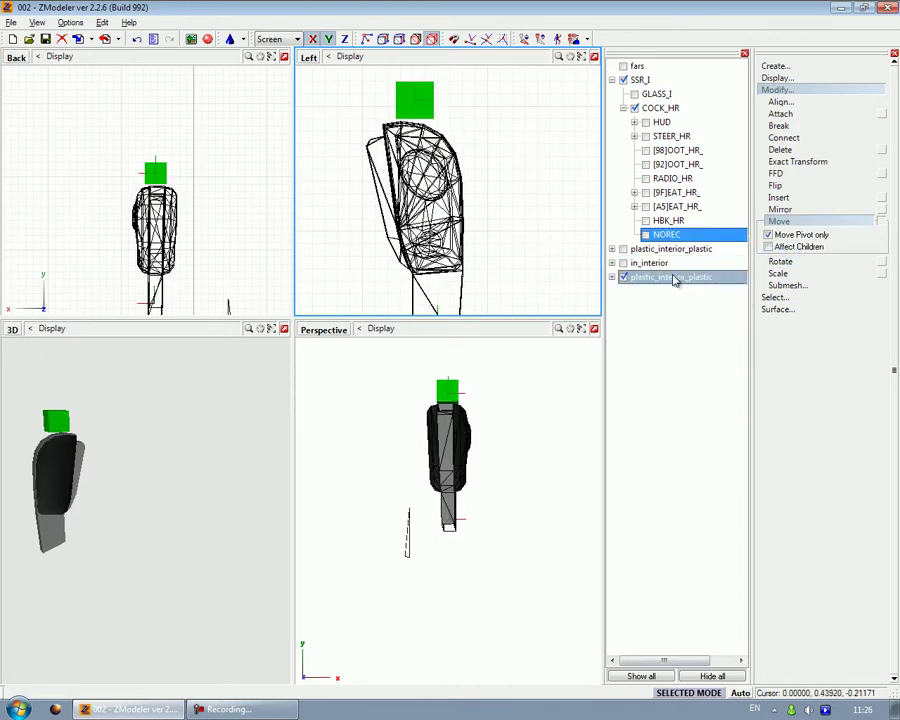
Rename the combined plastic_interior_plastic lever object as GEAR
{"action": "left_click", "coordinate": [695, 277]}
{"action": "left_click", "coordinate": [628, 277]}
{"action": "left_click", "coordinate": [628, 277]}
{"action": "left_click", "coordinate": [702, 276]}
{"action": "left_click_drag", "start_coordinate": [718, 276], "coordinate": [630, 277]}
{"action": "type", "text": "GEAR"}
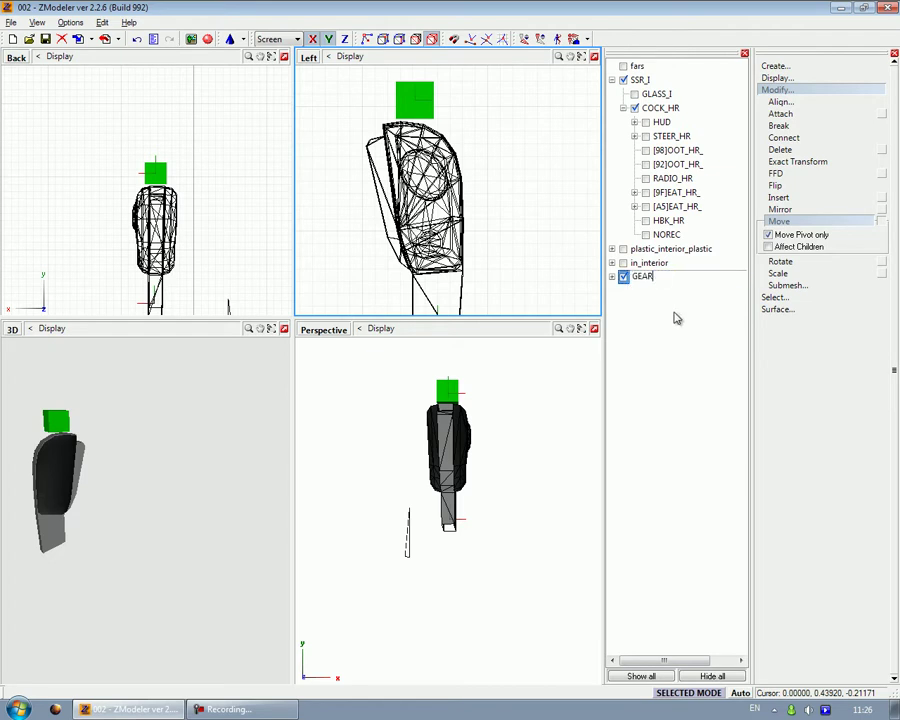
{"action": "key", "text": "Return"}
Turn off pivot-only moving and lower the green marker cube onto the top of the gear lever, aligning it in the back view
{"action": "left_click", "coordinate": [769, 236]}
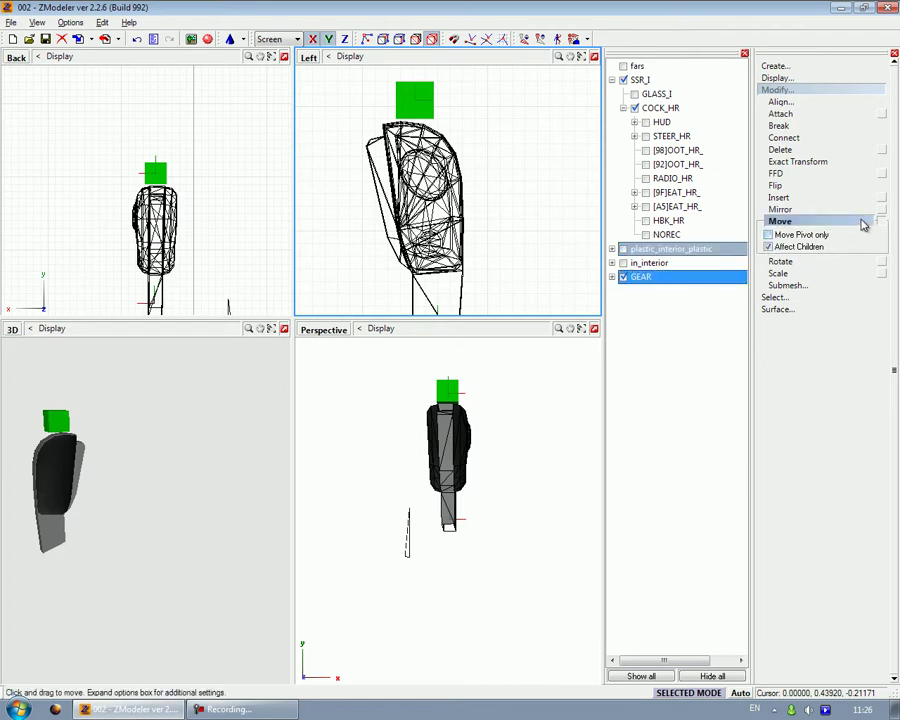
{"action": "left_click", "coordinate": [880, 221]}
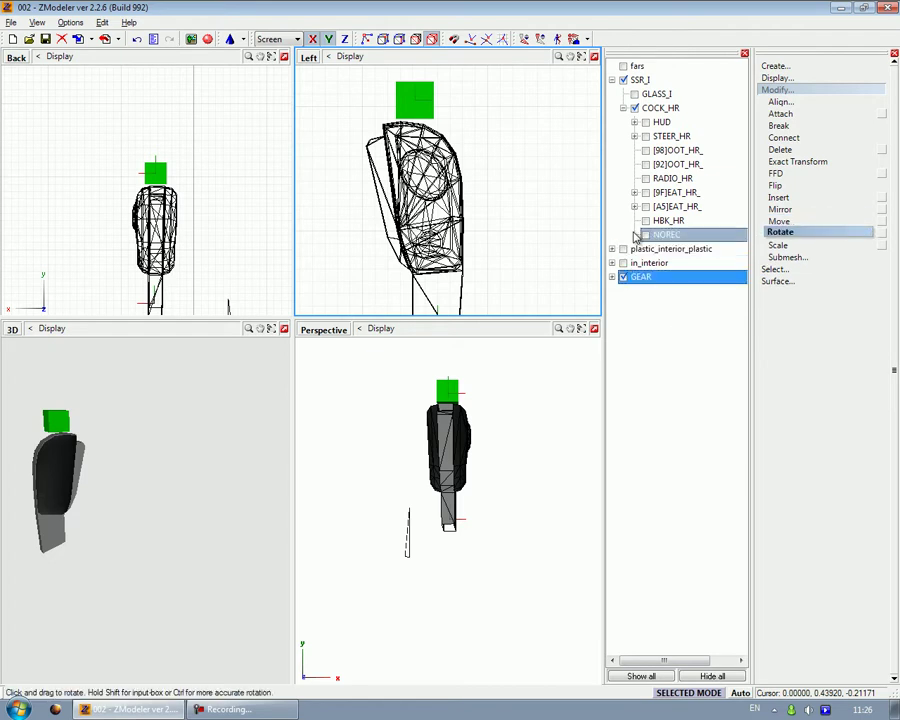
{"action": "left_click", "coordinate": [779, 221]}
{"action": "left_click_drag", "start_coordinate": [412, 121], "coordinate": [412, 131]}
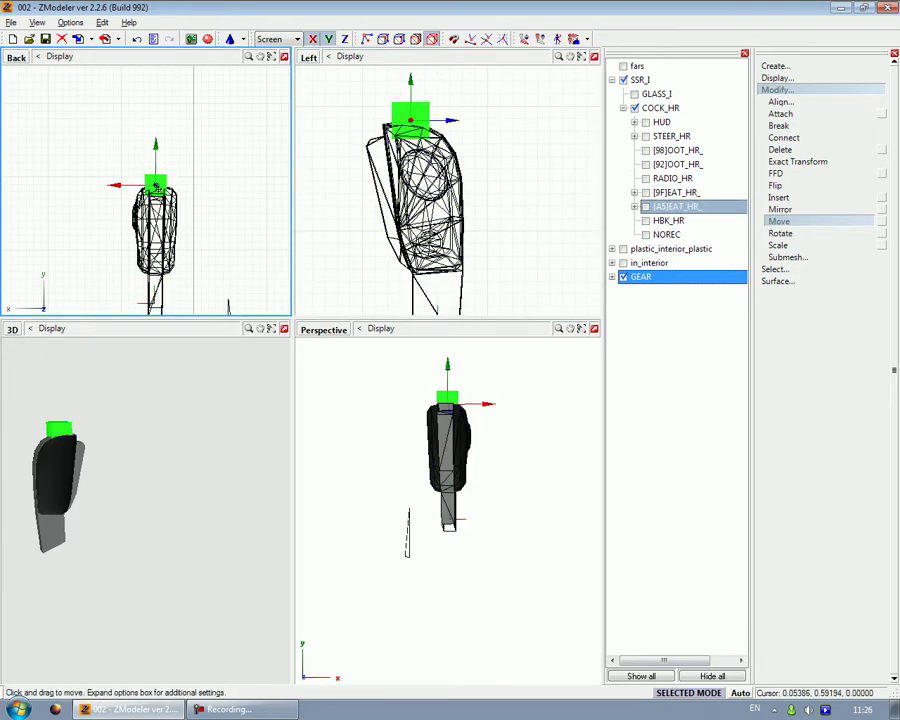
{"action": "left_click_drag", "start_coordinate": [156, 187], "coordinate": [158, 188]}
Reparent GEAR to COCK_HR and place it first among that object's children
{"action": "left_click_drag", "start_coordinate": [652, 280], "coordinate": [662, 109]}
{"action": "left_click", "coordinate": [788, 89]}
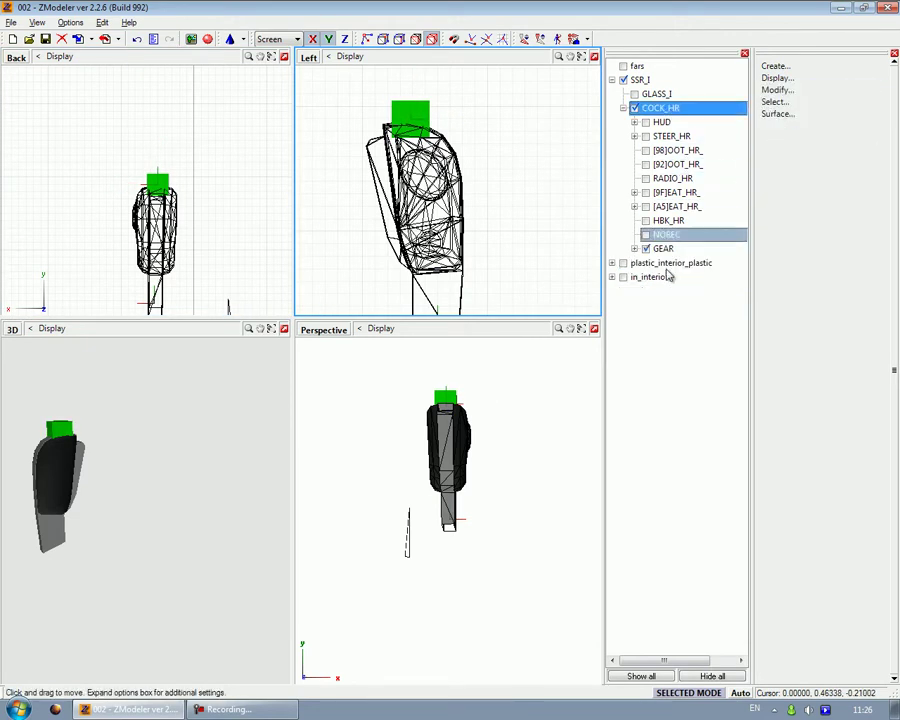
{"action": "left_click_drag", "start_coordinate": [668, 250], "coordinate": [663, 108]}
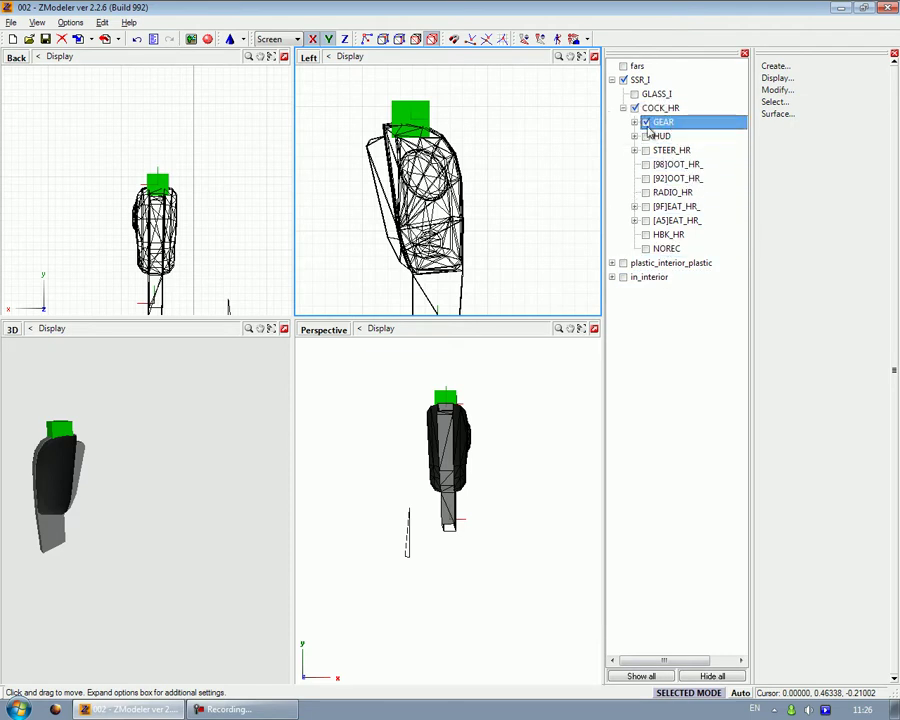
Hide GEAR and show plastic_interior_plastic together with its metal_interior_metal child around the centre console
{"action": "left_click", "coordinate": [645, 122]}
{"action": "left_click", "coordinate": [623, 263]}
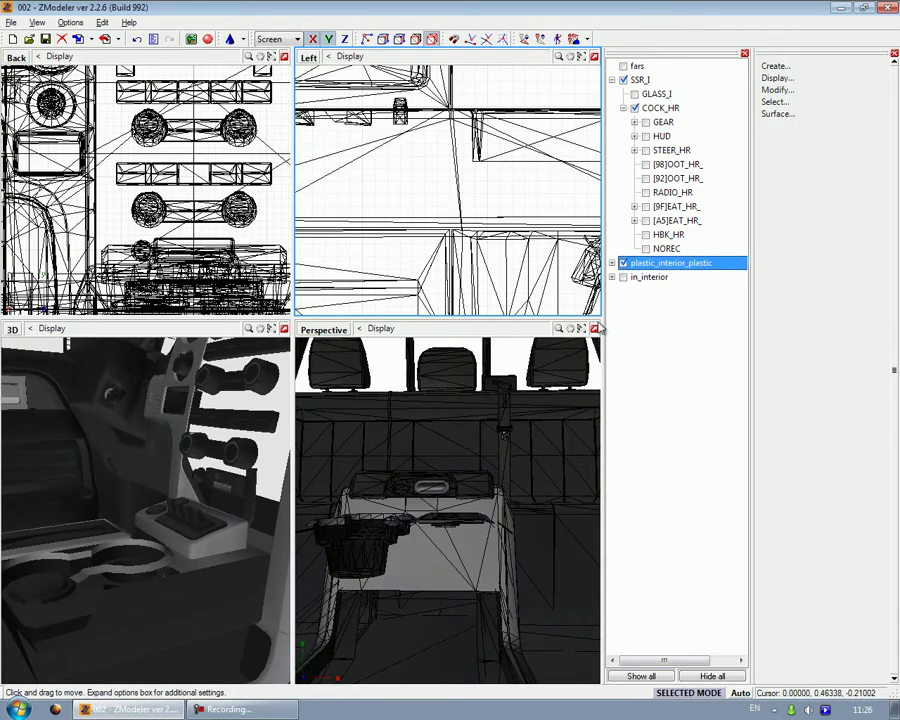
{"action": "left_click", "coordinate": [595, 328]}
{"action": "scroll", "coordinate": [317, 419], "scroll_direction": "down", "scroll_amount": 3}
{"action": "middle_click_drag", "start_coordinate": [317, 419], "coordinate": [283, 313]}
{"action": "scroll", "coordinate": [349, 372], "scroll_direction": "up", "scroll_amount": 3}
{"action": "middle_click_drag", "start_coordinate": [283, 260], "coordinate": [648, 268]}
{"action": "left_click", "coordinate": [613, 264]}
{"action": "left_click", "coordinate": [634, 305]}
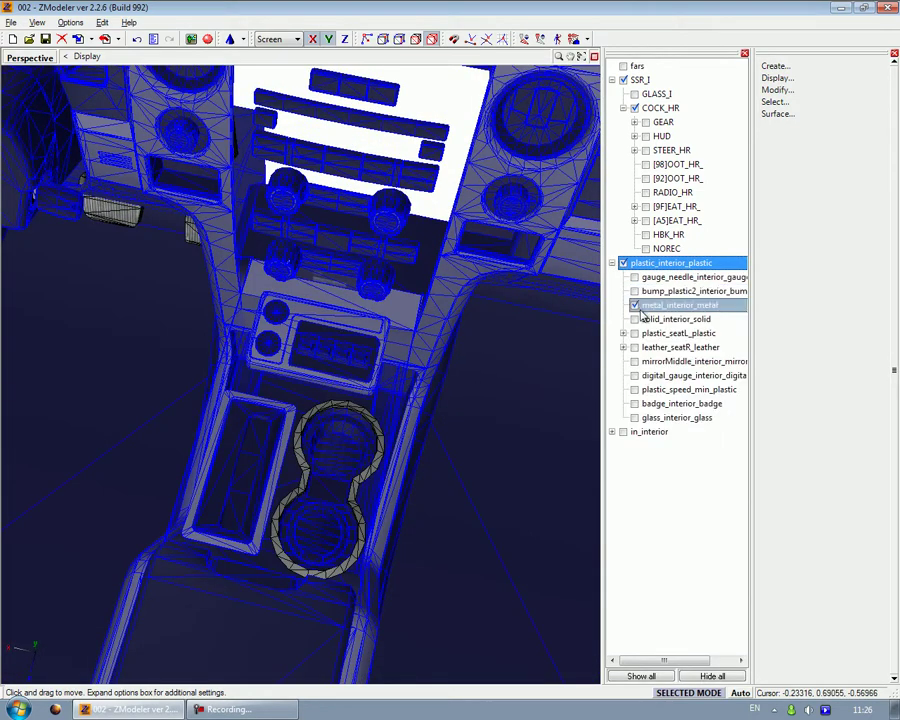
Rename the last material in the Materials Editor as metal
{"action": "left_click", "coordinate": [207, 39]}
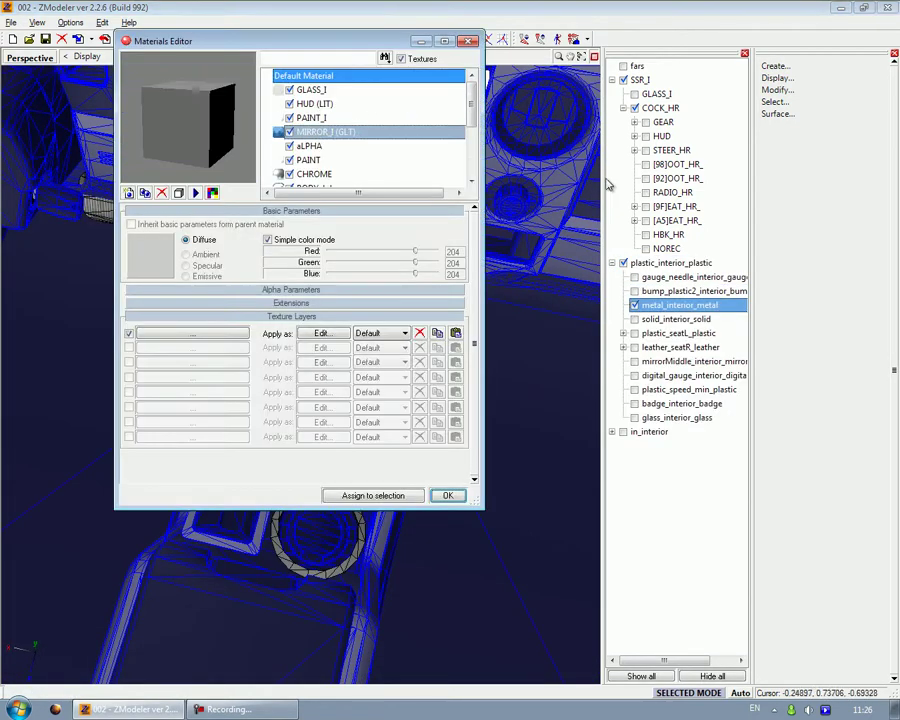
{"action": "left_click_drag", "start_coordinate": [474, 117], "coordinate": [474, 152]}
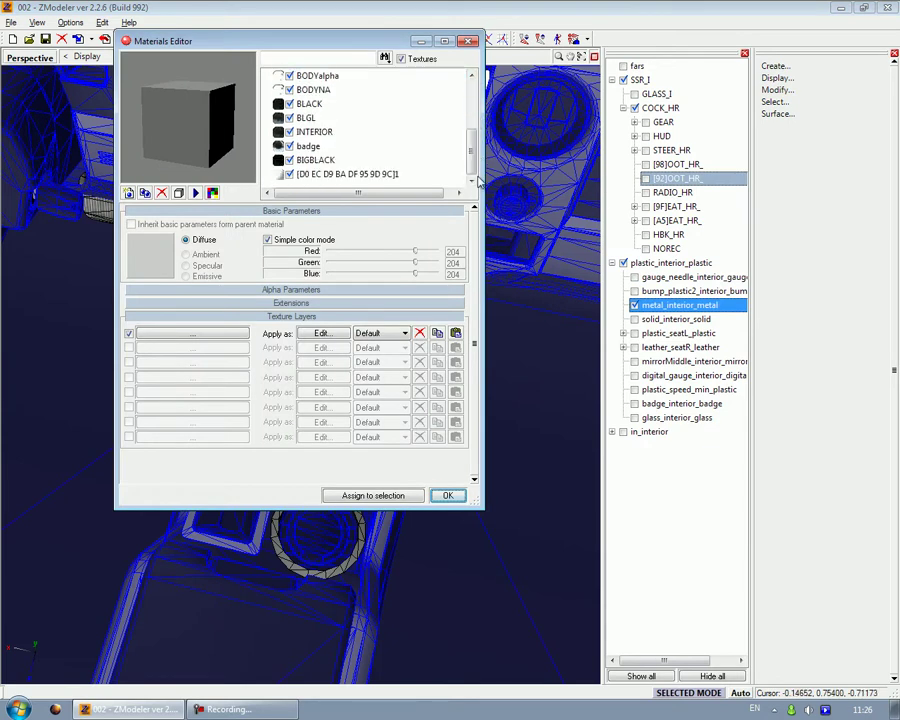
{"action": "left_click", "coordinate": [350, 174]}
{"action": "left_click_drag", "start_coordinate": [351, 176], "coordinate": [283, 177]}
{"action": "type", "text": "M"}
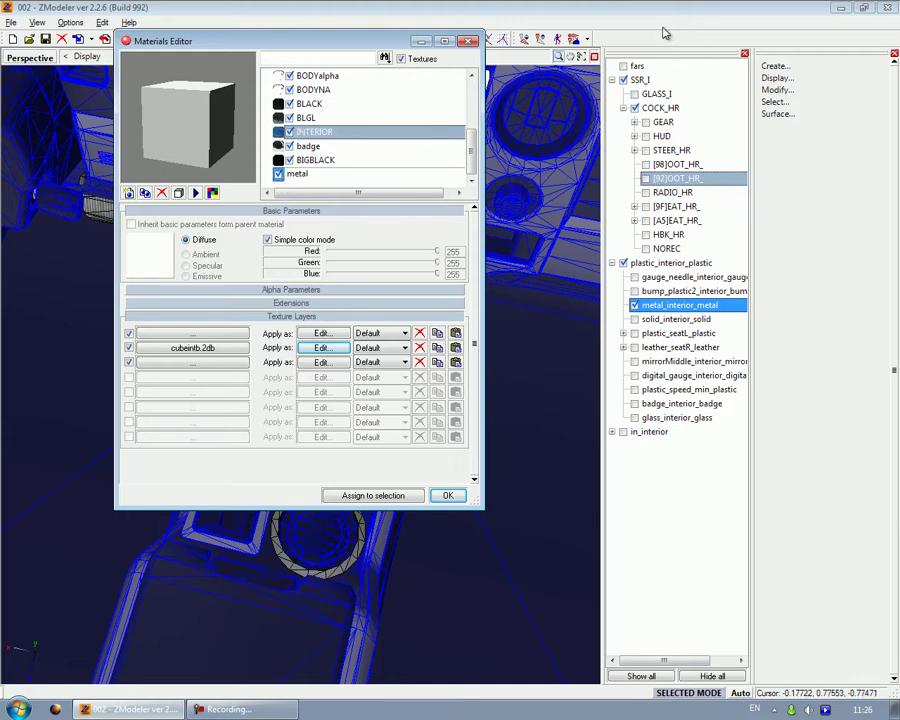
{"action": "left_click", "coordinate": [364, 163]}
{"action": "left_click", "coordinate": [355, 175]}
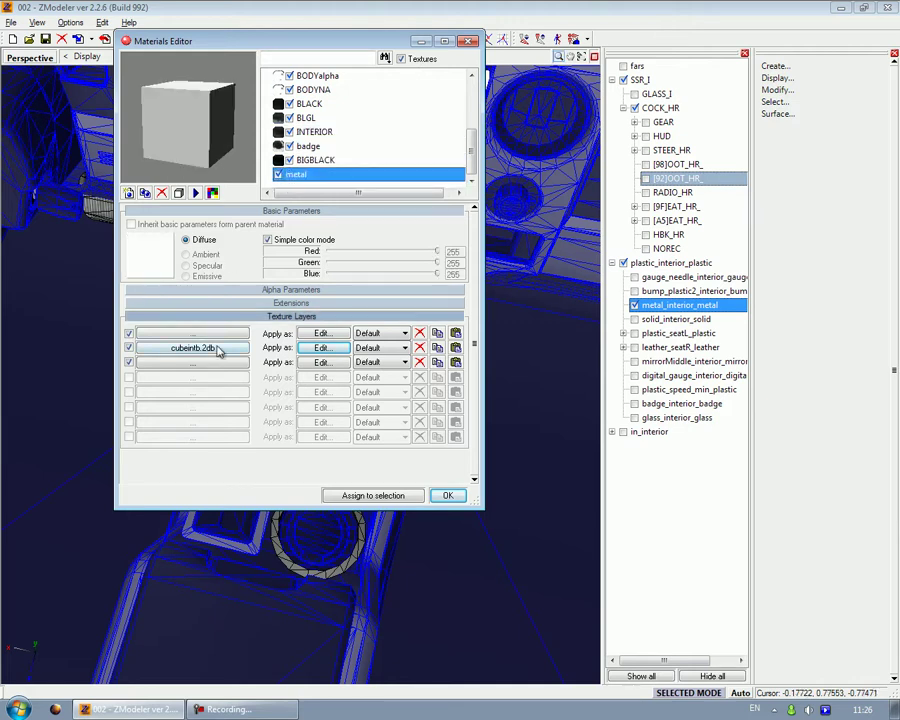
Assign cock_hr03.2db to the metal material's first texture layer and cubemap.2db to its second
{"action": "left_click", "coordinate": [240, 348]}
{"action": "left_click", "coordinate": [233, 338]}
{"action": "left_click", "coordinate": [157, 252]}
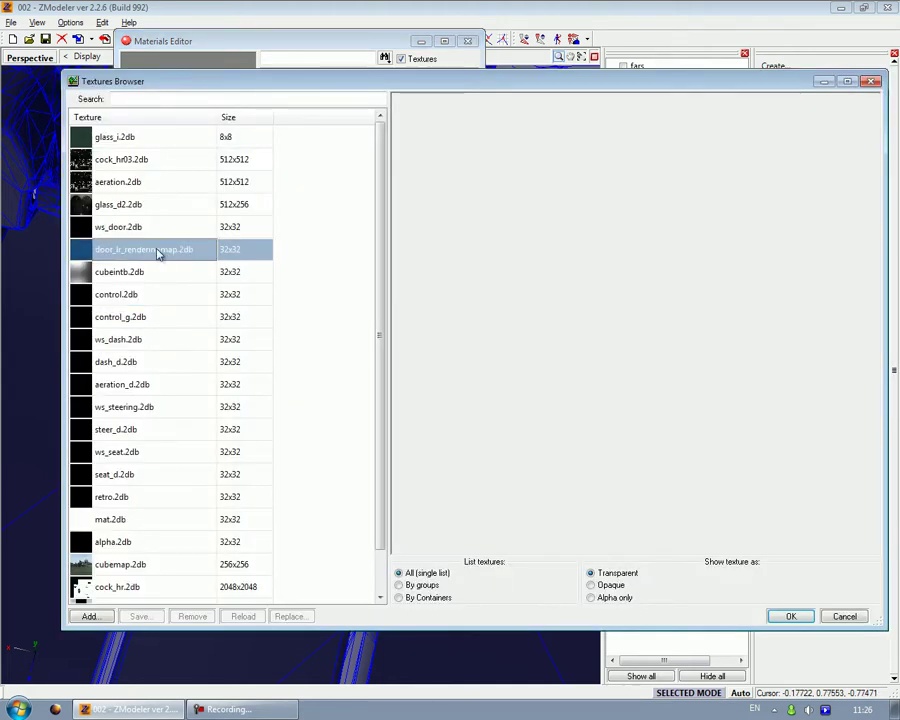
{"action": "left_click", "coordinate": [167, 159]}
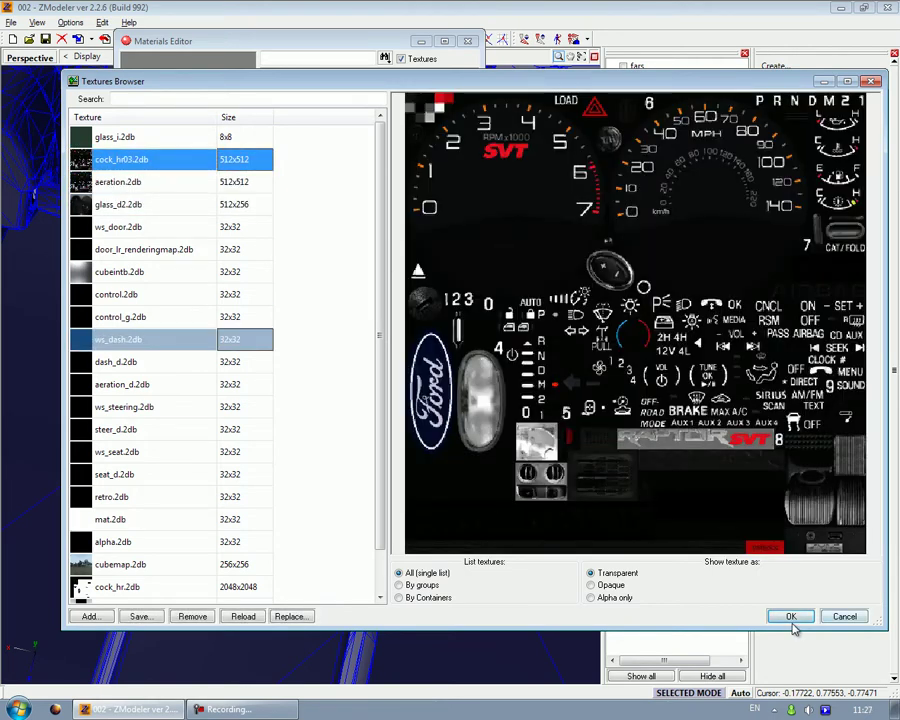
{"action": "left_click", "coordinate": [790, 617]}
{"action": "left_click", "coordinate": [217, 352]}
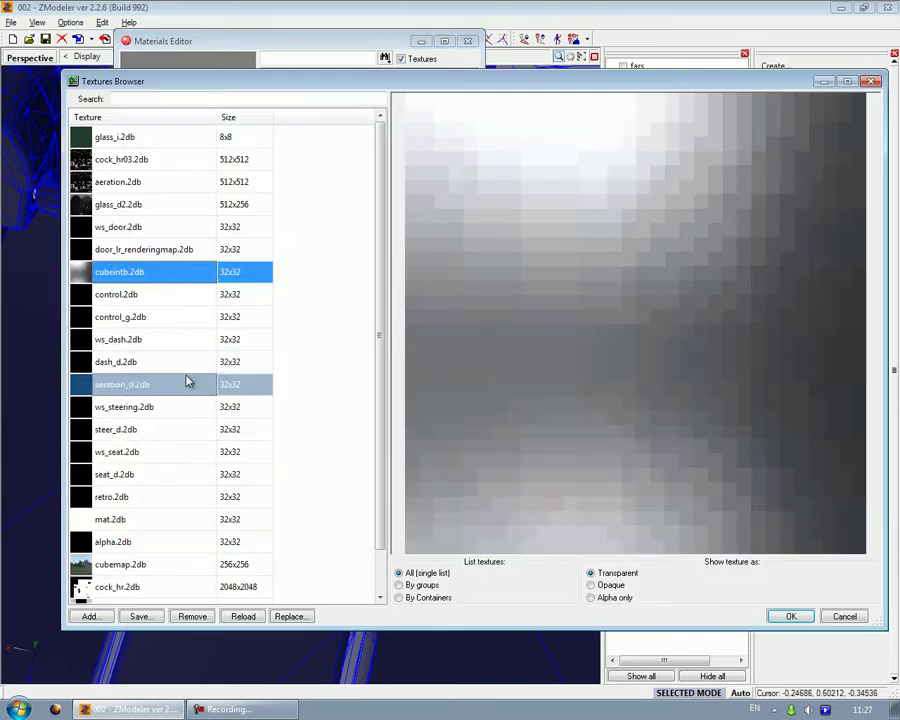
{"action": "left_click", "coordinate": [275, 568]}
{"action": "left_click", "coordinate": [790, 616]}
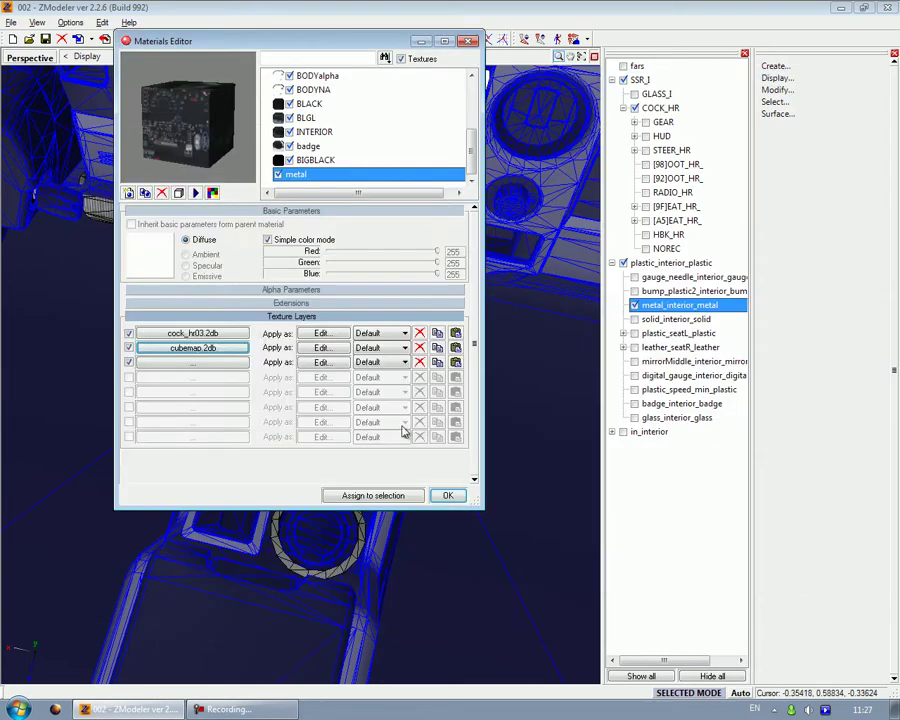
{"action": "left_click", "coordinate": [311, 346]}
{"action": "left_click", "coordinate": [446, 494]}
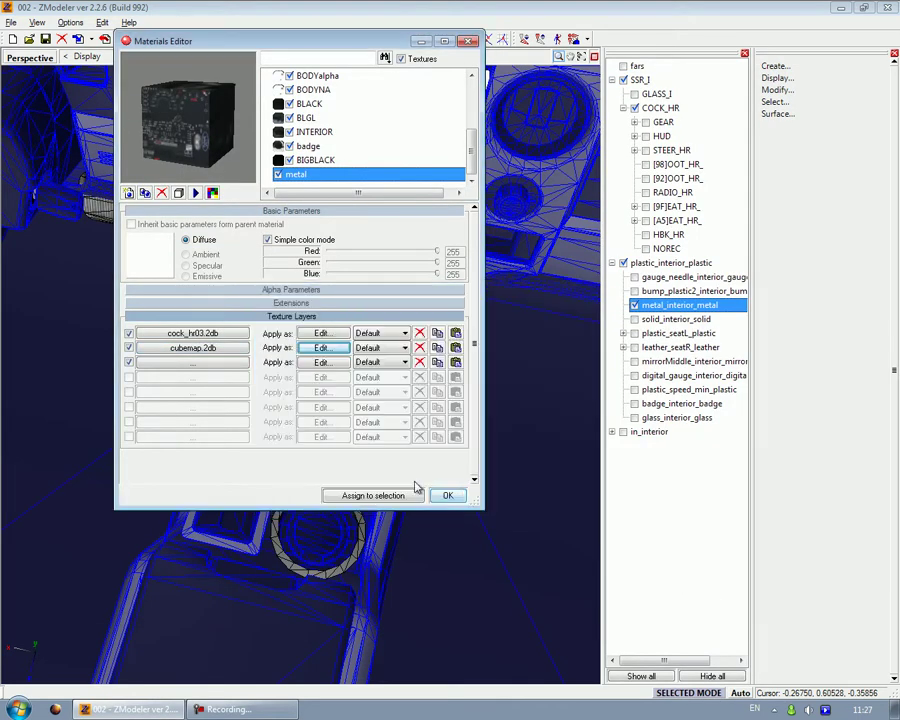
Set the MAG, MIN and MIP filters of the metal material's cock_hr03.2db layer to Anisotropic
{"action": "left_click", "coordinate": [320, 333]}
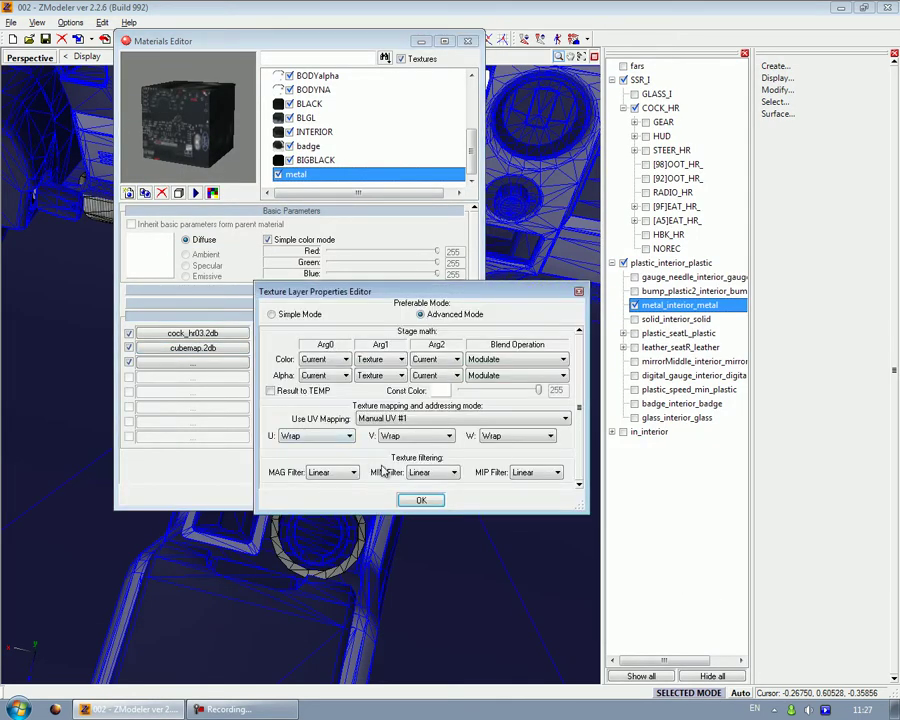
{"action": "left_click", "coordinate": [335, 472]}
{"action": "left_click", "coordinate": [333, 512]}
{"action": "left_click", "coordinate": [433, 472]}
{"action": "left_click", "coordinate": [440, 512]}
{"action": "left_click", "coordinate": [540, 472]}
{"action": "left_click", "coordinate": [528, 512]}
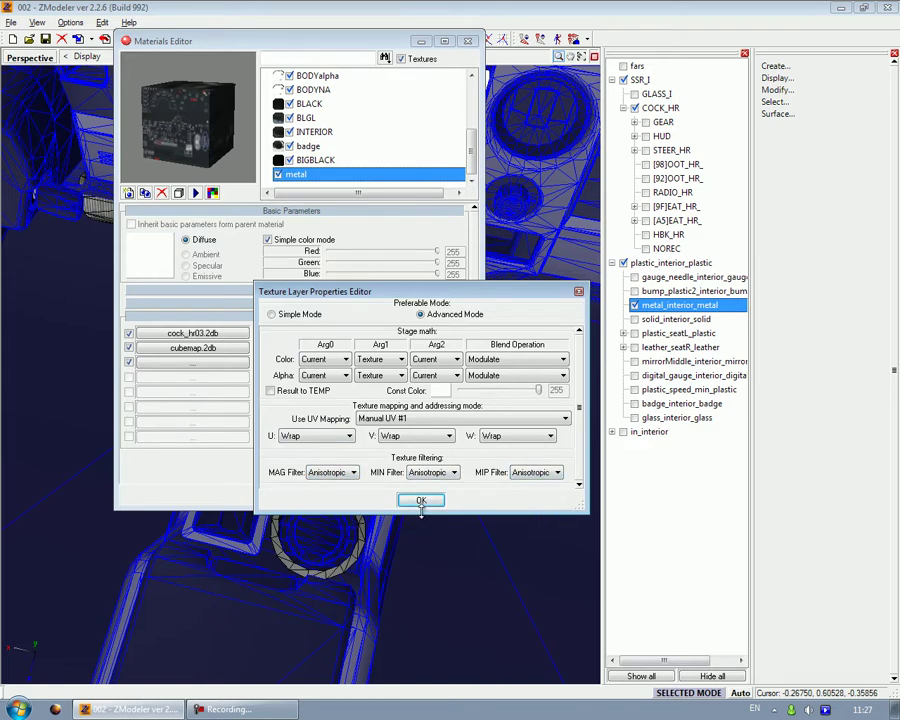
{"action": "left_click", "coordinate": [421, 501]}
Set the constant color level of the metal material's cubemap.2db layer to 78
{"action": "left_click", "coordinate": [320, 348]}
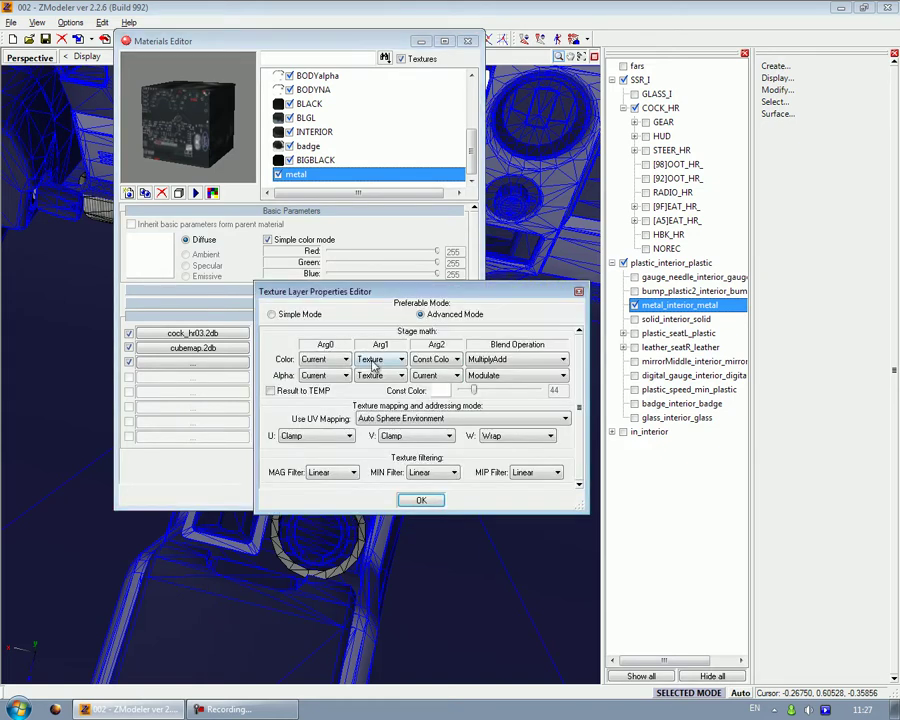
{"action": "left_click_drag", "start_coordinate": [478, 392], "coordinate": [488, 392]}
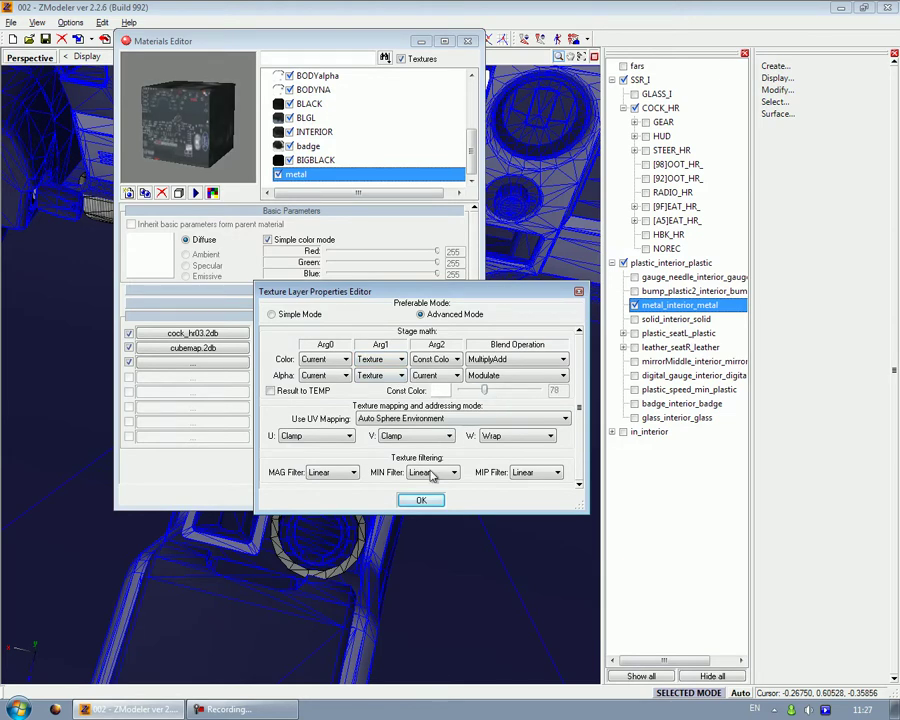
{"action": "left_click", "coordinate": [423, 501]}
Set the metal material's specular red, green and blue to 8, and turn simple color mode back on
{"action": "left_click", "coordinate": [268, 240]}
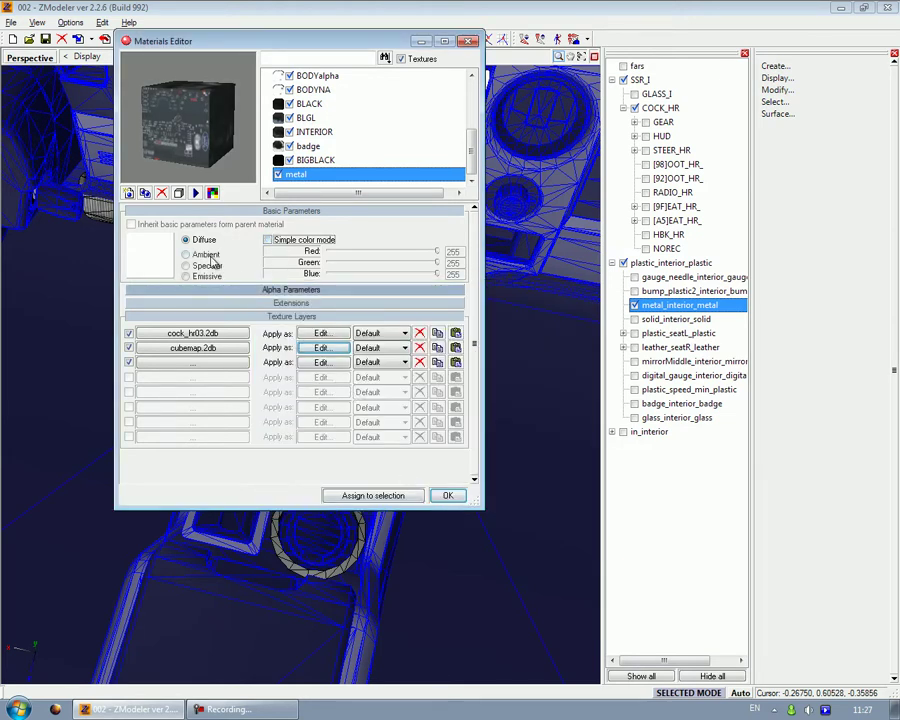
{"action": "left_click", "coordinate": [186, 265]}
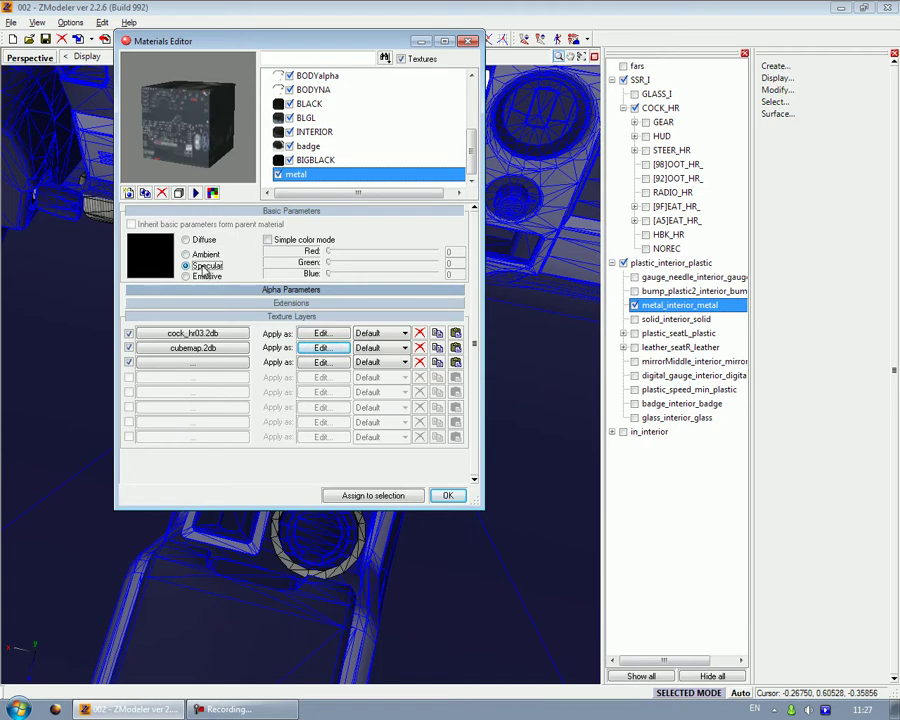
{"action": "left_click", "coordinate": [336, 253]}
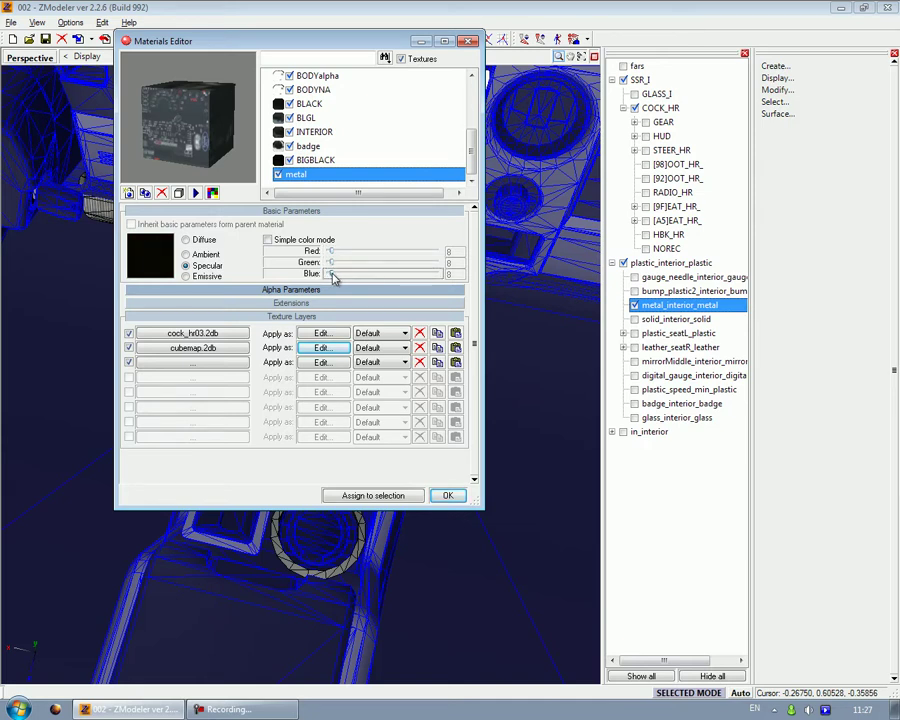
{"action": "left_click", "coordinate": [185, 240]}
{"action": "left_click", "coordinate": [277, 242]}
{"action": "left_click", "coordinate": [266, 291]}
{"action": "left_click", "coordinate": [265, 293]}
{"action": "left_click", "coordinate": [265, 306]}
{"action": "left_click", "coordinate": [265, 306]}
{"action": "left_click", "coordinate": [267, 316]}
{"action": "left_click", "coordinate": [267, 316]}
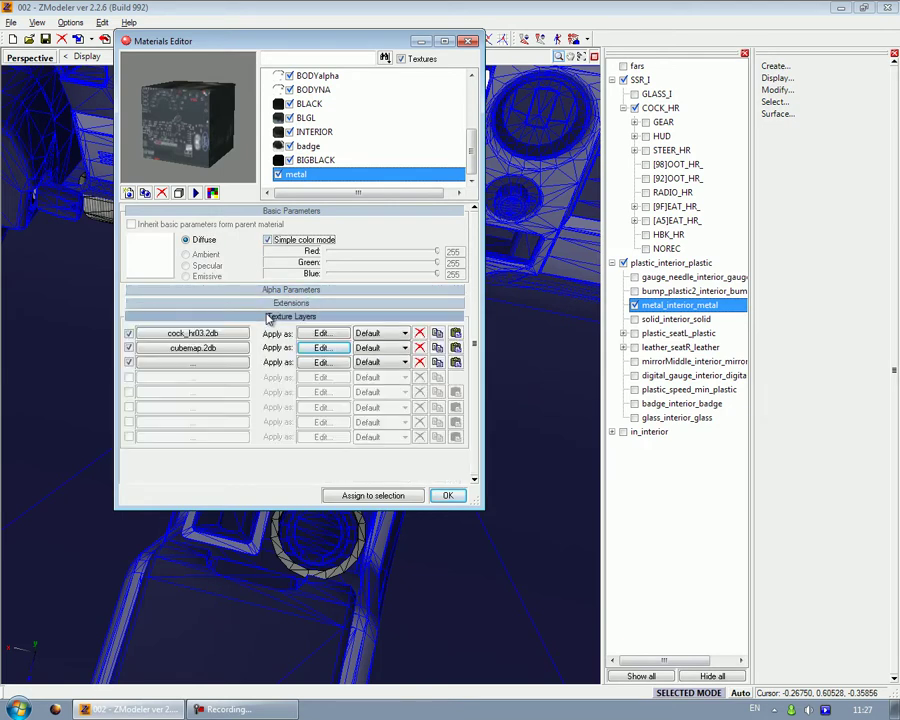
Close the Materials Editor and set the polygon material of metal_interior_metal to metal in its properties
{"action": "left_click", "coordinate": [448, 496]}
{"action": "right_click", "coordinate": [668, 306]}
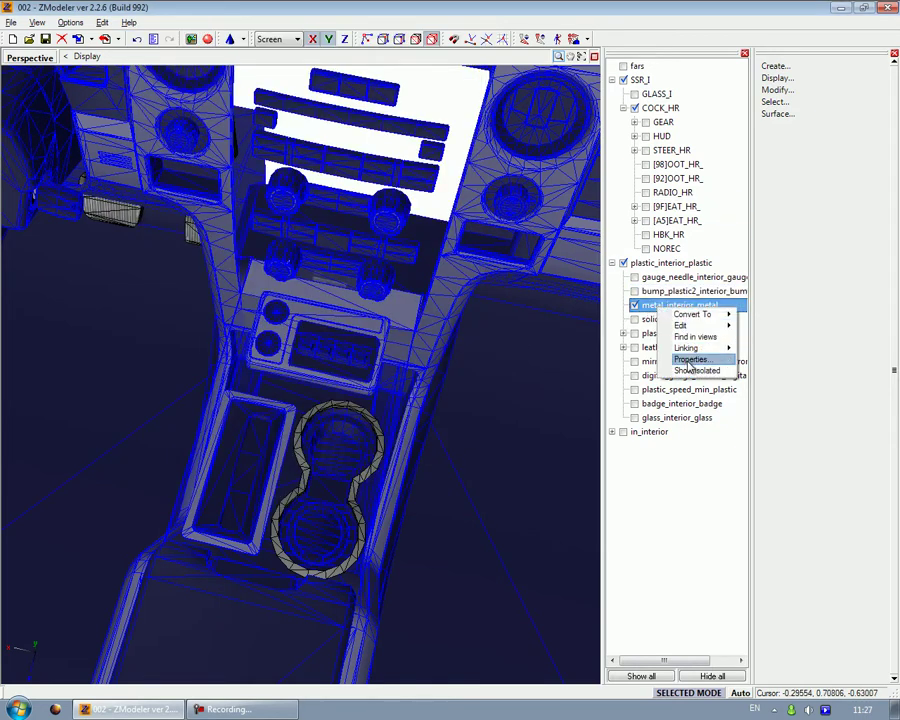
{"action": "left_click", "coordinate": [808, 710]}
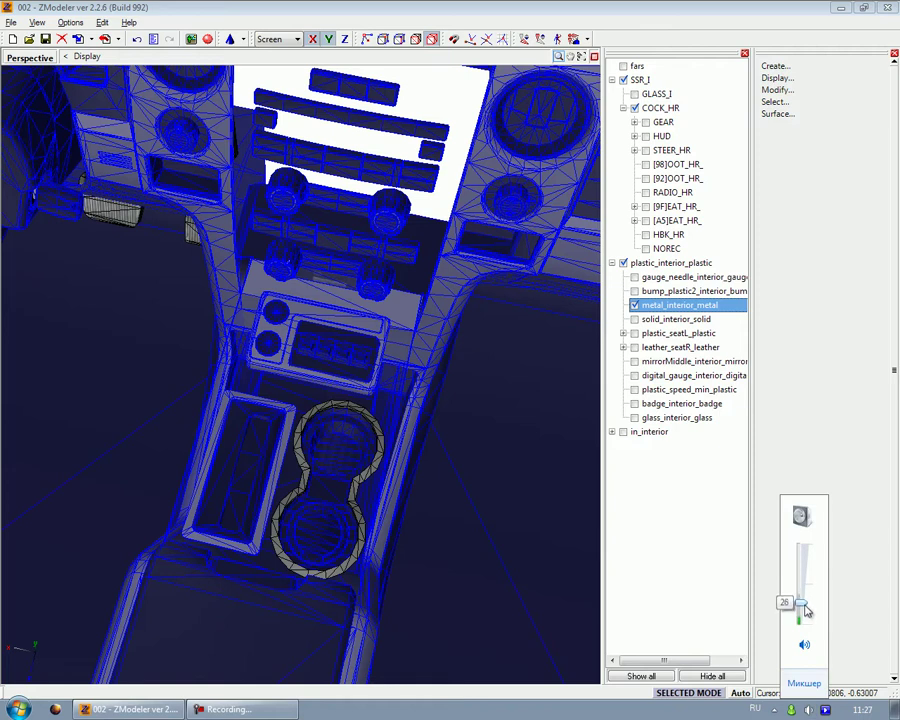
{"action": "right_click", "coordinate": [680, 305]}
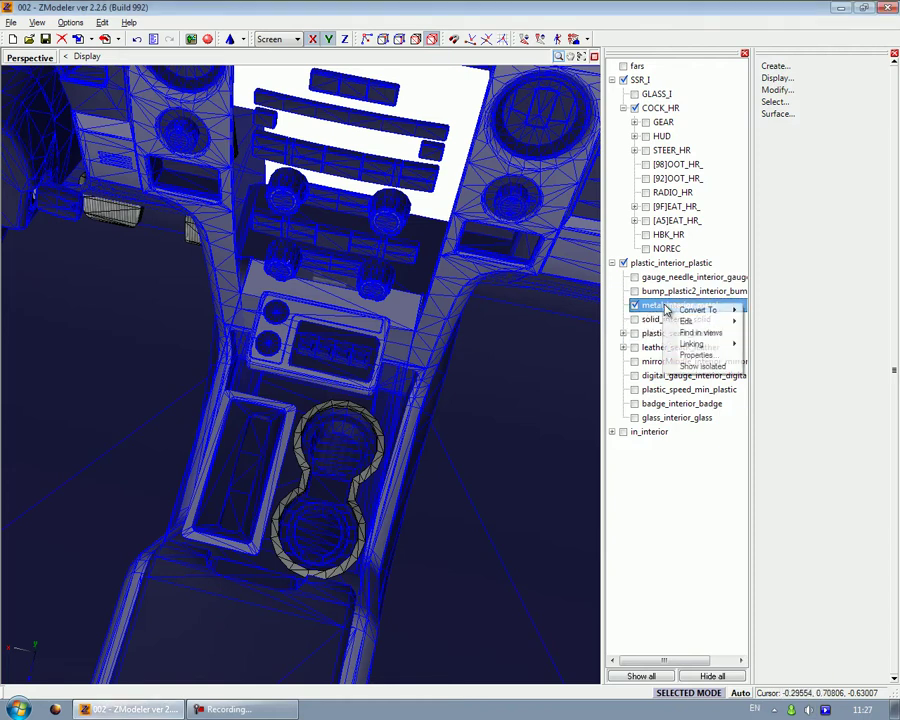
{"action": "left_click", "coordinate": [700, 355]}
{"action": "left_click", "coordinate": [376, 310]}
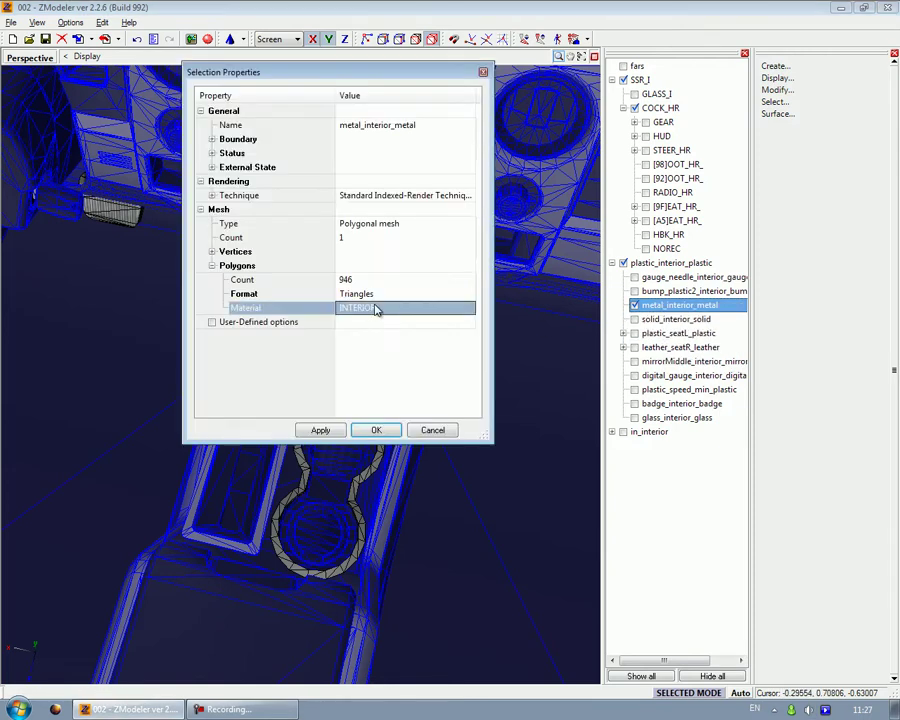
{"action": "left_click", "coordinate": [376, 308]}
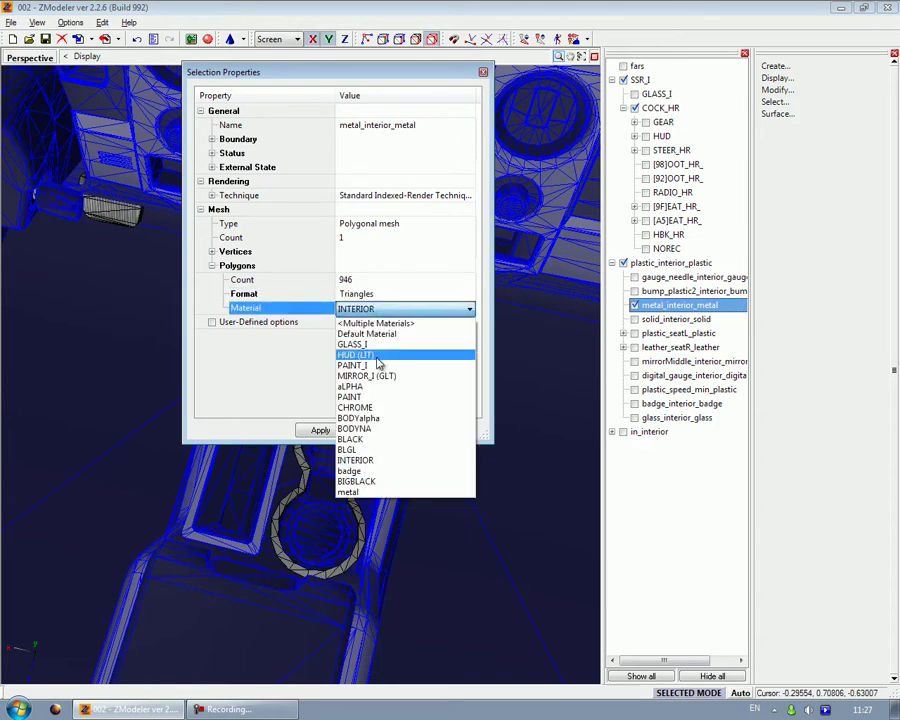
{"action": "left_click", "coordinate": [358, 492]}
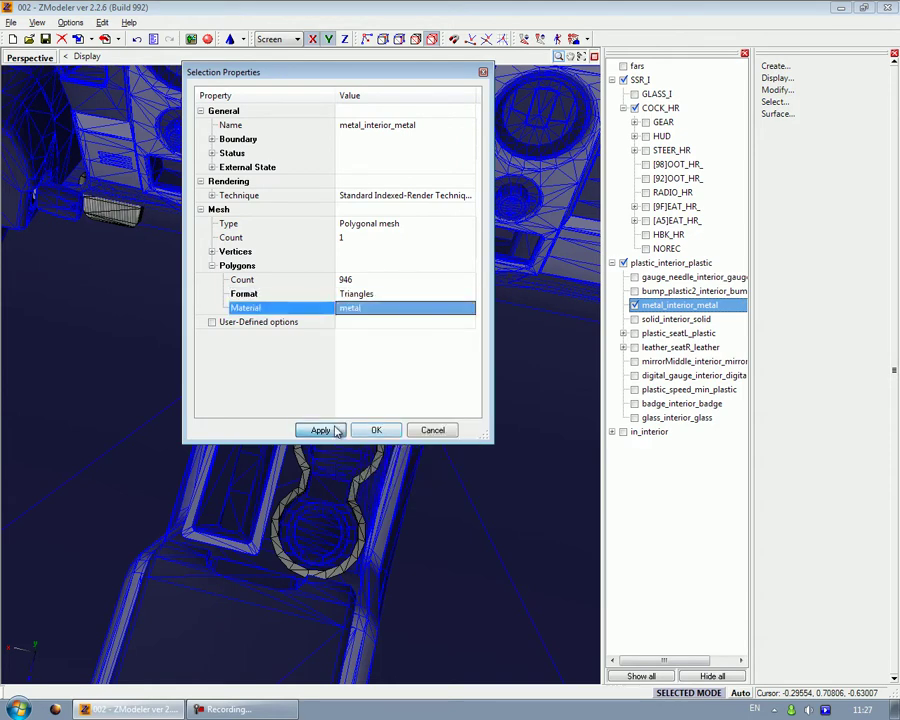
{"action": "left_click", "coordinate": [365, 430]}
Examine the console and pedals with the metal material in the enlarged 3D view
{"action": "mouse_move", "coordinate": [310, 438]}
{"action": "middle_mouse_down"}
{"action": "mouse_move", "coordinate": [345, 418]}
{"action": "mouse_move", "coordinate": [394, 333]}
{"action": "mouse_move", "coordinate": [232, 256]}
{"action": "mouse_move", "coordinate": [226, 238]}
{"action": "middle_mouse_up"}
{"action": "left_click", "coordinate": [594, 58]}
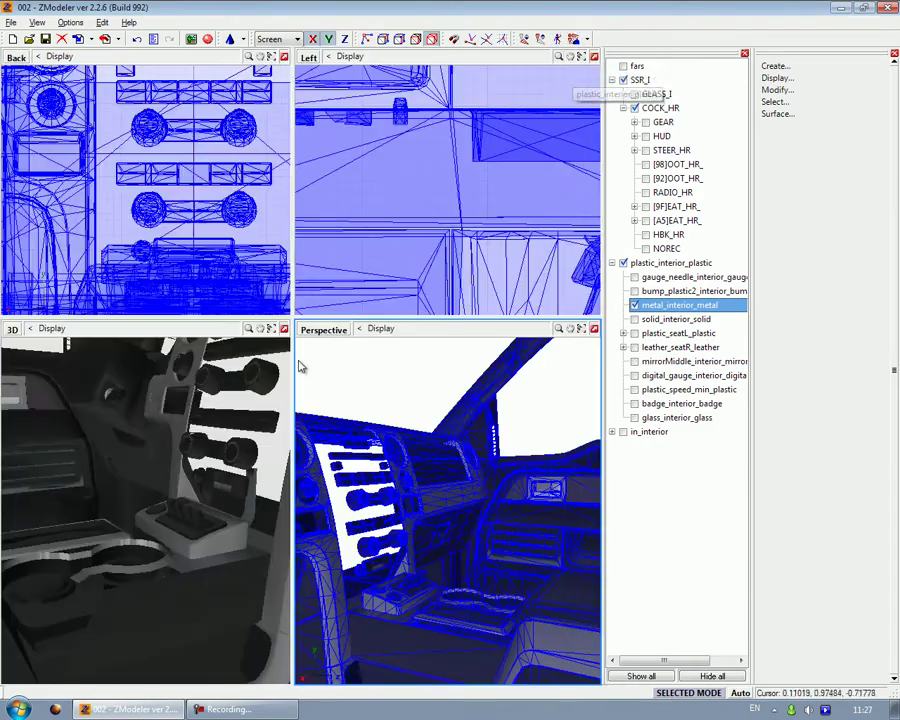
{"action": "left_click", "coordinate": [285, 330]}
{"action": "middle_click_drag", "start_coordinate": [273, 366], "coordinate": [237, 348]}
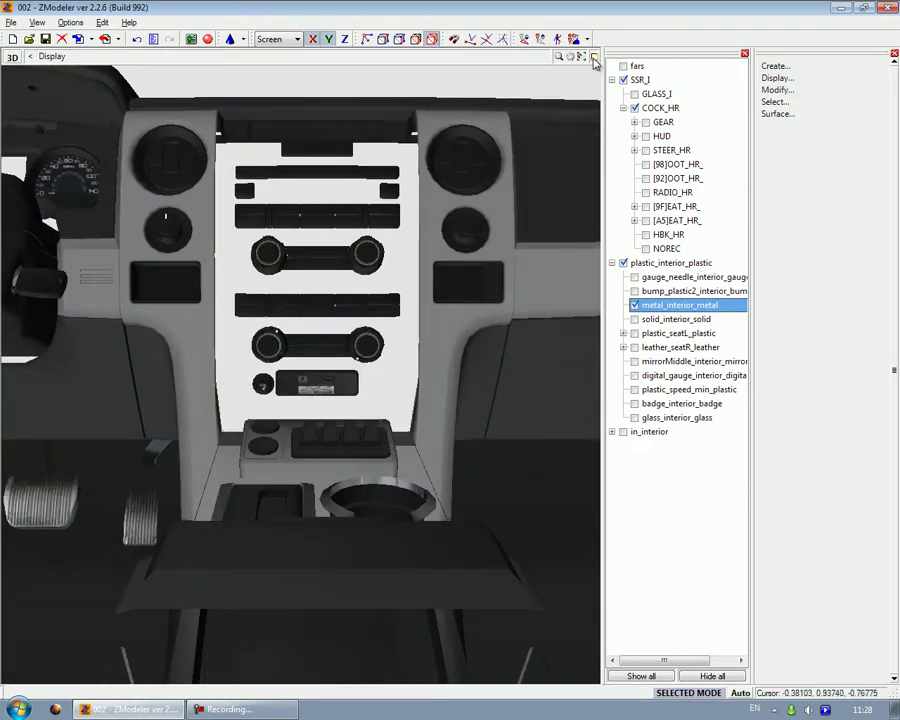
Select the separated ring polygons of the centre console knobs at polygon level in the enlarged perspective view
{"action": "left_click", "coordinate": [594, 57]}
{"action": "left_click", "coordinate": [594, 326]}
{"action": "middle_click_drag", "start_coordinate": [247, 342], "coordinate": [335, 142]}
{"action": "left_click", "coordinate": [416, 39]}
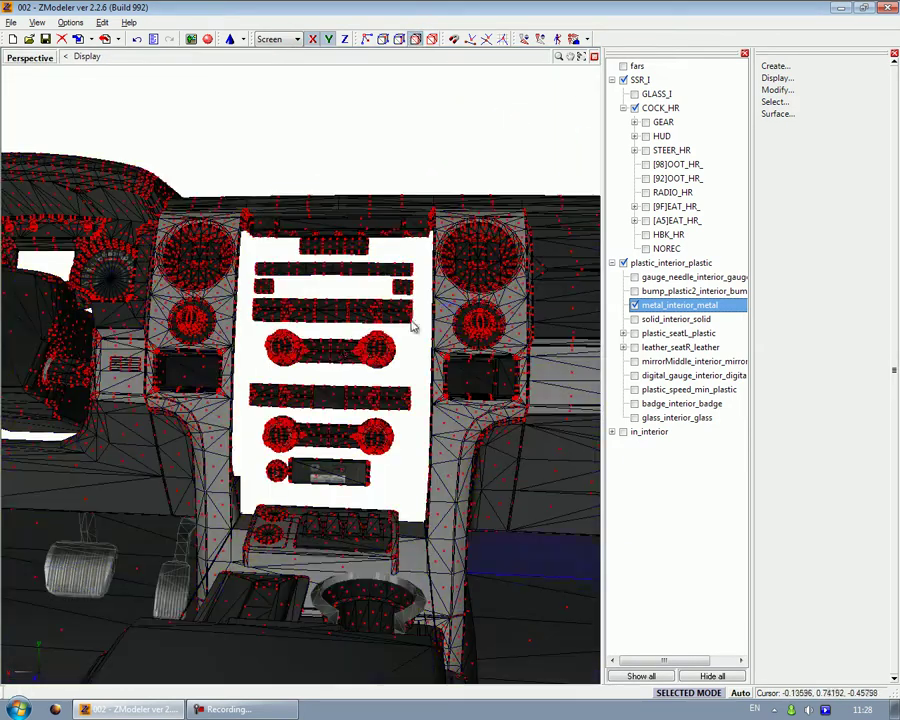
{"action": "scroll", "coordinate": [410, 358], "scroll_direction": "up", "scroll_amount": 5}
{"action": "scroll", "coordinate": [398, 358], "scroll_direction": "down", "scroll_amount": 2}
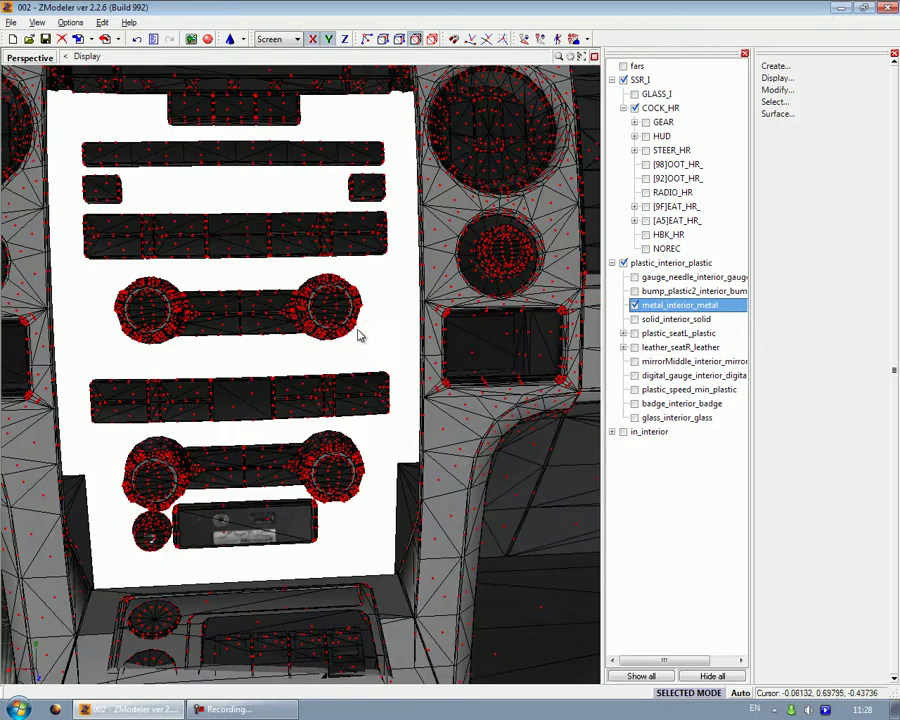
{"action": "left_click", "coordinate": [777, 102]}
{"action": "left_click", "coordinate": [778, 208]}
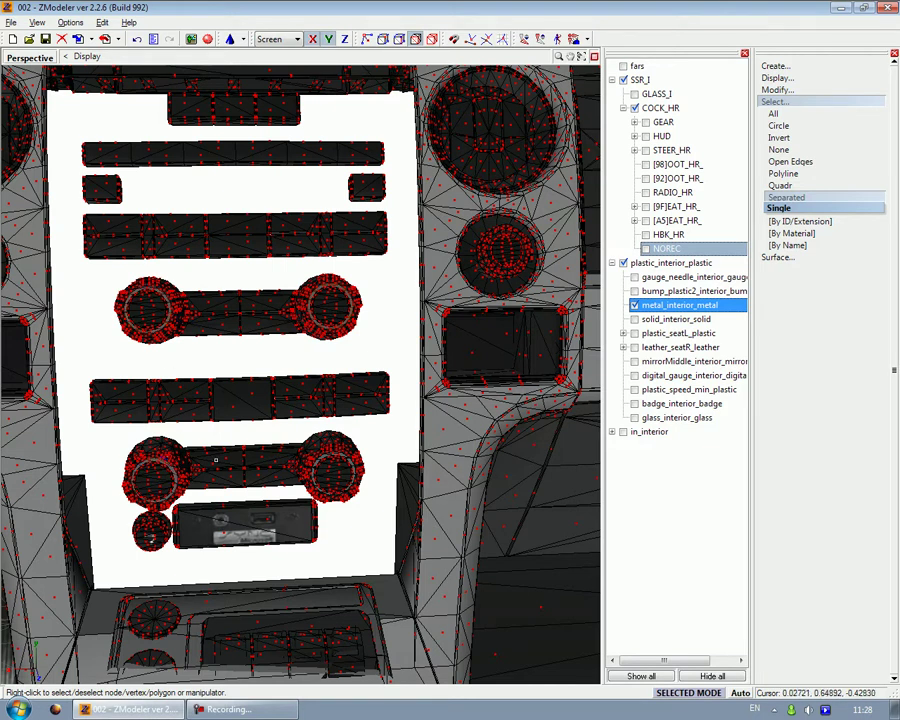
{"action": "middle_click_drag", "start_coordinate": [256, 446], "coordinate": [325, 353]}
{"action": "scroll", "coordinate": [290, 364], "scroll_direction": "down", "scroll_amount": 1}
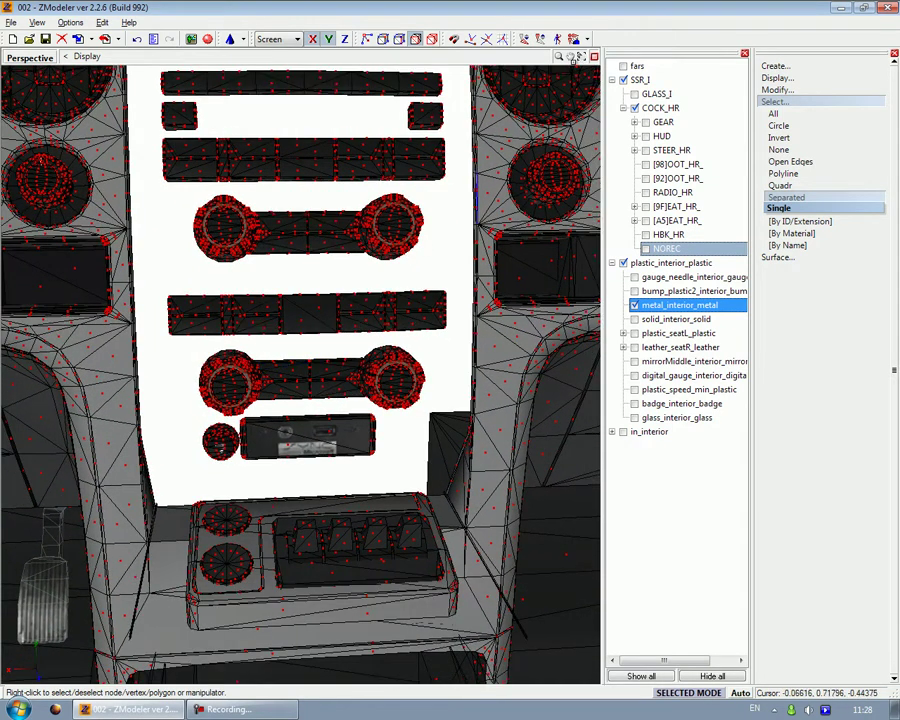
{"action": "scroll", "coordinate": [274, 305], "scroll_direction": "down", "scroll_amount": 2}
{"action": "middle_click_drag", "start_coordinate": [274, 305], "coordinate": [257, 352]}
Examine the dashboard, roof panel and centre console in the enlarged 3D view for parts that need the metal material
{"action": "left_click", "coordinate": [593, 57]}
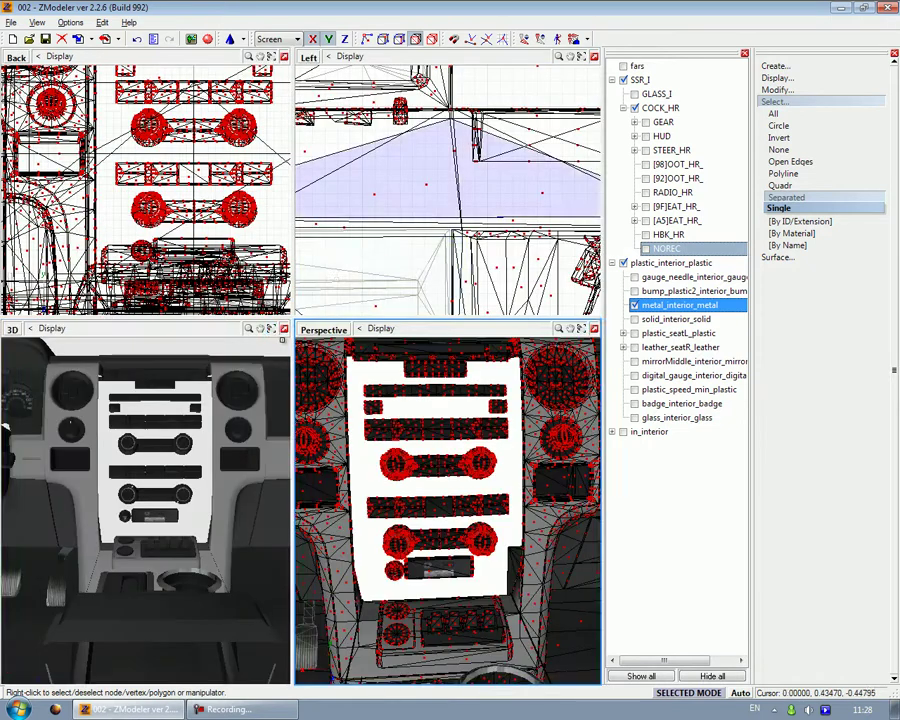
{"action": "left_click", "coordinate": [283, 329]}
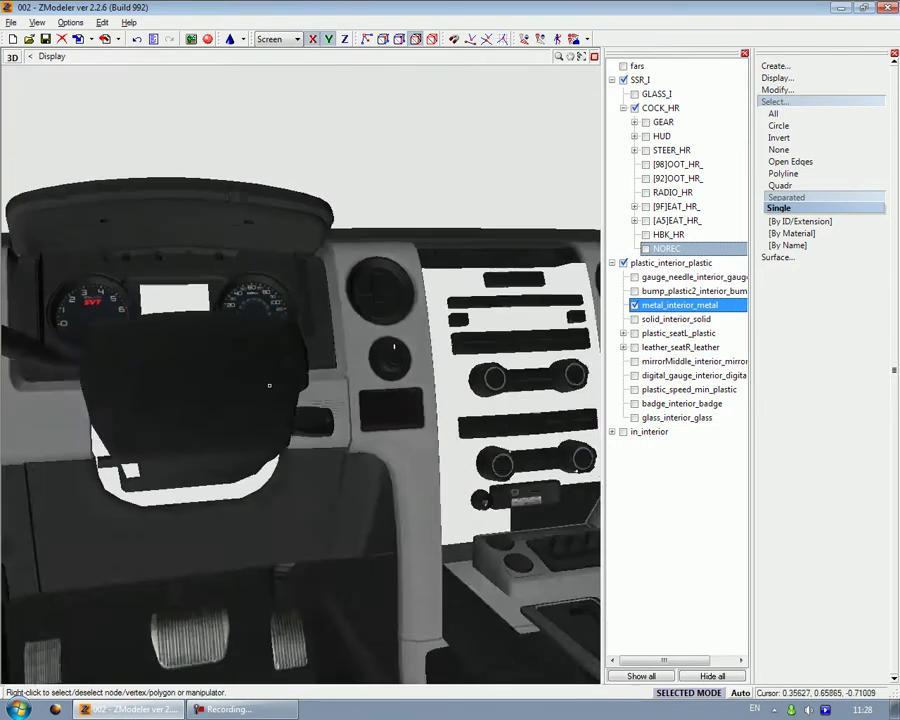
{"action": "middle_click_drag", "start_coordinate": [269, 385], "coordinate": [316, 267]}
{"action": "scroll", "coordinate": [240, 242], "scroll_direction": "up", "scroll_amount": 3}
{"action": "scroll", "coordinate": [316, 269], "scroll_direction": "up", "scroll_amount": 3}
{"action": "scroll", "coordinate": [316, 269], "scroll_direction": "up", "scroll_amount": 1}
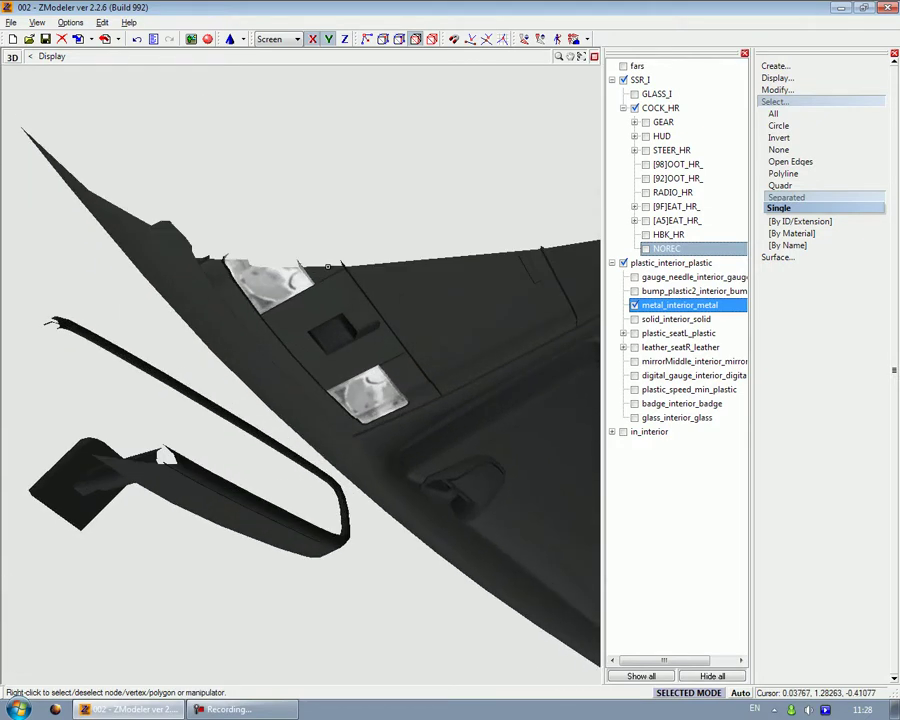
{"action": "scroll", "coordinate": [316, 269], "scroll_direction": "down", "scroll_amount": 2}
{"action": "middle_click_drag", "start_coordinate": [368, 307], "coordinate": [287, 267]}
{"action": "scroll", "coordinate": [220, 458], "scroll_direction": "down", "scroll_amount": 1}
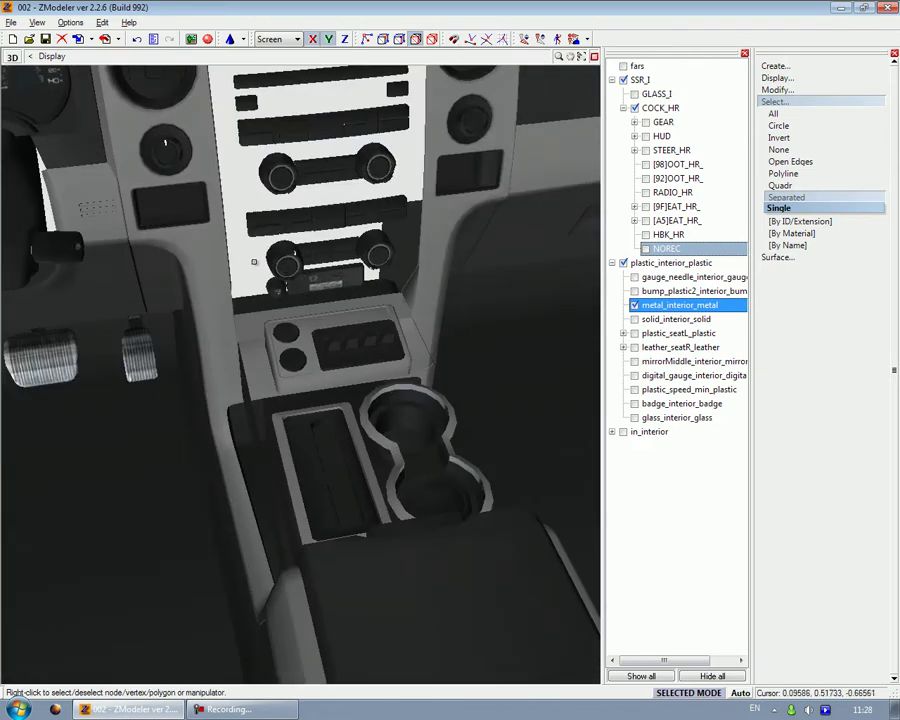
{"action": "left_click", "coordinate": [594, 57]}
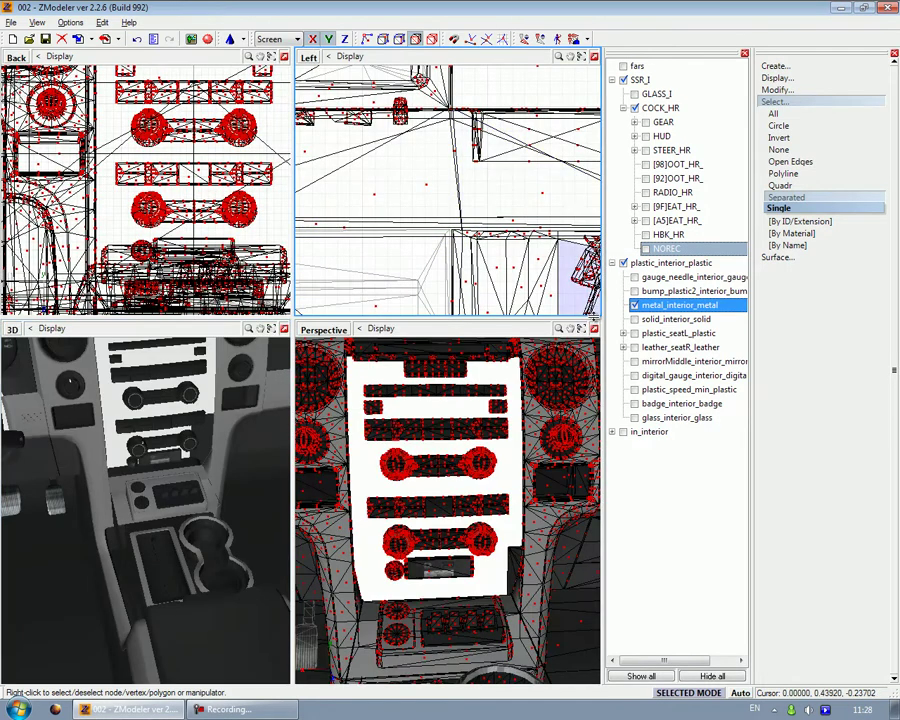
Assign the metal material to the selected console polygons in the Materials Editor
{"action": "left_click", "coordinate": [593, 329]}
{"action": "scroll", "coordinate": [310, 125], "scroll_direction": "up", "scroll_amount": 1}
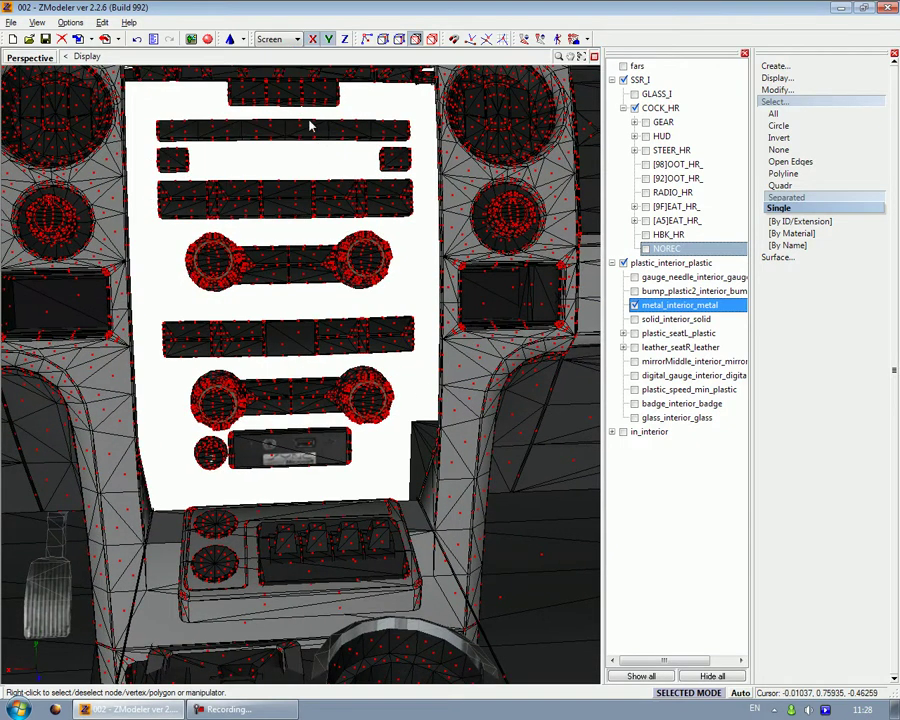
{"action": "left_click", "coordinate": [206, 40]}
{"action": "left_click_drag", "start_coordinate": [472, 115], "coordinate": [474, 203]}
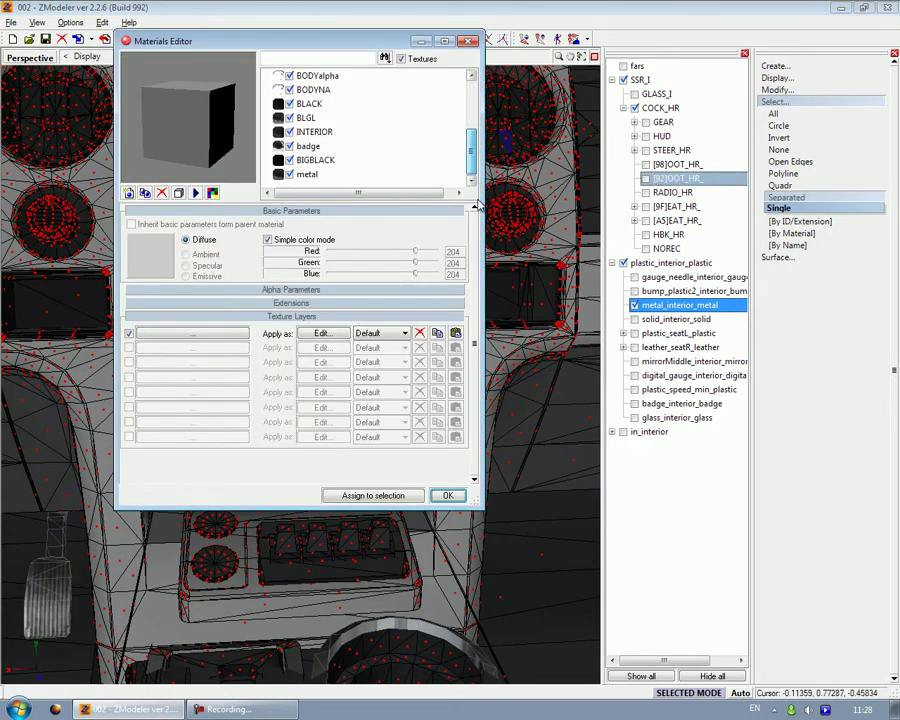
{"action": "left_click", "coordinate": [366, 172]}
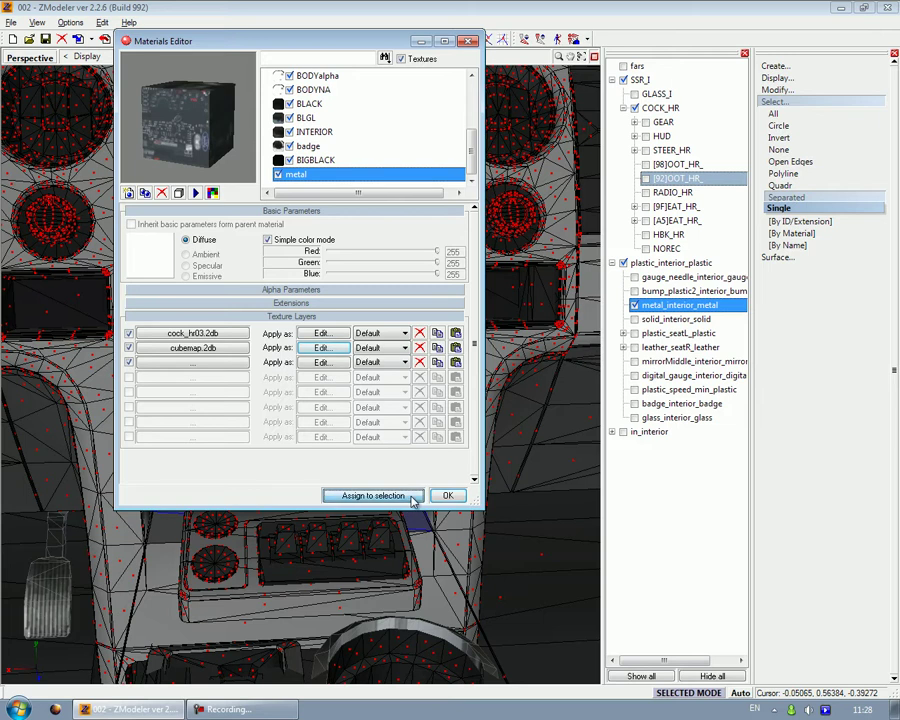
{"action": "left_click", "coordinate": [448, 495]}
Clear the polygon selection on the console and return to object level
{"action": "left_click", "coordinate": [782, 172]}
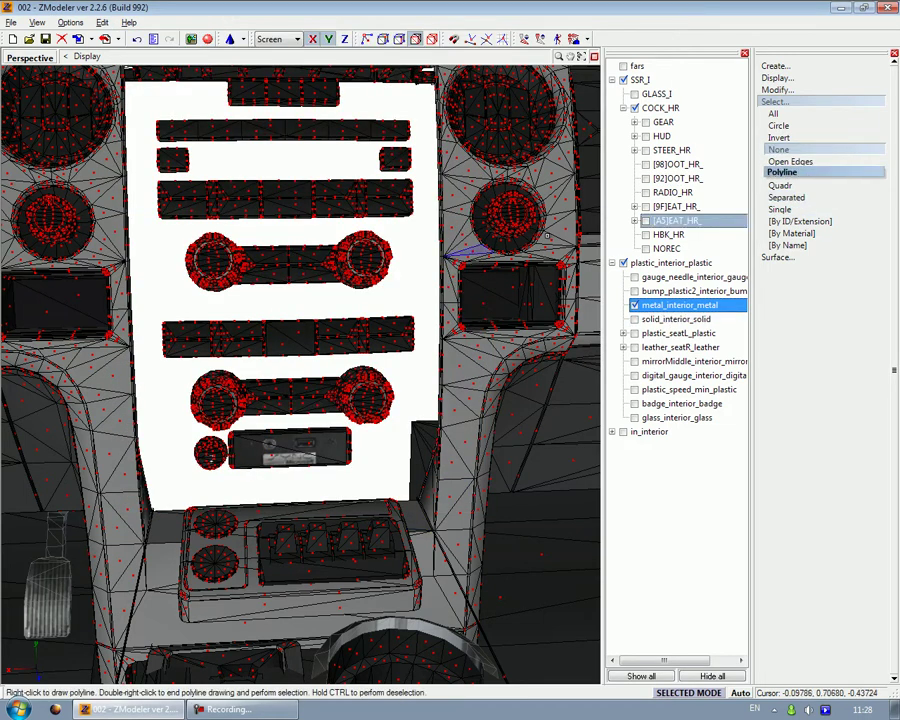
{"action": "left_click", "coordinate": [779, 126]}
{"action": "left_click", "coordinate": [784, 101]}
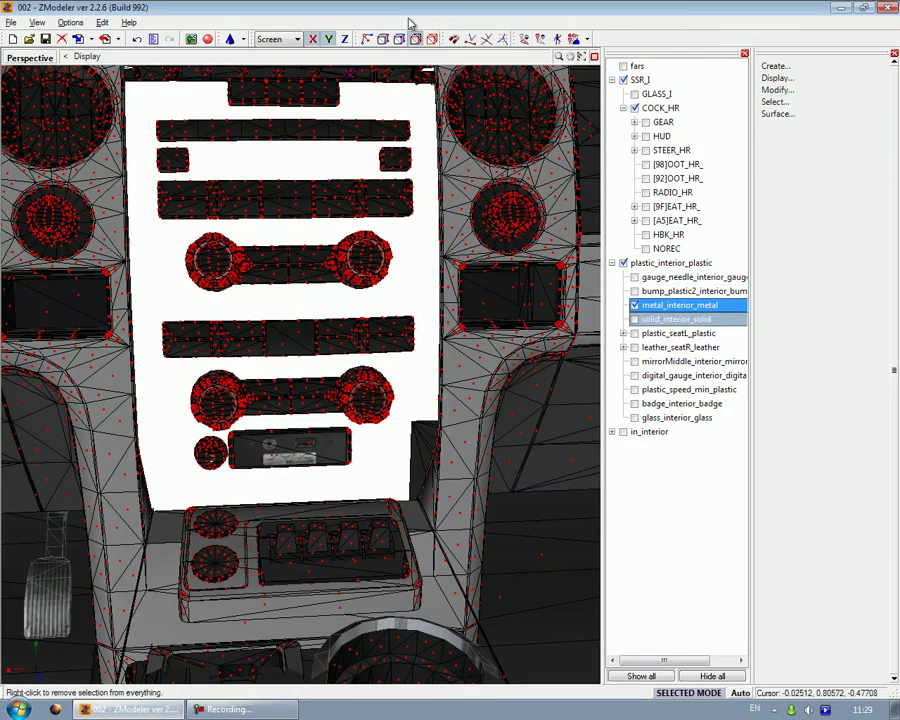
{"action": "left_click", "coordinate": [434, 38]}
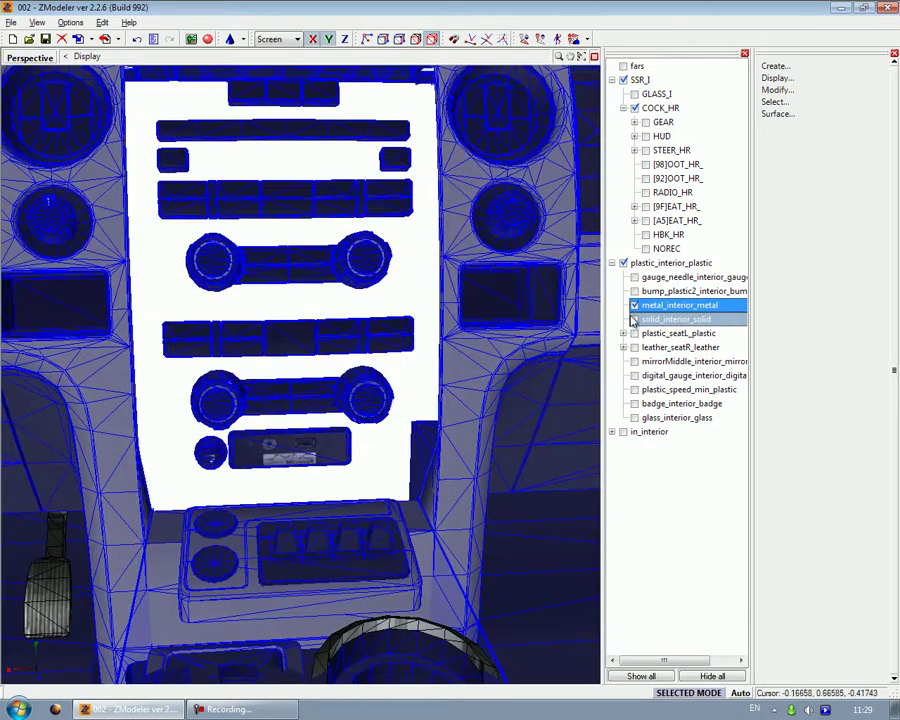
Show the remaining child parts of plastic_interior_plastic, from gauge_needle_interior and bump_plastic2_interior through badge_interior_badge and glass_interior_glass
{"action": "left_click", "coordinate": [634, 291]}
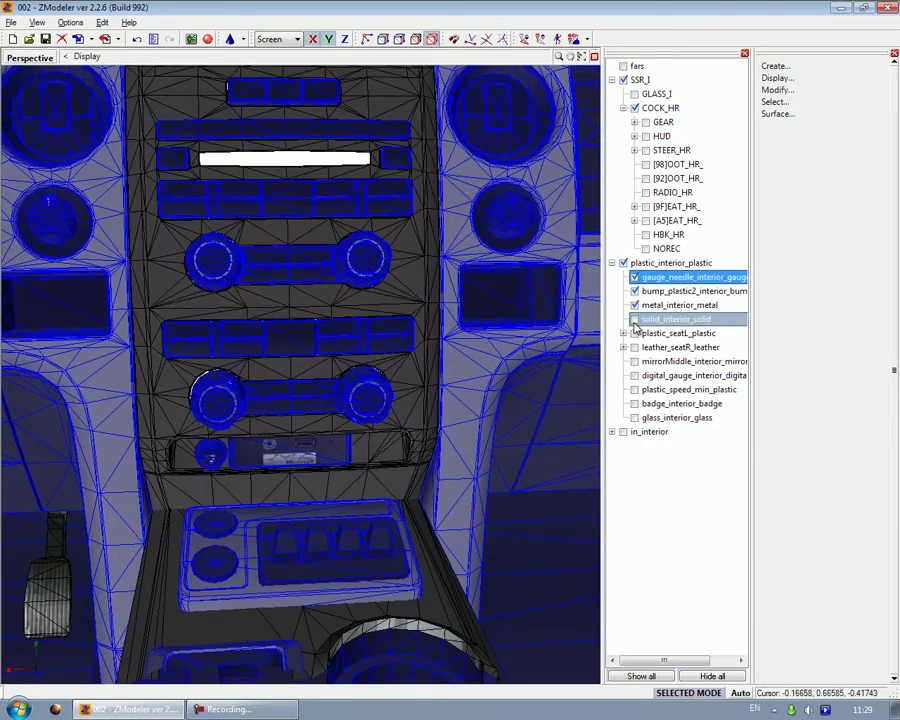
{"action": "left_click", "coordinate": [634, 319]}
{"action": "left_click", "coordinate": [623, 333]}
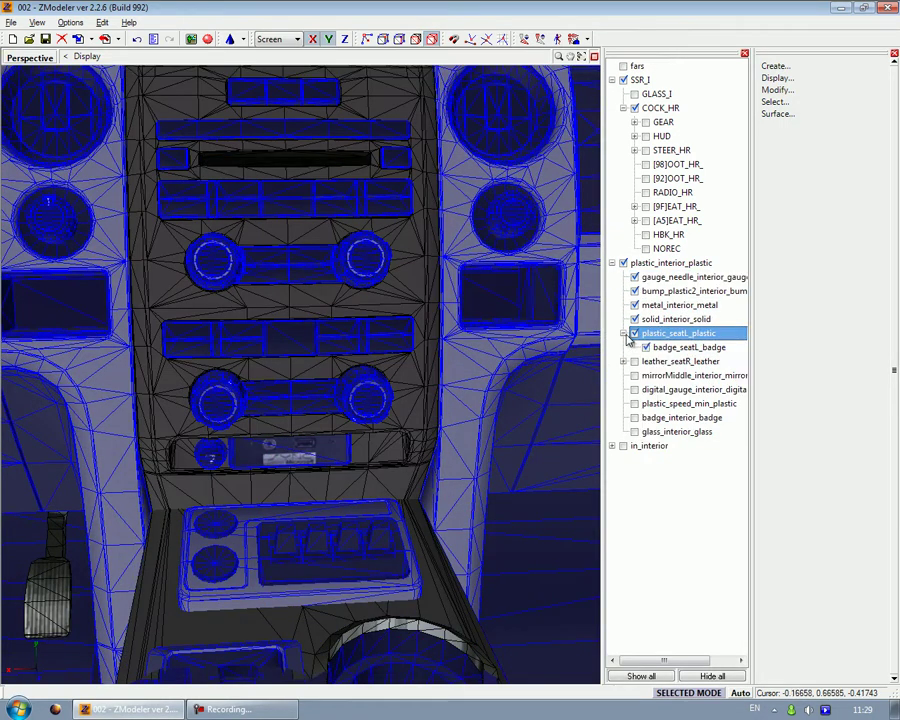
{"action": "left_click", "coordinate": [634, 361]}
{"action": "left_click", "coordinate": [634, 375]}
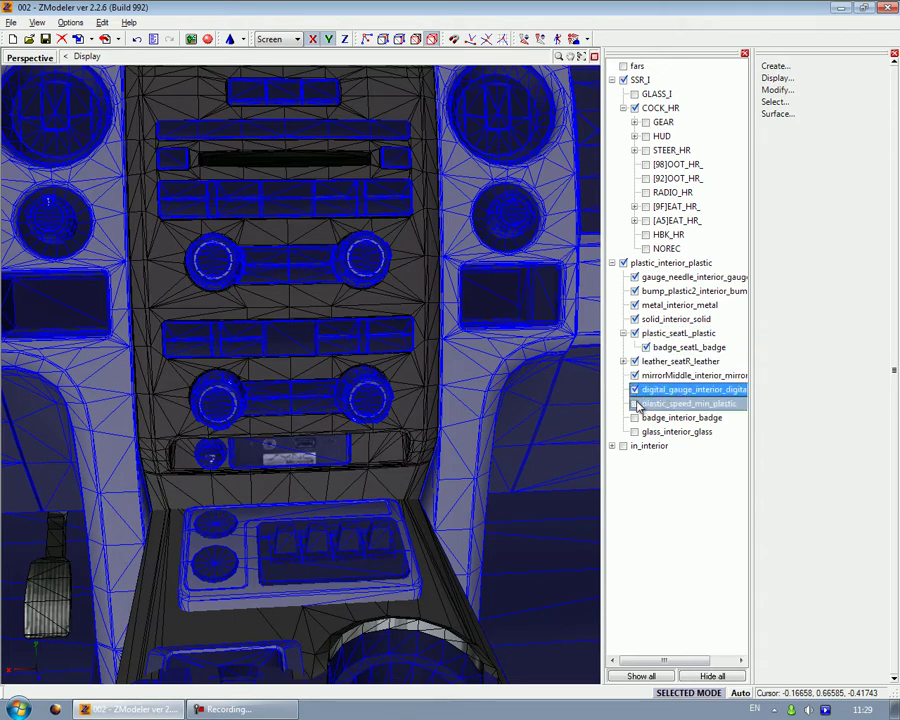
{"action": "left_click", "coordinate": [636, 418]}
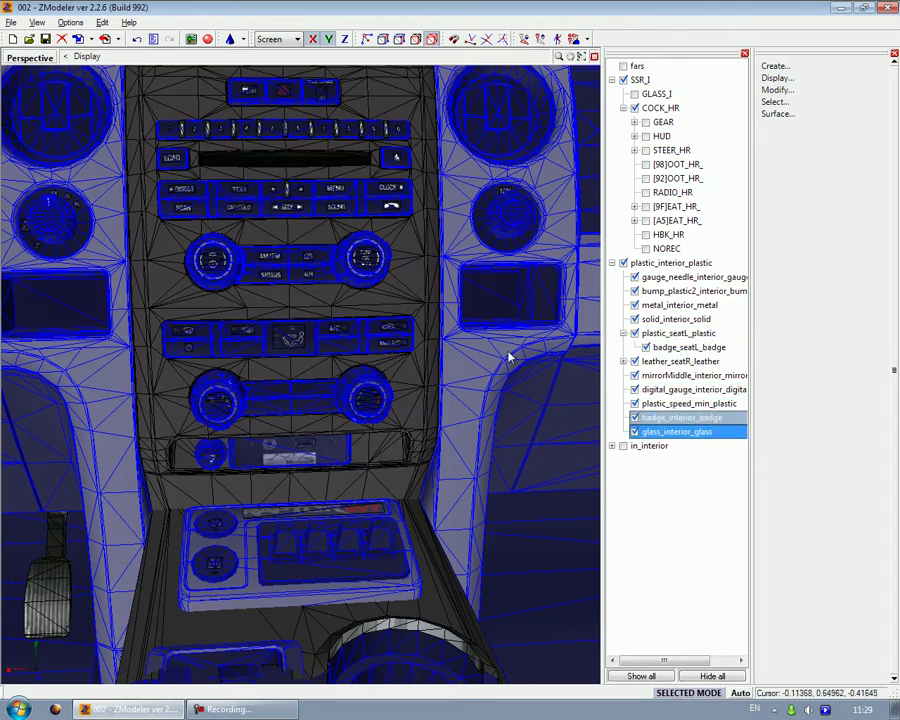
Set the polygon material of badge_seatL_badge to BODYalpha in its properties
{"action": "middle_click_drag", "start_coordinate": [484, 291], "coordinate": [333, 265]}
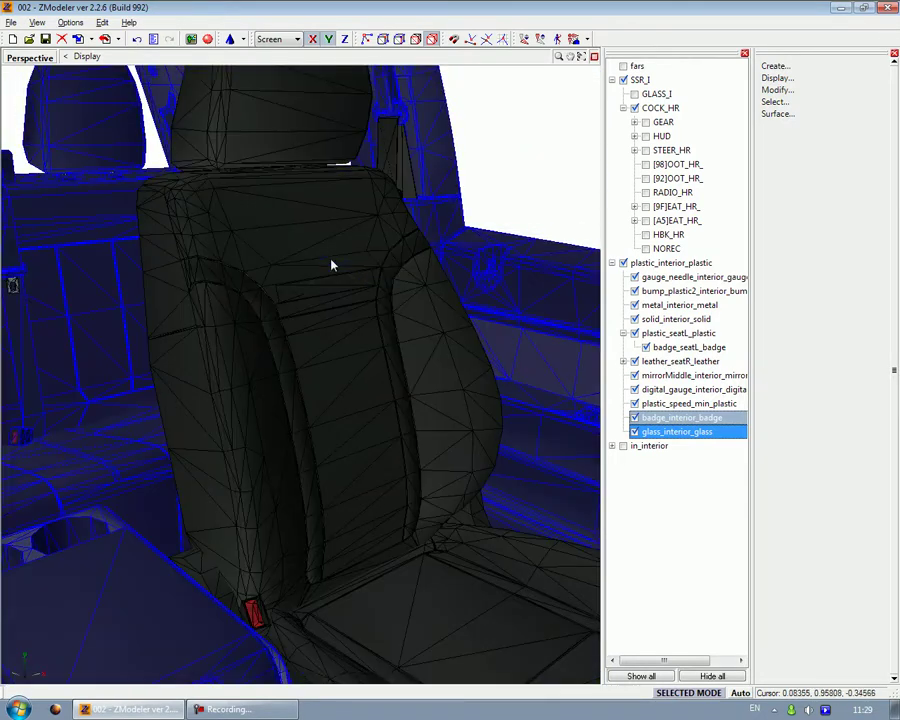
{"action": "left_click", "coordinate": [646, 435]}
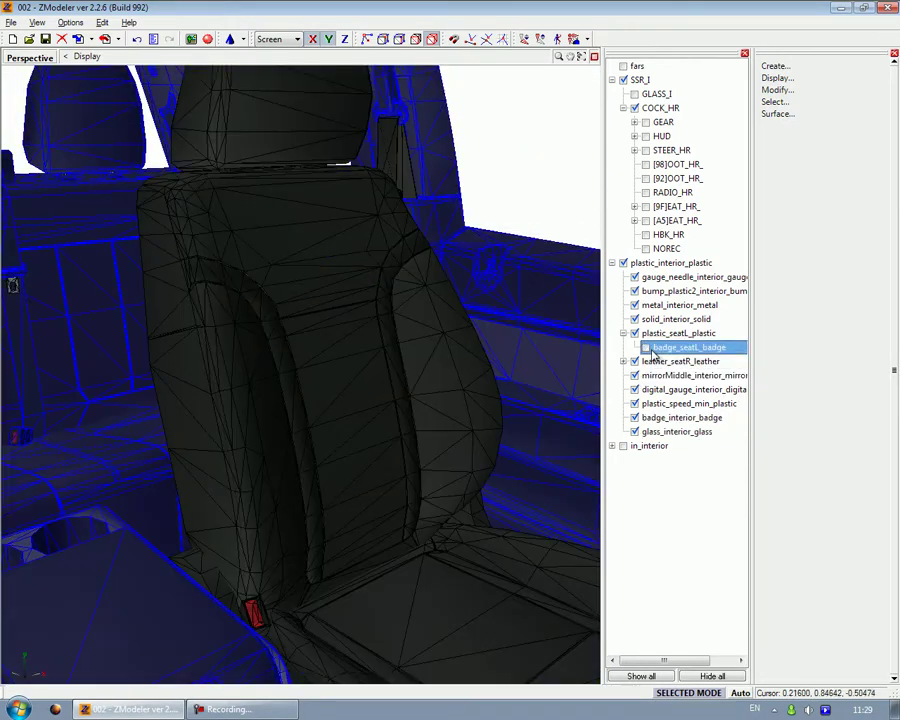
{"action": "right_click", "coordinate": [670, 352]}
{"action": "left_click", "coordinate": [718, 396]}
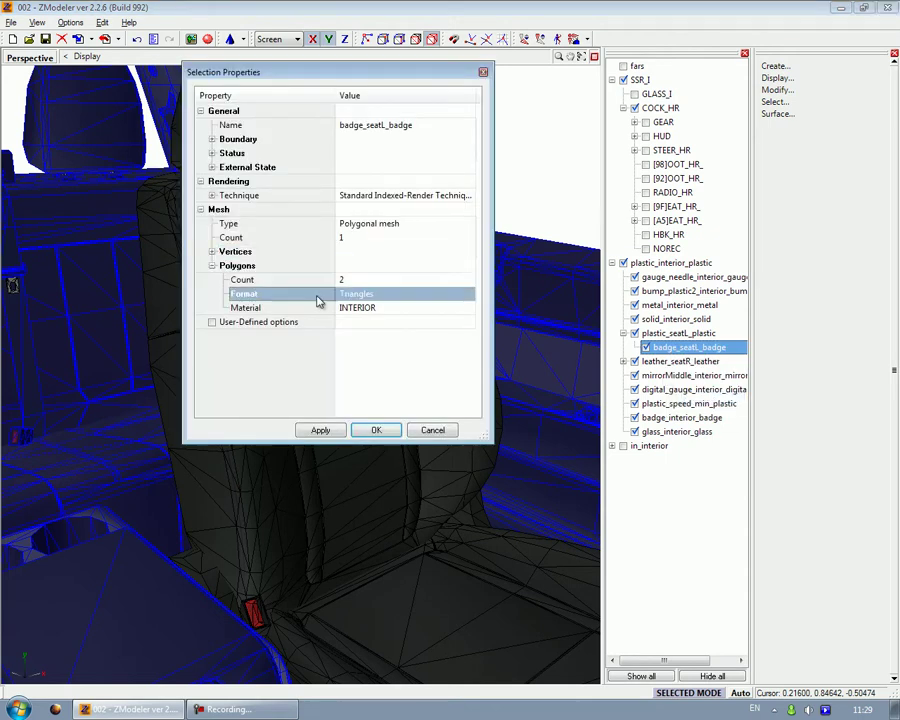
{"action": "left_click", "coordinate": [388, 310]}
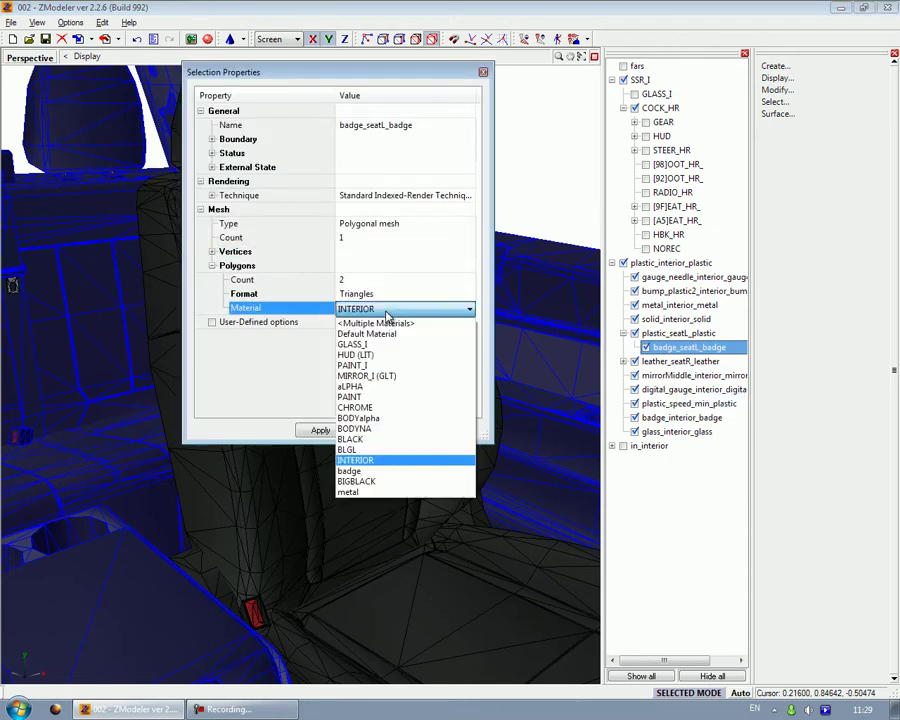
{"action": "left_click", "coordinate": [385, 420]}
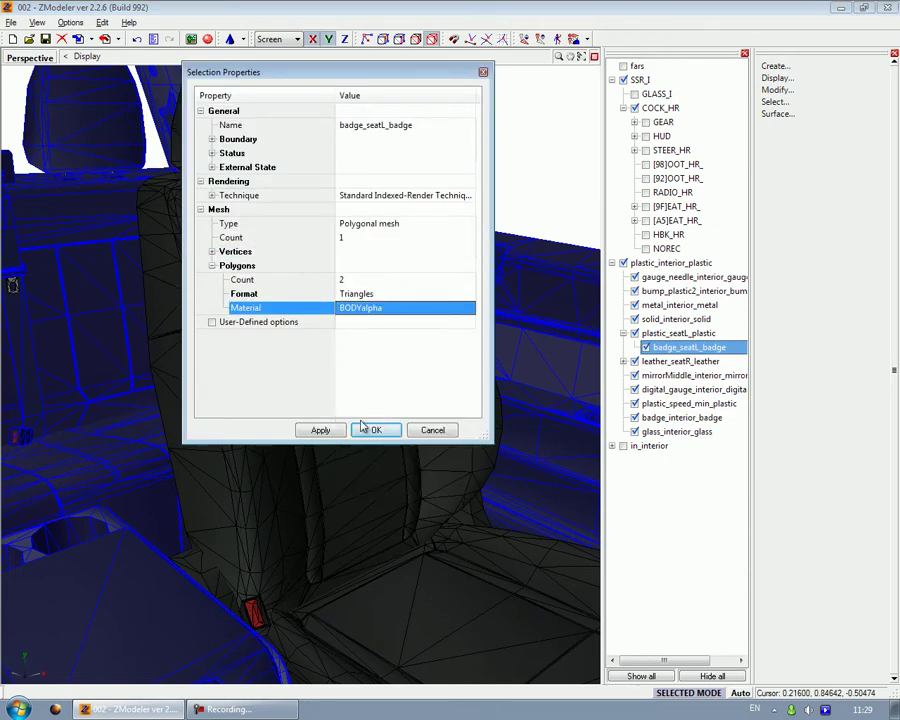
{"action": "left_click", "coordinate": [375, 431]}
{"action": "middle_click_drag", "start_coordinate": [448, 390], "coordinate": [540, 365]}
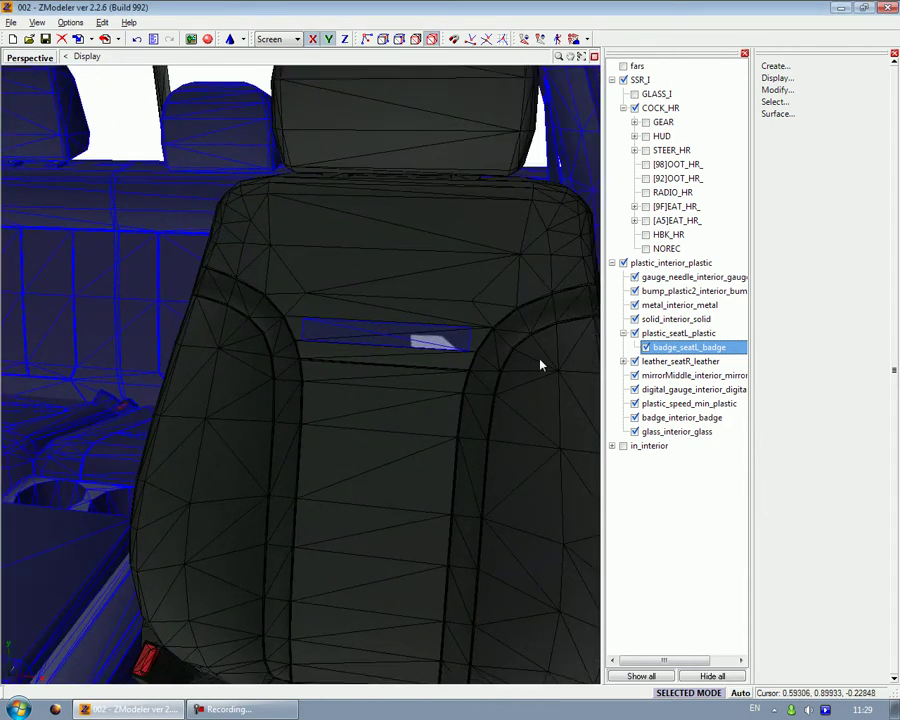
Set the polygon material of badge_seatL_badge to badge in its properties
{"action": "right_click", "coordinate": [662, 350]}
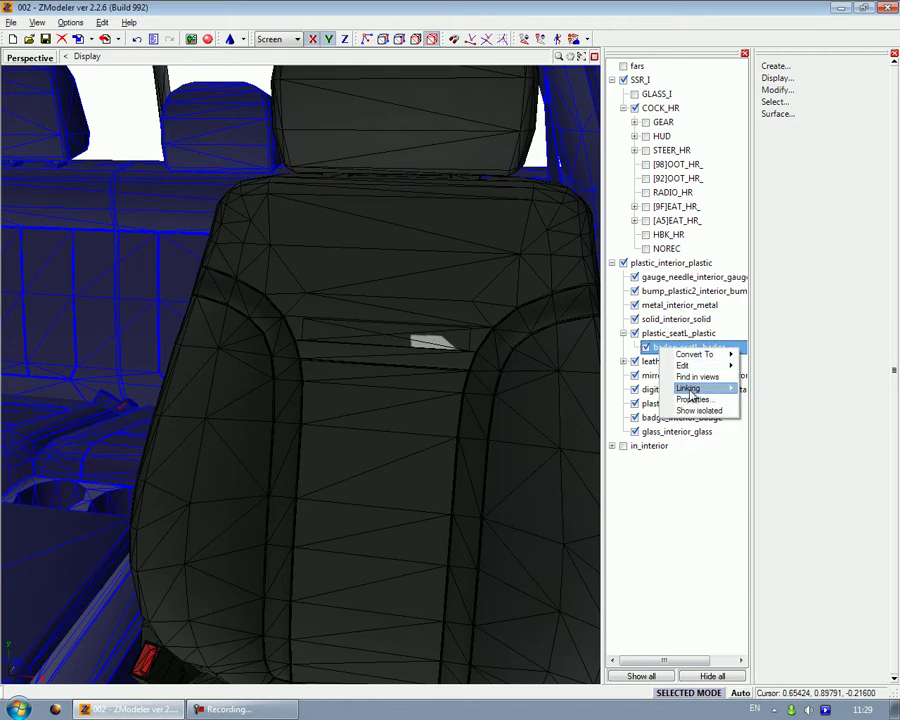
{"action": "left_click", "coordinate": [686, 392]}
{"action": "left_click", "coordinate": [388, 312]}
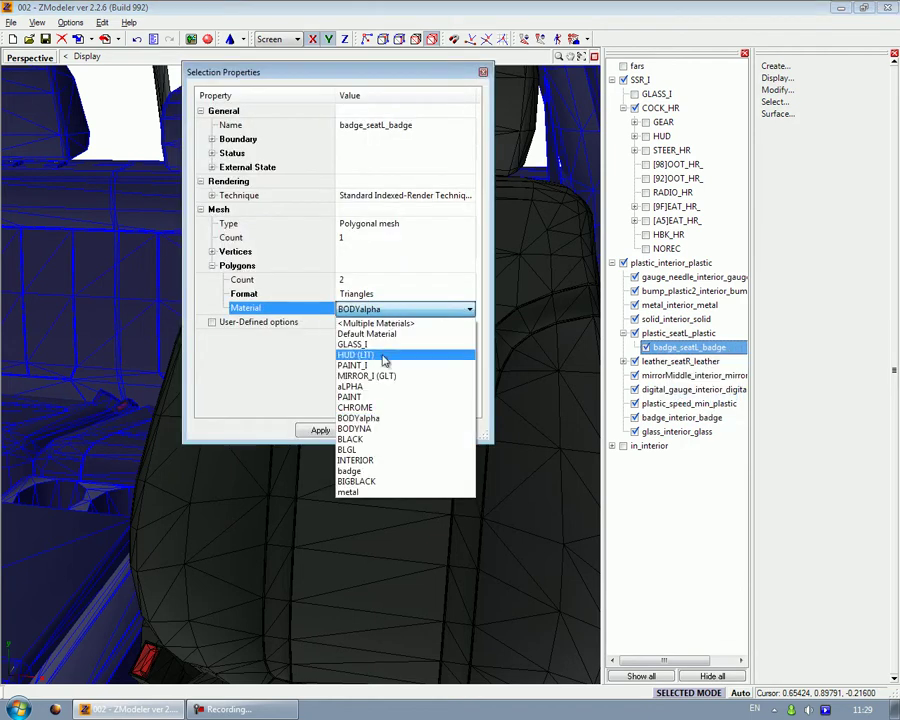
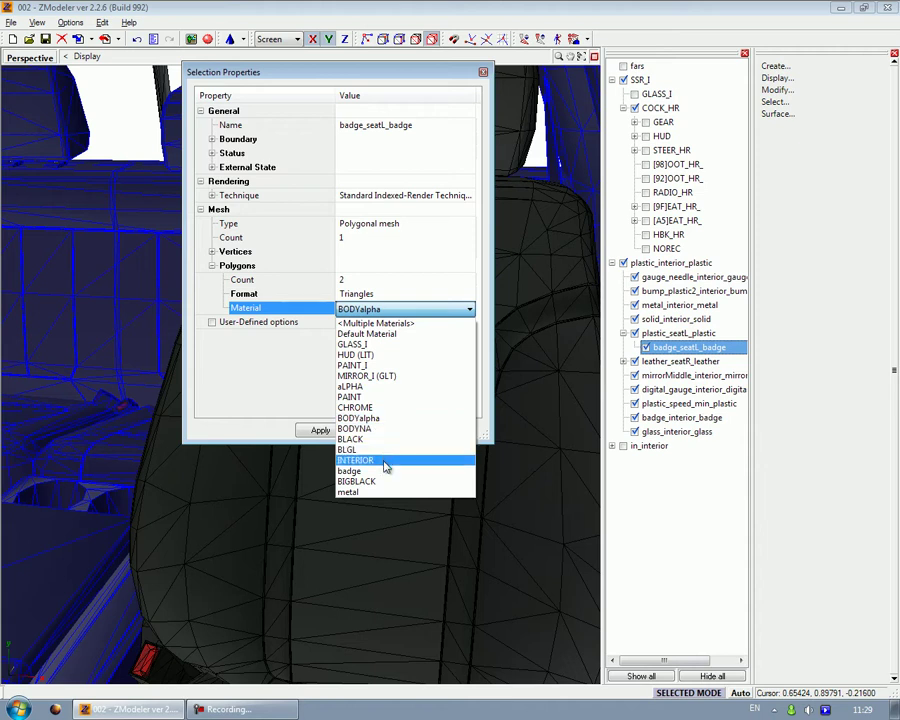
{"action": "left_click", "coordinate": [379, 471]}
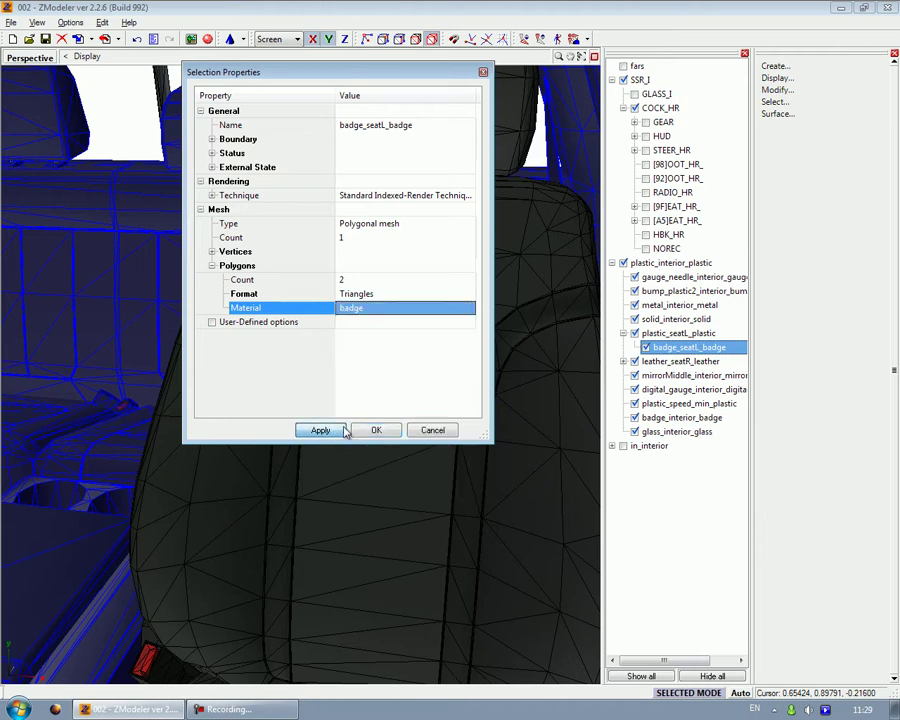
{"action": "left_click", "coordinate": [369, 428]}
{"action": "middle_click_drag", "start_coordinate": [357, 408], "coordinate": [372, 402]}
Expand leather_seatR_leather and set the polygon material of badge_seatR_badge to badge in its properties
{"action": "middle_click_drag", "start_coordinate": [200, 180], "coordinate": [504, 239]}
{"action": "middle_click_drag", "start_coordinate": [300, 275], "coordinate": [540, 269]}
{"action": "middle_click_drag", "start_coordinate": [400, 356], "coordinate": [463, 356]}
{"action": "left_click_drag", "start_coordinate": [630, 373], "coordinate": [632, 361]}
{"action": "right_click", "coordinate": [681, 378]}
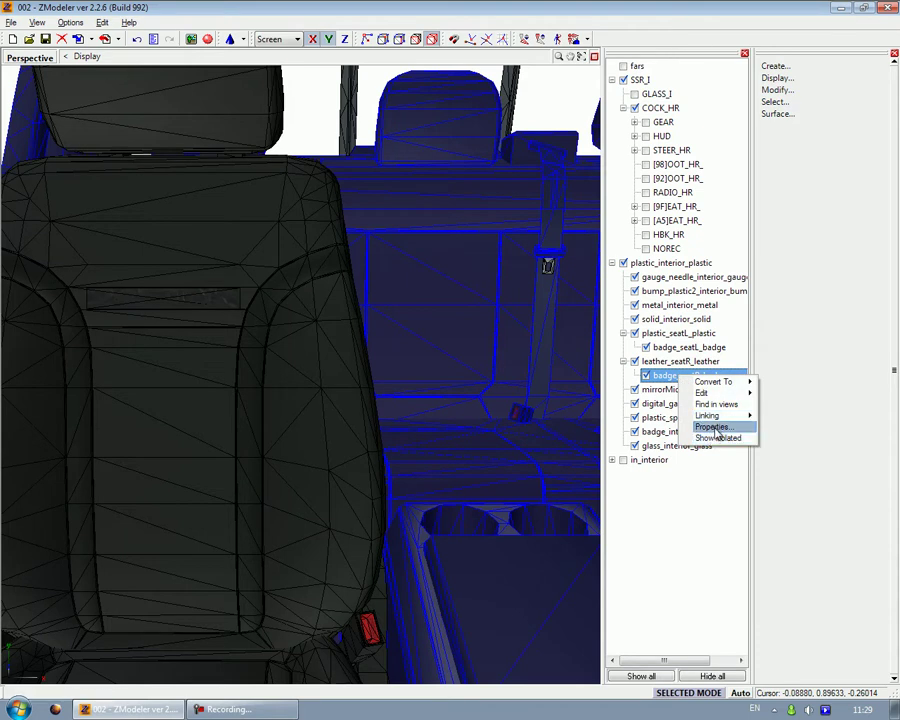
{"action": "left_click", "coordinate": [712, 427]}
{"action": "left_click", "coordinate": [360, 308]}
{"action": "left_click", "coordinate": [400, 309]}
{"action": "left_click", "coordinate": [360, 471]}
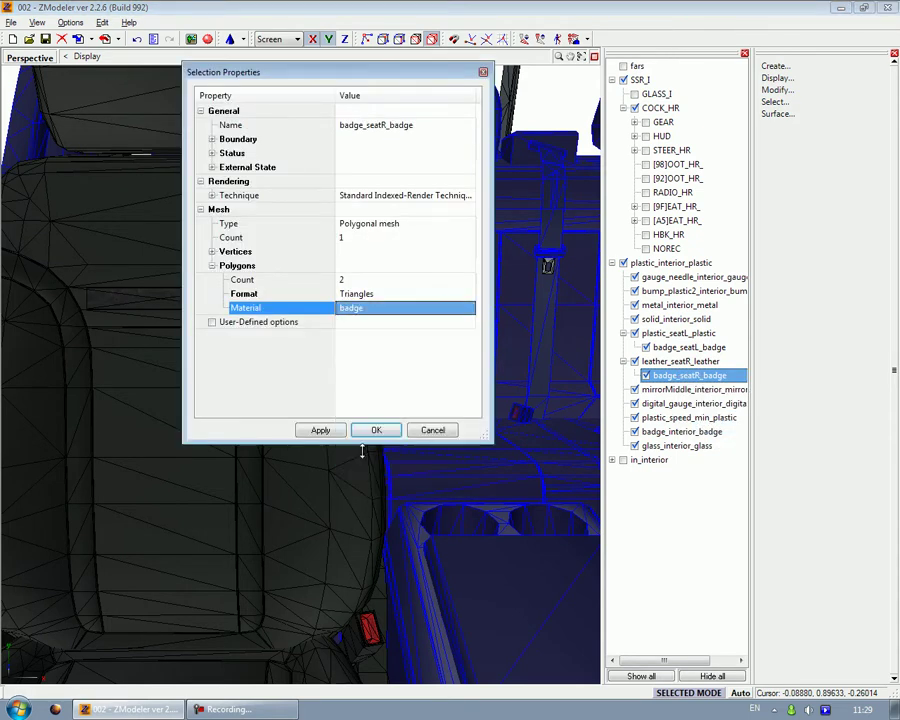
{"action": "left_click", "coordinate": [377, 437]}
Select the belt buckle polygons of leather_seatR_leather as a separated group and assign them the metal material
{"action": "middle_click_drag", "start_coordinate": [488, 472], "coordinate": [153, 372]}
{"action": "scroll", "coordinate": [153, 372], "scroll_direction": "down", "scroll_amount": 1}
{"action": "middle_click_drag", "start_coordinate": [263, 219], "coordinate": [337, 156]}
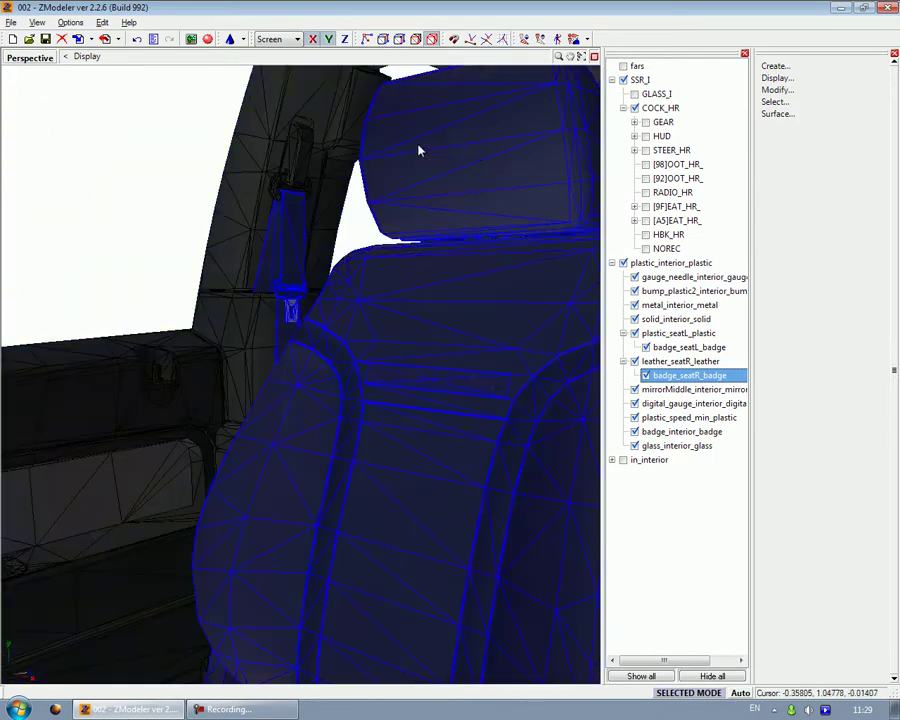
{"action": "left_click", "coordinate": [415, 39]}
{"action": "left_click", "coordinate": [391, 172]}
{"action": "scroll", "coordinate": [298, 318], "scroll_direction": "up", "scroll_amount": 5}
{"action": "left_click", "coordinate": [822, 101]}
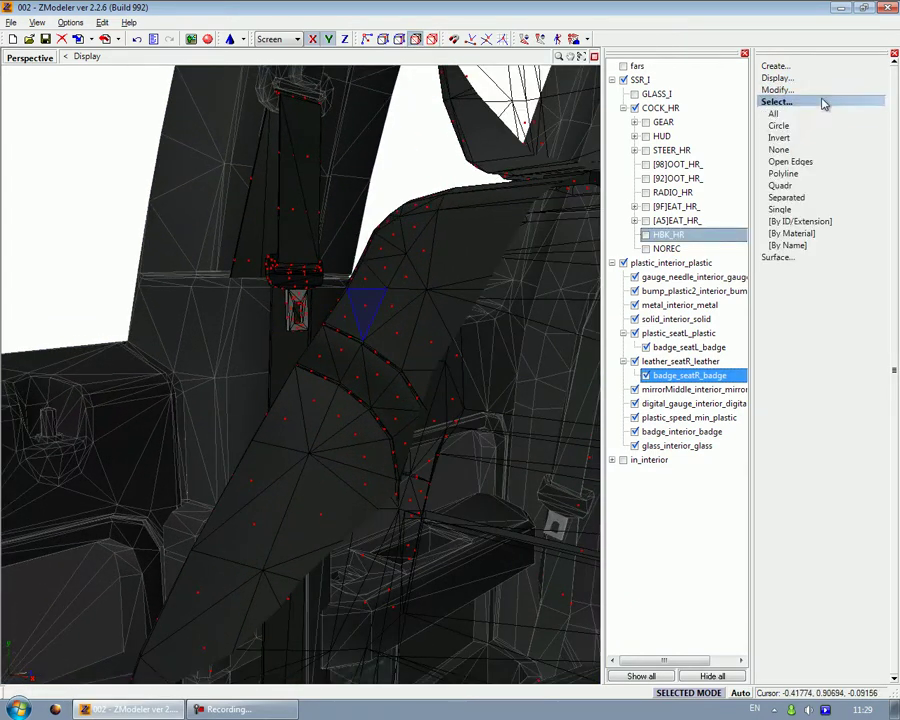
{"action": "left_click", "coordinate": [790, 198]}
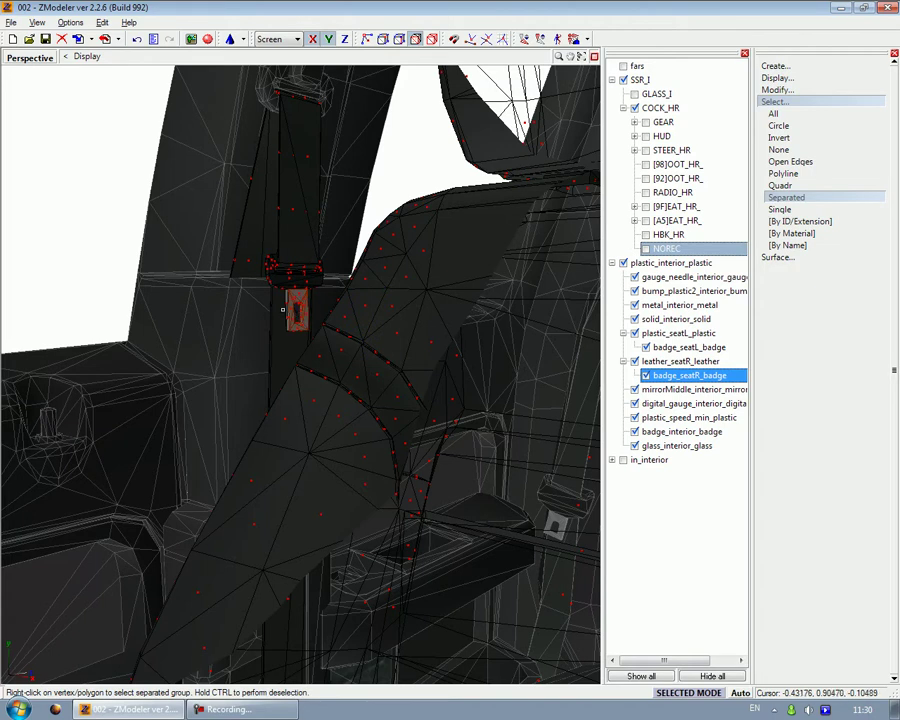
{"action": "left_click", "coordinate": [207, 40]}
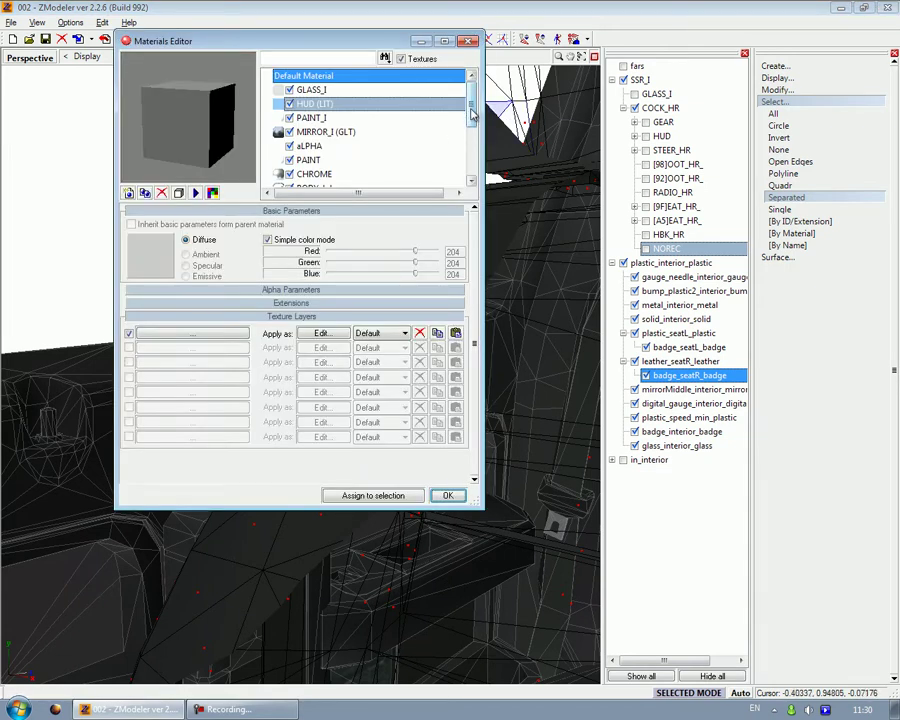
{"action": "left_click_drag", "start_coordinate": [471, 108], "coordinate": [470, 172]}
{"action": "left_click", "coordinate": [346, 174]}
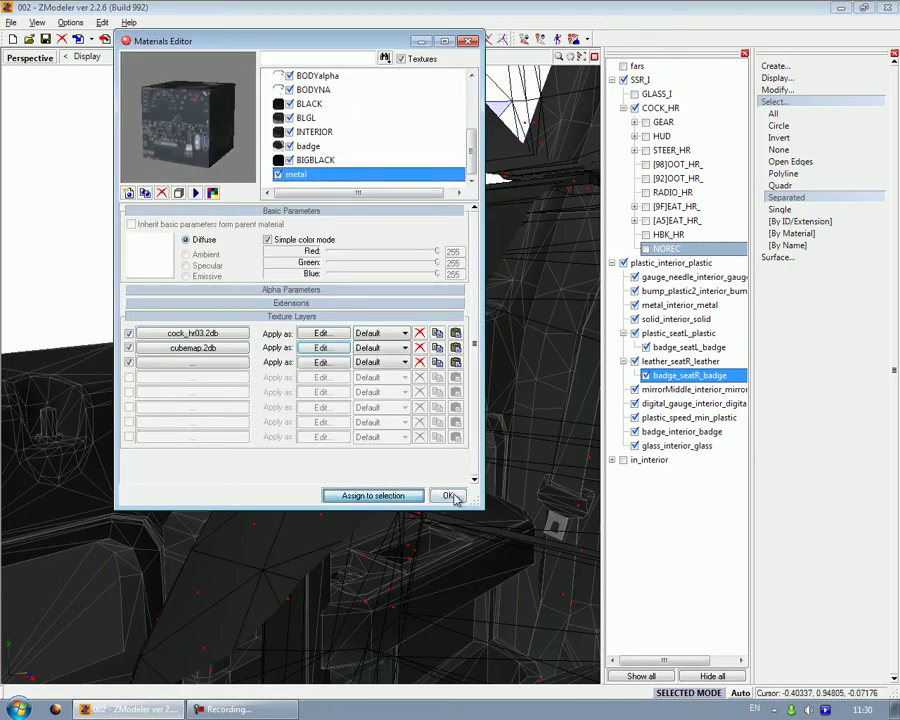
{"action": "left_click", "coordinate": [450, 496]}
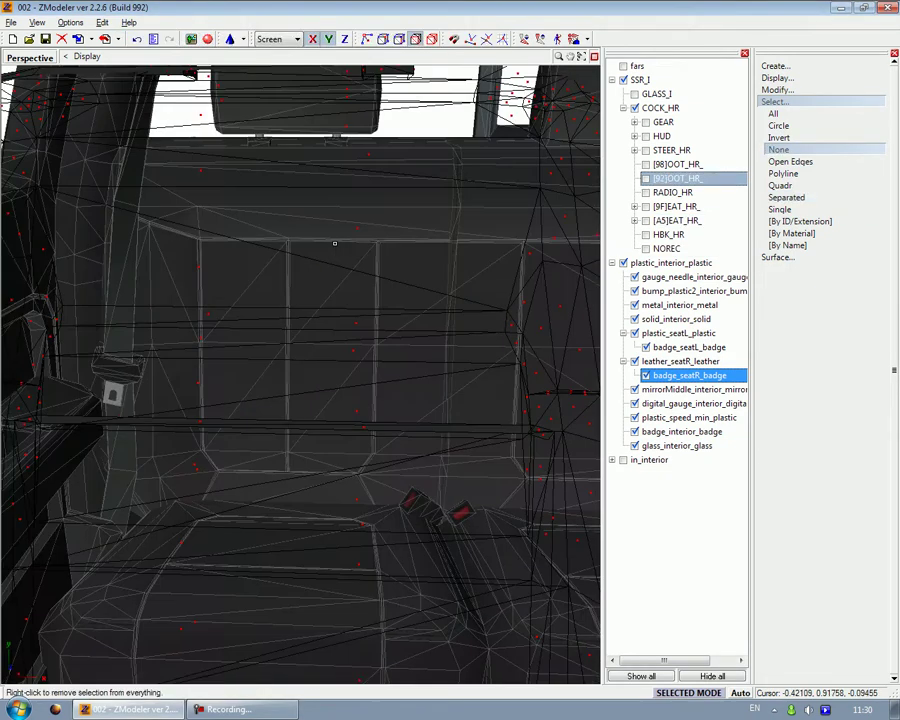
Select the belt buckle polygons of plastic_seatL_plastic as a separated group and assign them the metal material
{"action": "middle_click_drag", "start_coordinate": [335, 243], "coordinate": [229, 245]}
{"action": "scroll", "coordinate": [229, 245], "scroll_direction": "down", "scroll_amount": 4}
{"action": "middle_click_drag", "start_coordinate": [415, 265], "coordinate": [268, 109]}
{"action": "left_click", "coordinate": [432, 40]}
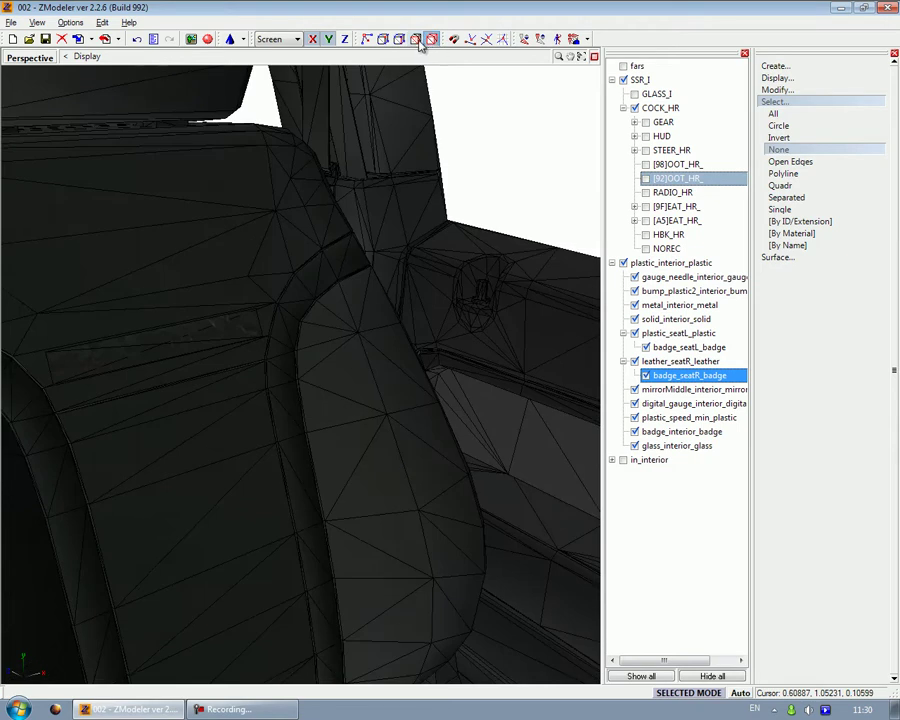
{"action": "left_click", "coordinate": [204, 103]}
{"action": "middle_click_drag", "start_coordinate": [277, 160], "coordinate": [562, 204]}
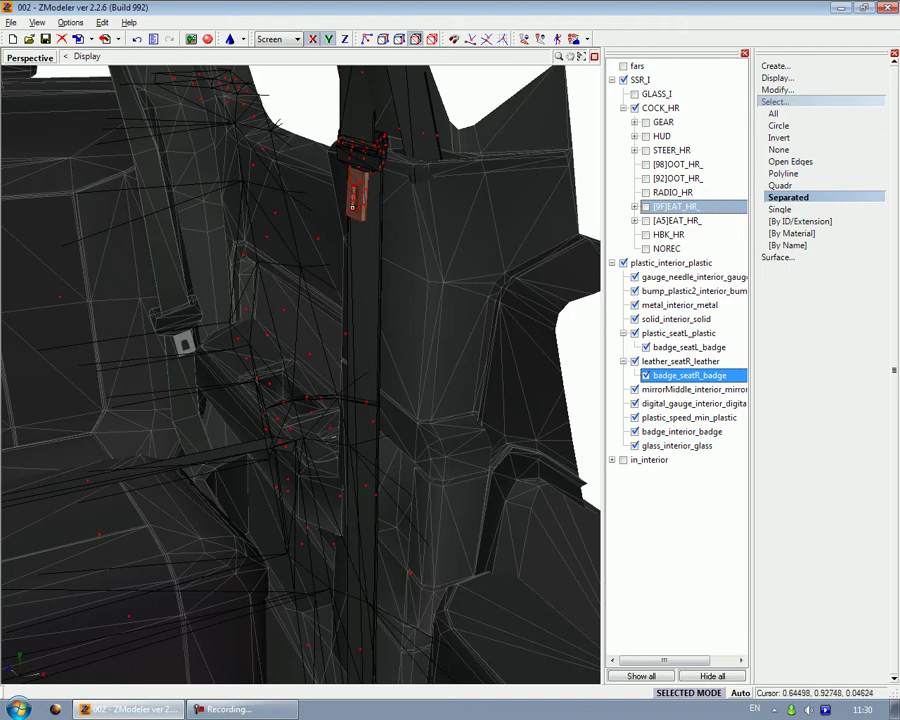
{"action": "left_click", "coordinate": [207, 42]}
{"action": "scroll", "coordinate": [456, 168], "scroll_direction": "down", "scroll_amount": 4}
{"action": "left_click", "coordinate": [300, 174]}
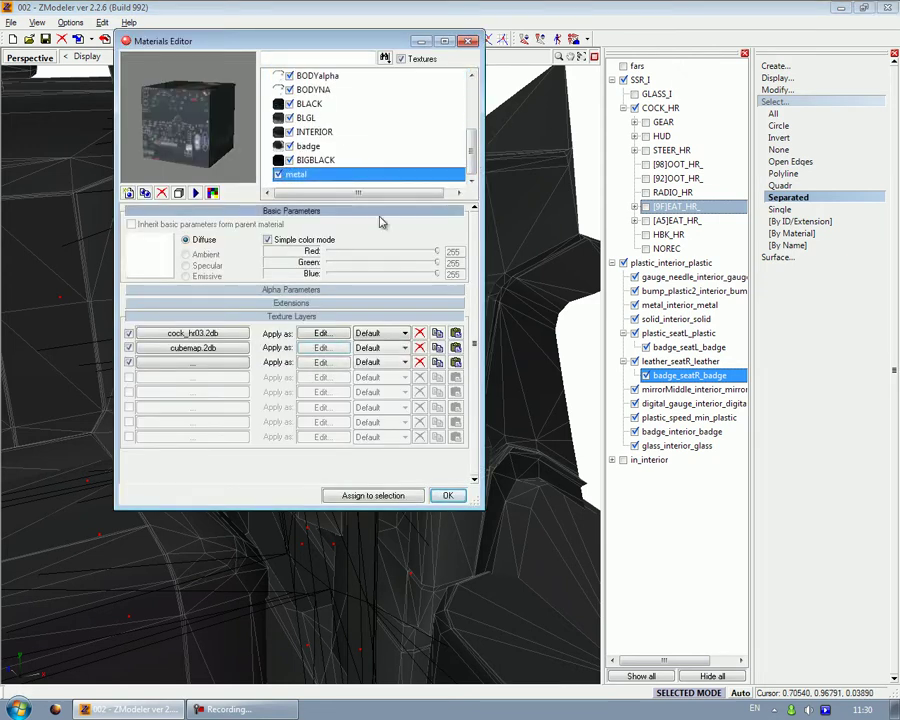
{"action": "left_click", "coordinate": [400, 497]}
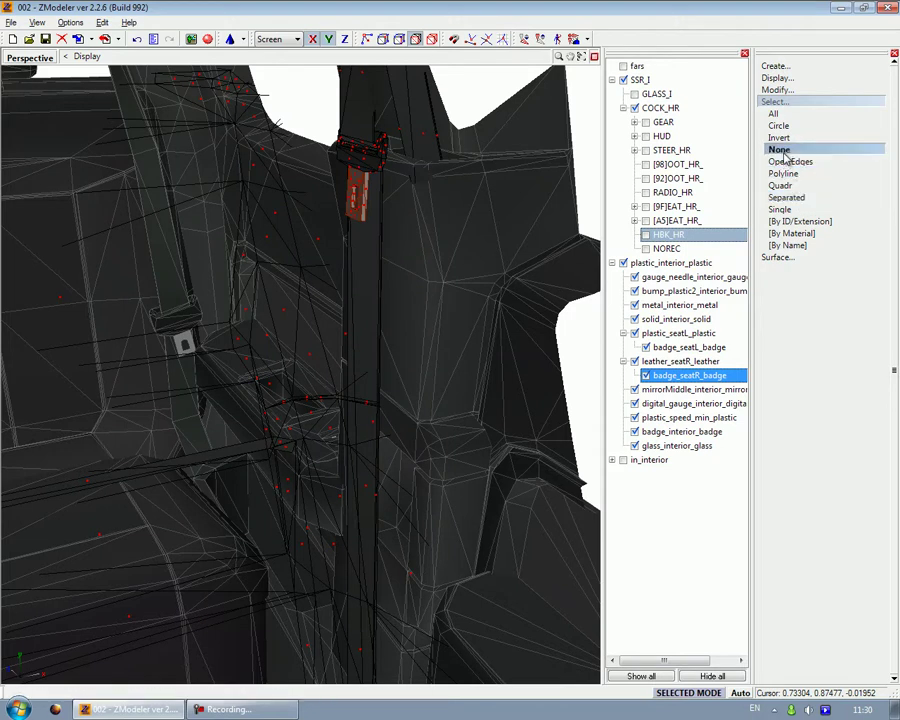
{"action": "left_click", "coordinate": [795, 199]}
Examine the rear belts, headrests, dashboard and doors for metal parts that still lack the metal material
{"action": "left_click_drag", "start_coordinate": [550, 300], "coordinate": [251, 108]}
{"action": "left_click", "coordinate": [417, 43]}
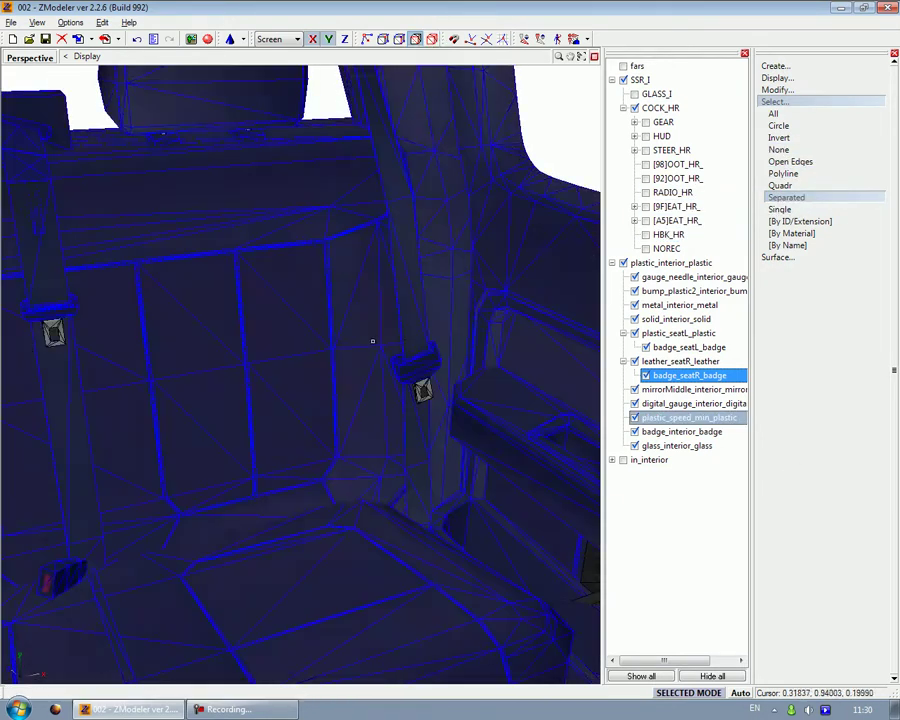
{"action": "left_click", "coordinate": [405, 342]}
{"action": "left_click", "coordinate": [434, 44]}
{"action": "left_click", "coordinate": [828, 103]}
{"action": "left_click_drag", "start_coordinate": [235, 223], "coordinate": [600, 318]}
{"action": "middle_click_drag", "start_coordinate": [600, 318], "coordinate": [263, 424]}
{"action": "left_click", "coordinate": [278, 430]}
{"action": "scroll", "coordinate": [279, 430], "scroll_direction": "down", "scroll_amount": 10}
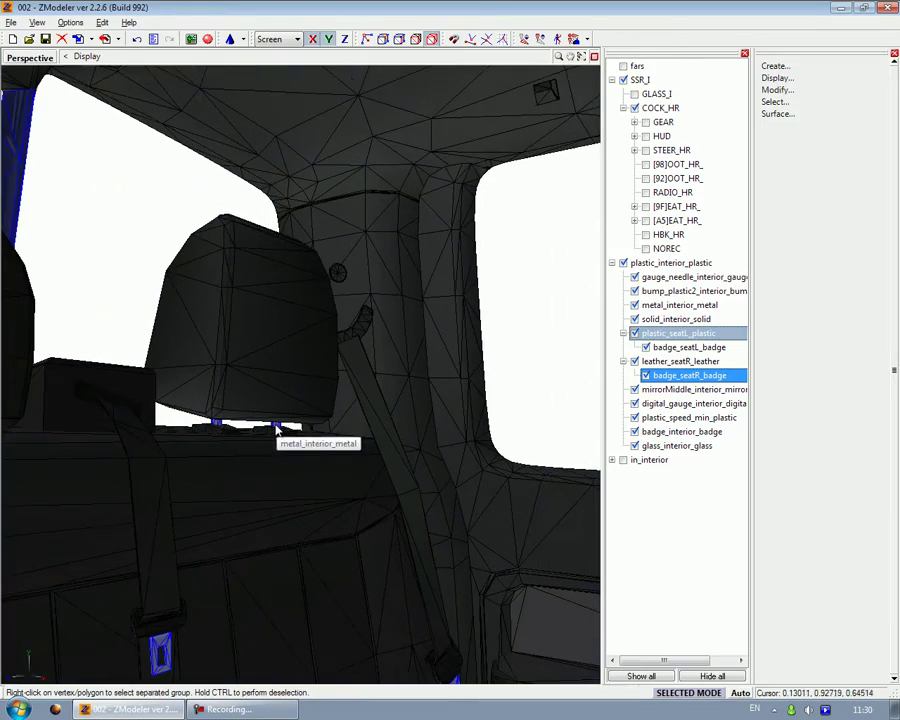
{"action": "scroll", "coordinate": [280, 430], "scroll_direction": "down", "scroll_amount": 6}
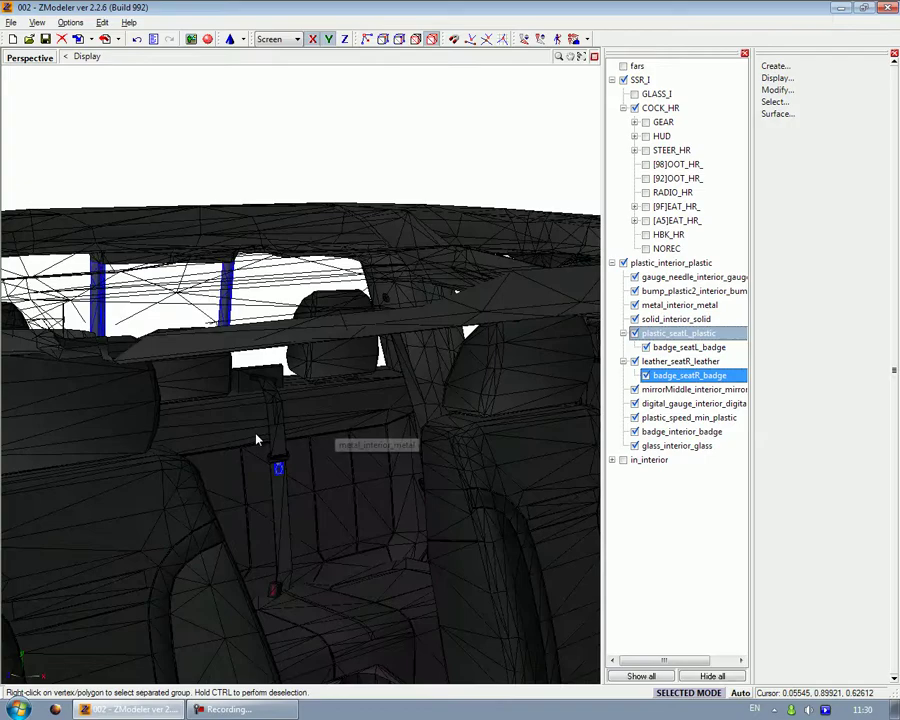
{"action": "middle_click_drag", "start_coordinate": [256, 440], "coordinate": [150, 205]}
{"action": "middle_click_drag", "start_coordinate": [475, 307], "coordinate": [370, 247]}
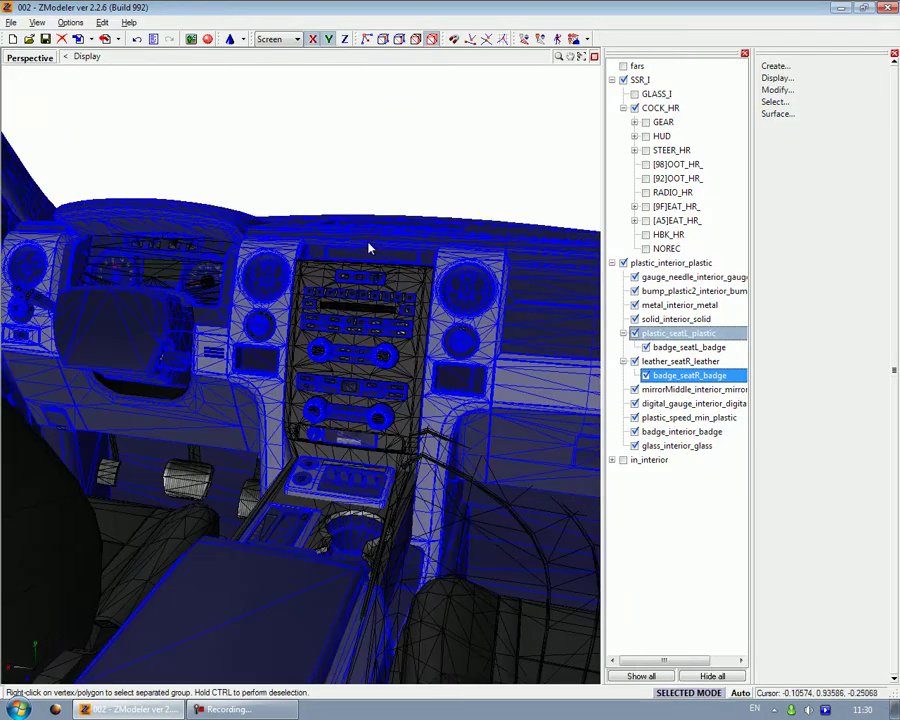
{"action": "middle_click_drag", "start_coordinate": [300, 462], "coordinate": [388, 451]}
{"action": "scroll", "coordinate": [388, 450], "scroll_direction": "down", "scroll_amount": 3}
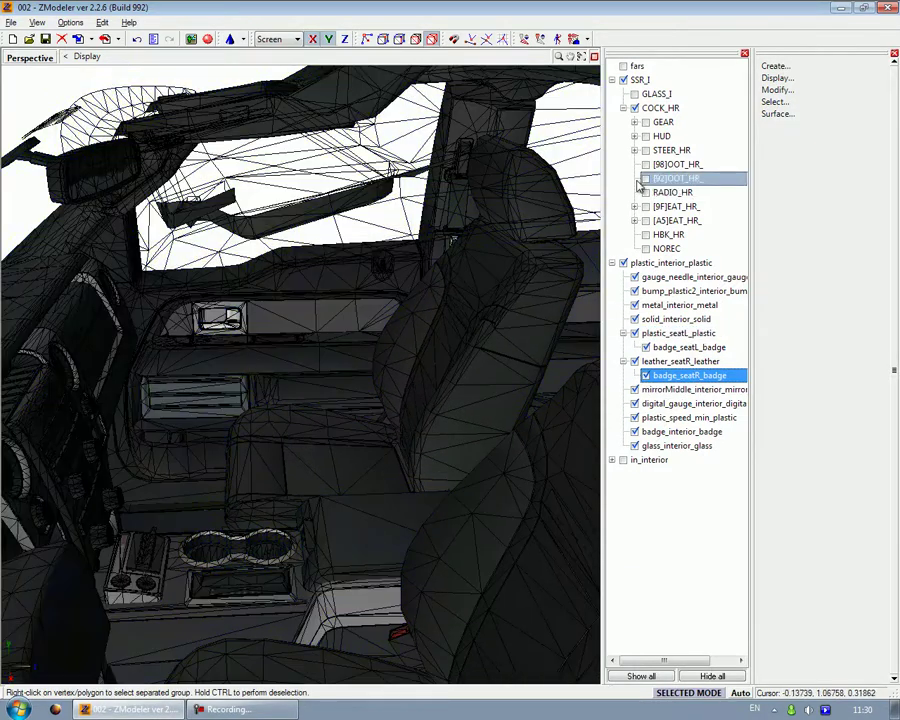
Show the original seat [9F]EAT_HR_ under COCK_HR together with the imported interior
{"action": "left_click", "coordinate": [646, 205]}
{"action": "middle_click_drag", "start_coordinate": [371, 390], "coordinate": [333, 297]}
{"action": "scroll", "coordinate": [316, 341], "scroll_direction": "down", "scroll_amount": 3}
{"action": "middle_click_drag", "start_coordinate": [382, 175], "coordinate": [308, 199]}
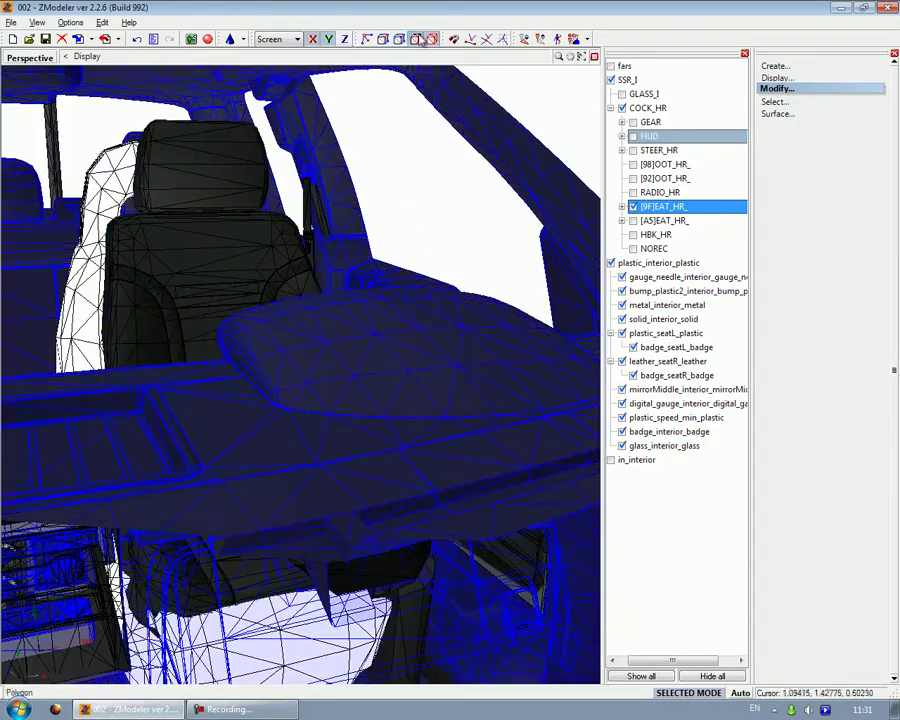
Enter polygon editing on plastic_seatL_plastic, clear its polygon selection and set up Quadr selection in the four-view layout
{"action": "left_click", "coordinate": [416, 38]}
{"action": "left_click", "coordinate": [155, 129]}
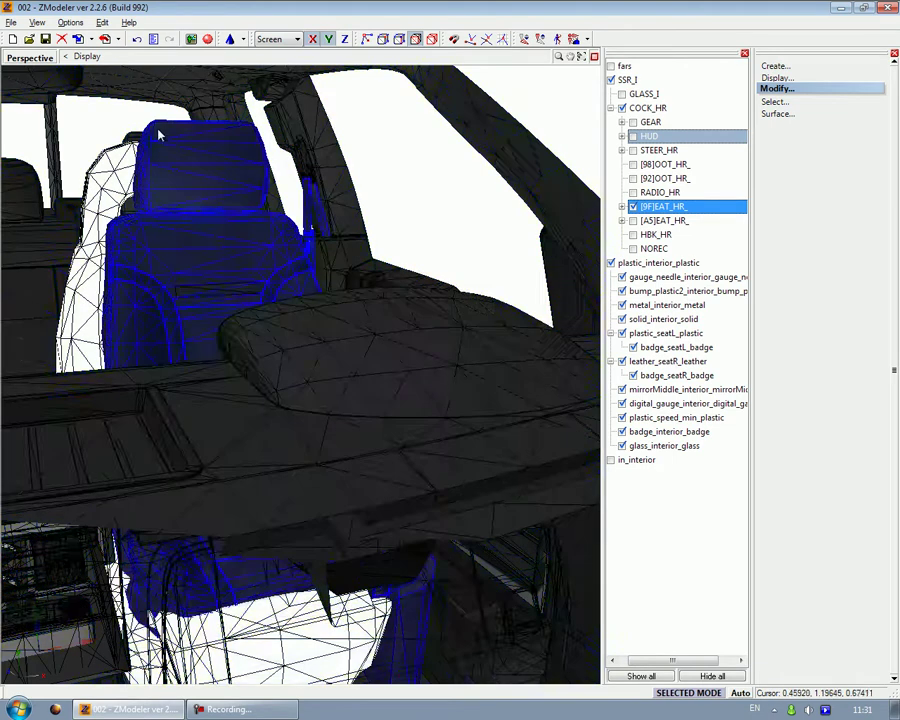
{"action": "left_click", "coordinate": [155, 129]}
{"action": "middle_click_drag", "start_coordinate": [215, 181], "coordinate": [235, 197]}
{"action": "left_click", "coordinate": [781, 103]}
{"action": "left_click", "coordinate": [785, 149]}
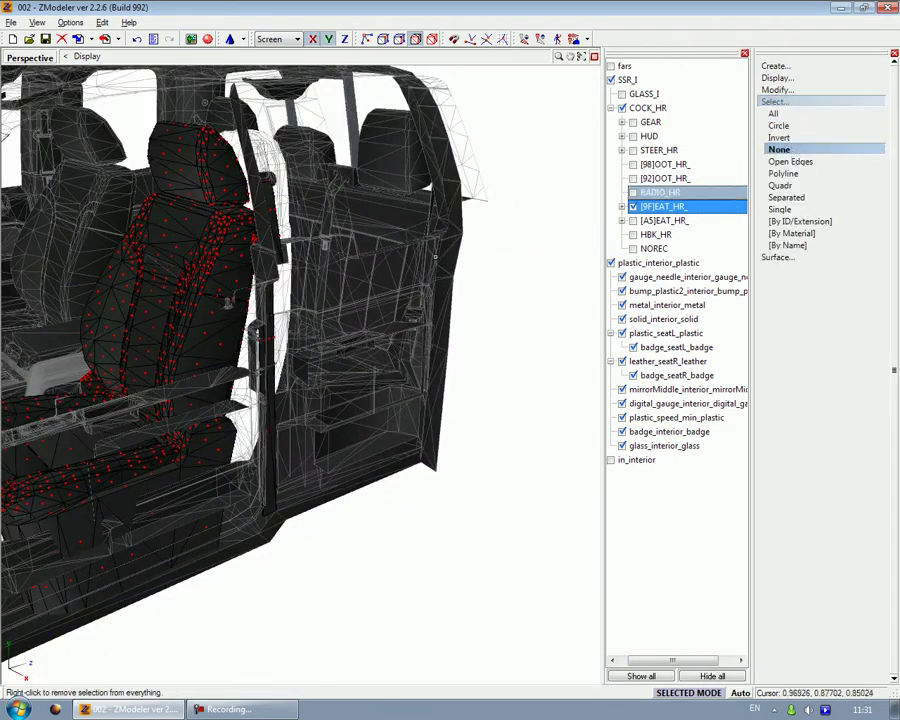
{"action": "left_click", "coordinate": [786, 197]}
{"action": "left_click", "coordinate": [780, 185]}
{"action": "left_click", "coordinate": [782, 173]}
{"action": "left_click", "coordinate": [594, 58]}
Select the seat belt polygons of plastic_seatL_plastic in the Back view, from the upper strap down to its lower end
{"action": "scroll", "coordinate": [540, 125], "scroll_direction": "down", "scroll_amount": 3}
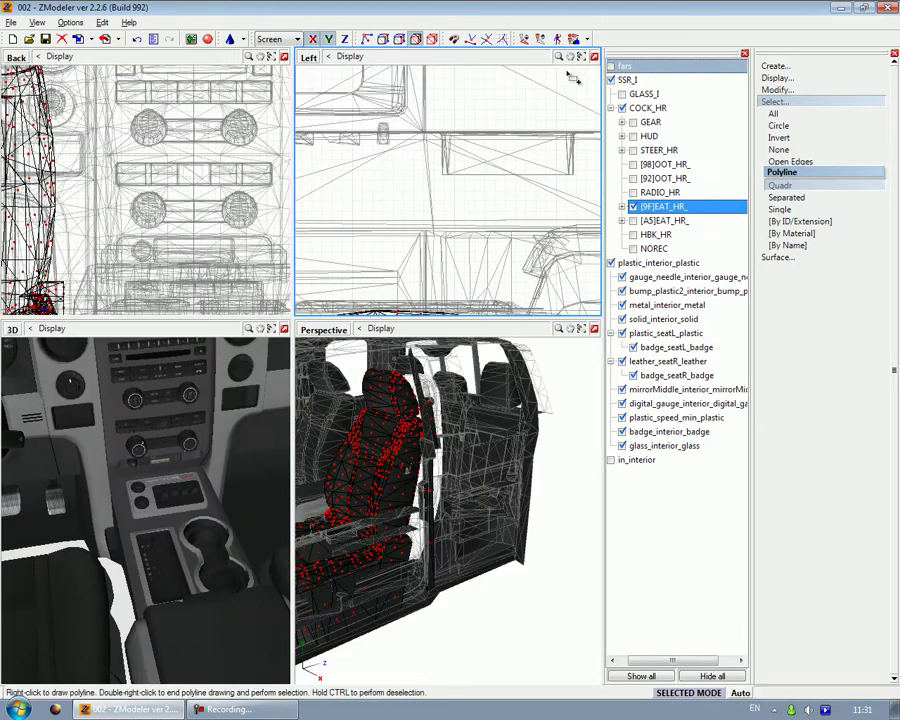
{"action": "left_click", "coordinate": [582, 57]}
{"action": "left_click", "coordinate": [271, 56]}
{"action": "middle_click_drag", "start_coordinate": [122, 198], "coordinate": [182, 199]}
{"action": "scroll", "coordinate": [182, 199], "scroll_direction": "up", "scroll_amount": 4}
{"action": "scroll", "coordinate": [104, 162], "scroll_direction": "up", "scroll_amount": 1}
{"action": "middle_click_drag", "start_coordinate": [95, 115], "coordinate": [106, 158]}
{"action": "scroll", "coordinate": [104, 162], "scroll_direction": "up", "scroll_amount": 1}
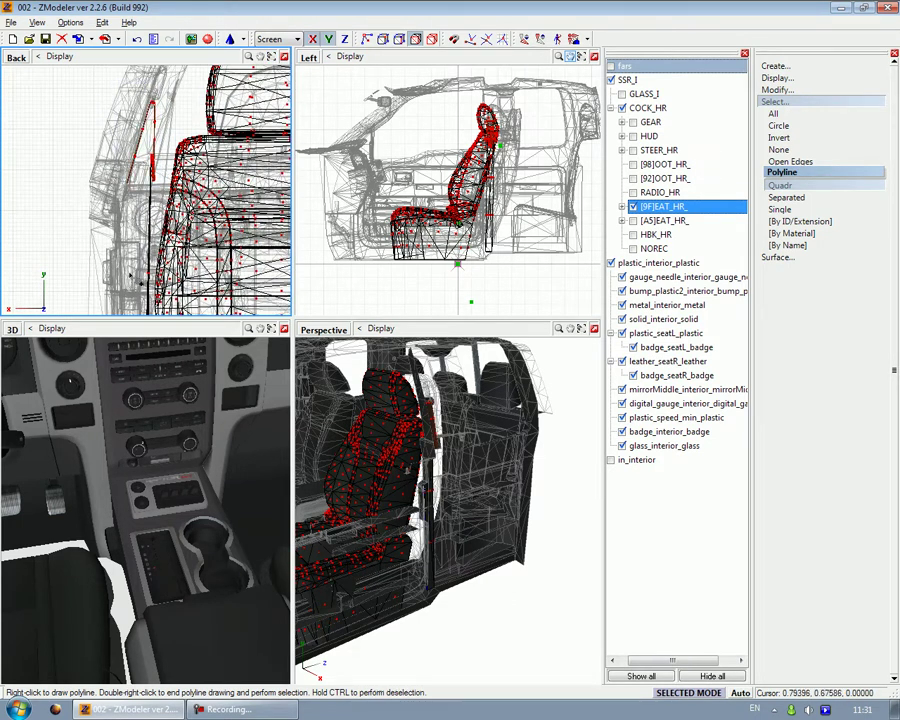
{"action": "scroll", "coordinate": [125, 203], "scroll_direction": "up", "scroll_amount": 2}
{"action": "scroll", "coordinate": [127, 148], "scroll_direction": "up", "scroll_amount": 5}
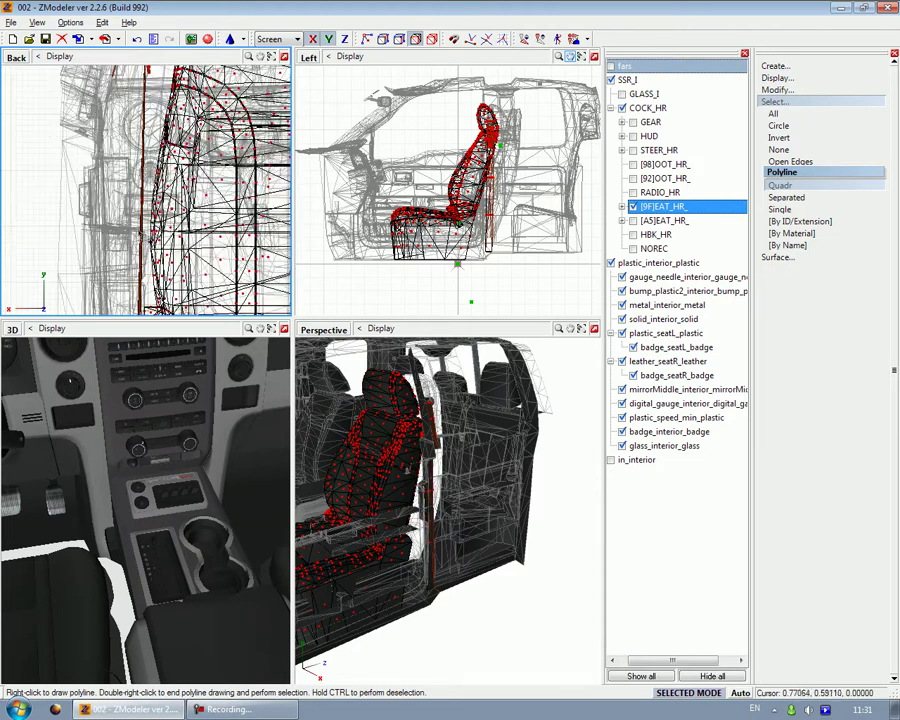
{"action": "scroll", "coordinate": [120, 222], "scroll_direction": "up", "scroll_amount": 2}
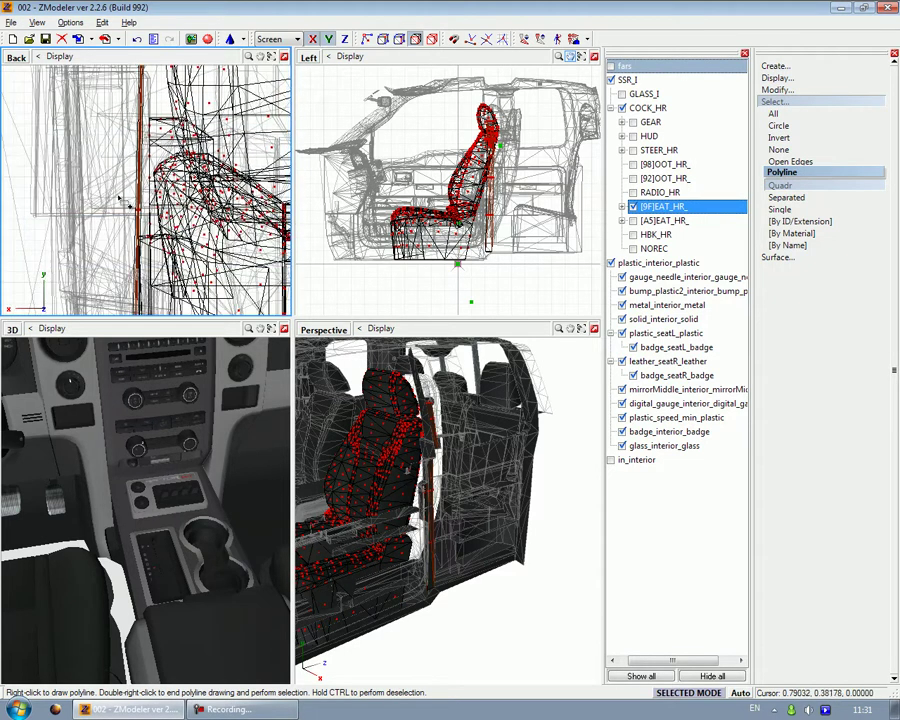
{"action": "scroll", "coordinate": [95, 135], "scroll_direction": "up", "scroll_amount": 5}
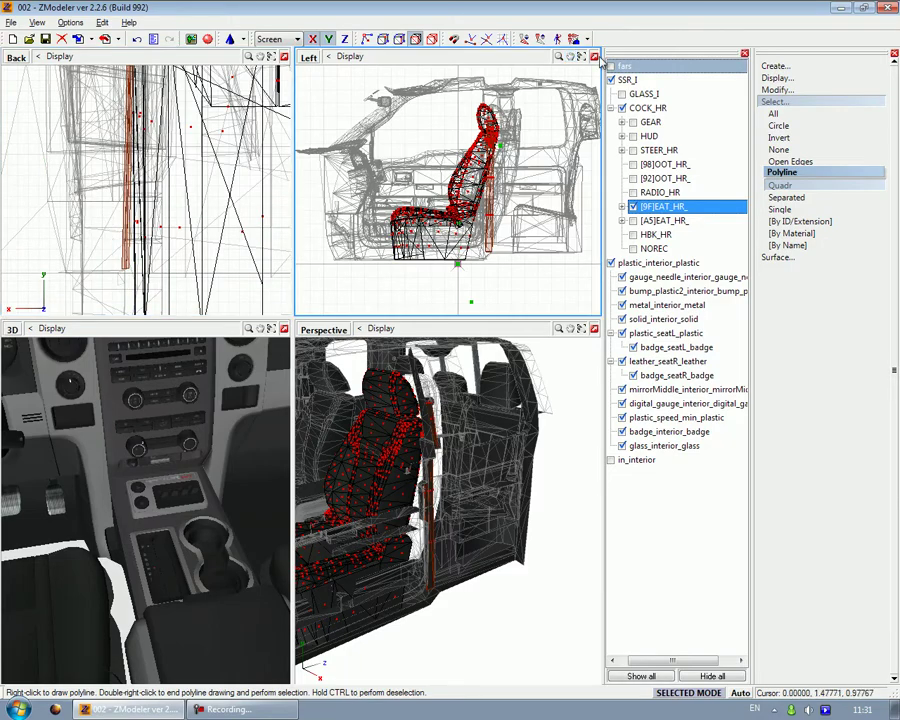
Complete the seat belt selection in the Left view, covering the strap and the buckle
{"action": "left_click", "coordinate": [596, 58]}
{"action": "scroll", "coordinate": [255, 432], "scroll_direction": "up", "scroll_amount": 6}
{"action": "scroll", "coordinate": [255, 436], "scroll_direction": "up", "scroll_amount": 6}
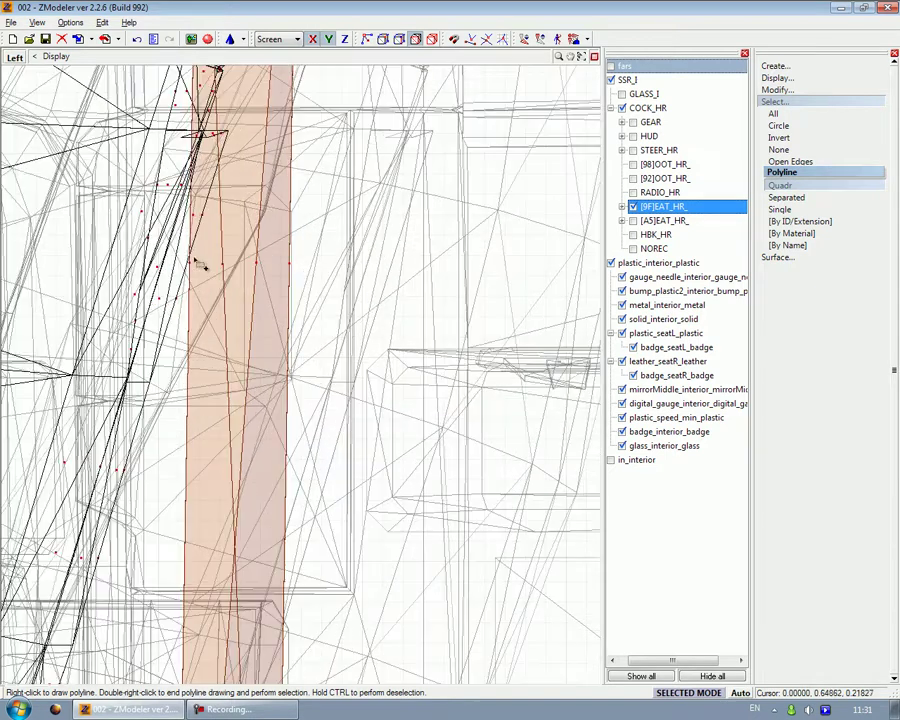
{"action": "right_click", "coordinate": [195, 260]}
{"action": "middle_click_drag", "start_coordinate": [305, 196], "coordinate": [338, 498]}
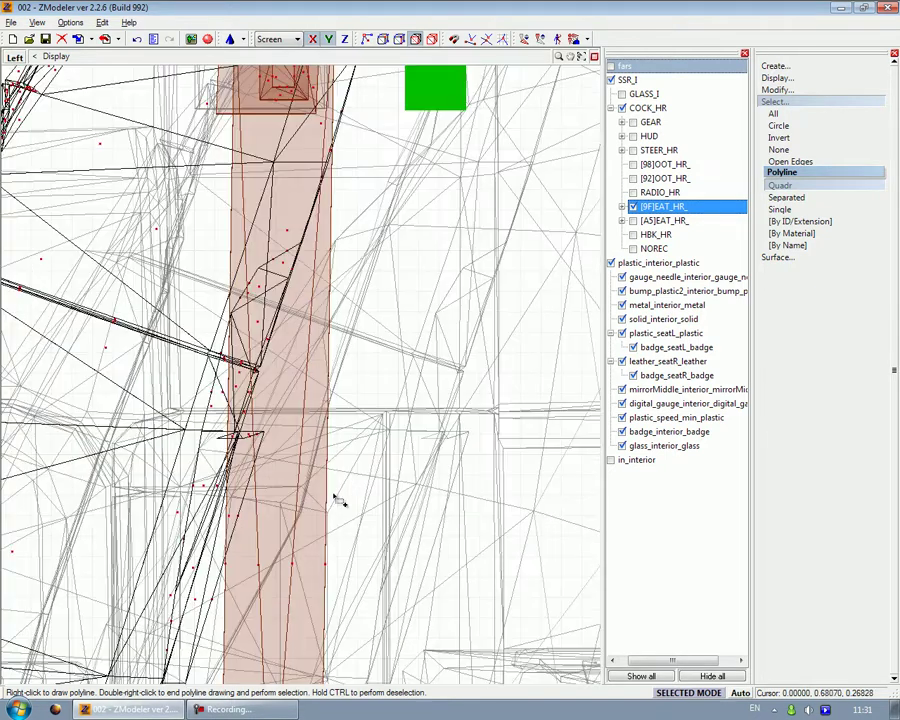
{"action": "middle_click_drag", "start_coordinate": [303, 170], "coordinate": [305, 323]}
{"action": "middle_click_drag", "start_coordinate": [293, 205], "coordinate": [288, 329]}
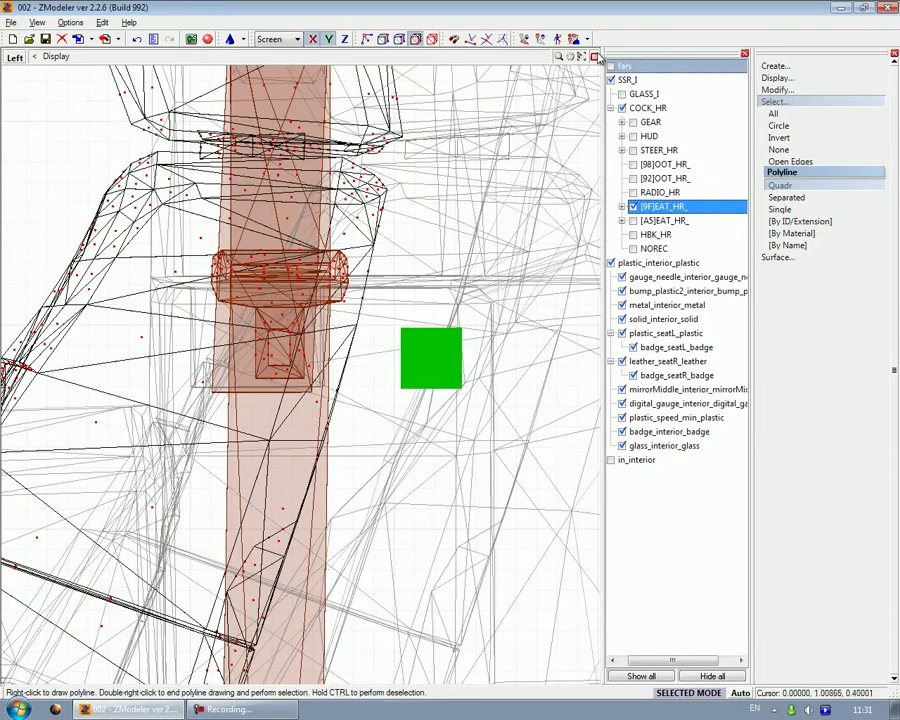
Detach the selected seat belt polygons from plastic_seatL_plastic into a separate object and clear the polygon selection
{"action": "left_click", "coordinate": [594, 56]}
{"action": "left_click", "coordinate": [595, 330]}
{"action": "middle_click_drag", "start_coordinate": [530, 345], "coordinate": [340, 230]}
{"action": "left_click", "coordinate": [777, 89]}
{"action": "left_click", "coordinate": [810, 257]}
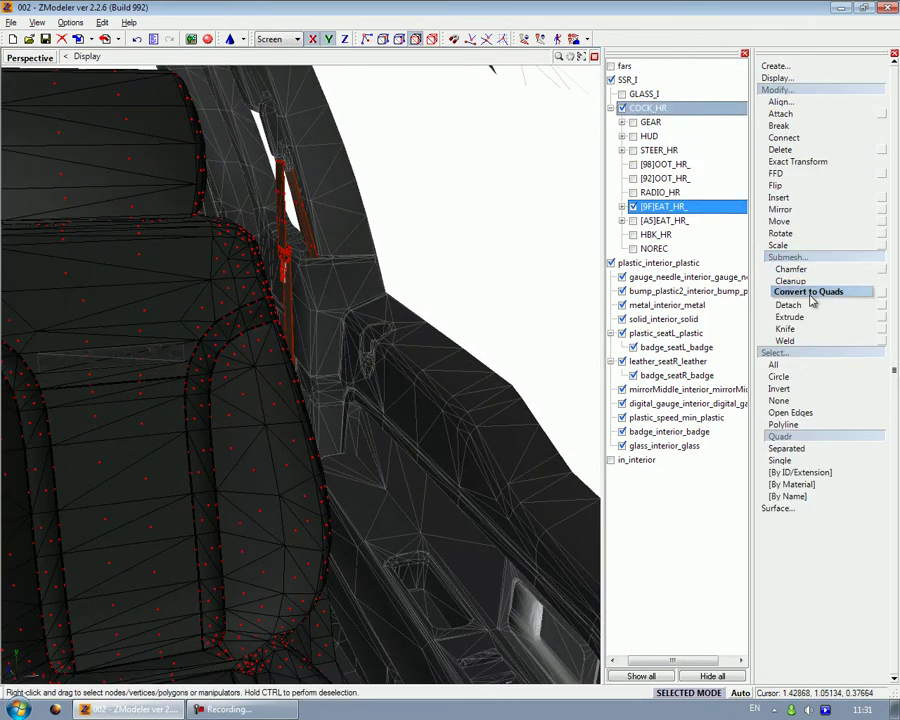
{"action": "left_click", "coordinate": [790, 305]}
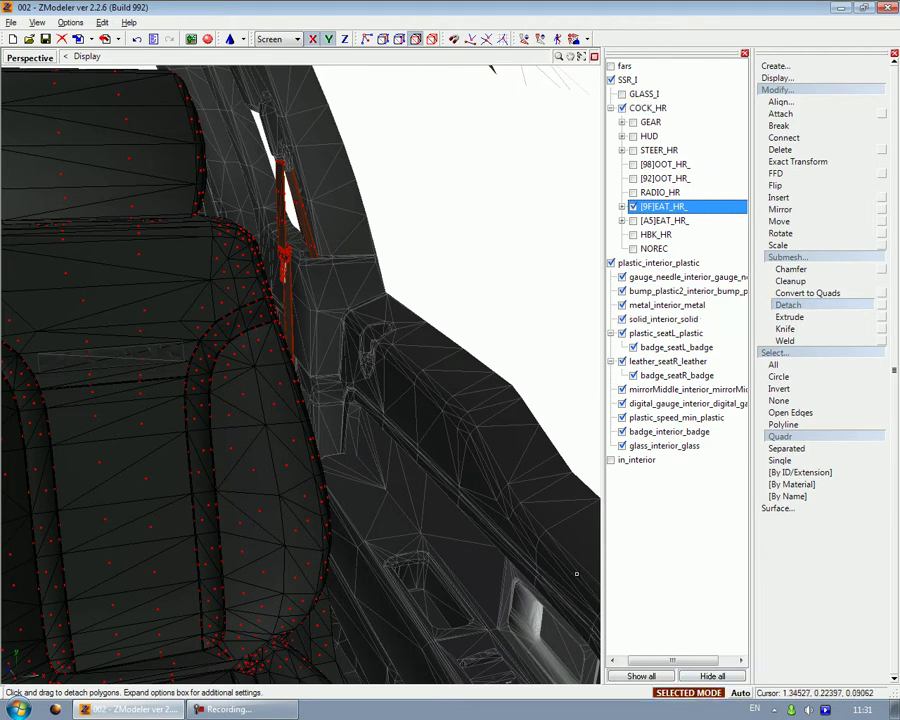
{"action": "left_click", "coordinate": [790, 90]}
{"action": "left_click", "coordinate": [780, 149]}
{"action": "right_click", "coordinate": [396, 171]}
Attach the detached seat belt object to plastic_interior_plastic
{"action": "left_click", "coordinate": [788, 102]}
{"action": "left_click", "coordinate": [787, 90]}
{"action": "left_click", "coordinate": [781, 114]}
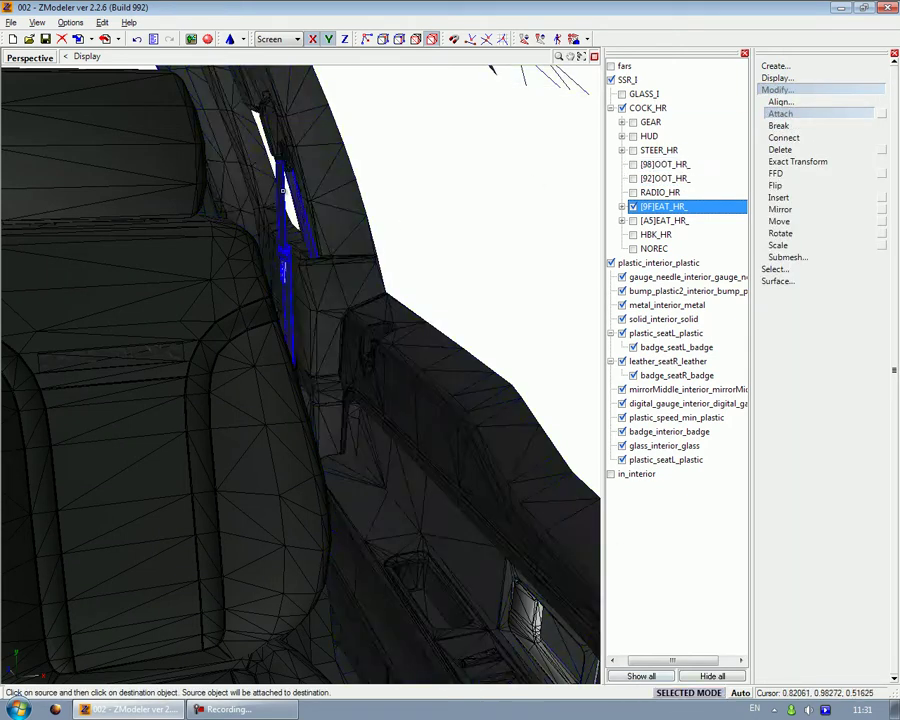
{"action": "left_click", "coordinate": [318, 206]}
{"action": "left_click", "coordinate": [804, 90]}
{"action": "scroll", "coordinate": [386, 251], "scroll_direction": "down", "scroll_amount": 5}
{"action": "middle_click_drag", "start_coordinate": [298, 306], "coordinate": [364, 253]}
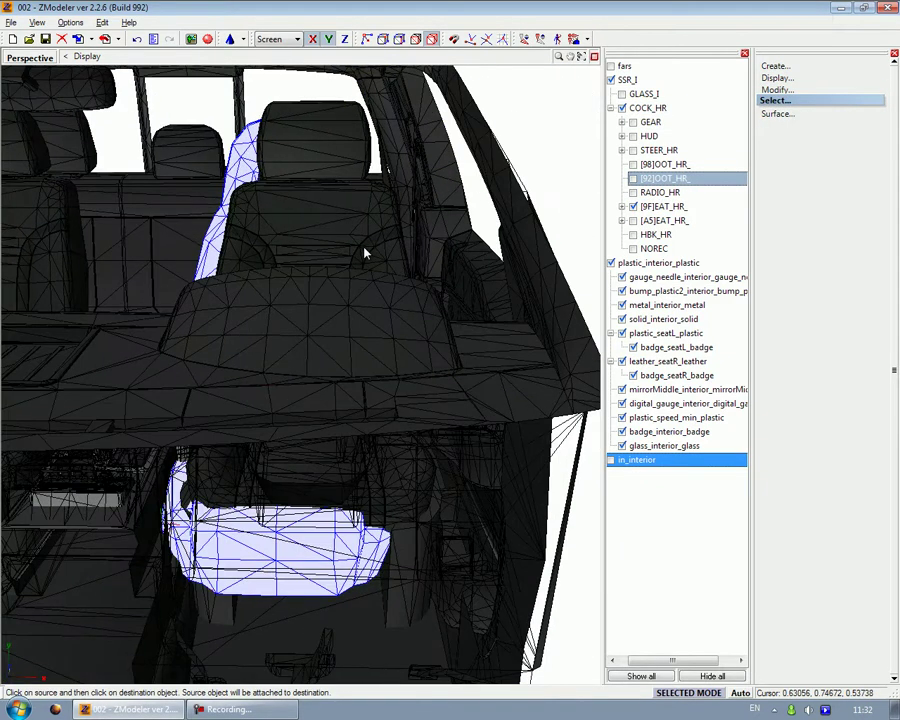
Show [98]OOT_HR_ and [92]OOT_HR_ and nest both under [9F]EAT_HR_ in the hierarchy
{"action": "left_click", "coordinate": [776, 90]}
{"action": "left_click", "coordinate": [779, 221]}
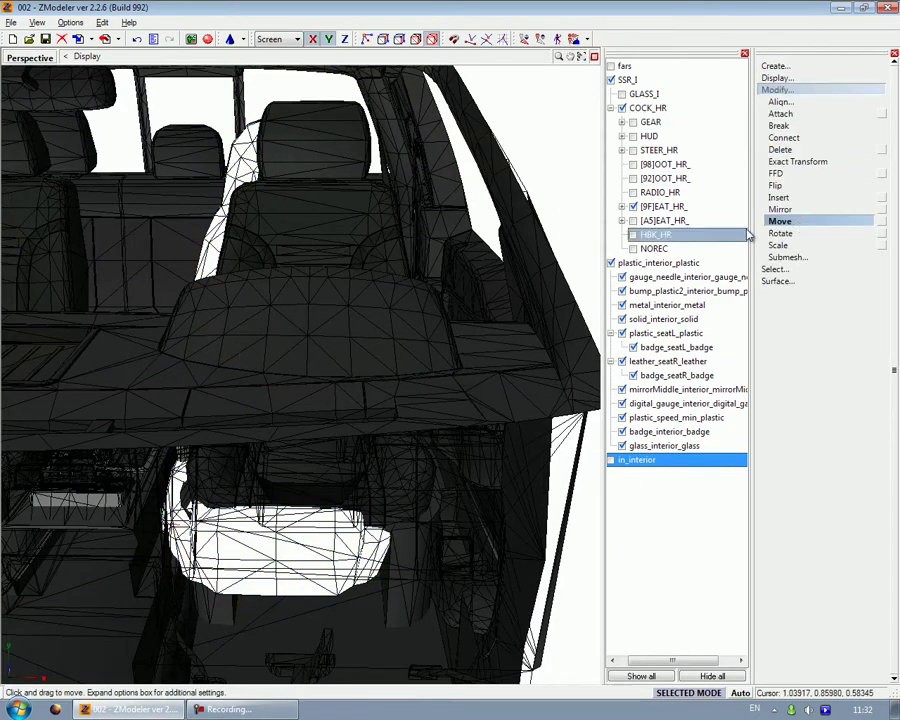
{"action": "scroll", "coordinate": [388, 242], "scroll_direction": "down", "scroll_amount": 2}
{"action": "left_click", "coordinate": [633, 179]}
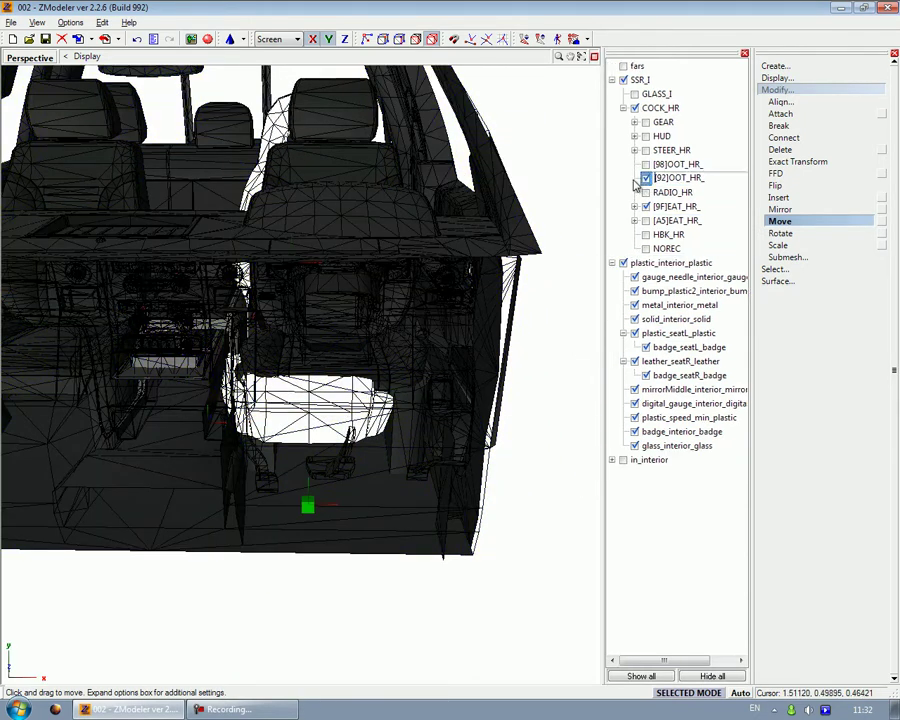
{"action": "left_click", "coordinate": [646, 165]}
{"action": "mouse_move", "coordinate": [666, 170]}
{"action": "left_mouse_down"}
{"action": "mouse_move", "coordinate": [675, 207]}
{"action": "mouse_move", "coordinate": [677, 182]}
{"action": "mouse_move", "coordinate": [676, 190]}
{"action": "left_mouse_up"}
Move [9F]EAT_HR_ with its nested nodes sideways in the Back view to line up with the left front seat
{"action": "left_click", "coordinate": [593, 57]}
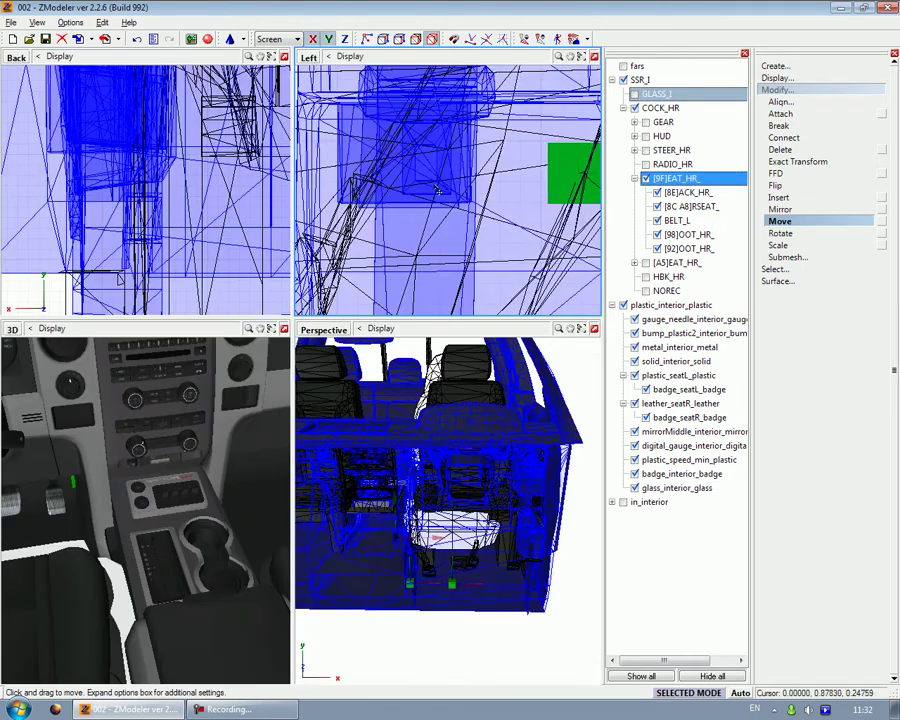
{"action": "left_click", "coordinate": [405, 38]}
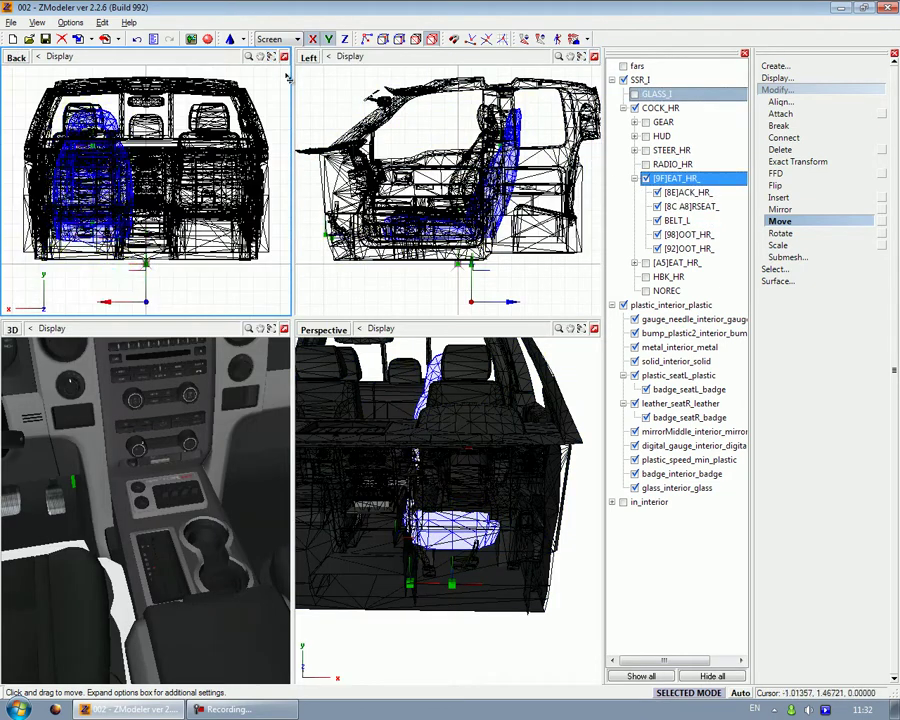
{"action": "scroll", "coordinate": [198, 134], "scroll_direction": "up", "scroll_amount": 3}
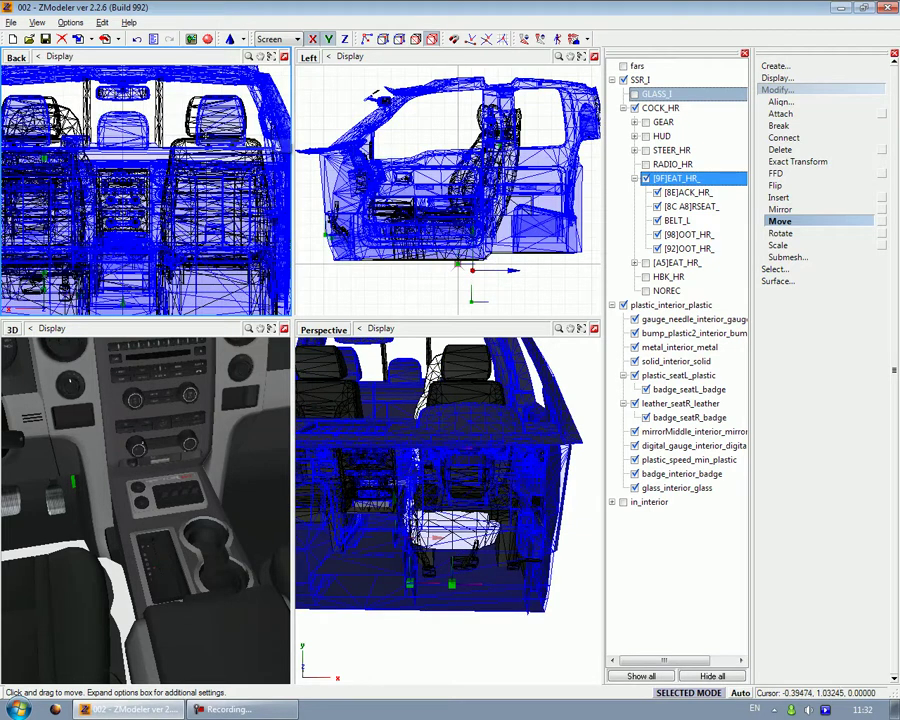
{"action": "left_click", "coordinate": [200, 138]}
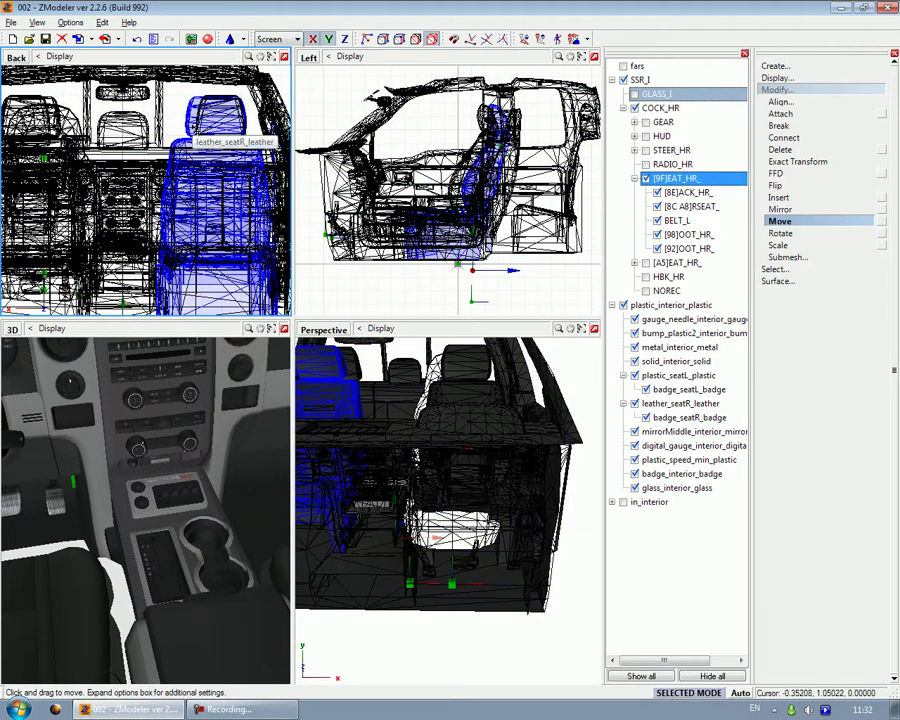
{"action": "key", "text": "ctrl+a"}
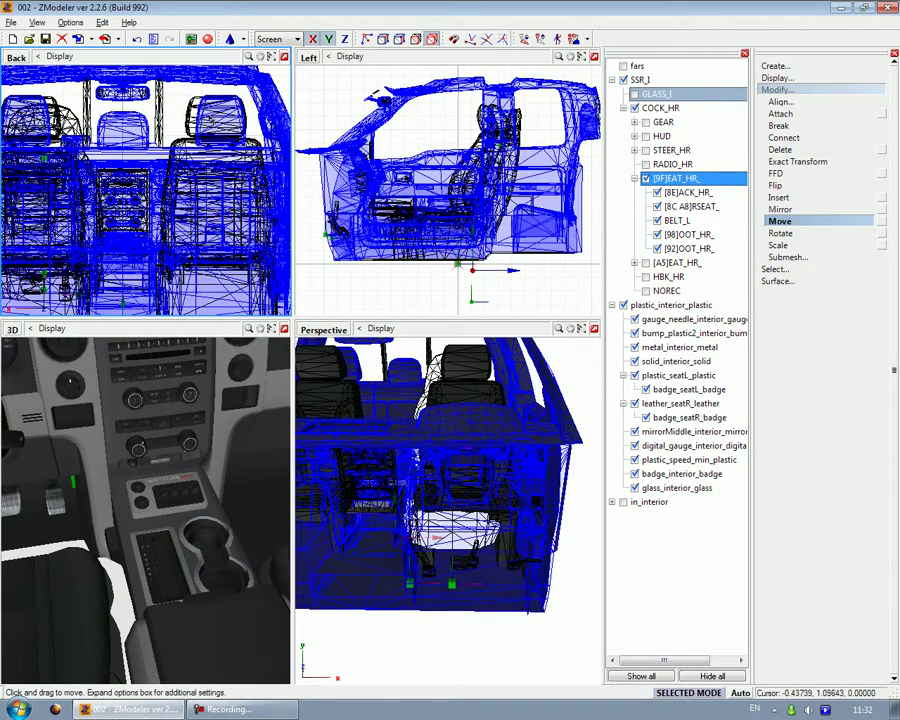
{"action": "middle_click_drag", "start_coordinate": [72, 154], "coordinate": [174, 140]}
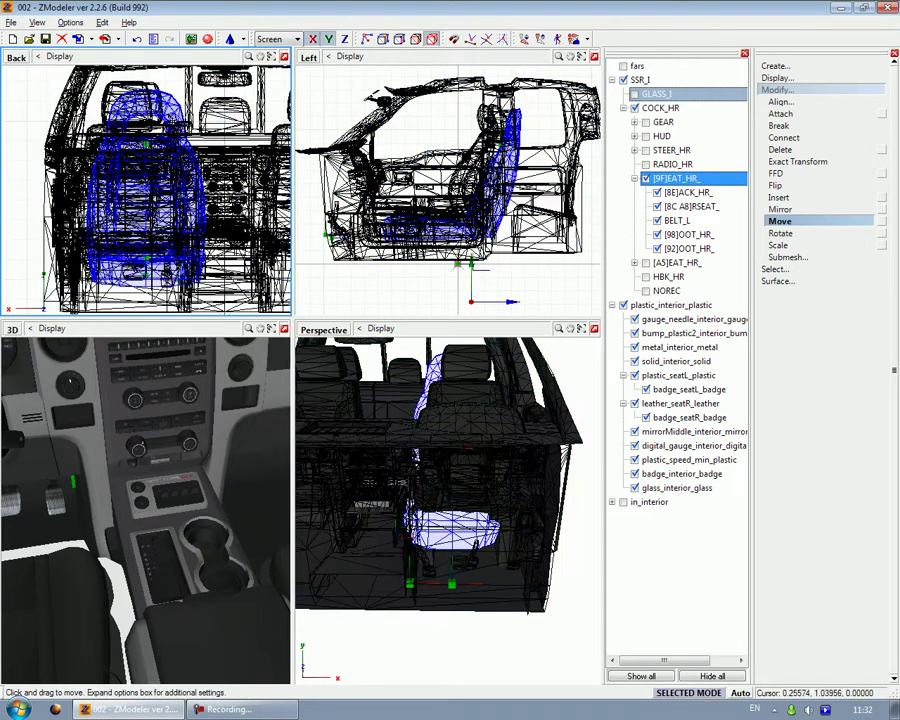
{"action": "left_click_drag", "start_coordinate": [166, 108], "coordinate": [150, 108]}
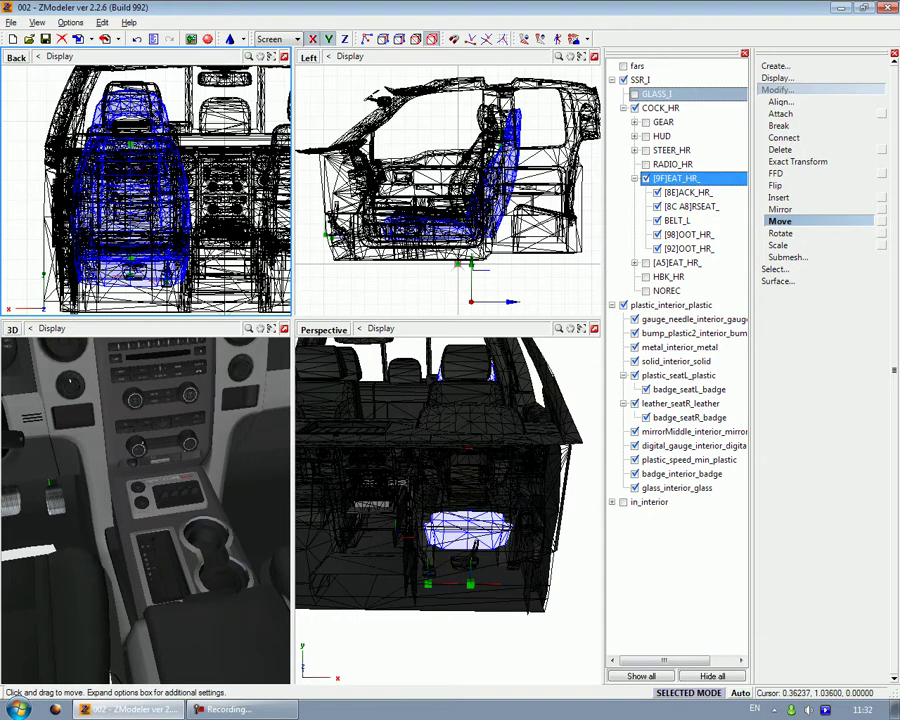
{"action": "left_click_drag", "start_coordinate": [116, 175], "coordinate": [119, 175]}
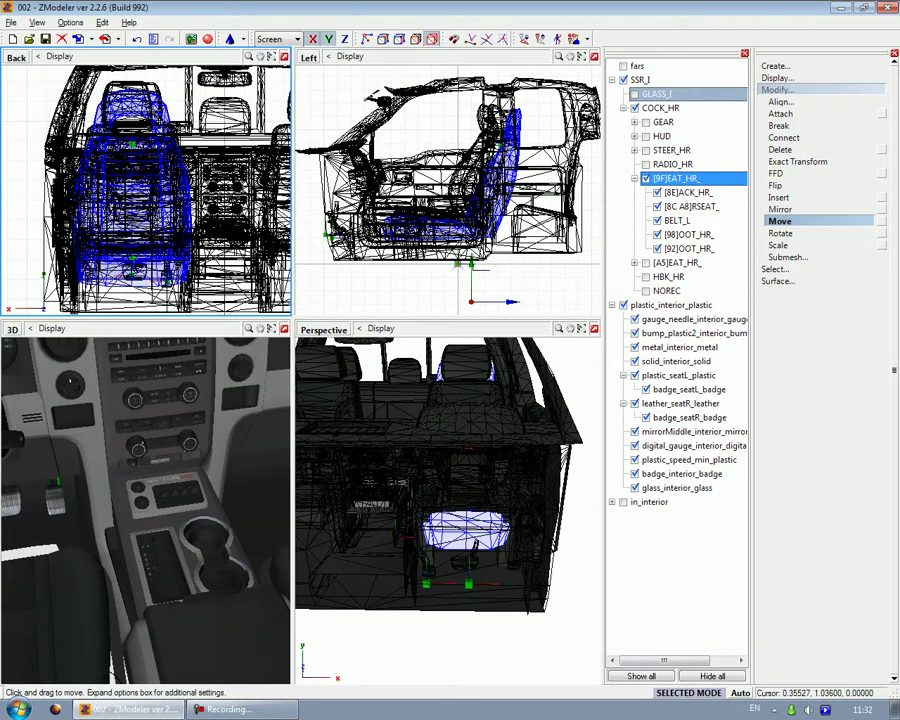
Take [98]OOT_HR_ and [92]OOT_HR_ out of [9F]EAT_HR_ and place them directly under COCK_HR
{"action": "left_click_drag", "start_coordinate": [677, 236], "coordinate": [674, 191]}
{"action": "right_click", "coordinate": [684, 248]}
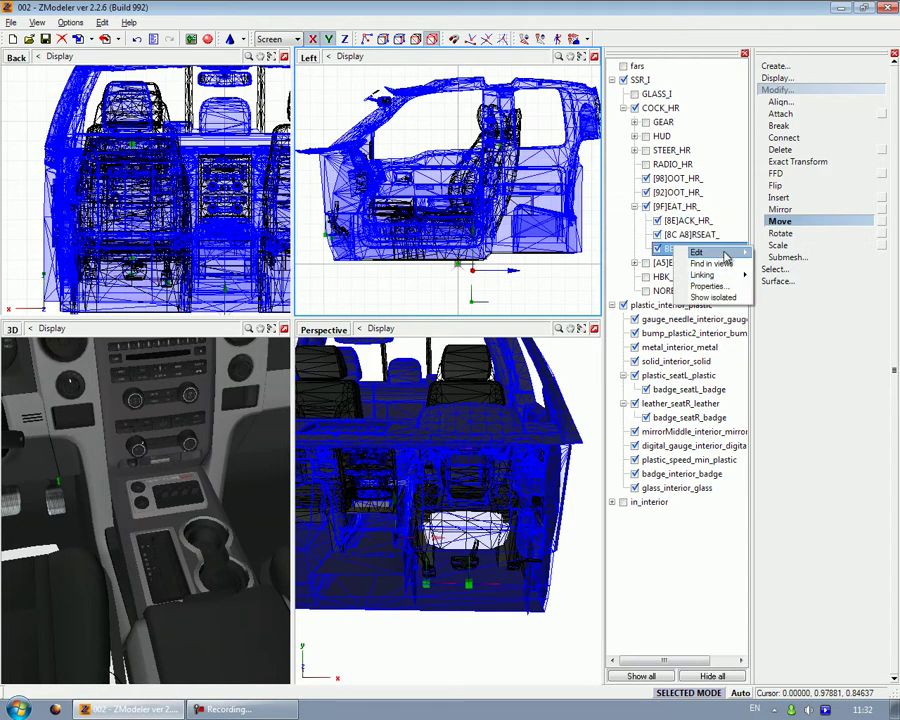
{"action": "left_click", "coordinate": [433, 38]}
{"action": "left_click", "coordinate": [433, 39]}
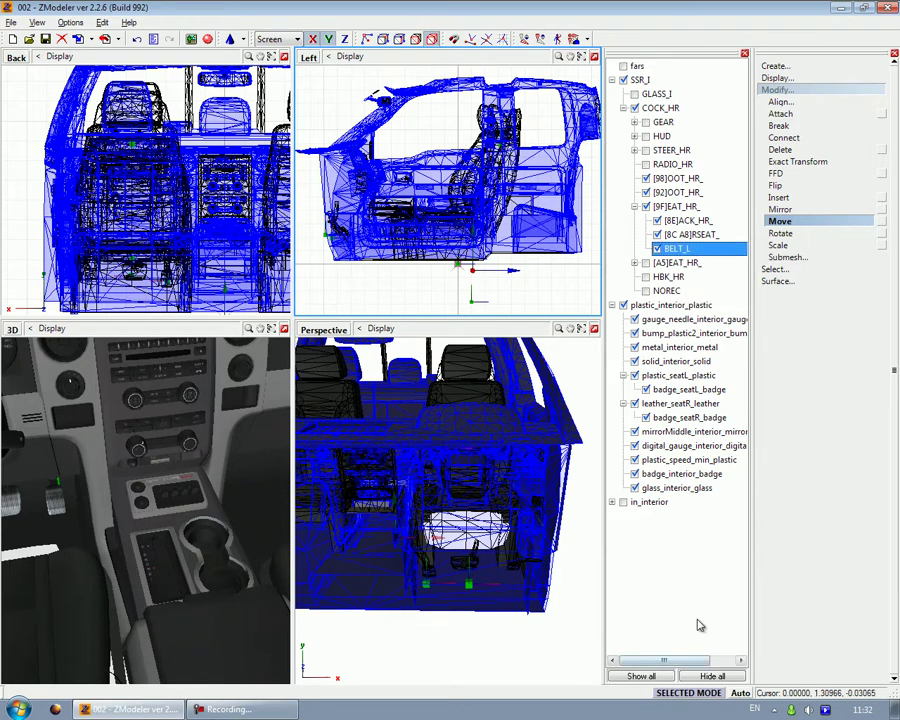
{"action": "right_click", "coordinate": [670, 251]}
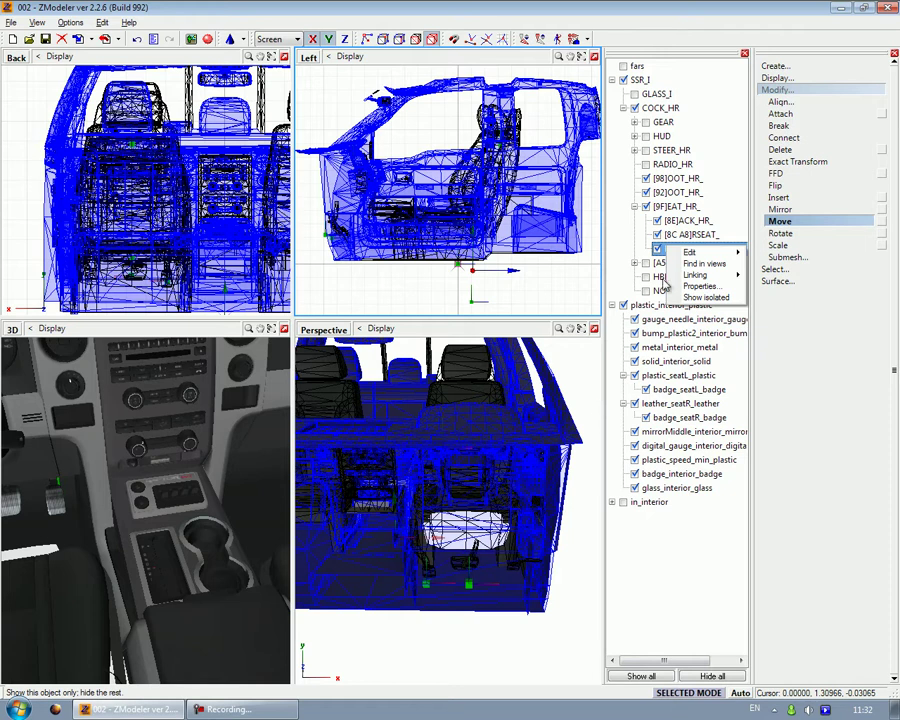
{"action": "left_click", "coordinate": [657, 250]}
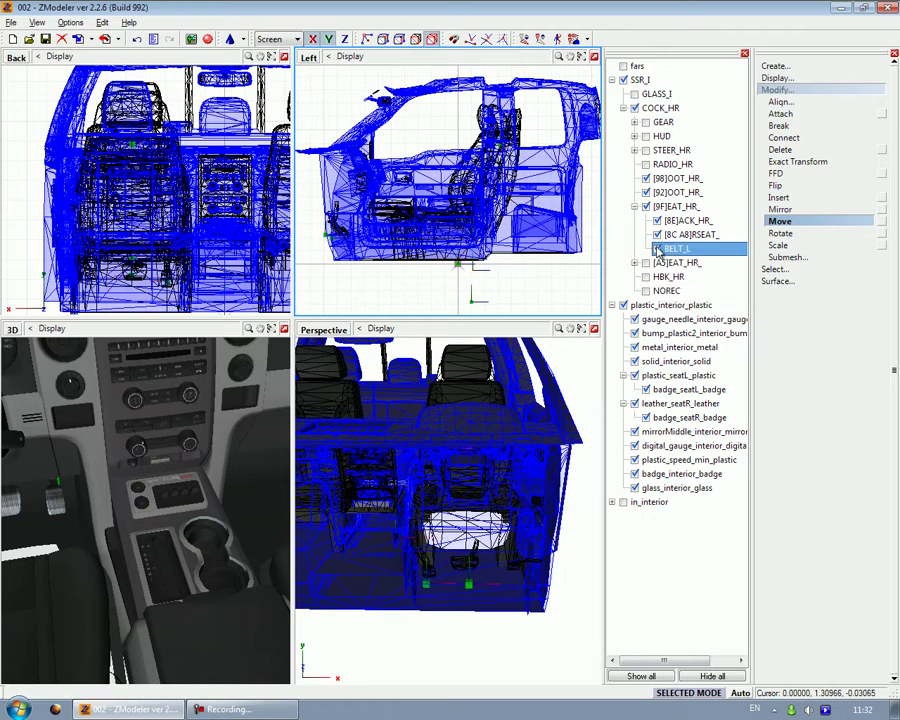
{"action": "left_click", "coordinate": [659, 235]}
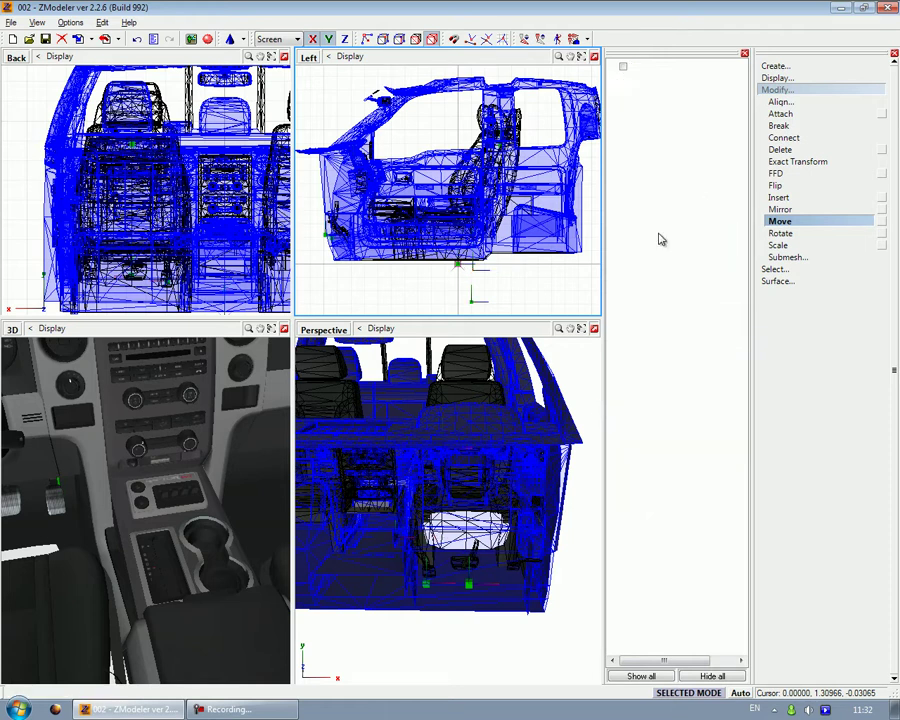
{"action": "left_click", "coordinate": [660, 221]}
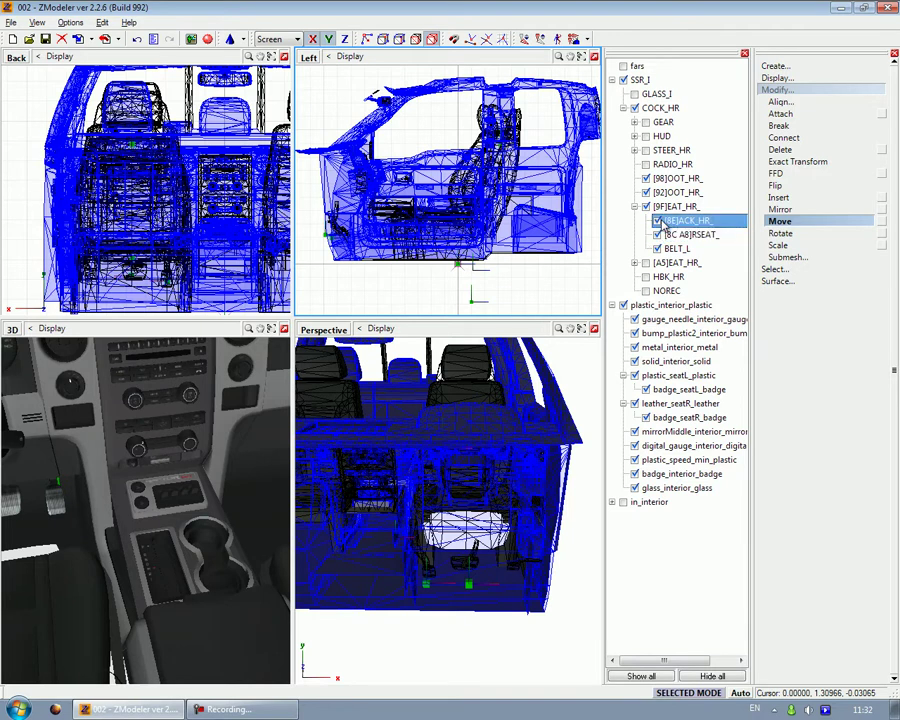
{"action": "left_click", "coordinate": [661, 235], "text": "ctrl"}
{"action": "left_click", "coordinate": [661, 235]}
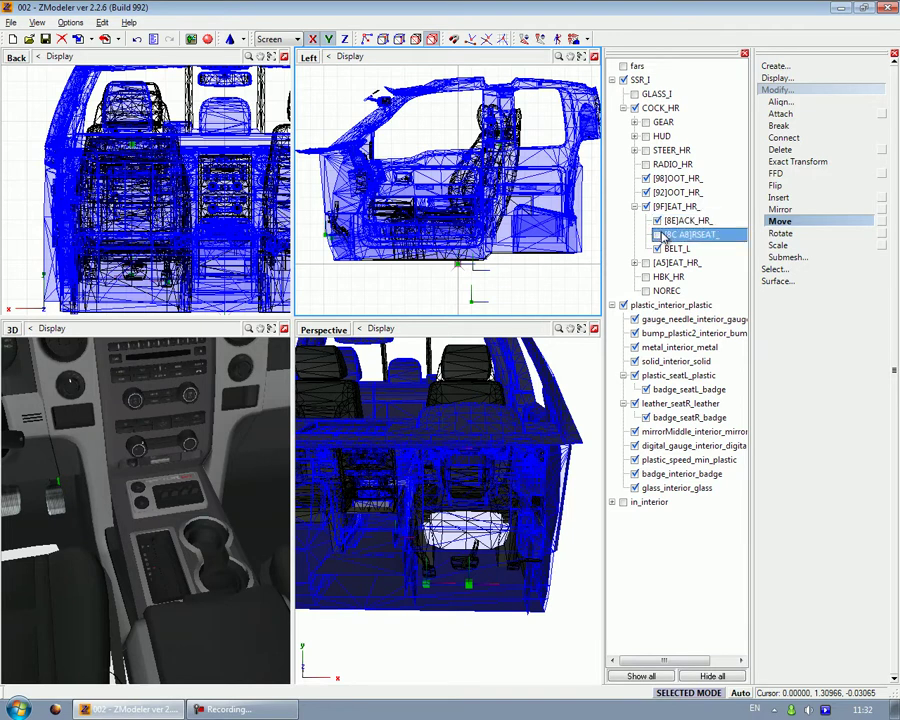
Convert [9F]EAT_HR_ to a dummy and expand SSR_I and COCK_HR in the hierarchy
{"action": "left_click", "coordinate": [647, 206], "text": "ctrl"}
{"action": "left_click", "coordinate": [647, 206]}
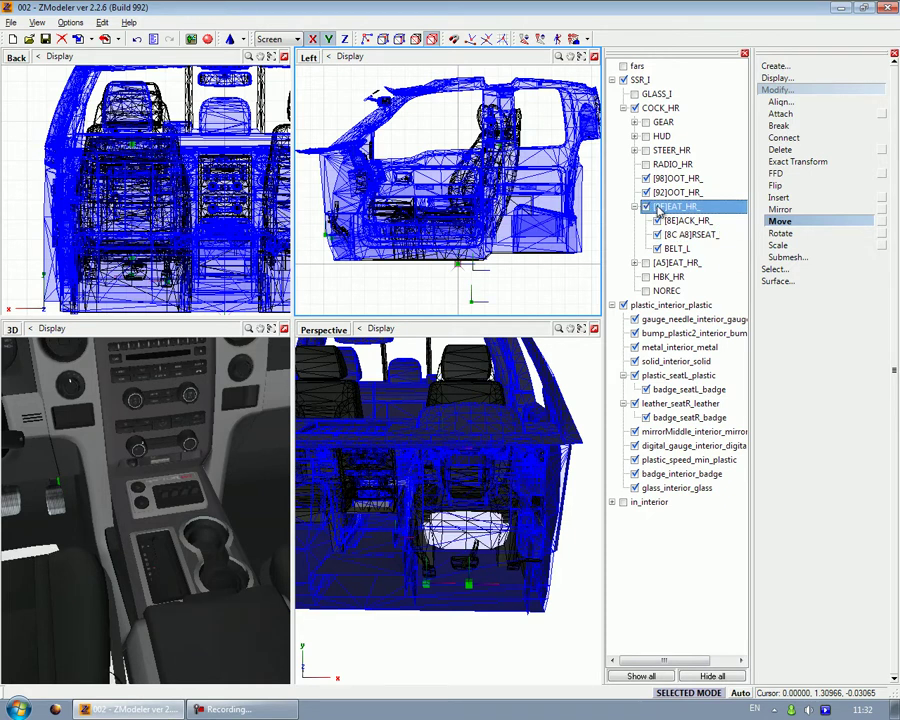
{"action": "right_click", "coordinate": [659, 212]}
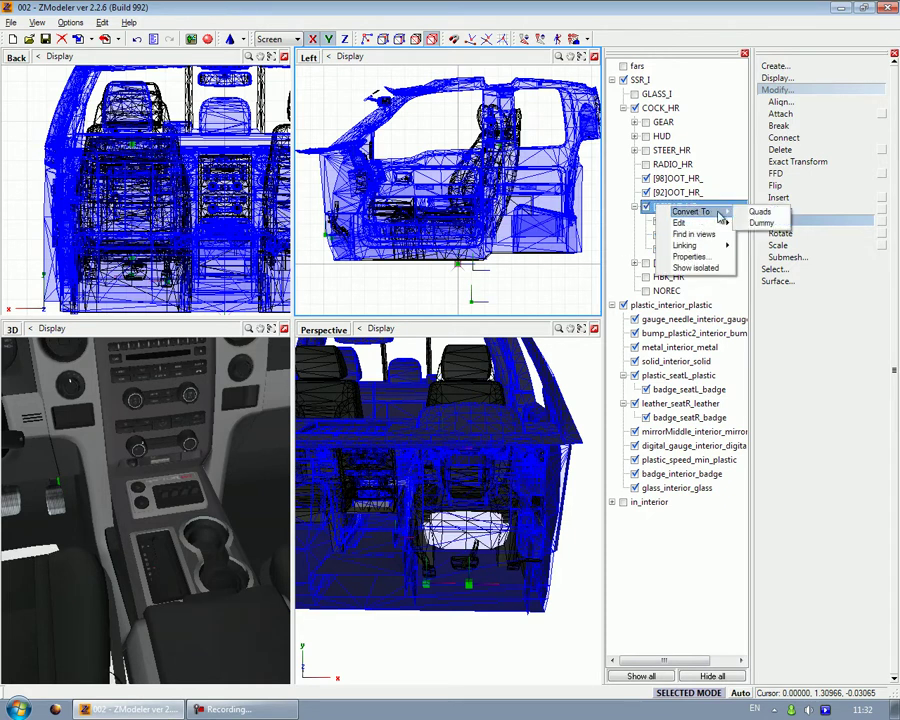
{"action": "left_click", "coordinate": [760, 224]}
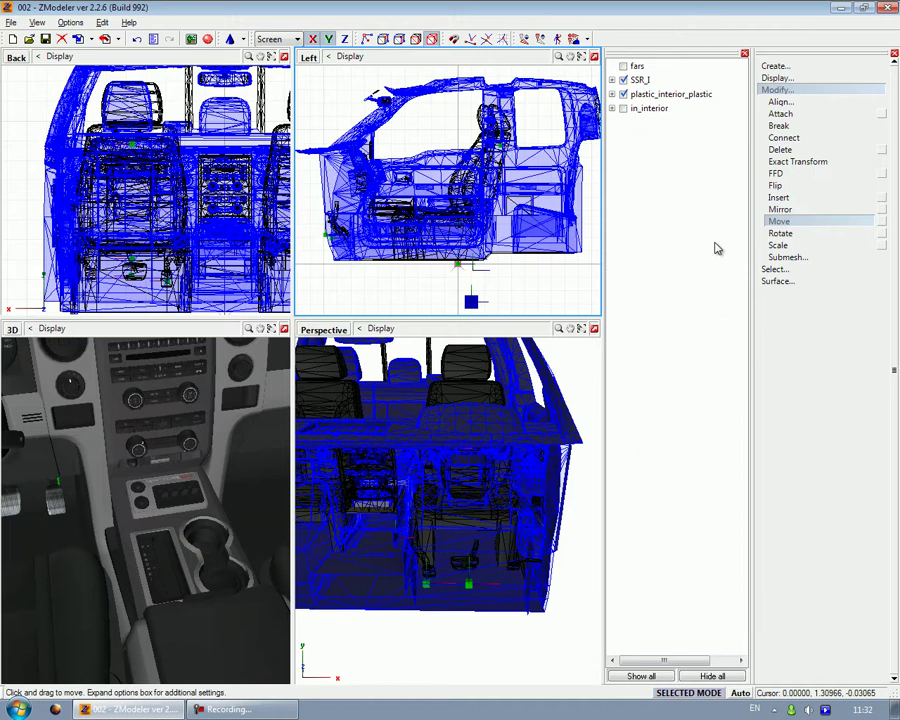
{"action": "left_click", "coordinate": [612, 80]}
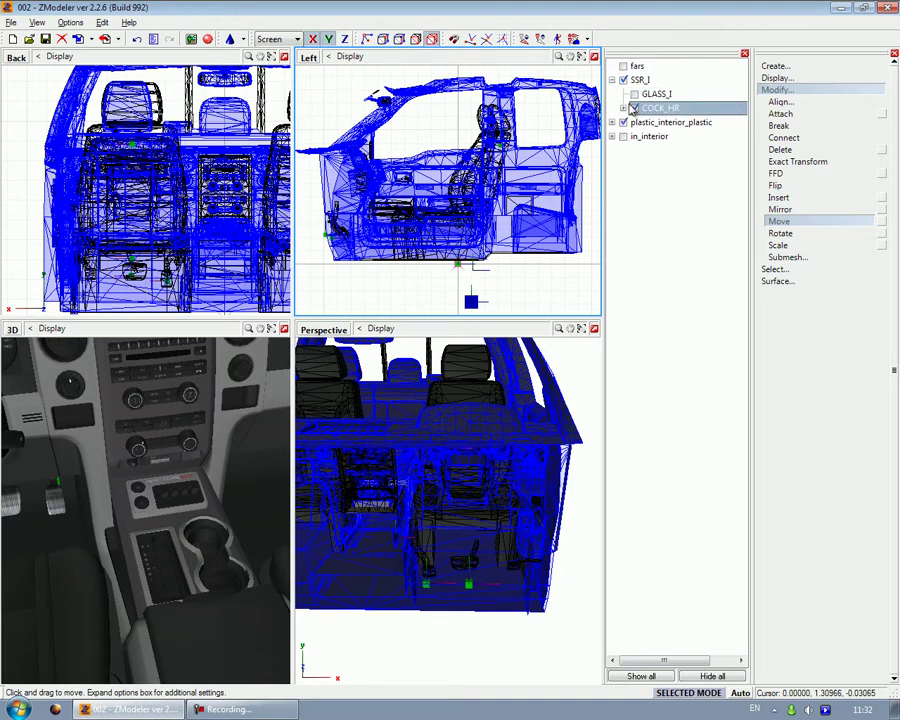
{"action": "left_click", "coordinate": [622, 108]}
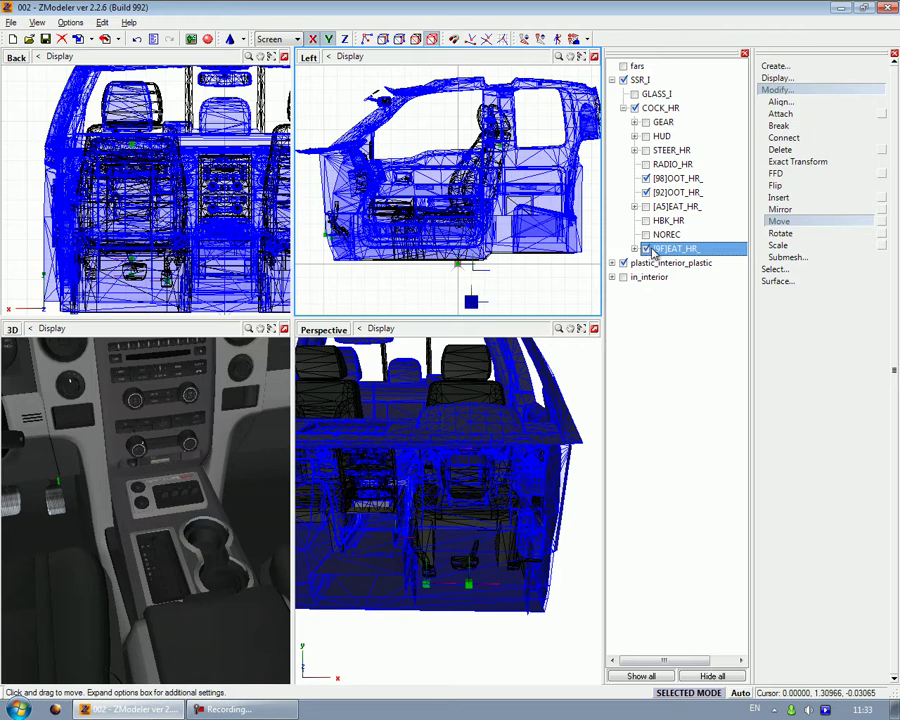
Set the colour of the [9F]EAT_HR_ dummy to magenta (255,0,255) in its properties
{"action": "right_click", "coordinate": [680, 248]}
{"action": "left_click", "coordinate": [703, 287]}
{"action": "left_click", "coordinate": [370, 297]}
{"action": "left_click", "coordinate": [370, 297]}
{"action": "left_click", "coordinate": [316, 196]}
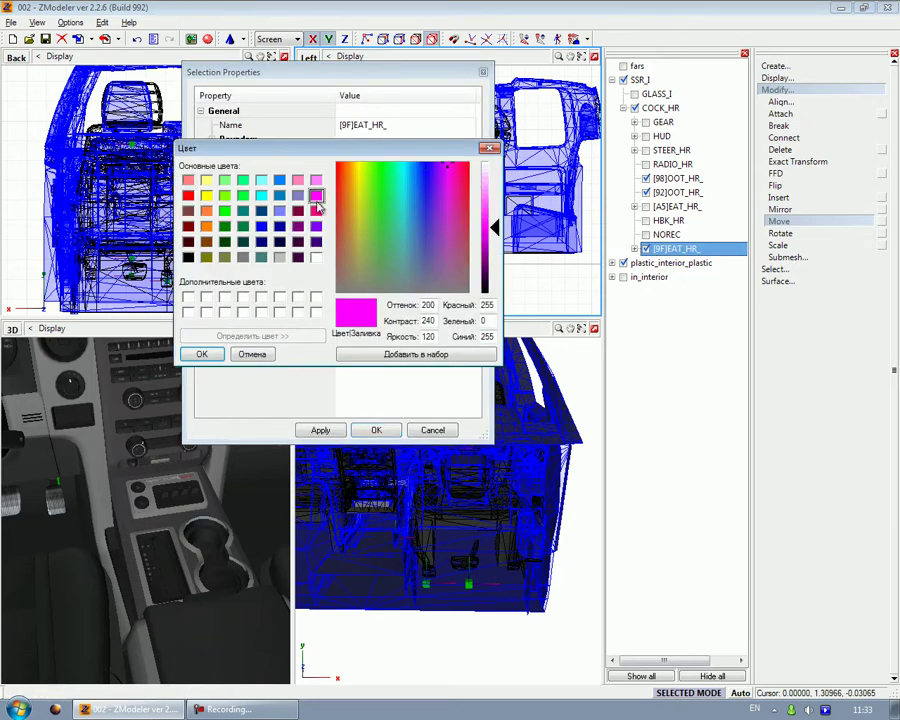
{"action": "left_click", "coordinate": [203, 356]}
Set the [9F]EAT_HR_ dummy's X, Y and Z scale to 0.03 each and apply the properties
{"action": "left_click", "coordinate": [358, 265]}
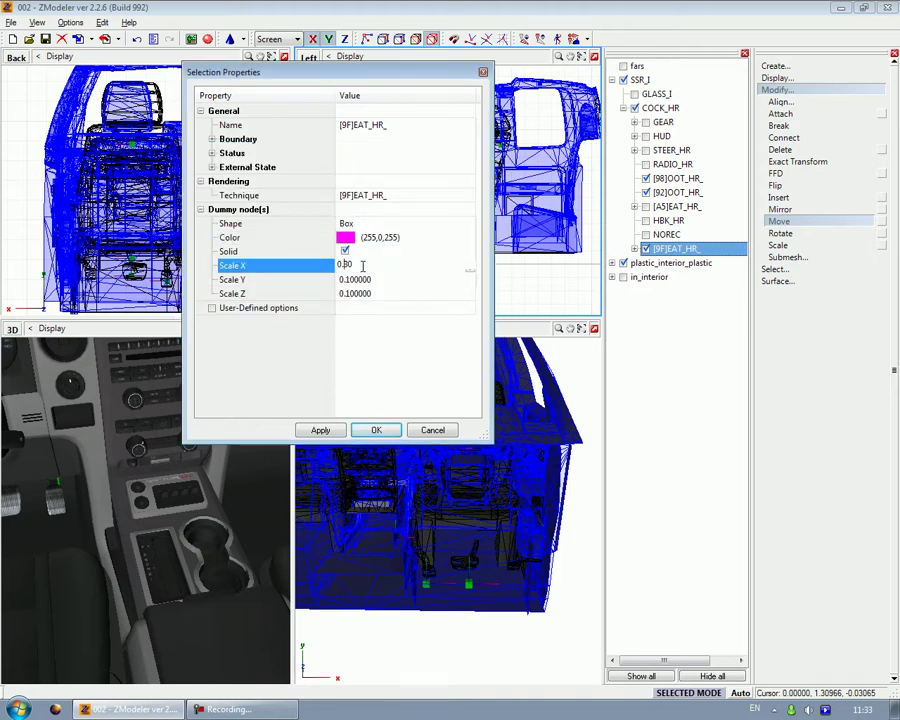
{"action": "type", "text": "0.03"}
{"action": "left_click", "coordinate": [362, 278]}
{"action": "type", "text": "0.10"}
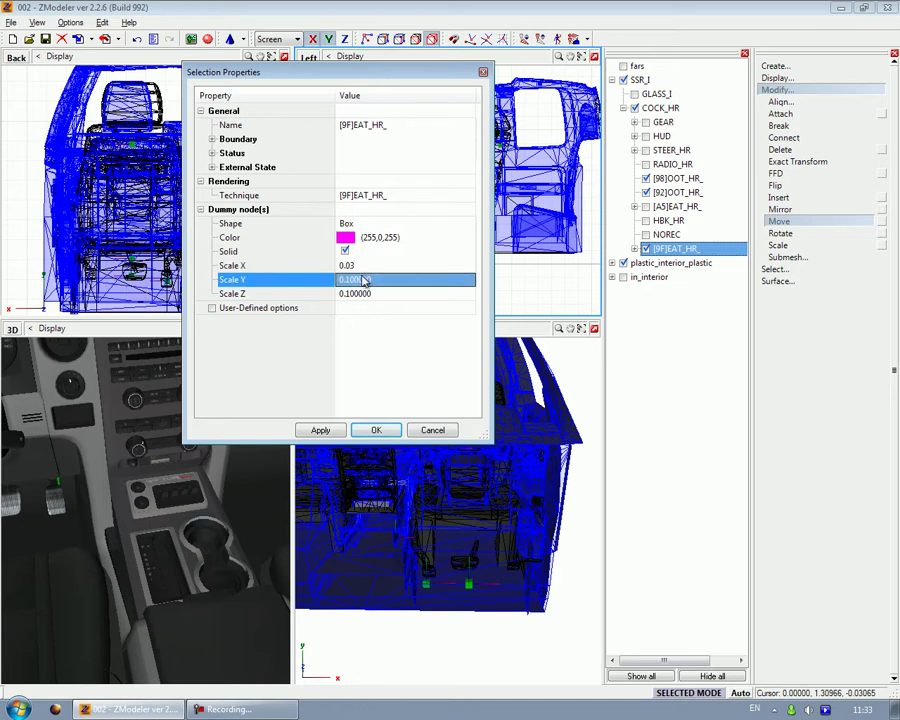
{"action": "left_click", "coordinate": [364, 291]}
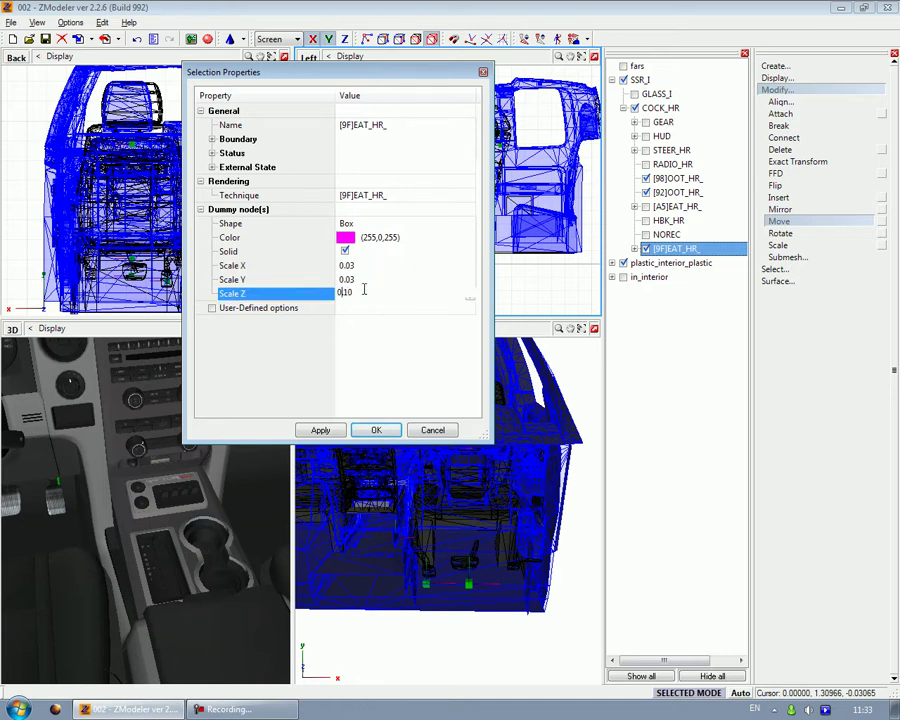
{"action": "type", "text": "0.03"}
{"action": "left_click", "coordinate": [318, 430]}
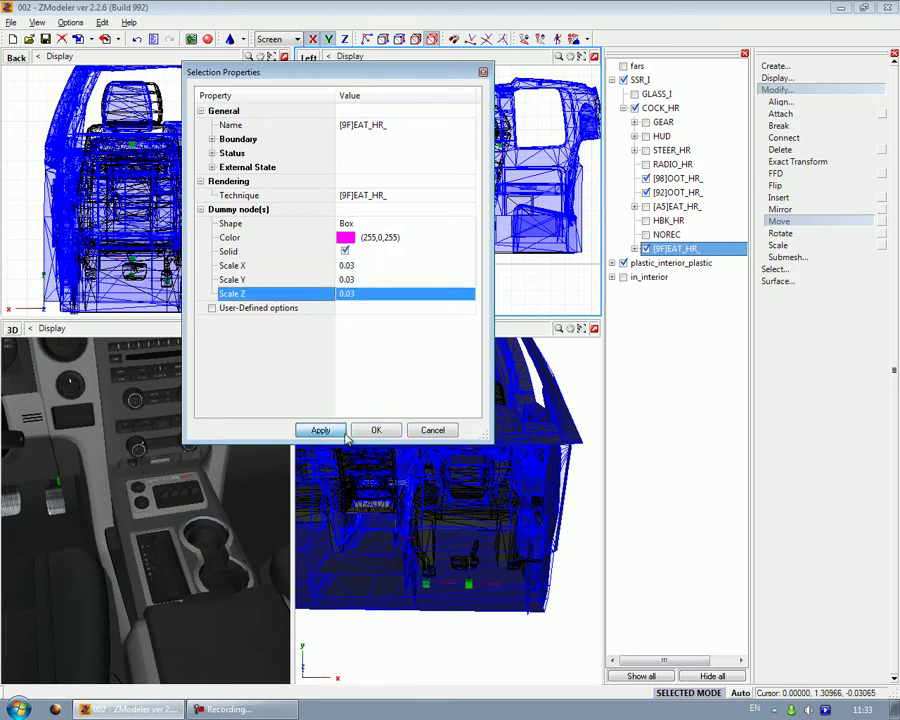
{"action": "left_click", "coordinate": [376, 430]}
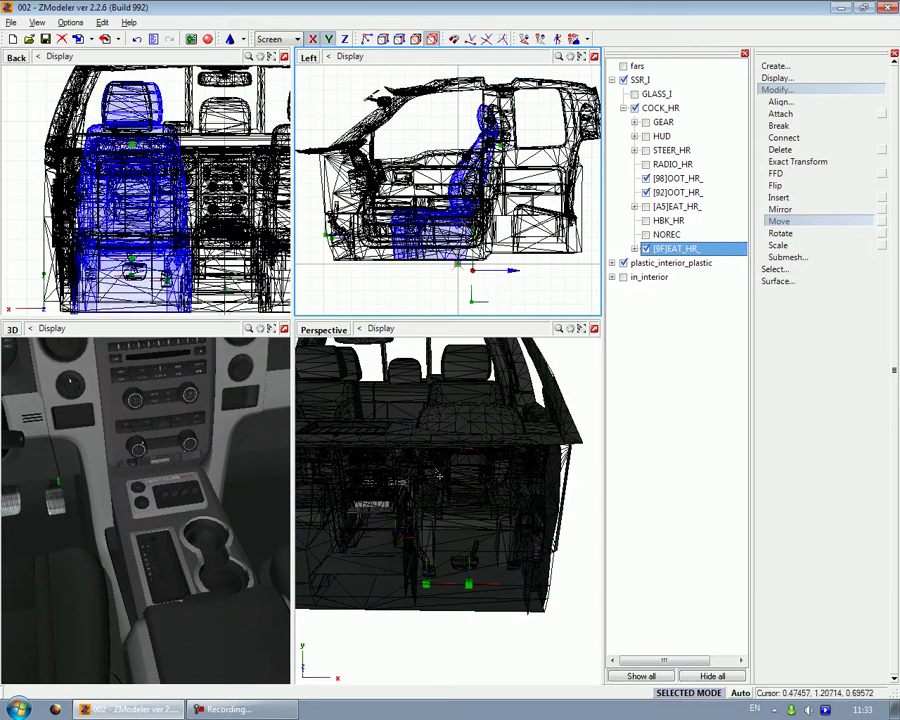
Hide [98]OOT_HR_, [92]OOT_HR_ and [9F]EAT_HR_, and show [A5]EAT_HR_ in the cockpit hierarchy
{"action": "scroll", "coordinate": [185, 470], "scroll_direction": "down", "scroll_amount": 6}
{"action": "mouse_move", "coordinate": [150, 482]}
{"action": "middle_mouse_down"}
{"action": "mouse_move", "coordinate": [183, 462]}
{"action": "mouse_move", "coordinate": [158, 456]}
{"action": "mouse_move", "coordinate": [156, 473]}
{"action": "middle_mouse_up"}
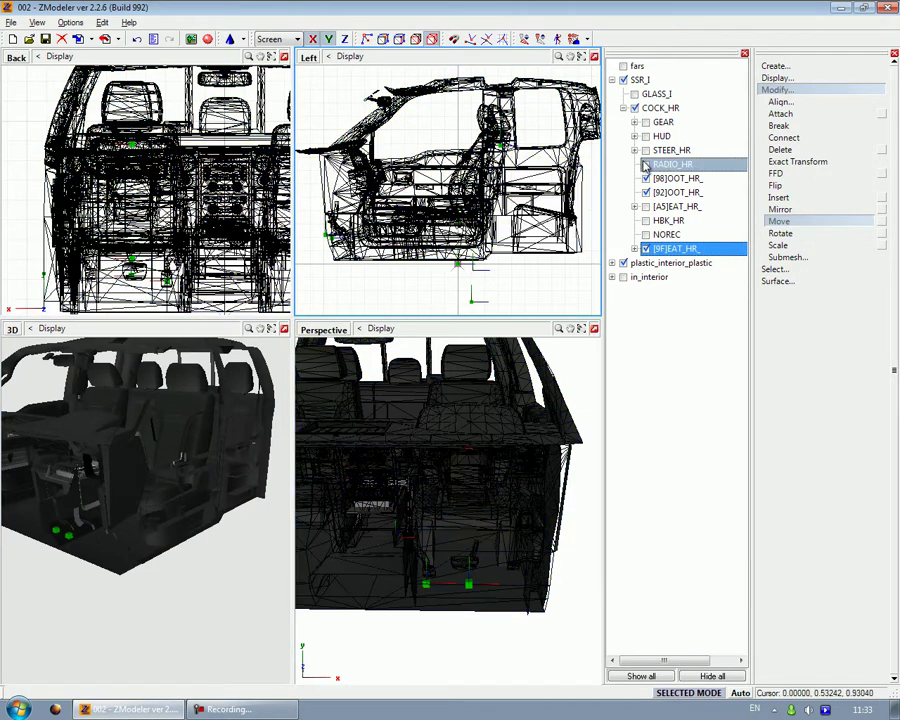
{"action": "left_click", "coordinate": [646, 192]}
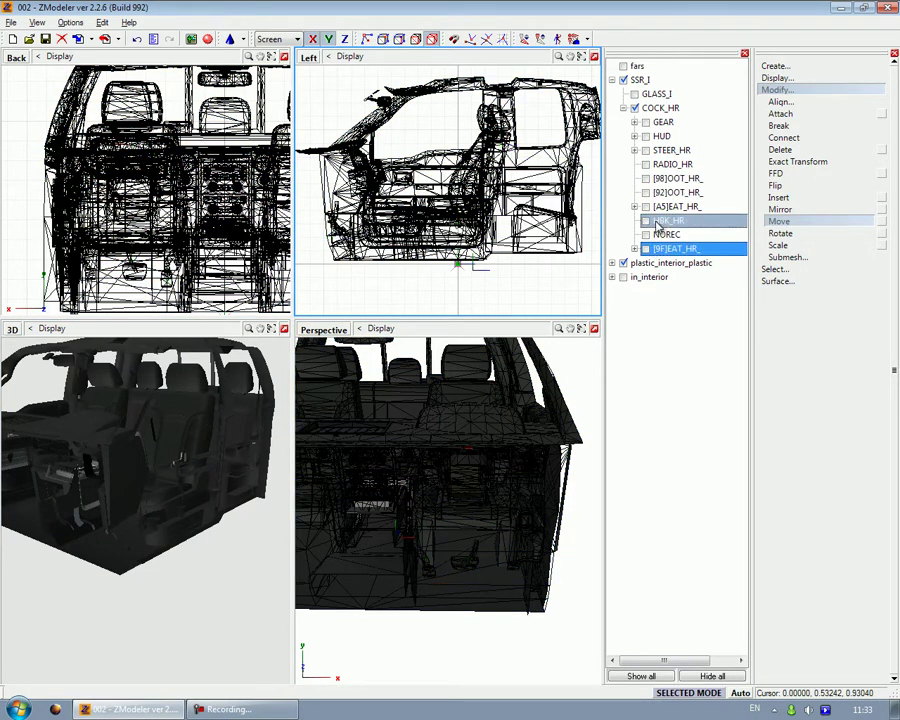
{"action": "left_click", "coordinate": [647, 206]}
{"action": "middle_click_drag", "start_coordinate": [174, 80], "coordinate": [67, 80]}
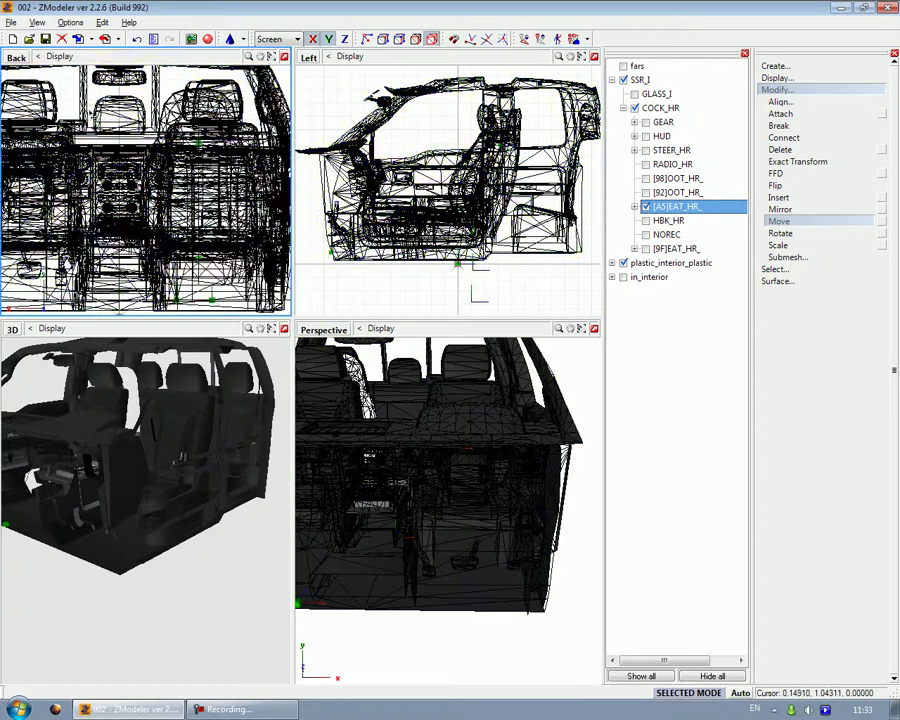
Move [A5]EAT_HR_ in the Back and Left views to line up with the right front seat
{"action": "middle_click_drag", "start_coordinate": [62, 445], "coordinate": [118, 444], "text": "alt"}
{"action": "middle_click_drag", "start_coordinate": [467, 456], "coordinate": [623, 458]}
{"action": "left_click", "coordinate": [188, 87]}
{"action": "left_click_drag", "start_coordinate": [174, 112], "coordinate": [190, 111]}
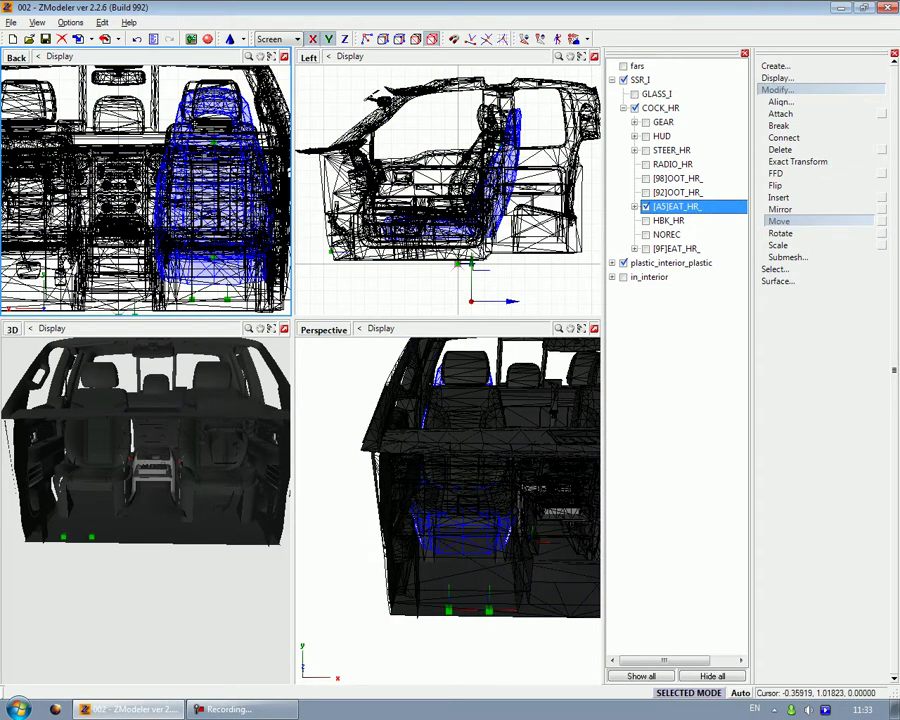
{"action": "left_click_drag", "start_coordinate": [214, 118], "coordinate": [214, 118]}
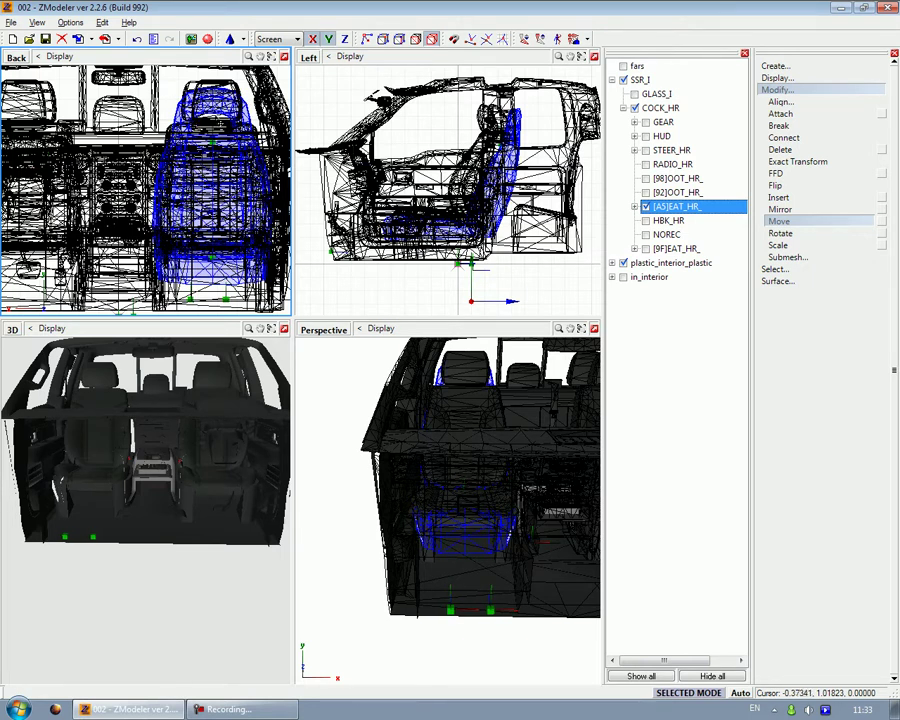
{"action": "left_click_drag", "start_coordinate": [515, 124], "coordinate": [497, 120]}
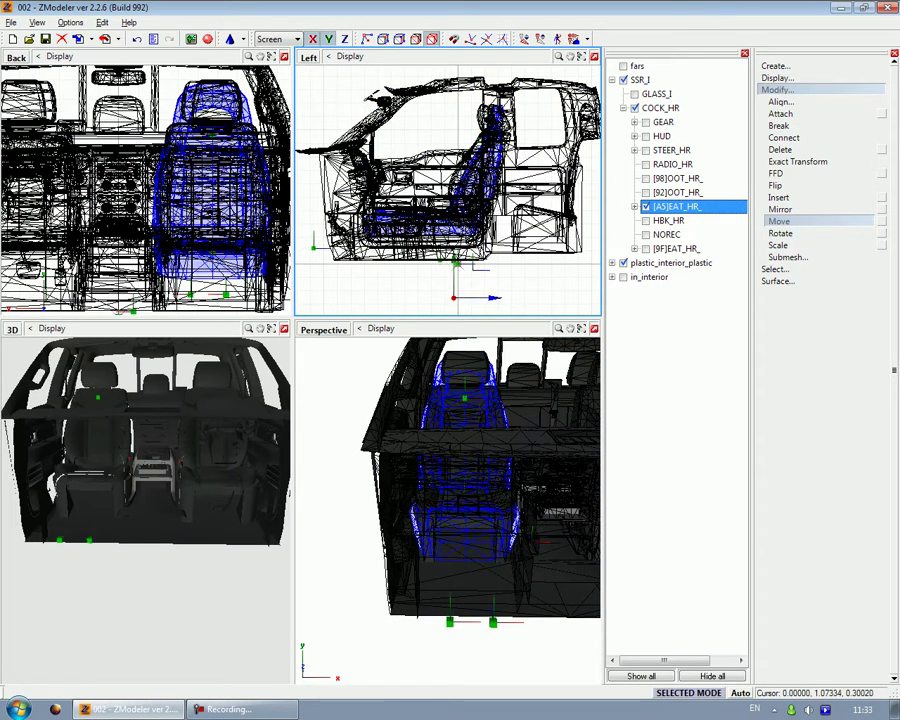
{"action": "left_click_drag", "start_coordinate": [347, 87], "coordinate": [349, 84]}
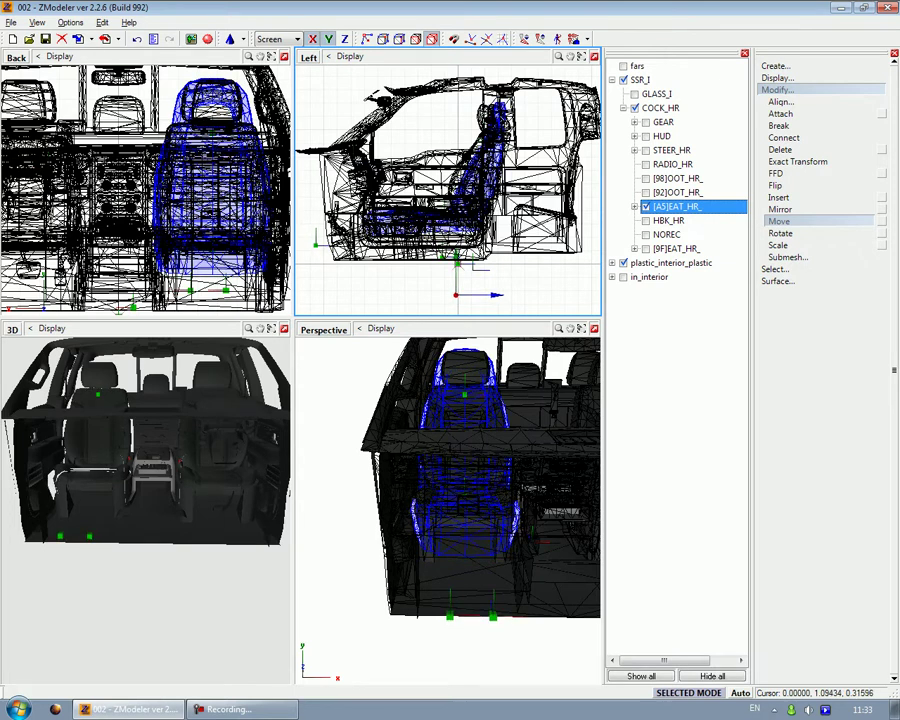
Convert [A5]EAT_HR_ to a dummy and expand SSR_I and COCK_HR in the hierarchy
{"action": "left_click", "coordinate": [808, 91]}
{"action": "right_click", "coordinate": [700, 207]}
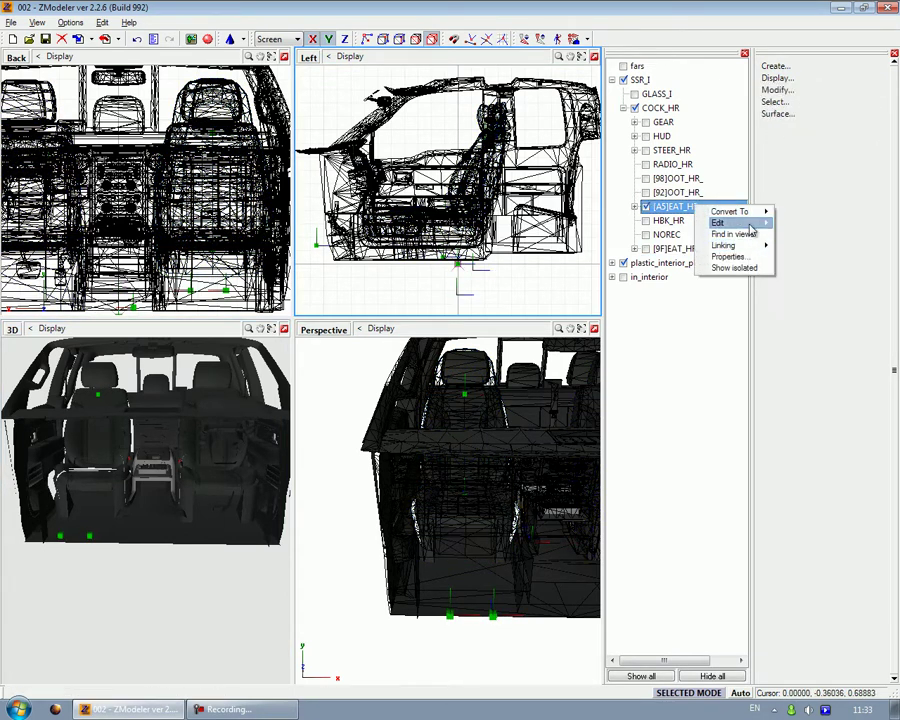
{"action": "left_click", "coordinate": [797, 226]}
{"action": "left_click", "coordinate": [612, 80]}
{"action": "left_click", "coordinate": [624, 109]}
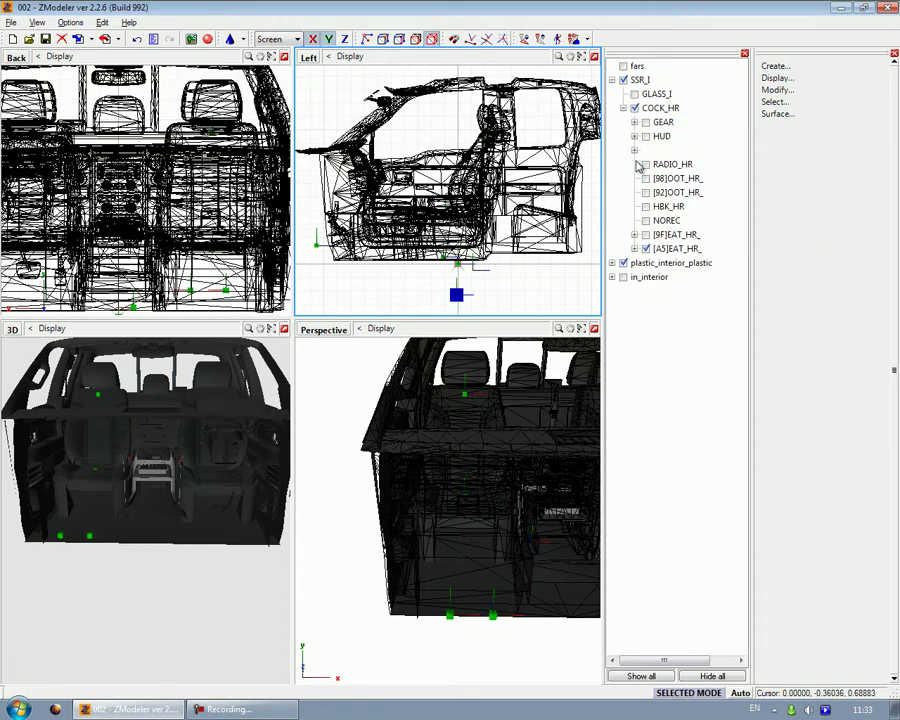
Set the [A5]EAT_HR_ dummy's color to pink (255,0,128) in its properties
{"action": "right_click", "coordinate": [673, 248]}
{"action": "left_click", "coordinate": [703, 286]}
{"action": "left_click", "coordinate": [340, 293]}
{"action": "left_click", "coordinate": [340, 293]}
{"action": "left_click", "coordinate": [316, 212]}
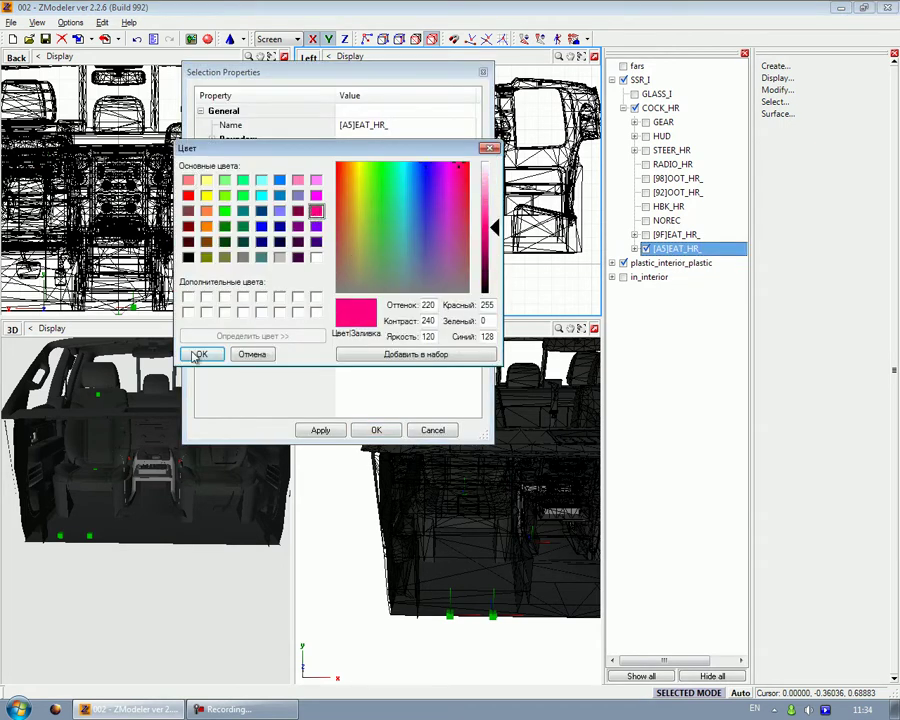
{"action": "left_click", "coordinate": [197, 355]}
Set the [A5]EAT_HR_ dummy's X, Y and Z scale to 0.03 each and accept the properties
{"action": "left_click", "coordinate": [352, 265]}
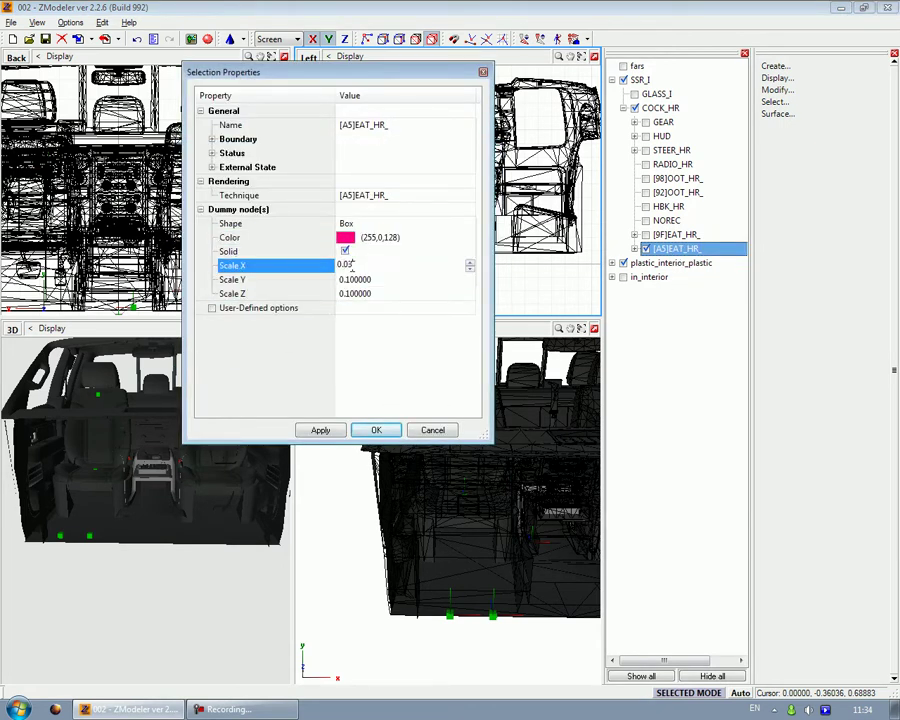
{"action": "left_click", "coordinate": [355, 279]}
{"action": "left_click", "coordinate": [384, 293]}
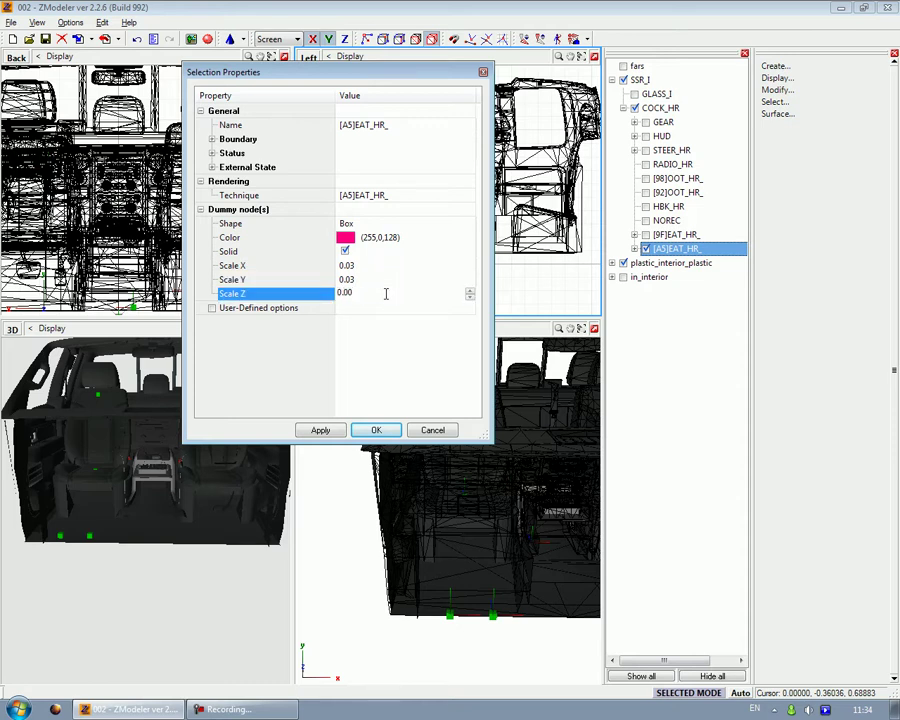
{"action": "left_click", "coordinate": [326, 433]}
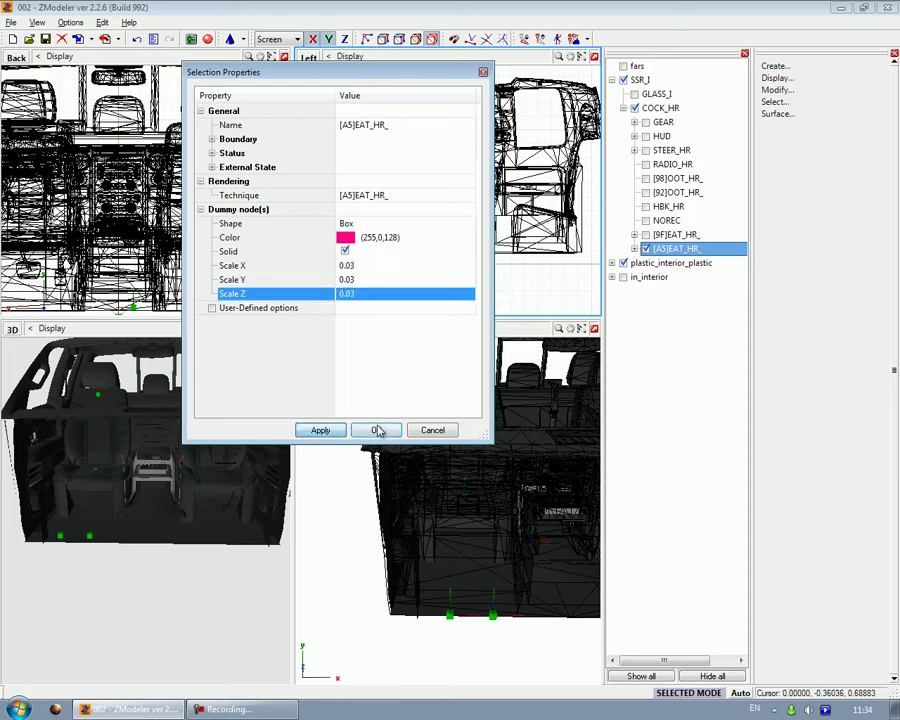
{"action": "left_click", "coordinate": [379, 429]}
Maximize the Perspective view and show NOREC in the cockpit hierarchy
{"action": "left_click", "coordinate": [595, 331]}
{"action": "scroll", "coordinate": [326, 394], "scroll_direction": "down", "scroll_amount": 3}
{"action": "mouse_move", "coordinate": [326, 394]}
{"action": "middle_mouse_down"}
{"action": "mouse_move", "coordinate": [267, 378]}
{"action": "mouse_move", "coordinate": [316, 378]}
{"action": "middle_mouse_up"}
{"action": "scroll", "coordinate": [399, 292], "scroll_direction": "up", "scroll_amount": 3}
{"action": "middle_click_drag", "start_coordinate": [399, 292], "coordinate": [417, 409]}
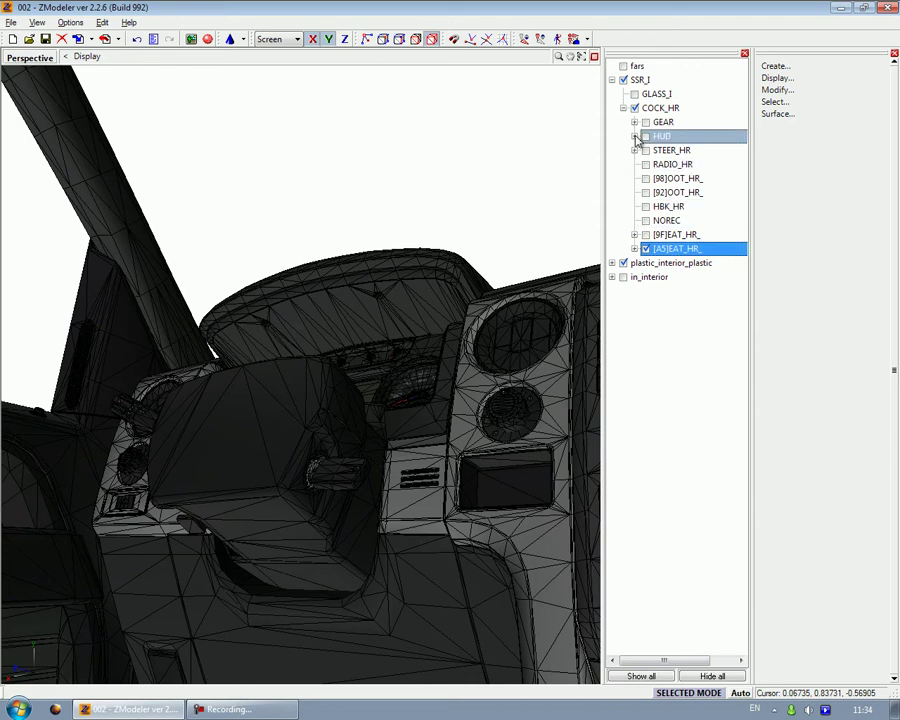
{"action": "left_click", "coordinate": [645, 220]}
{"action": "middle_click_drag", "start_coordinate": [390, 263], "coordinate": [452, 272]}
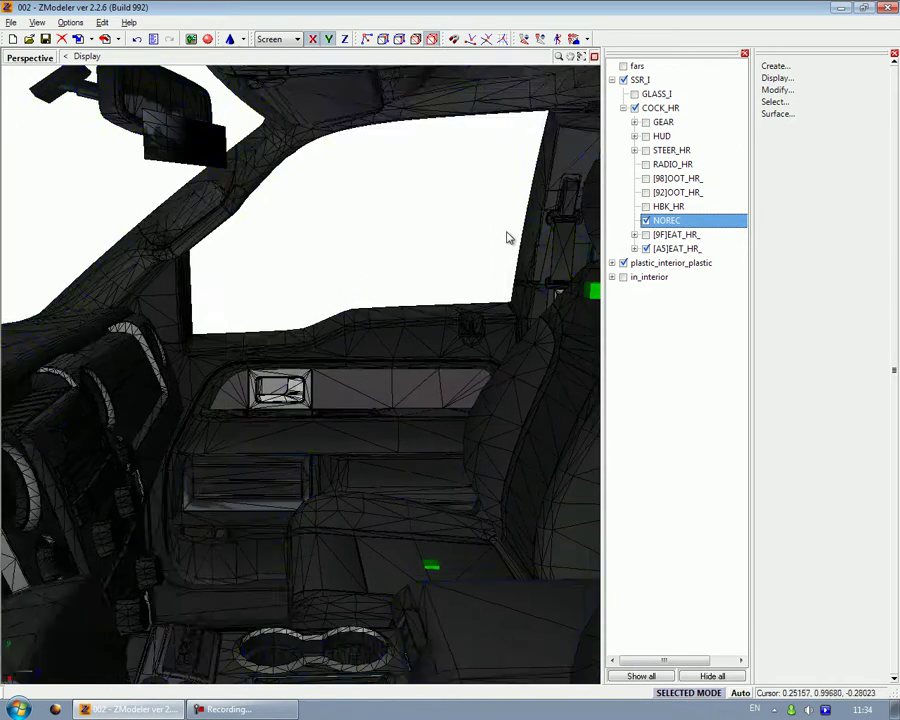
Activate Move and examine NOREC's placement against the imported interior mirror from several angles
{"action": "left_click", "coordinate": [775, 89]}
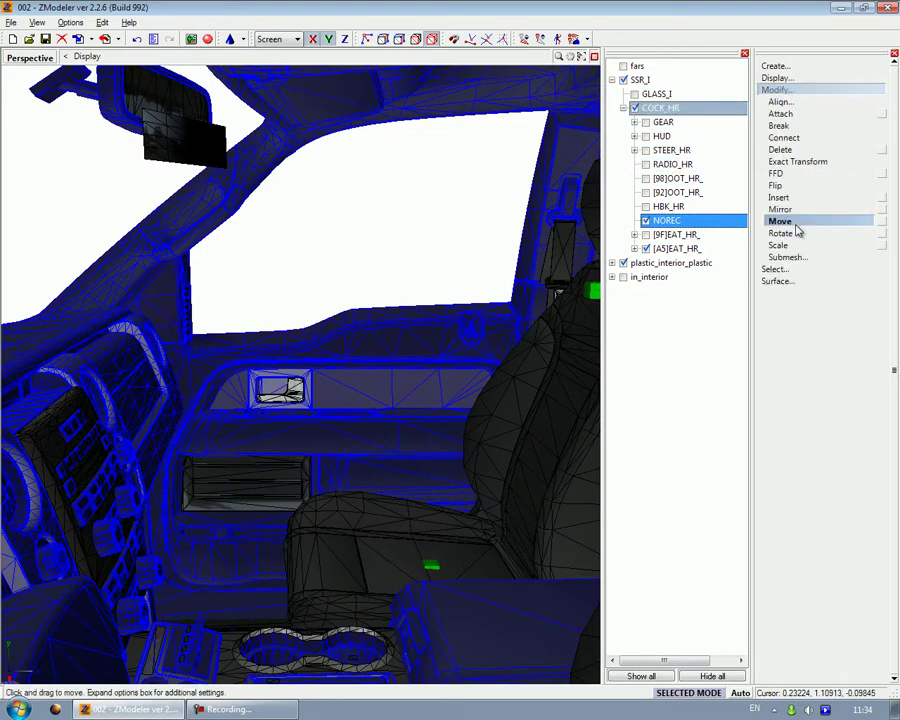
{"action": "left_click", "coordinate": [793, 223]}
{"action": "left_click_drag", "start_coordinate": [155, 160], "coordinate": [650, 553]}
{"action": "left_click_drag", "start_coordinate": [588, 553], "coordinate": [478, 595]}
{"action": "scroll", "coordinate": [319, 263], "scroll_direction": "down", "scroll_amount": 4}
{"action": "middle_click_drag", "start_coordinate": [319, 263], "coordinate": [311, 143]}
{"action": "middle_click_drag", "start_coordinate": [380, 450], "coordinate": [325, 288]}
{"action": "left_click_drag", "start_coordinate": [325, 288], "coordinate": [366, 460]}
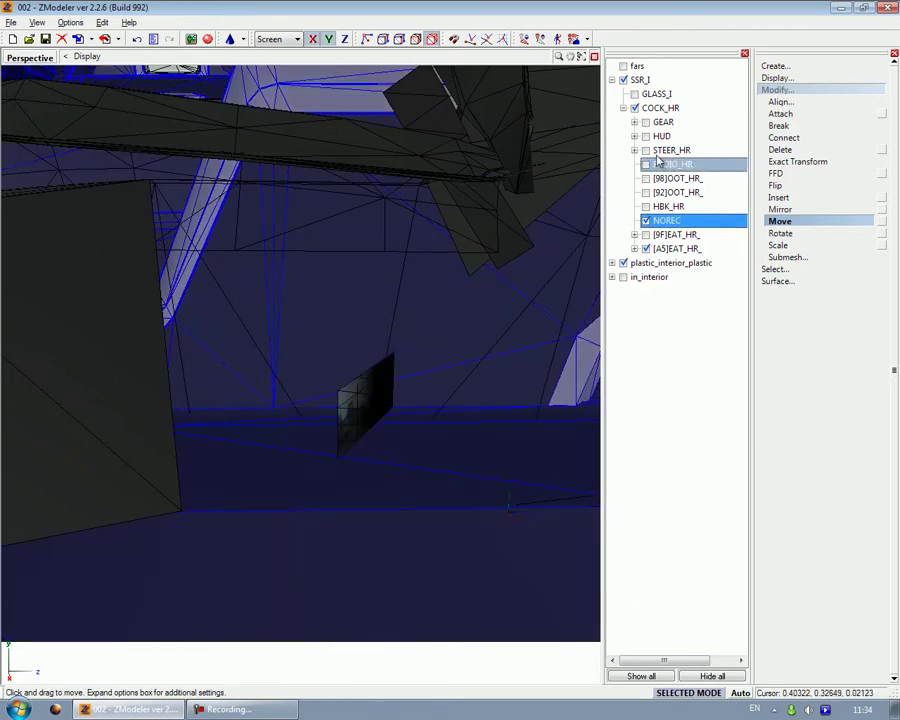
{"action": "left_click", "coordinate": [792, 92]}
{"action": "middle_click_drag", "start_coordinate": [167, 328], "coordinate": [268, 380]}
{"action": "scroll", "coordinate": [268, 380], "scroll_direction": "down", "scroll_amount": 8}
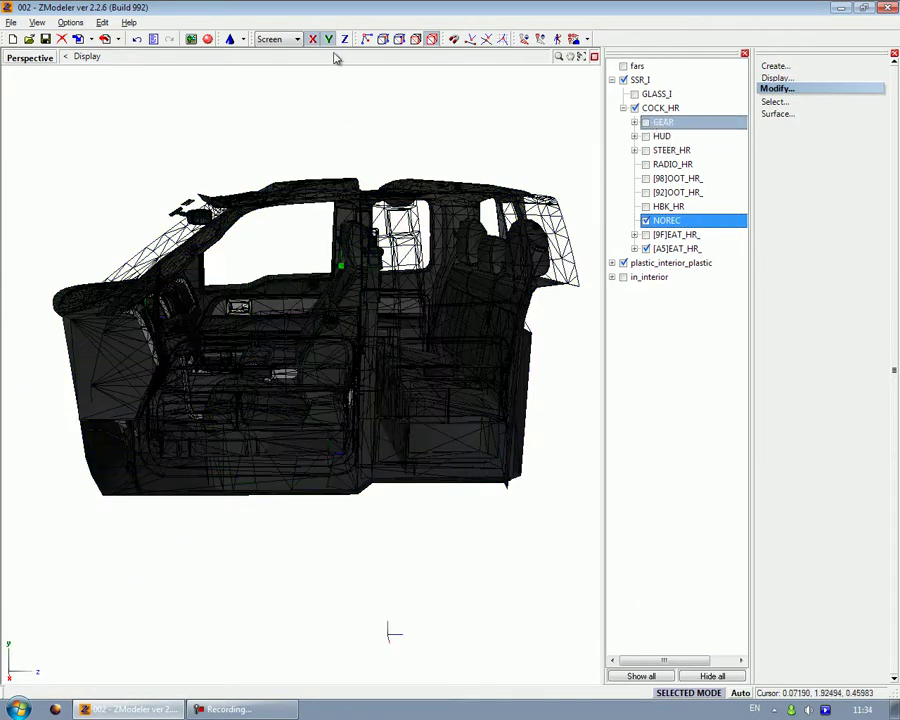
Collapse COCK_HR, set the GLASS_I mesh's polygon material to GLASS_I, and hide GLASS_I again
{"action": "left_click", "coordinate": [624, 108]}
{"action": "left_click", "coordinate": [635, 94]}
{"action": "right_click", "coordinate": [645, 97]}
{"action": "left_click", "coordinate": [674, 146]}
{"action": "left_click", "coordinate": [378, 308]}
{"action": "left_click", "coordinate": [382, 308]}
{"action": "left_click", "coordinate": [360, 344]}
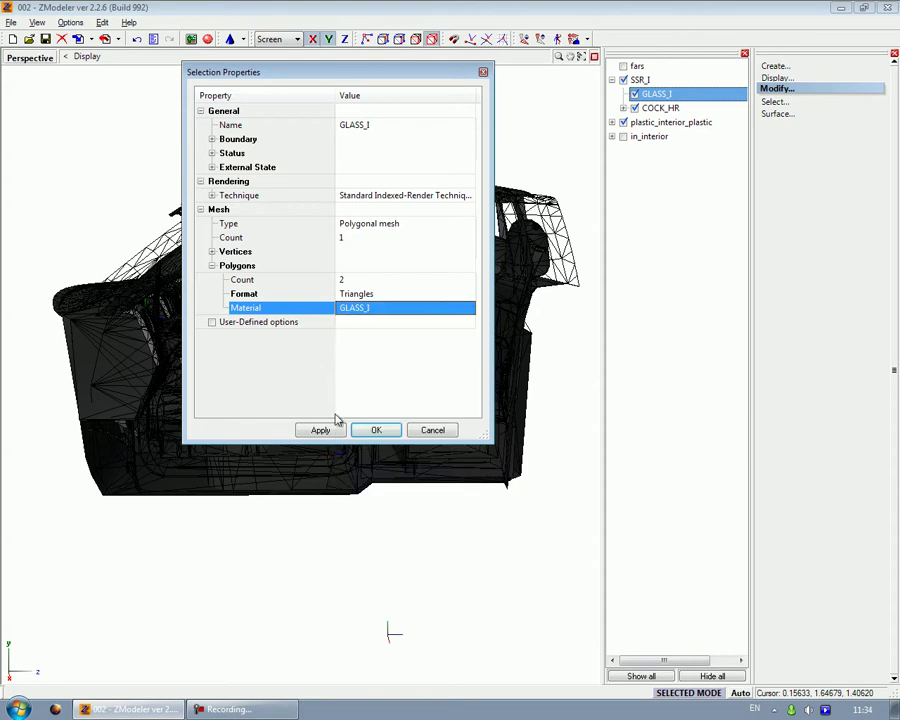
{"action": "left_click", "coordinate": [363, 431]}
{"action": "left_click", "coordinate": [635, 95]}
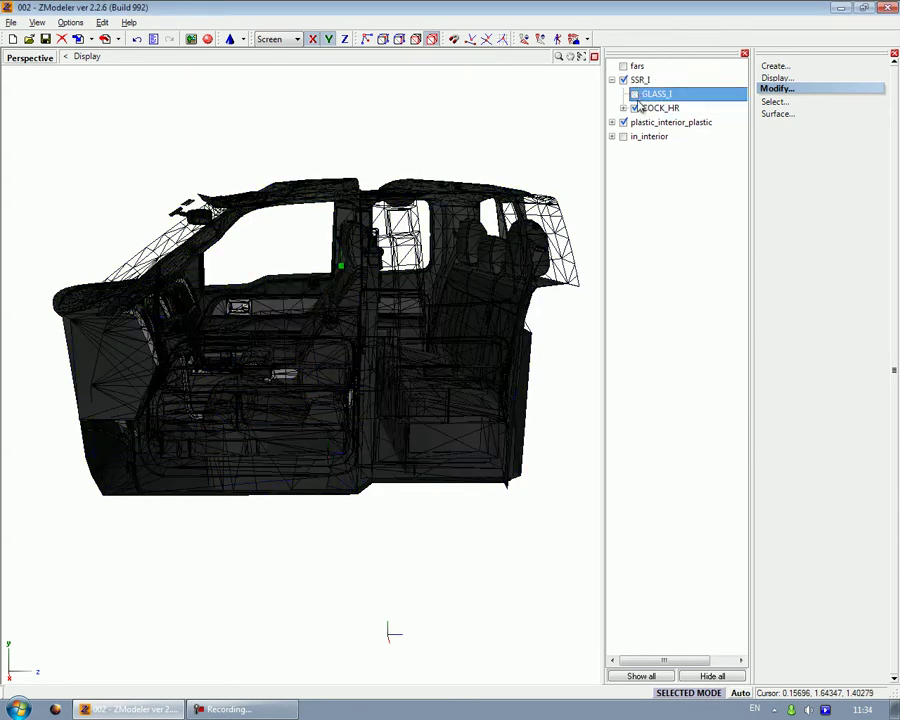
Hide COCK_HR and show in_interior together with the imported interior
{"action": "left_click", "coordinate": [634, 108]}
{"action": "left_click", "coordinate": [624, 122]}
{"action": "left_click", "coordinate": [622, 136], "text": "ctrl"}
{"action": "middle_click_drag", "start_coordinate": [228, 333], "coordinate": [350, 285]}
{"action": "scroll", "coordinate": [243, 366], "scroll_direction": "up", "scroll_amount": 4}
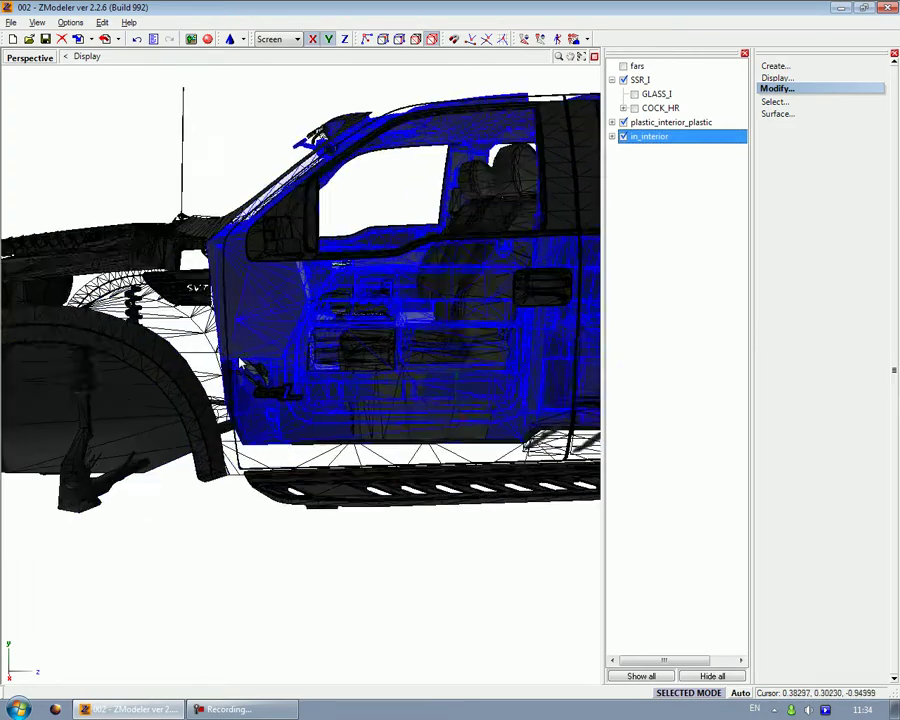
{"action": "scroll", "coordinate": [181, 346], "scroll_direction": "up", "scroll_amount": 8}
Expand in_interior and hide its defrost_lines, plastic and stripe_badge child meshes along with plastic_interior_plastic
{"action": "left_click", "coordinate": [622, 121], "text": "ctrl"}
{"action": "left_click", "coordinate": [623, 121], "text": "ctrl"}
{"action": "left_click", "coordinate": [612, 136]}
{"action": "left_click", "coordinate": [636, 150]}
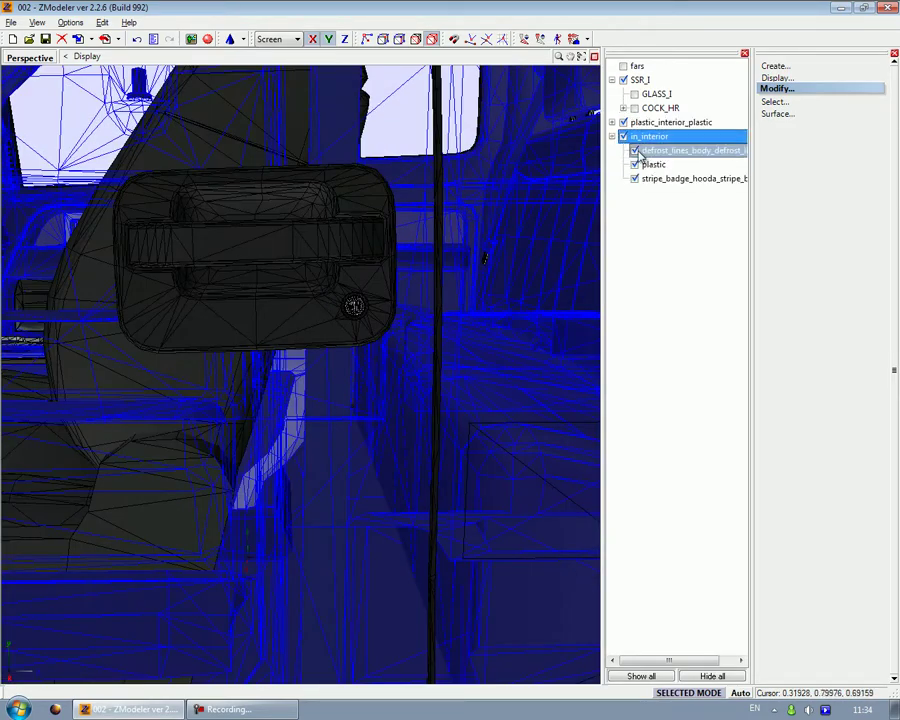
{"action": "left_click", "coordinate": [640, 164], "text": "ctrl"}
{"action": "left_click", "coordinate": [640, 164]}
{"action": "left_click", "coordinate": [636, 180], "text": "ctrl"}
{"action": "left_click", "coordinate": [637, 180]}
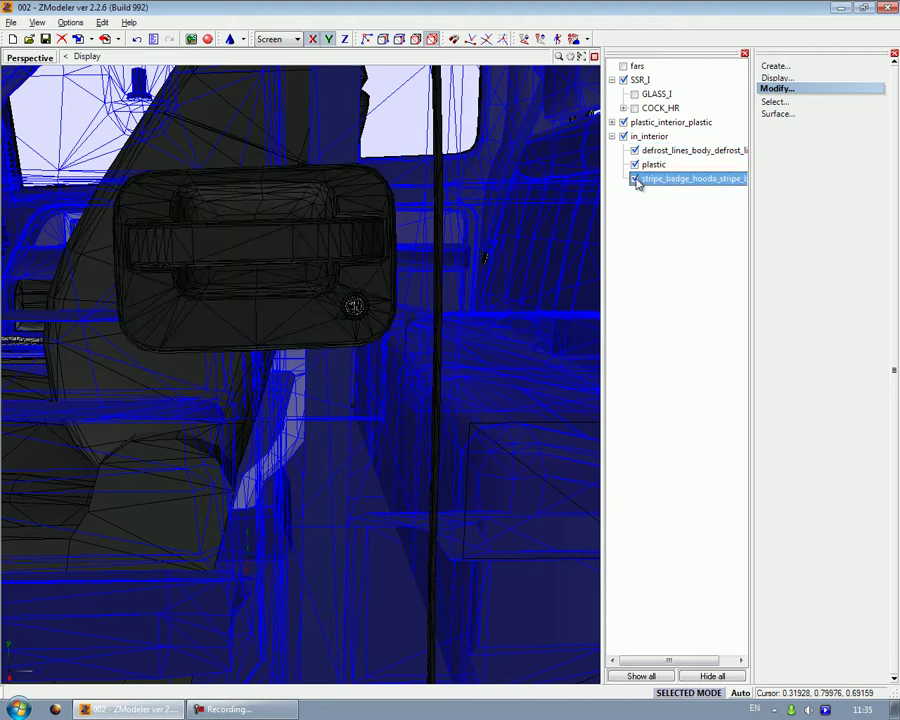
{"action": "left_click", "coordinate": [634, 180]}
{"action": "left_click", "coordinate": [634, 164]}
{"action": "left_click", "coordinate": [635, 151]}
{"action": "left_click", "coordinate": [660, 122]}
{"action": "left_click", "coordinate": [623, 123]}
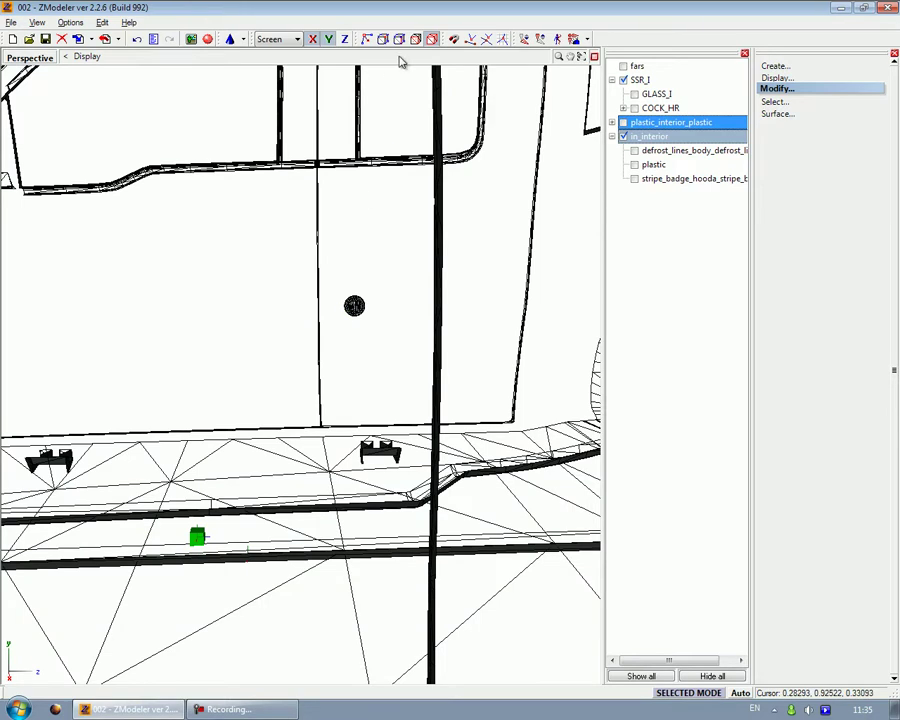
Switch to polygon level and activate the Quadr selection tool
{"action": "left_click", "coordinate": [357, 302]}
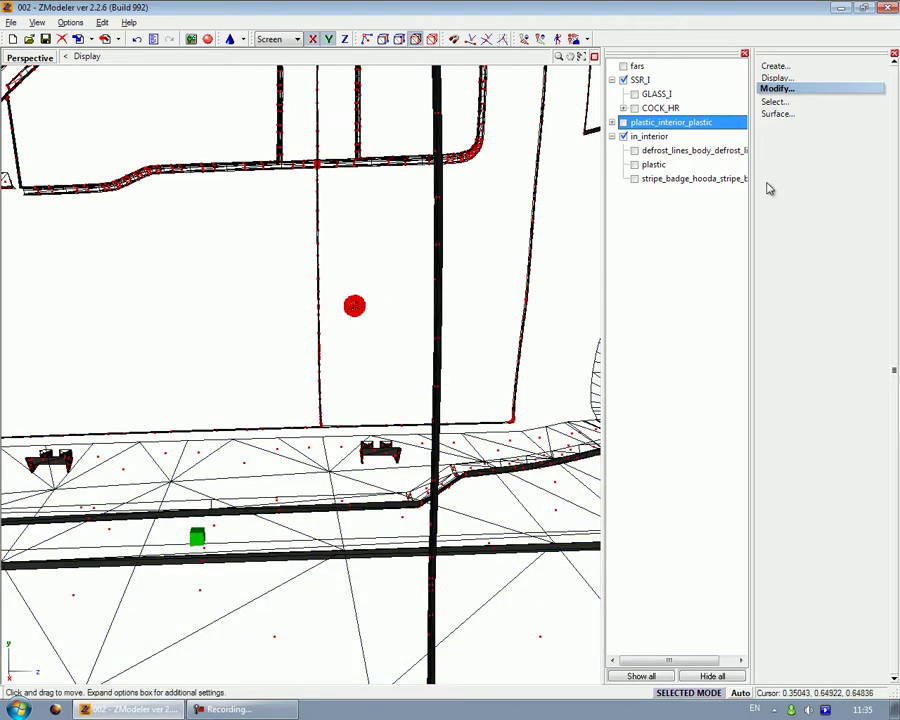
{"action": "left_click", "coordinate": [814, 105]}
{"action": "left_click", "coordinate": [800, 174]}
{"action": "left_click", "coordinate": [800, 186]}
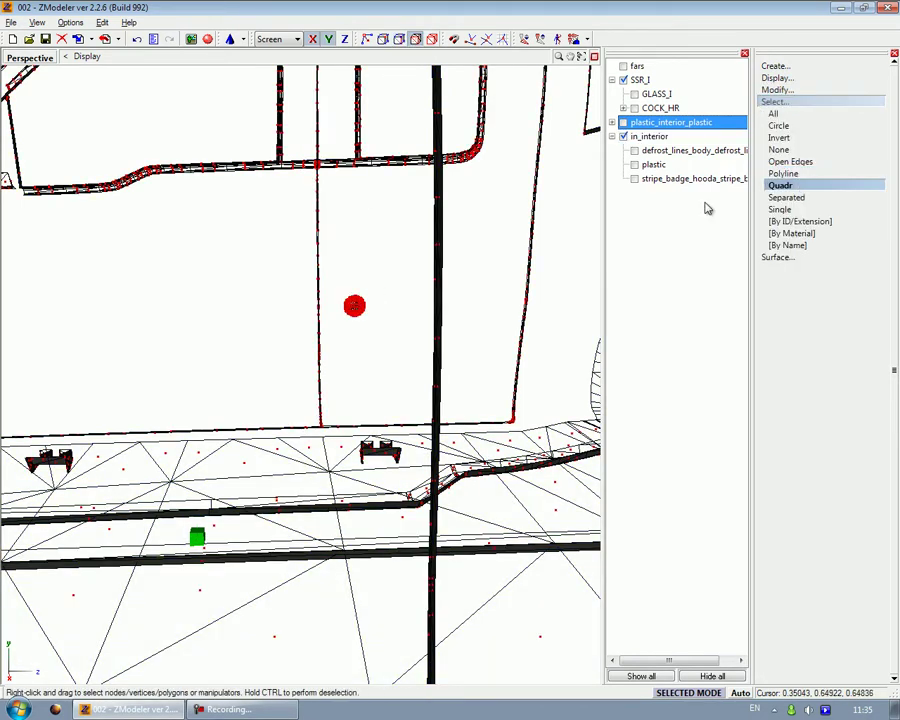
Examine the remaining in_interior mesh around the front end, wheel arches, antenna and door frames
{"action": "middle_click_drag", "start_coordinate": [230, 388], "coordinate": [237, 388]}
{"action": "scroll", "coordinate": [200, 380], "scroll_direction": "down", "scroll_amount": 1}
{"action": "middle_click_drag", "start_coordinate": [114, 368], "coordinate": [322, 268]}
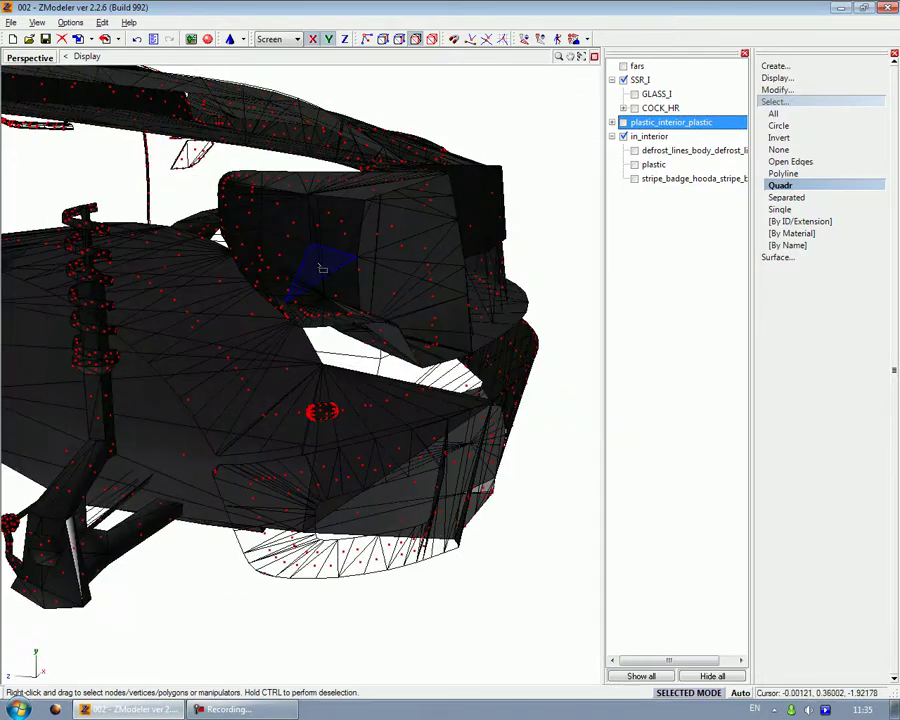
{"action": "middle_click_drag", "start_coordinate": [226, 315], "coordinate": [173, 264]}
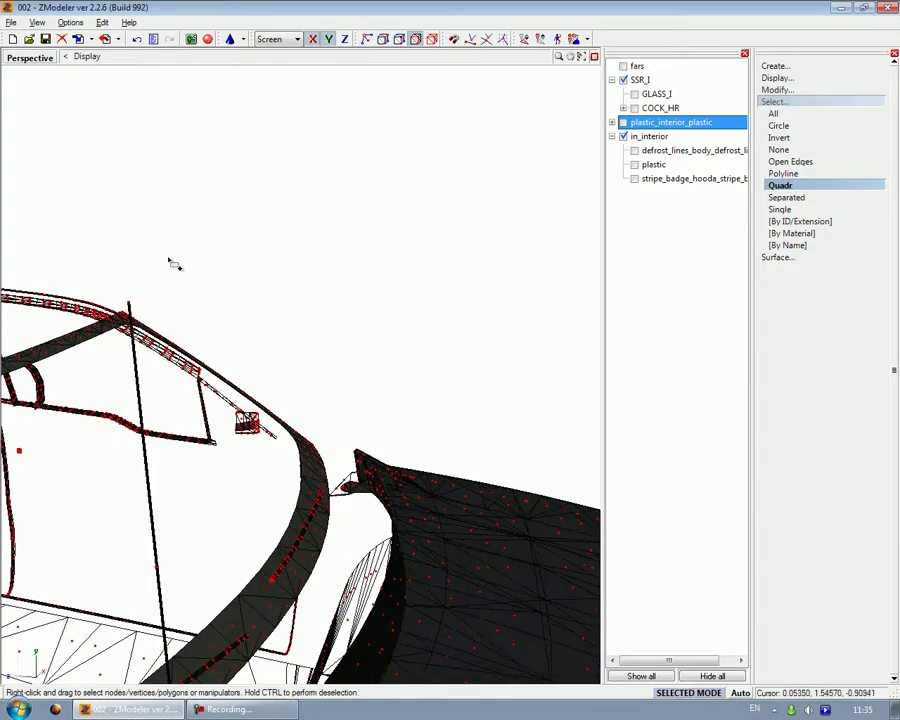
{"action": "middle_click_drag", "start_coordinate": [75, 392], "coordinate": [383, 302]}
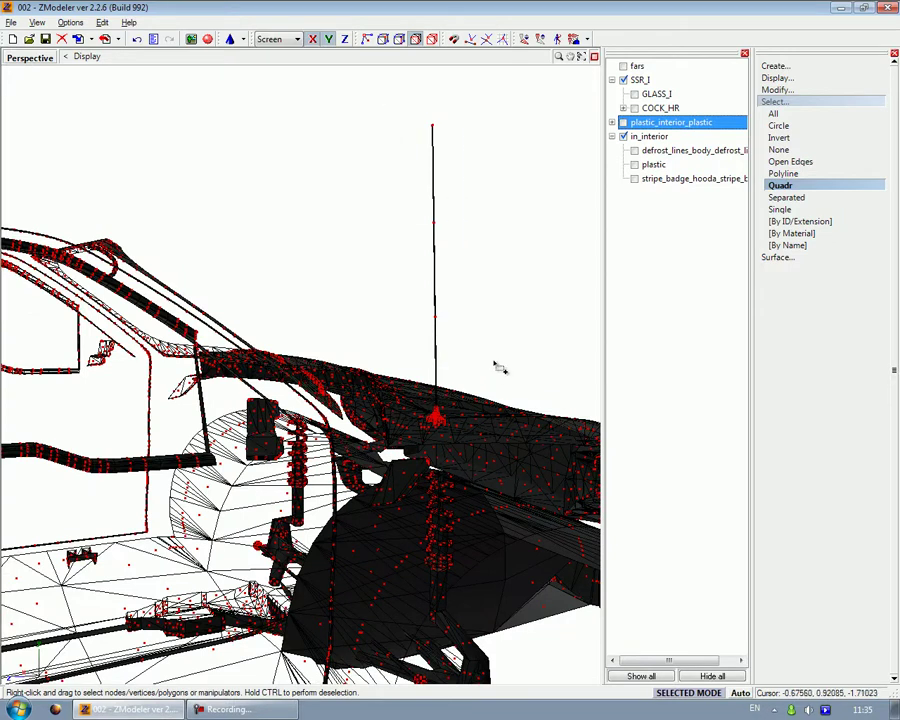
{"action": "middle_click_drag", "start_coordinate": [226, 426], "coordinate": [500, 338]}
{"action": "middle_click_drag", "start_coordinate": [364, 337], "coordinate": [370, 337]}
{"action": "mouse_move", "coordinate": [273, 341]}
{"action": "middle_mouse_down"}
{"action": "mouse_move", "coordinate": [356, 342]}
{"action": "mouse_move", "coordinate": [460, 390]}
{"action": "mouse_move", "coordinate": [356, 376]}
{"action": "mouse_move", "coordinate": [376, 290]}
{"action": "mouse_move", "coordinate": [435, 296]}
{"action": "mouse_move", "coordinate": [141, 311]}
{"action": "mouse_move", "coordinate": [356, 327]}
{"action": "mouse_move", "coordinate": [280, 272]}
{"action": "middle_mouse_up"}
Create a new material named BodyMetal and turn off its simple color mode
{"action": "left_click", "coordinate": [204, 38]}
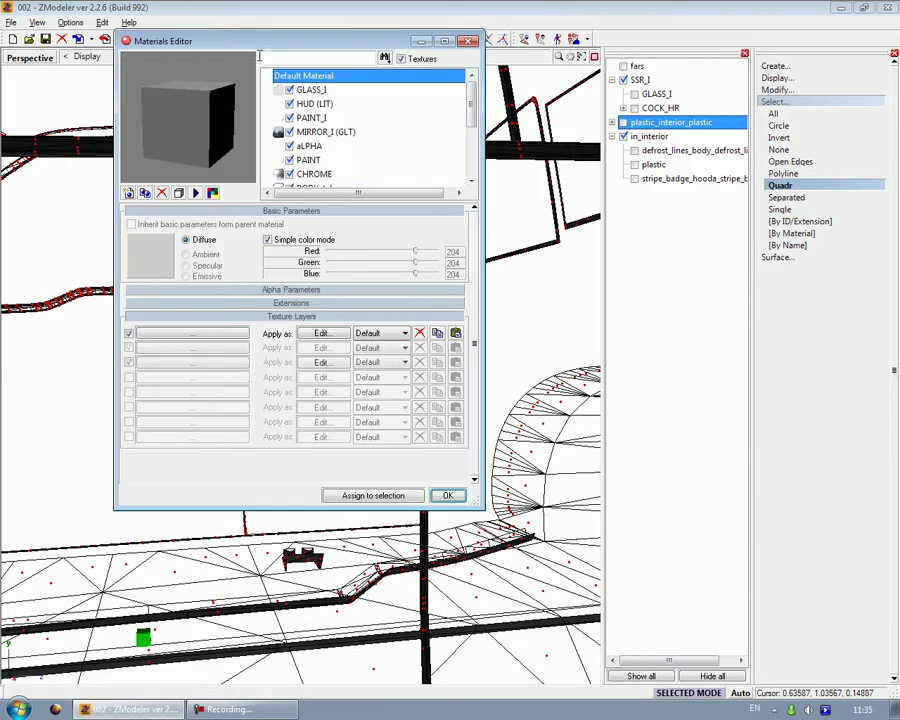
{"action": "left_click", "coordinate": [129, 193]}
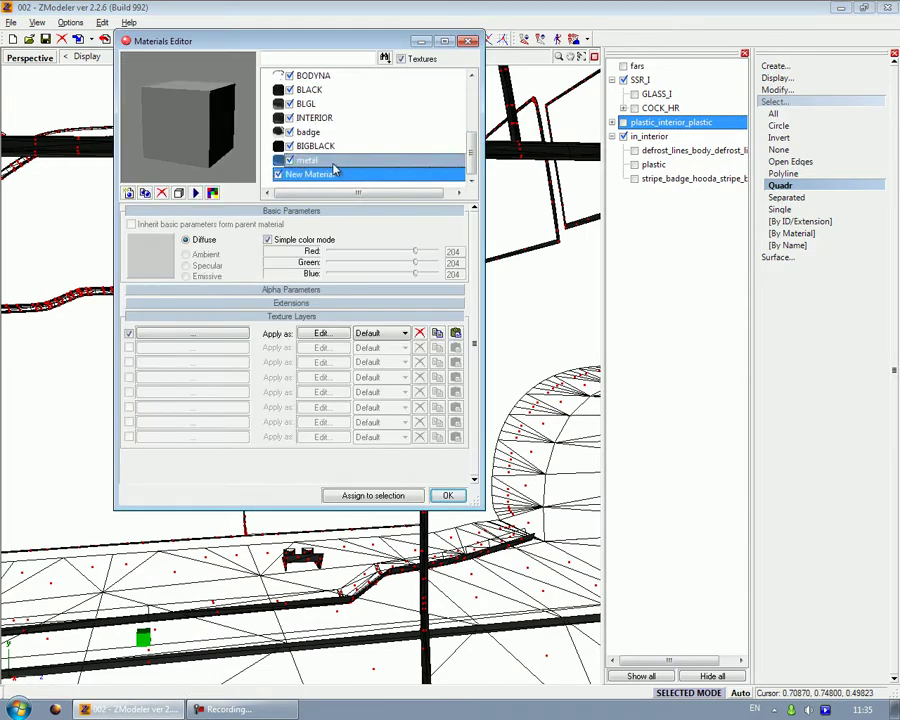
{"action": "left_click", "coordinate": [347, 174]}
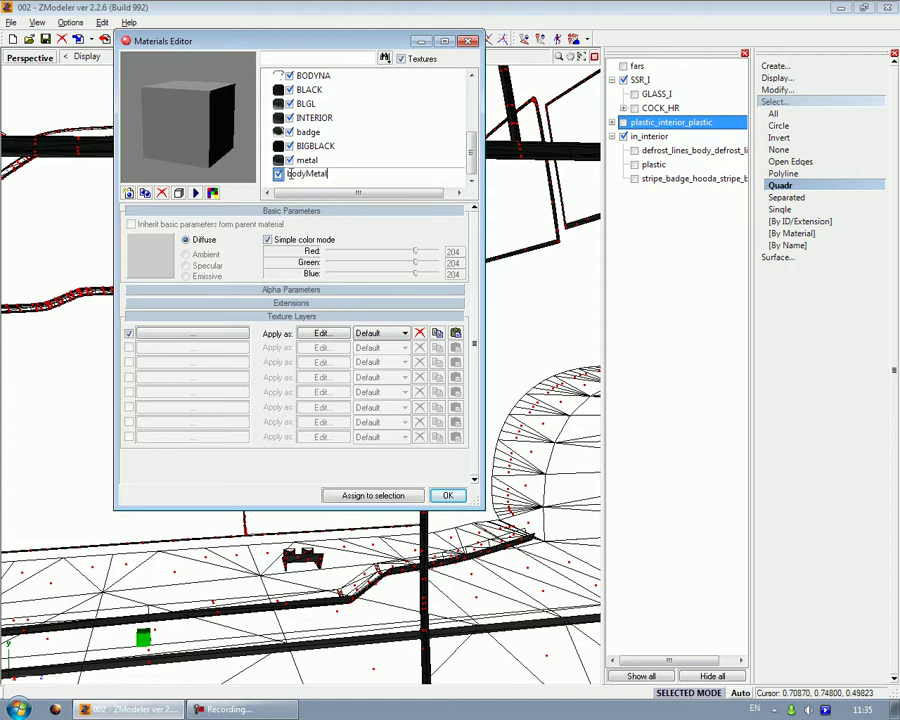
{"action": "left_click", "coordinate": [362, 172]}
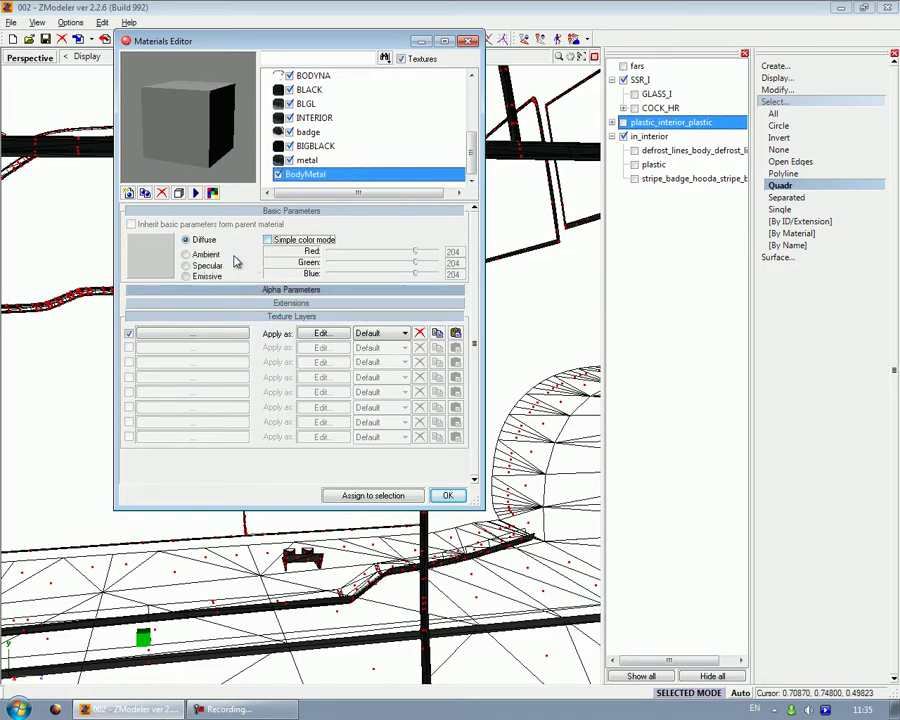
Set BodyMetal's diffuse and ambient colors to 255 for red, green and blue
{"action": "left_click", "coordinate": [205, 256]}
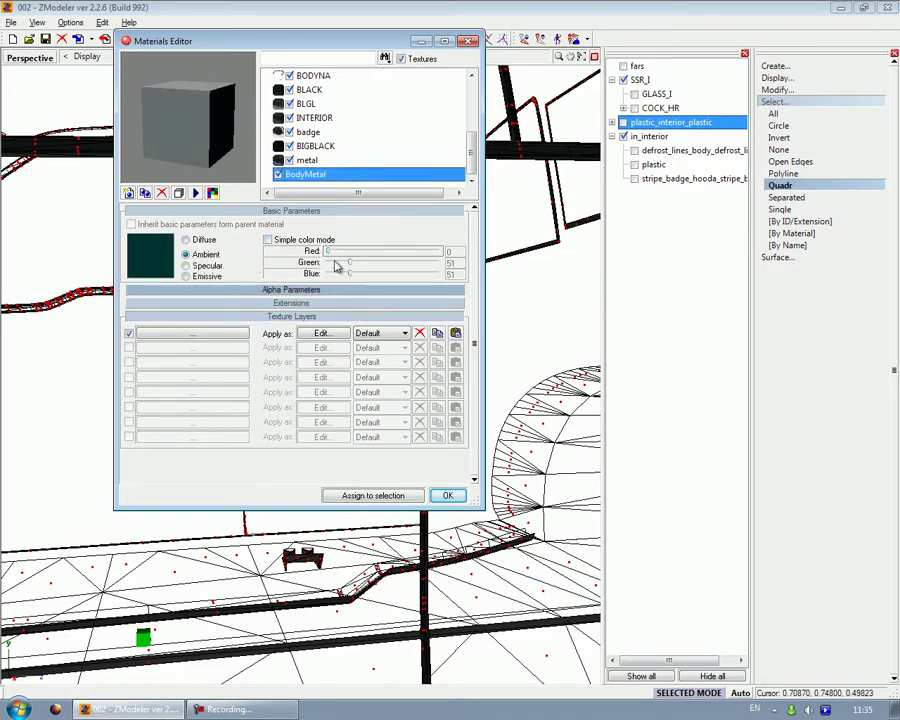
{"action": "left_click_drag", "start_coordinate": [337, 265], "coordinate": [333, 278]}
{"action": "left_click", "coordinate": [200, 241]}
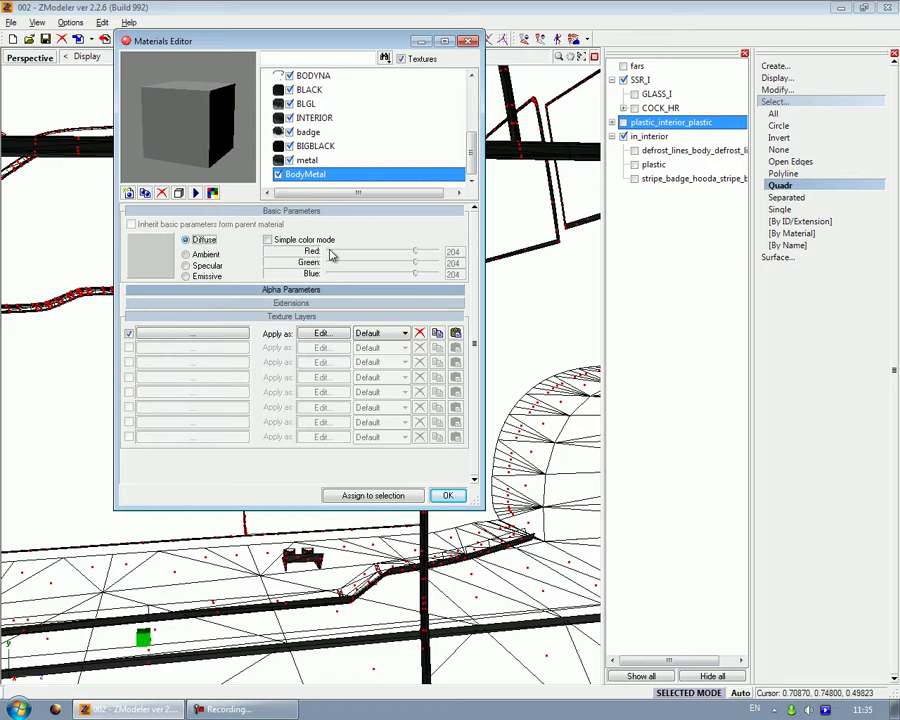
{"action": "left_click_drag", "start_coordinate": [348, 252], "coordinate": [450, 257]}
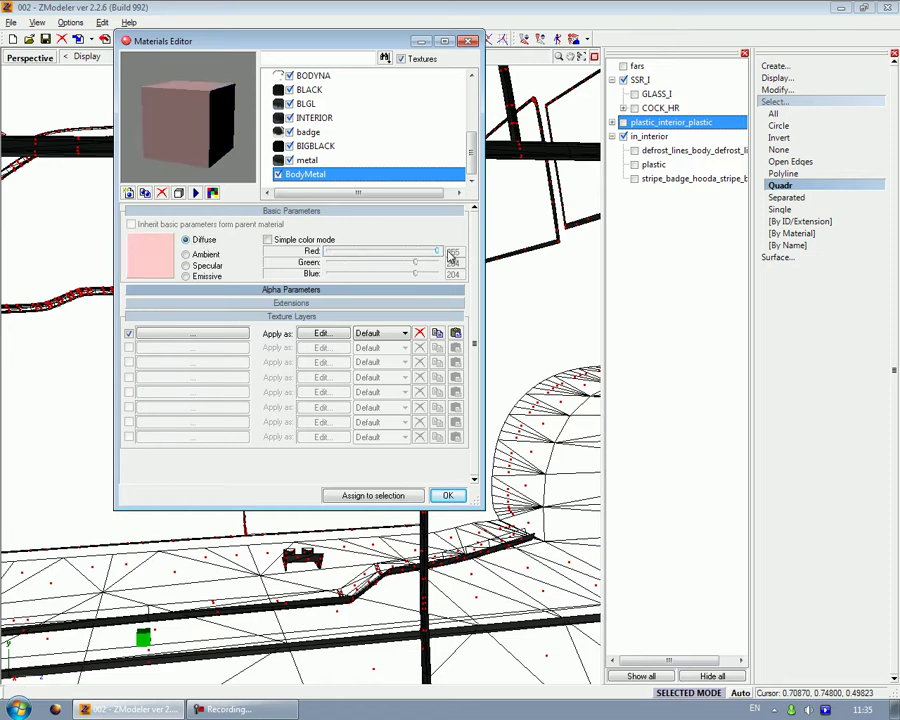
{"action": "left_click", "coordinate": [441, 263]}
{"action": "left_click", "coordinate": [205, 255]}
{"action": "left_click", "coordinate": [441, 263]}
{"action": "left_click", "coordinate": [441, 274]}
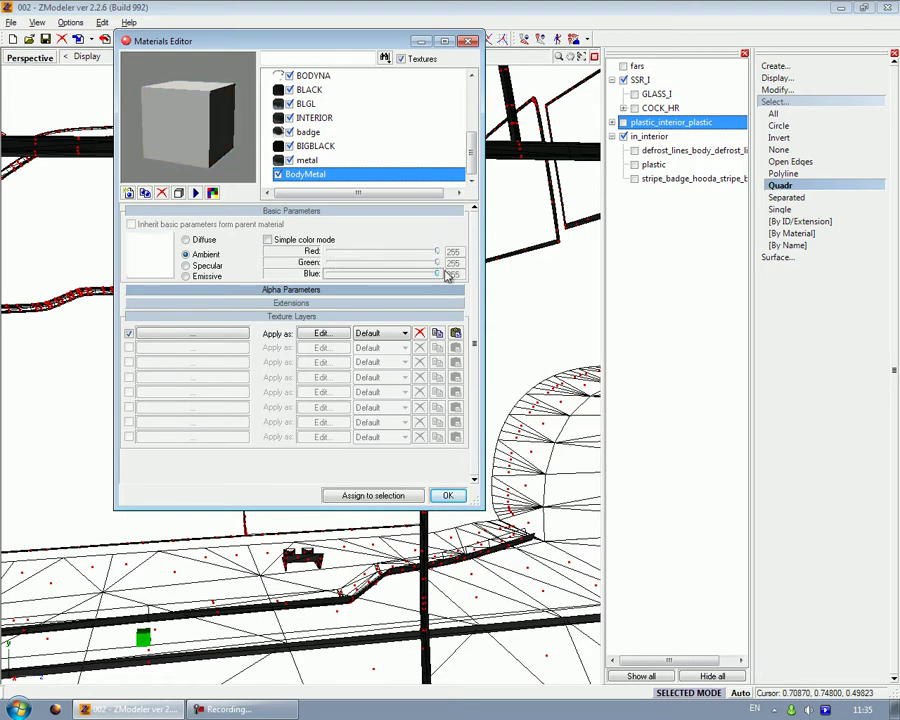
Go through BodyMetal's specular and emissive colors, return to diffuse and re-enable simple color mode
{"action": "left_click", "coordinate": [330, 252]}
{"action": "left_click", "coordinate": [349, 262]}
{"action": "left_click", "coordinate": [349, 274]}
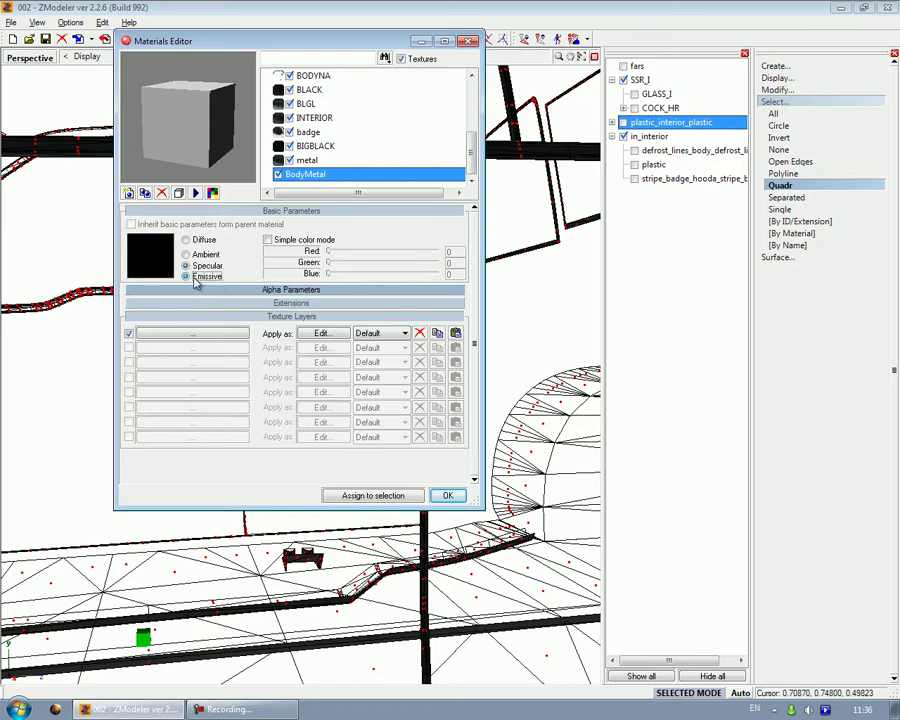
{"action": "left_click", "coordinate": [214, 241]}
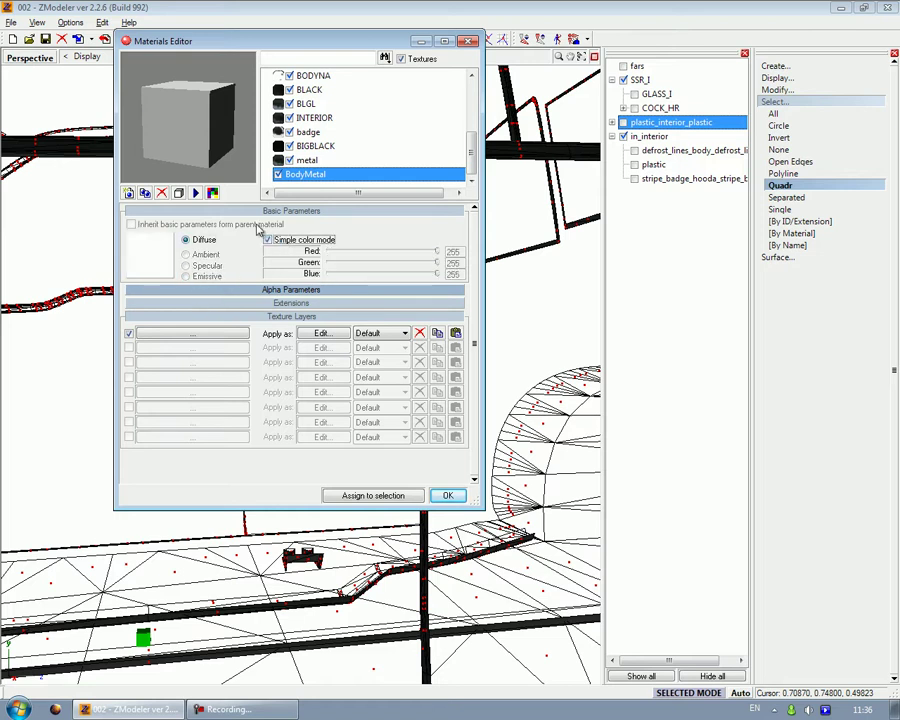
Set BodyMetal's alpha blending source to One and destination to Zero
{"action": "left_click", "coordinate": [302, 290]}
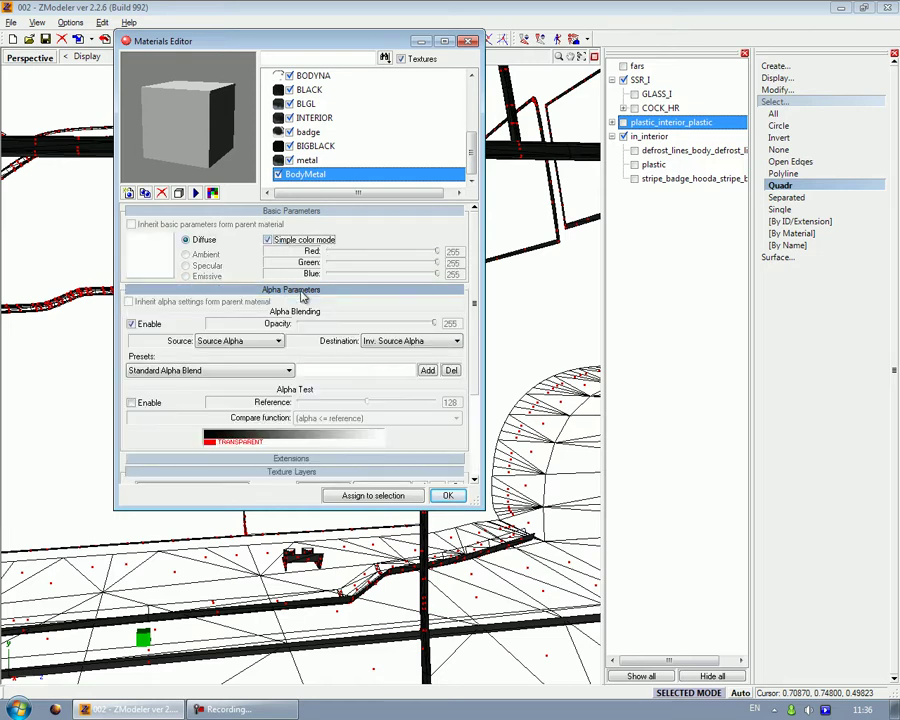
{"action": "left_click", "coordinate": [237, 341]}
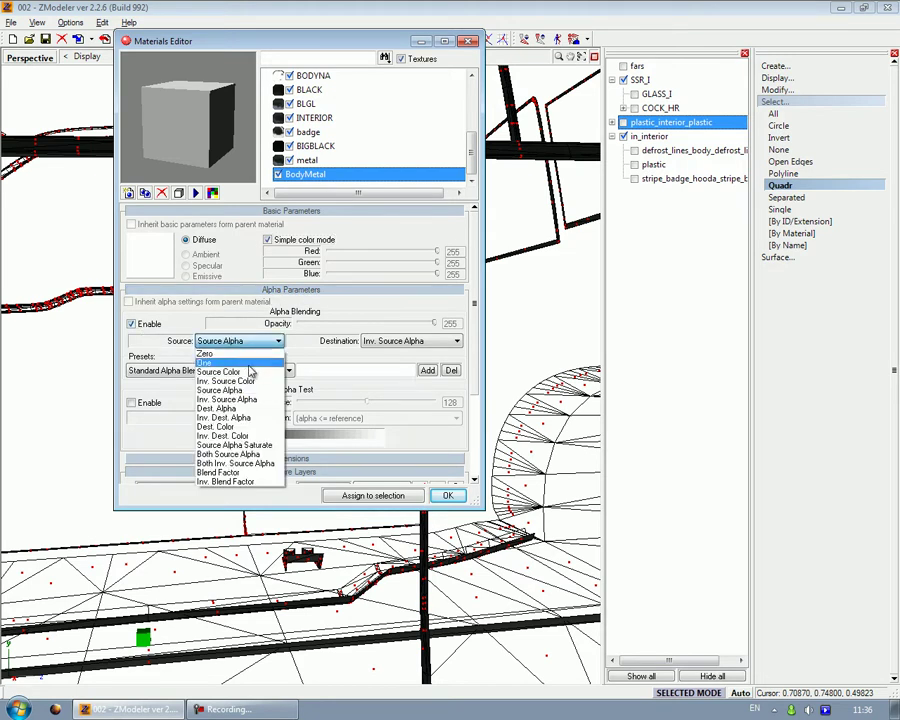
{"action": "left_click", "coordinate": [205, 362]}
{"action": "left_click", "coordinate": [410, 341]}
{"action": "left_click", "coordinate": [385, 353]}
{"action": "left_click", "coordinate": [305, 290]}
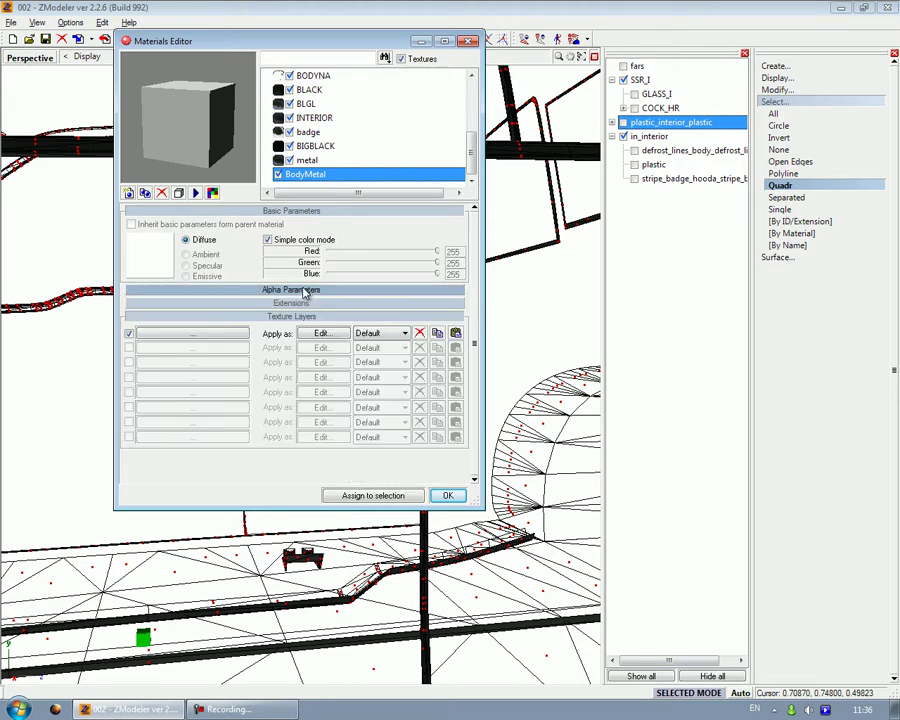
Assign cock_hr.2db as BodyMetal's first texture layer and cubemap.2db as its second
{"action": "left_click", "coordinate": [301, 302]}
{"action": "left_click", "coordinate": [301, 303]}
{"action": "left_click", "coordinate": [297, 317]}
{"action": "left_click", "coordinate": [297, 317]}
{"action": "double_click", "coordinate": [241, 336]}
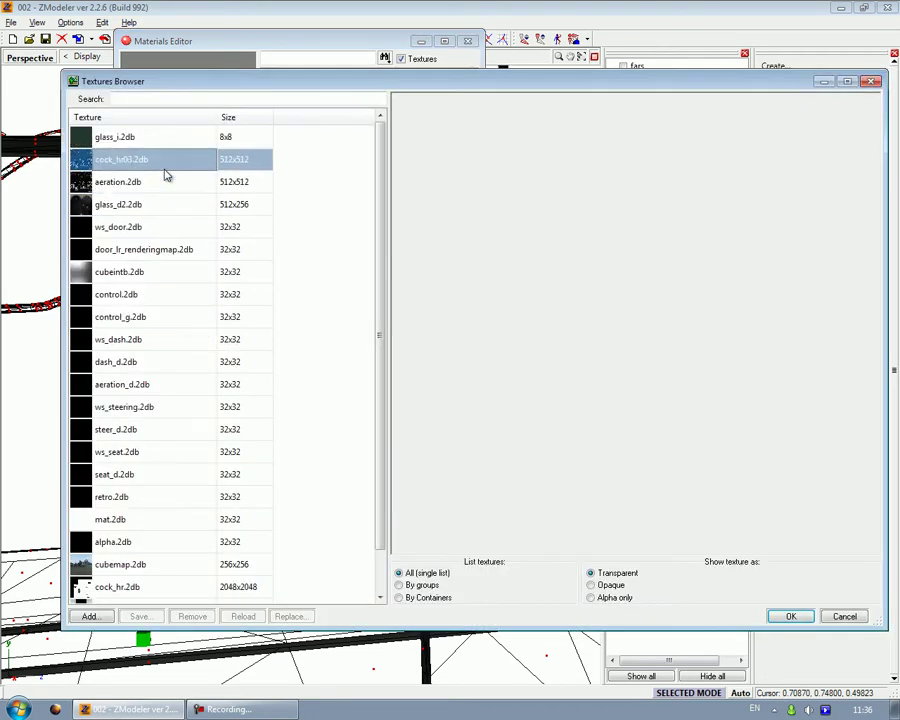
{"action": "left_click", "coordinate": [270, 586]}
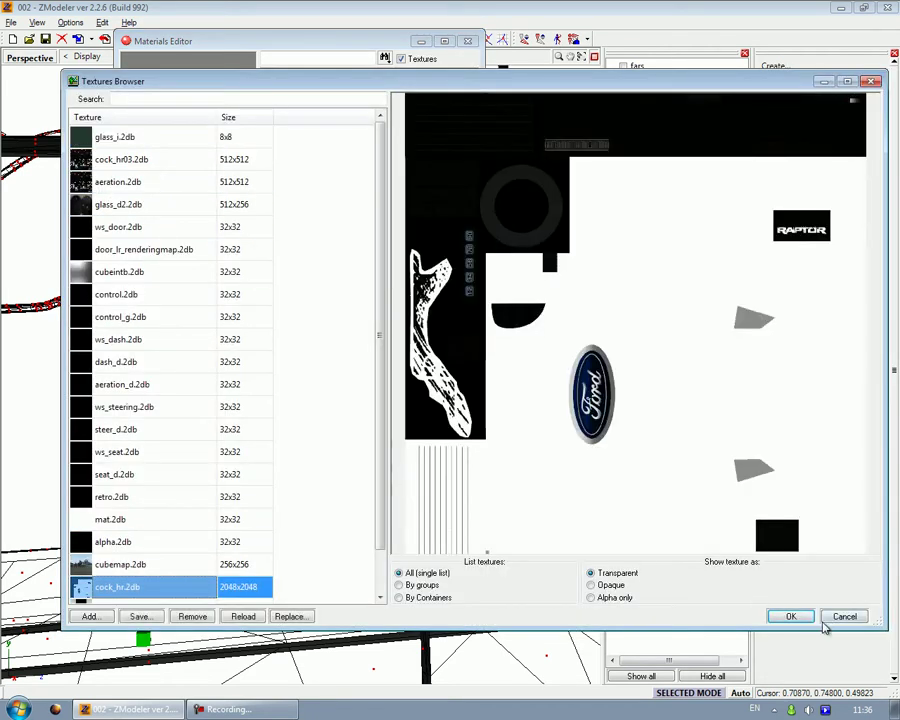
{"action": "left_click", "coordinate": [790, 617]}
{"action": "double_click", "coordinate": [216, 350]}
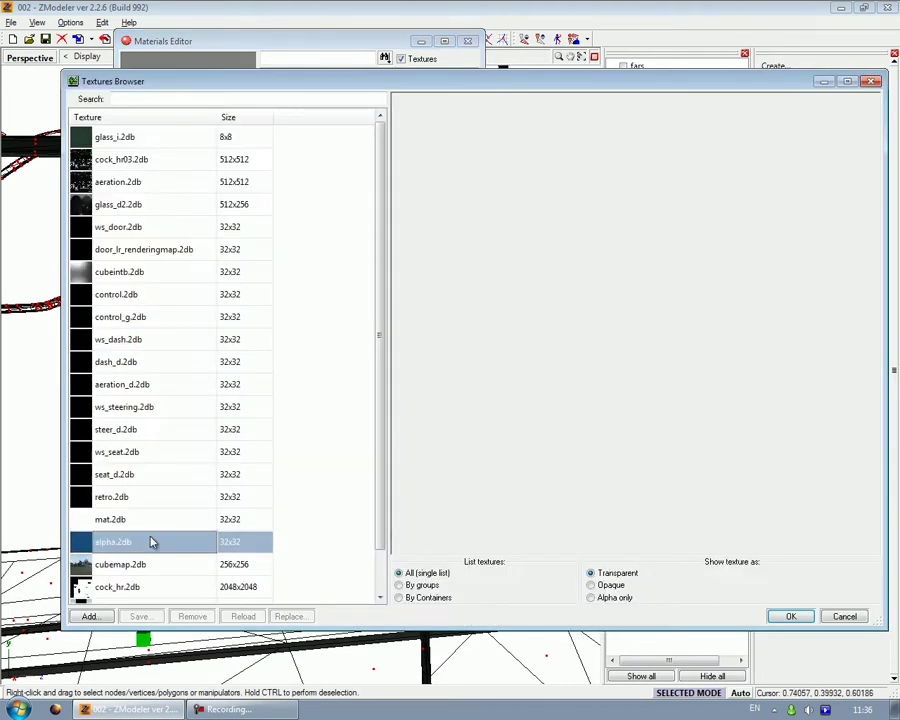
{"action": "left_click", "coordinate": [150, 564]}
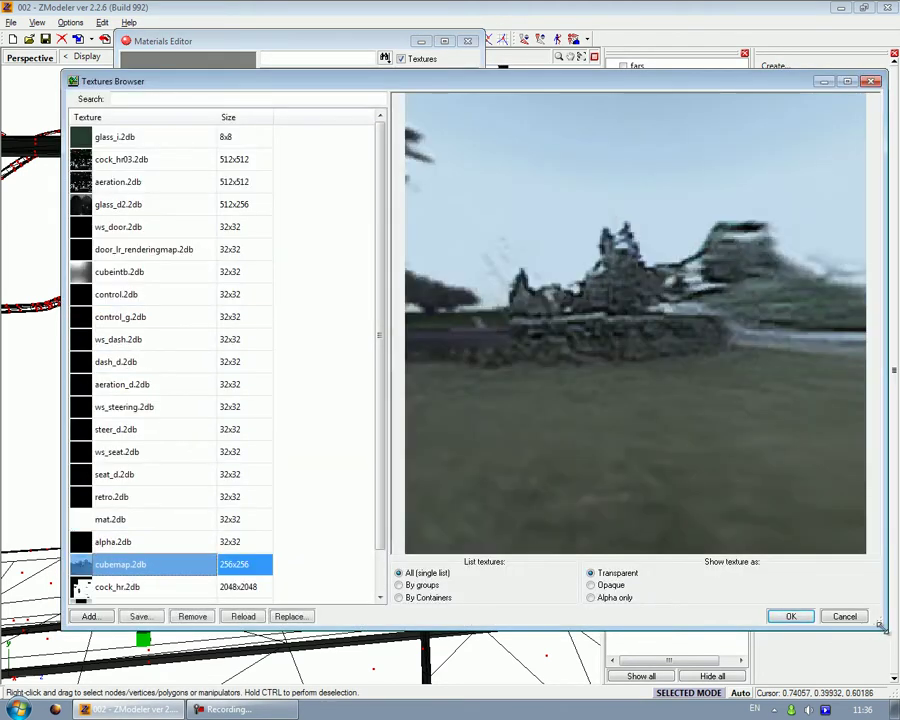
{"action": "left_click", "coordinate": [790, 617]}
Set the cock_hr.2db layer's U and V addressing to Clamp and its MAG, MIN and MIP filters to Anisotropic
{"action": "left_click", "coordinate": [330, 333]}
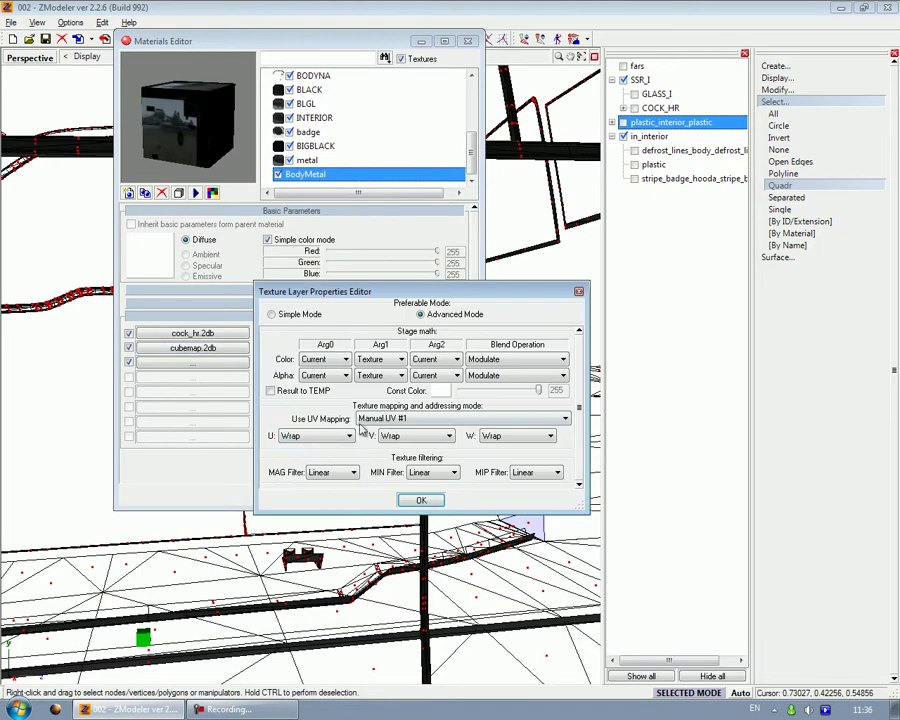
{"action": "left_click", "coordinate": [342, 441]}
{"action": "left_click", "coordinate": [300, 466]}
{"action": "left_click", "coordinate": [410, 436]}
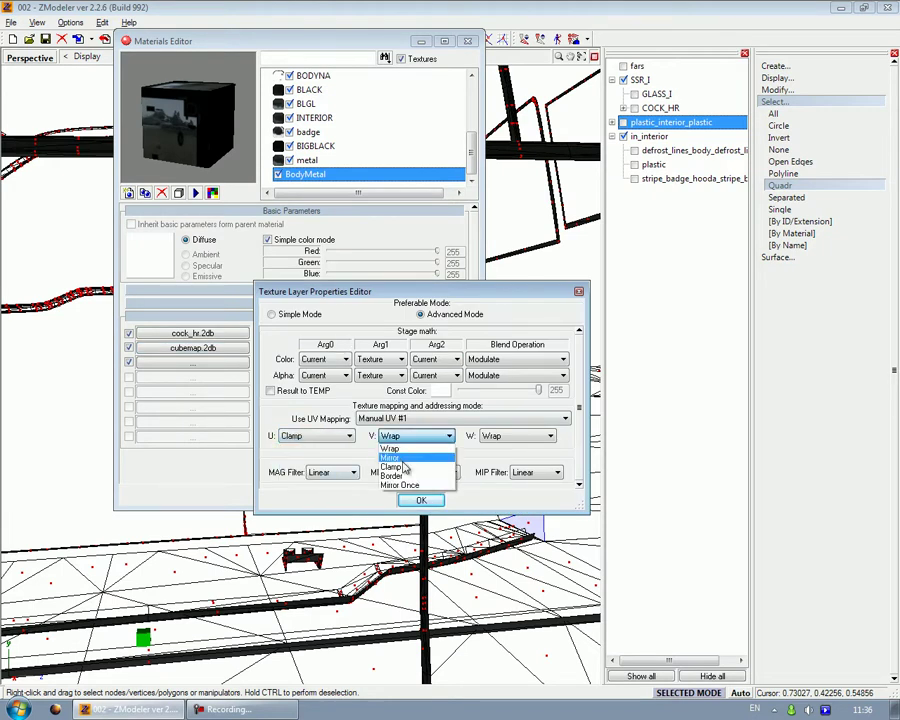
{"action": "left_click", "coordinate": [395, 467]}
{"action": "left_click", "coordinate": [336, 472]}
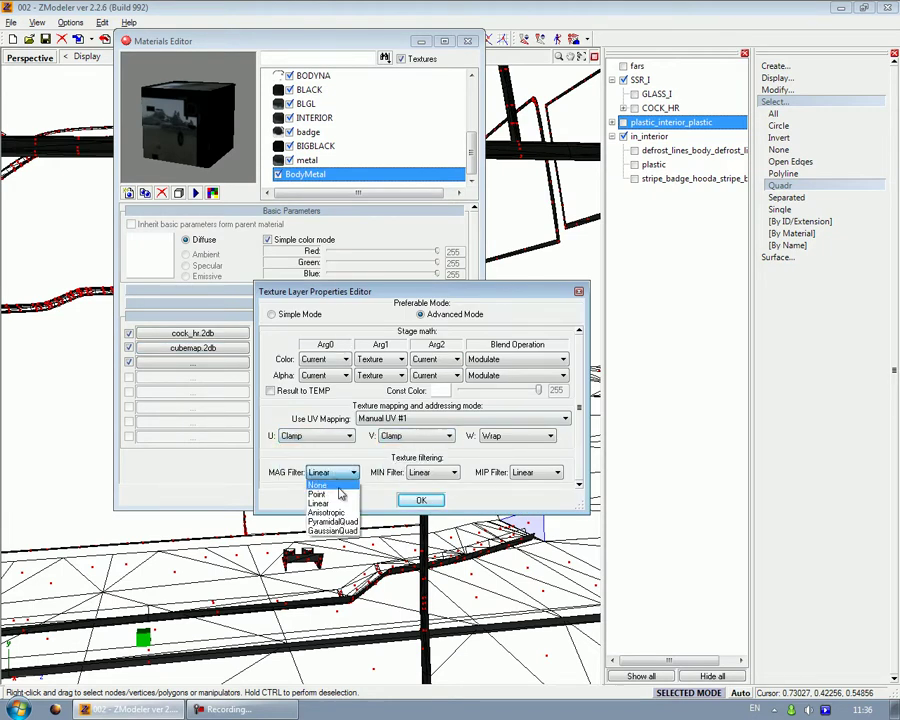
{"action": "left_click", "coordinate": [340, 514]}
{"action": "left_click", "coordinate": [440, 473]}
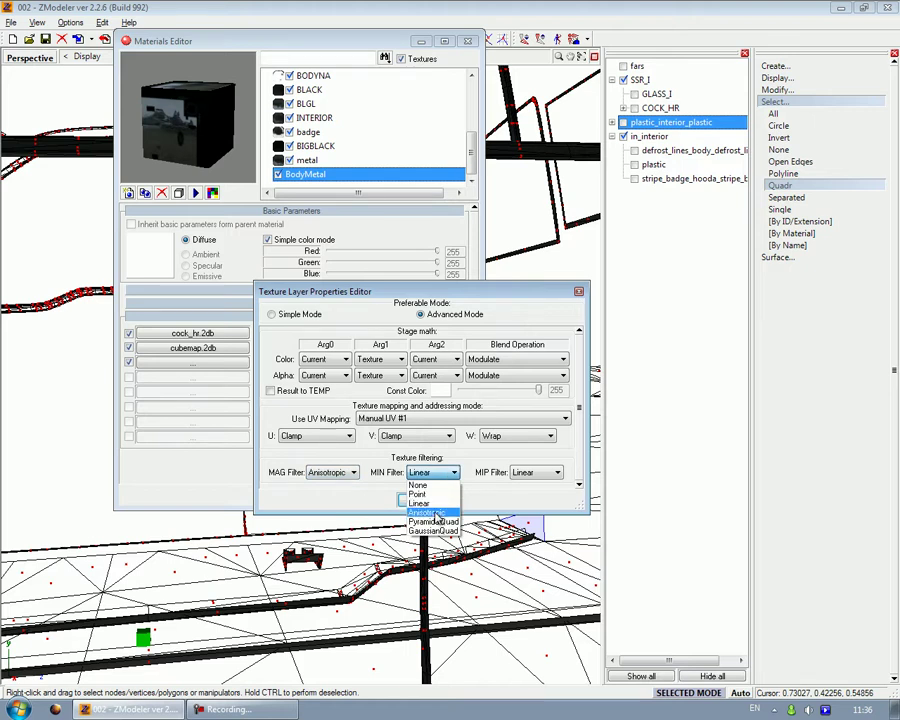
{"action": "left_click", "coordinate": [437, 514]}
{"action": "left_click", "coordinate": [537, 474]}
{"action": "left_click", "coordinate": [534, 513]}
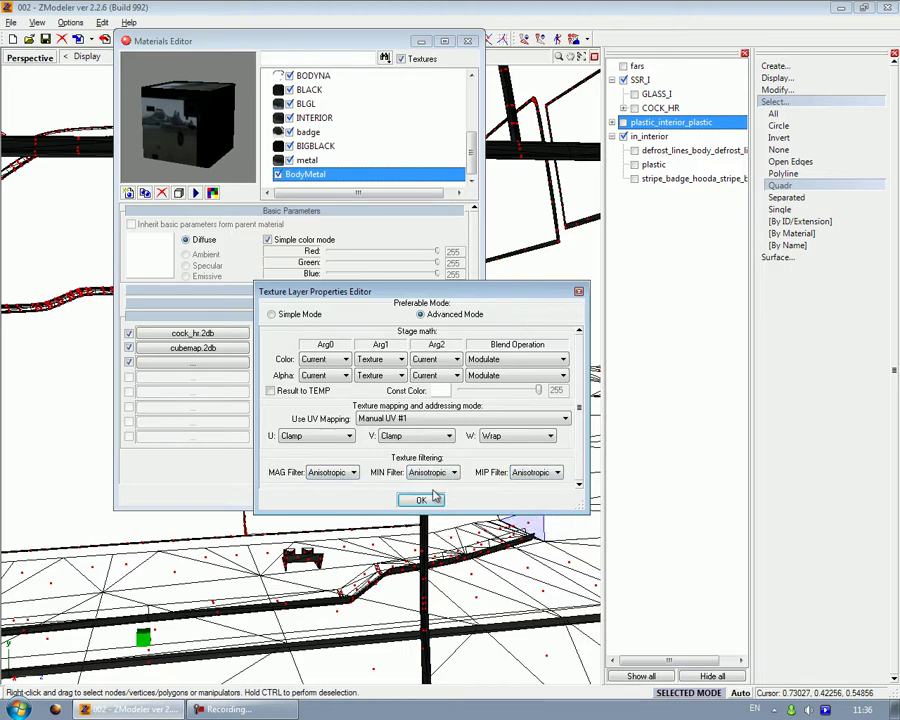
{"action": "left_click", "coordinate": [421, 501]}
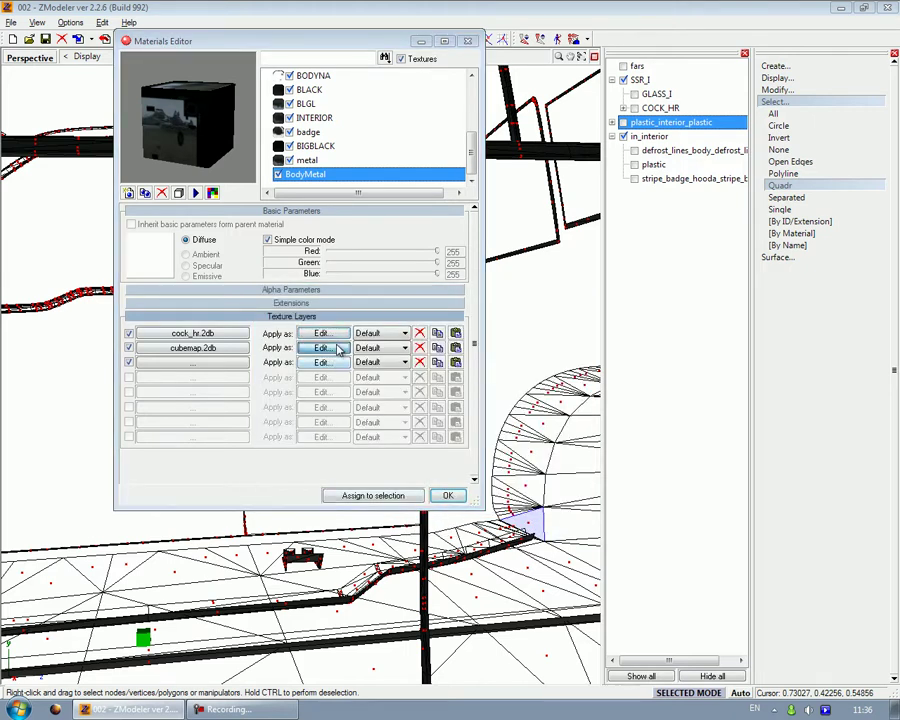
Set the cubemap.2db layer's color blend to MultiplyAdd, color Arg2 to Const Color and UV mapping to Auto Sphere Environment
{"action": "left_click", "coordinate": [330, 346]}
{"action": "left_click", "coordinate": [545, 359]}
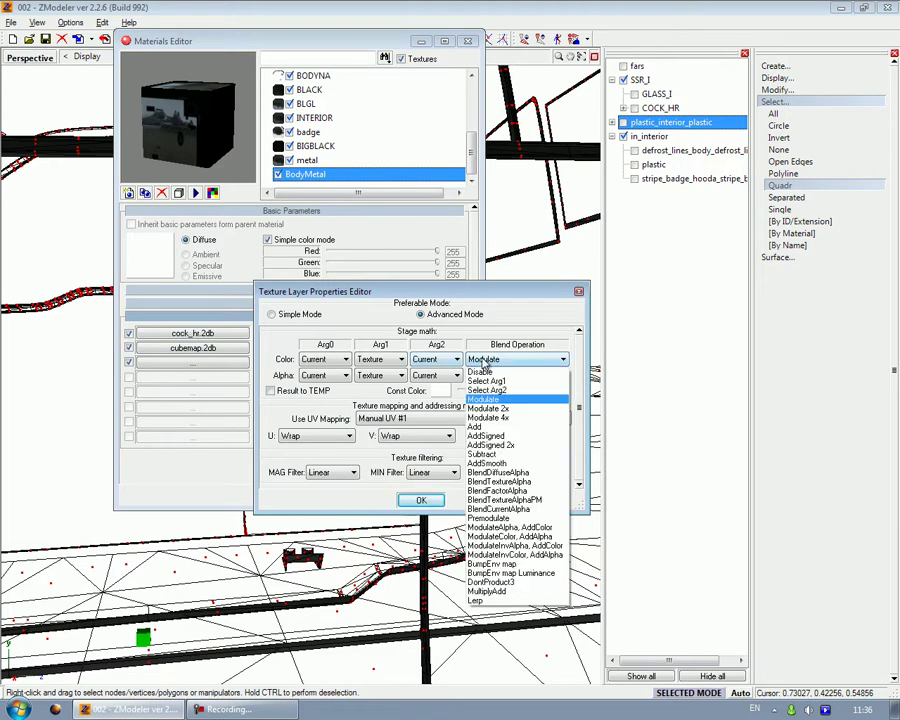
{"action": "left_click", "coordinate": [490, 591]}
{"action": "left_click", "coordinate": [455, 359]}
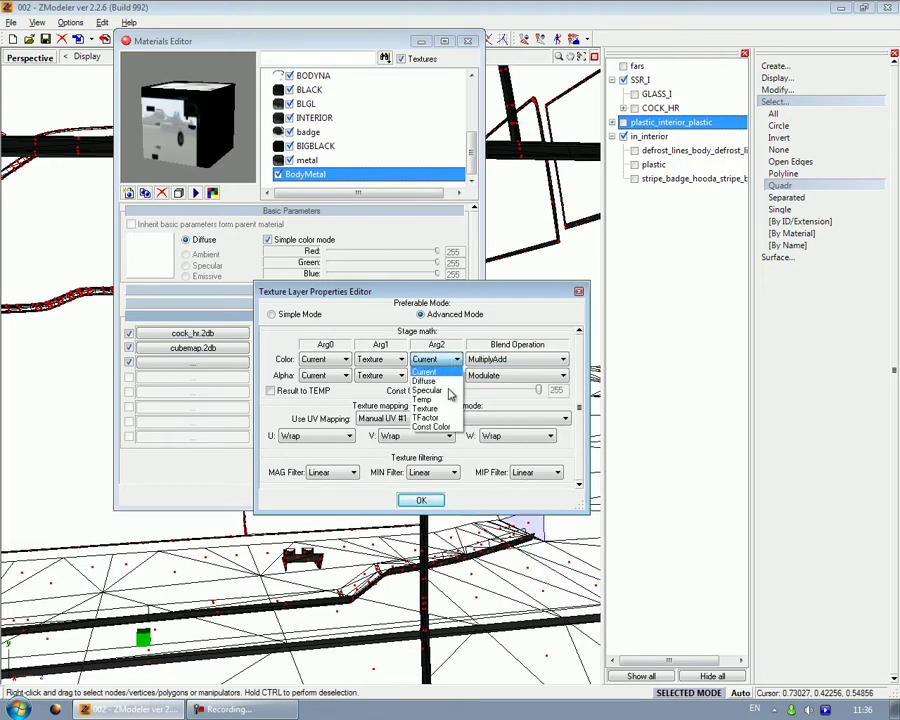
{"action": "left_click", "coordinate": [450, 428]}
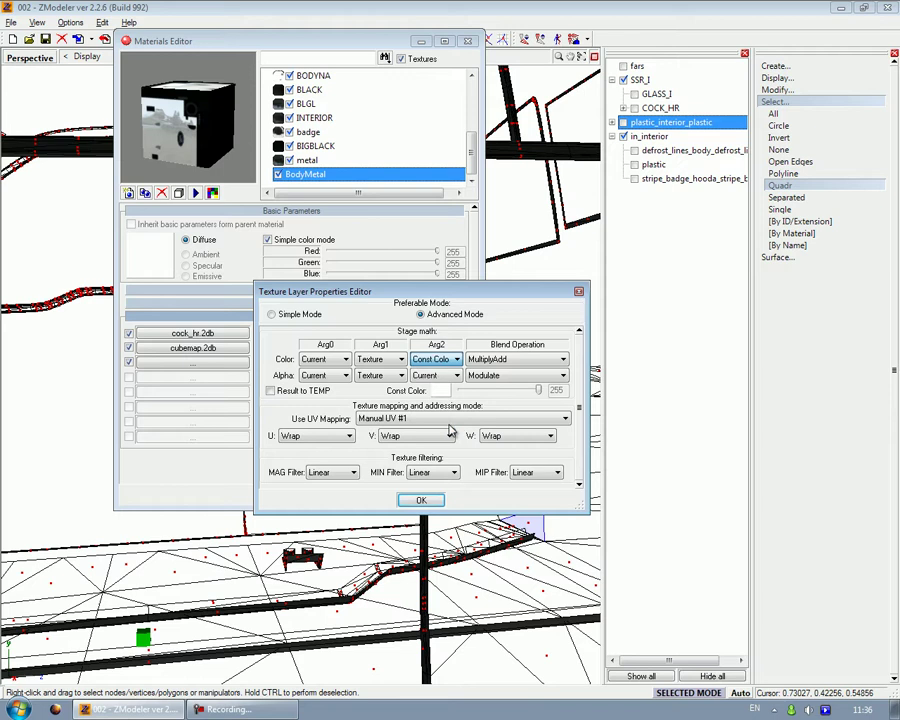
{"action": "left_click", "coordinate": [400, 418]}
{"action": "left_click", "coordinate": [420, 466]}
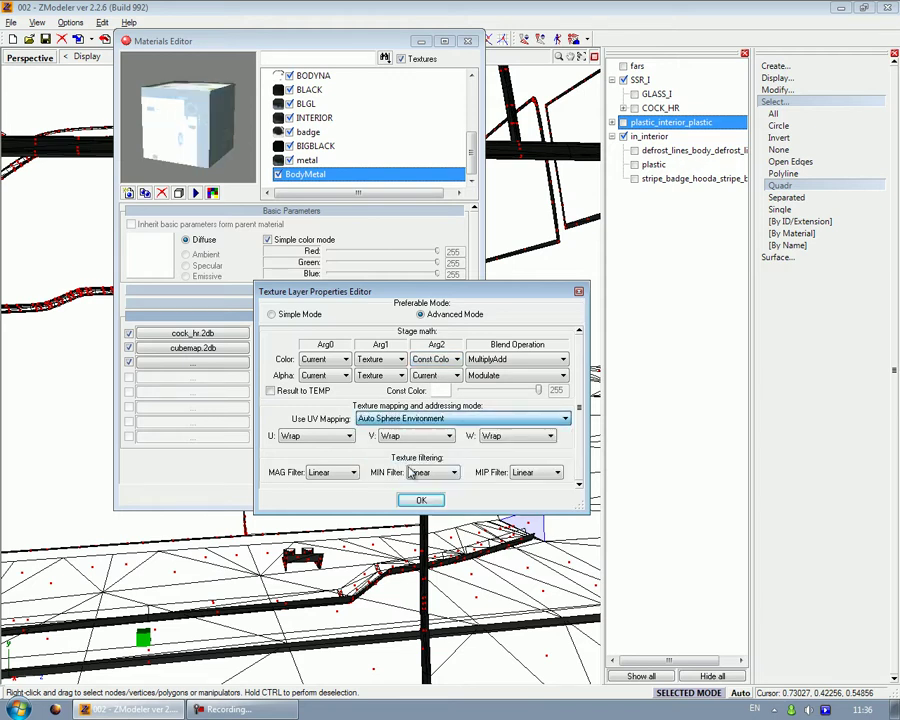
Clamp the cubemap.2db layer's U and V addressing and set its MAG and MIN filters to Anisotropic
{"action": "left_click", "coordinate": [349, 436]}
{"action": "left_click", "coordinate": [300, 466]}
{"action": "left_click", "coordinate": [418, 436]}
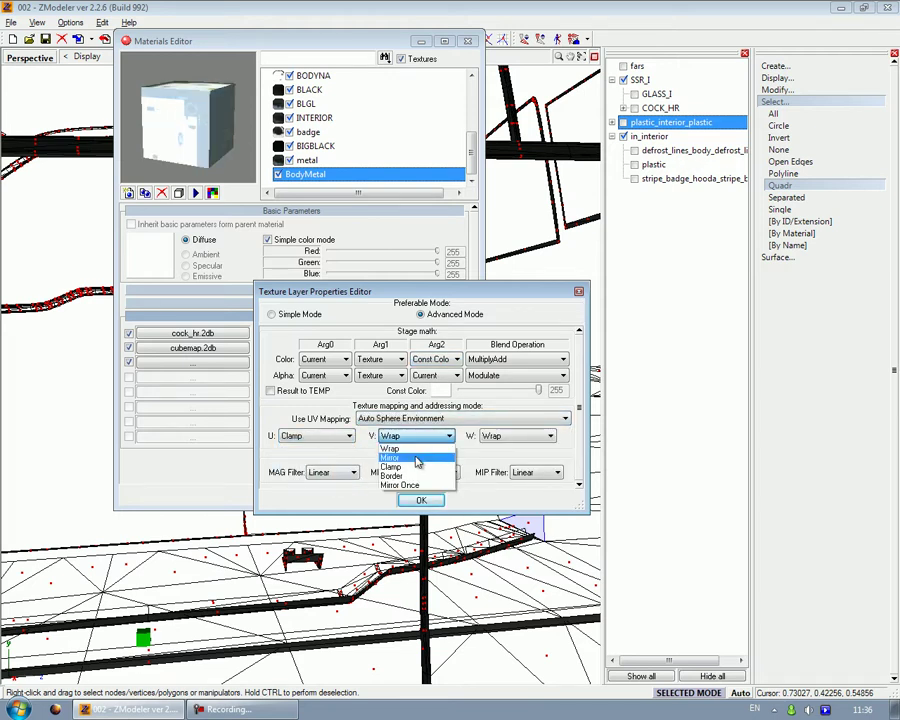
{"action": "left_click", "coordinate": [418, 467]}
{"action": "left_click", "coordinate": [354, 473]}
{"action": "left_click", "coordinate": [344, 512]}
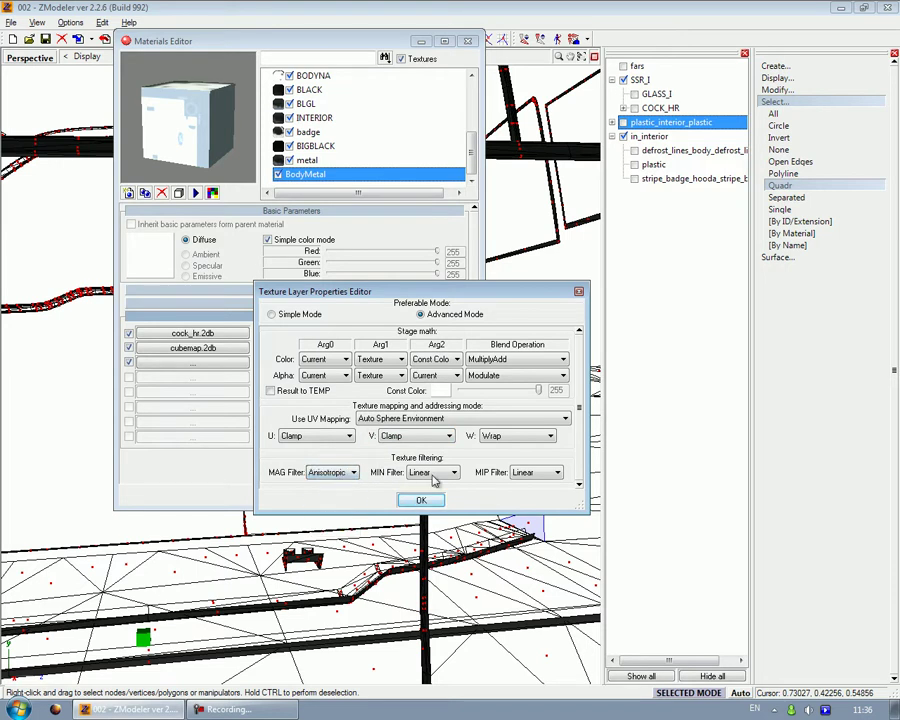
{"action": "left_click", "coordinate": [440, 472]}
{"action": "left_click", "coordinate": [424, 513]}
Set the cubemap.2db layer's const color intensity to 90 and assign BodyMetal to the selection
{"action": "left_click_drag", "start_coordinate": [514, 390], "coordinate": [489, 397]}
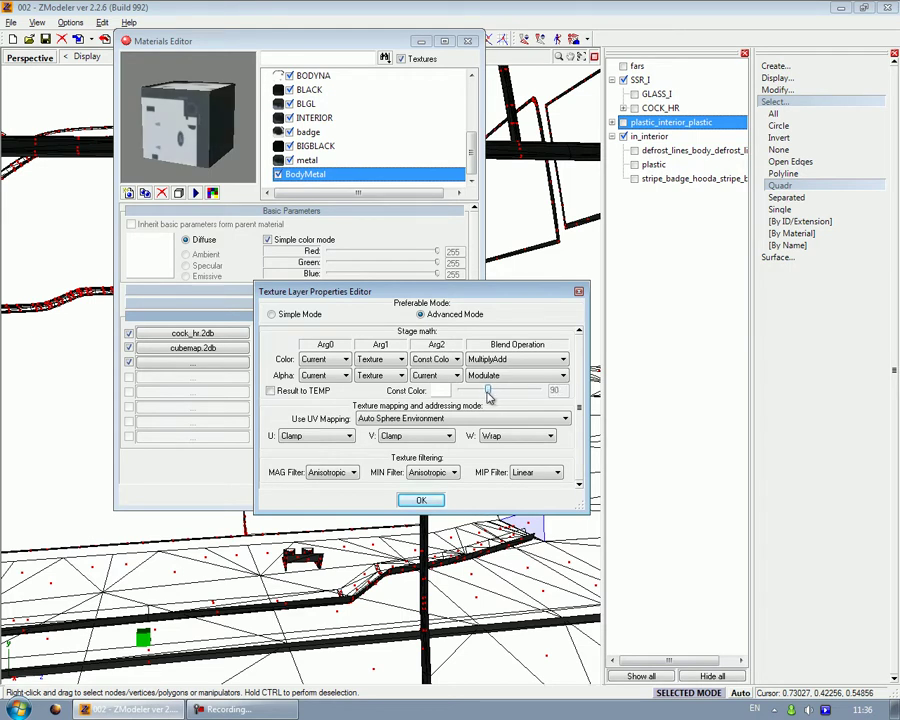
{"action": "left_click", "coordinate": [434, 500]}
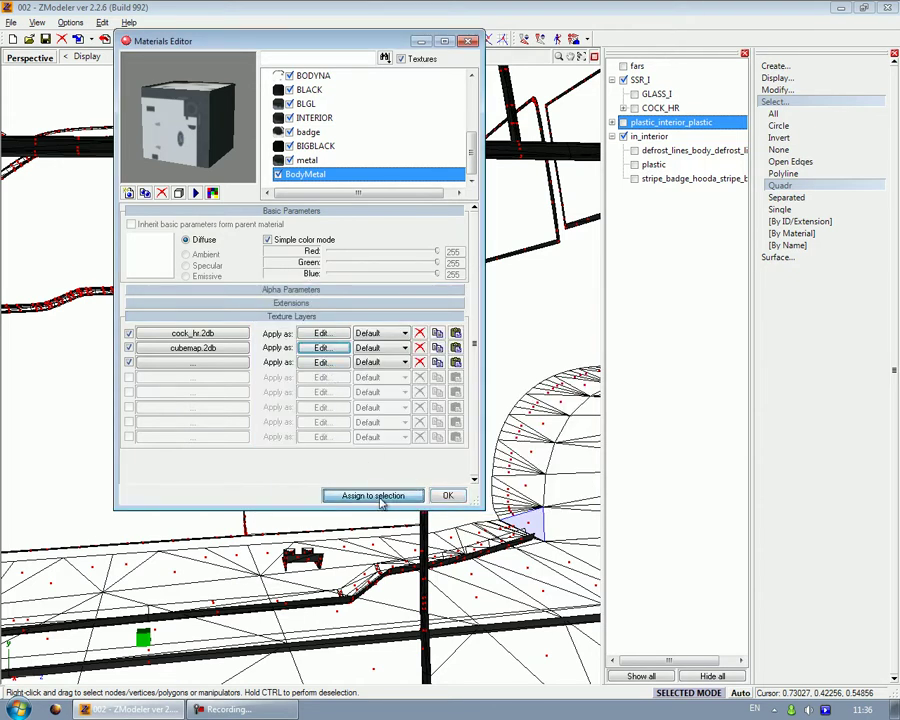
{"action": "left_click", "coordinate": [447, 497]}
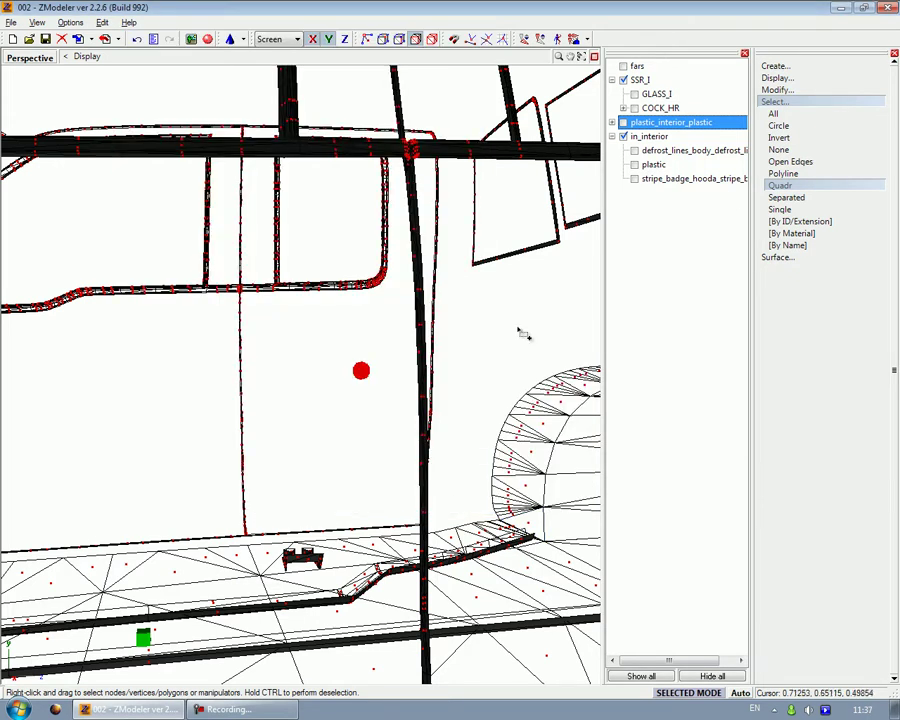
Return to object-level editing and look over the interior mesh around the doors and windshield
{"action": "left_click", "coordinate": [831, 103]}
{"action": "left_click", "coordinate": [432, 41]}
{"action": "middle_click_drag", "start_coordinate": [249, 361], "coordinate": [370, 337]}
{"action": "scroll", "coordinate": [370, 337], "scroll_direction": "down", "scroll_amount": 6}
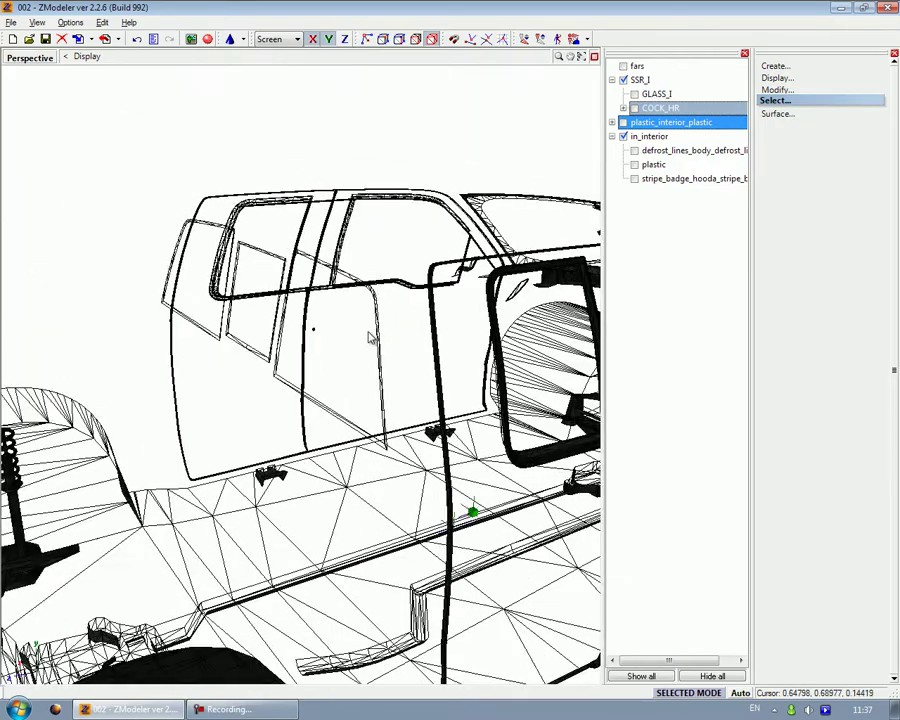
{"action": "scroll", "coordinate": [371, 338], "scroll_direction": "down", "scroll_amount": 4}
{"action": "scroll", "coordinate": [373, 343], "scroll_direction": "up", "scroll_amount": 8}
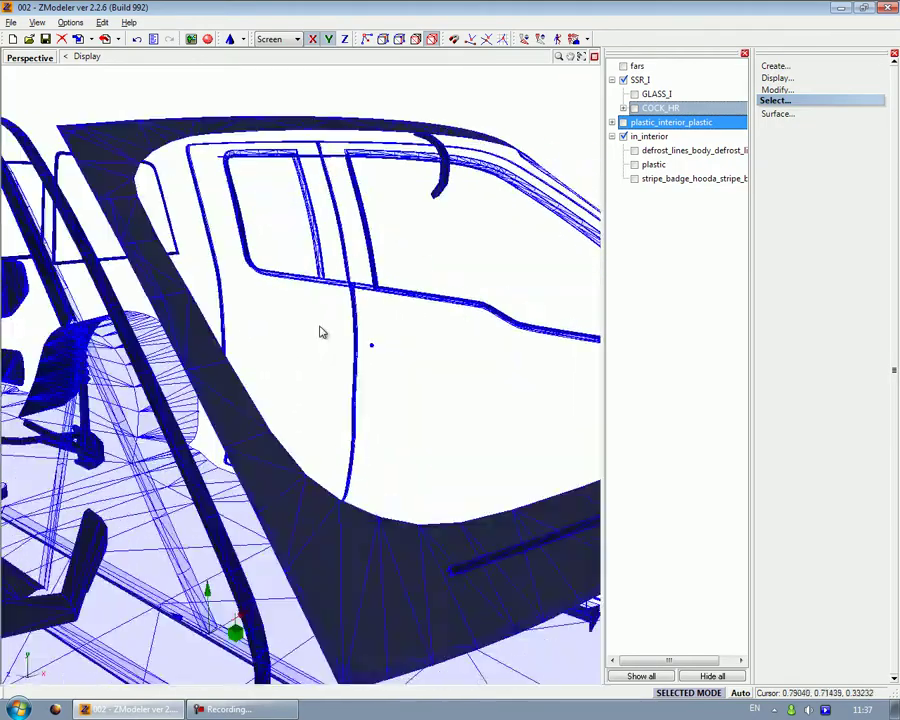
{"action": "middle_click_drag", "start_coordinate": [322, 332], "coordinate": [326, 272]}
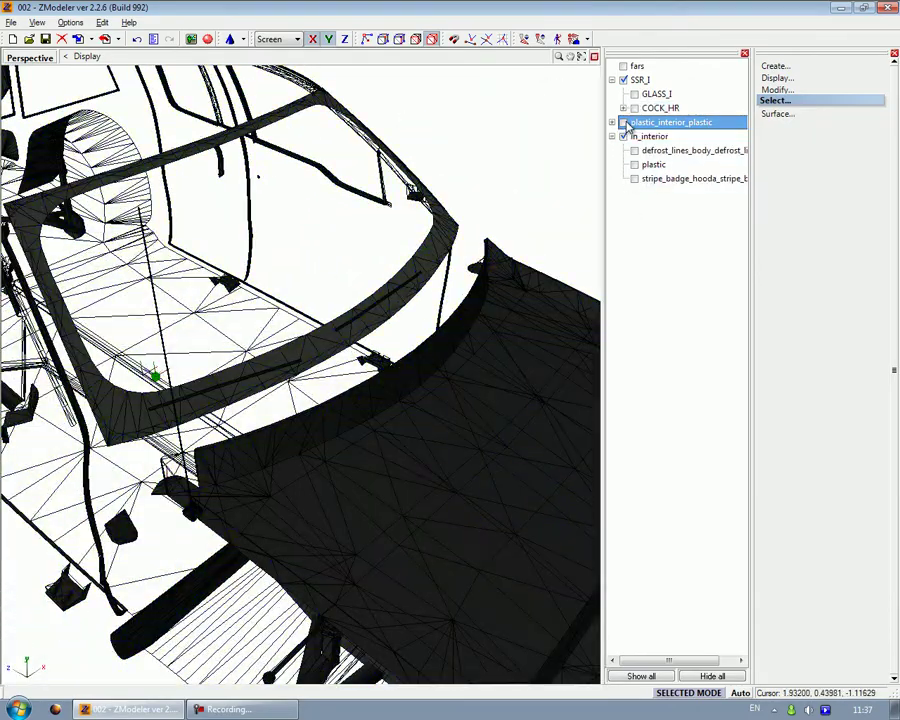
Show plastic_interior_plastic and the three child parts of in_interior, and collapse the in_interior group
{"action": "left_click", "coordinate": [624, 123]}
{"action": "middle_click_drag", "start_coordinate": [420, 142], "coordinate": [250, 146]}
{"action": "middle_click_drag", "start_coordinate": [327, 217], "coordinate": [350, 204]}
{"action": "scroll", "coordinate": [349, 205], "scroll_direction": "down", "scroll_amount": 5}
{"action": "scroll", "coordinate": [333, 195], "scroll_direction": "down", "scroll_amount": 8}
{"action": "middle_click_drag", "start_coordinate": [347, 395], "coordinate": [310, 372]}
{"action": "left_click", "coordinate": [636, 151]}
{"action": "left_click", "coordinate": [634, 164]}
{"action": "left_click", "coordinate": [634, 178]}
{"action": "left_click", "coordinate": [612, 136]}
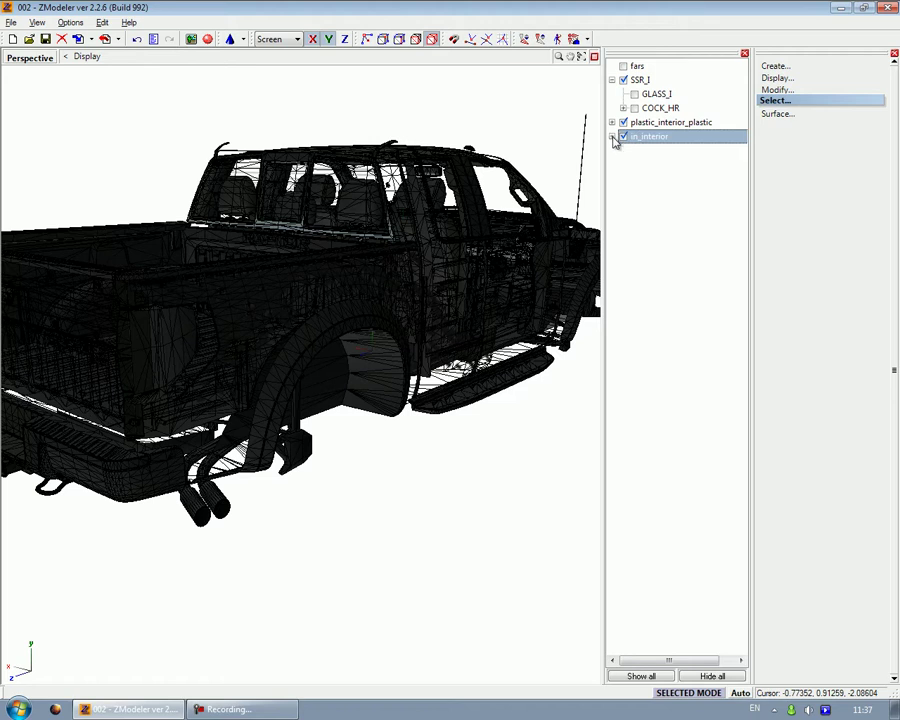
Show COCK_HR and GLASS_I, and move plastic_interior_plastic and in_interior into the COCK_HR hierarchy
{"action": "scroll", "coordinate": [383, 160], "scroll_direction": "up", "scroll_amount": 4}
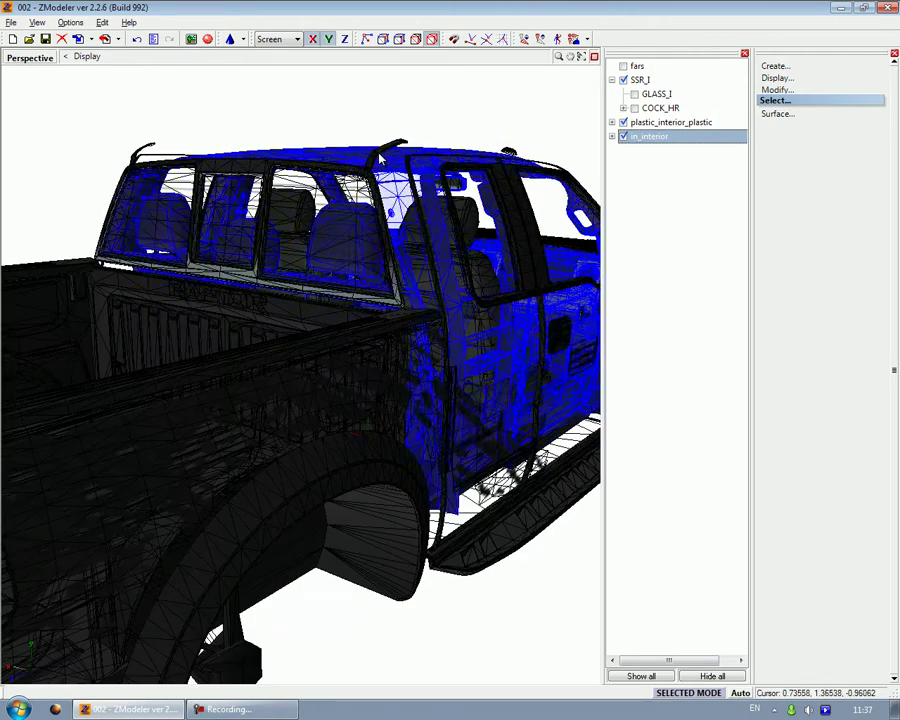
{"action": "left_click", "coordinate": [632, 122]}
{"action": "left_click", "coordinate": [632, 110]}
{"action": "left_click", "coordinate": [634, 93]}
{"action": "mouse_move", "coordinate": [645, 122]}
{"action": "left_mouse_down"}
{"action": "mouse_move", "coordinate": [658, 117]}
{"action": "mouse_move", "coordinate": [645, 134]}
{"action": "mouse_move", "coordinate": [645, 124]}
{"action": "left_mouse_up"}
{"action": "left_click_drag", "start_coordinate": [645, 277], "coordinate": [670, 140]}
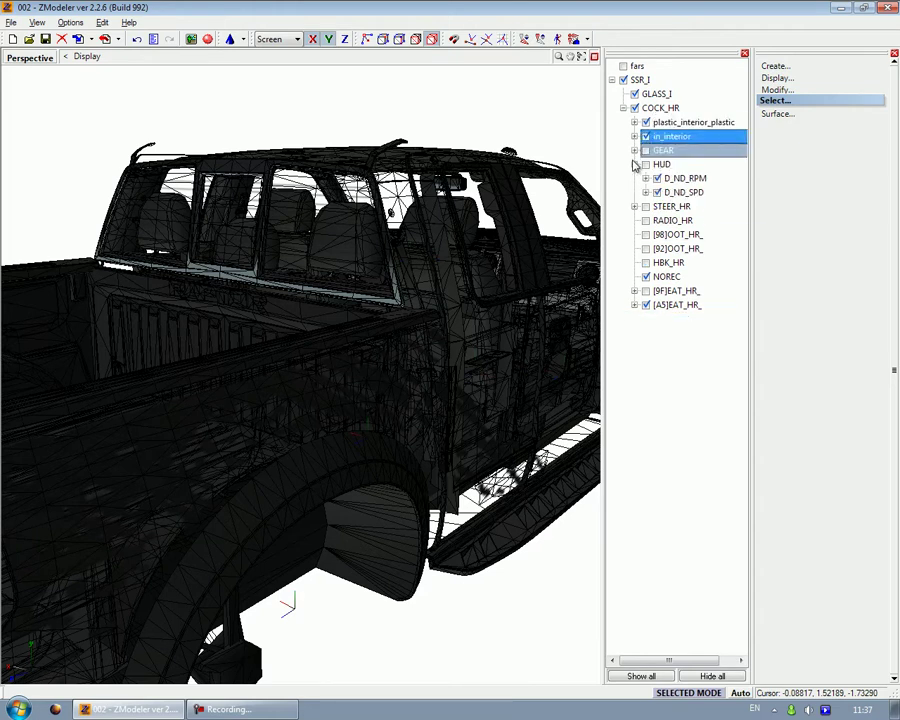
Collapse HUD and show GEAR, HUD, STEER_HR, RADIO_HR, both OOT_HR_ parts, HBK_HR and [9F]EAT_HR_
{"action": "left_click", "coordinate": [634, 165]}
{"action": "left_click", "coordinate": [646, 150]}
{"action": "left_click", "coordinate": [646, 164]}
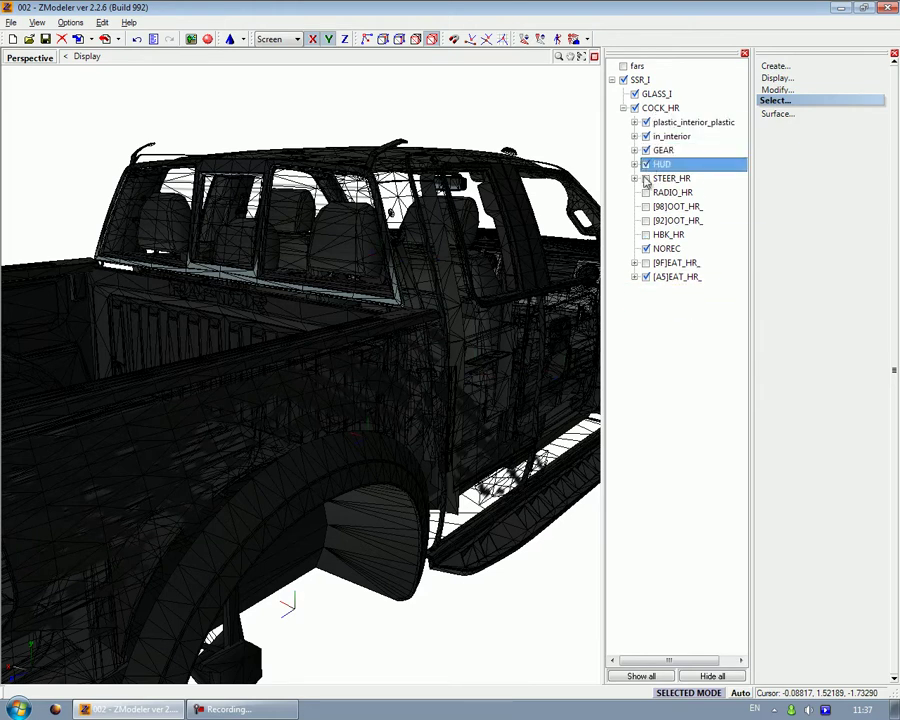
{"action": "left_click", "coordinate": [646, 178]}
{"action": "left_click", "coordinate": [646, 192]}
{"action": "left_click", "coordinate": [646, 206]}
{"action": "left_click", "coordinate": [646, 220]}
{"action": "left_click", "coordinate": [646, 234]}
{"action": "left_click", "coordinate": [646, 262]}
Switch to polygon level and use Separated selection for the bracket beside the wheel arch under the front bumper
{"action": "middle_click_drag", "start_coordinate": [322, 230], "coordinate": [120, 232]}
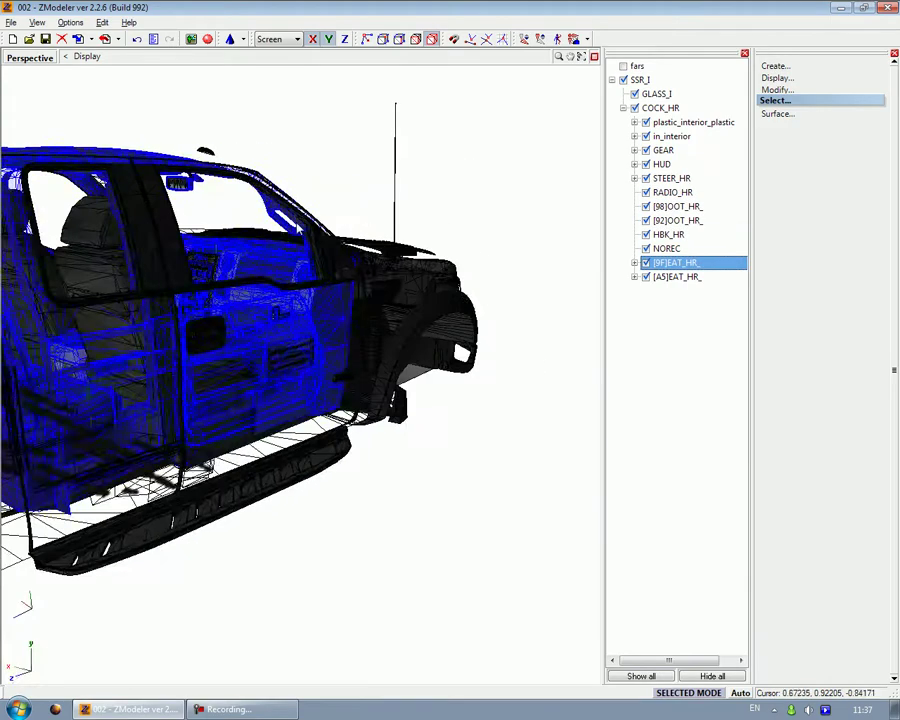
{"action": "scroll", "coordinate": [150, 275], "scroll_direction": "up", "scroll_amount": 5}
{"action": "middle_click_drag", "start_coordinate": [157, 288], "coordinate": [380, 268]}
{"action": "scroll", "coordinate": [342, 251], "scroll_direction": "down", "scroll_amount": 5}
{"action": "scroll", "coordinate": [354, 217], "scroll_direction": "up", "scroll_amount": 3}
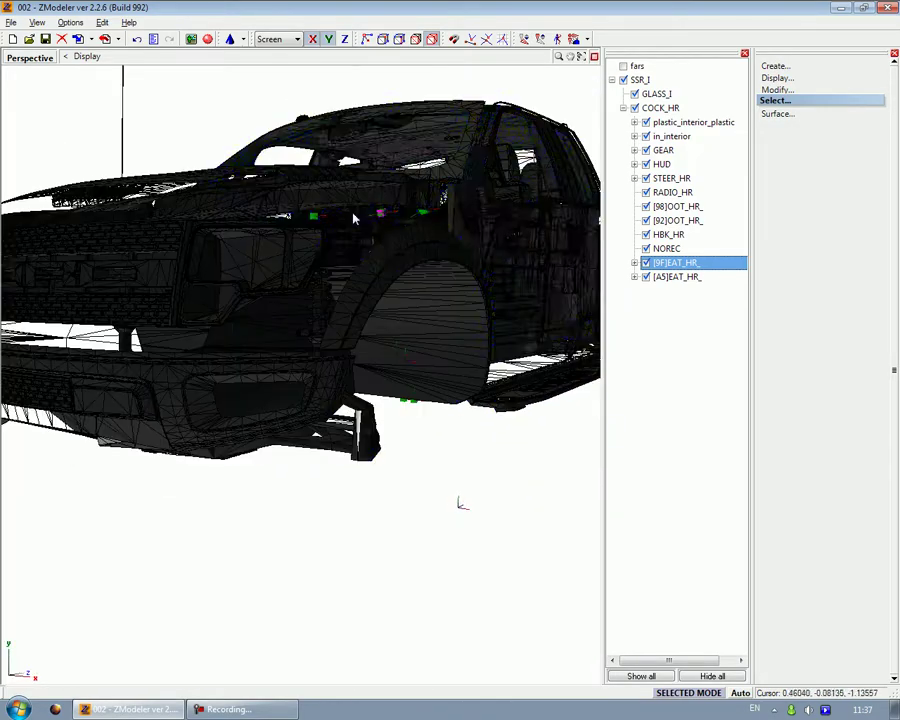
{"action": "left_click", "coordinate": [418, 38]}
{"action": "scroll", "coordinate": [395, 438], "scroll_direction": "up", "scroll_amount": 2}
{"action": "left_click", "coordinate": [806, 104]}
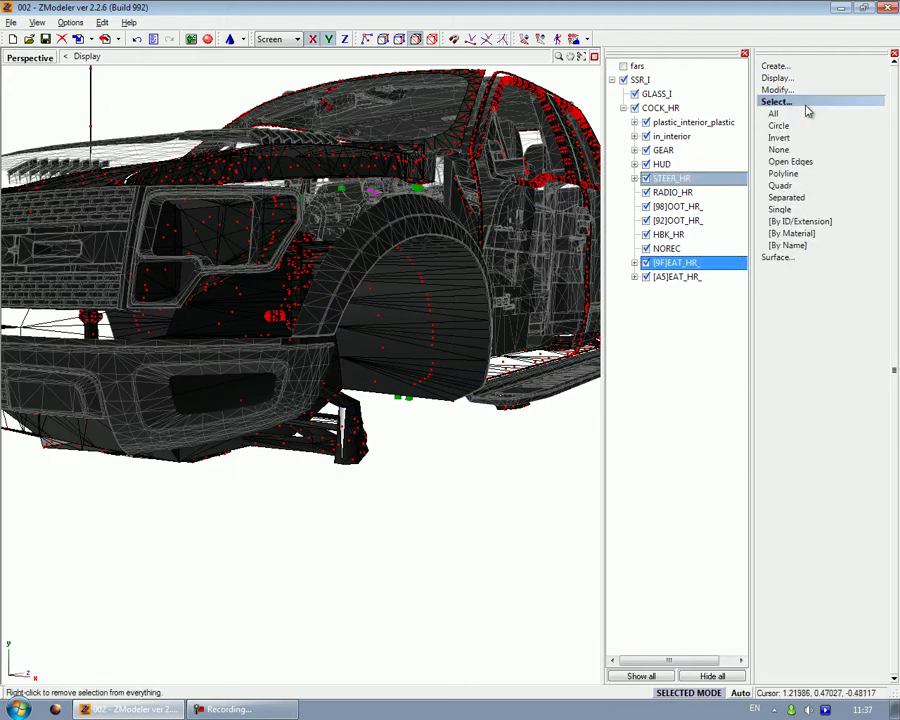
{"action": "left_click", "coordinate": [790, 161]}
{"action": "left_click", "coordinate": [786, 197]}
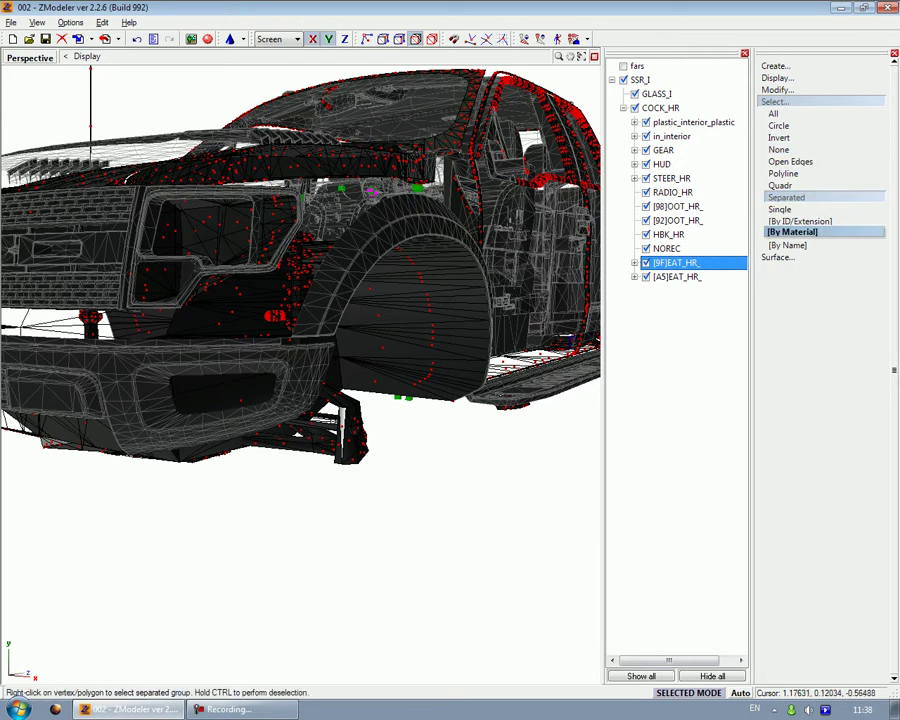
{"action": "scroll", "coordinate": [366, 428], "scroll_direction": "up", "scroll_amount": 2}
{"action": "middle_click_drag", "start_coordinate": [314, 466], "coordinate": [242, 415]}
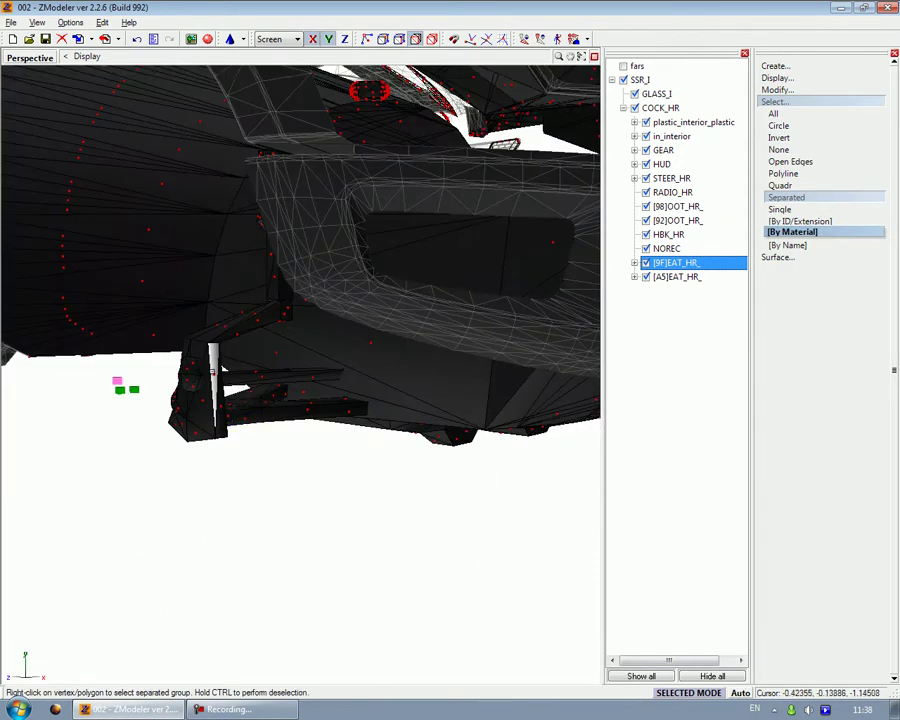
Assign the BLACK material to the selected bracket and clear the polygon selection
{"action": "left_click", "coordinate": [215, 42]}
{"action": "left_click", "coordinate": [357, 175]}
{"action": "scroll", "coordinate": [366, 169], "scroll_direction": "down", "scroll_amount": 2}
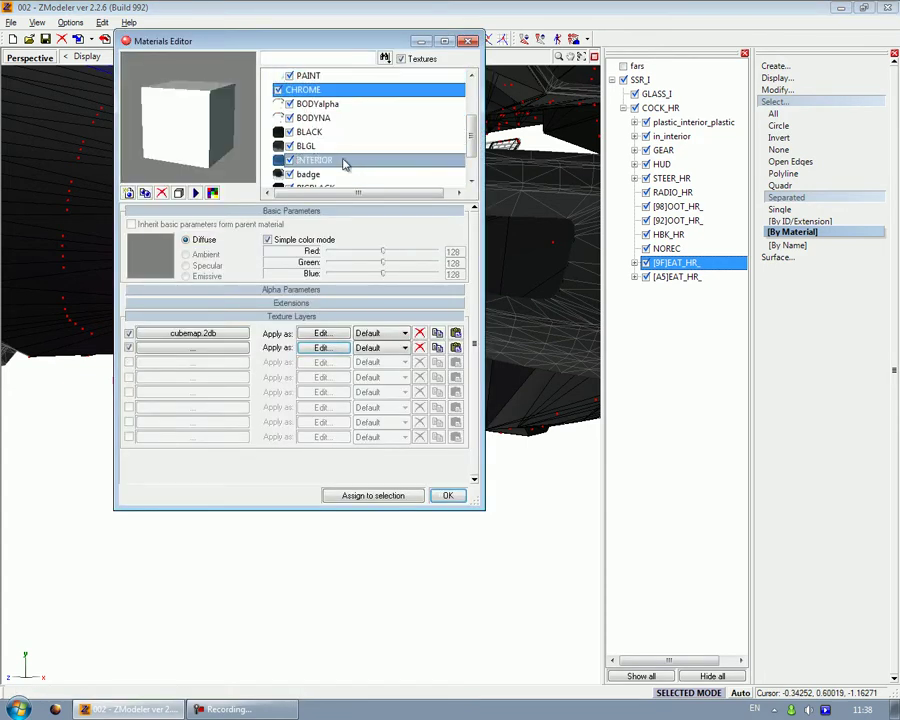
{"action": "left_click", "coordinate": [330, 132]}
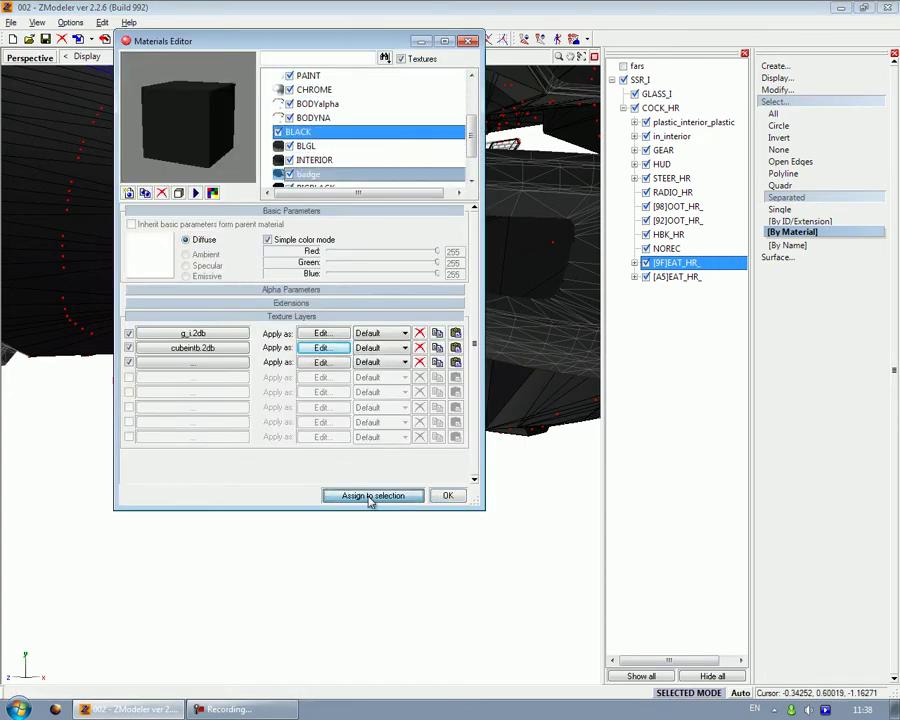
{"action": "left_click", "coordinate": [448, 496]}
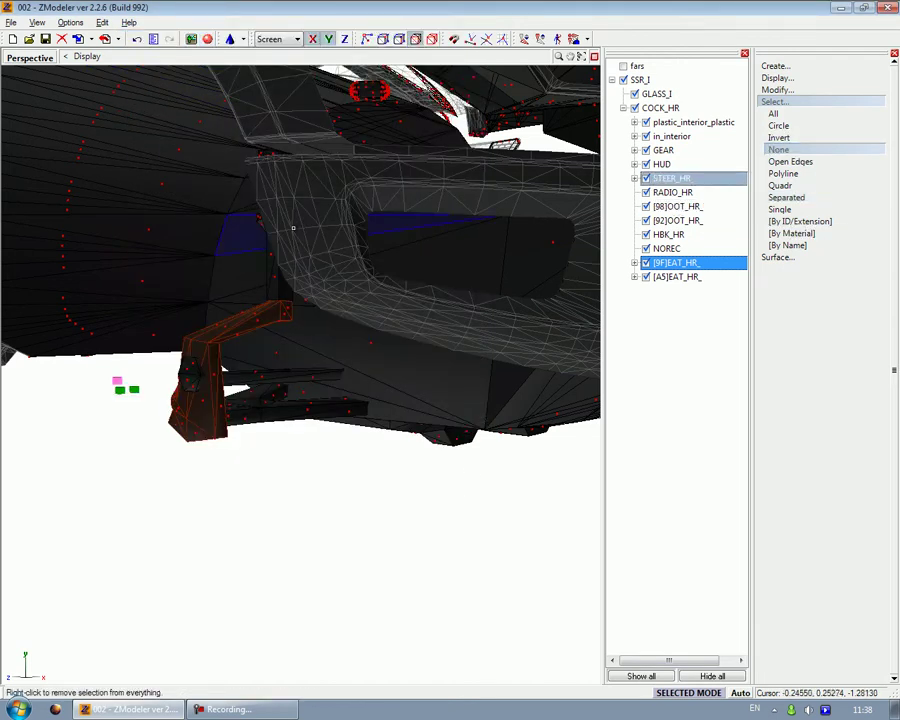
{"action": "left_click", "coordinate": [818, 101]}
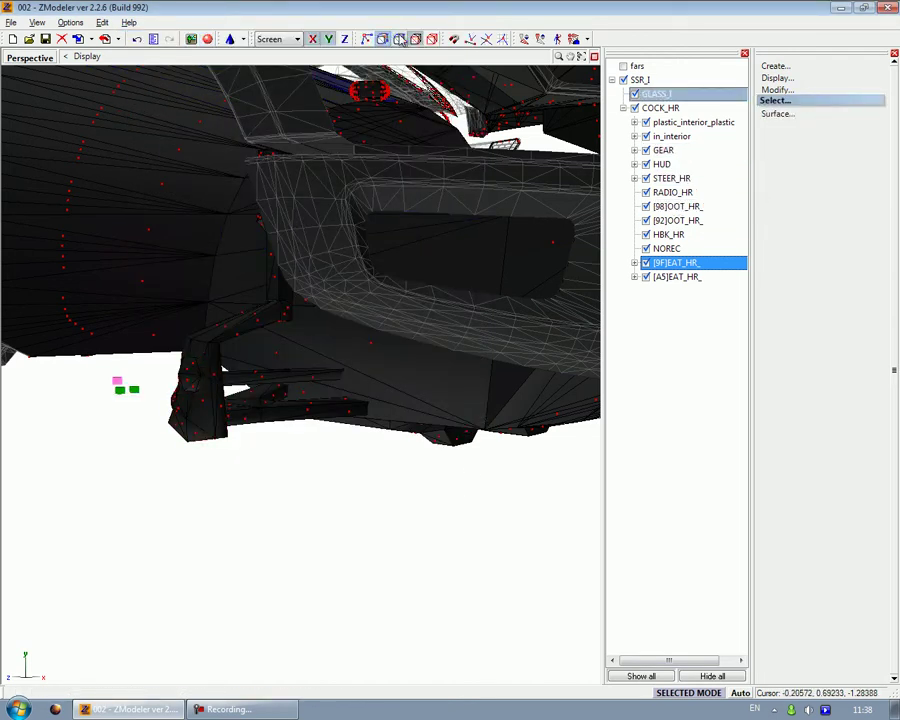
Clear the polygon selection and set up Separated polygon selection at the truck's rear bumper
{"action": "left_click", "coordinate": [434, 42]}
{"action": "middle_click_drag", "start_coordinate": [209, 292], "coordinate": [310, 392]}
{"action": "left_click_drag", "start_coordinate": [311, 393], "coordinate": [246, 480]}
{"action": "middle_click_drag", "start_coordinate": [238, 497], "coordinate": [98, 488]}
{"action": "left_click", "coordinate": [798, 103]}
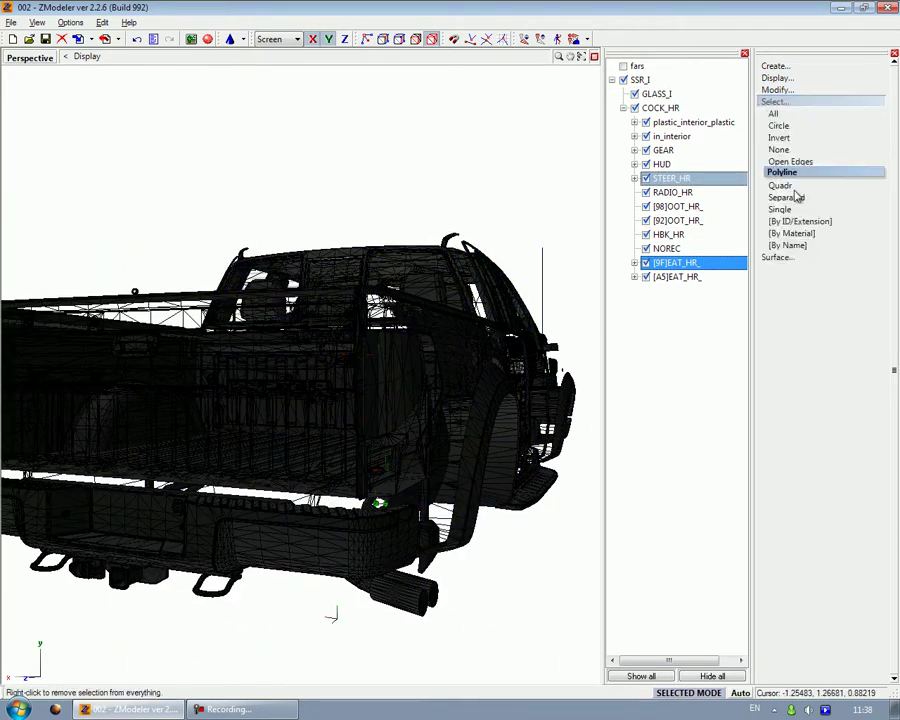
{"action": "left_click", "coordinate": [798, 198]}
{"action": "left_click", "coordinate": [421, 38]}
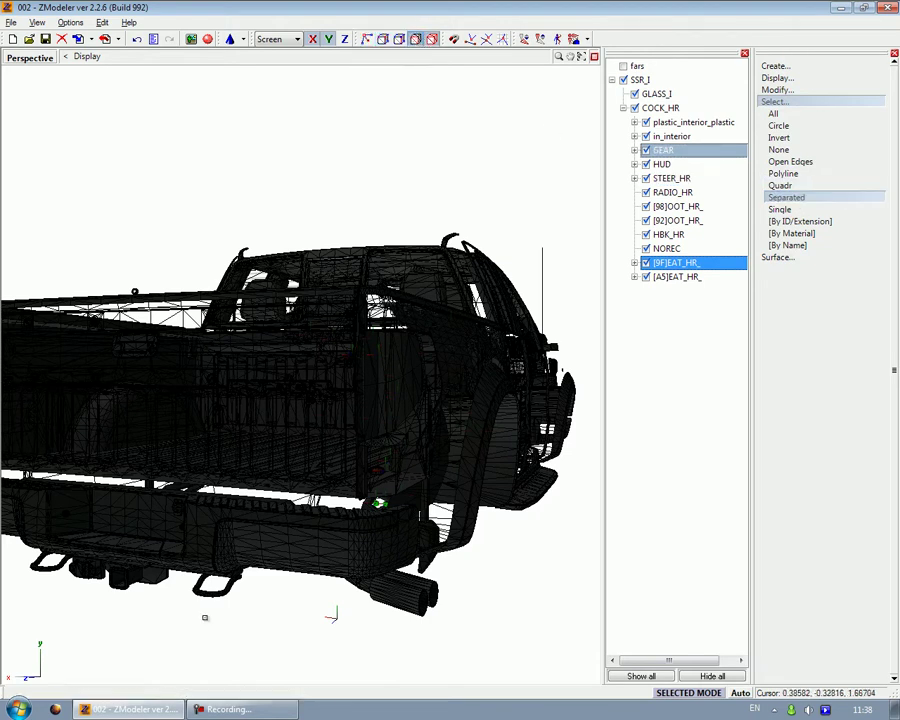
{"action": "middle_click_drag", "start_coordinate": [257, 420], "coordinate": [257, 542]}
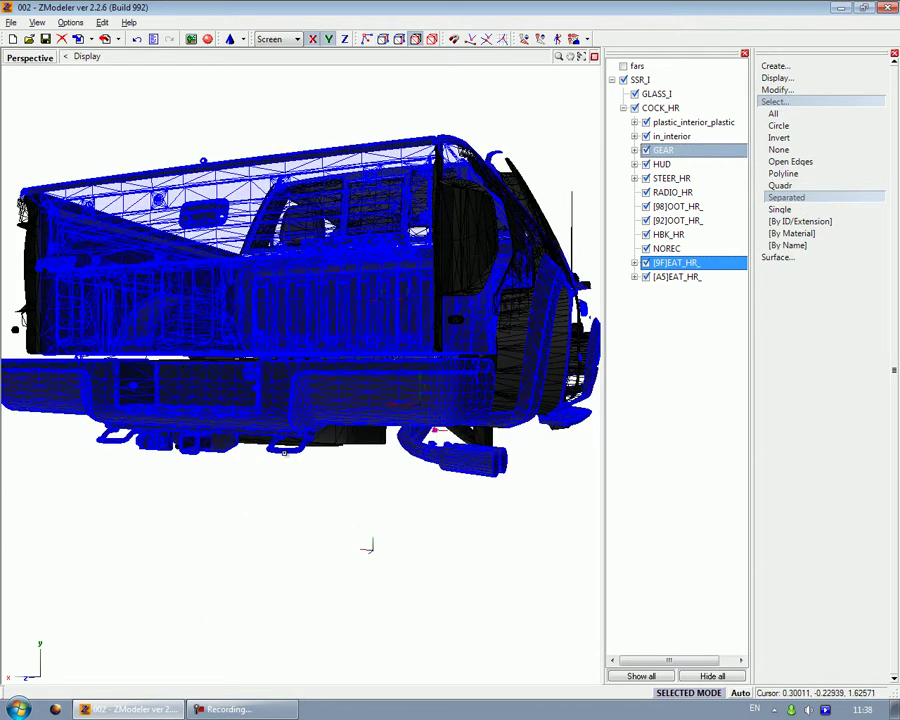
{"action": "right_click", "coordinate": [285, 453]}
{"action": "scroll", "coordinate": [285, 453], "scroll_direction": "up", "scroll_amount": 3}
{"action": "left_click", "coordinate": [780, 150]}
{"action": "left_click", "coordinate": [786, 197]}
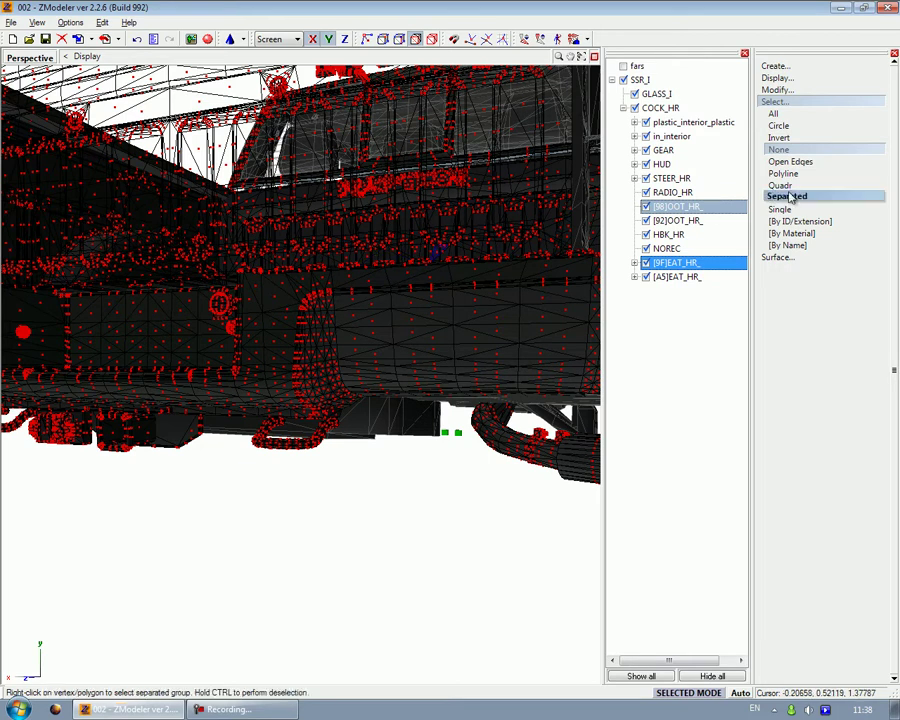
Select the tow loops under the rear bumper as separate polygon groups
{"action": "scroll", "coordinate": [320, 490], "scroll_direction": "up", "scroll_amount": 3}
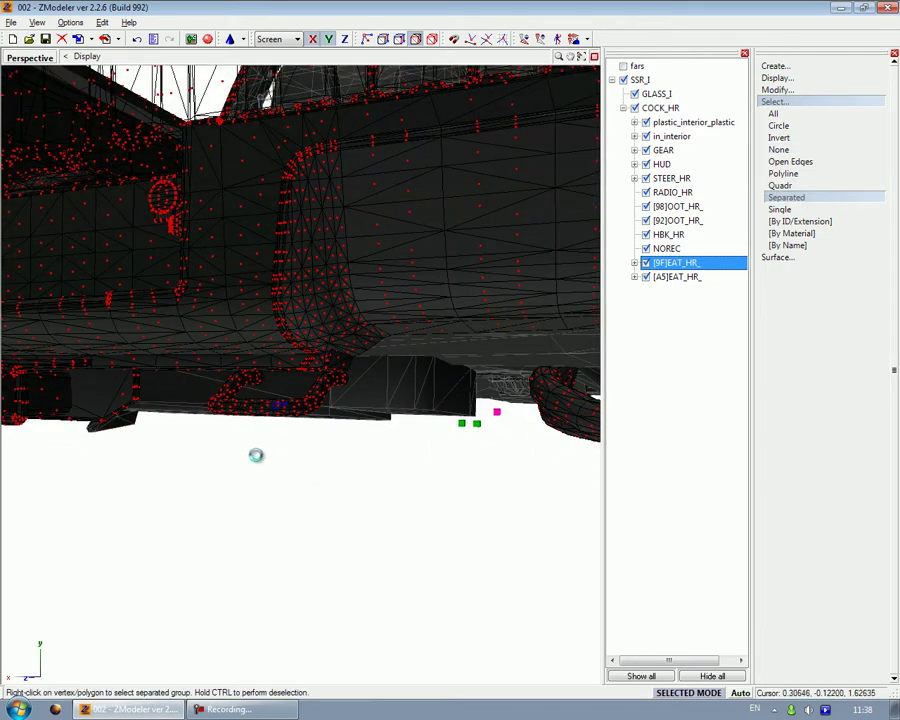
{"action": "middle_click_drag", "start_coordinate": [256, 455], "coordinate": [274, 557]}
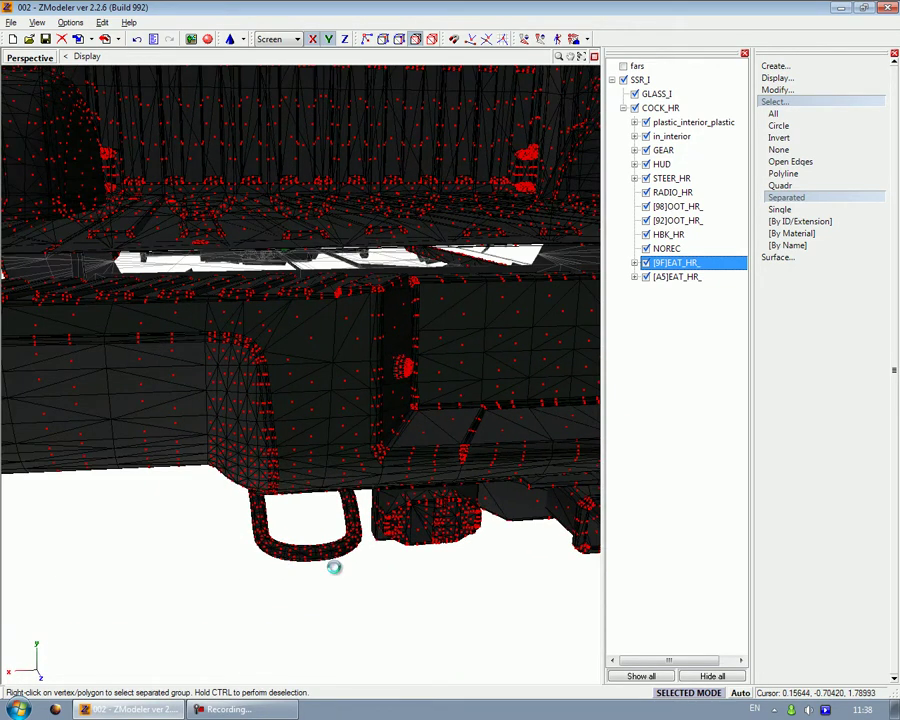
{"action": "middle_click_drag", "start_coordinate": [334, 566], "coordinate": [444, 252]}
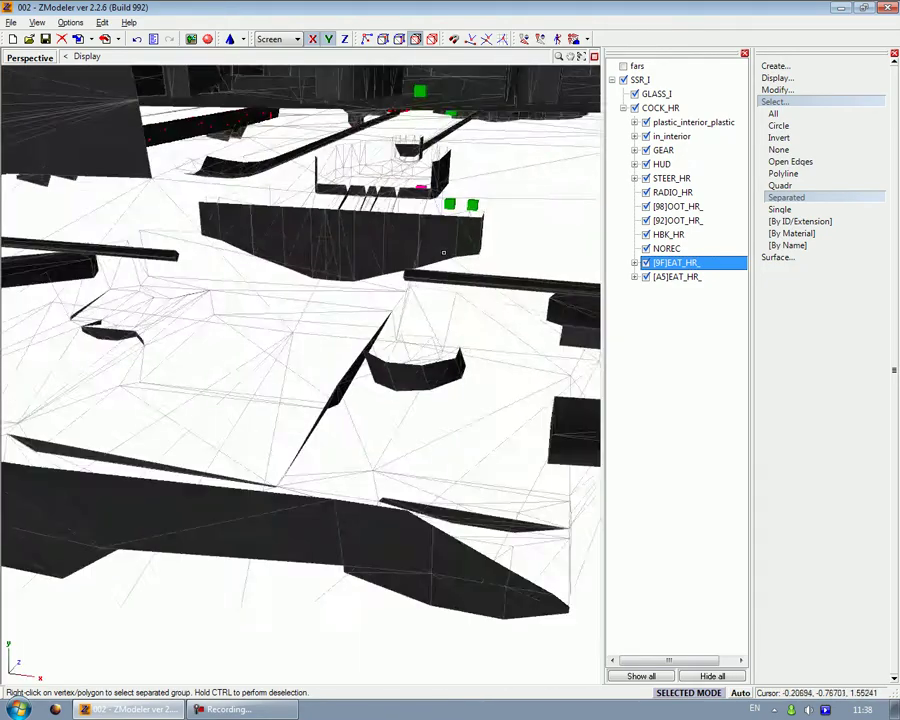
{"action": "scroll", "coordinate": [444, 252], "scroll_direction": "down", "scroll_amount": 5}
{"action": "middle_click_drag", "start_coordinate": [389, 390], "coordinate": [305, 394]}
{"action": "scroll", "coordinate": [285, 205], "scroll_direction": "up", "scroll_amount": 5}
{"action": "middle_click_drag", "start_coordinate": [271, 199], "coordinate": [261, 74]}
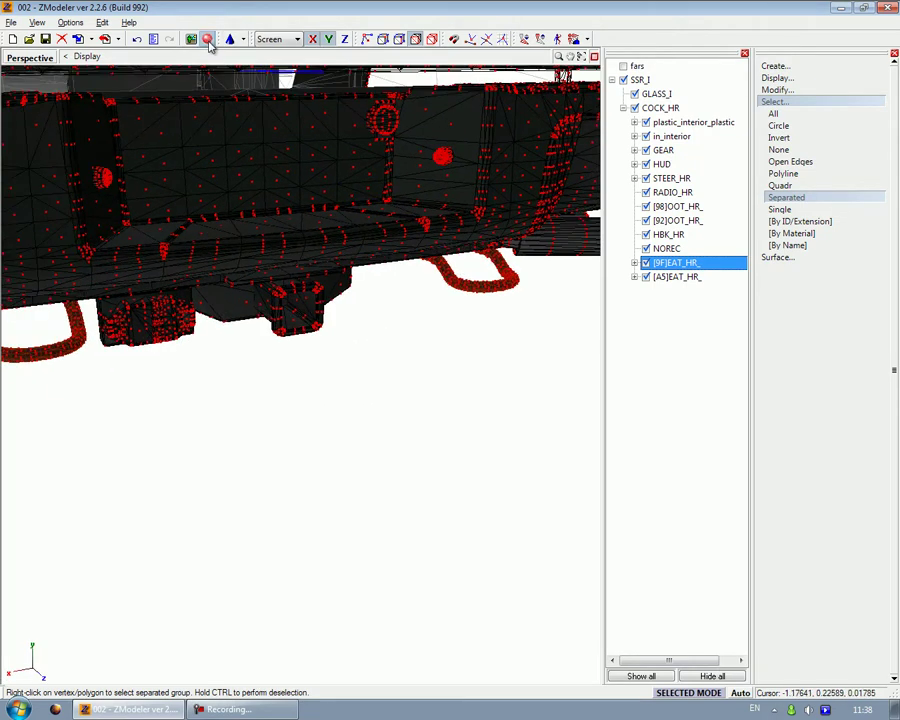
Assign the BodyMetal material to the selected tow loops, clear the polygon selection and return to object level
{"action": "left_click", "coordinate": [207, 38]}
{"action": "left_click_drag", "start_coordinate": [470, 105], "coordinate": [472, 160]}
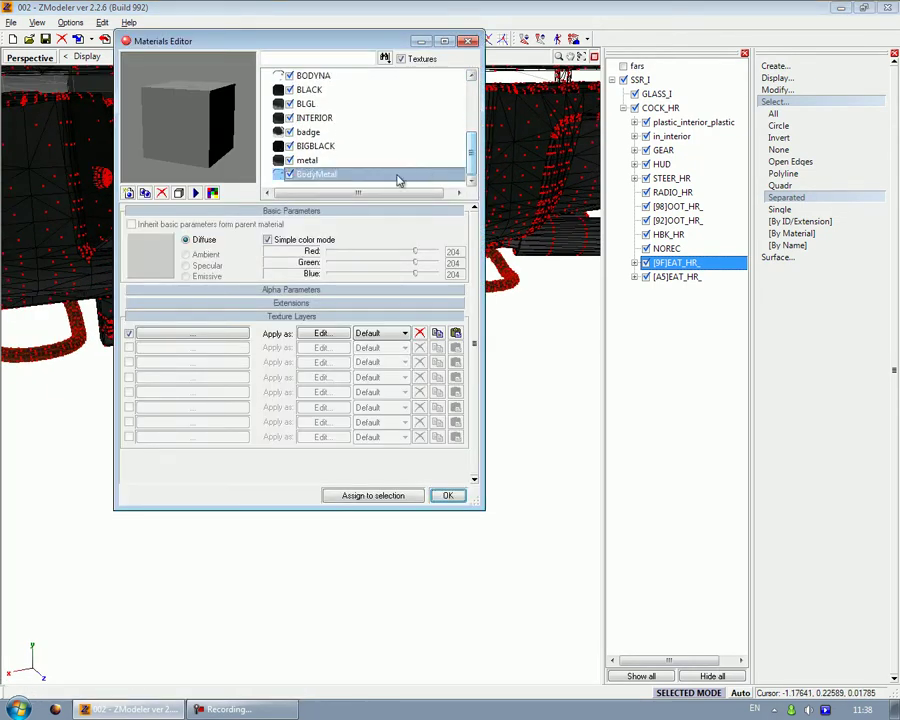
{"action": "left_click", "coordinate": [425, 174]}
{"action": "left_click", "coordinate": [398, 496]}
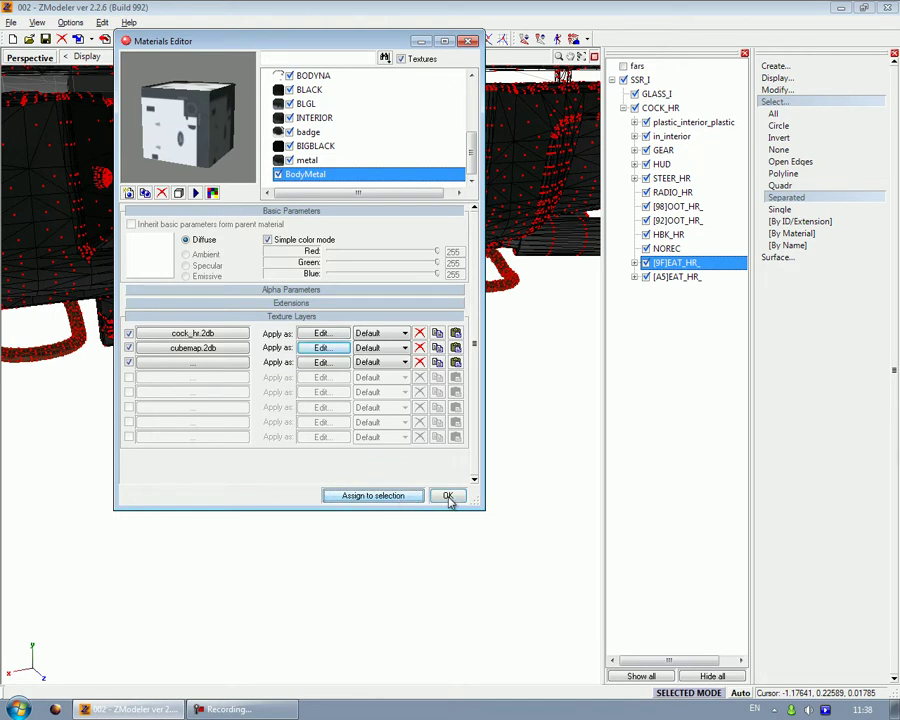
{"action": "left_click", "coordinate": [446, 496]}
{"action": "left_click", "coordinate": [812, 151]}
{"action": "left_click", "coordinate": [668, 262]}
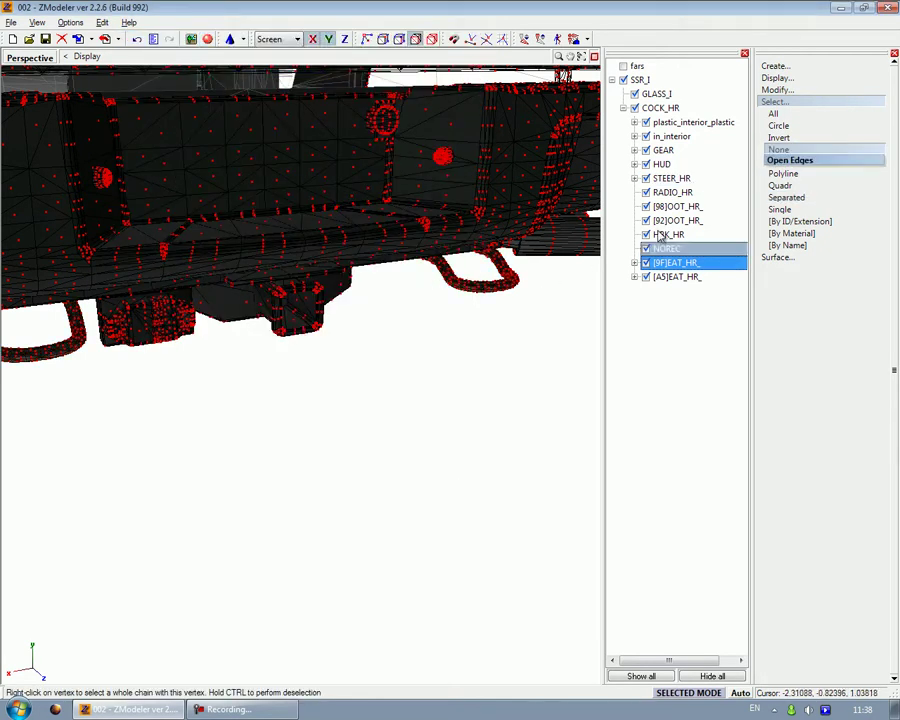
{"action": "left_click", "coordinate": [815, 102]}
{"action": "left_click", "coordinate": [432, 40]}
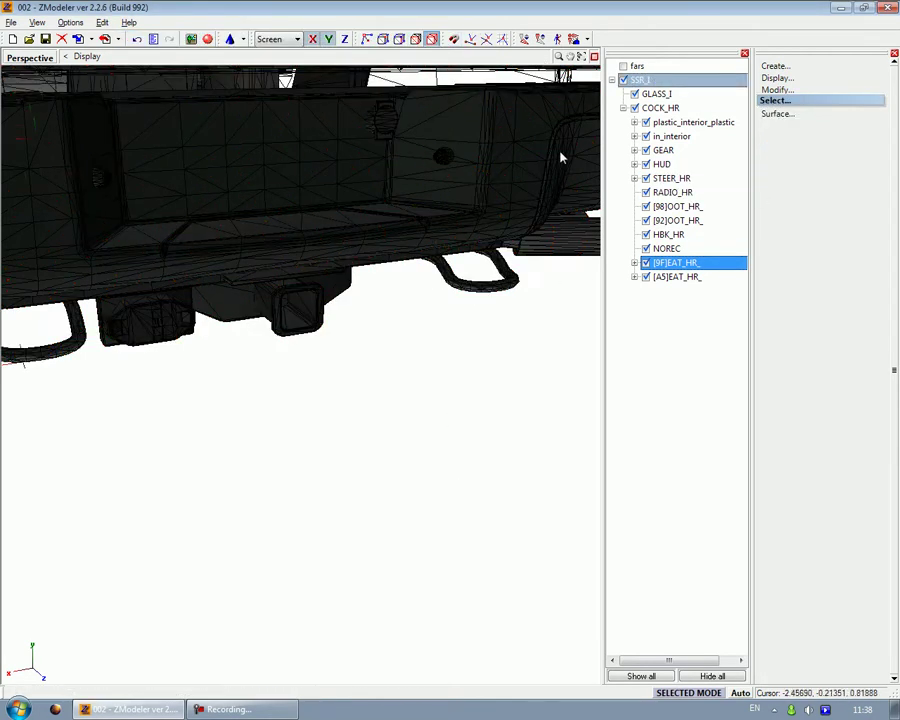
Examine the truck bed floor and its round bolts in the enlarged 3D view
{"action": "left_click", "coordinate": [594, 57]}
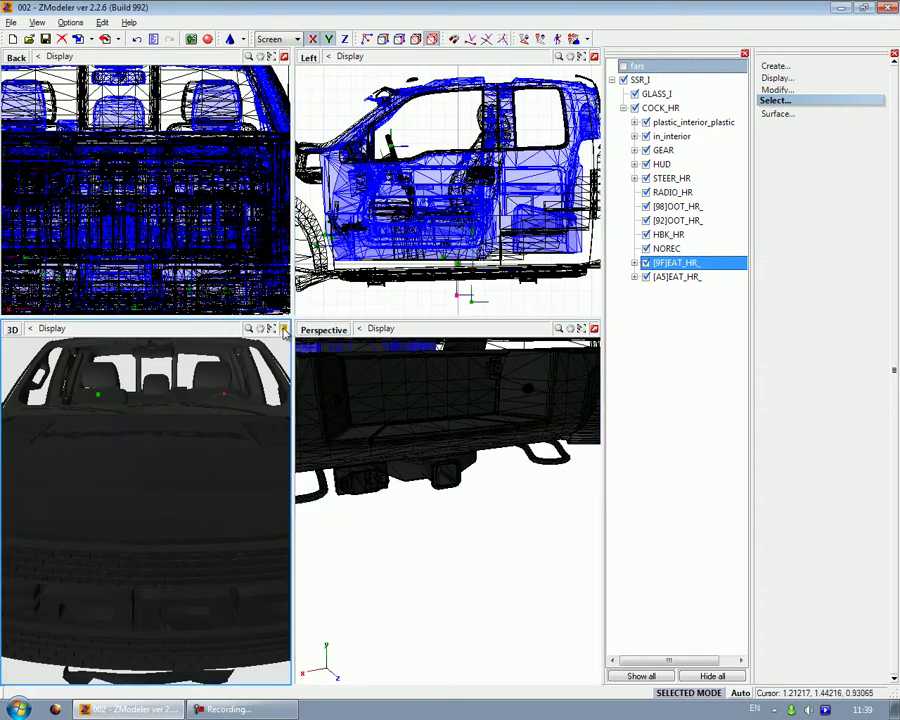
{"action": "left_click", "coordinate": [284, 329]}
{"action": "scroll", "coordinate": [249, 384], "scroll_direction": "down", "scroll_amount": 4}
{"action": "middle_click_drag", "start_coordinate": [251, 334], "coordinate": [372, 351]}
{"action": "scroll", "coordinate": [422, 518], "scroll_direction": "up", "scroll_amount": 5}
{"action": "scroll", "coordinate": [352, 518], "scroll_direction": "up", "scroll_amount": 1}
{"action": "mouse_move", "coordinate": [201, 507]}
{"action": "middle_mouse_down"}
{"action": "mouse_move", "coordinate": [231, 521]}
{"action": "mouse_move", "coordinate": [194, 526]}
{"action": "middle_mouse_up"}
{"action": "scroll", "coordinate": [514, 409], "scroll_direction": "up", "scroll_amount": 2}
{"action": "scroll", "coordinate": [515, 414], "scroll_direction": "up", "scroll_amount": 2}
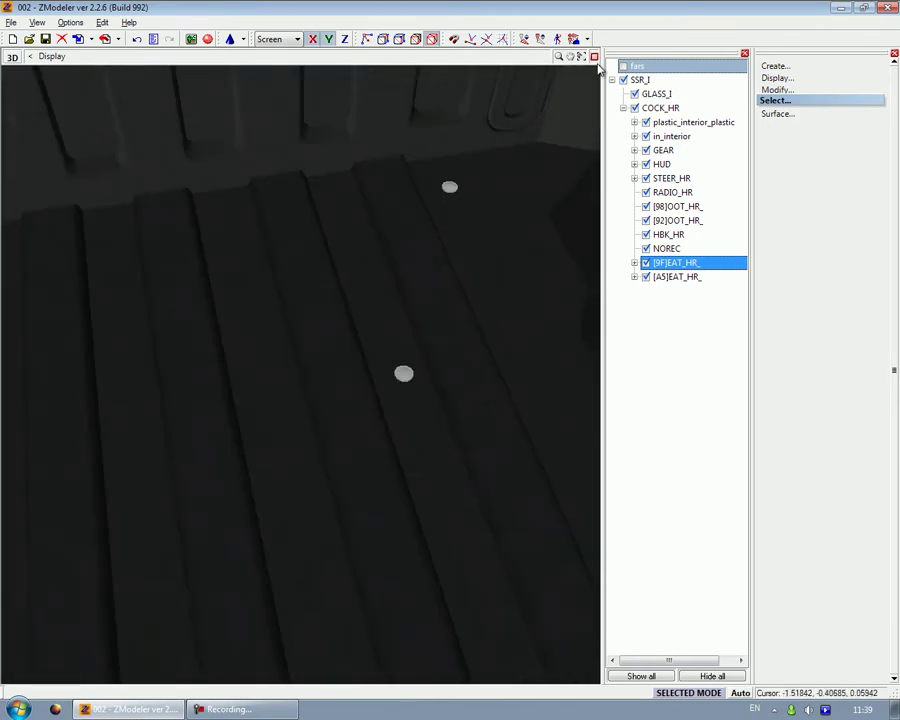
{"action": "left_click", "coordinate": [594, 57]}
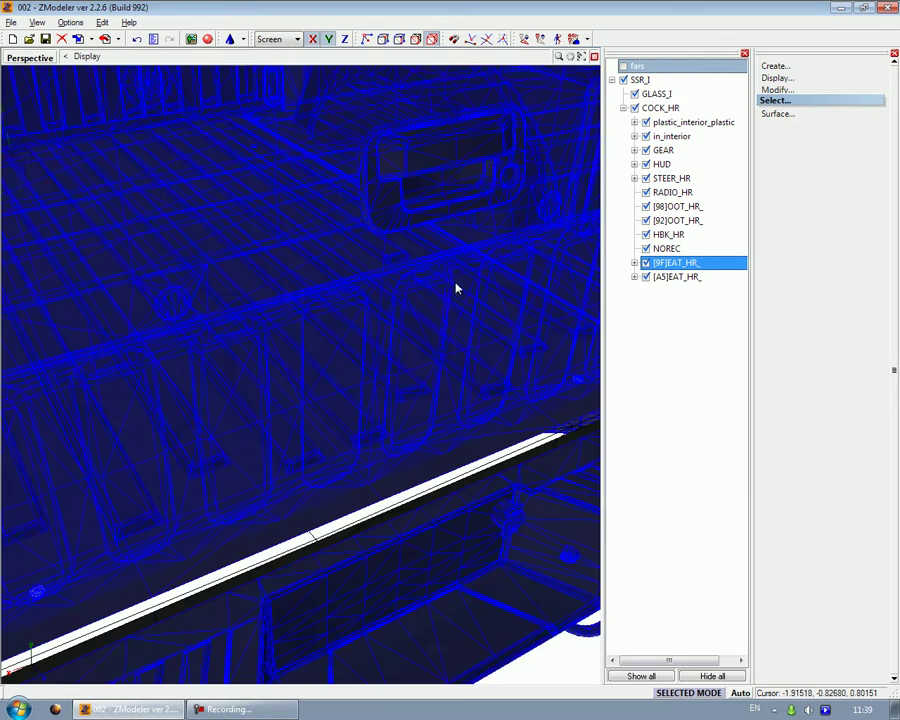
Return to polygon level at the truck bed, clear the selection and activate Separated selection
{"action": "middle_click_drag", "start_coordinate": [455, 286], "coordinate": [512, 112]}
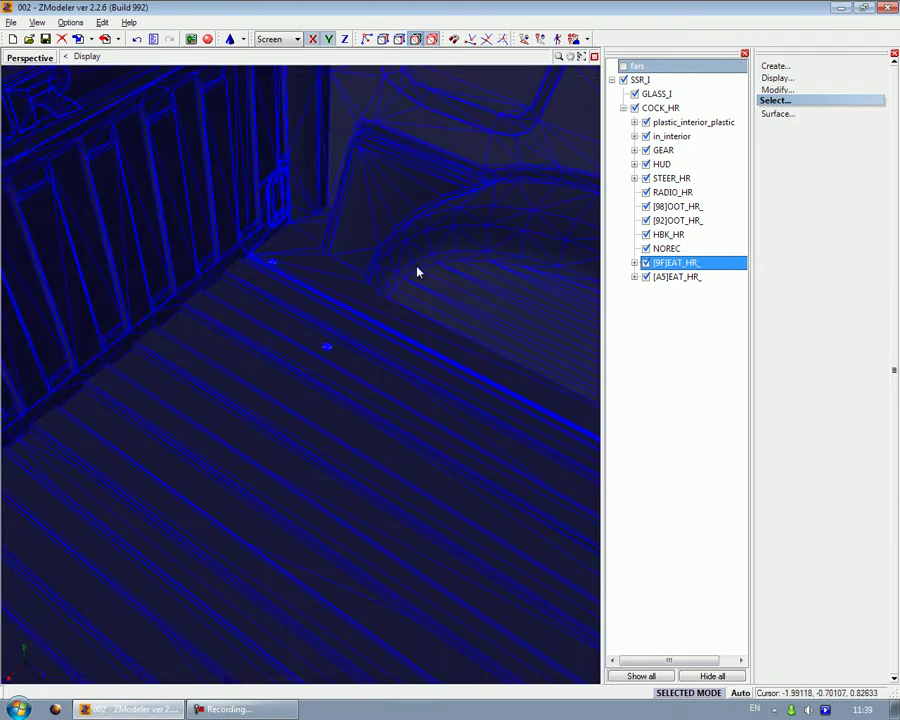
{"action": "scroll", "coordinate": [417, 236], "scroll_direction": "up", "scroll_amount": 3}
{"action": "left_click", "coordinate": [432, 39]}
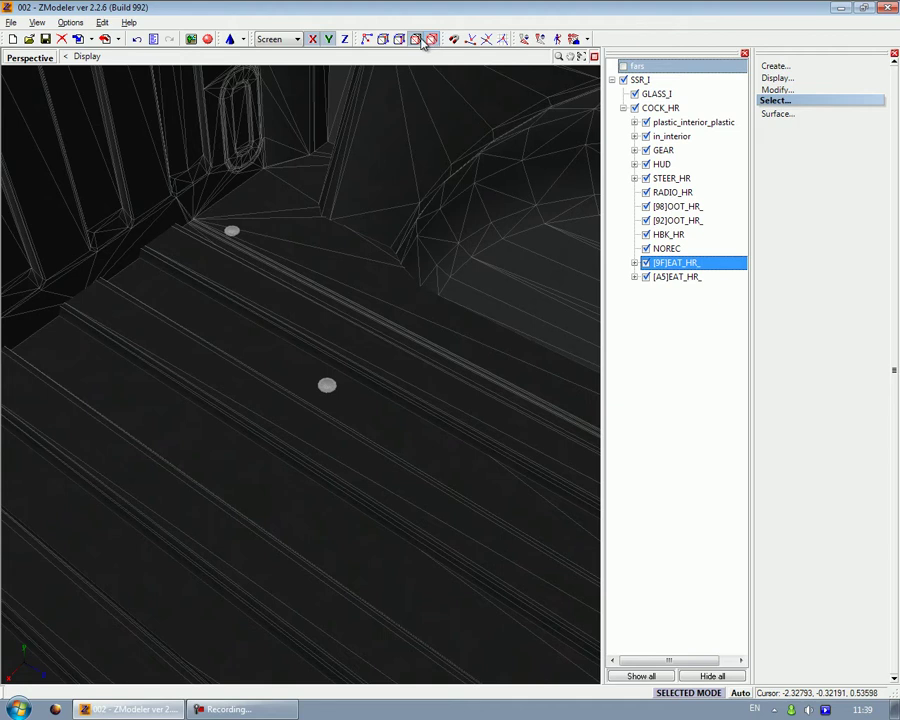
{"action": "left_click", "coordinate": [420, 40]}
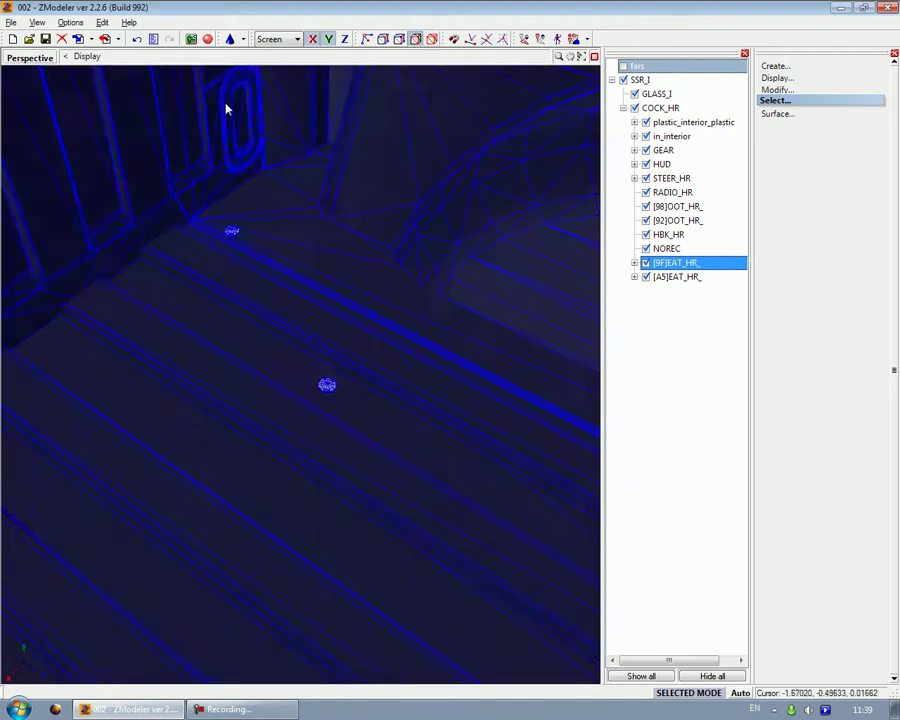
{"action": "middle_click_drag", "start_coordinate": [213, 118], "coordinate": [245, 233]}
{"action": "left_click", "coordinate": [245, 233]}
{"action": "scroll", "coordinate": [245, 233], "scroll_direction": "up", "scroll_amount": 2}
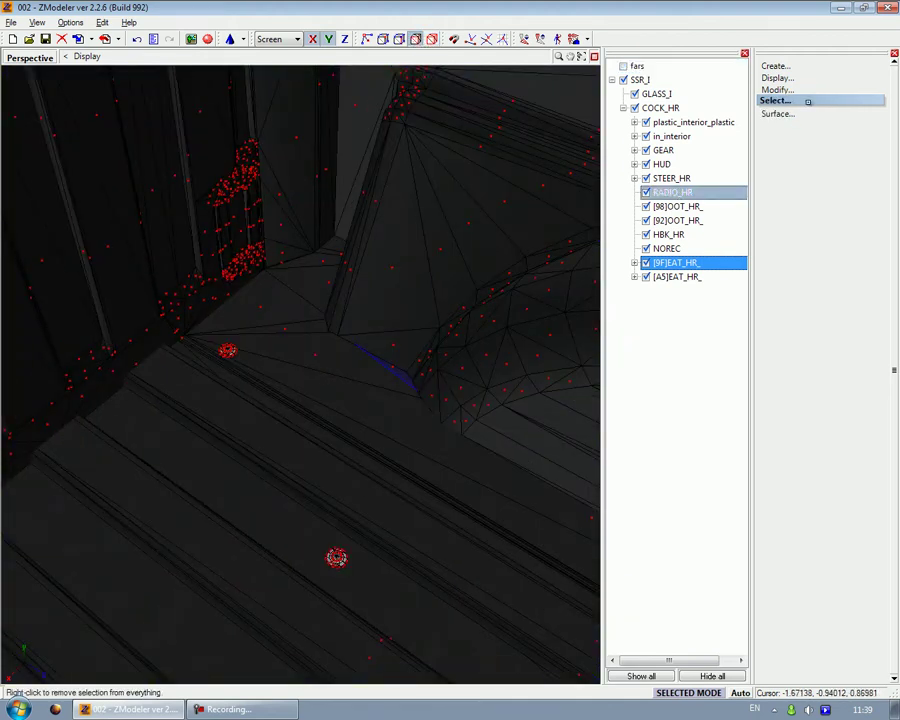
{"action": "left_click", "coordinate": [808, 101]}
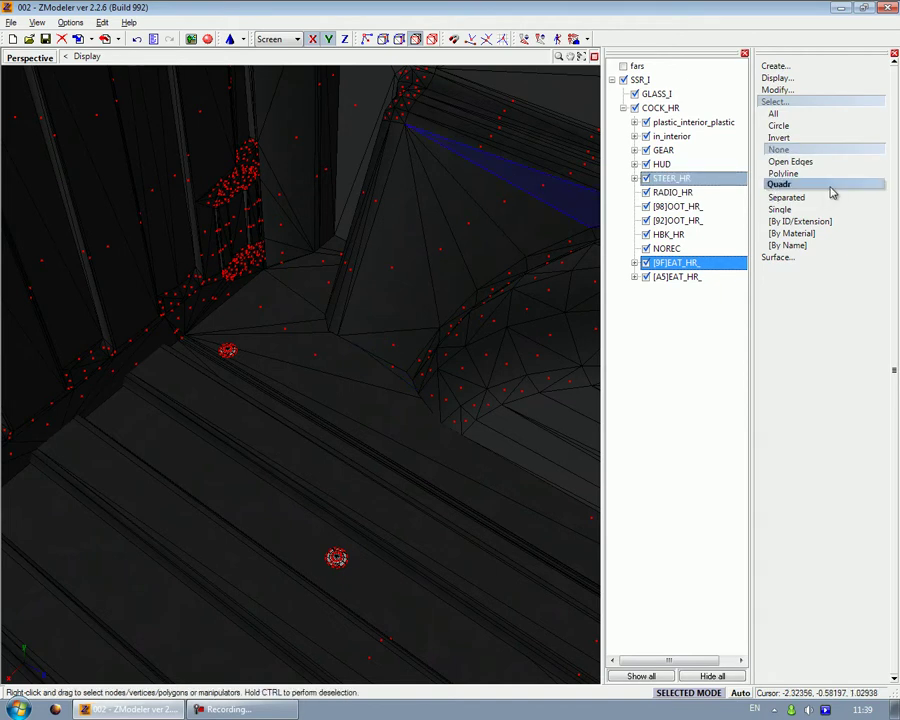
{"action": "left_click", "coordinate": [790, 197]}
{"action": "scroll", "coordinate": [234, 354], "scroll_direction": "up", "scroll_amount": 2}
{"action": "scroll", "coordinate": [233, 356], "scroll_direction": "down", "scroll_amount": 1}
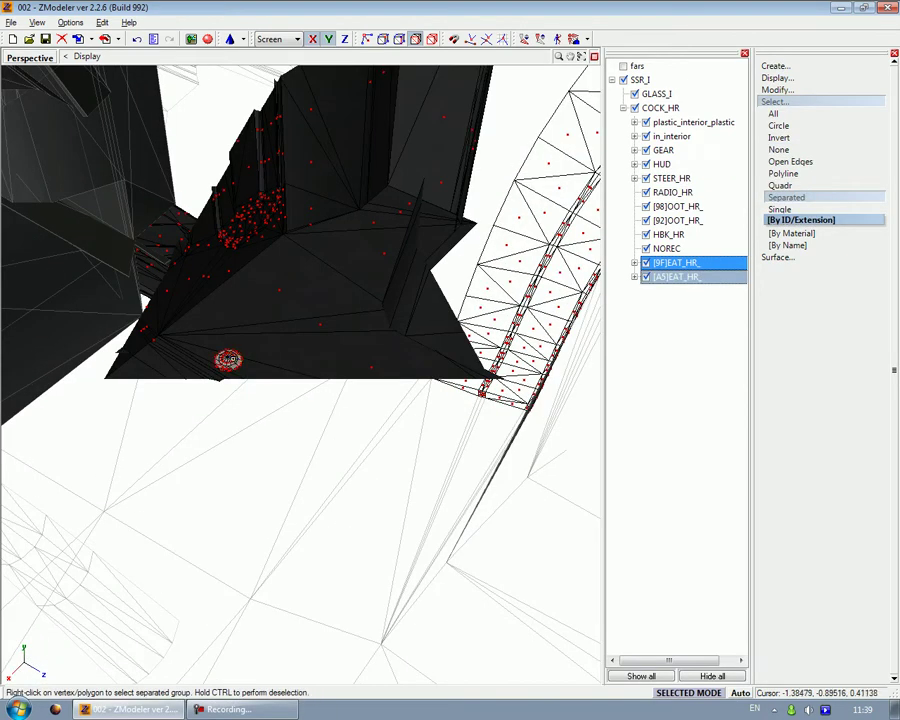
Select the round bolts across the truck bed floor as separate polygon groups
{"action": "middle_click_drag", "start_coordinate": [228, 354], "coordinate": [229, 402]}
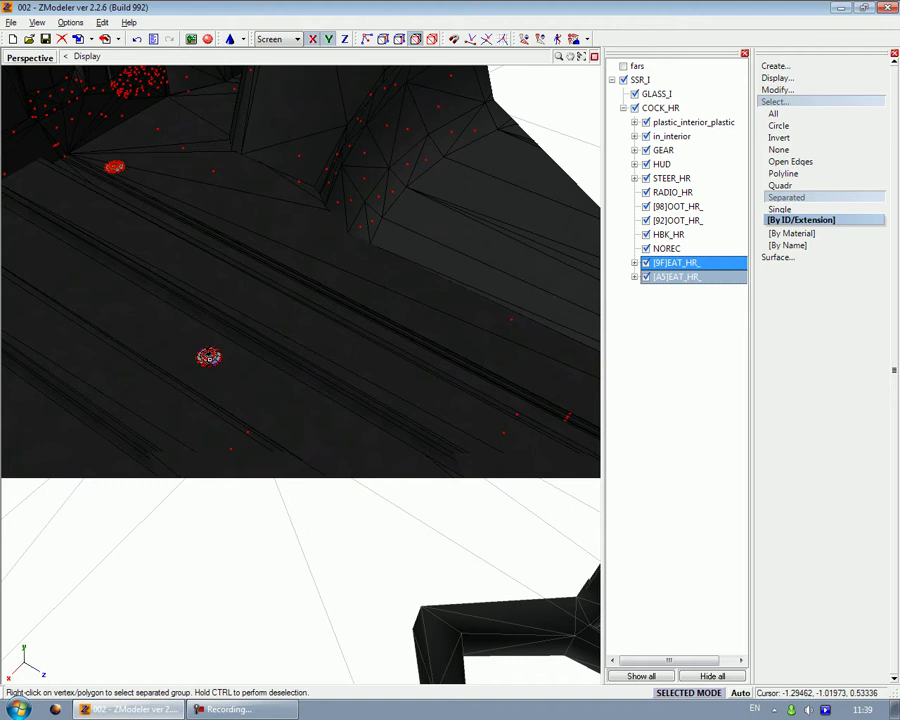
{"action": "mouse_move", "coordinate": [209, 356]}
{"action": "middle_mouse_down"}
{"action": "mouse_move", "coordinate": [213, 380]}
{"action": "mouse_move", "coordinate": [286, 411]}
{"action": "mouse_move", "coordinate": [344, 497]}
{"action": "middle_mouse_up"}
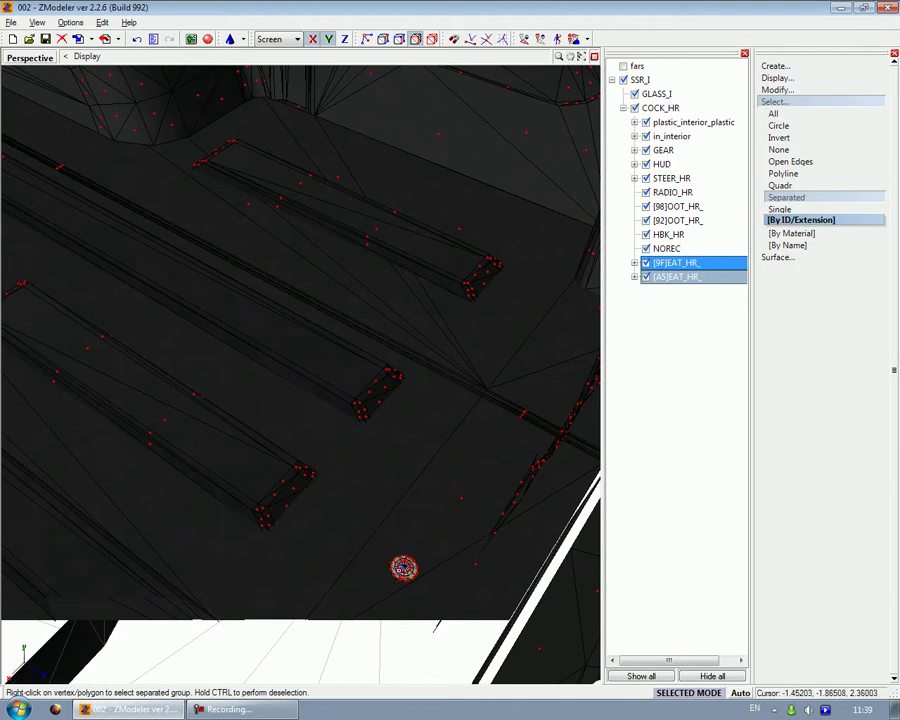
{"action": "mouse_move", "coordinate": [381, 570]}
{"action": "middle_mouse_down"}
{"action": "mouse_move", "coordinate": [402, 480]}
{"action": "mouse_move", "coordinate": [432, 421]}
{"action": "middle_mouse_up"}
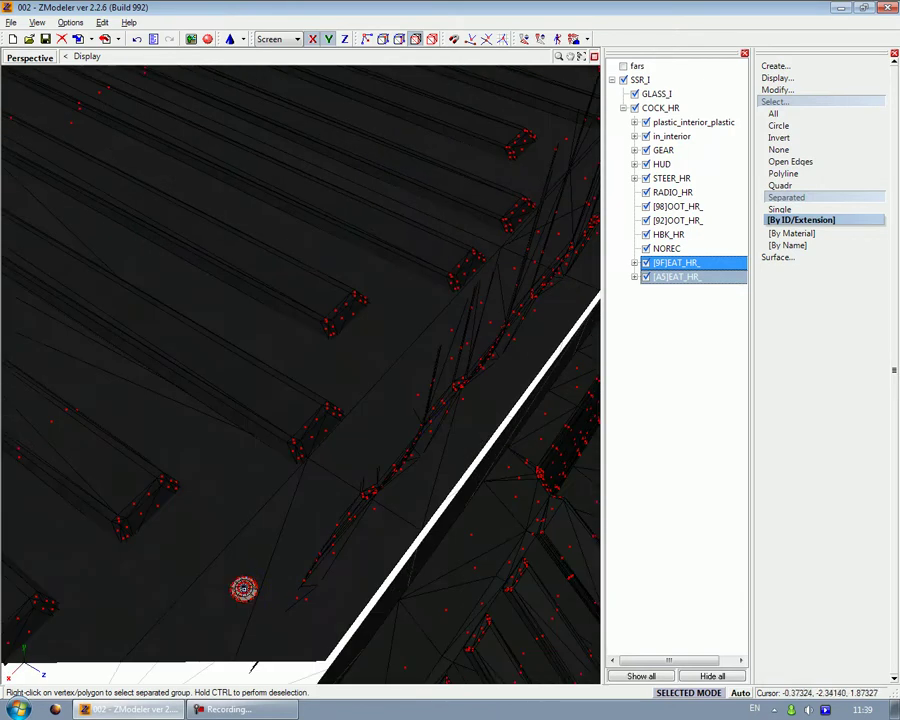
{"action": "mouse_move", "coordinate": [214, 582]}
{"action": "middle_mouse_down"}
{"action": "mouse_move", "coordinate": [287, 537]}
{"action": "mouse_move", "coordinate": [263, 550]}
{"action": "mouse_move", "coordinate": [261, 543]}
{"action": "mouse_move", "coordinate": [267, 569]}
{"action": "mouse_move", "coordinate": [317, 405]}
{"action": "mouse_move", "coordinate": [361, 466]}
{"action": "middle_mouse_up"}
{"action": "middle_click_drag", "start_coordinate": [286, 457], "coordinate": [113, 259]}
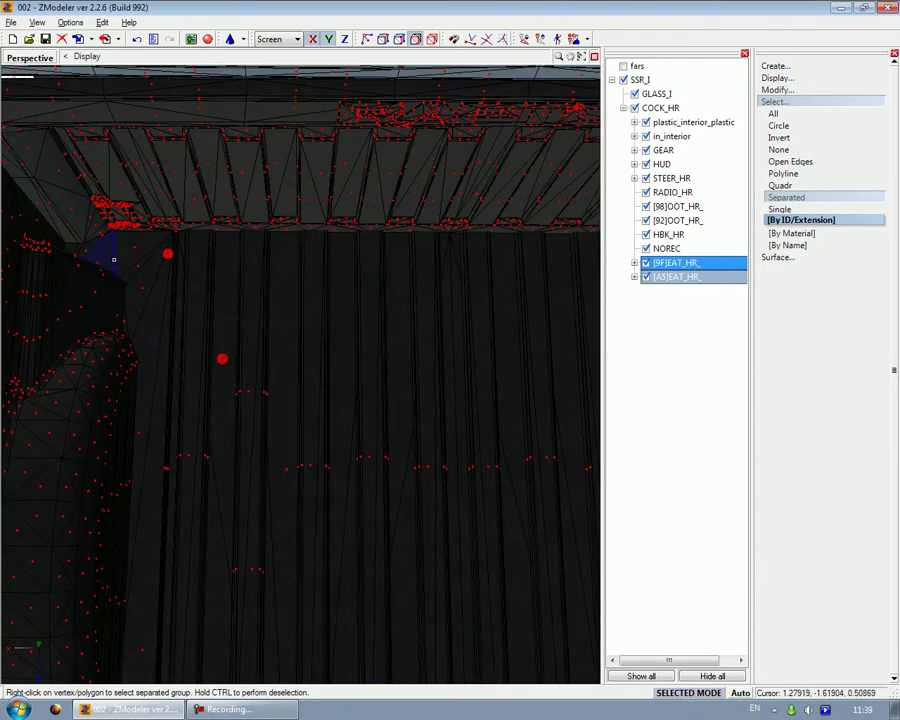
{"action": "middle_click_drag", "start_coordinate": [180, 273], "coordinate": [211, 252]}
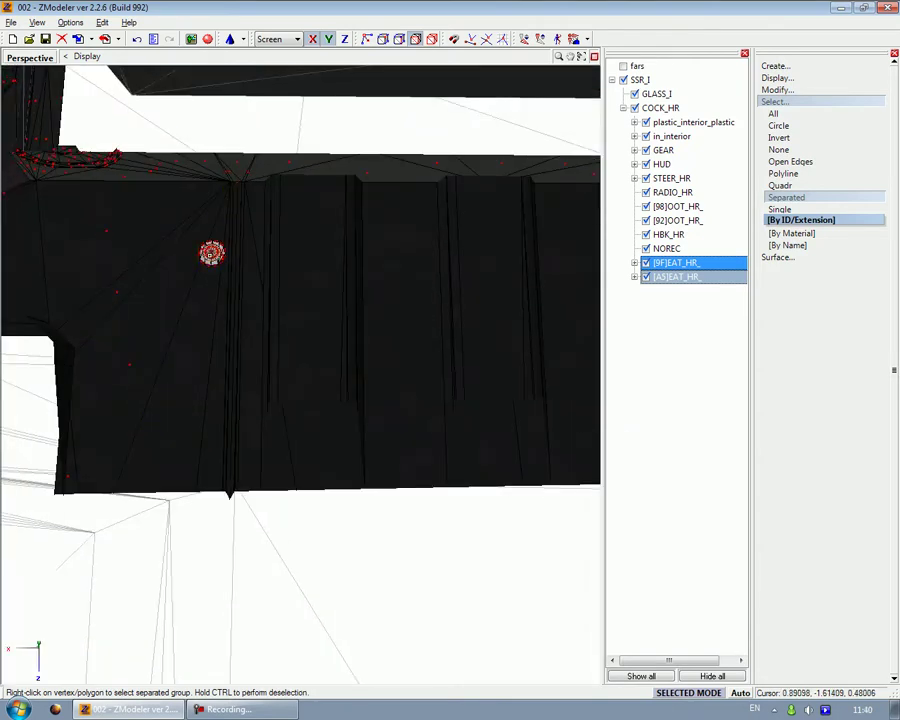
{"action": "right_click", "coordinate": [223, 258]}
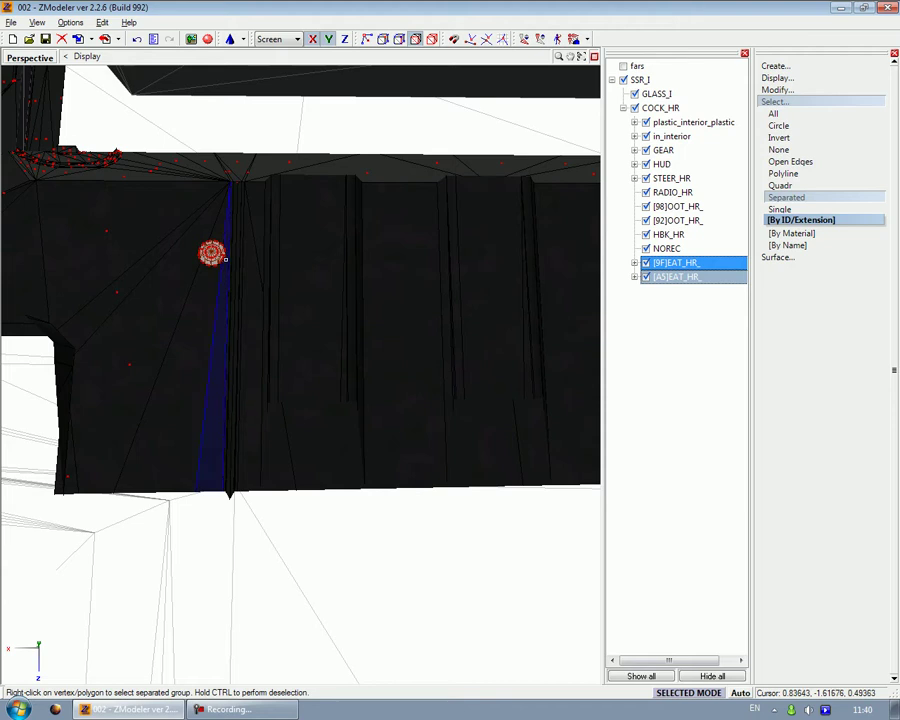
{"action": "middle_click_drag", "start_coordinate": [226, 361], "coordinate": [161, 295]}
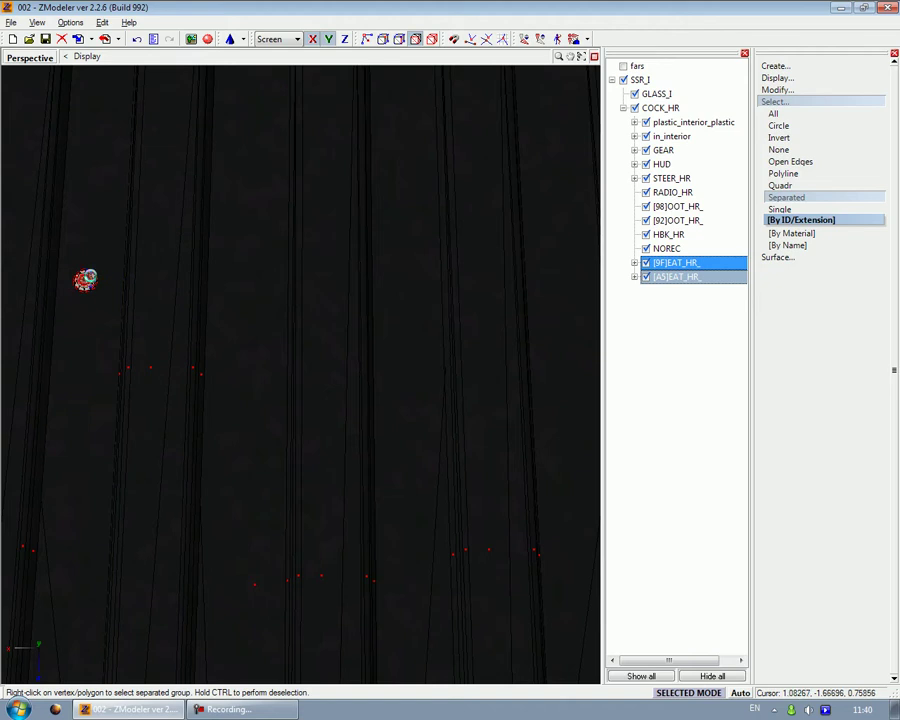
Examine the tailgate, bed and rear window frame in the perspective and 3D views for other metal parts
{"action": "scroll", "coordinate": [201, 285], "scroll_direction": "down", "scroll_amount": 8}
{"action": "middle_click_drag", "start_coordinate": [257, 311], "coordinate": [275, 117]}
{"action": "scroll", "coordinate": [275, 118], "scroll_direction": "up", "scroll_amount": 2}
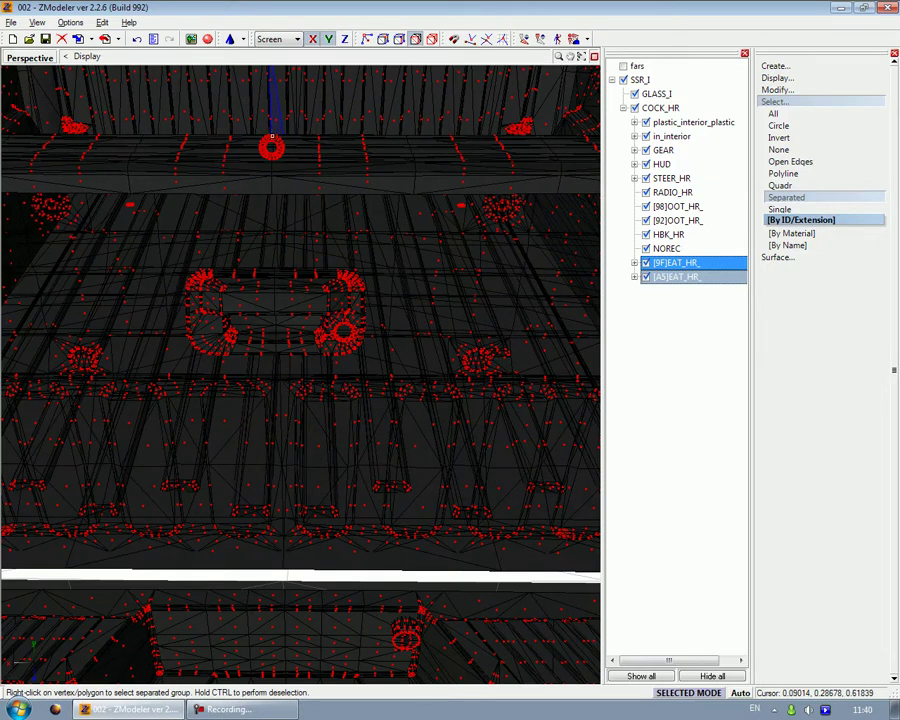
{"action": "scroll", "coordinate": [273, 140], "scroll_direction": "up", "scroll_amount": 2}
{"action": "middle_click_drag", "start_coordinate": [293, 128], "coordinate": [284, 256]}
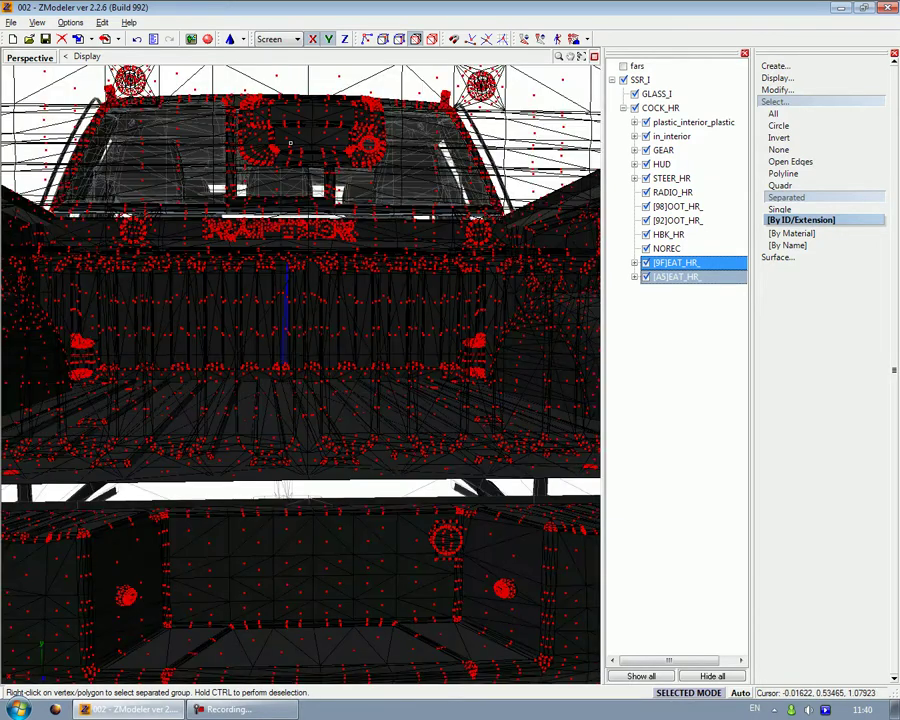
{"action": "scroll", "coordinate": [300, 150], "scroll_direction": "down", "scroll_amount": 4}
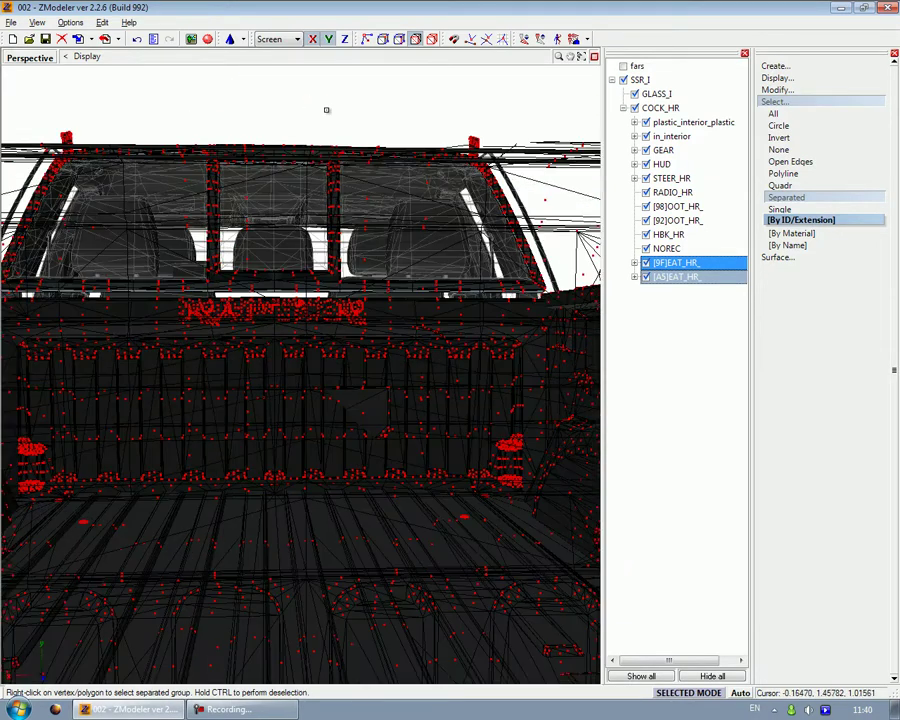
{"action": "scroll", "coordinate": [326, 110], "scroll_direction": "down", "scroll_amount": 1}
{"action": "left_click", "coordinate": [594, 57]}
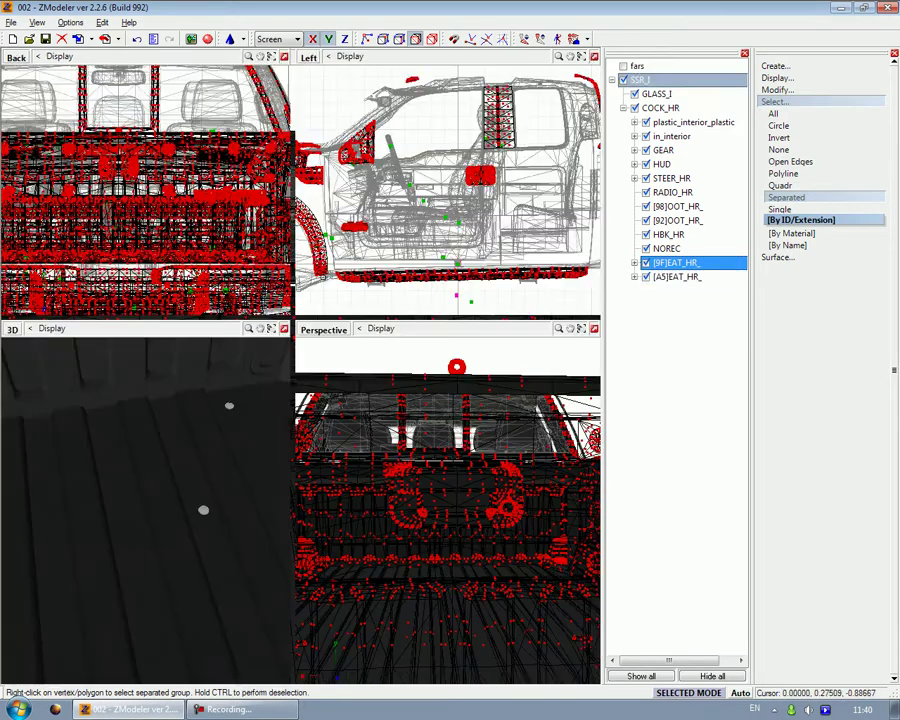
{"action": "left_click", "coordinate": [284, 329]}
{"action": "scroll", "coordinate": [265, 345], "scroll_direction": "down", "scroll_amount": 4}
{"action": "middle_click_drag", "start_coordinate": [265, 319], "coordinate": [344, 293]}
{"action": "middle_click_drag", "start_coordinate": [306, 356], "coordinate": [538, 91]}
{"action": "left_click", "coordinate": [593, 57]}
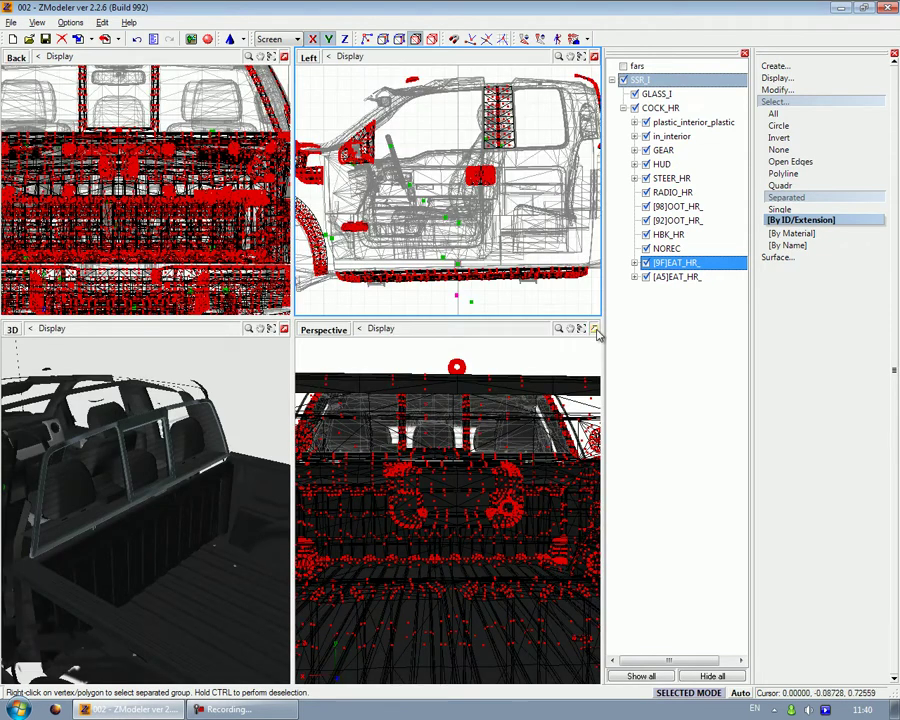
{"action": "left_click", "coordinate": [595, 330]}
{"action": "middle_click_drag", "start_coordinate": [376, 307], "coordinate": [319, 369]}
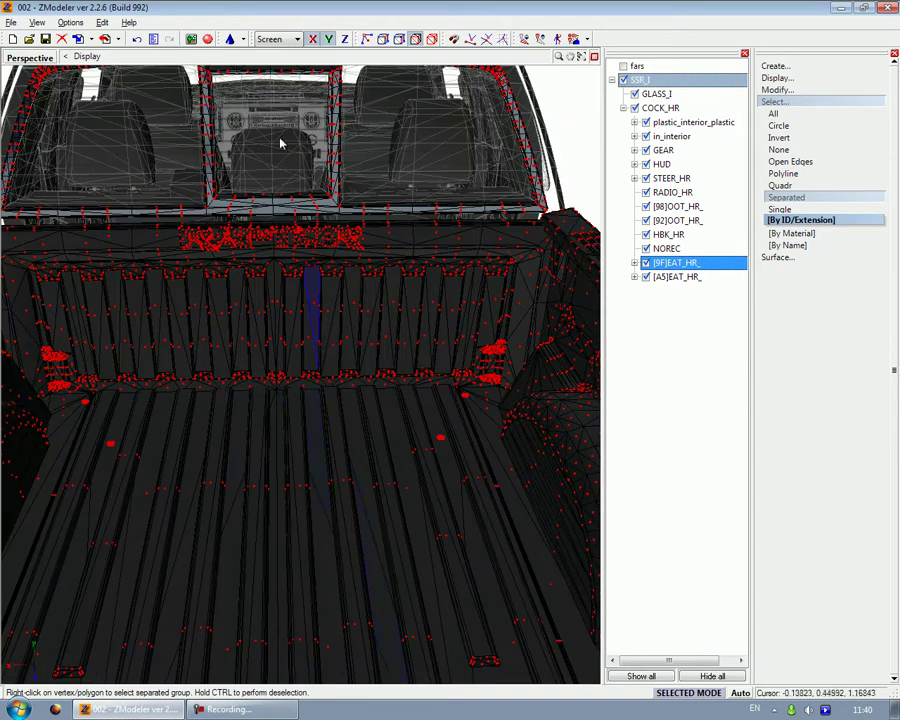
Assign the BodyMetal material to the selected bed floor bolts and clear the polygon selection
{"action": "left_click", "coordinate": [207, 39]}
{"action": "left_click_drag", "start_coordinate": [473, 88], "coordinate": [477, 168]}
{"action": "left_click", "coordinate": [394, 175]}
{"action": "left_click", "coordinate": [371, 496]}
{"action": "left_click", "coordinate": [447, 495]}
{"action": "left_click", "coordinate": [790, 160]}
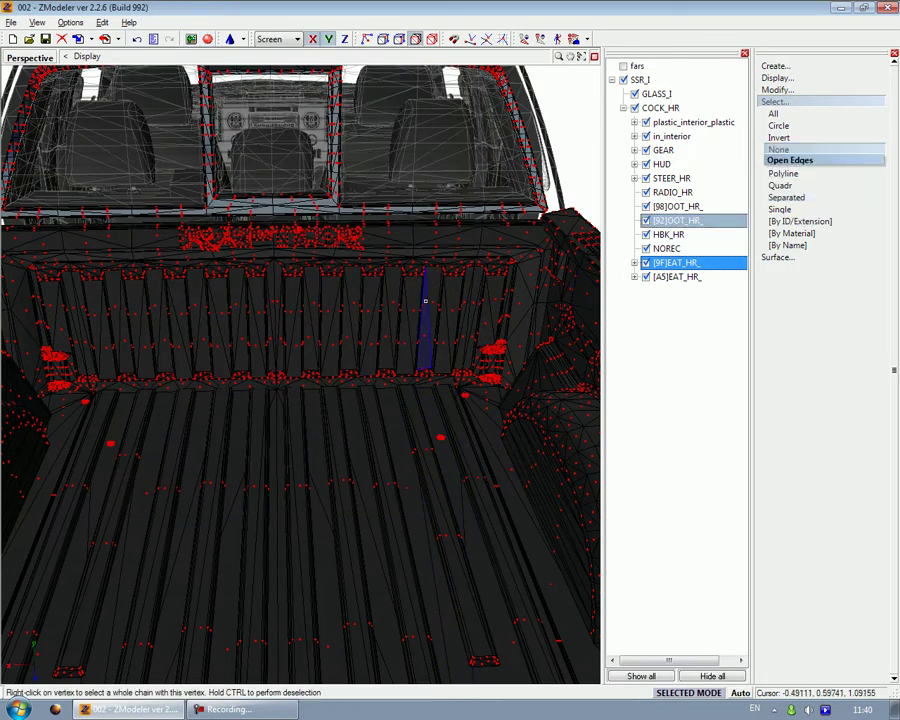
Examine the bed floor bolts, tailgate area and the rest of the truck in the maximized 3D view
{"action": "left_click", "coordinate": [792, 102]}
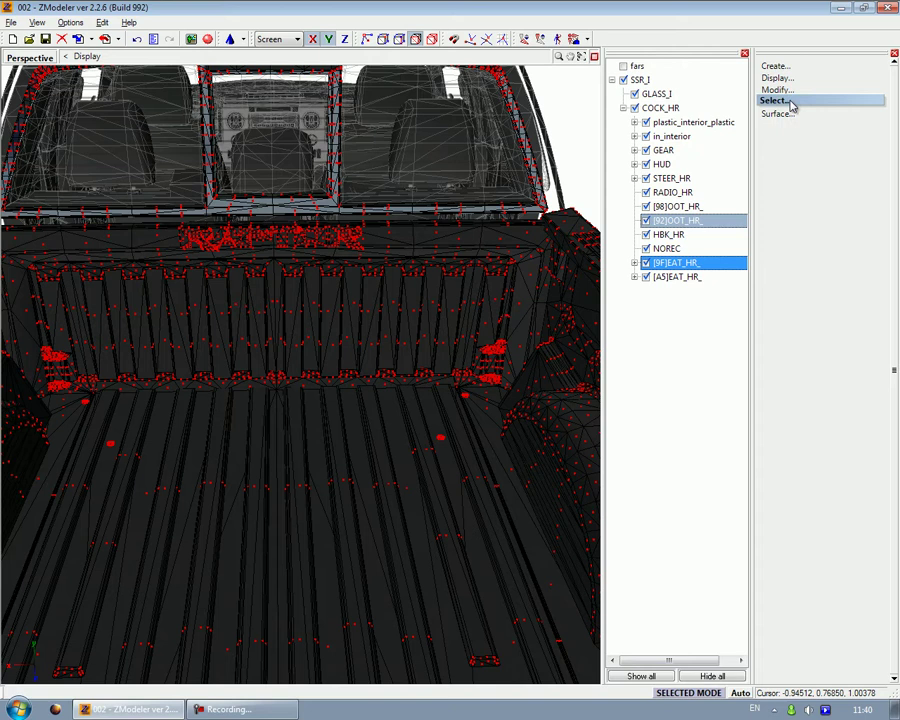
{"action": "left_click", "coordinate": [594, 57]}
{"action": "left_click", "coordinate": [286, 330]}
{"action": "middle_click_drag", "start_coordinate": [283, 341], "coordinate": [279, 400]}
{"action": "scroll", "coordinate": [340, 410], "scroll_direction": "up", "scroll_amount": 4}
{"action": "scroll", "coordinate": [354, 409], "scroll_direction": "up", "scroll_amount": 2}
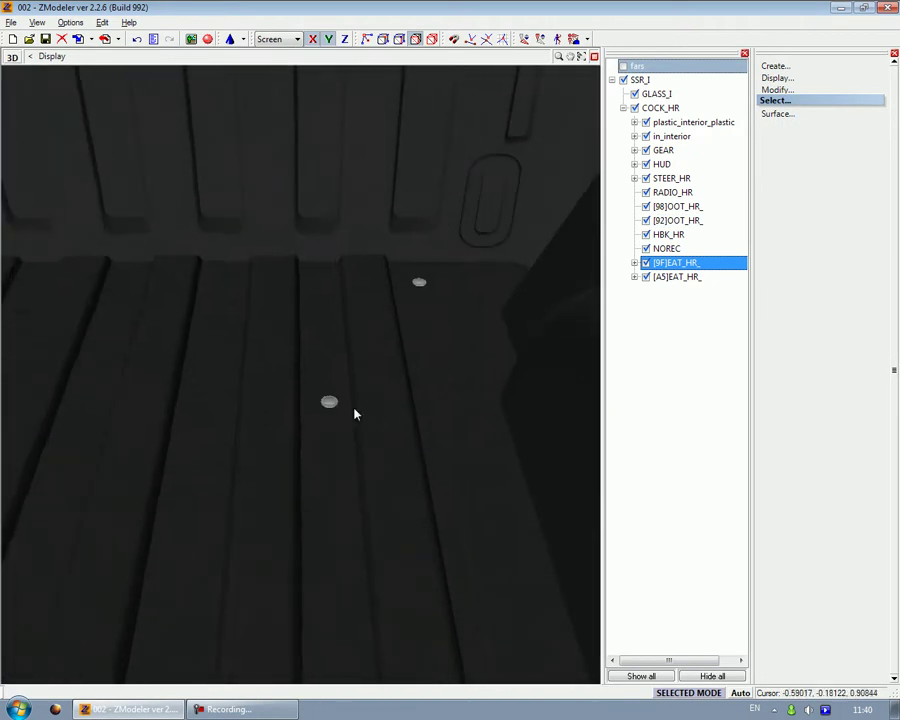
{"action": "scroll", "coordinate": [354, 408], "scroll_direction": "down", "scroll_amount": 1}
{"action": "middle_click_drag", "start_coordinate": [354, 234], "coordinate": [428, 373]}
{"action": "scroll", "coordinate": [414, 354], "scroll_direction": "down", "scroll_amount": 3}
{"action": "middle_click_drag", "start_coordinate": [398, 336], "coordinate": [338, 246]}
{"action": "scroll", "coordinate": [374, 238], "scroll_direction": "up", "scroll_amount": 1}
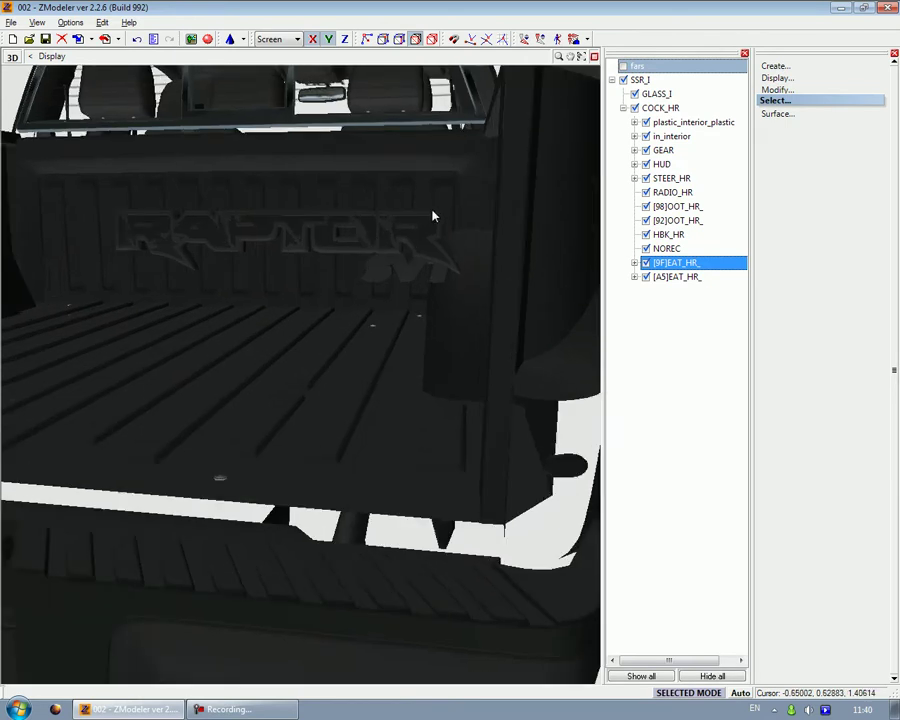
{"action": "scroll", "coordinate": [432, 215], "scroll_direction": "up", "scroll_amount": 2}
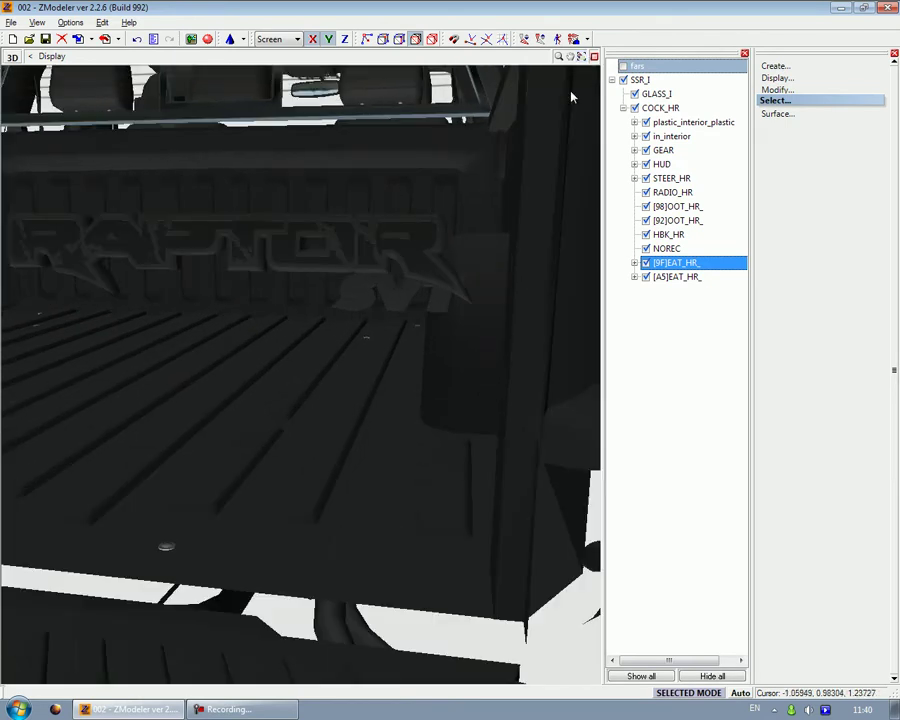
{"action": "middle_click_drag", "start_coordinate": [432, 200], "coordinate": [363, 331]}
{"action": "middle_click_drag", "start_coordinate": [231, 326], "coordinate": [254, 323]}
{"action": "scroll", "coordinate": [197, 312], "scroll_direction": "down", "scroll_amount": 3}
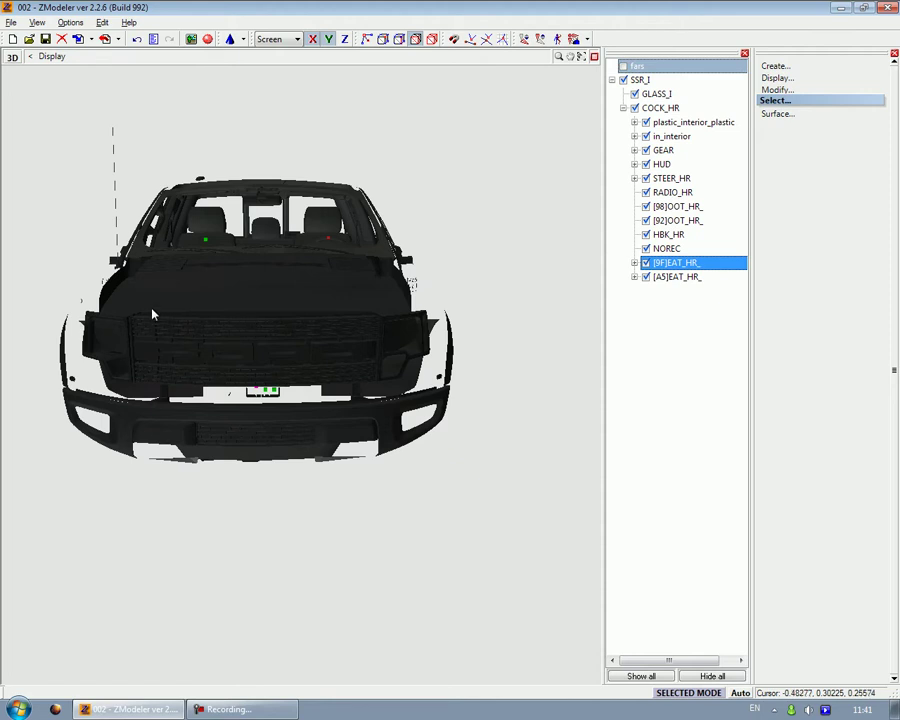
Save the scene under the new name 003 in the SSR_I folder
{"action": "left_click", "coordinate": [10, 22]}
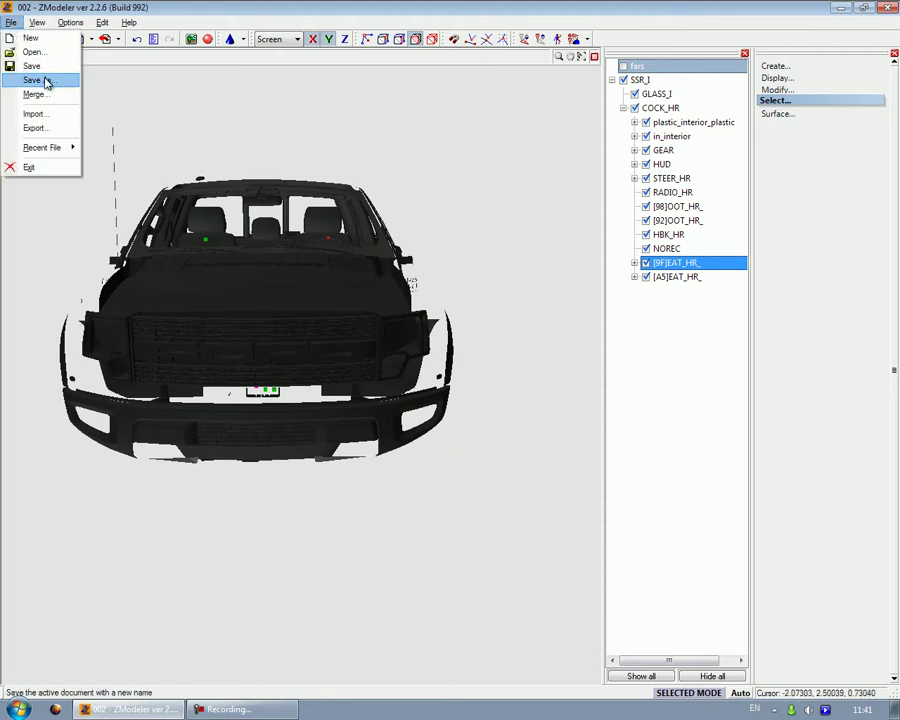
{"action": "left_click", "coordinate": [45, 80]}
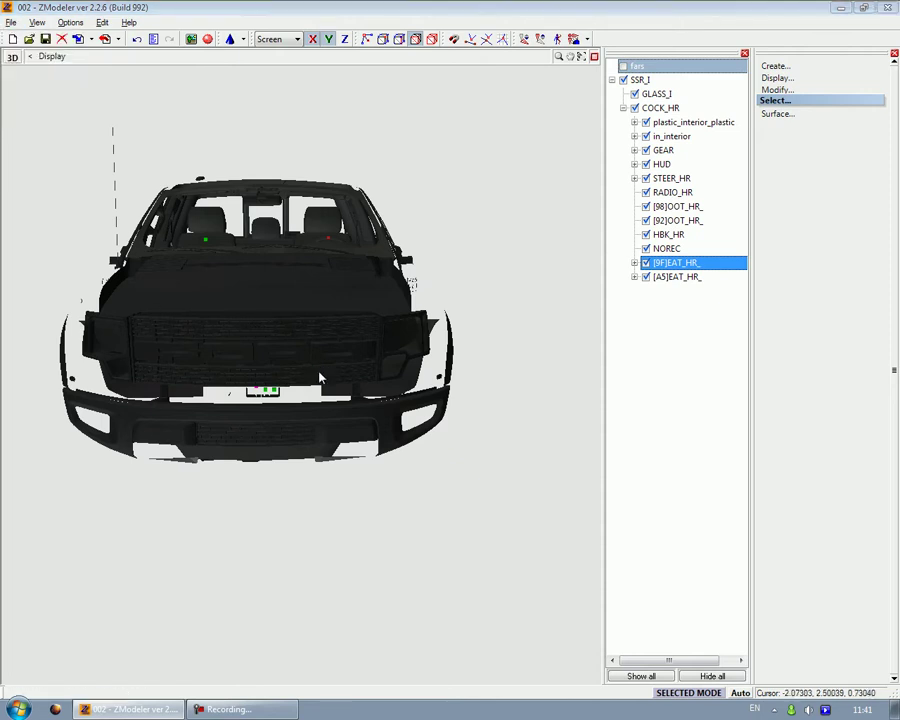
{"action": "type", "text": "003"}
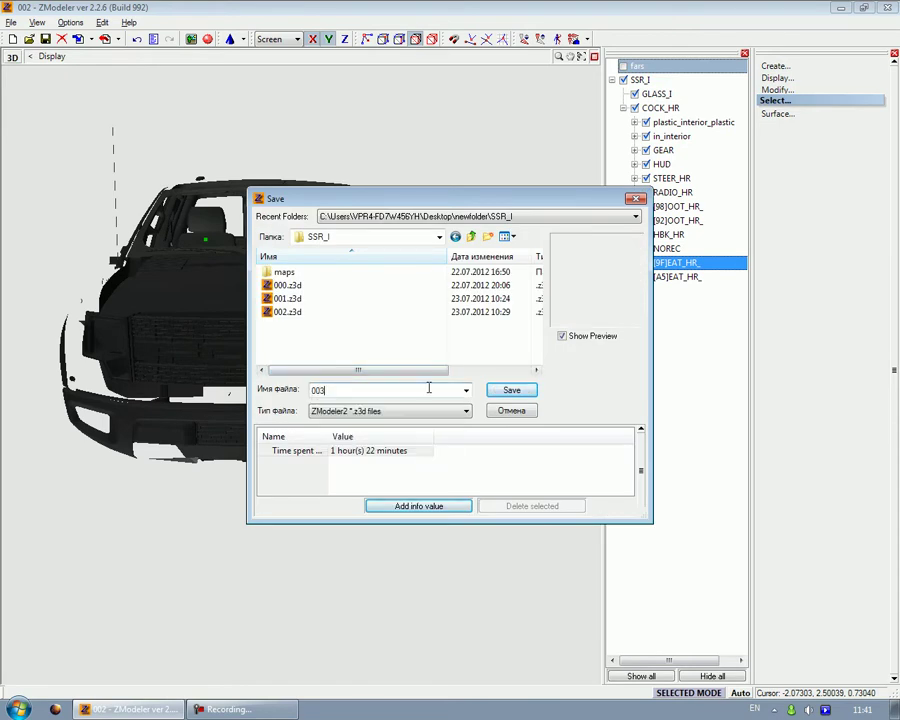
{"action": "left_click", "coordinate": [510, 390]}
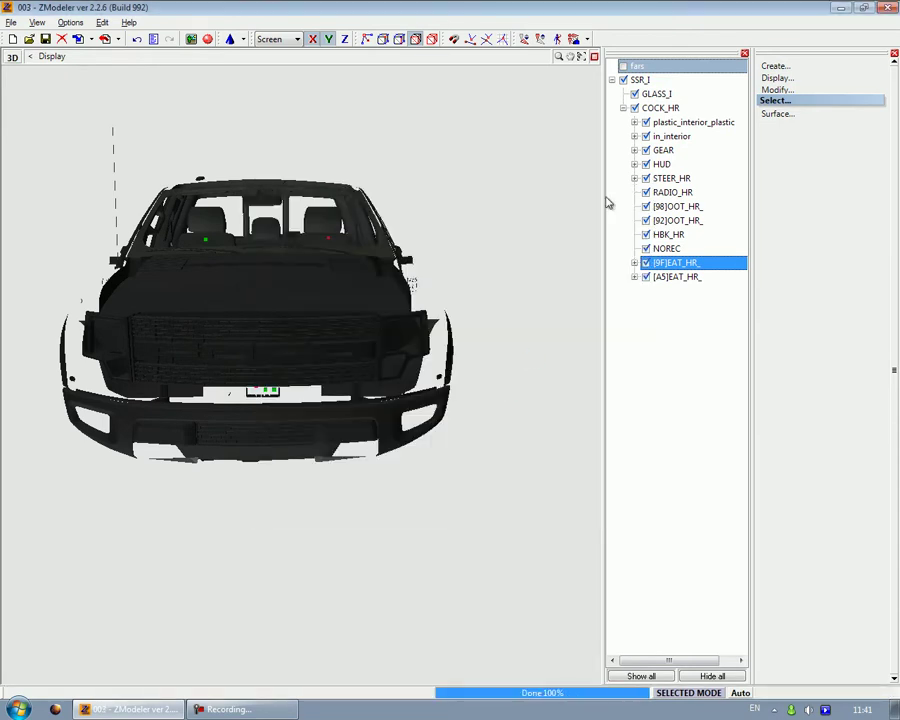
Collapse the SSR_I hierarchy, make fars visible and compare it with SSR_I hidden and shown
{"action": "left_click", "coordinate": [612, 80]}
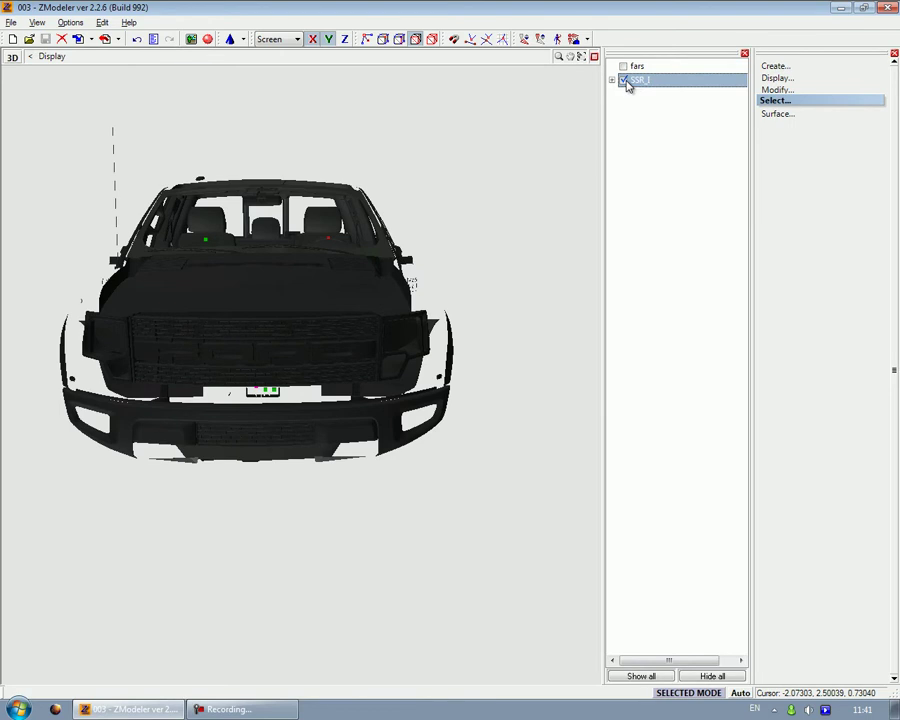
{"action": "left_click", "coordinate": [624, 80]}
{"action": "left_click", "coordinate": [623, 67]}
{"action": "left_click", "coordinate": [642, 82]}
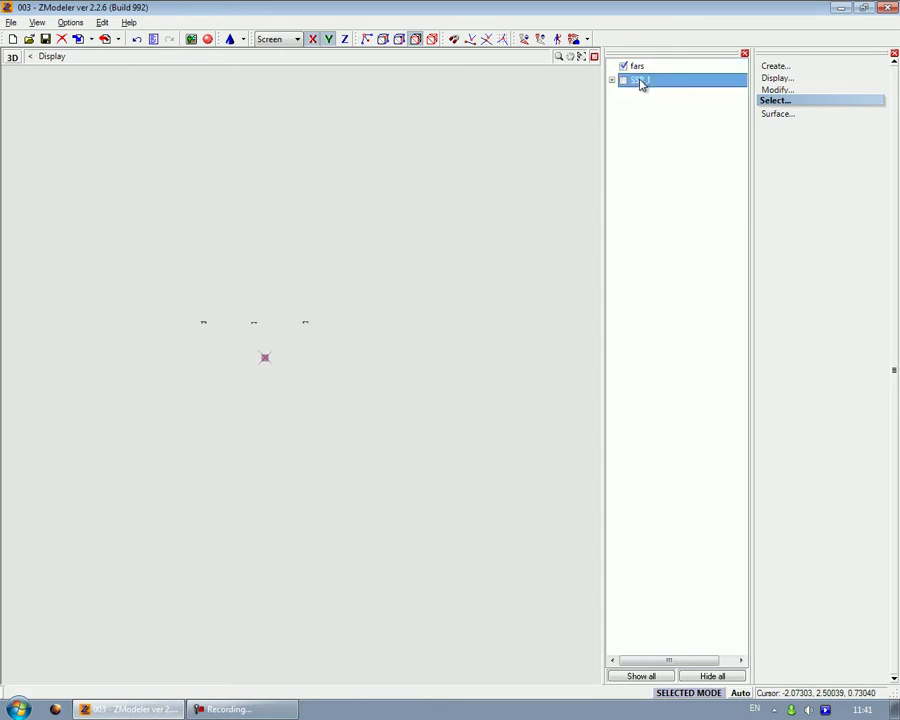
{"action": "left_click", "coordinate": [624, 80]}
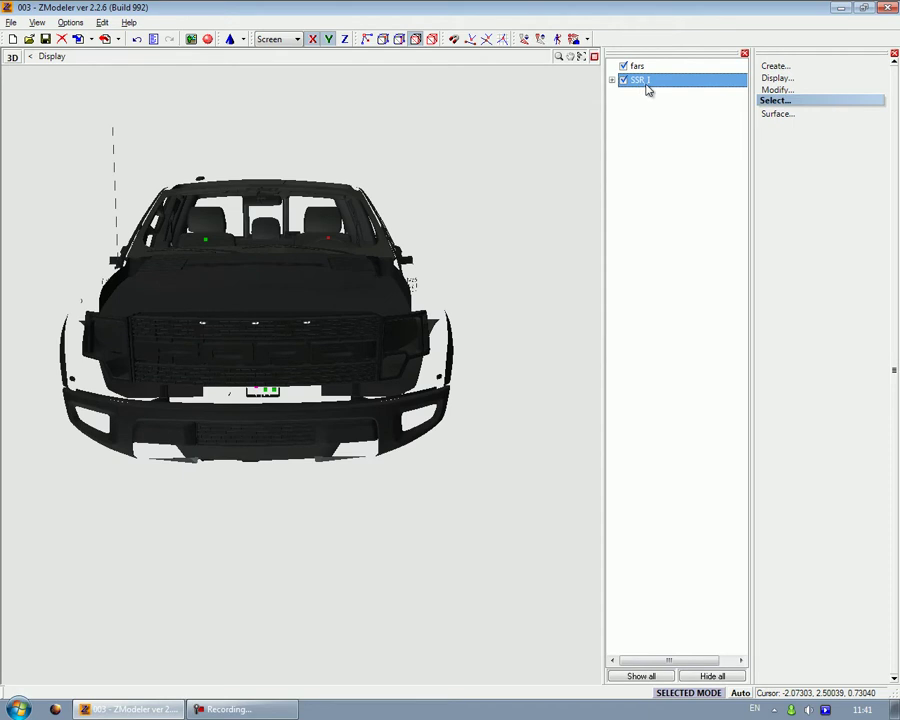
Delete the whole SSR_I hierarchy at object level and check the scene's remaining materials
{"action": "left_click", "coordinate": [432, 39]}
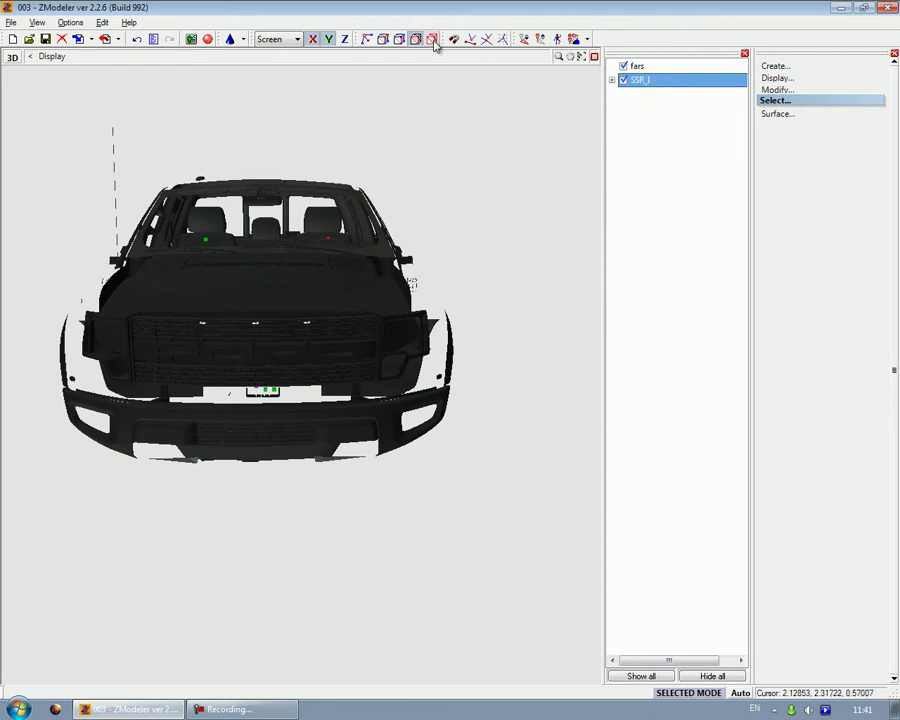
{"action": "right_click", "coordinate": [645, 86]}
{"action": "mouse_move", "coordinate": [664, 86]}
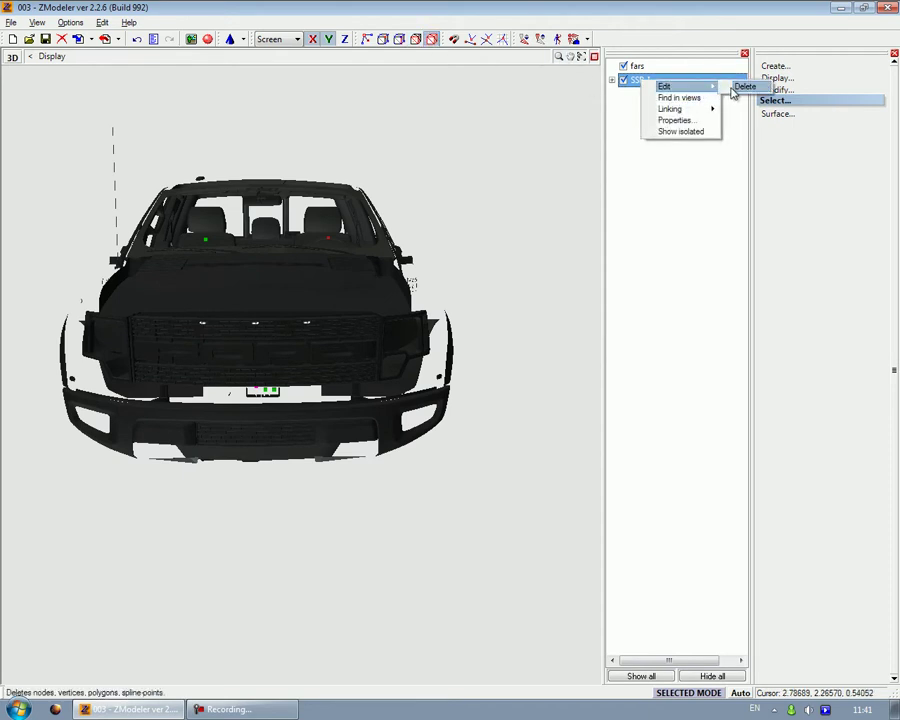
{"action": "left_click", "coordinate": [742, 85]}
{"action": "left_click", "coordinate": [207, 39]}
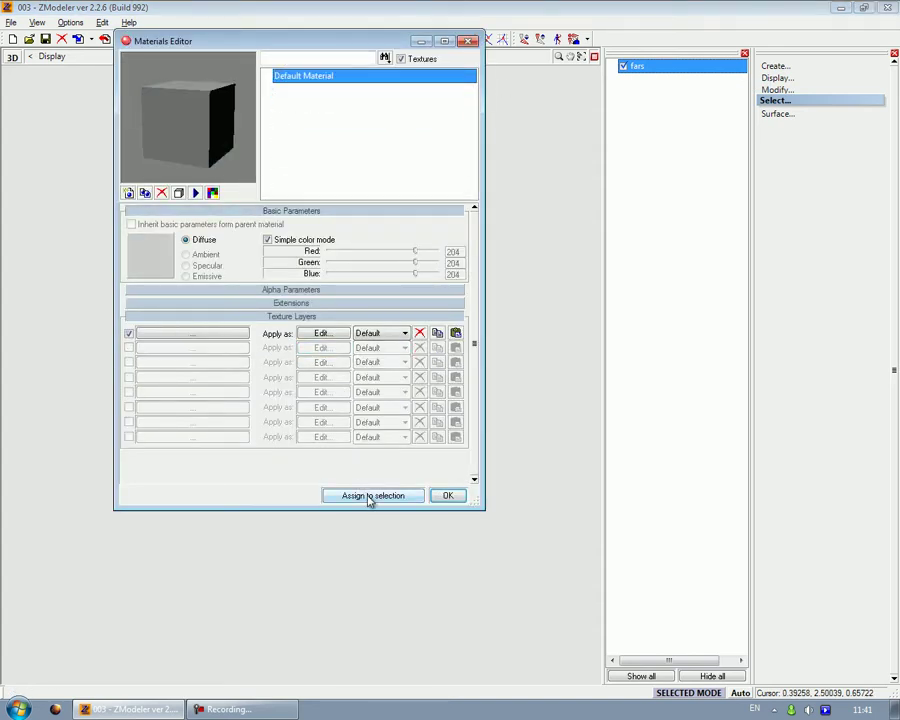
{"action": "left_click", "coordinate": [447, 496]}
Save the scene containing only fars as 0000000.z3d in the SSR folder, overwriting the existing file
{"action": "left_click", "coordinate": [9, 22]}
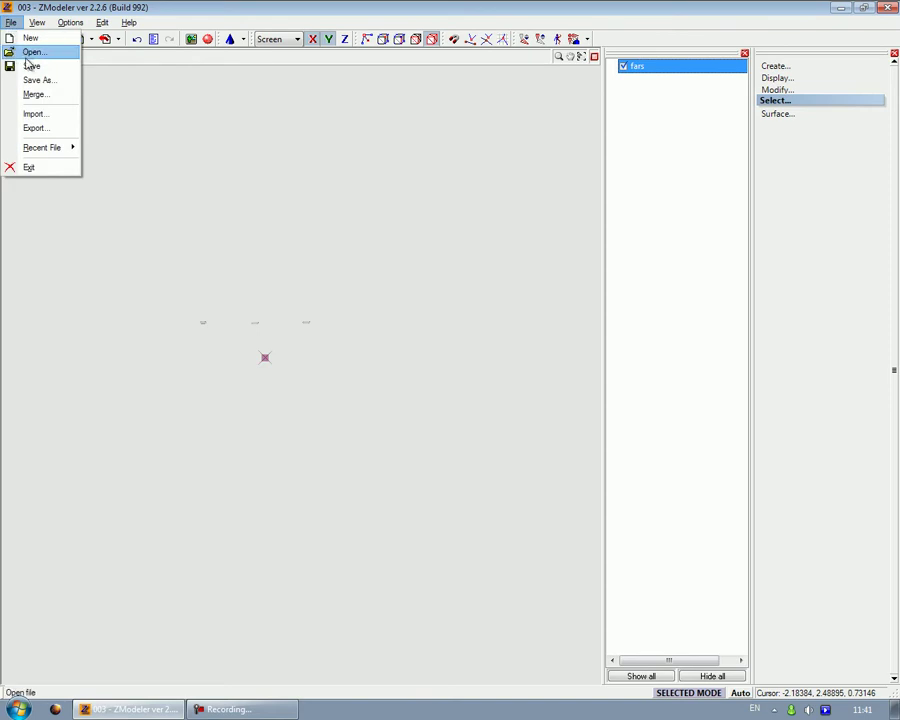
{"action": "left_click", "coordinate": [36, 80]}
{"action": "left_click", "coordinate": [471, 237]}
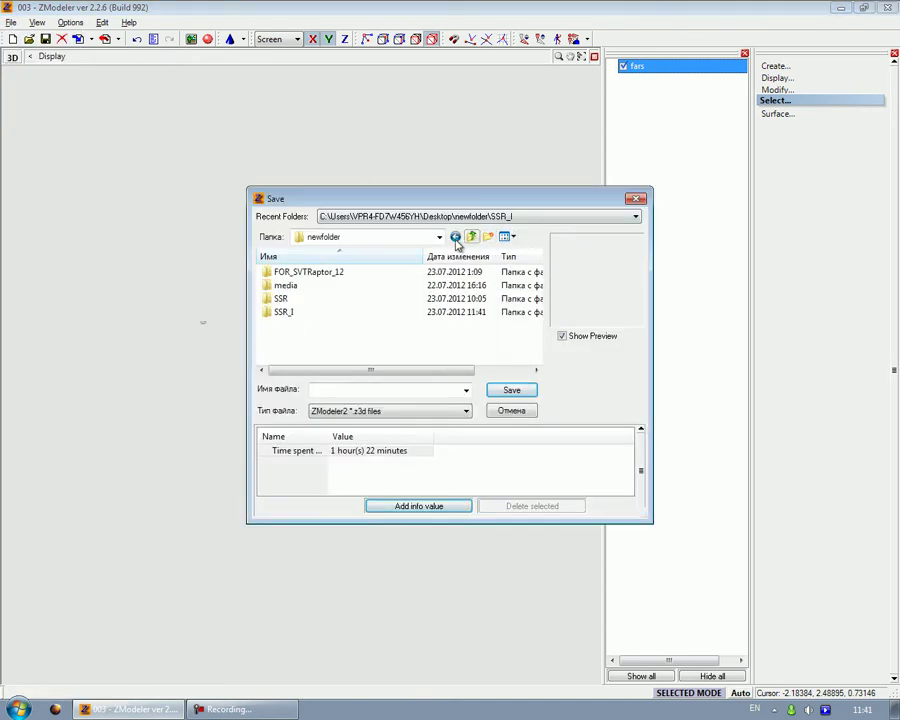
{"action": "left_click", "coordinate": [283, 298]}
{"action": "double_click", "coordinate": [283, 298]}
{"action": "left_click", "coordinate": [305, 285]}
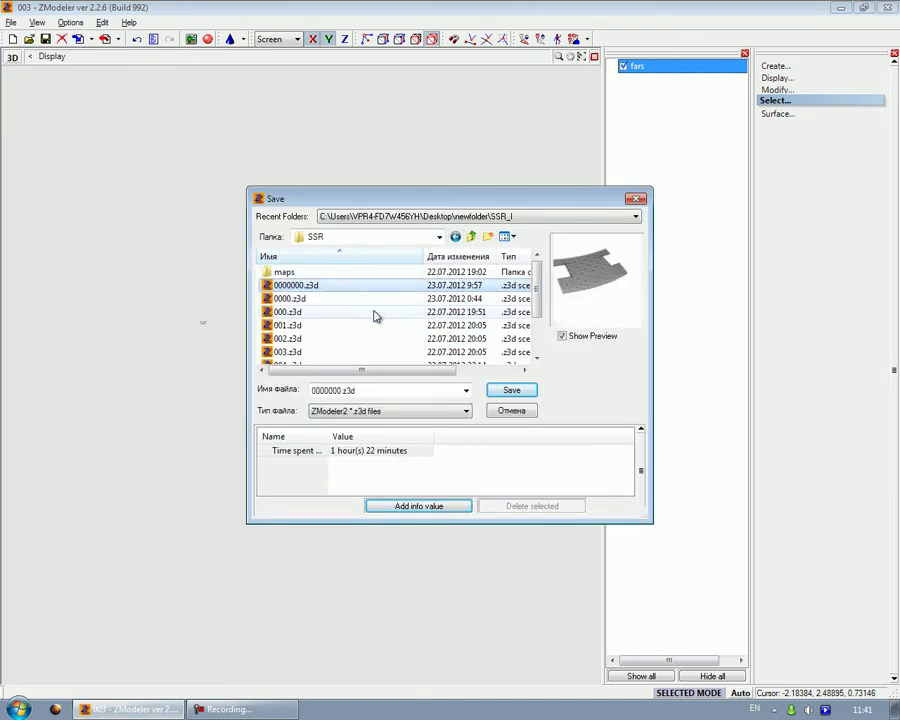
{"action": "double_click", "coordinate": [414, 390]}
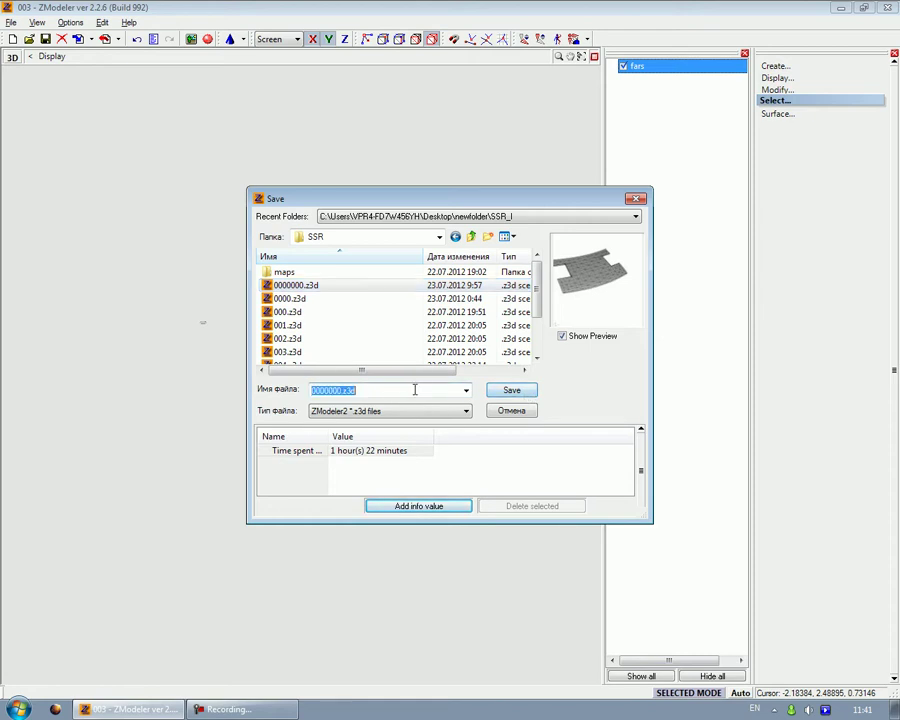
{"action": "left_click", "coordinate": [511, 391]}
{"action": "left_click", "coordinate": [465, 362]}
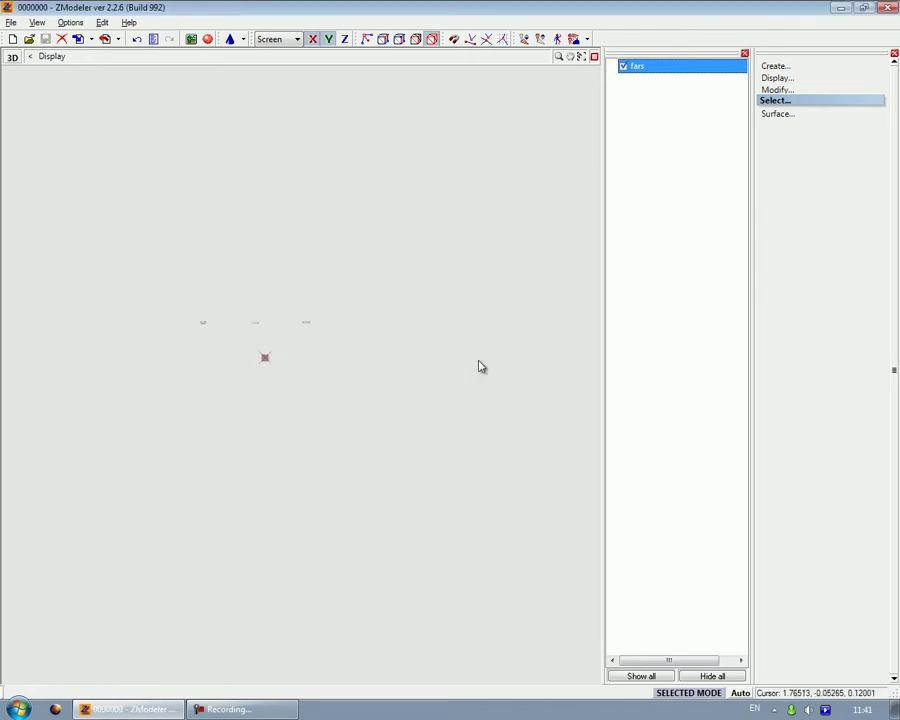
Start a new scene and open 007.z3d from the SSR folder
{"action": "left_click", "coordinate": [12, 39]}
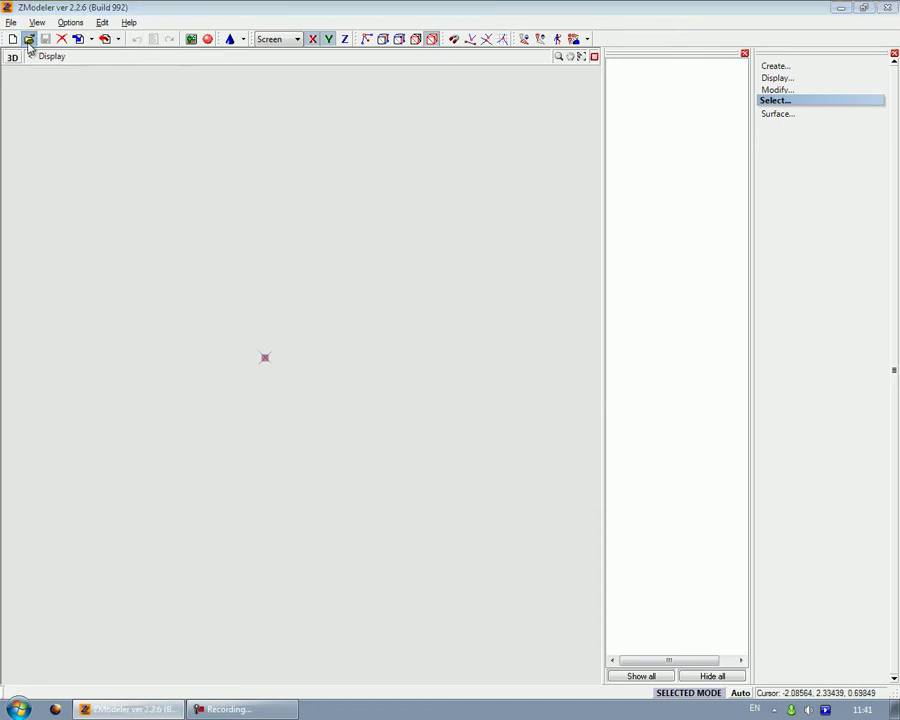
{"action": "left_click", "coordinate": [29, 40]}
{"action": "left_click", "coordinate": [342, 356]}
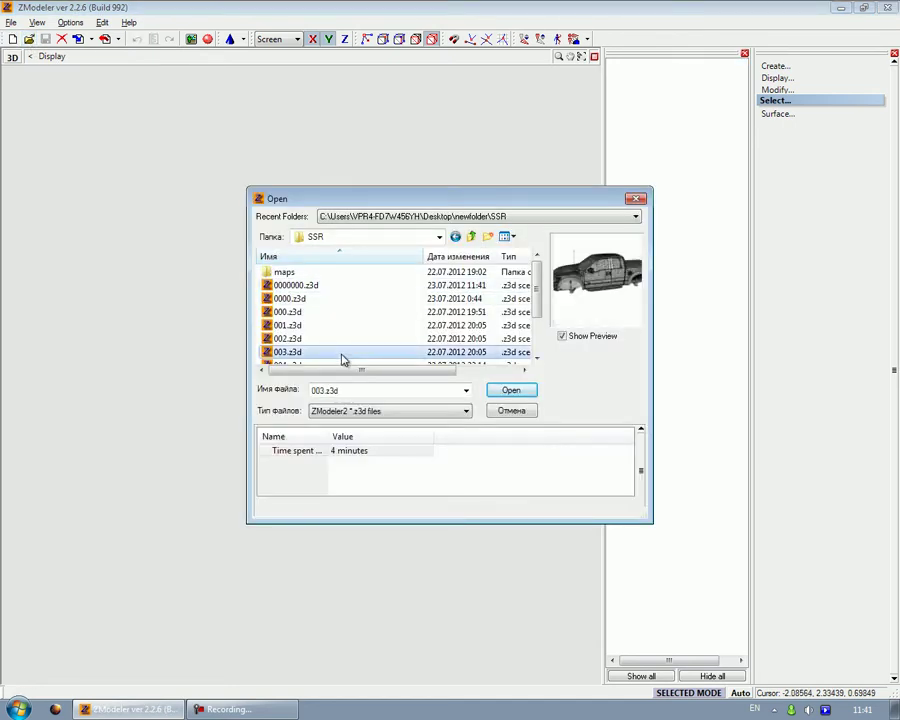
{"action": "left_click_drag", "start_coordinate": [537, 291], "coordinate": [537, 345]}
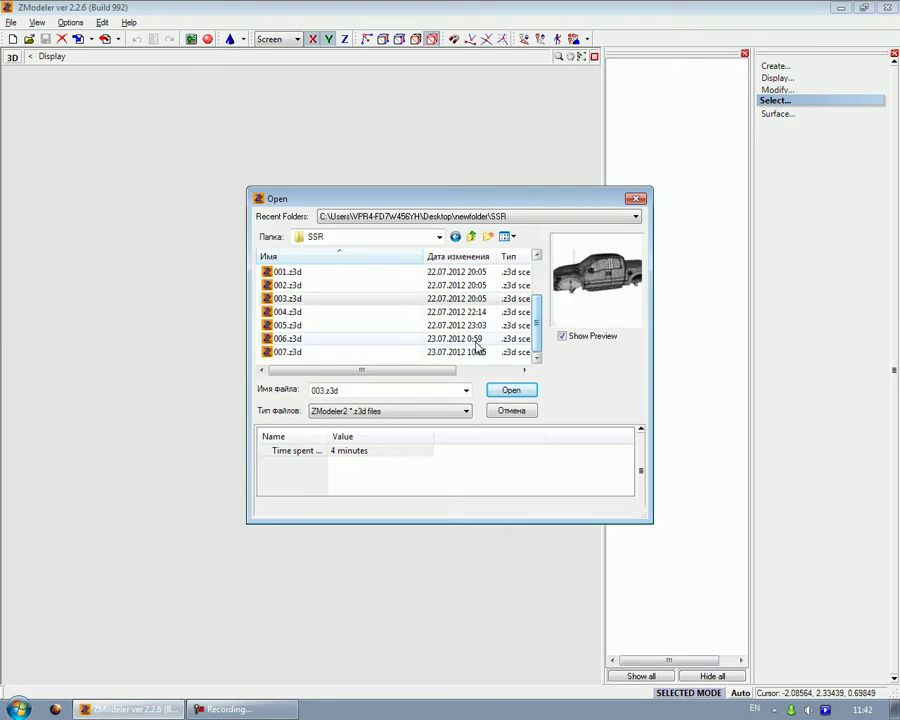
{"action": "left_click", "coordinate": [305, 353]}
{"action": "double_click", "coordinate": [305, 354]}
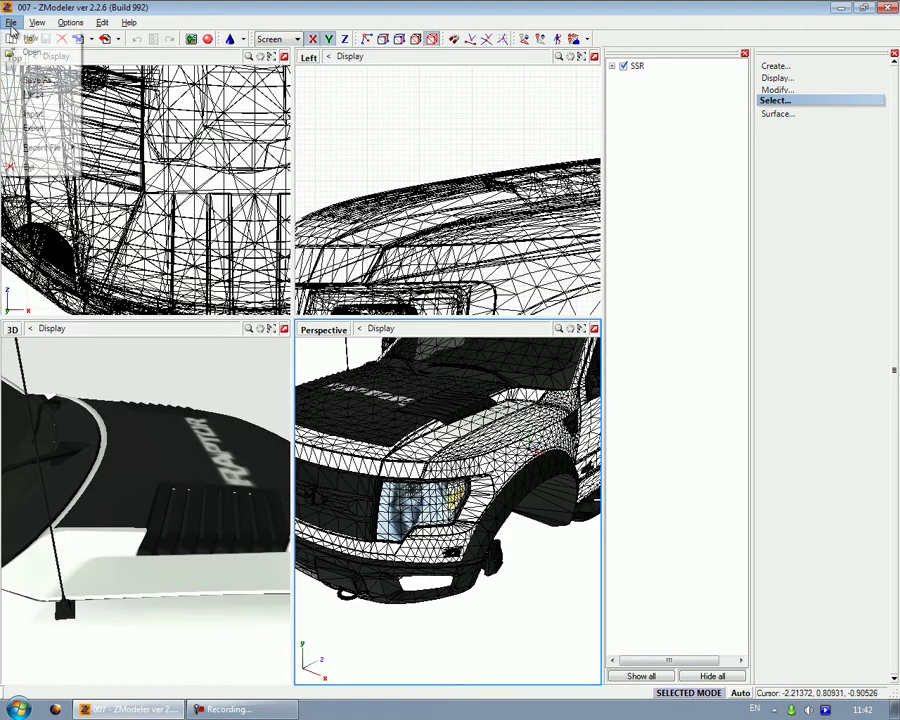
Merge all objects from 0000000.z3d into the scene, maximize the Perspective view and close the messaging bar
{"action": "left_click", "coordinate": [10, 22]}
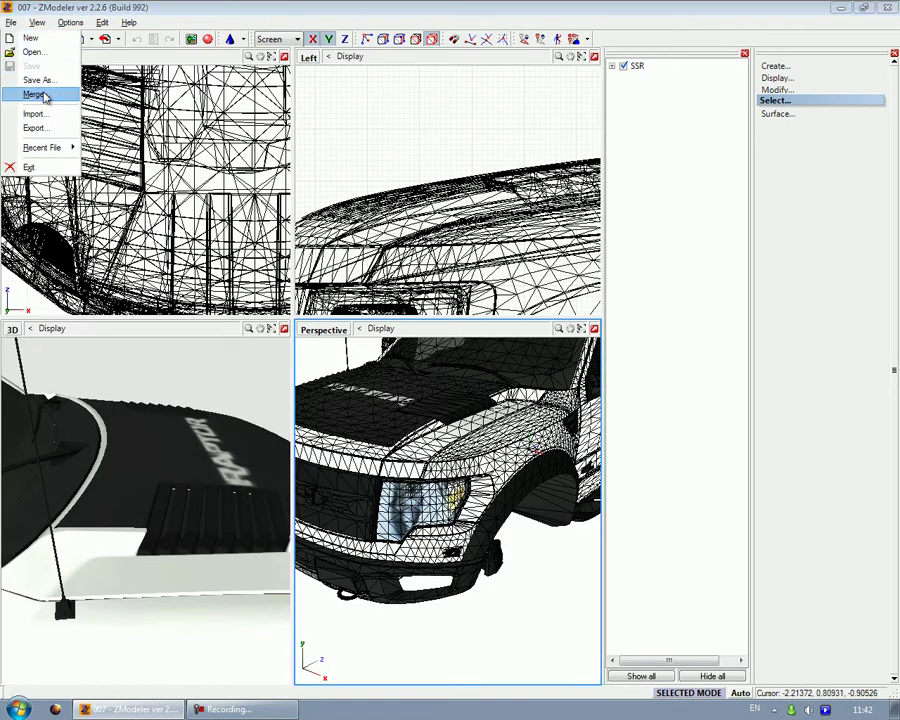
{"action": "left_click", "coordinate": [44, 96]}
{"action": "double_click", "coordinate": [290, 282]}
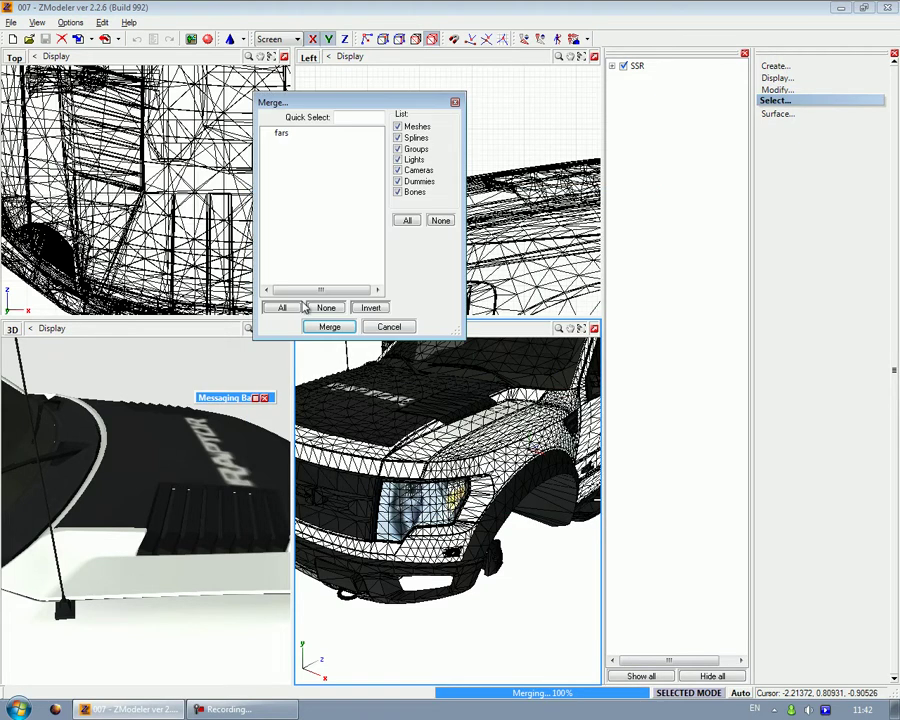
{"action": "left_click", "coordinate": [284, 308]}
{"action": "left_click", "coordinate": [329, 327]}
{"action": "left_click", "coordinate": [594, 330]}
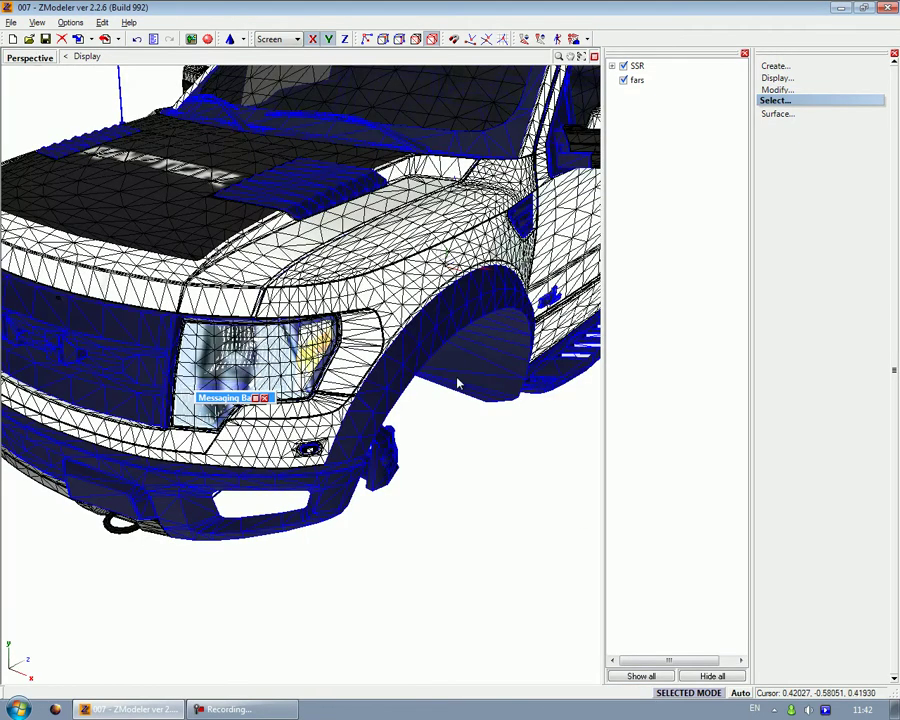
{"action": "left_click", "coordinate": [267, 399]}
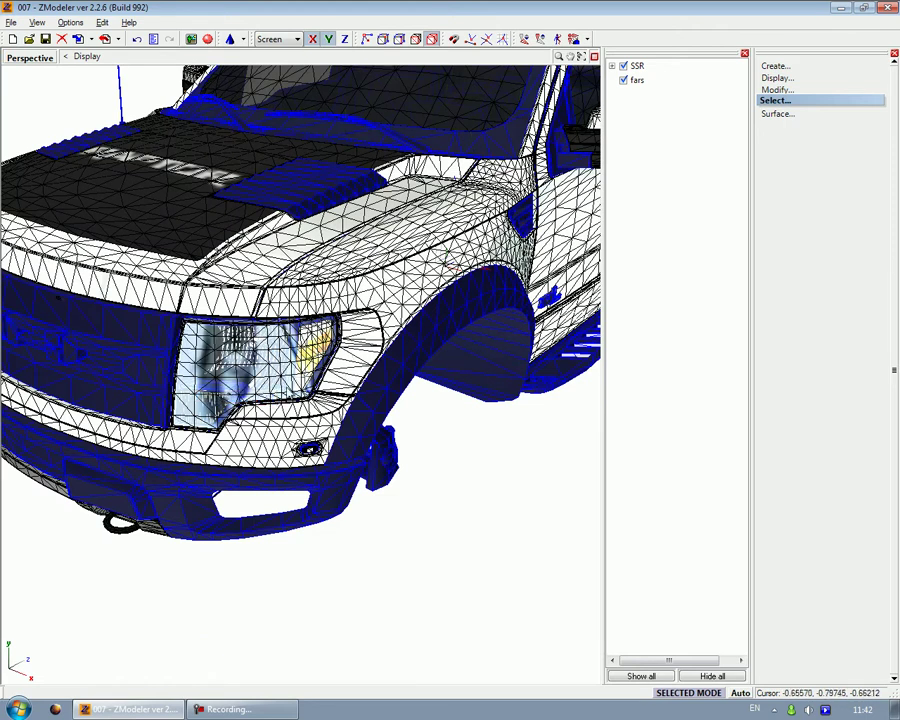
Examine the headlight, grille and front bumper of the truck in the perspective view
{"action": "right_click_drag", "start_coordinate": [180, 325], "coordinate": [420, 273]}
{"action": "middle_click_drag", "start_coordinate": [300, 295], "coordinate": [455, 225]}
{"action": "right_click_drag", "start_coordinate": [570, 115], "coordinate": [418, 187]}
{"action": "scroll", "coordinate": [418, 187], "scroll_direction": "up", "scroll_amount": 6}
{"action": "scroll", "coordinate": [472, 188], "scroll_direction": "down", "scroll_amount": 6}
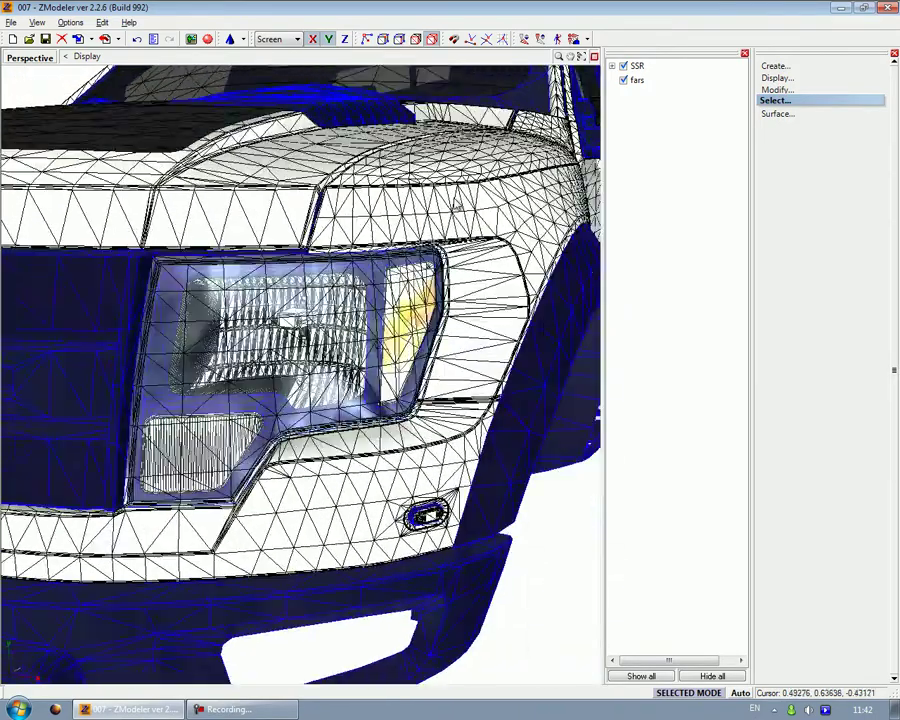
{"action": "middle_click_drag", "start_coordinate": [457, 207], "coordinate": [402, 211]}
{"action": "scroll", "coordinate": [402, 211], "scroll_direction": "down", "scroll_amount": 3}
{"action": "right_click_drag", "start_coordinate": [402, 211], "coordinate": [499, 246]}
{"action": "middle_click_drag", "start_coordinate": [499, 246], "coordinate": [570, 220]}
Expand the SSR and D_CAR hierarchies and hide COCK_LR to expose the fars lights behind the grille
{"action": "left_click", "coordinate": [612, 66]}
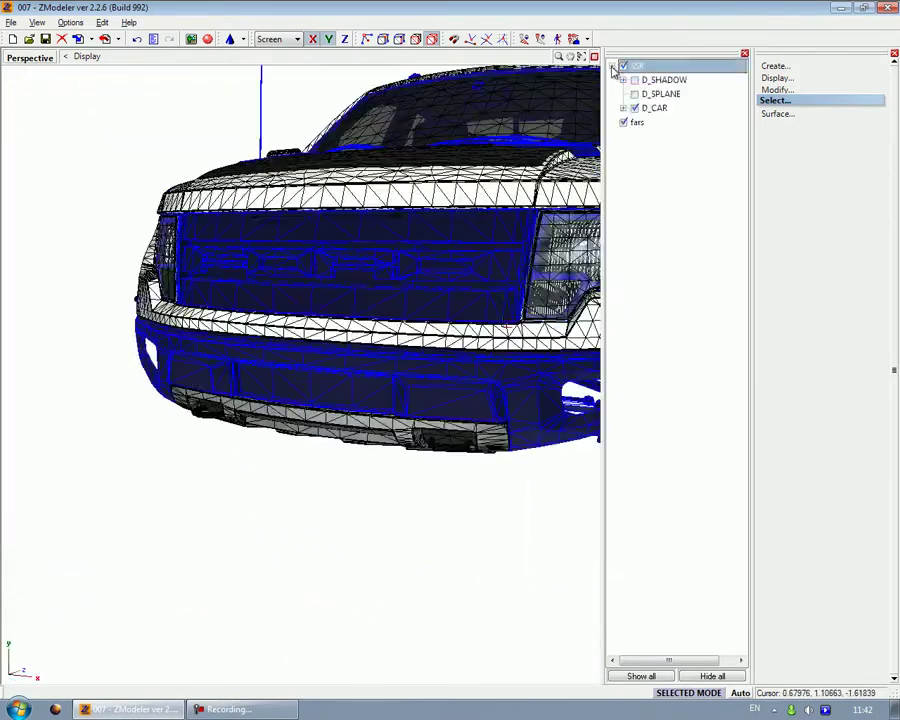
{"action": "left_click", "coordinate": [623, 107]}
{"action": "left_click", "coordinate": [647, 123]}
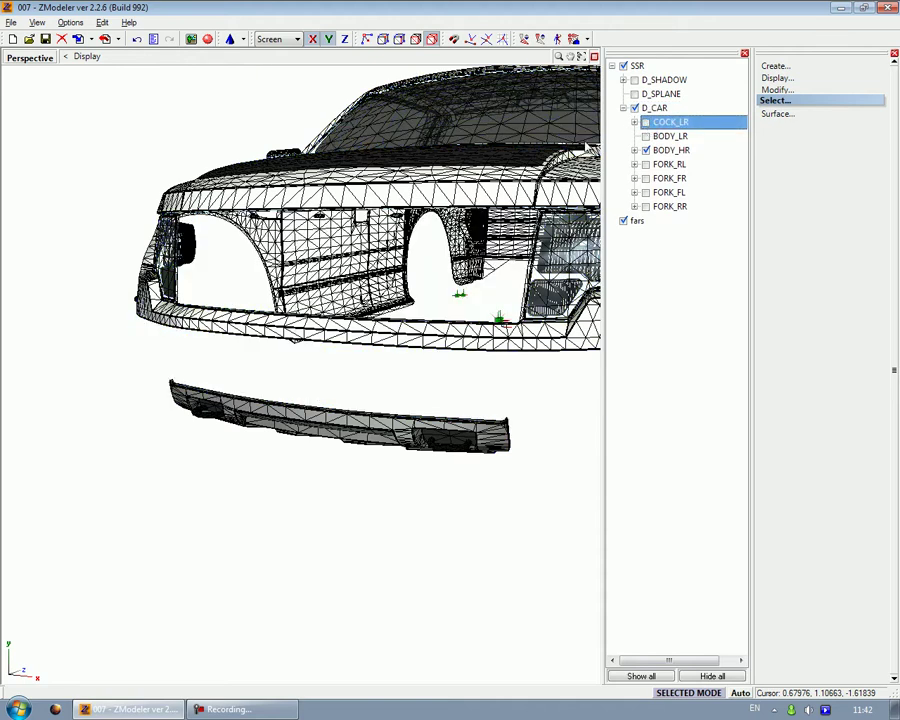
{"action": "scroll", "coordinate": [426, 195], "scroll_direction": "up", "scroll_amount": 5}
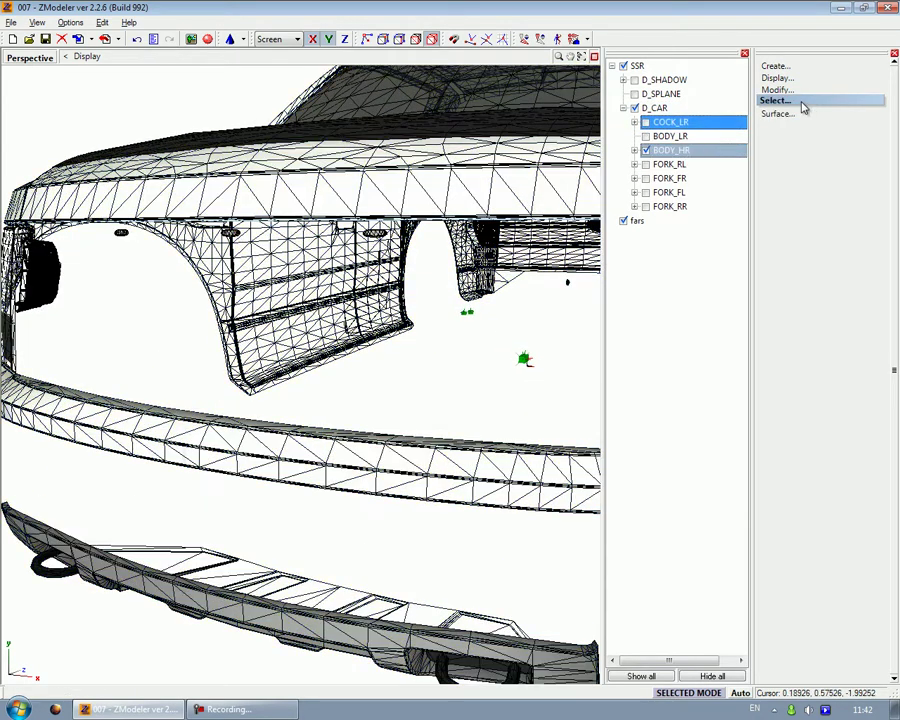
Select the fars object and assign the FARA material to it
{"action": "left_click", "coordinate": [776, 101]}
{"action": "left_click", "coordinate": [780, 209]}
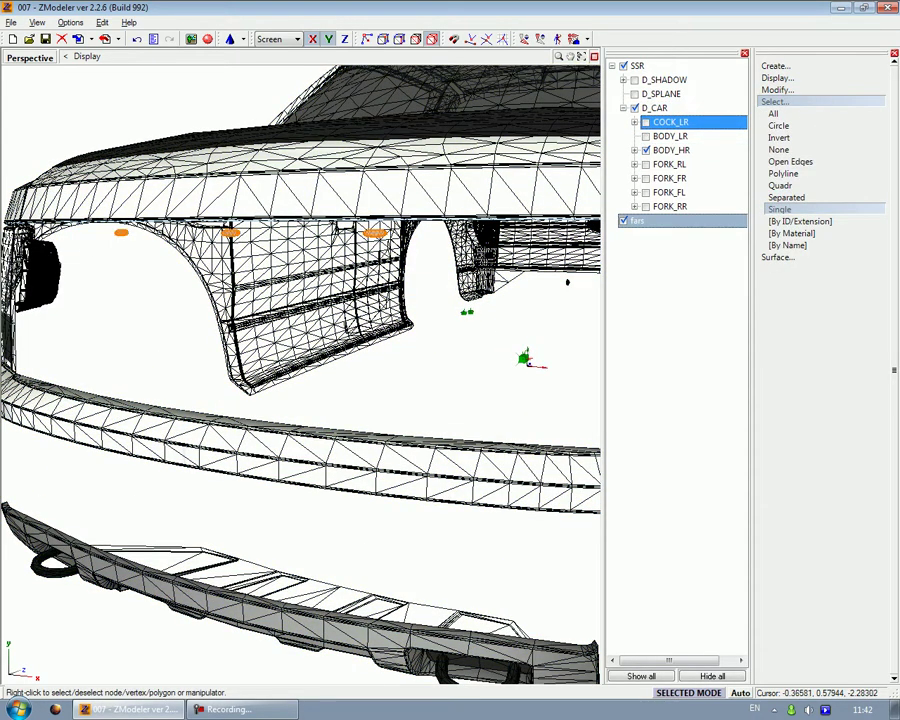
{"action": "left_click", "coordinate": [226, 40]}
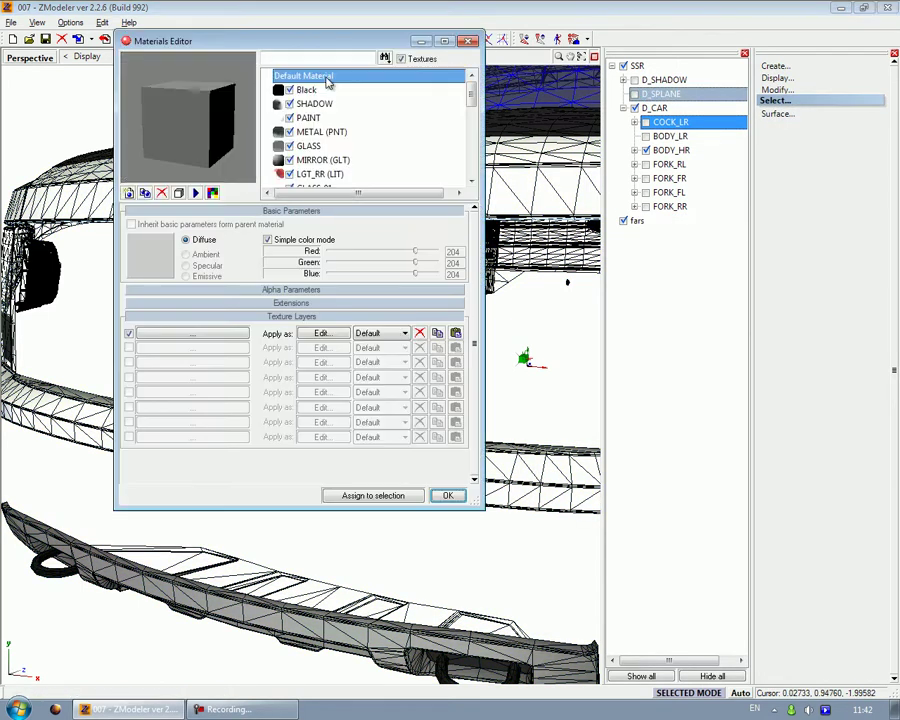
{"action": "scroll", "coordinate": [476, 122], "scroll_direction": "down", "scroll_amount": 5}
{"action": "scroll", "coordinate": [479, 153], "scroll_direction": "down", "scroll_amount": 5}
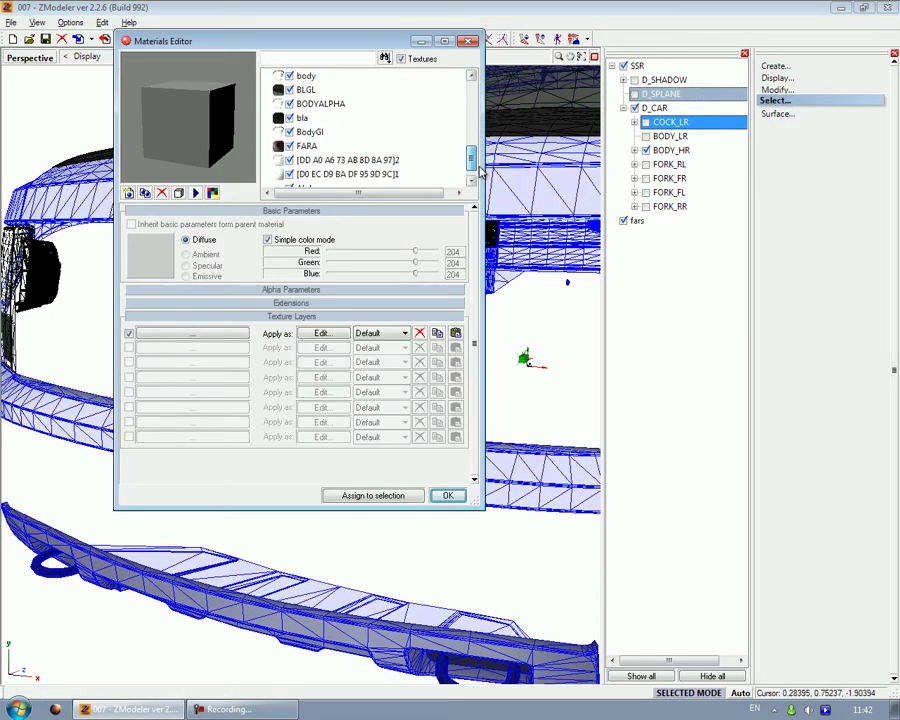
{"action": "left_click", "coordinate": [320, 131]}
{"action": "left_click", "coordinate": [340, 146]}
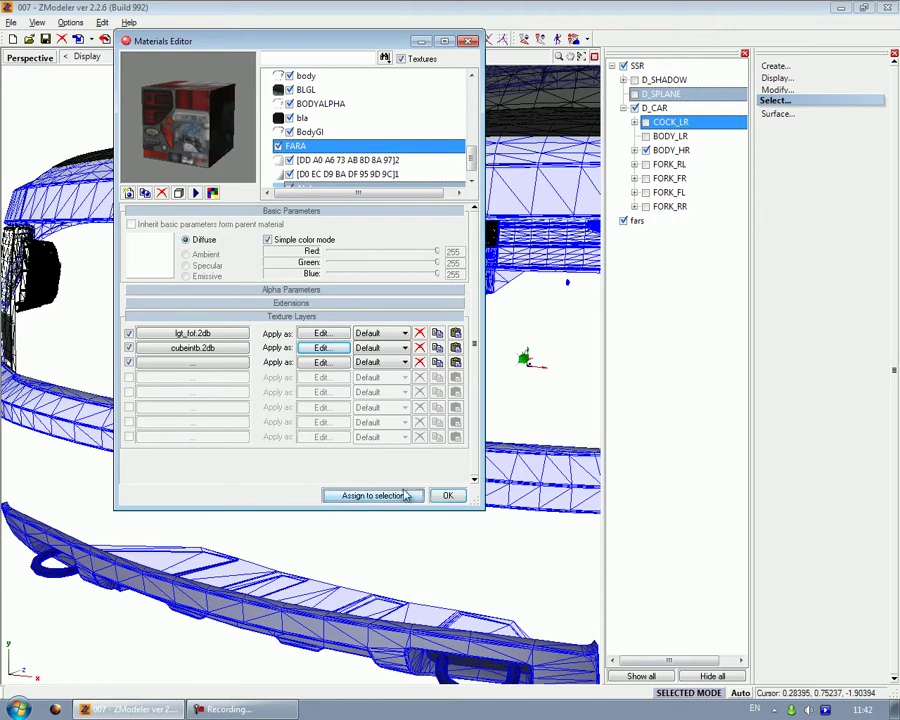
{"action": "left_click", "coordinate": [448, 495]}
{"action": "left_click", "coordinate": [810, 103]}
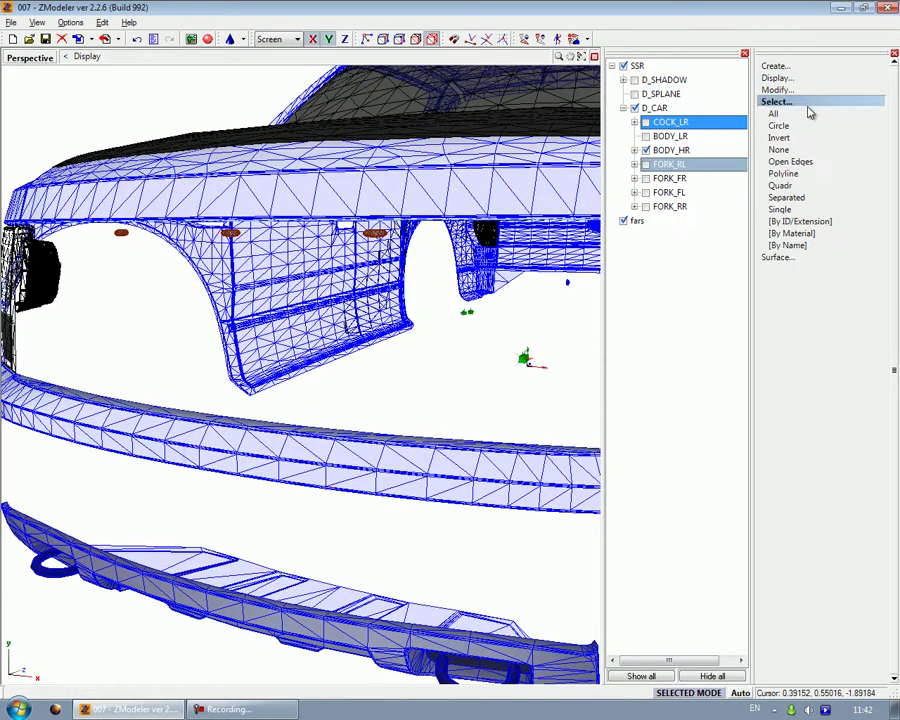
Examine the fars lights behind the front of the truck in the maximized 3D view, and restore the four-view layout
{"action": "left_click", "coordinate": [594, 57]}
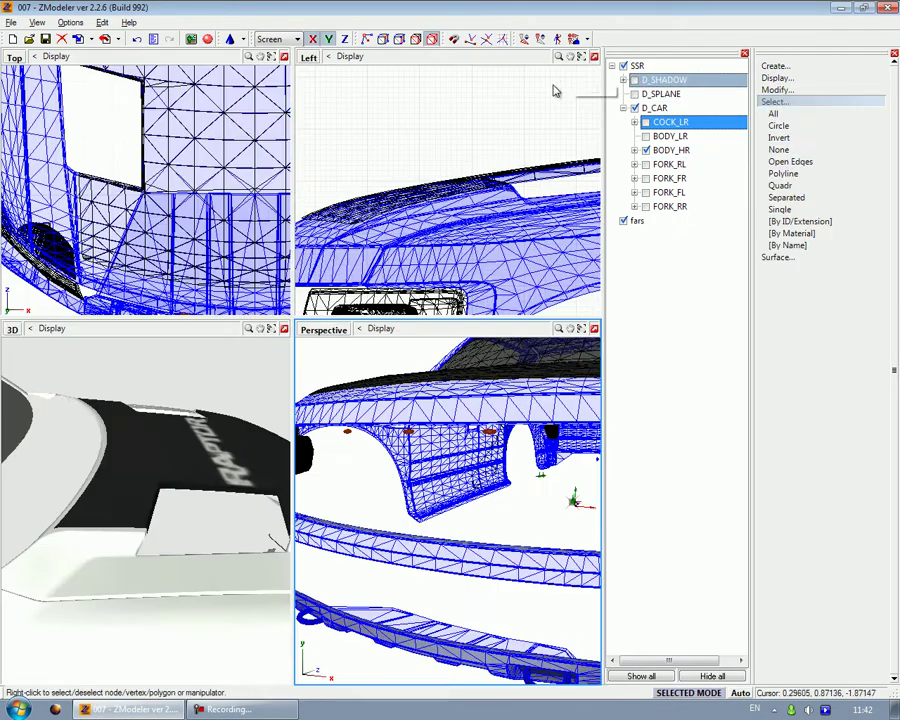
{"action": "left_click", "coordinate": [286, 330]}
{"action": "middle_click_drag", "start_coordinate": [272, 388], "coordinate": [217, 370]}
{"action": "middle_click_drag", "start_coordinate": [318, 403], "coordinate": [255, 293]}
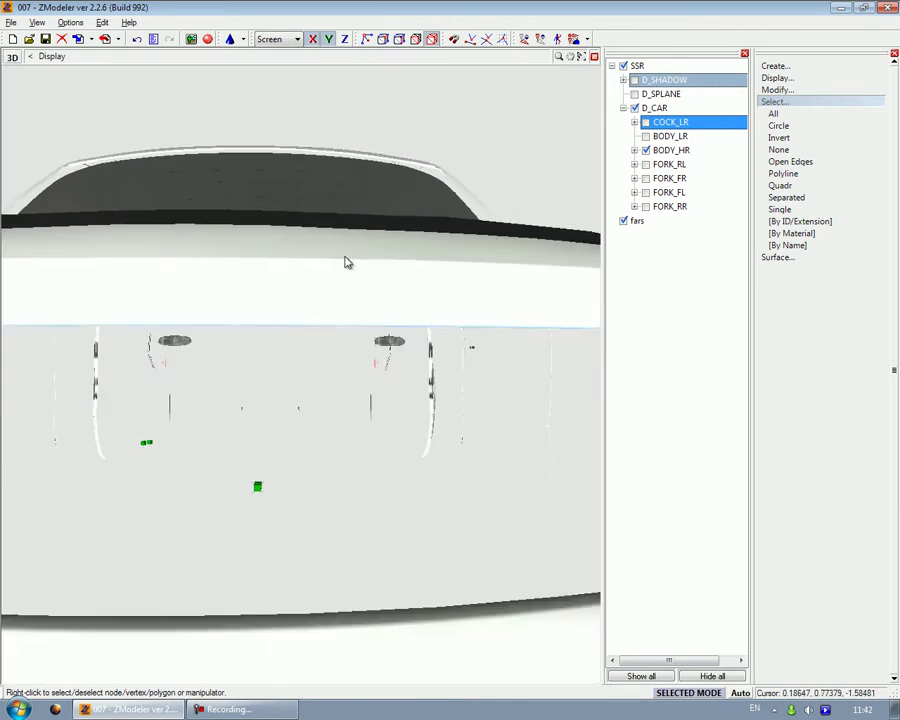
{"action": "left_click", "coordinate": [594, 57]}
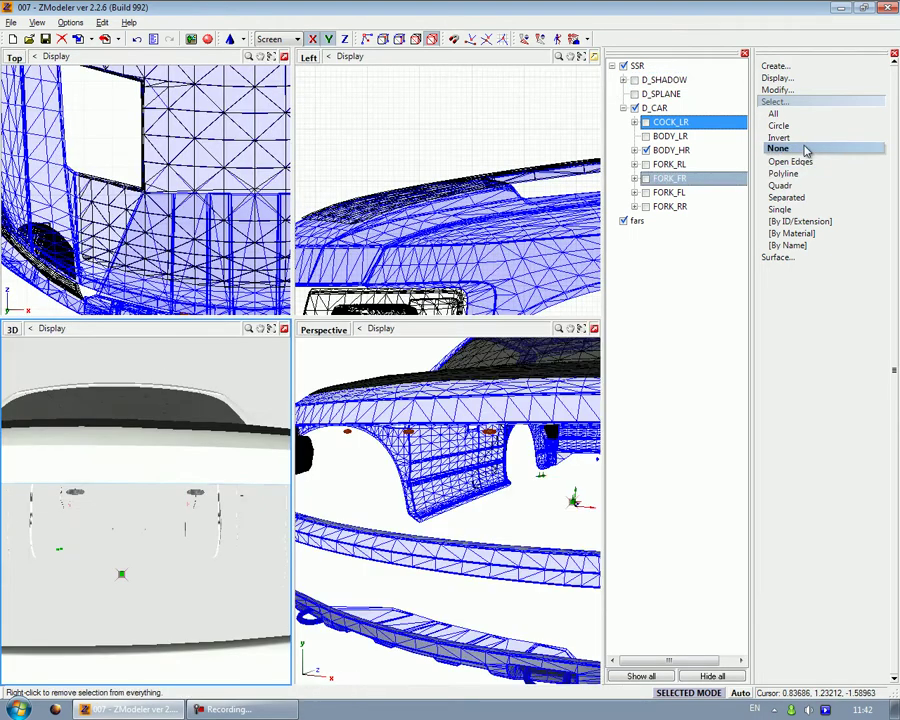
Move the fars object into the BODY_HR hierarchy
{"action": "left_click", "coordinate": [790, 102]}
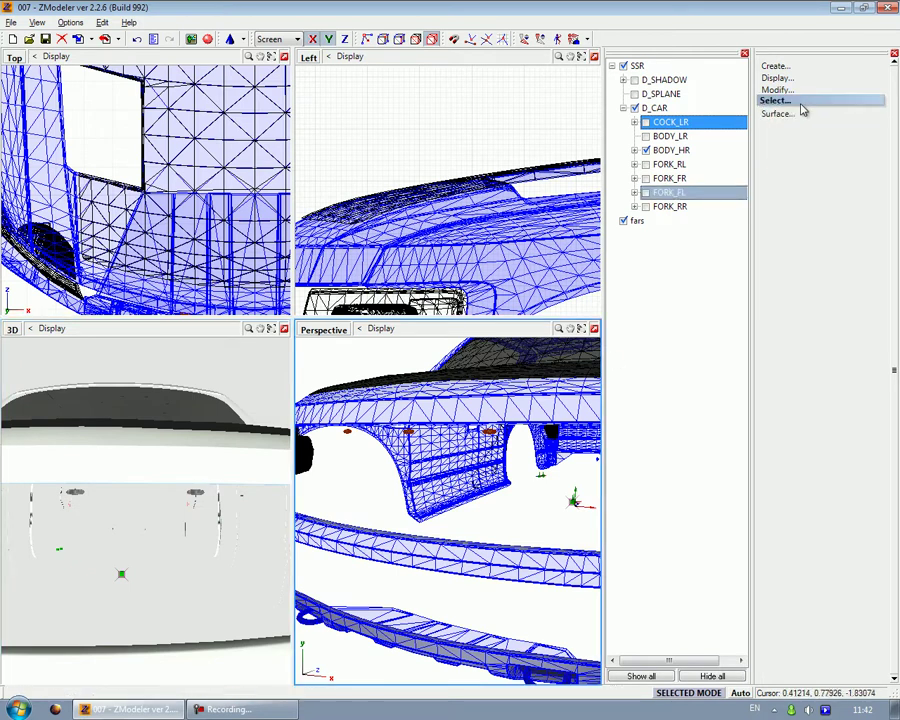
{"action": "left_click", "coordinate": [635, 150]}
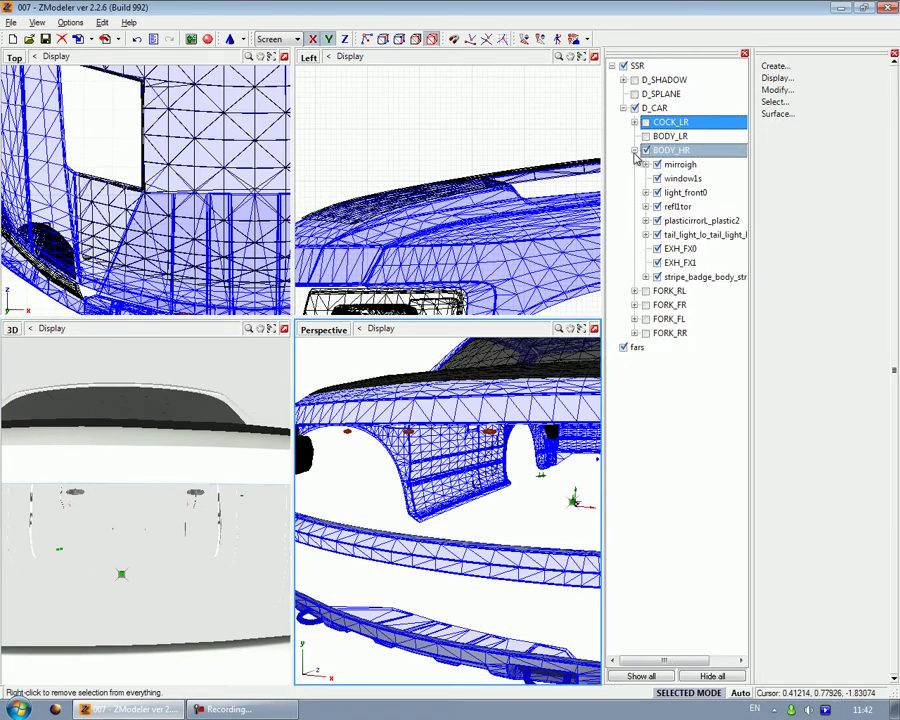
{"action": "left_click", "coordinate": [645, 136]}
{"action": "left_click", "coordinate": [646, 137]}
{"action": "left_click", "coordinate": [645, 123]}
{"action": "left_click", "coordinate": [645, 123]}
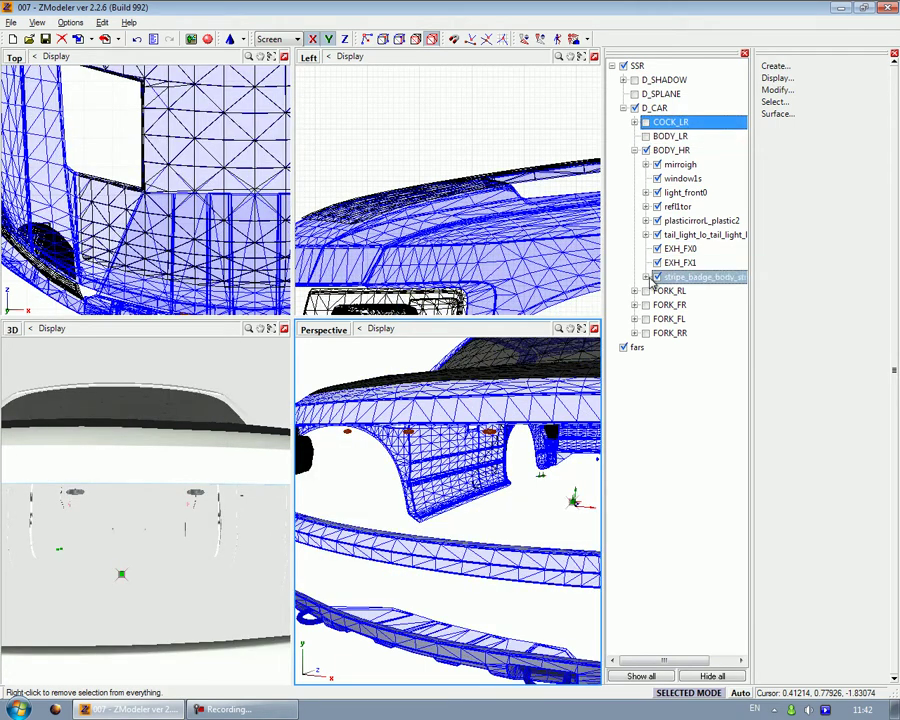
{"action": "left_click_drag", "start_coordinate": [639, 347], "coordinate": [677, 153]}
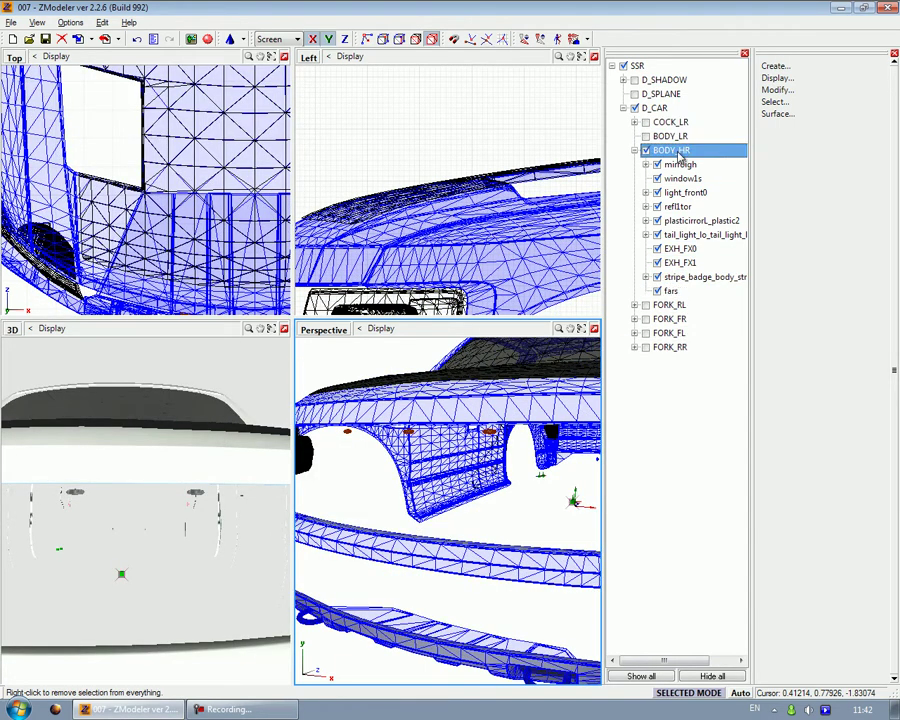
Clear the selection in the maximized Perspective view and save scene 007
{"action": "left_click", "coordinate": [594, 329]}
{"action": "left_click", "coordinate": [800, 104]}
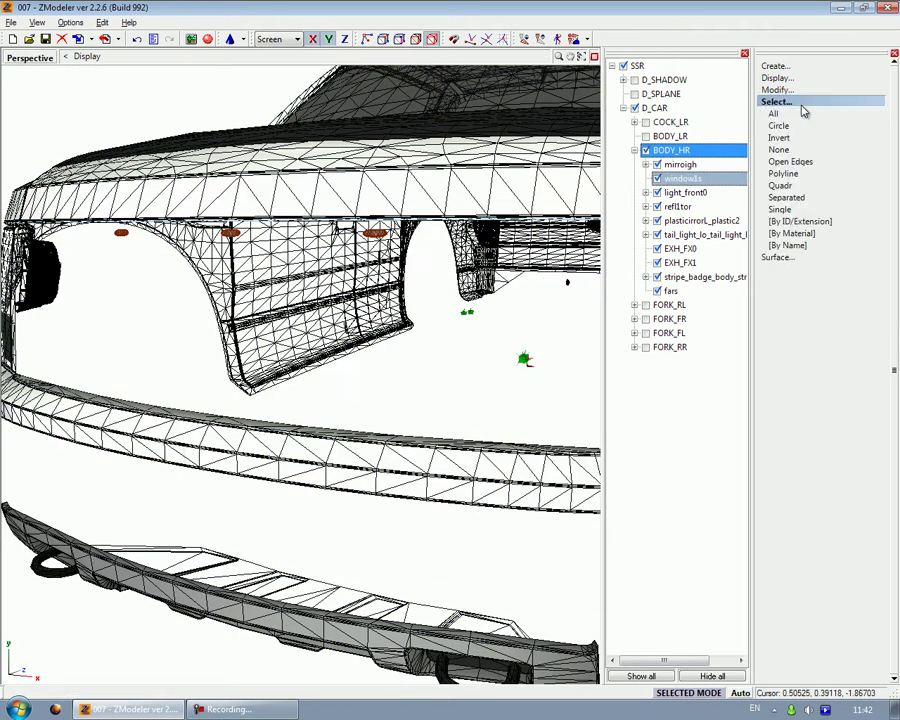
{"action": "left_click", "coordinate": [799, 150]}
{"action": "left_click", "coordinate": [635, 150]}
{"action": "left_click", "coordinate": [45, 39]}
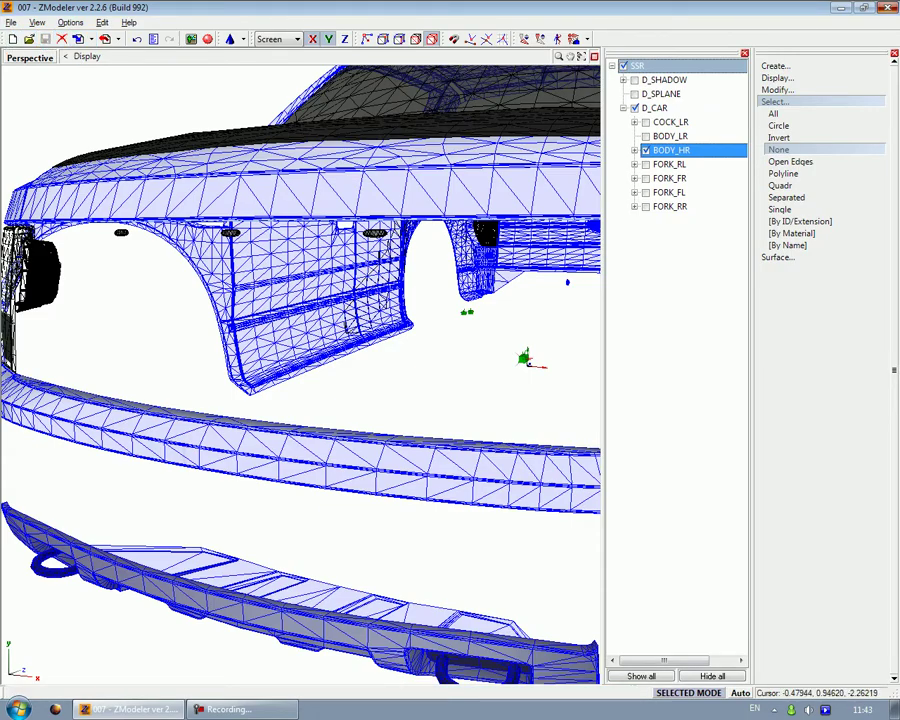
Restart ZModeler and open the interior scene 003 from the SSR_I folder
{"action": "left_click", "coordinate": [887, 7]}
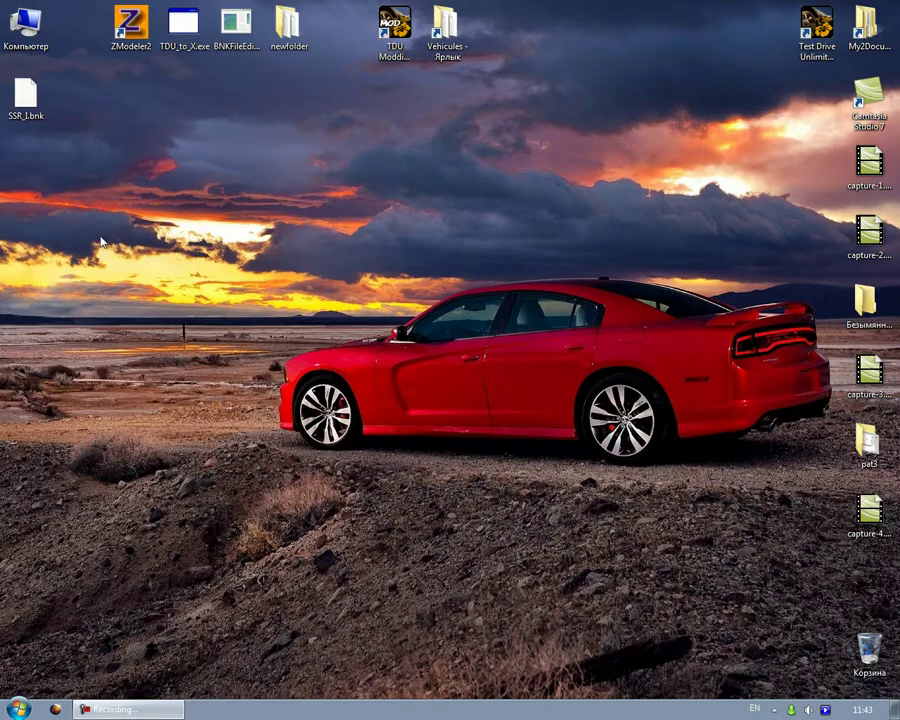
{"action": "double_click", "coordinate": [137, 42]}
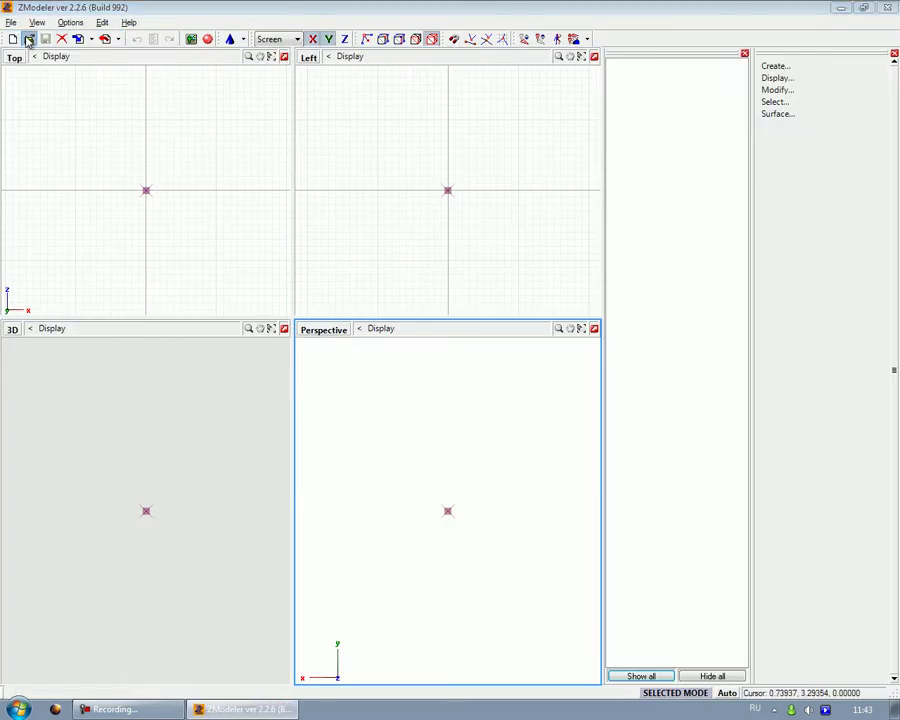
{"action": "left_click", "coordinate": [29, 40]}
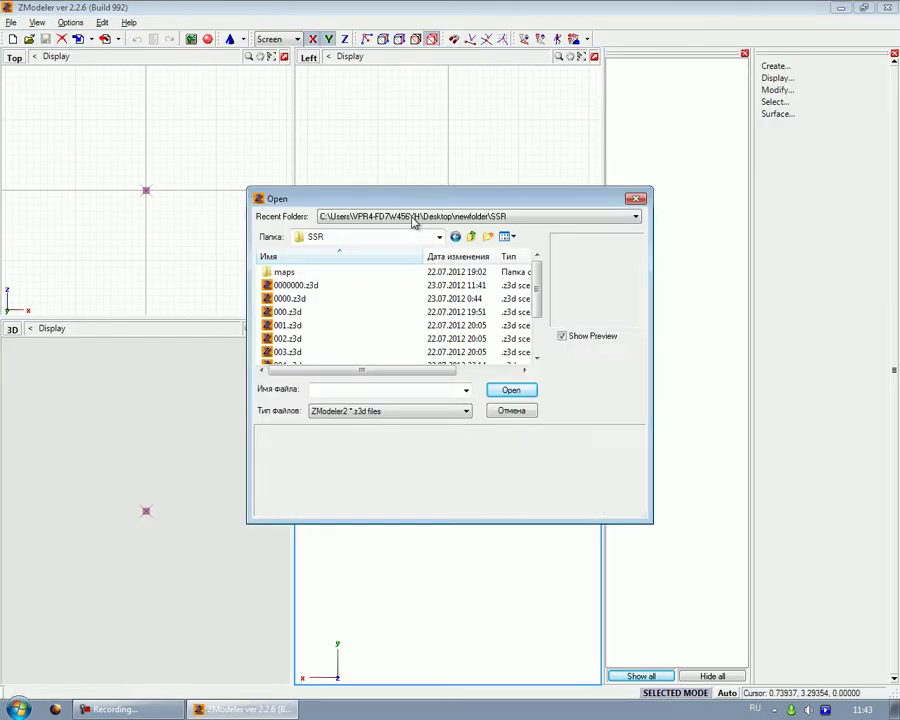
{"action": "left_click", "coordinate": [472, 237]}
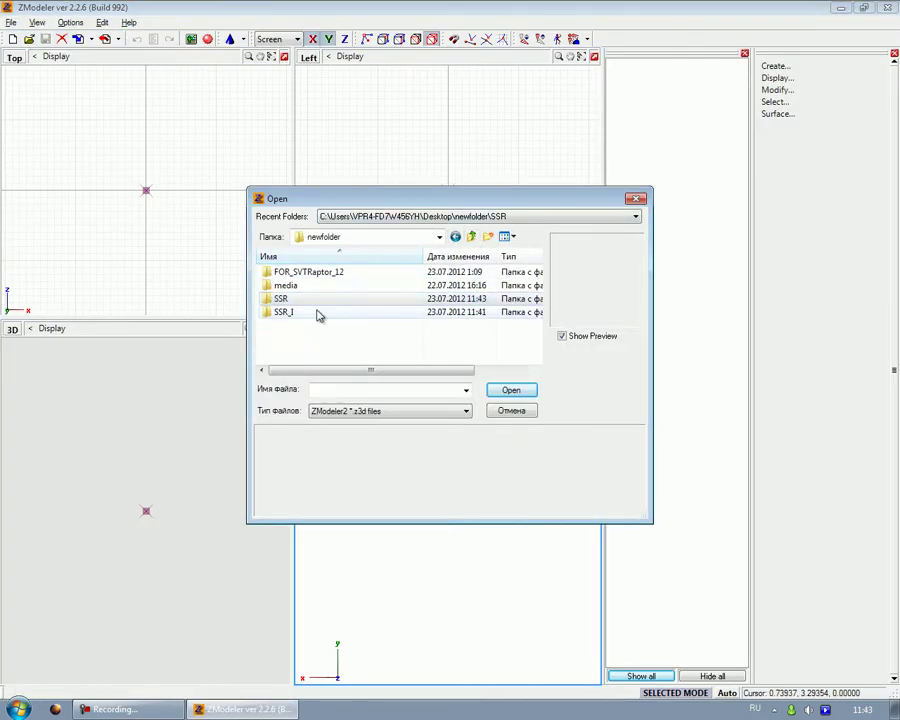
{"action": "double_click", "coordinate": [318, 312]}
{"action": "left_click", "coordinate": [300, 322]}
{"action": "double_click", "coordinate": [300, 322]}
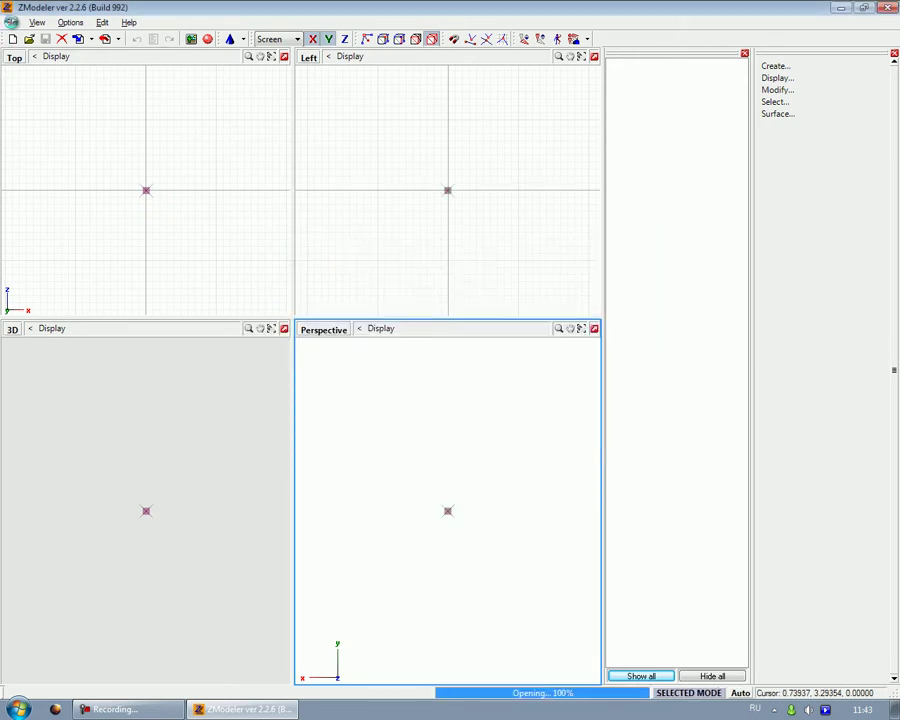
Delete the separate fars object from the interior scene and save scene 003
{"action": "left_click", "coordinate": [10, 22]}
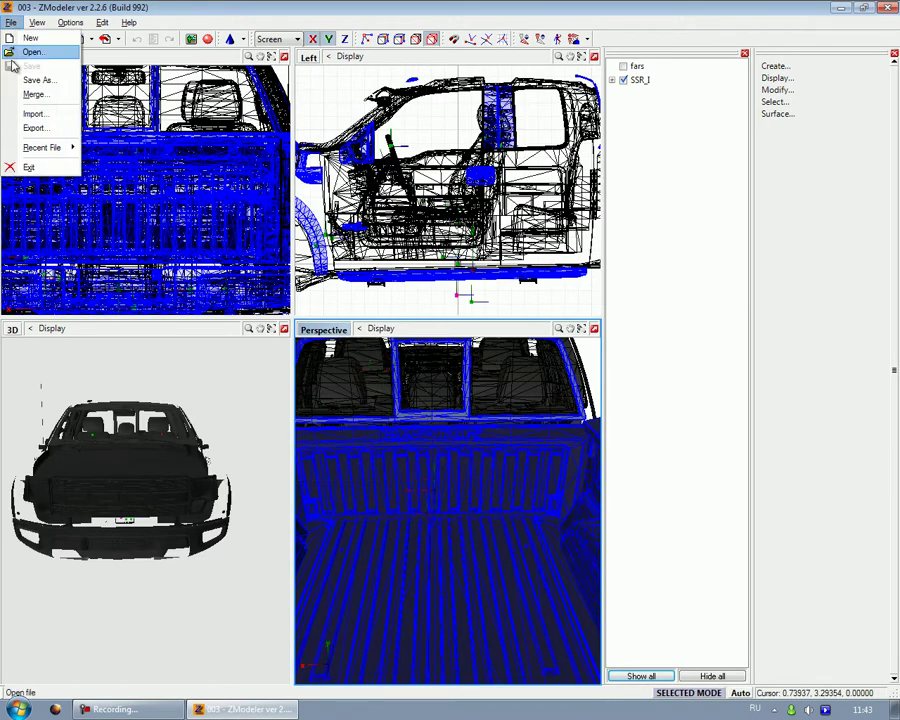
{"action": "left_click", "coordinate": [632, 68]}
{"action": "right_click", "coordinate": [642, 68]}
{"action": "mouse_move", "coordinate": [662, 82]}
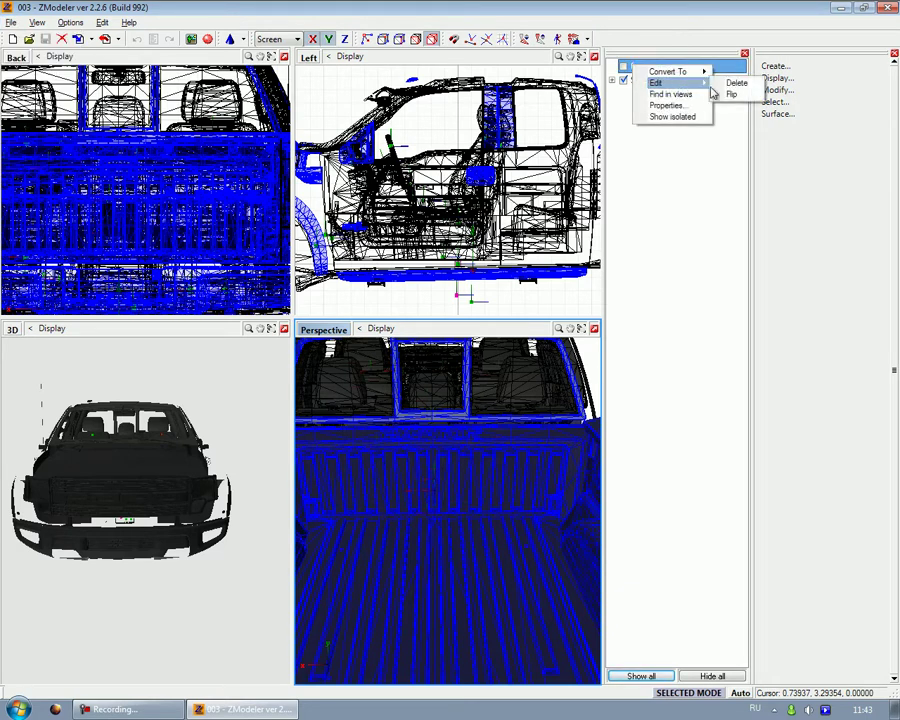
{"action": "left_click", "coordinate": [735, 82]}
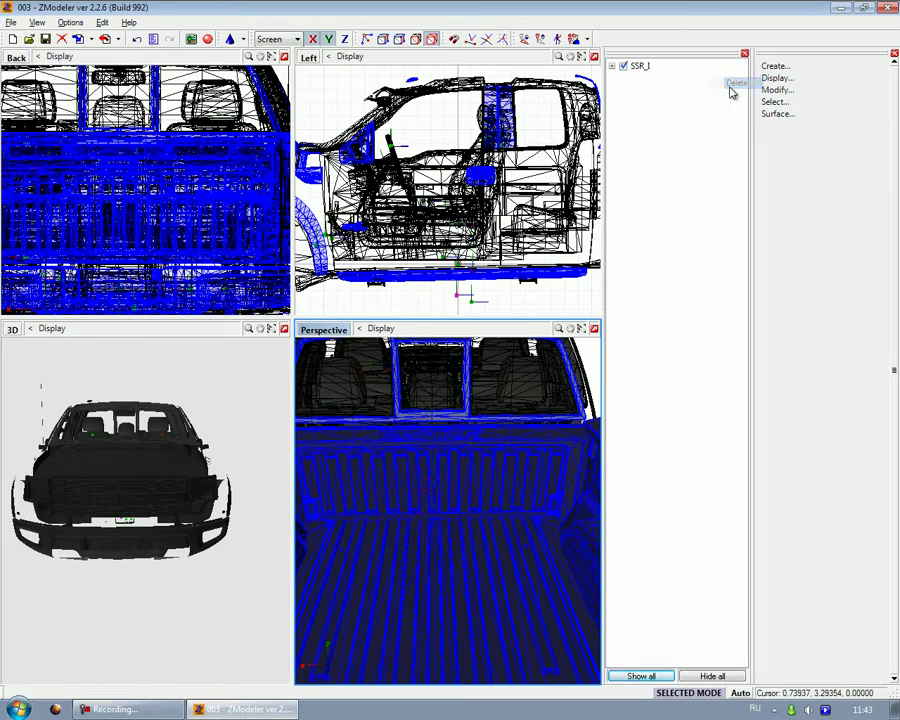
{"action": "left_click", "coordinate": [45, 39]}
Export the interior scene to the desktop as 000 in the Test Drive Unlimited 1 .3dg format
{"action": "left_click", "coordinate": [10, 22]}
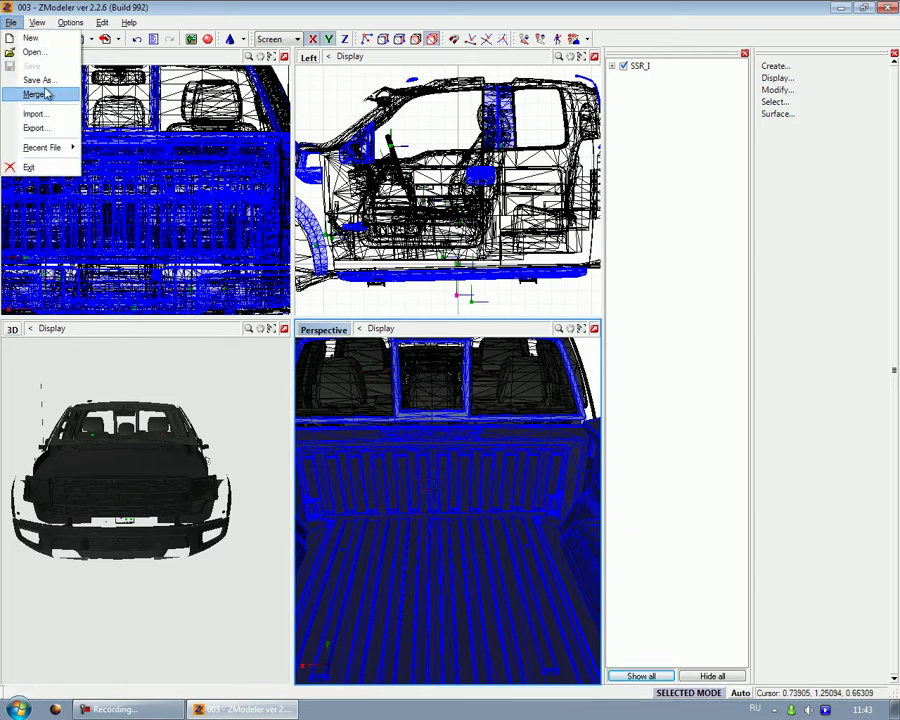
{"action": "left_click", "coordinate": [36, 127]}
{"action": "type", "text": "000"}
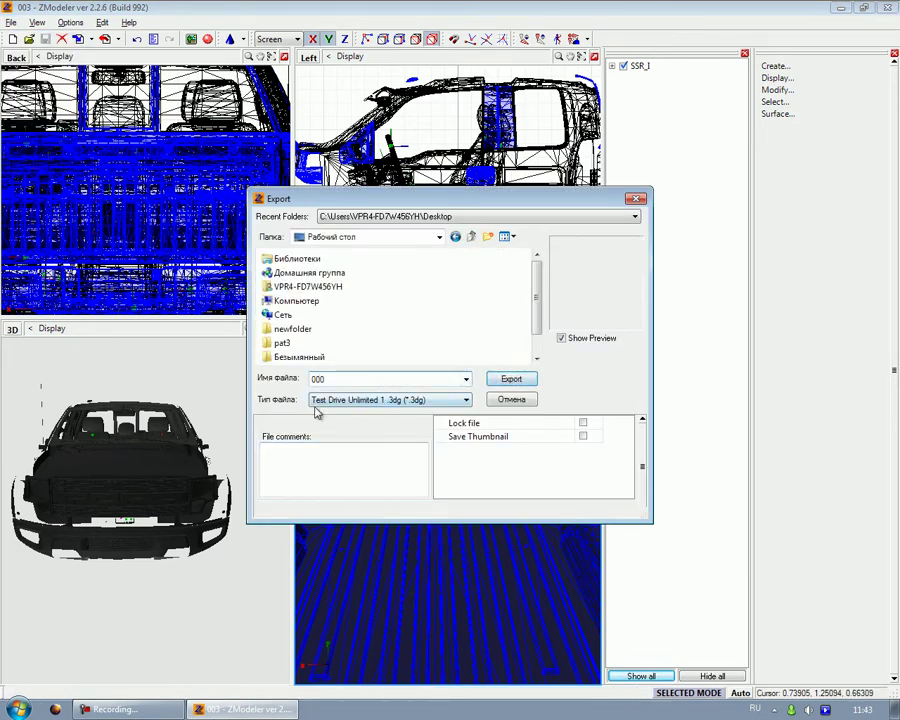
{"action": "left_click", "coordinate": [515, 379]}
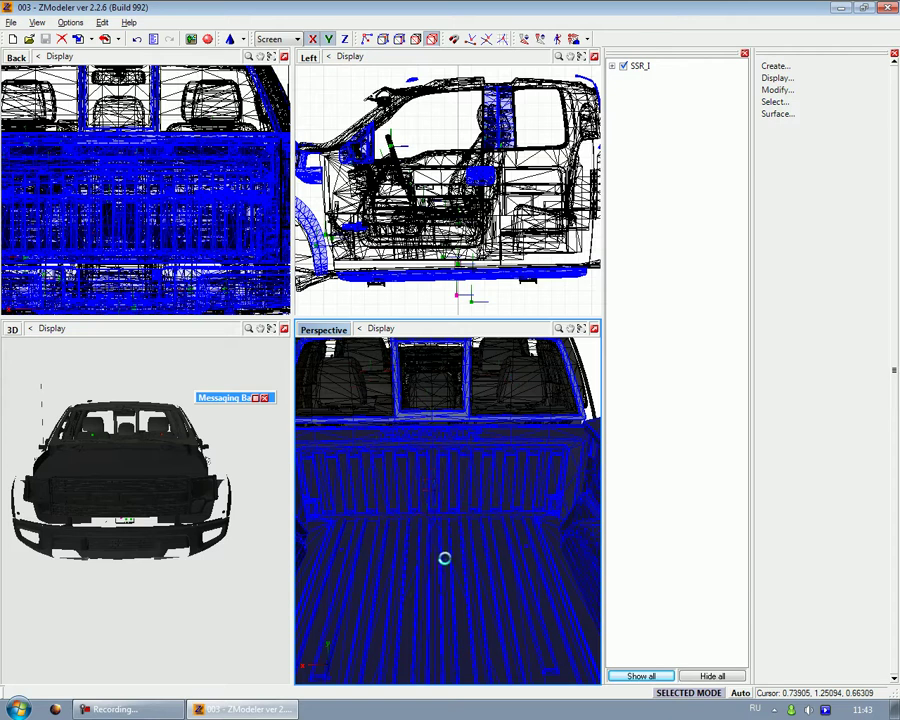
{"action": "left_click", "coordinate": [112, 709]}
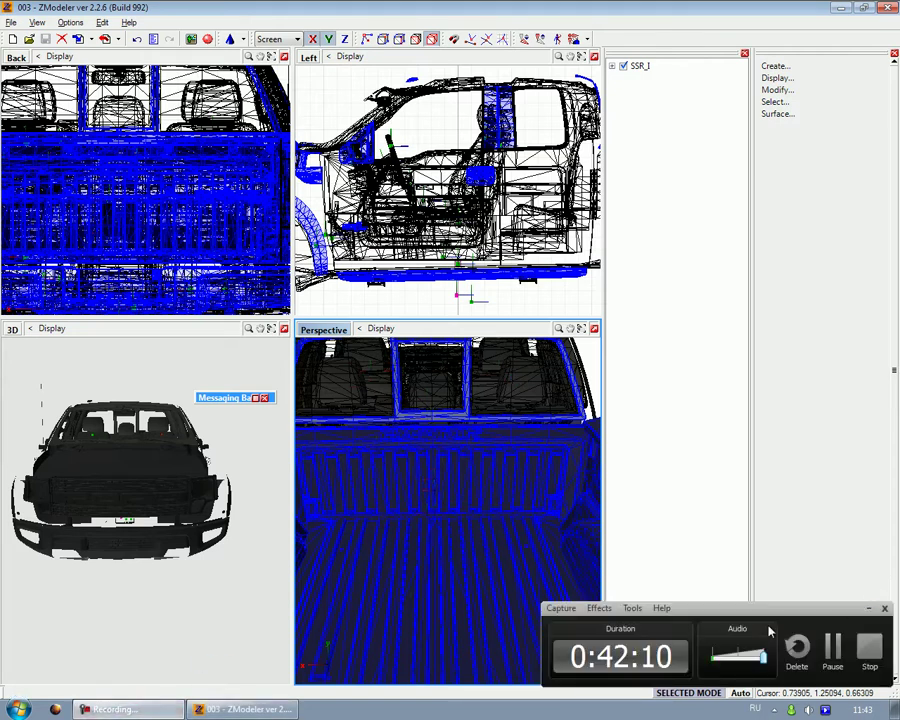
{"action": "left_click", "coordinate": [632, 608]}
{"action": "mouse_move", "coordinate": [599, 609]}
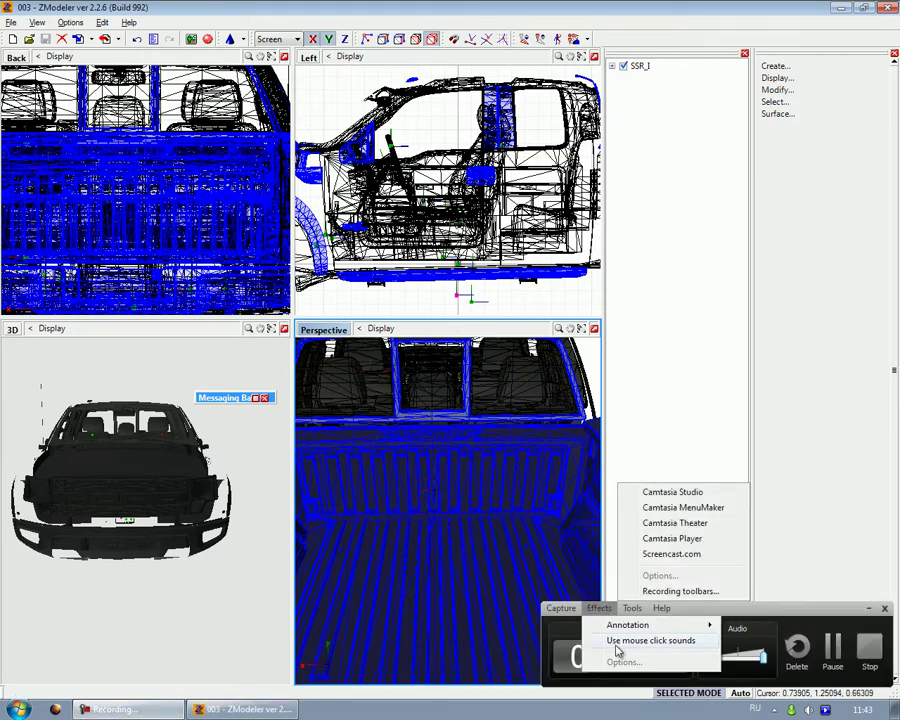
{"action": "left_click", "coordinate": [640, 641]}
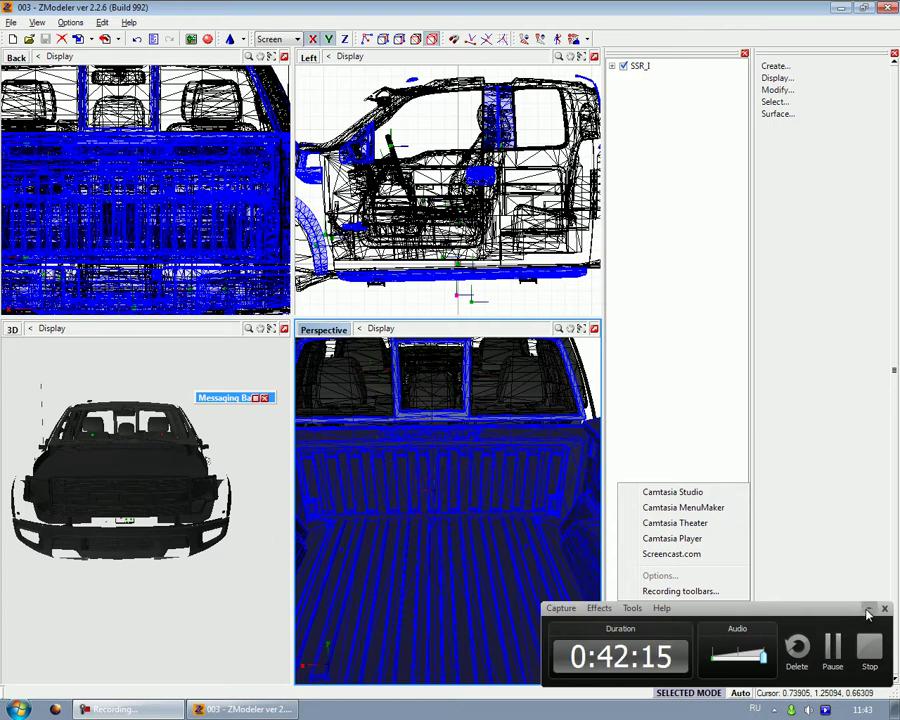
{"action": "left_click", "coordinate": [867, 610]}
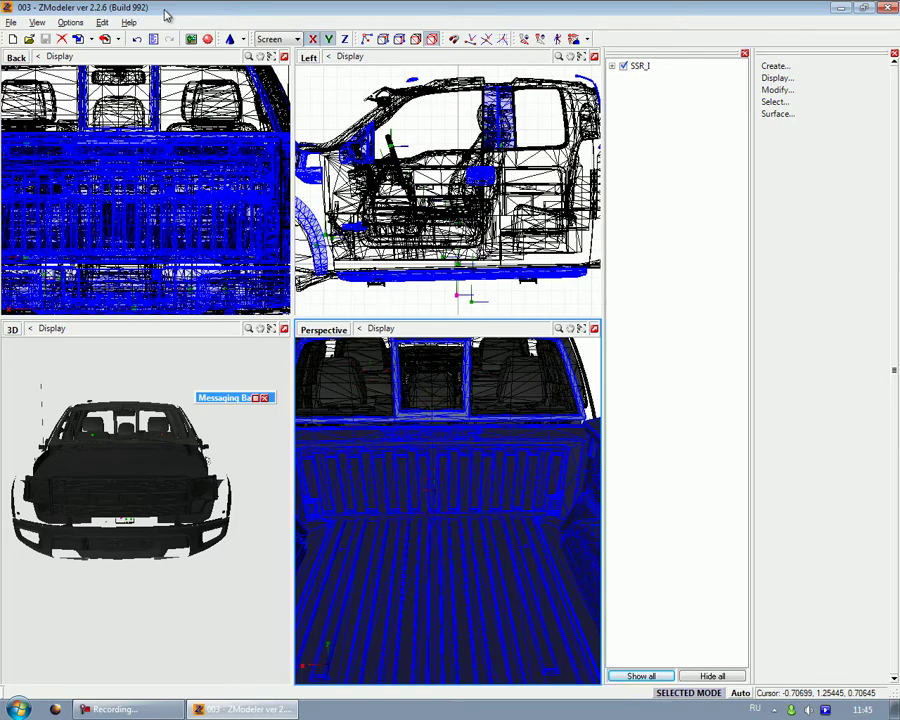
Close ZModeler and open the file browser of TDU Modding Tools
{"action": "left_click_drag", "start_coordinate": [172, 4], "coordinate": [293, 32]}
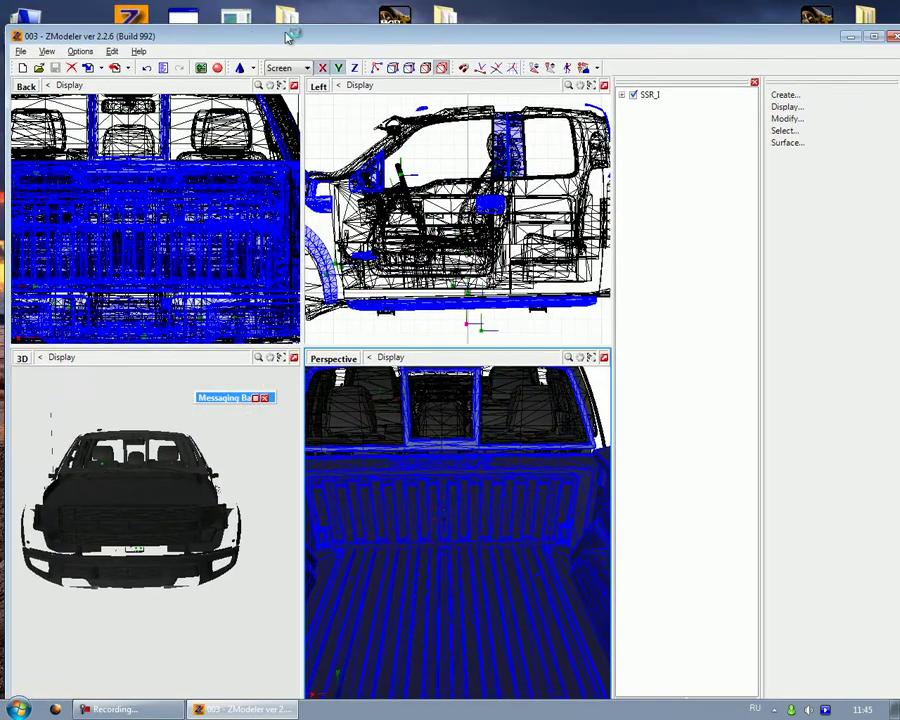
{"action": "left_click", "coordinate": [892, 37]}
{"action": "double_click", "coordinate": [418, 38]}
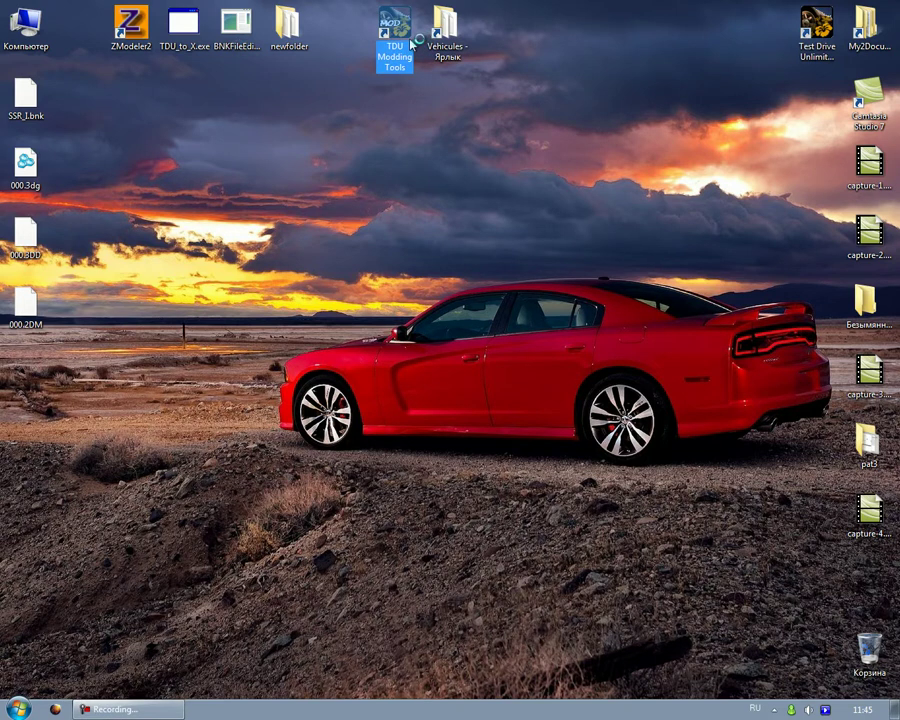
{"action": "left_click", "coordinate": [316, 283]}
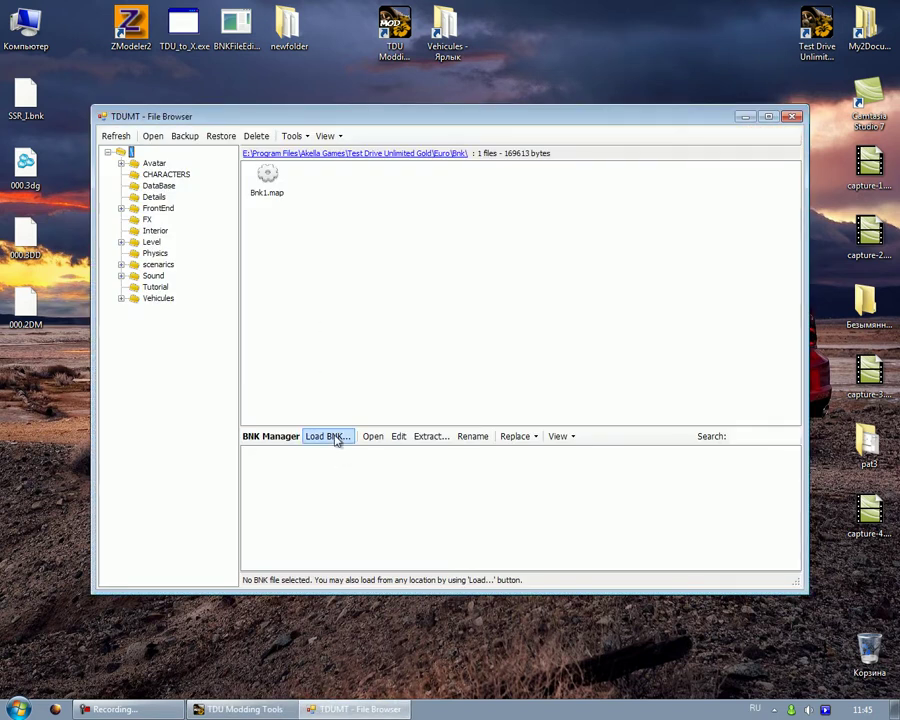
Load SSR_I.bnk from the desktop into the BNK Manager
{"action": "left_click", "coordinate": [336, 437]}
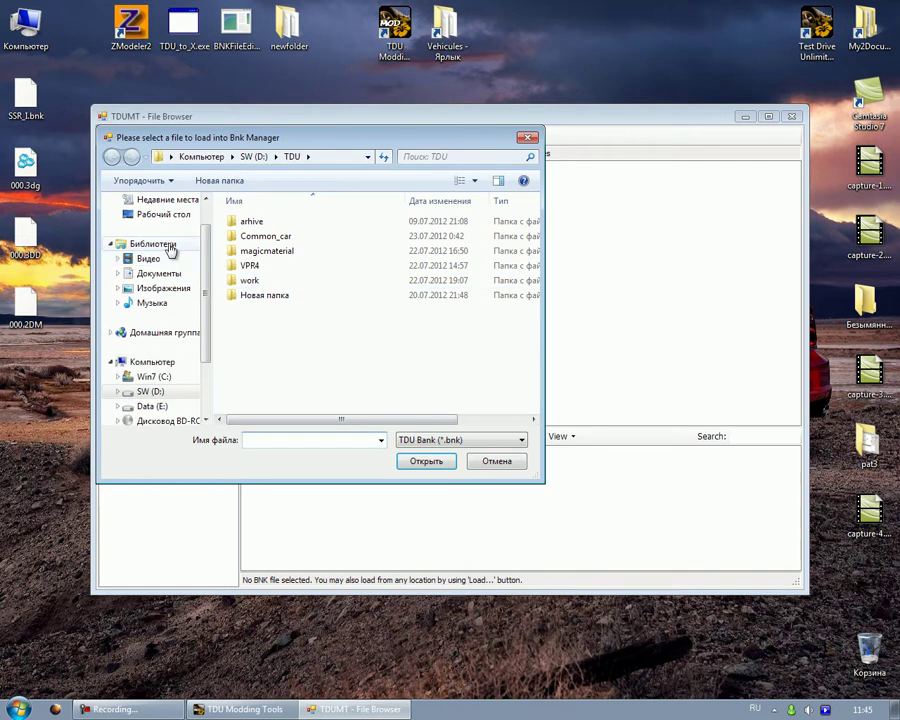
{"action": "left_click", "coordinate": [175, 215]}
{"action": "double_click", "coordinate": [279, 339]}
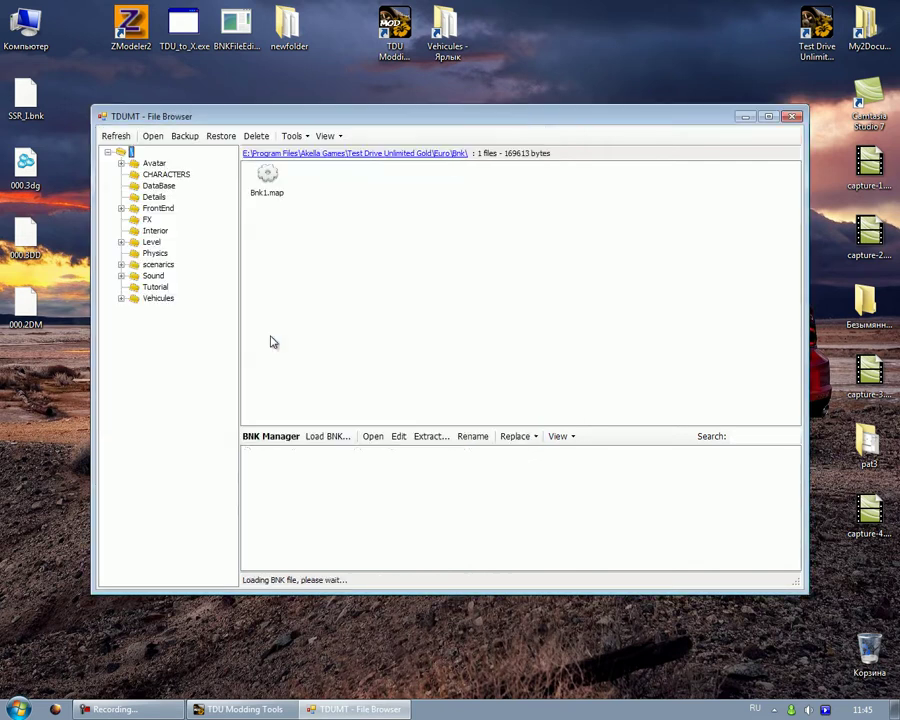
Replace the packed SSR_I.2DM, SSR_I.3DD and SSR_I.3DG with the desktop files 000.2DM, 000.3DD and 000.3dg
{"action": "left_click_drag", "start_coordinate": [408, 502], "coordinate": [362, 474]}
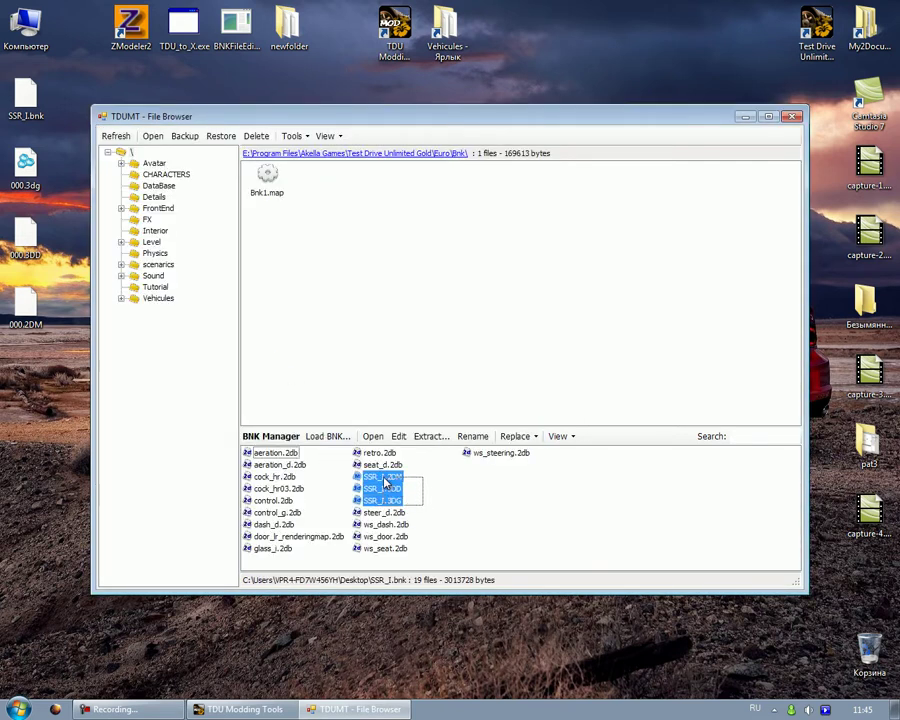
{"action": "left_click", "coordinate": [532, 436]}
{"action": "left_click", "coordinate": [540, 456]}
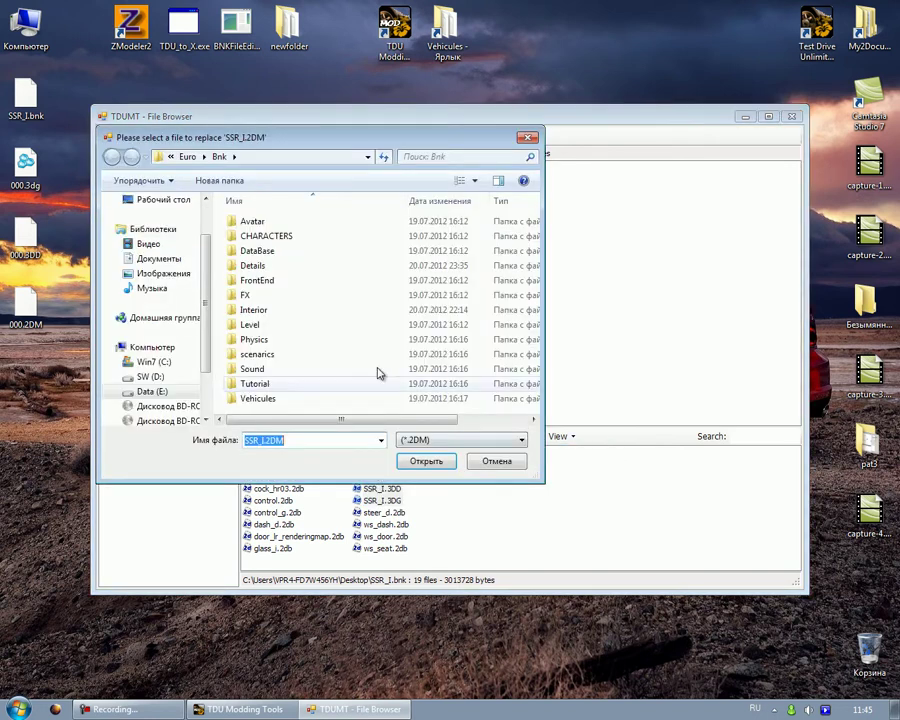
{"action": "left_click", "coordinate": [159, 202]}
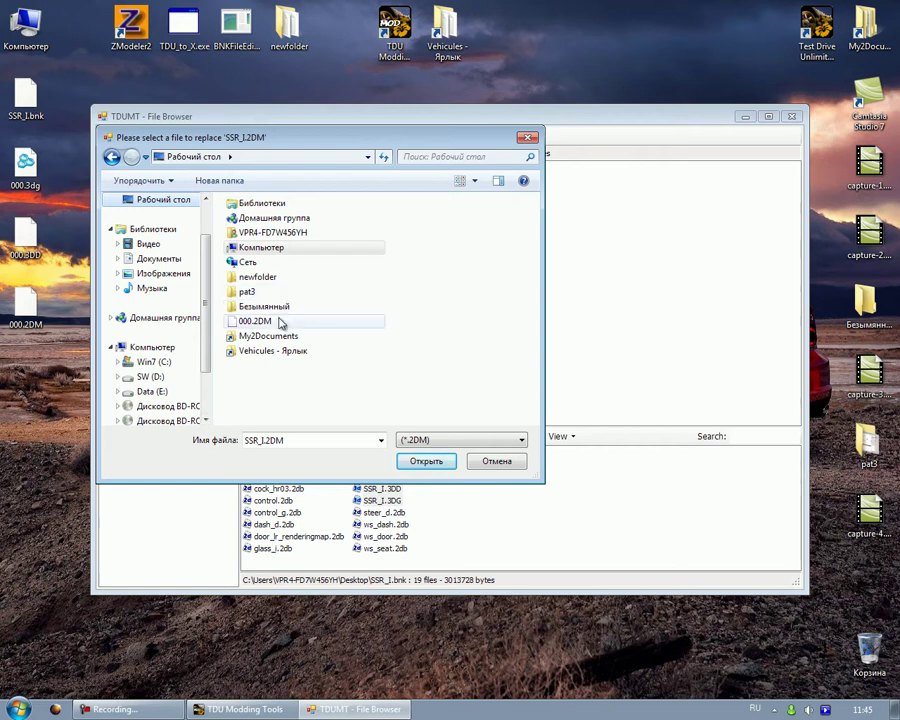
{"action": "double_click", "coordinate": [280, 321]}
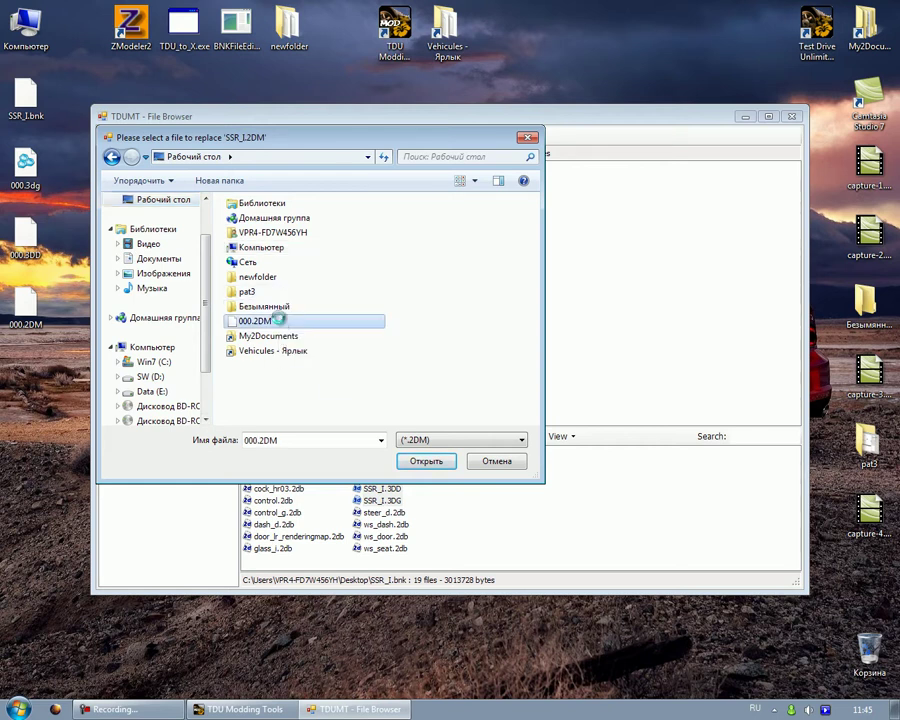
{"action": "double_click", "coordinate": [255, 266]}
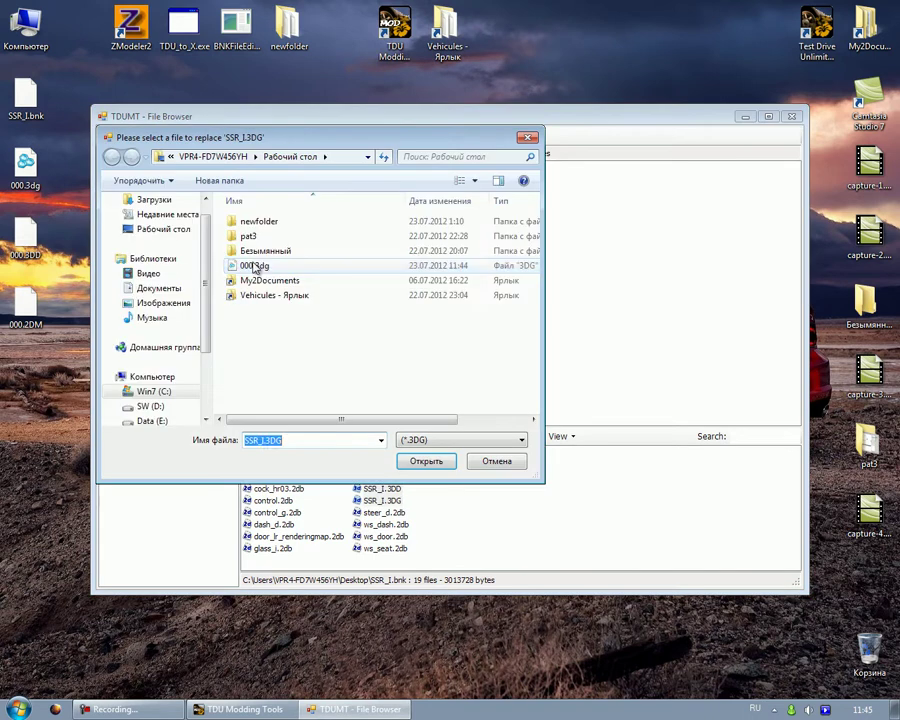
{"action": "double_click", "coordinate": [256, 264]}
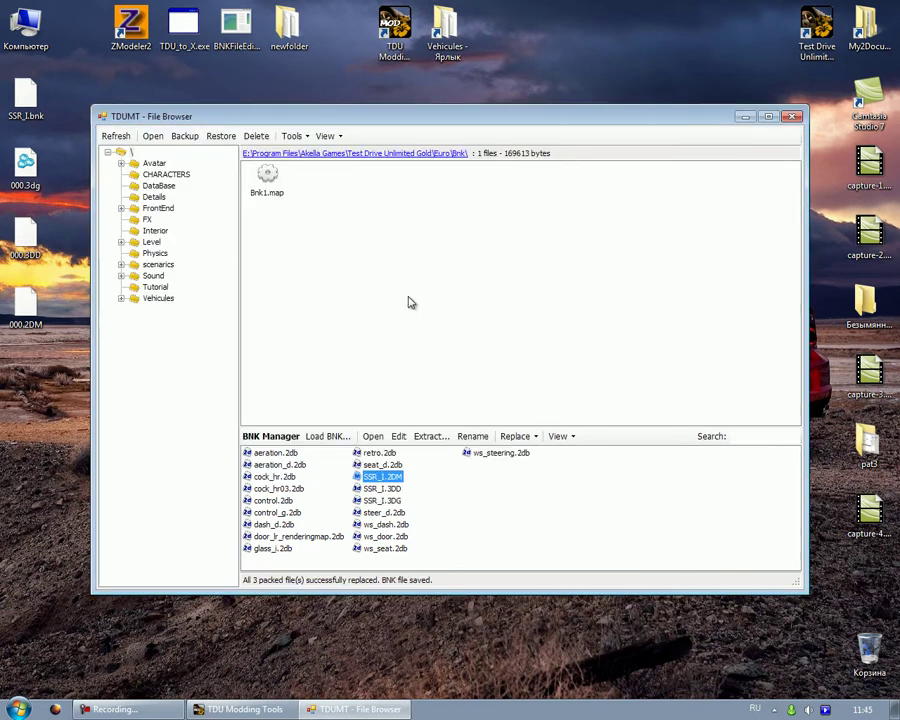
Delete the exported 000.3dg, 000.3DD and 000.2DM files from the desktop and close the TDUMT file browser
{"action": "left_click_drag", "start_coordinate": [68, 157], "coordinate": [5, 335]}
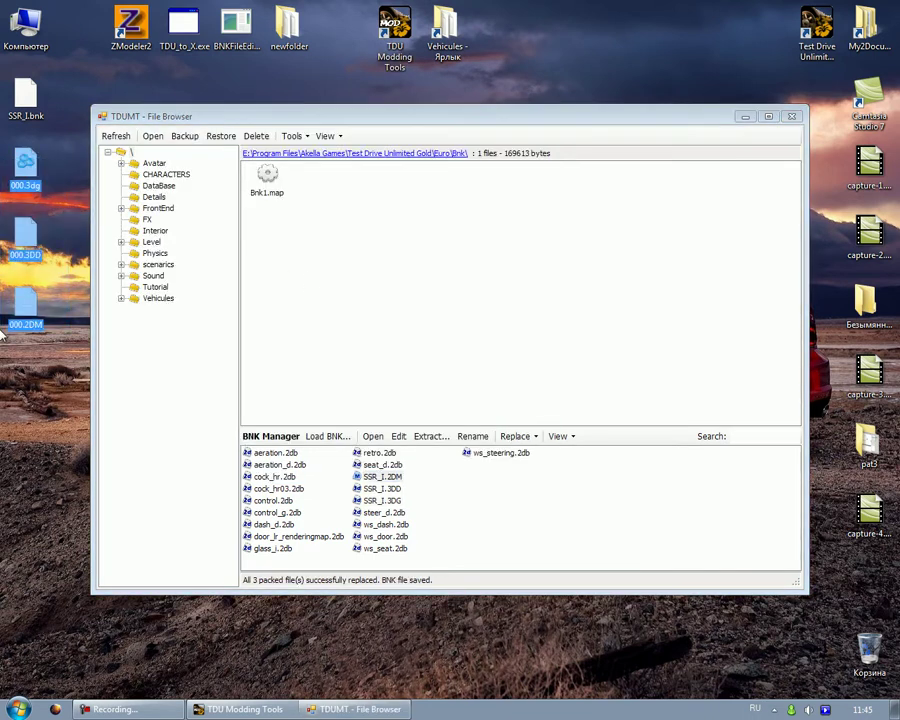
{"action": "key", "text": "Delete"}
{"action": "left_click", "coordinate": [508, 370]}
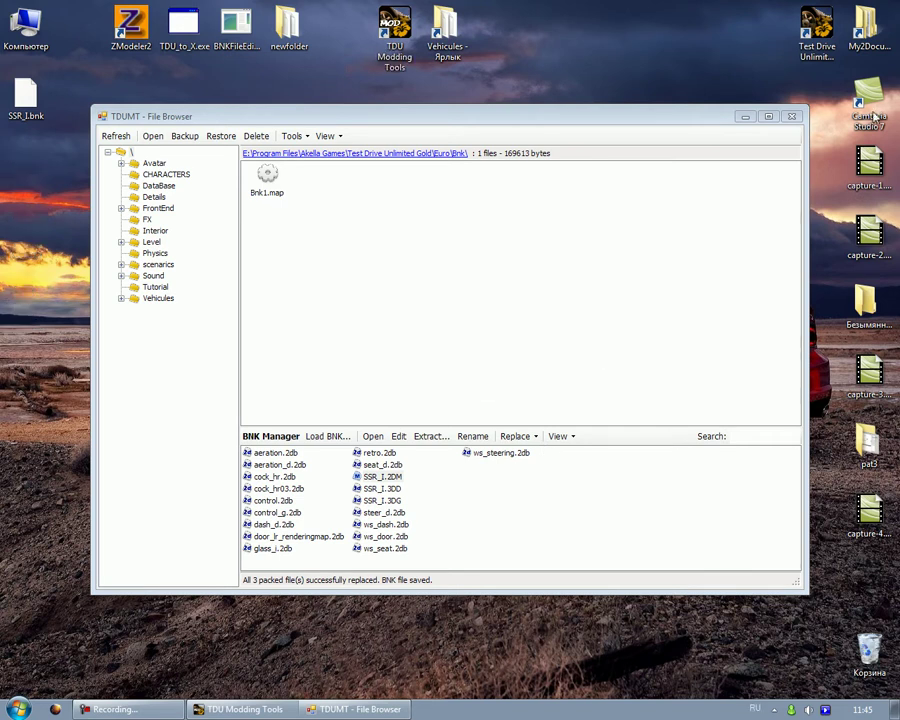
{"action": "left_click", "coordinate": [711, 136]}
{"action": "left_click", "coordinate": [792, 117]}
Copy SSR_I.bnk into the game's Vehicules folder and move it into newfolder, replacing the existing files
{"action": "left_click_drag", "start_coordinate": [32, 98], "coordinate": [467, 56]}
{"action": "left_click", "coordinate": [482, 285]}
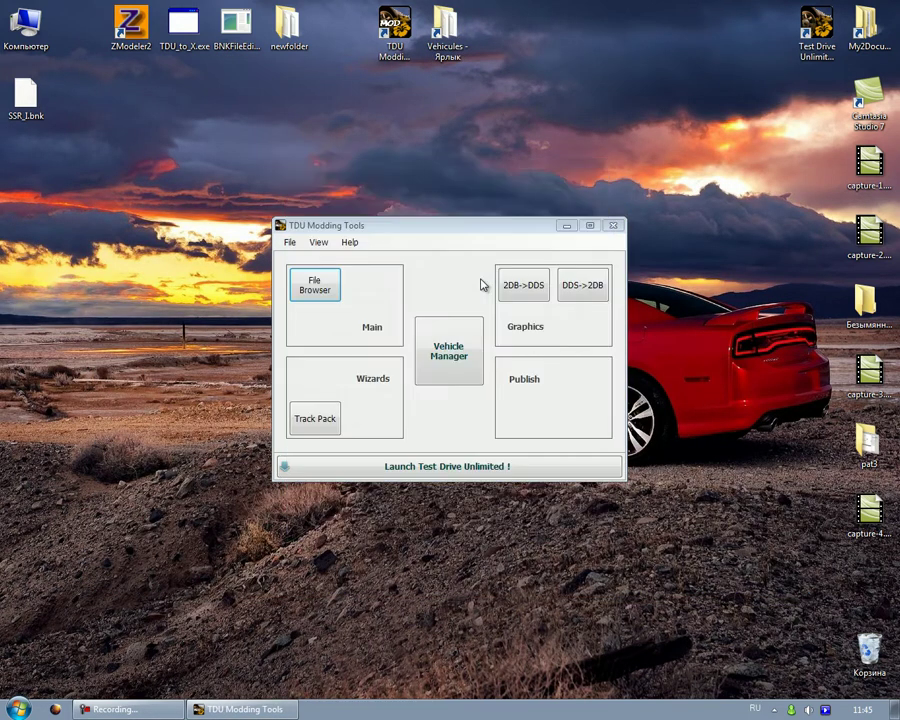
{"action": "left_click_drag", "start_coordinate": [26, 110], "coordinate": [290, 47]}
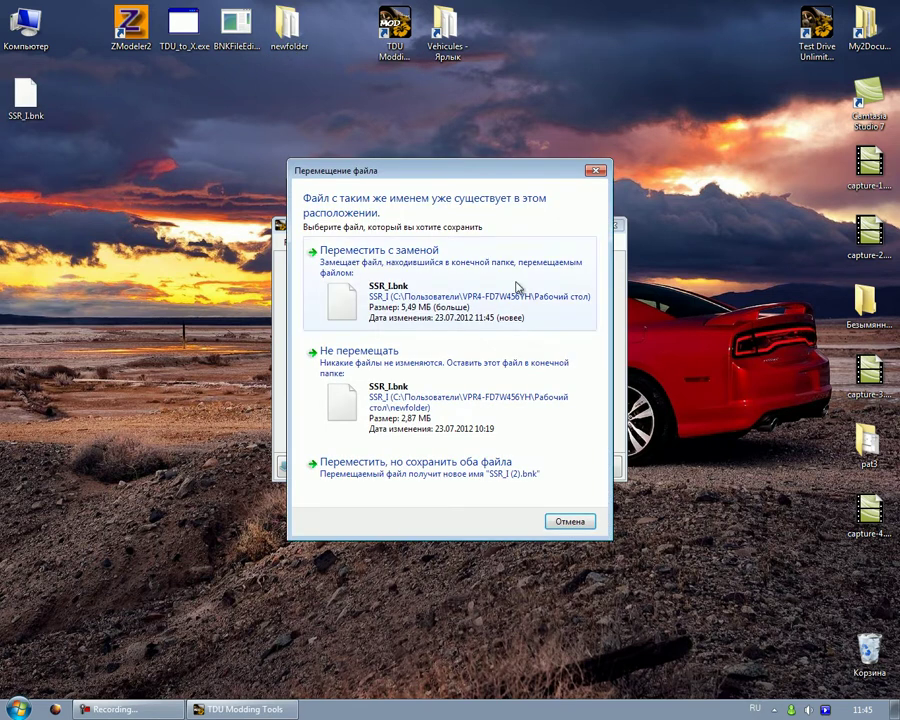
{"action": "left_click", "coordinate": [518, 288]}
Copy SSR.bnk from newfolder to the desktop and close the folder window
{"action": "double_click", "coordinate": [281, 50]}
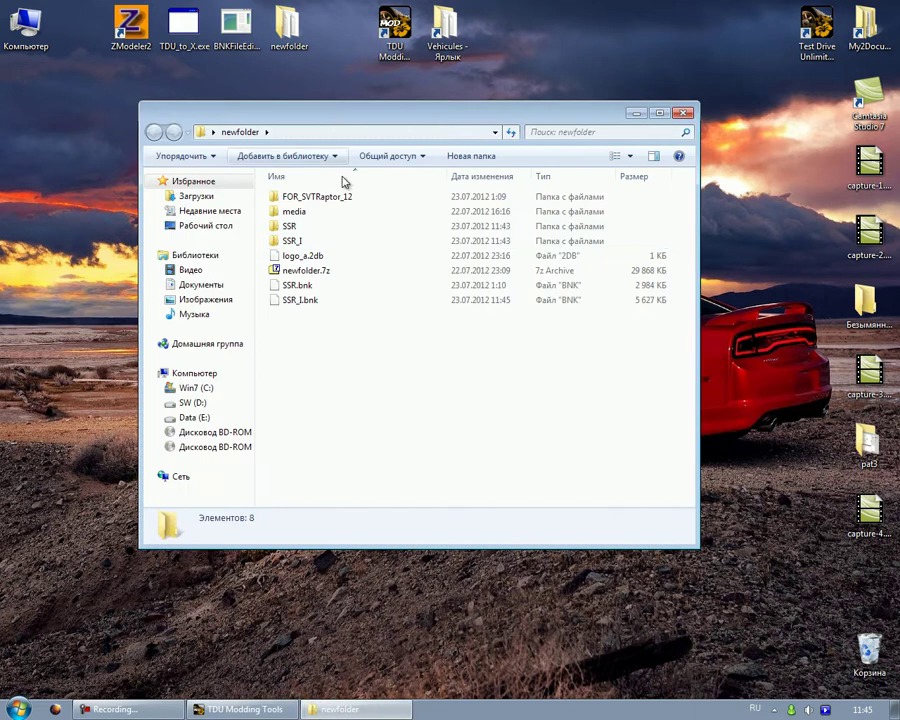
{"action": "left_click", "coordinate": [311, 289]}
{"action": "key", "text": "ctrl+c"}
{"action": "left_click", "coordinate": [120, 260]}
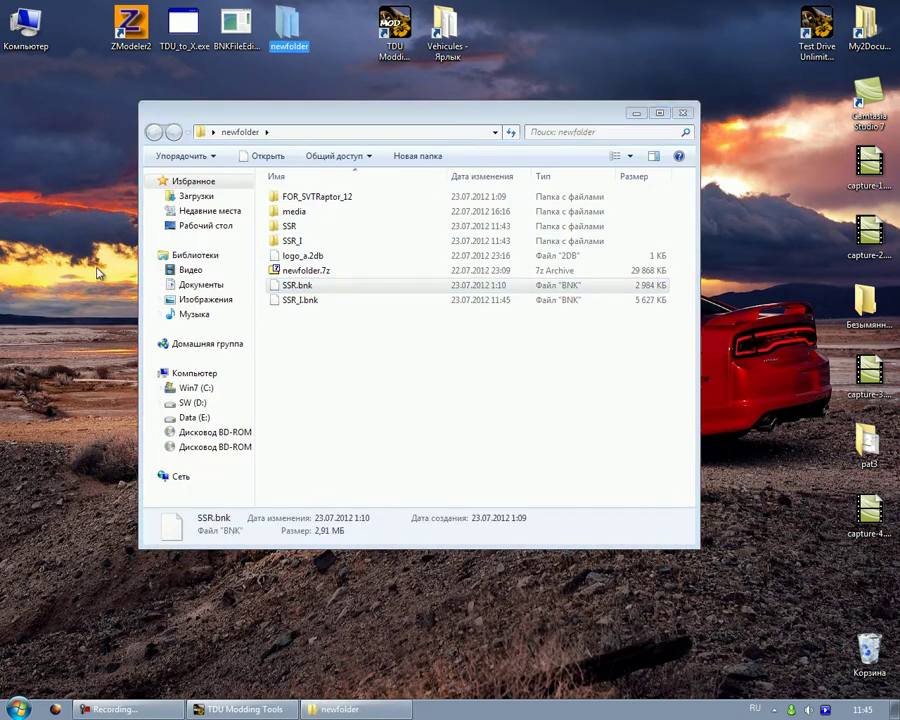
{"action": "key", "text": "ctrl+v"}
{"action": "left_click", "coordinate": [686, 113]}
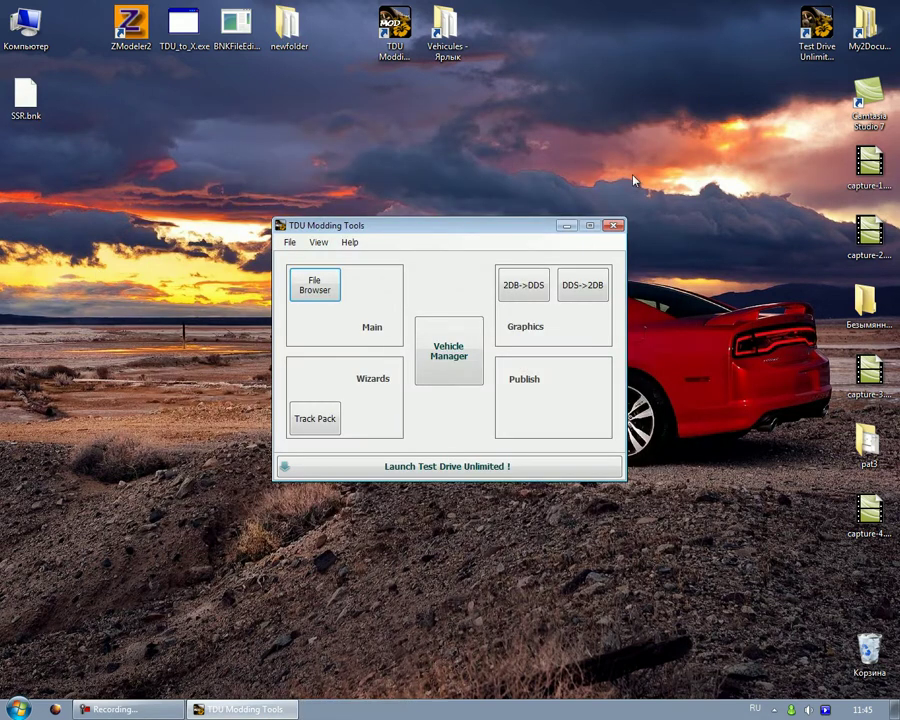
Start ZModeler and open the body scene 007 from the SSR folder
{"action": "left_click", "coordinate": [127, 25]}
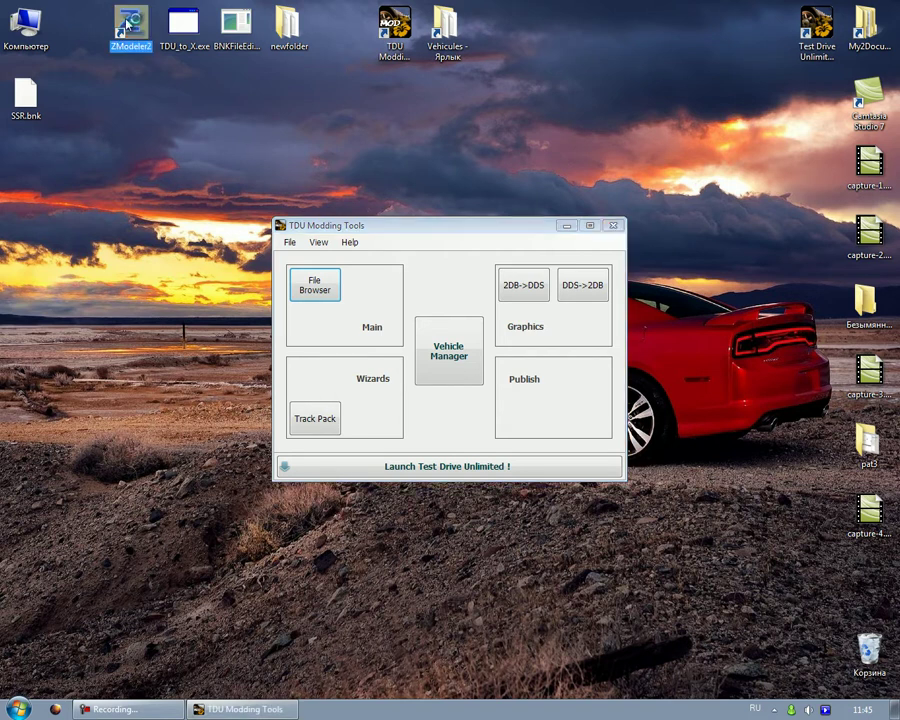
{"action": "double_click", "coordinate": [127, 25]}
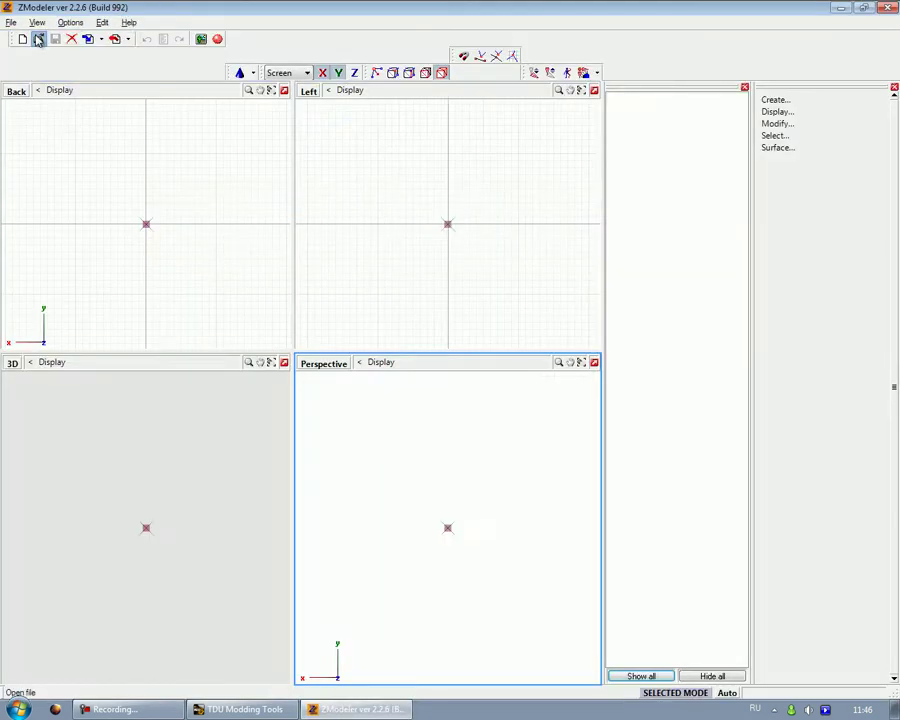
{"action": "left_click", "coordinate": [11, 22]}
{"action": "left_click", "coordinate": [42, 52]}
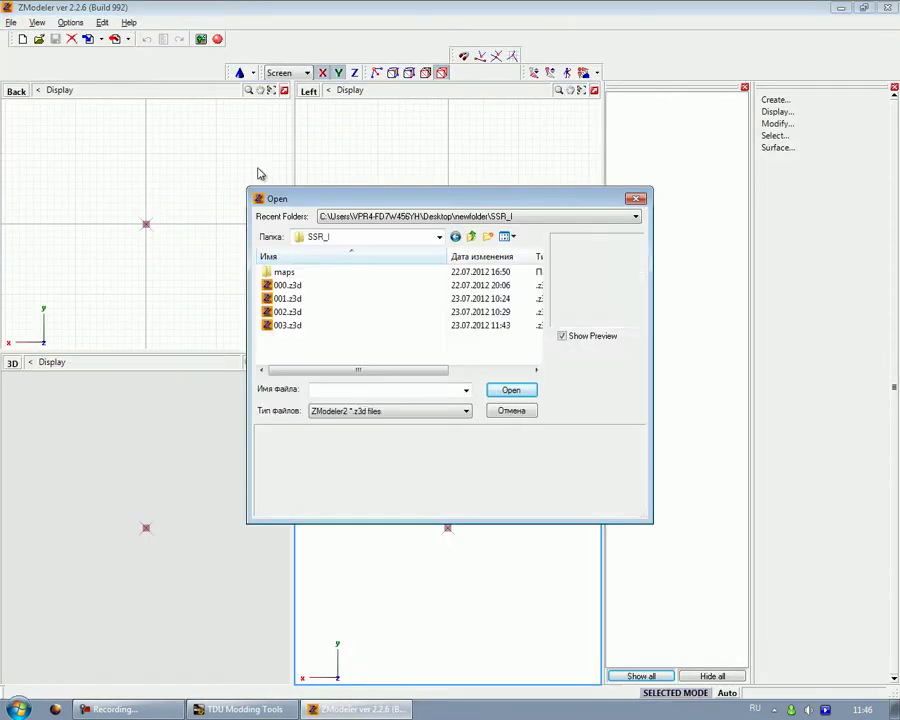
{"action": "left_click", "coordinate": [470, 236]}
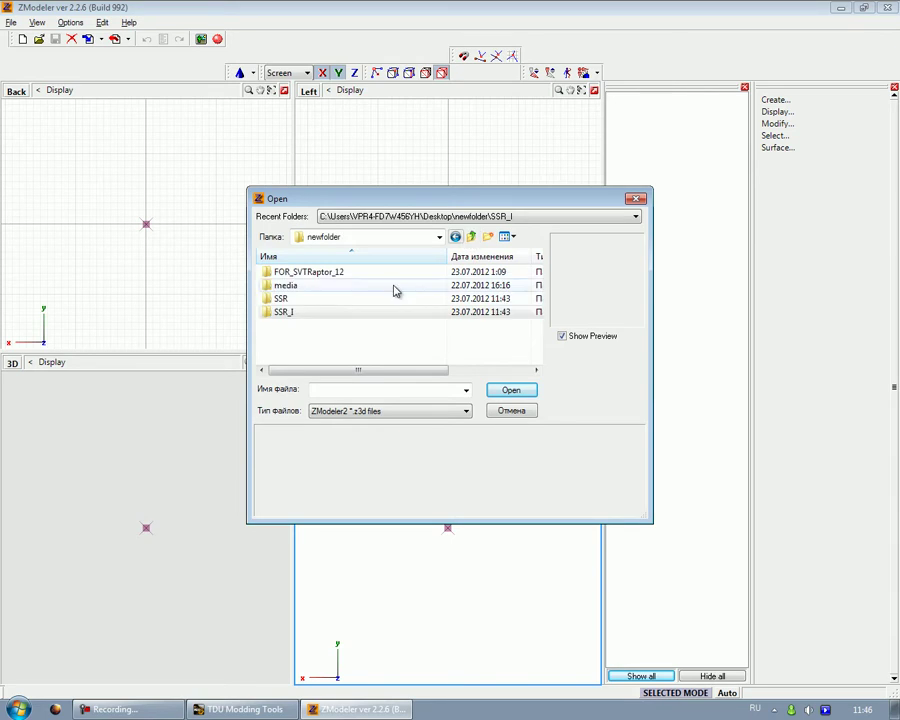
{"action": "double_click", "coordinate": [310, 300]}
{"action": "left_click", "coordinate": [314, 339]}
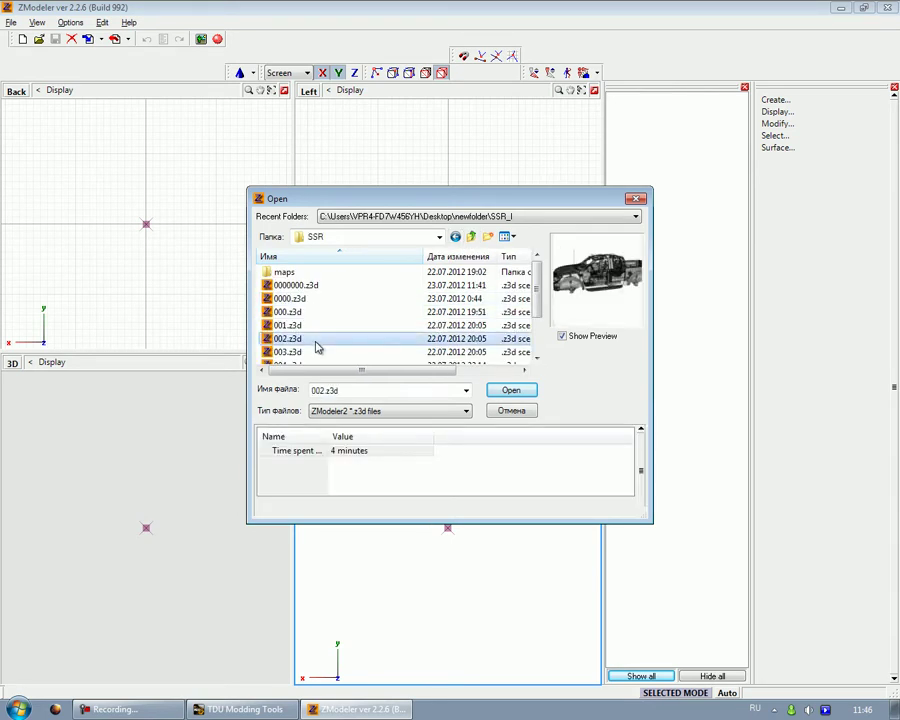
{"action": "left_click_drag", "start_coordinate": [540, 305], "coordinate": [540, 345]}
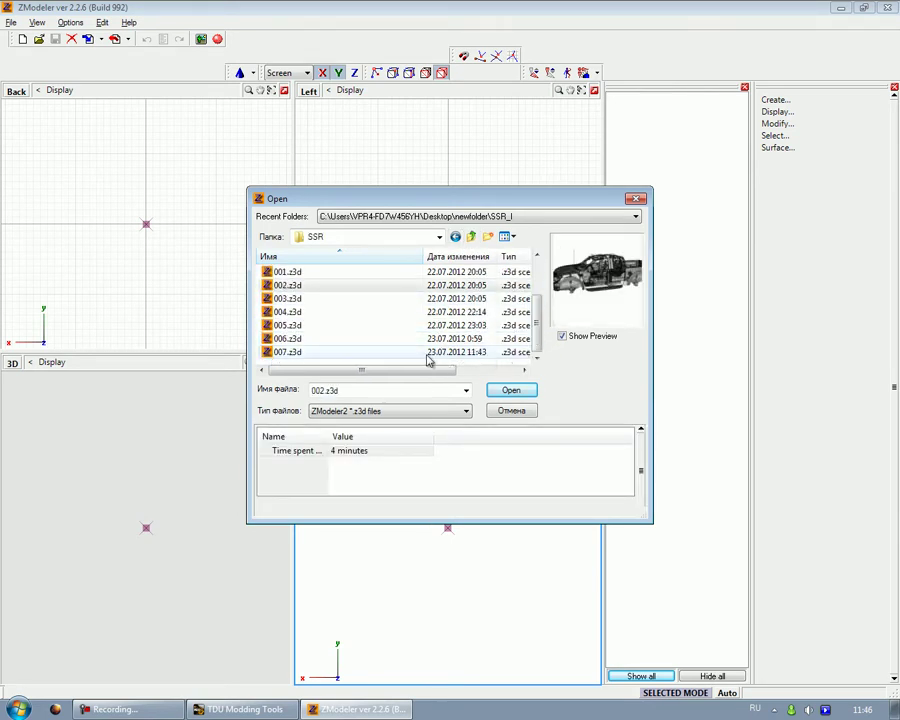
{"action": "double_click", "coordinate": [307, 353]}
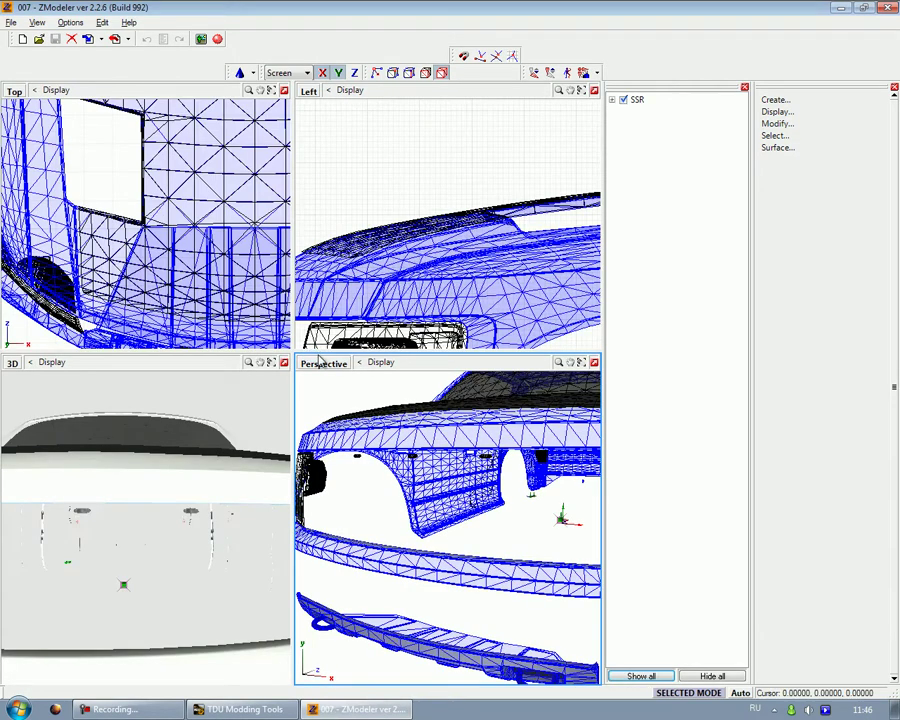
Export the body scene to the desktop as 00 in .3dg format and close ZModeler
{"action": "left_click", "coordinate": [10, 22]}
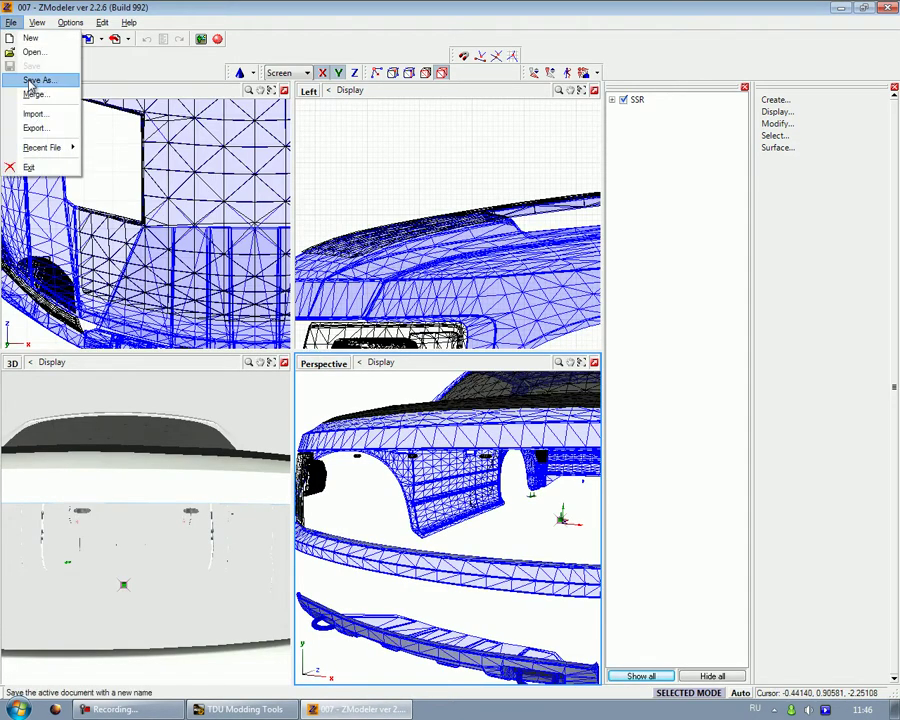
{"action": "left_click", "coordinate": [36, 128]}
{"action": "type", "text": "00"}
{"action": "left_click", "coordinate": [511, 379]}
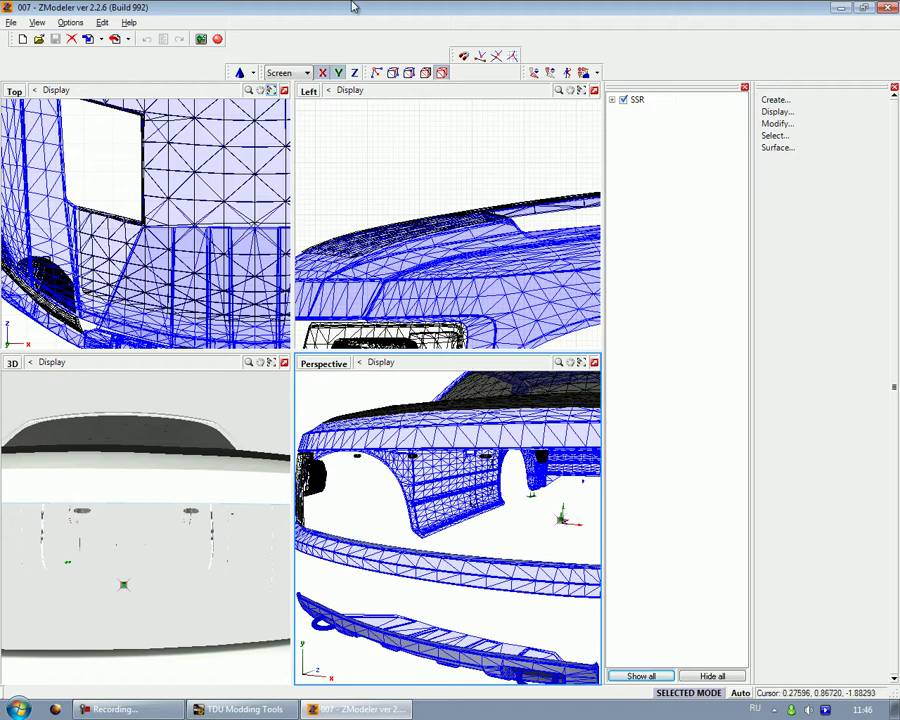
{"action": "left_click", "coordinate": [887, 8]}
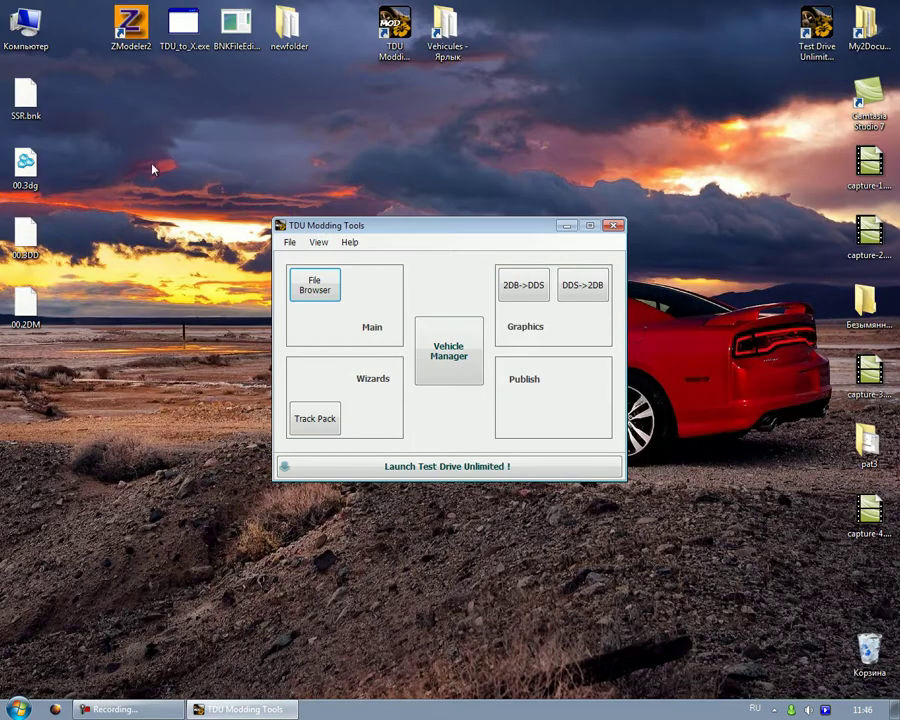
Open the TDU Modding Tools file browser and load SSR.bnk from the desktop into the BNK Manager
{"action": "left_click", "coordinate": [312, 288]}
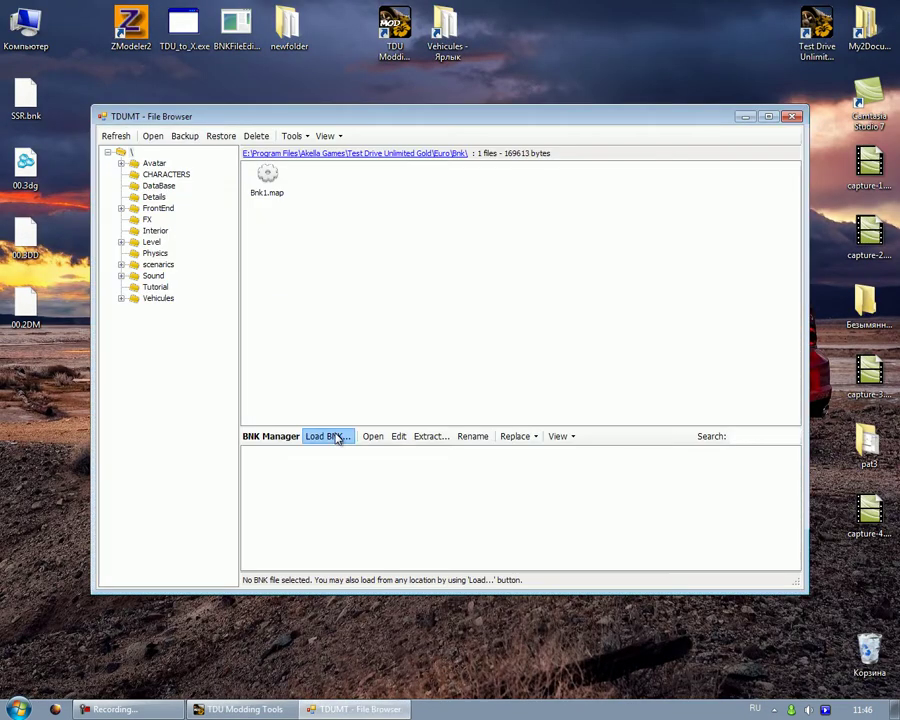
{"action": "left_click", "coordinate": [331, 435]}
{"action": "left_click", "coordinate": [262, 283]}
{"action": "double_click", "coordinate": [264, 284]}
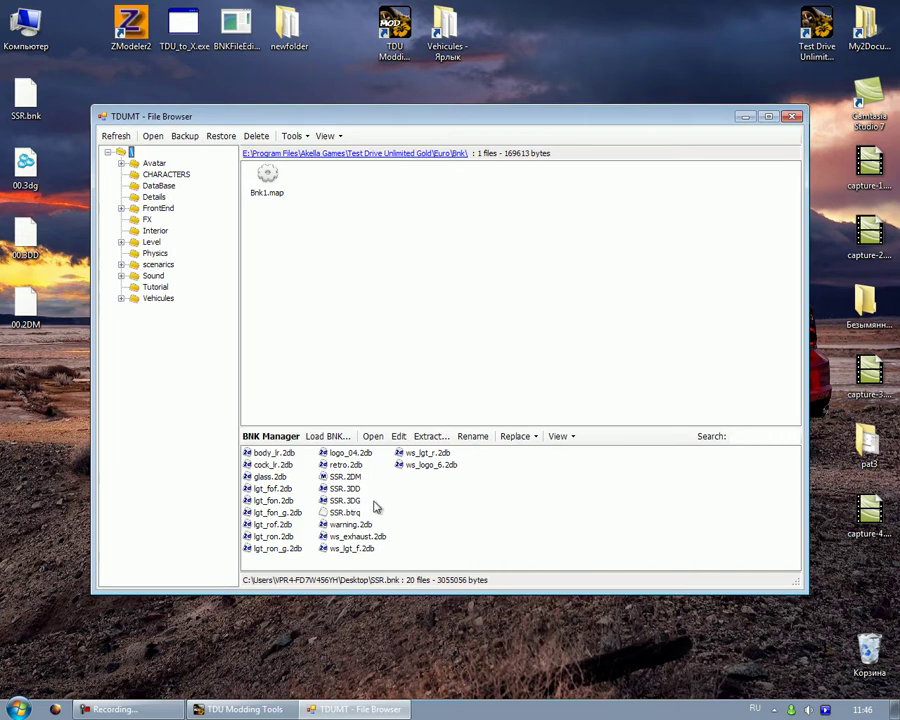
Replace the packed SSR.2DM, SSR.3DD and SSR.3DG with the desktop files 00.2DM, 00.3DD and 00.3dg
{"action": "left_click_drag", "start_coordinate": [375, 508], "coordinate": [335, 472]}
{"action": "left_click", "coordinate": [515, 436]}
{"action": "left_click", "coordinate": [513, 449]}
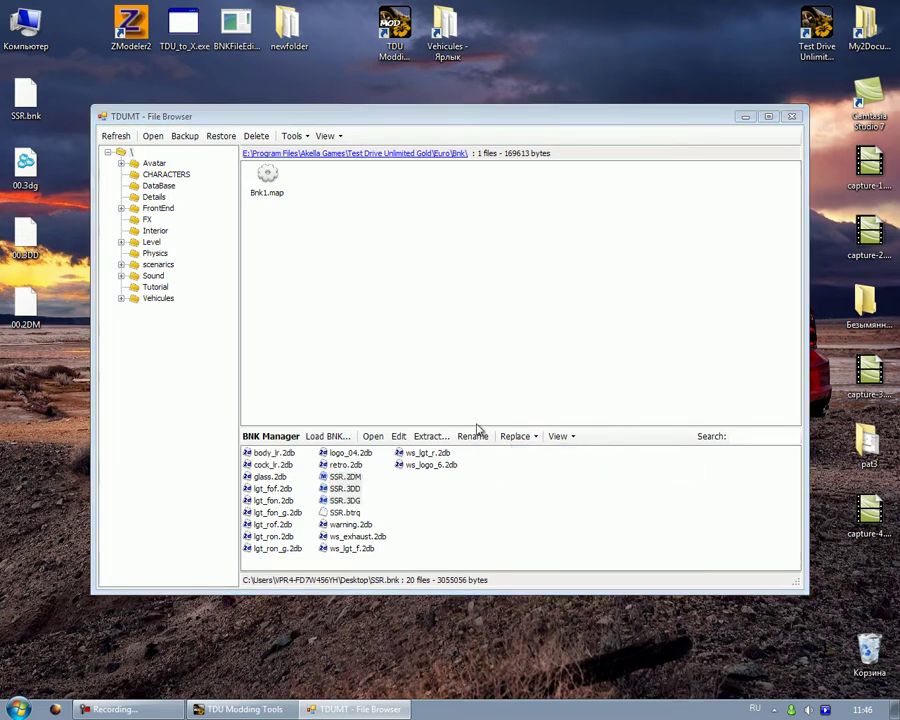
{"action": "left_click", "coordinate": [155, 204]}
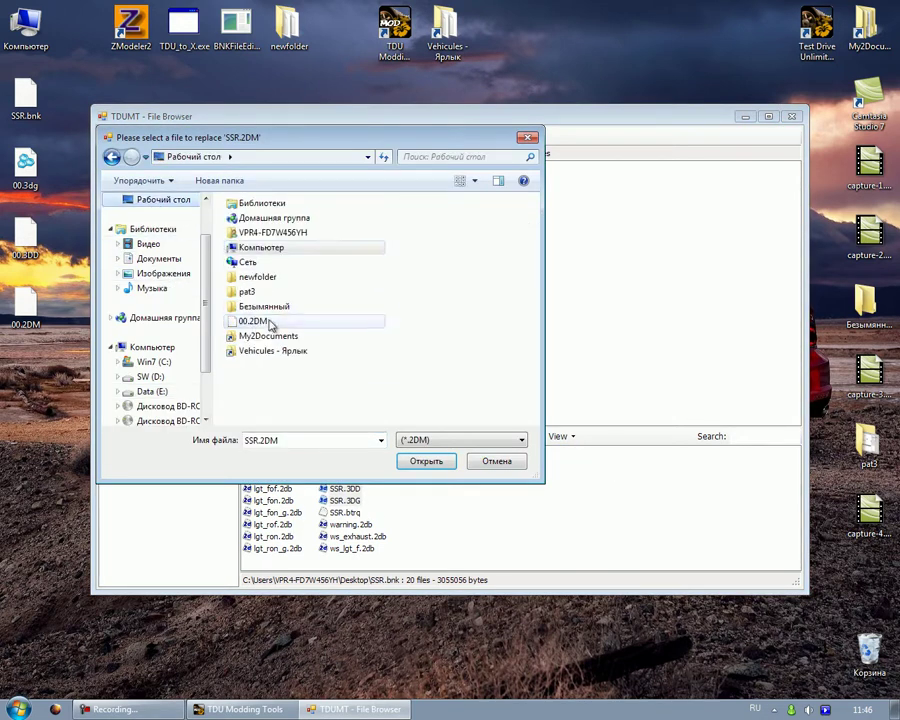
{"action": "double_click", "coordinate": [262, 320]}
{"action": "double_click", "coordinate": [261, 263]}
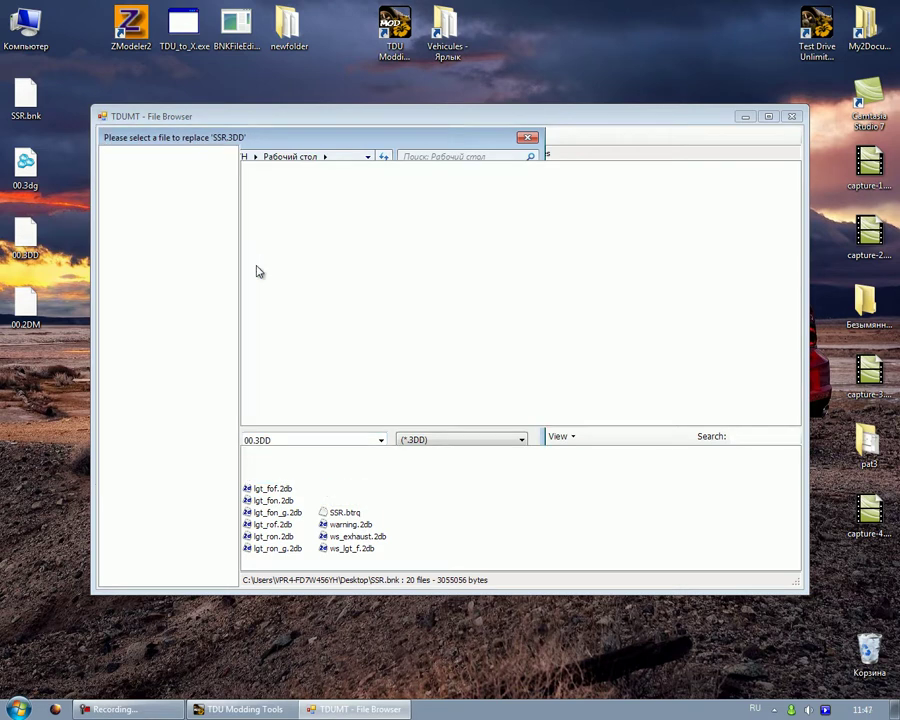
{"action": "double_click", "coordinate": [256, 264]}
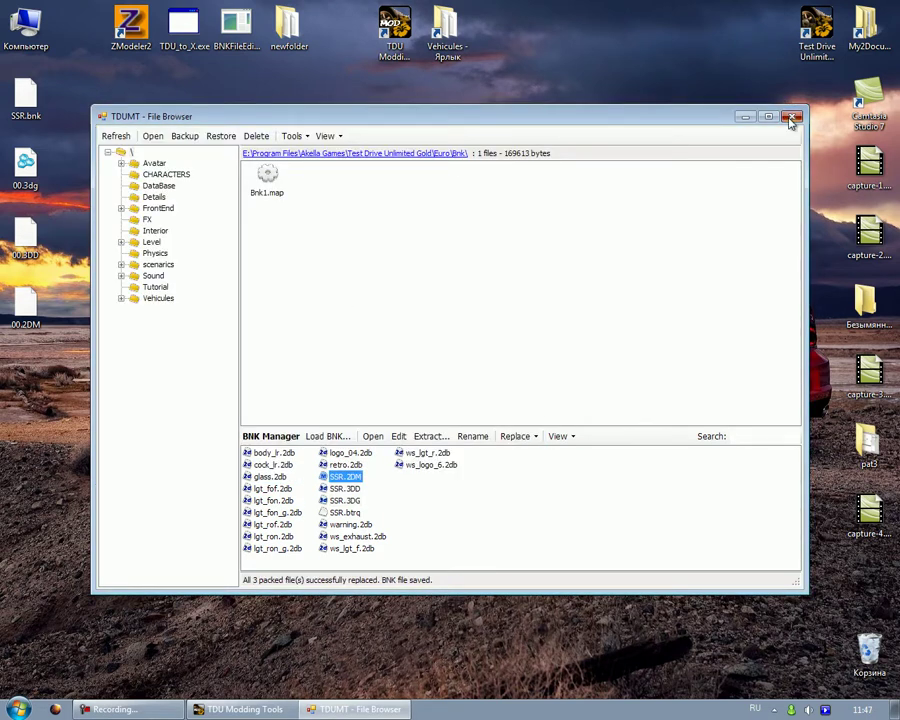
Close TDU Modding Tools and permanently delete the exported 00.3dg, 00.3DD and 00.2DM files from the desktop
{"action": "left_click", "coordinate": [790, 117]}
{"action": "key", "text": "alt+F4"}
{"action": "left_click_drag", "start_coordinate": [183, 305], "coordinate": [5, 165]}
{"action": "key", "text": "shift+Delete"}
{"action": "key", "text": "Return"}
Copy SSR.bnk into the game's Vehicules folder and move it into newfolder, replacing the existing files
{"action": "left_click_drag", "start_coordinate": [26, 95], "coordinate": [442, 28]}
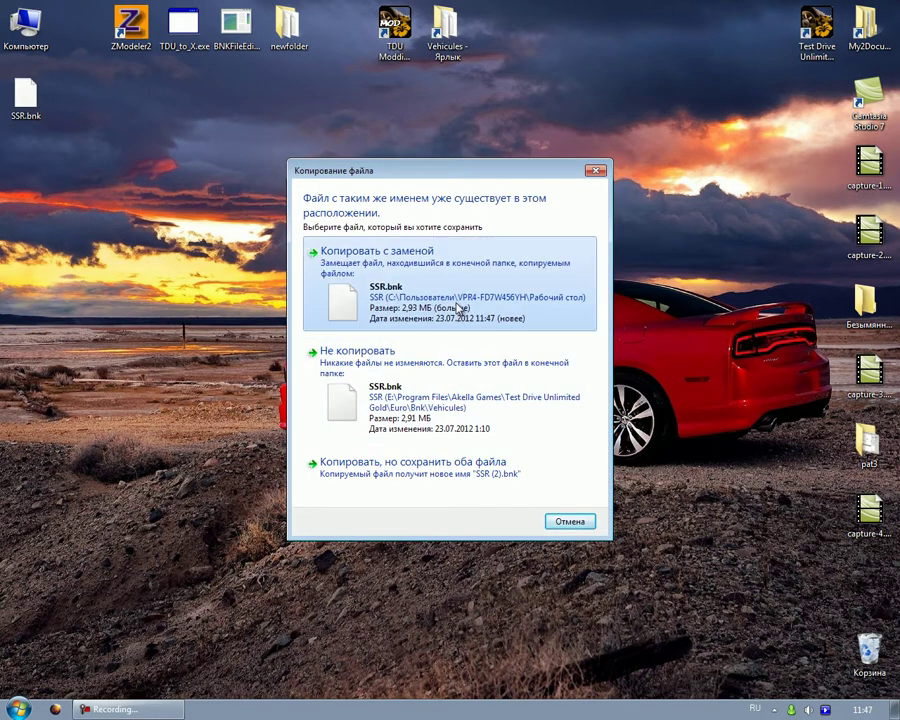
{"action": "left_click", "coordinate": [459, 307]}
{"action": "left_click_drag", "start_coordinate": [26, 95], "coordinate": [287, 32]}
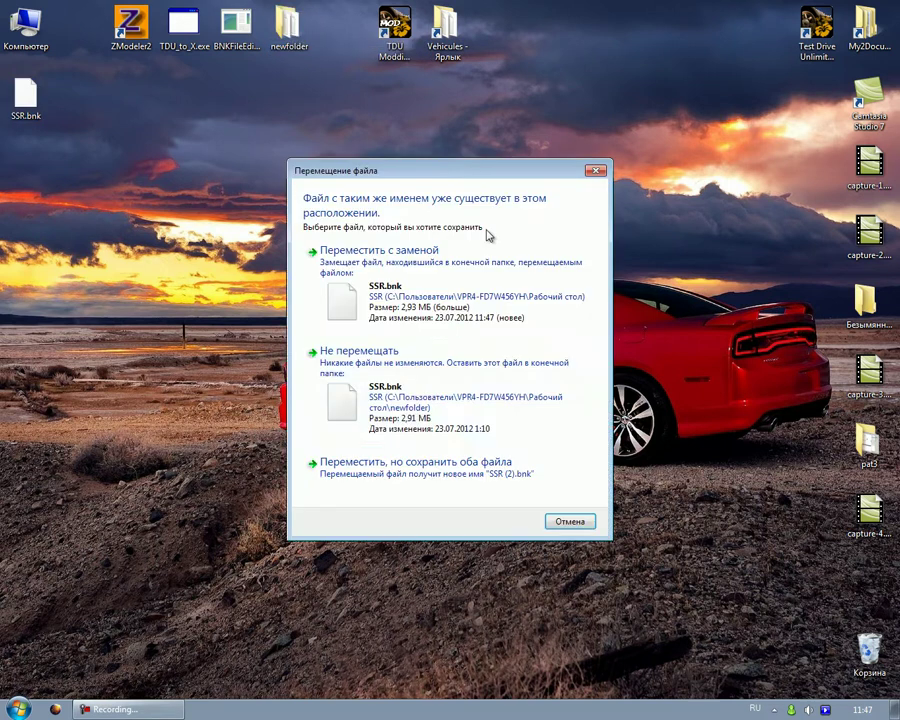
{"action": "left_click", "coordinate": [470, 296]}
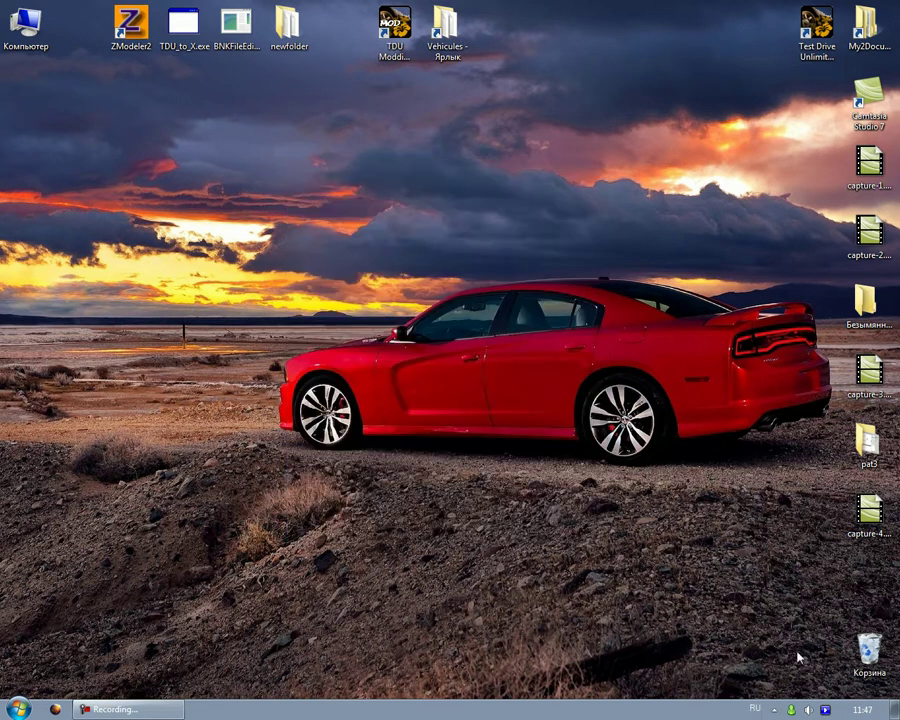